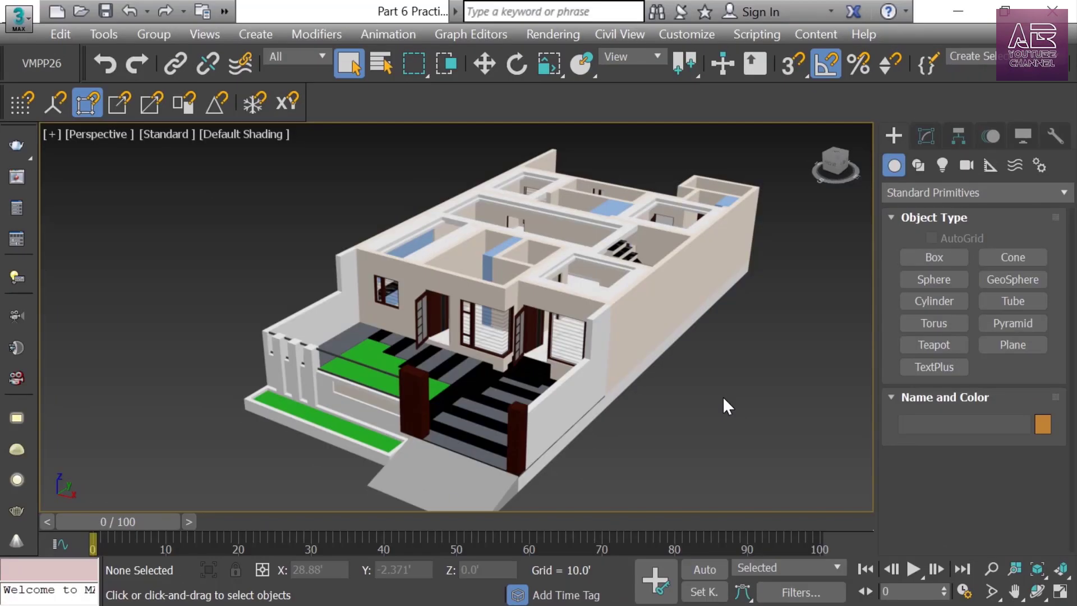
# Examine the house model from several angles, including the ceilings, the rooms and the kitchen counters
pyautogui.keyDown('alt'); pyautogui.moveTo(723, 400); pyautogui.dragTo(581, 425, button='middle'); pyautogui.keyUp('alt')
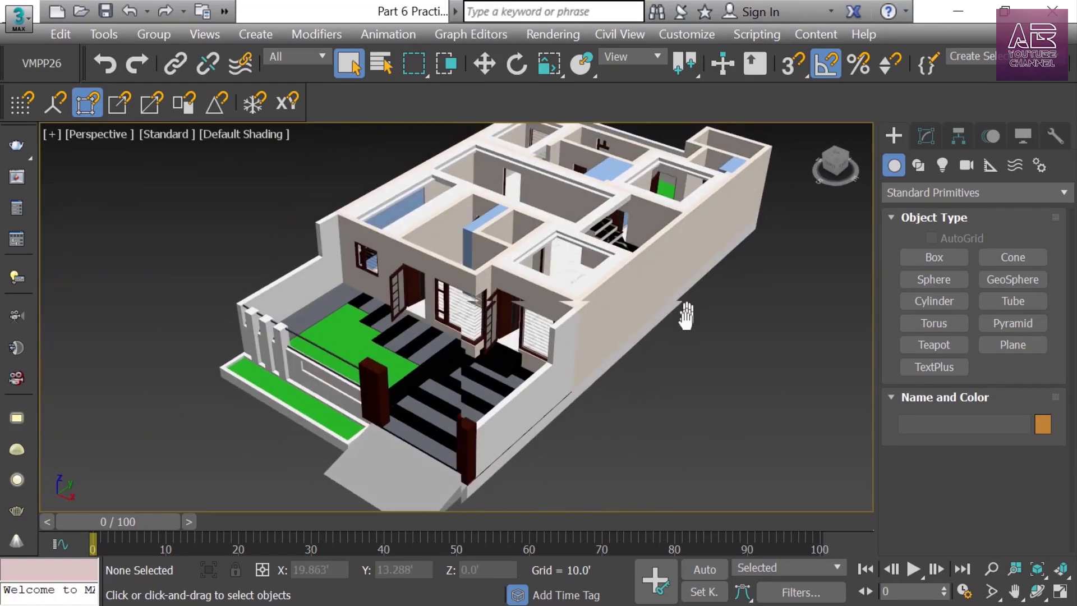
pyautogui.scroll(3, 555, 337)
pyautogui.keyDown('alt'); pyautogui.moveTo(558, 320); pyautogui.dragTo(401, 336, button='middle'); pyautogui.keyUp('alt')
pyautogui.moveTo(655, 360); pyautogui.dragTo(540, 274, button='middle')
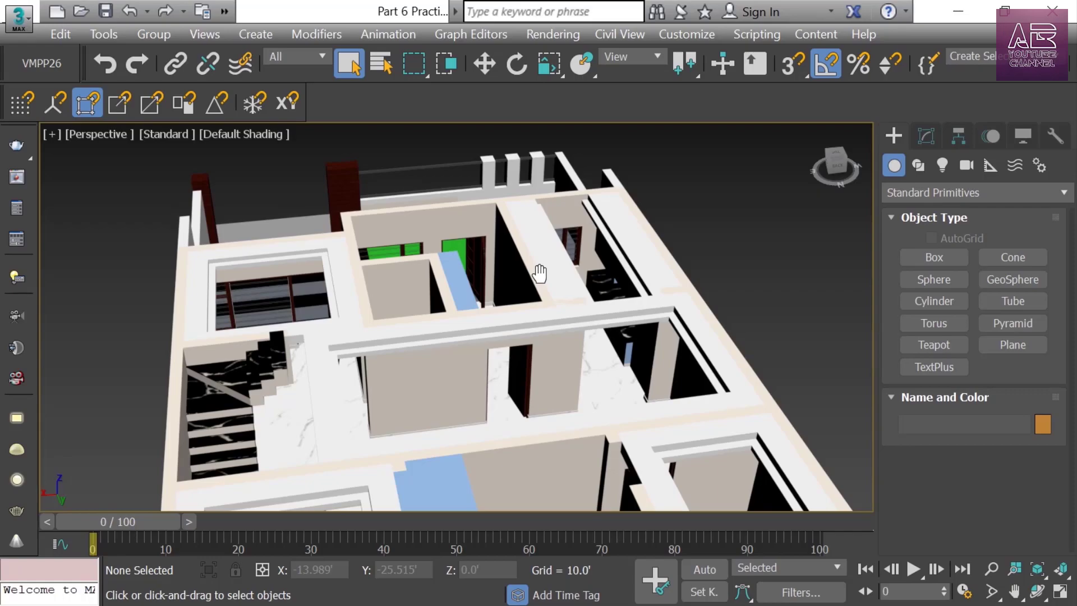
pyautogui.moveTo(695, 353); pyautogui.dragTo(606, 297, button='middle')
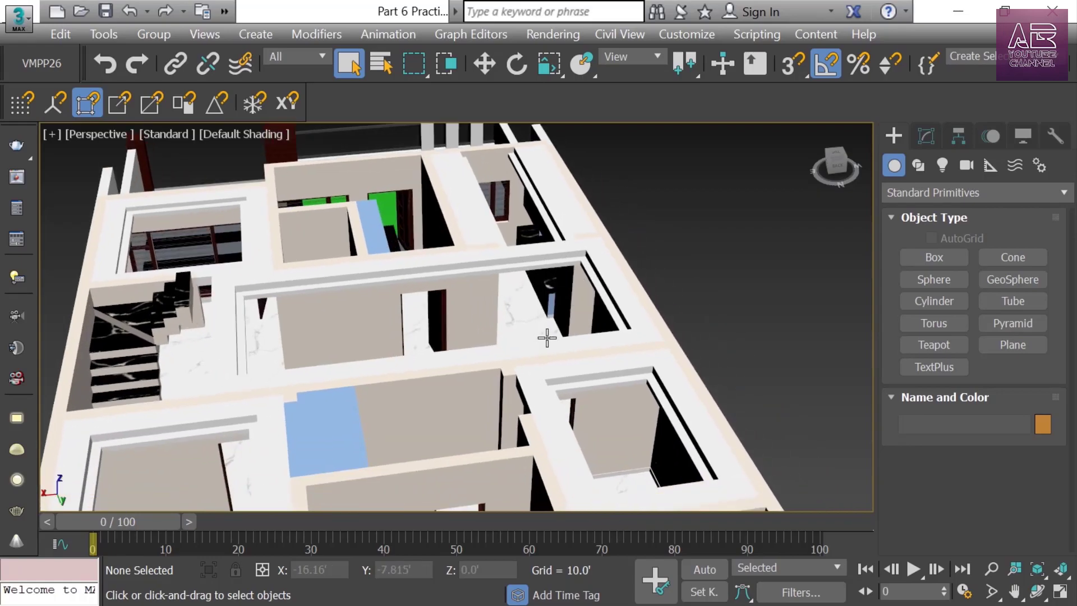
pyautogui.scroll(5, 549, 336)
pyautogui.scroll(-10, 549, 336)
pyautogui.keyDown('alt'); pyautogui.moveTo(549, 336); pyautogui.dragTo(540, 256, button='middle'); pyautogui.keyUp('alt')
pyautogui.scroll(5, 541, 255)
pyautogui.keyDown('alt'); pyautogui.moveTo(553, 312); pyautogui.dragTo(466, 344, button='middle'); pyautogui.keyUp('alt')
pyautogui.scroll(4, 461, 323)
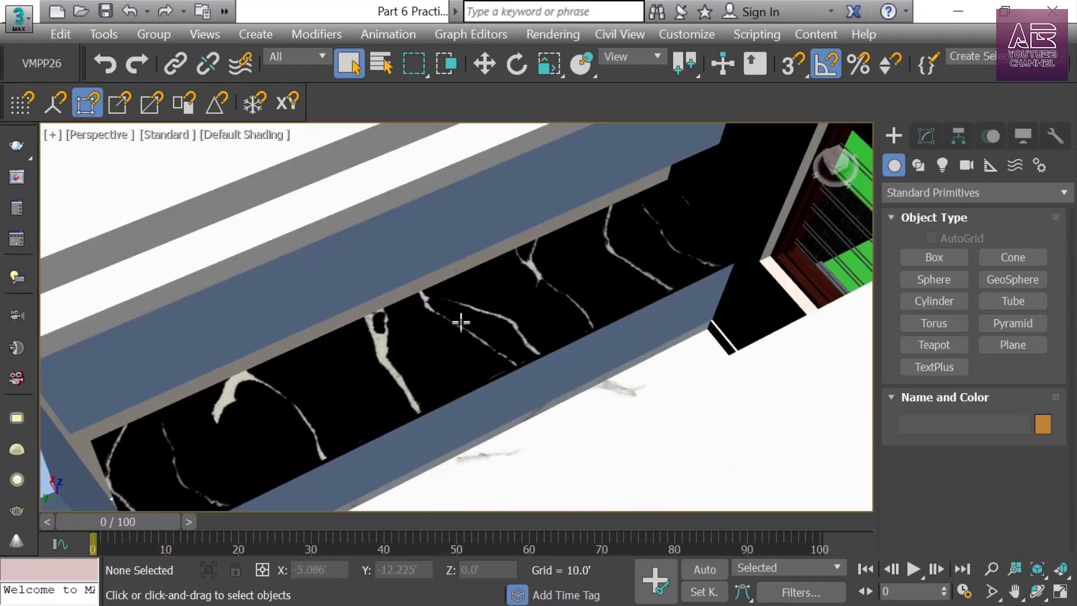
pyautogui.scroll(-3, 485, 324)
pyautogui.keyDown('alt'); pyautogui.moveTo(373, 387); pyautogui.dragTo(382, 269, button='middle'); pyautogui.keyUp('alt')
pyautogui.scroll(-4, 447, 325)
# Show the Top viewport maximized and framed on the kitchen and its neighbouring rooms
pyautogui.hotkey('alt', 'w')
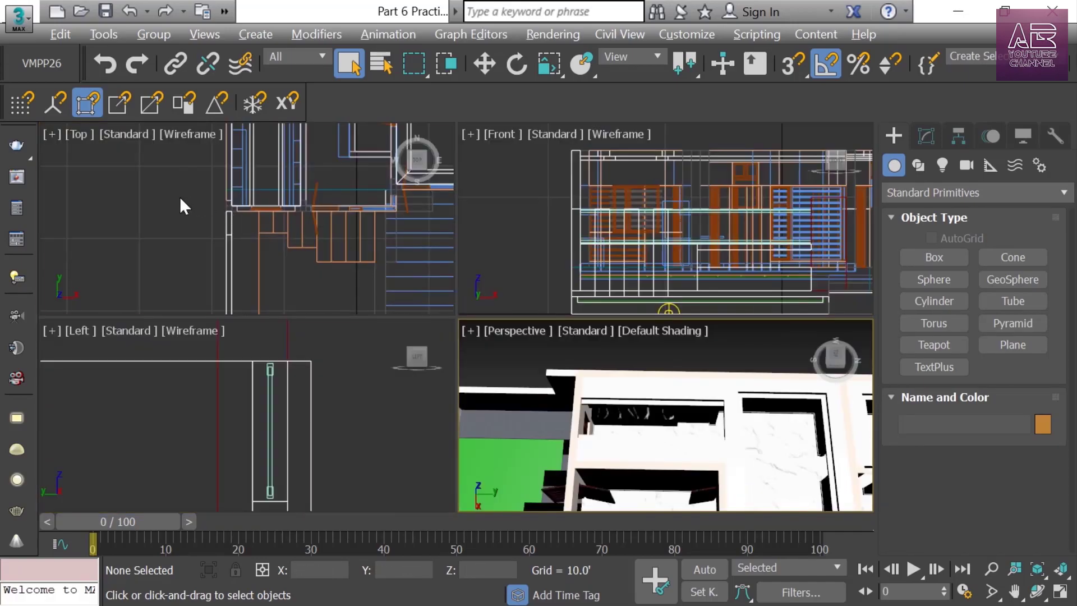
pyautogui.click(180, 198)
pyautogui.hotkey('alt', 'w')
pyautogui.scroll(5, 422, 243)
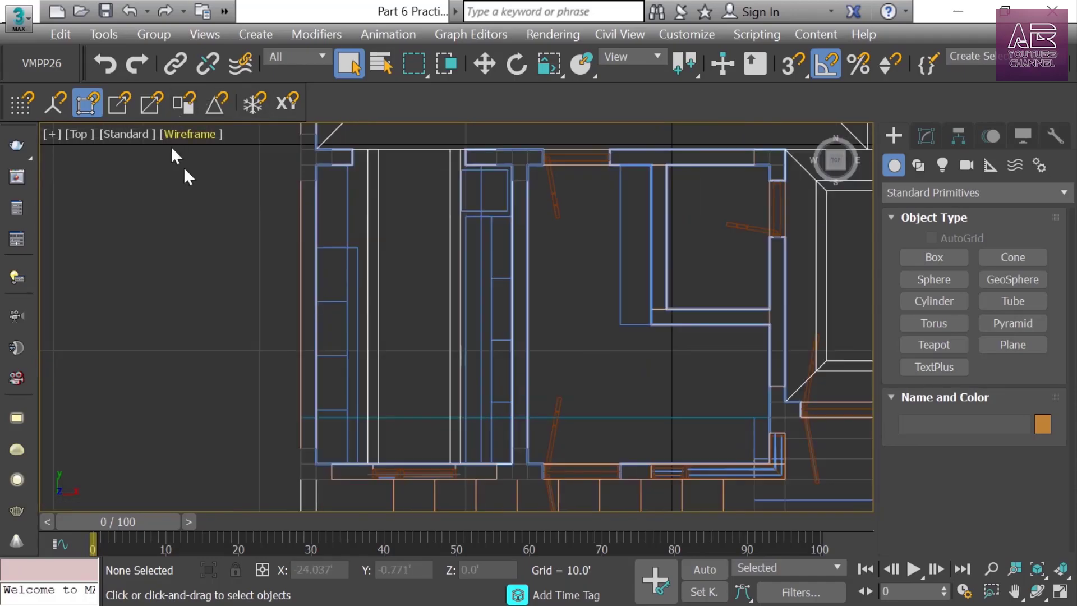
pyautogui.moveTo(289, 160); pyautogui.dragTo(497, 474)
pyautogui.scroll(-2, 396, 370)
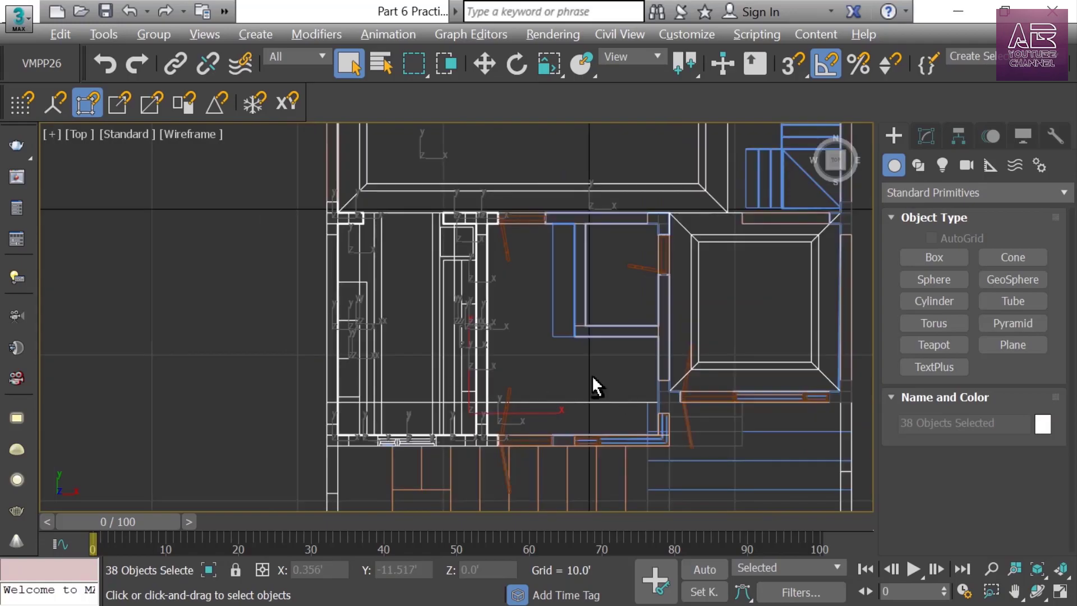
pyautogui.keyDown('alt'); pyautogui.moveTo(715, 508); pyautogui.dragTo(704, 489); pyautogui.keyUp('alt')
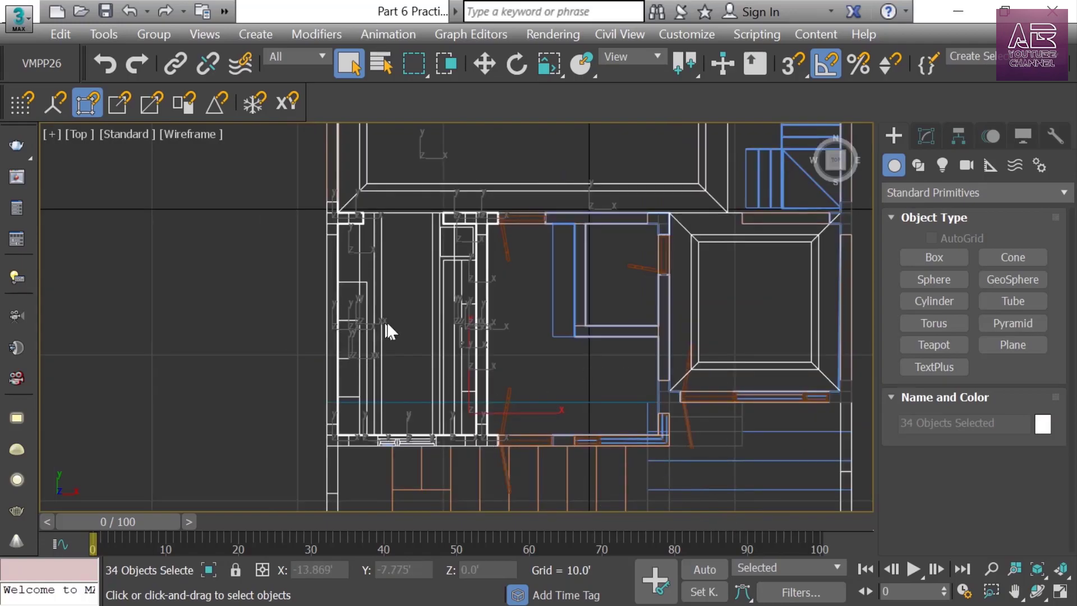
pyautogui.moveTo(458, 284); pyautogui.dragTo(451, 299, button='middle')
pyautogui.hotkey('alt', 'w')
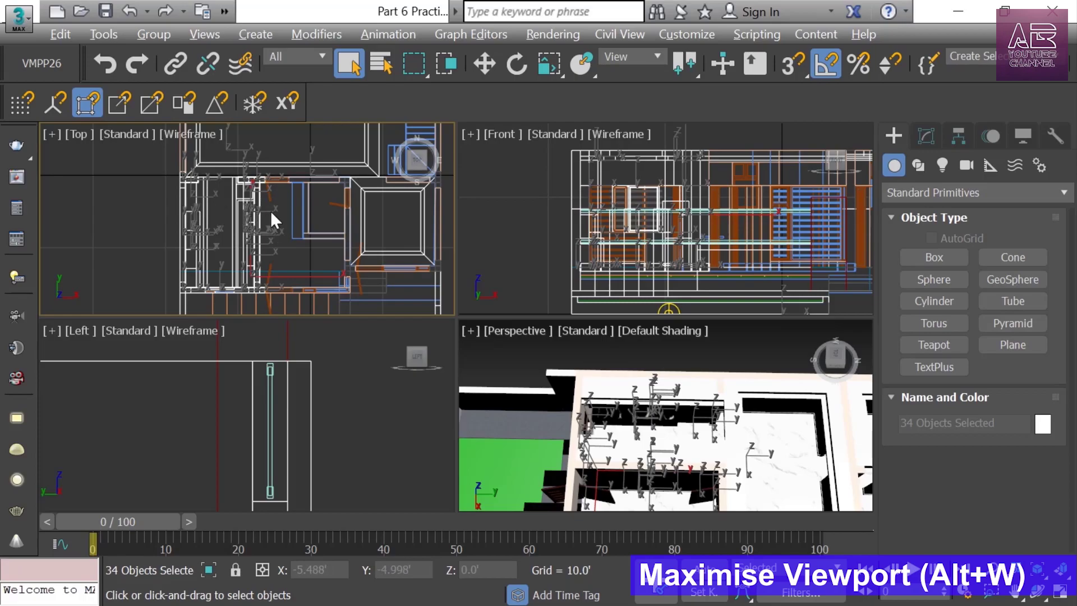
pyautogui.press('alt')
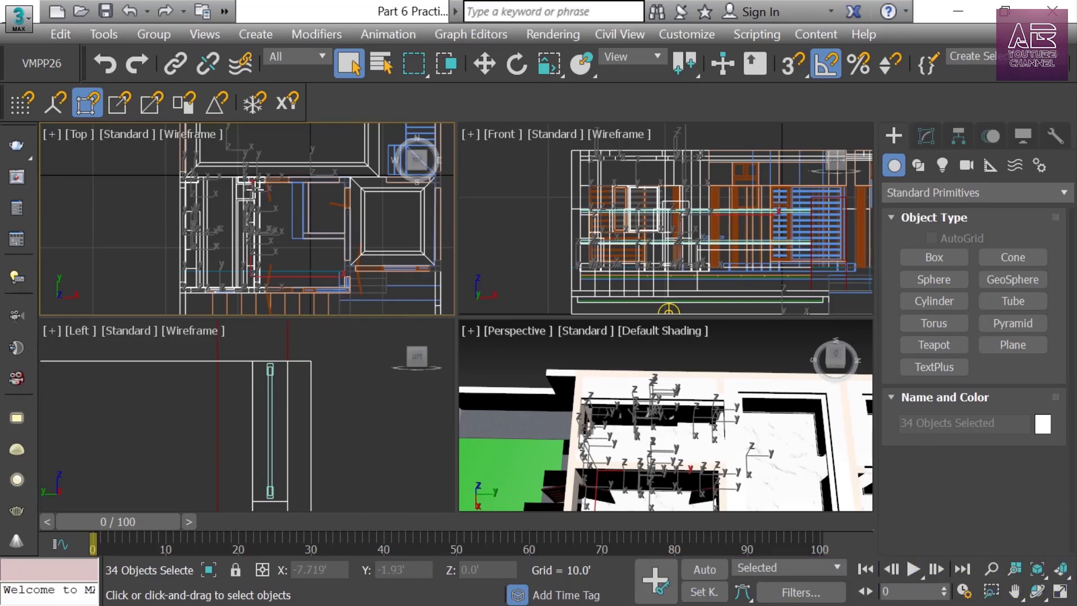
pyautogui.hotkey('alt', 'w')
pyautogui.scroll(-2, 55, 307)
pyautogui.click(195, 244)
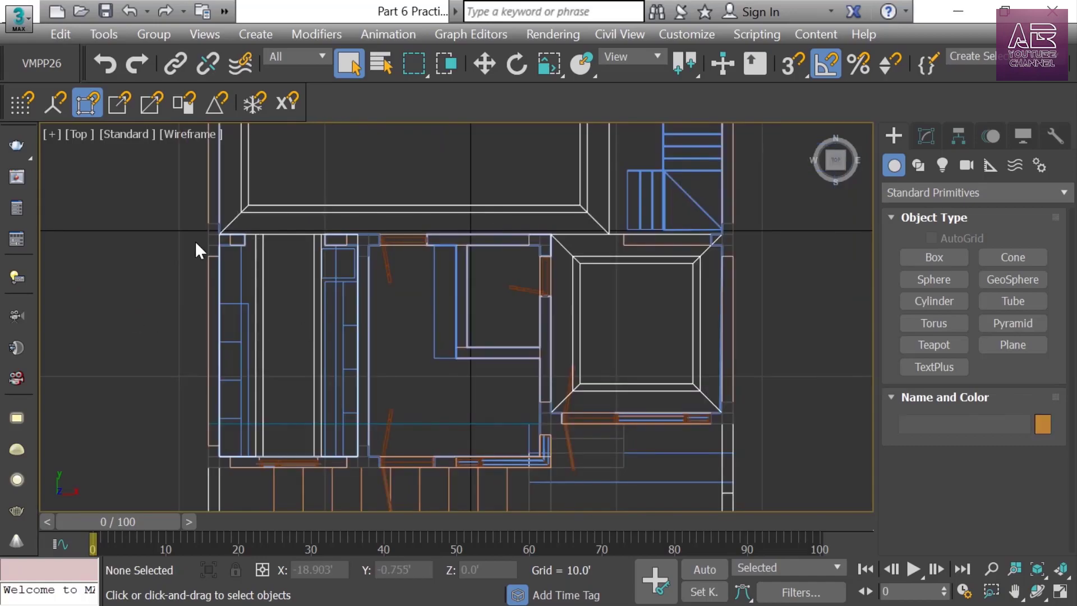
# Select the kitchen's walls, counters, ceiling and window in the top view, excluding objects that extend outside the kitchen
pyautogui.moveTo(273, 335); pyautogui.dragTo(340, 315, button='middle')
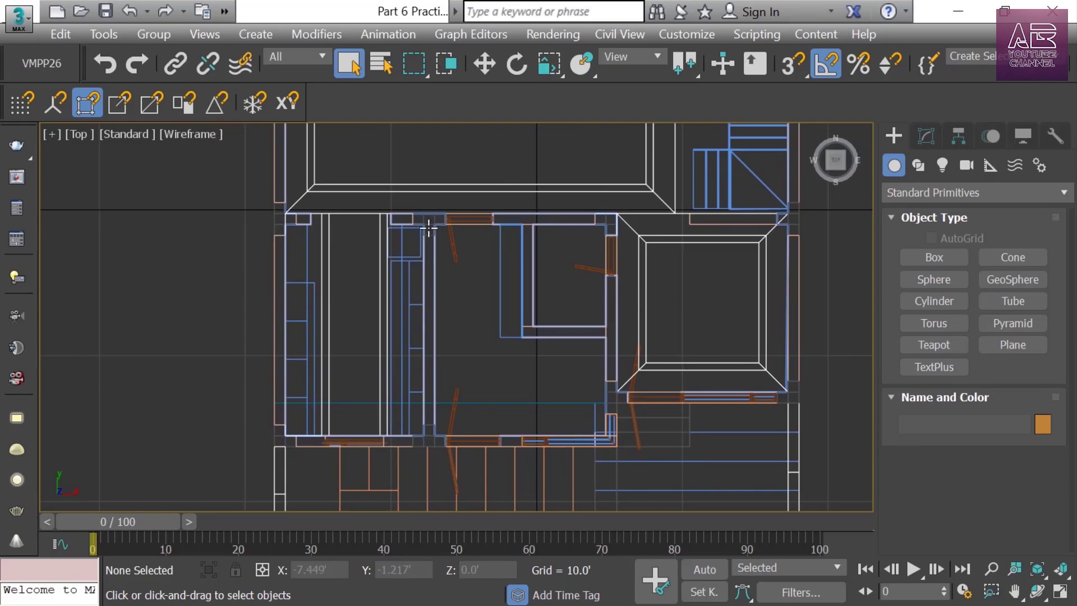
pyautogui.moveTo(262, 217); pyautogui.dragTo(427, 442)
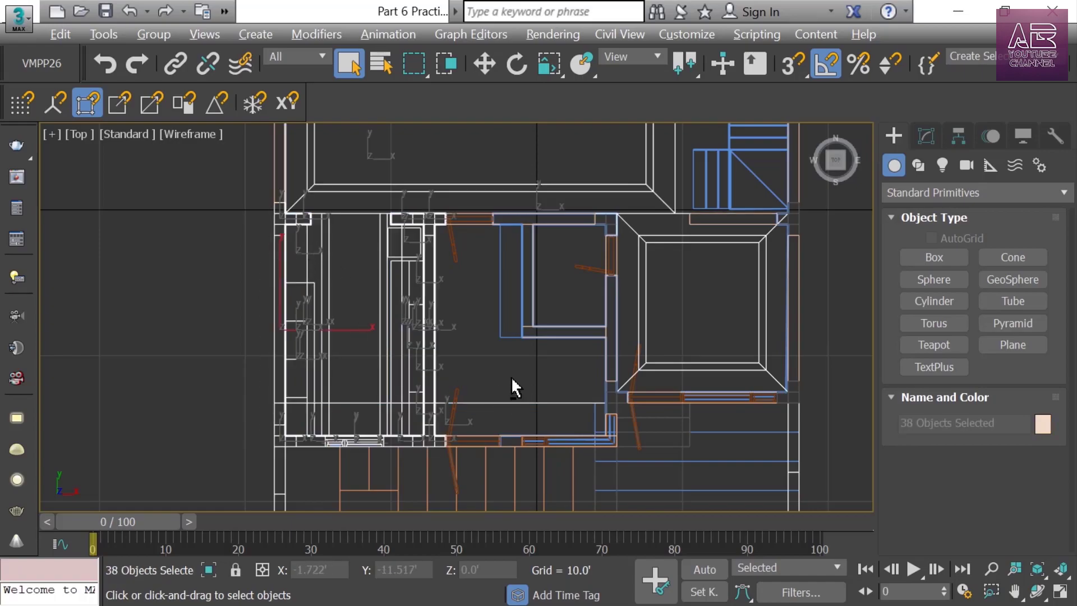
pyautogui.keyDown('alt'); pyautogui.moveTo(629, 470); pyautogui.dragTo(628, 470); pyautogui.keyUp('alt')
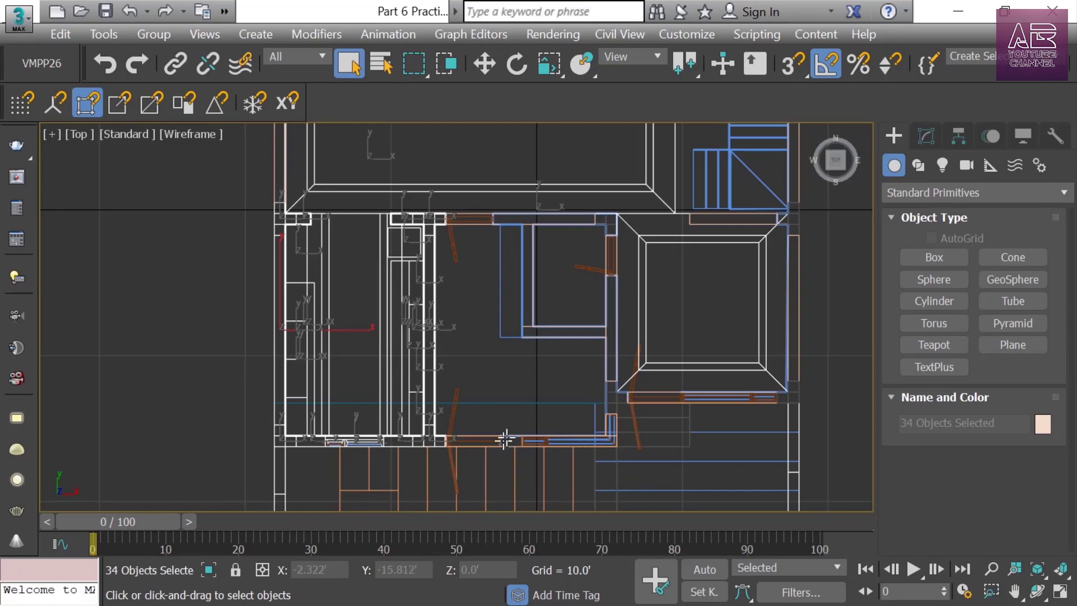
pyautogui.moveTo(336, 150); pyautogui.dragTo(388, 317, button='middle')
pyautogui.scroll(2, 387, 317)
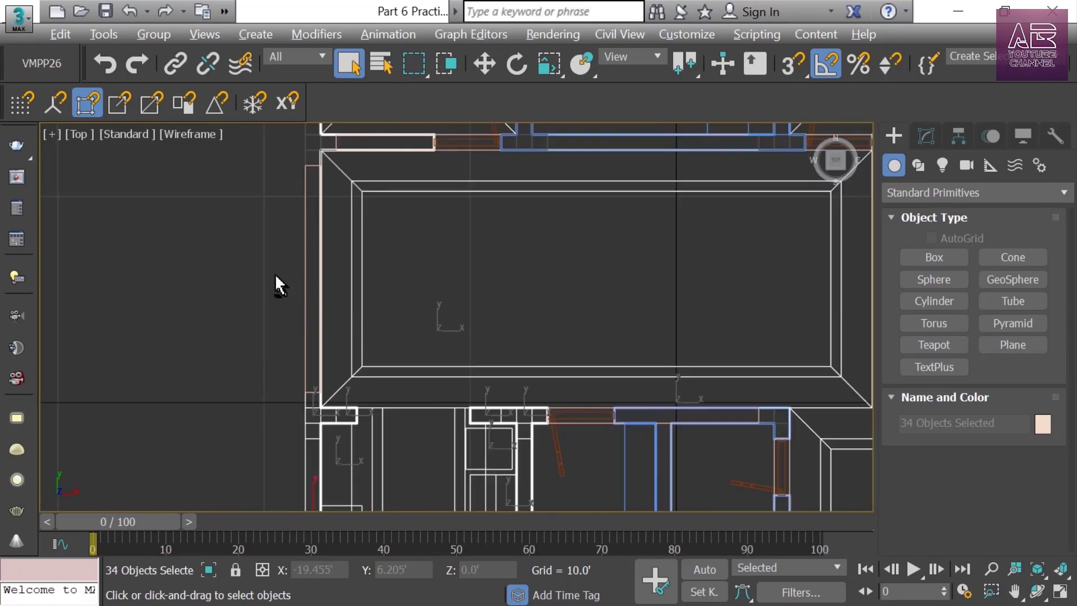
pyautogui.keyDown('alt'); pyautogui.moveTo(273, 249); pyautogui.dragTo(365, 311); pyautogui.keyUp('alt')
pyautogui.scroll(-2, 373, 307)
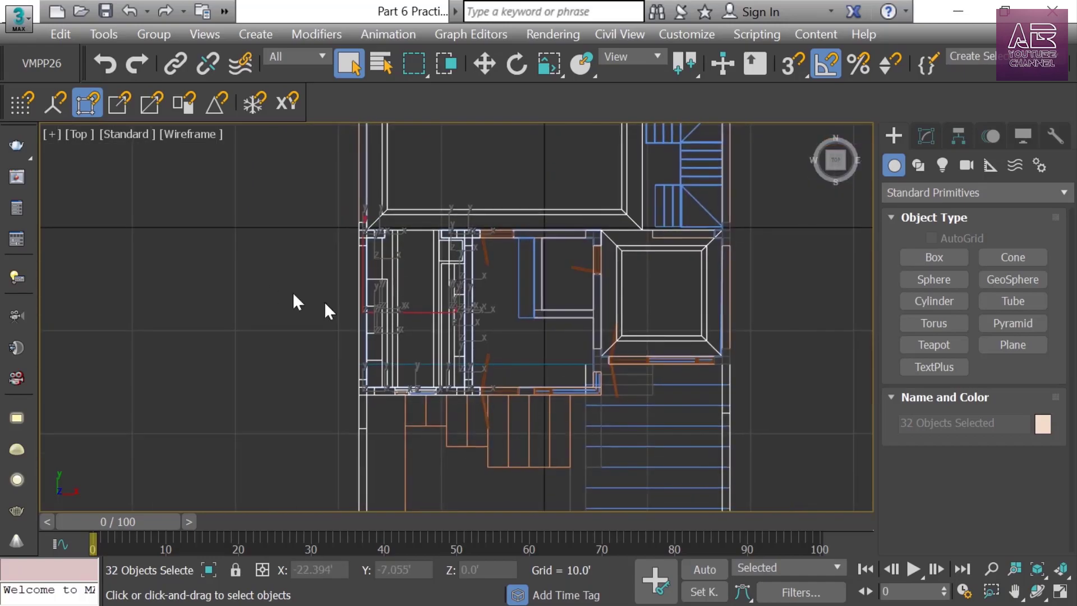
# Hide all unselected objects so only the kitchen remains, and frame it in the view
pyautogui.press('w')
pyautogui.scroll(2, 398, 315)
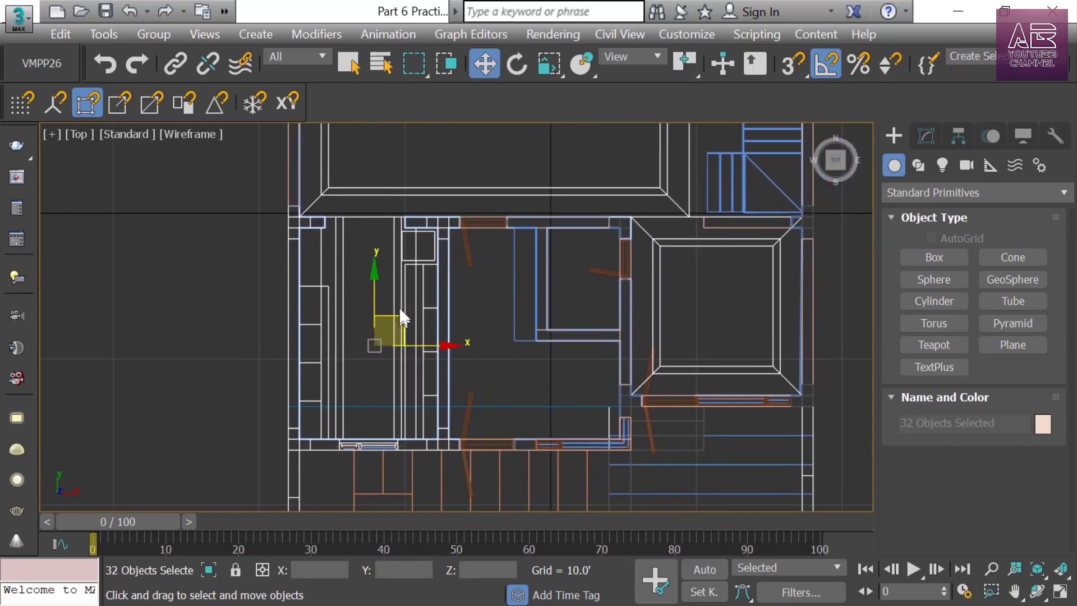
pyautogui.rightClick(399, 303)
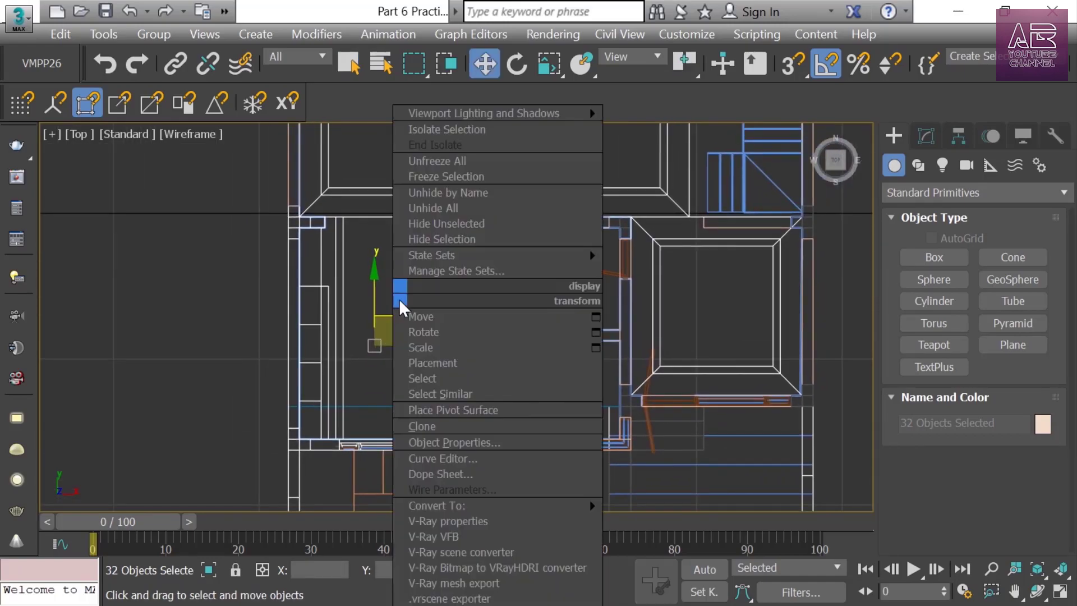
pyautogui.click(463, 224)
pyautogui.press('z')
# Show the isolated kitchen in a maximized Perspective viewport, viewed from its open end
pyautogui.hotkey('alt', 'w')
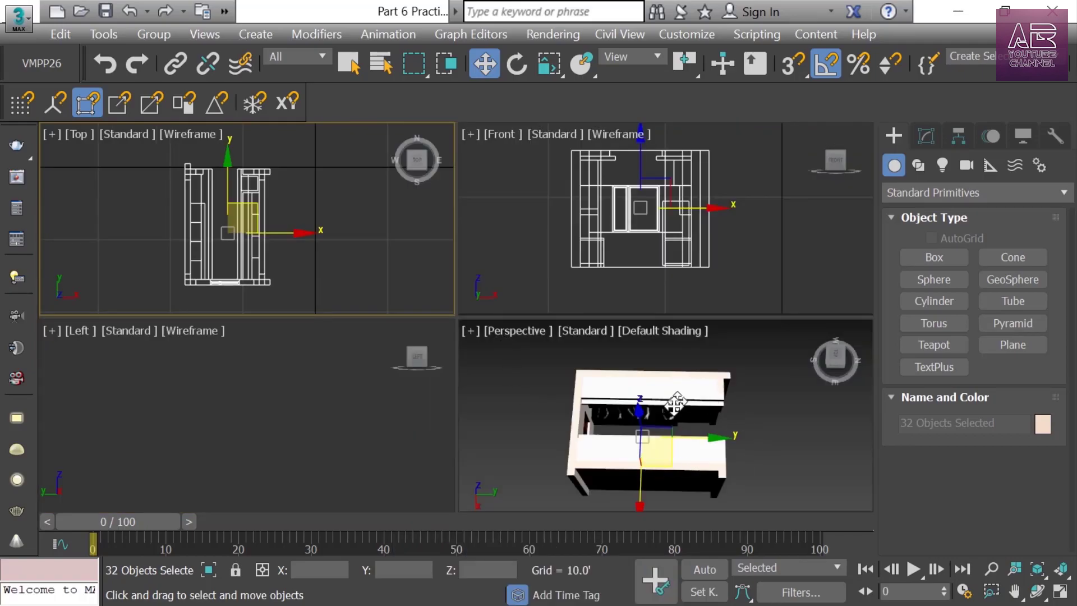
pyautogui.hotkey('alt', 'w')
pyautogui.keyDown('alt'); pyautogui.moveTo(684, 415); pyautogui.dragTo(517, 348, button='middle'); pyautogui.keyUp('alt')
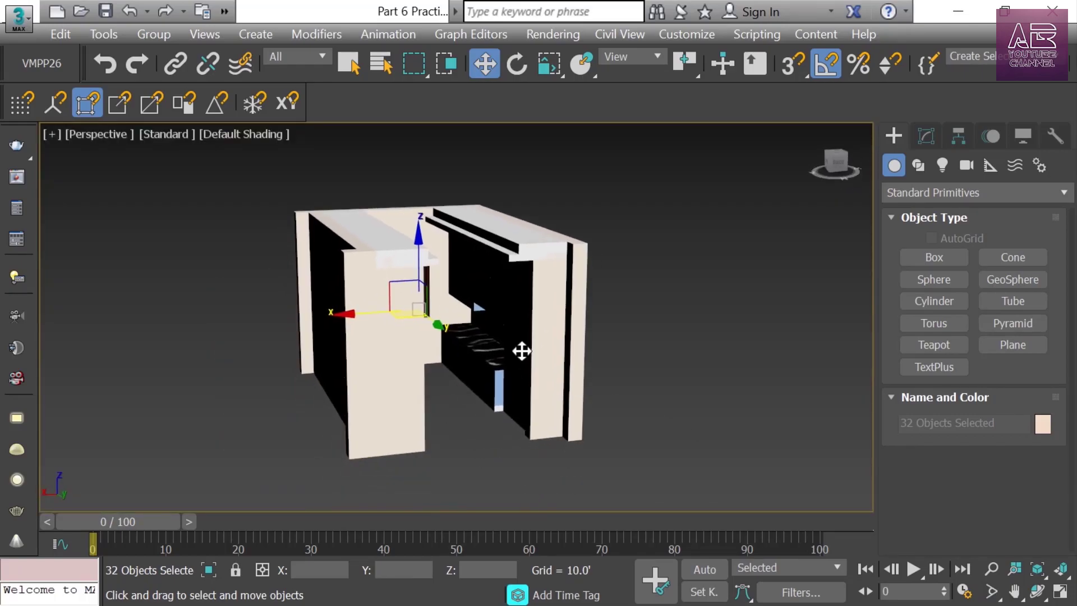
pyautogui.scroll(2, 517, 387)
pyautogui.scroll(-2, 558, 358)
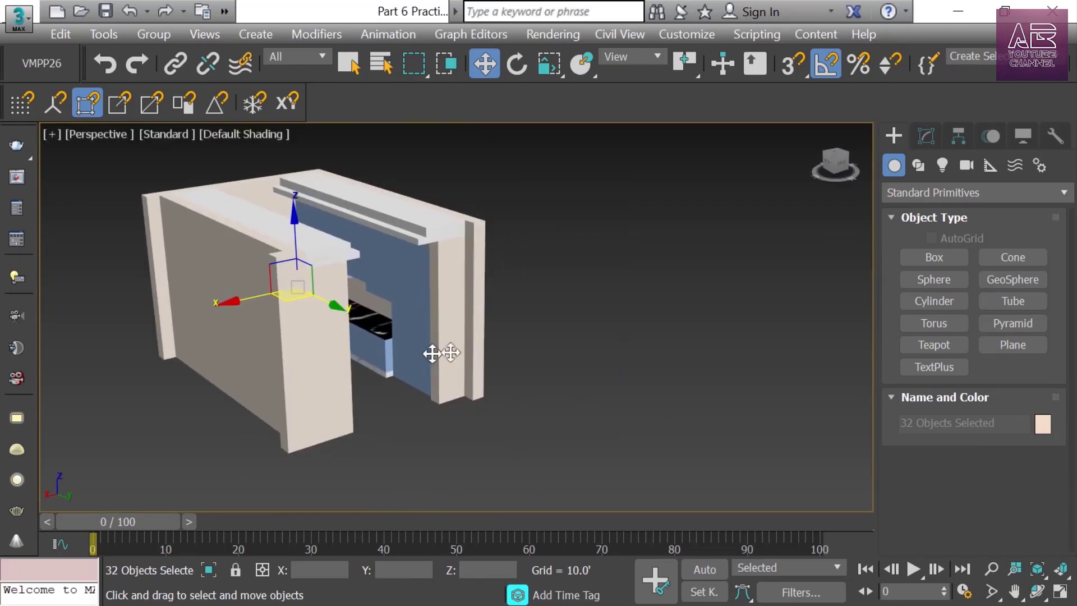
pyautogui.scroll(-2, 452, 336)
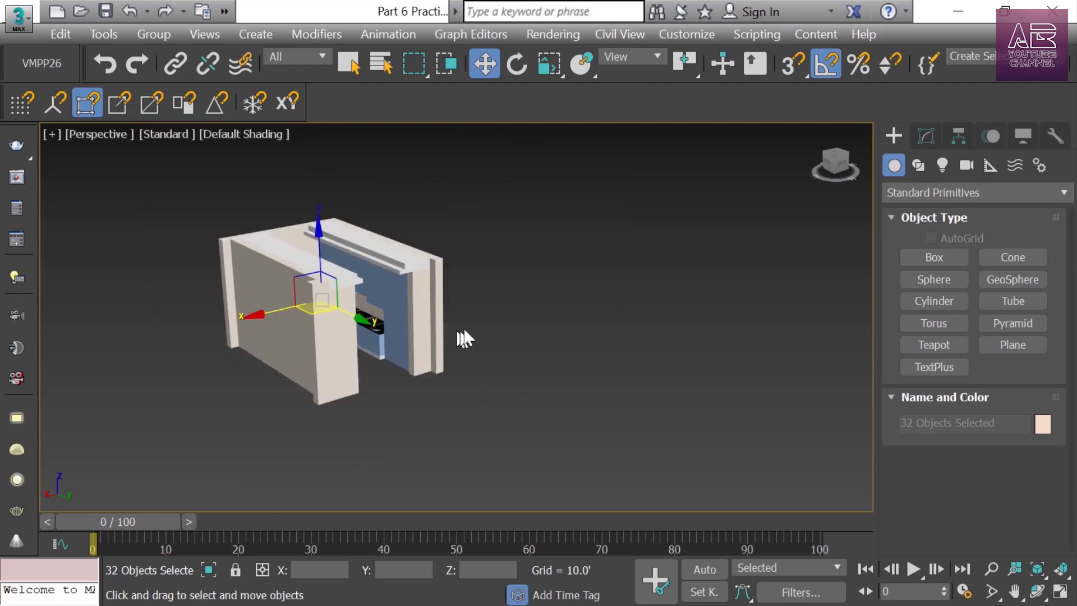
pyautogui.moveTo(464, 324); pyautogui.dragTo(464, 312, button='middle')
# Open the file Modern Kitchen 3 July 2022 from the 300 Gaj folder for merging into the scene
pyautogui.click(19, 28)
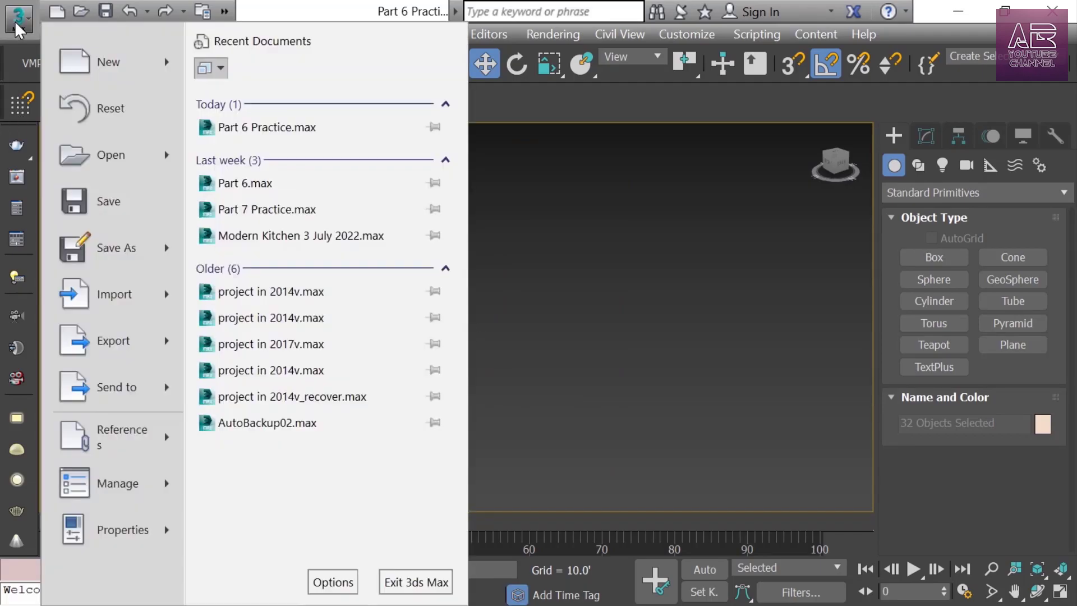
pyautogui.moveTo(130, 306)
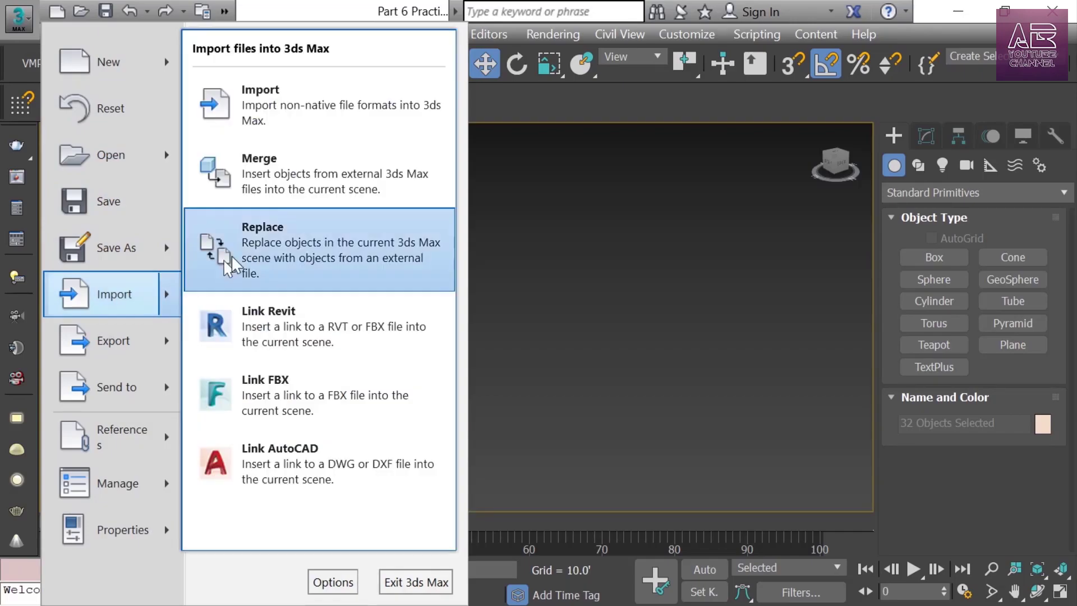
pyautogui.click(293, 174)
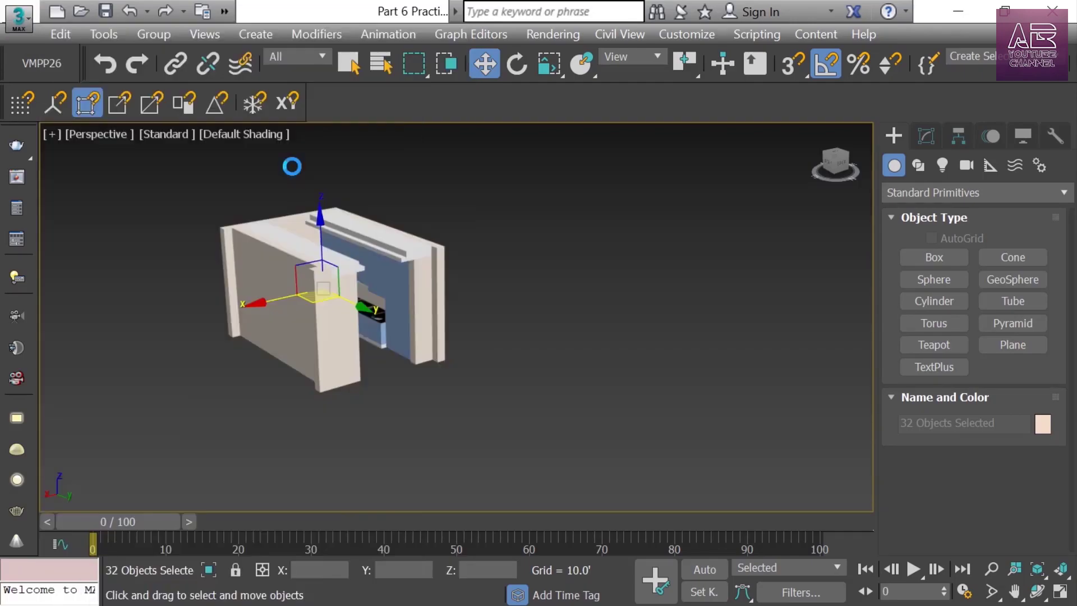
pyautogui.click(61, 314)
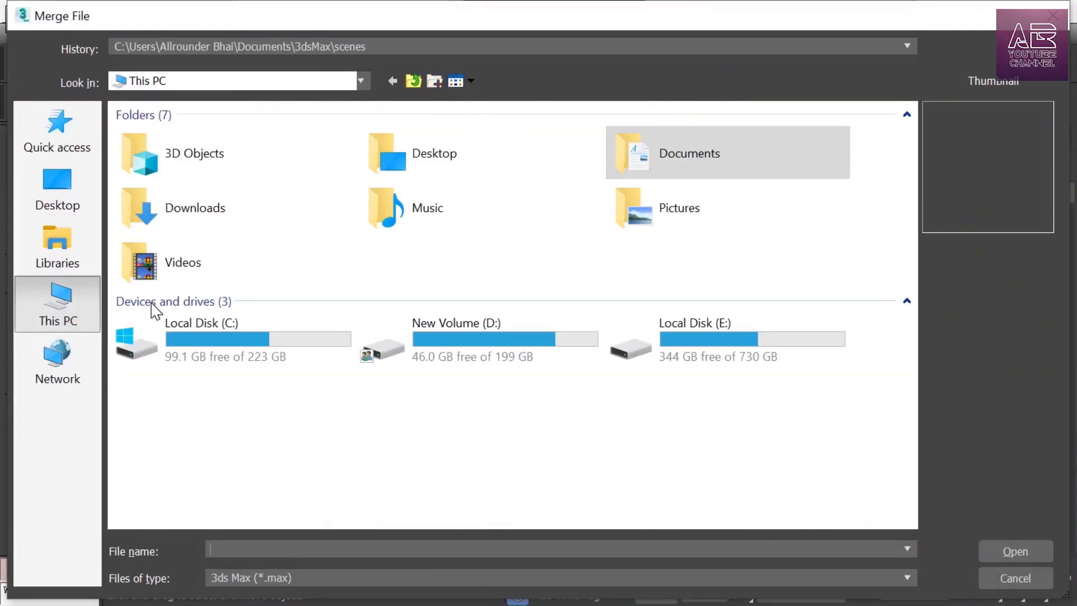
pyautogui.doubleClick(538, 362)
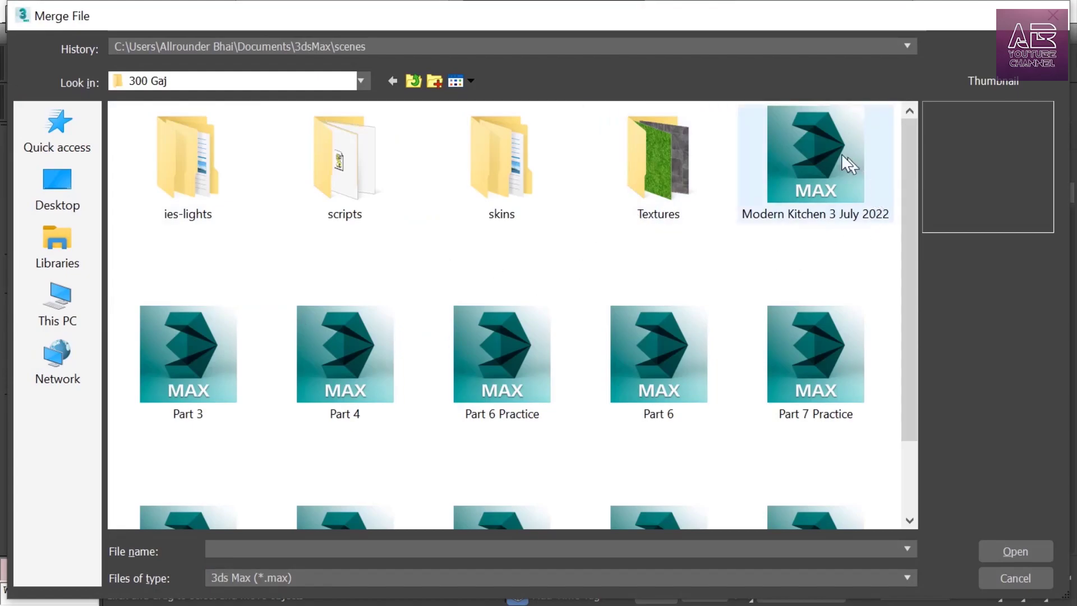
pyautogui.click(797, 213)
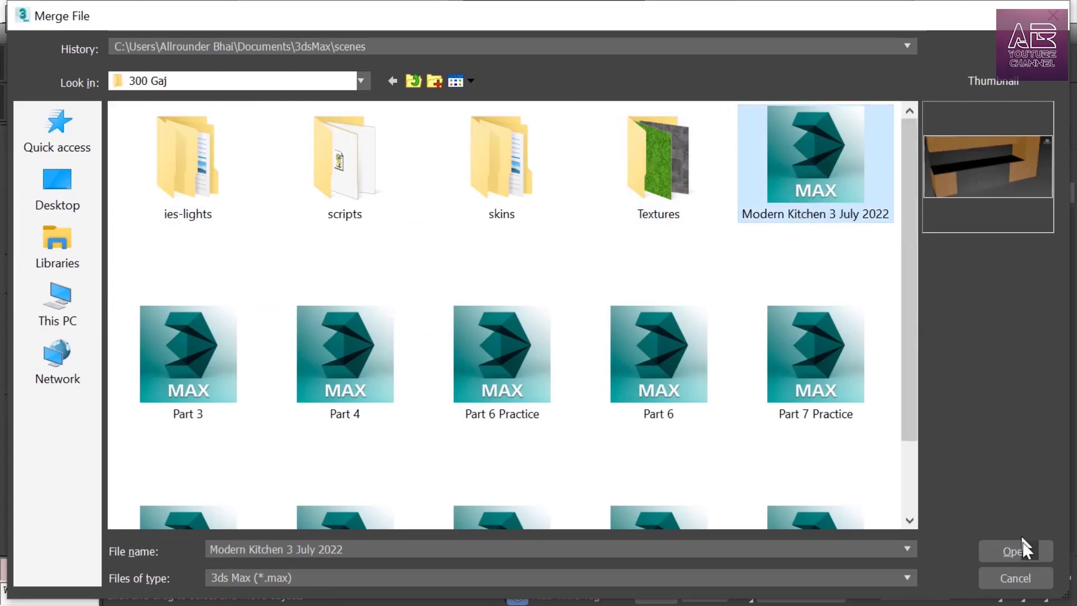
pyautogui.click(1035, 549)
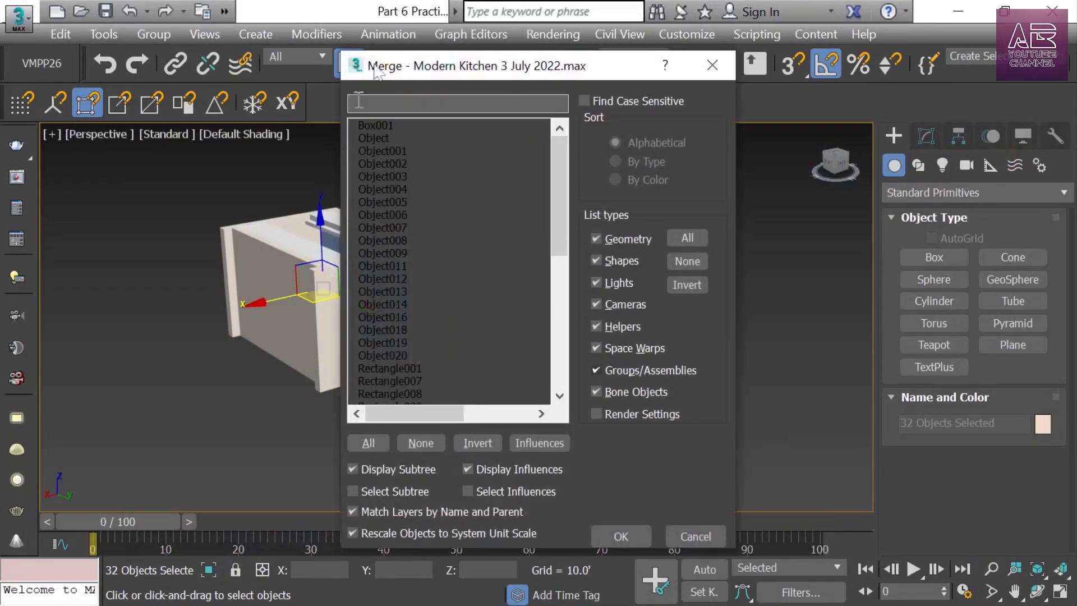
# Merge all objects of the kitchen file into the scene, auto-renaming objects with duplicate names
pyautogui.moveTo(397, 65); pyautogui.dragTo(385, 38)
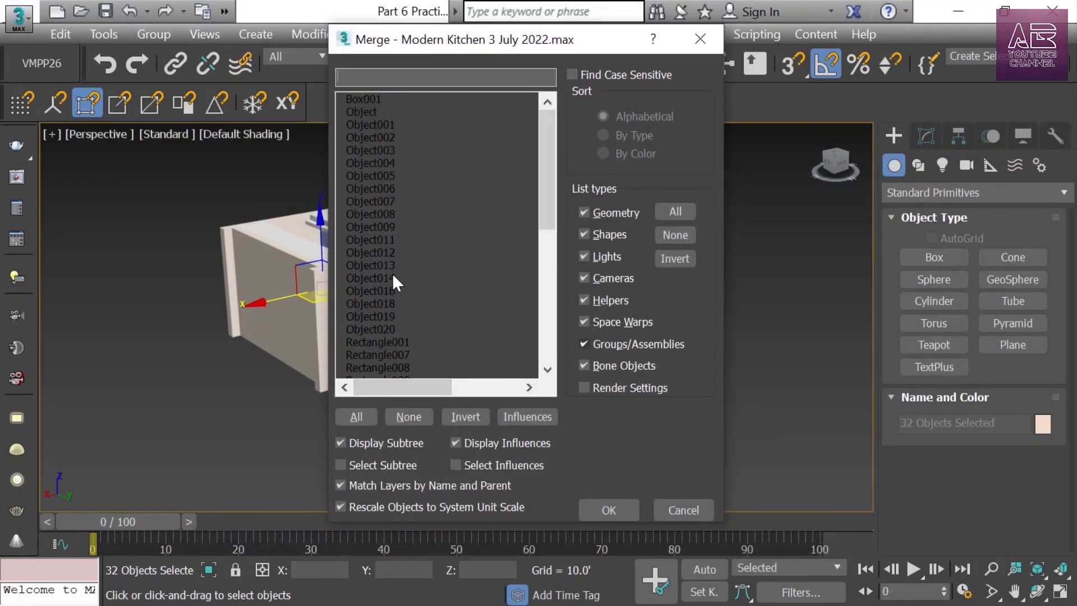
pyautogui.scroll(-8, 392, 273)
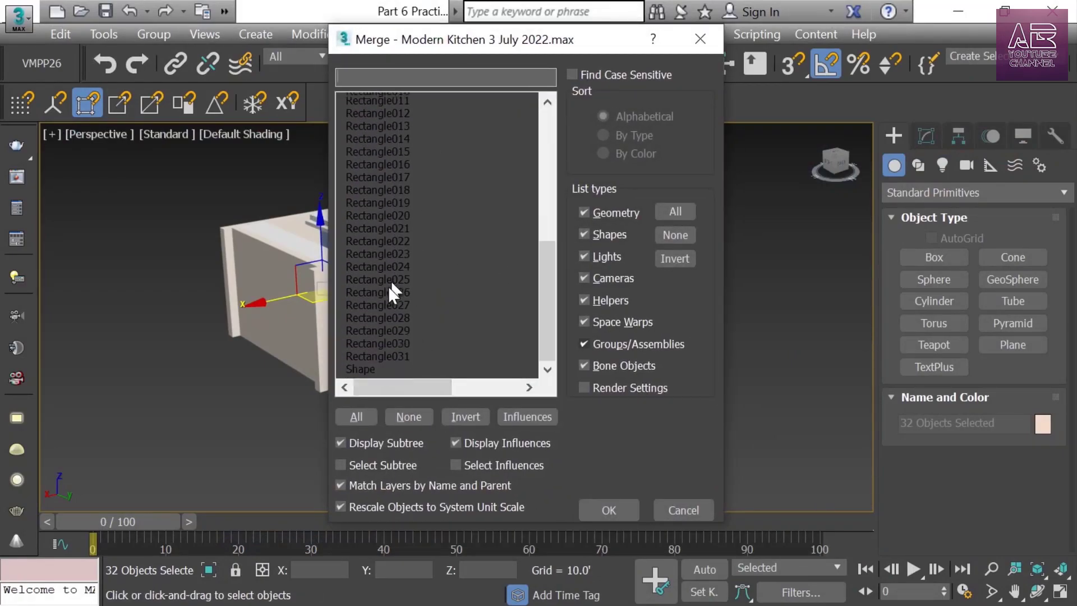
pyautogui.click(356, 417)
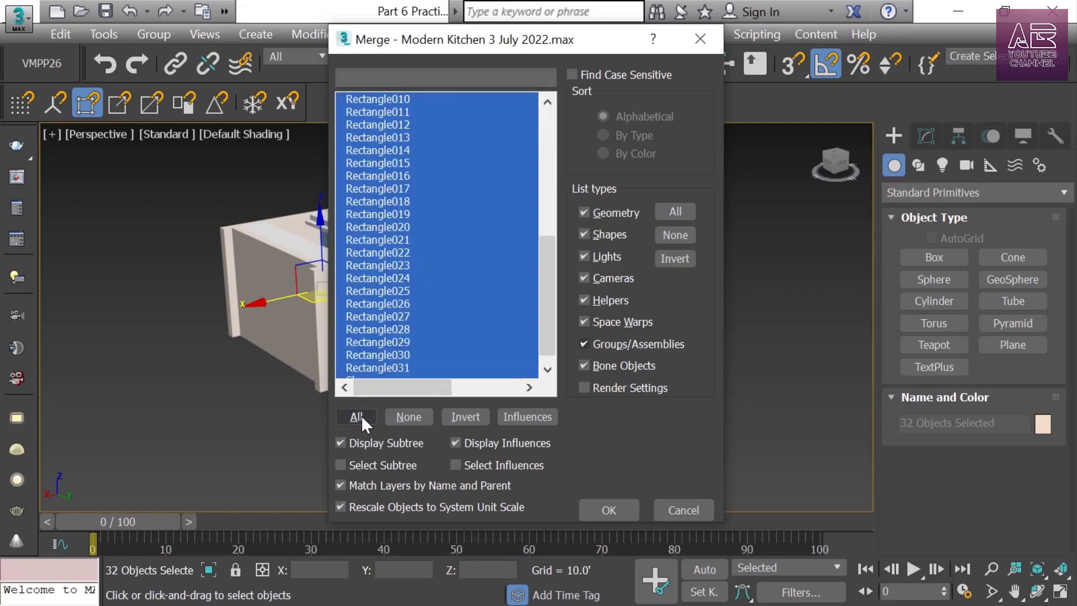
pyautogui.click(608, 509)
pyautogui.moveTo(474, 208); pyautogui.dragTo(391, 135)
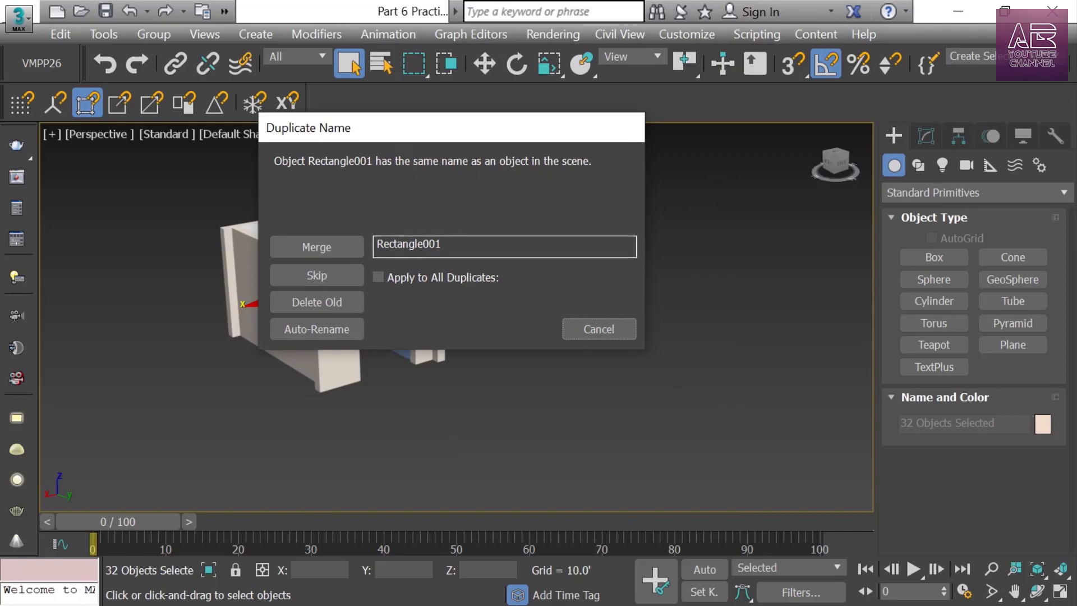
pyautogui.click(309, 328)
# Check where the merged kitchen cabinets sit relative to the isolated kitchen room
pyautogui.press('z')
pyautogui.keyDown('alt'); pyautogui.moveTo(359, 361); pyautogui.dragTo(380, 336, button='middle'); pyautogui.keyUp('alt')
pyautogui.scroll(6, 423, 332)
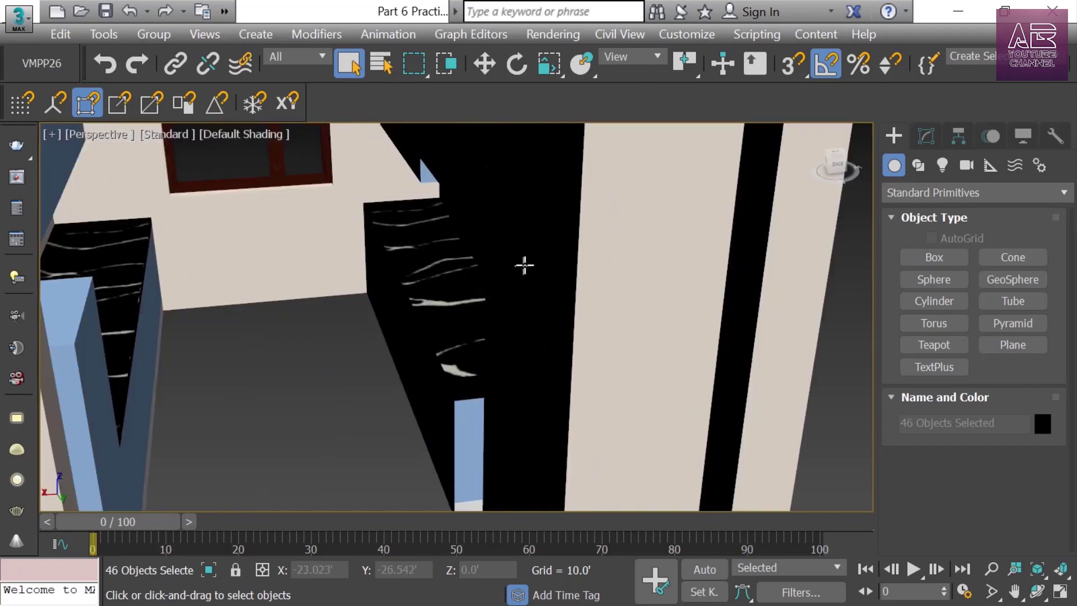
pyautogui.scroll(-10, 260, 320)
pyautogui.keyDown('alt'); pyautogui.moveTo(260, 320); pyautogui.dragTo(243, 355, button='middle'); pyautogui.keyUp('alt')
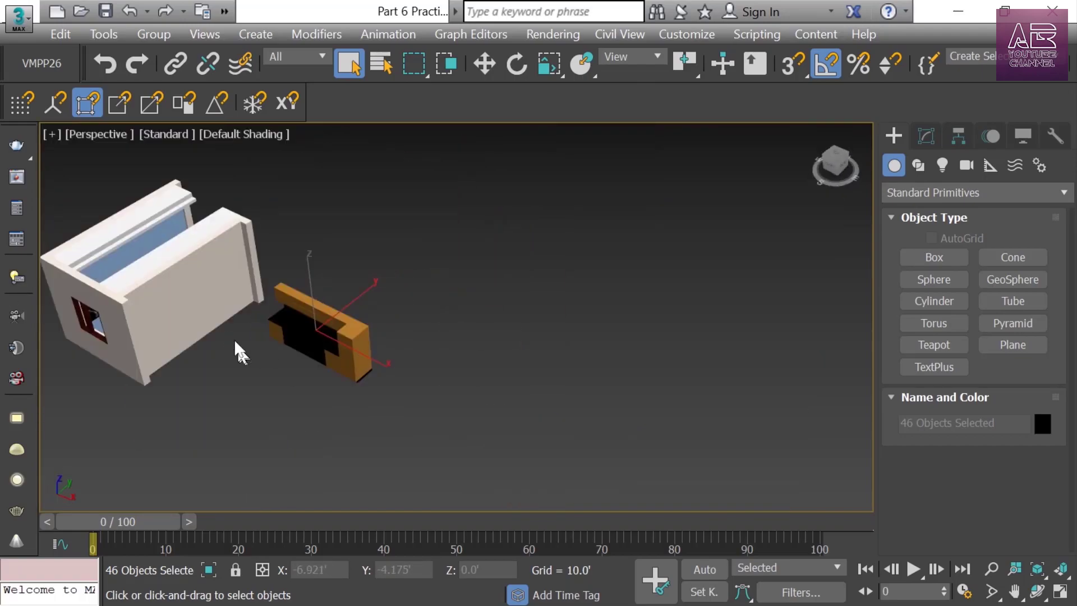
# Clone the merged kitchen cabinets as a single independent copy, offset from the original along the Y axis
pyautogui.scroll(8, 243, 356)
pyautogui.keyDown('alt'); pyautogui.moveTo(464, 289); pyautogui.dragTo(571, 210, button='middle'); pyautogui.keyUp('alt')
pyautogui.moveTo(544, 253); pyautogui.dragTo(320, 469, button='middle')
pyautogui.scroll(4, 440, 279)
pyautogui.scroll(3, 408, 205)
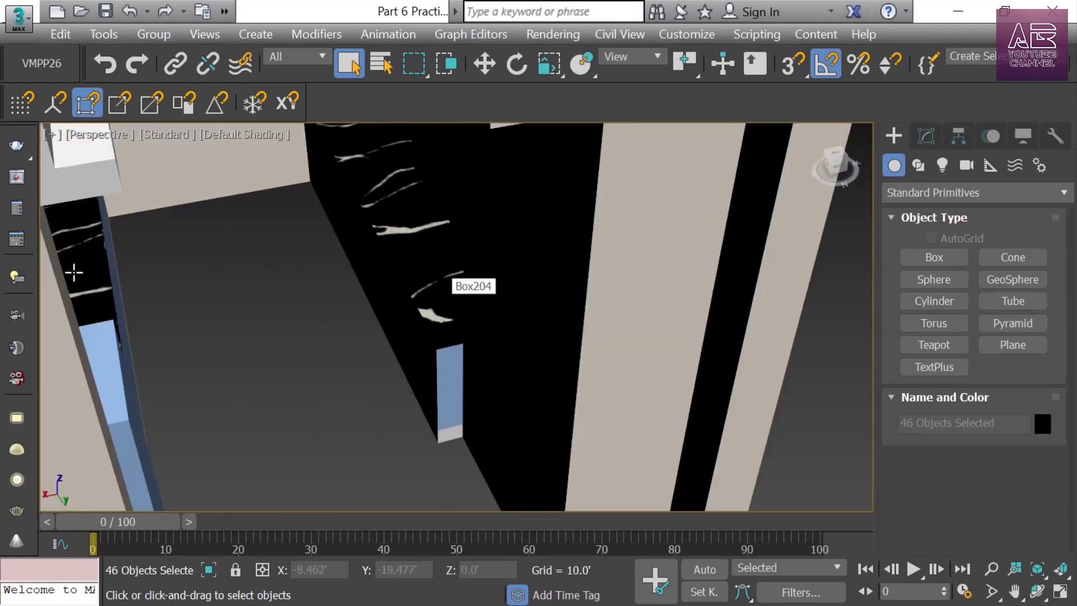
pyautogui.scroll(-7, 279, 339)
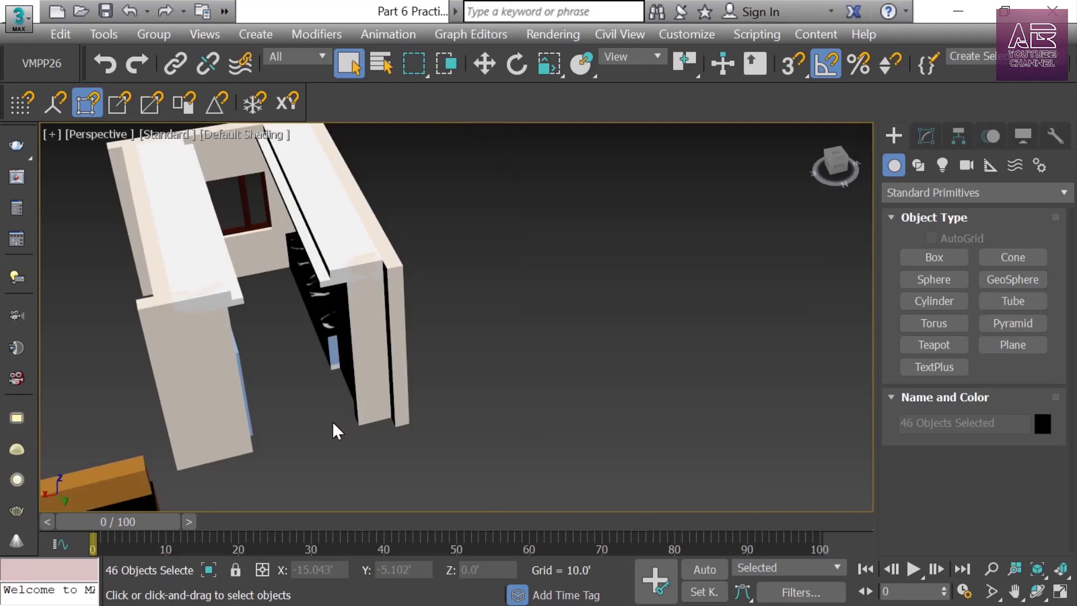
pyautogui.keyDown('alt'); pyautogui.moveTo(350, 425); pyautogui.dragTo(396, 394, button='middle'); pyautogui.keyUp('alt')
pyautogui.press('w')
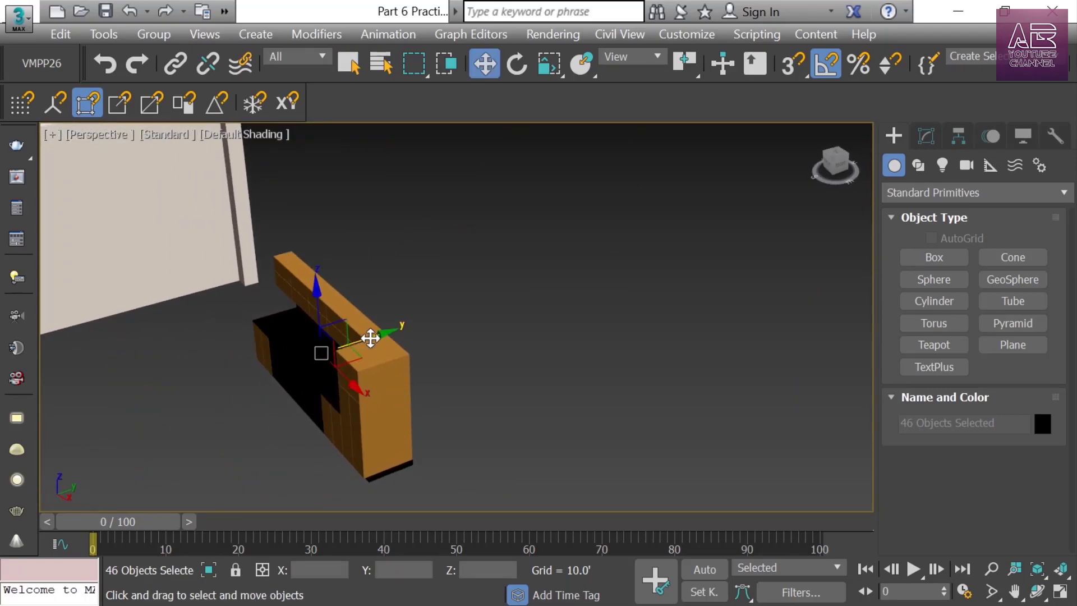
pyautogui.keyDown('shift'); pyautogui.moveTo(378, 334); pyautogui.dragTo(656, 260); pyautogui.keyUp('shift')
pyautogui.click(435, 248)
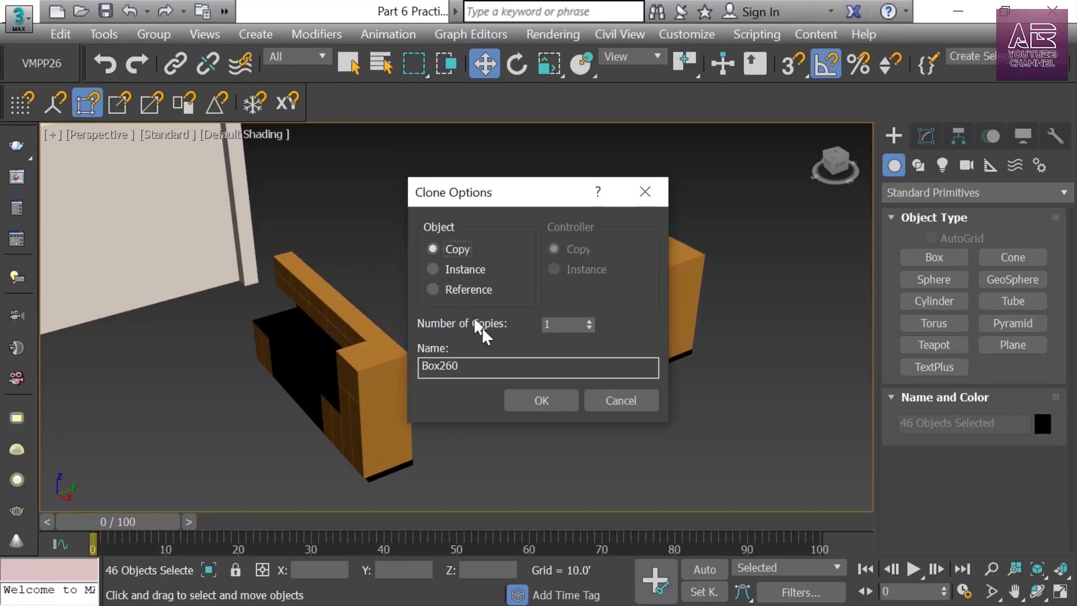
pyautogui.click(542, 400)
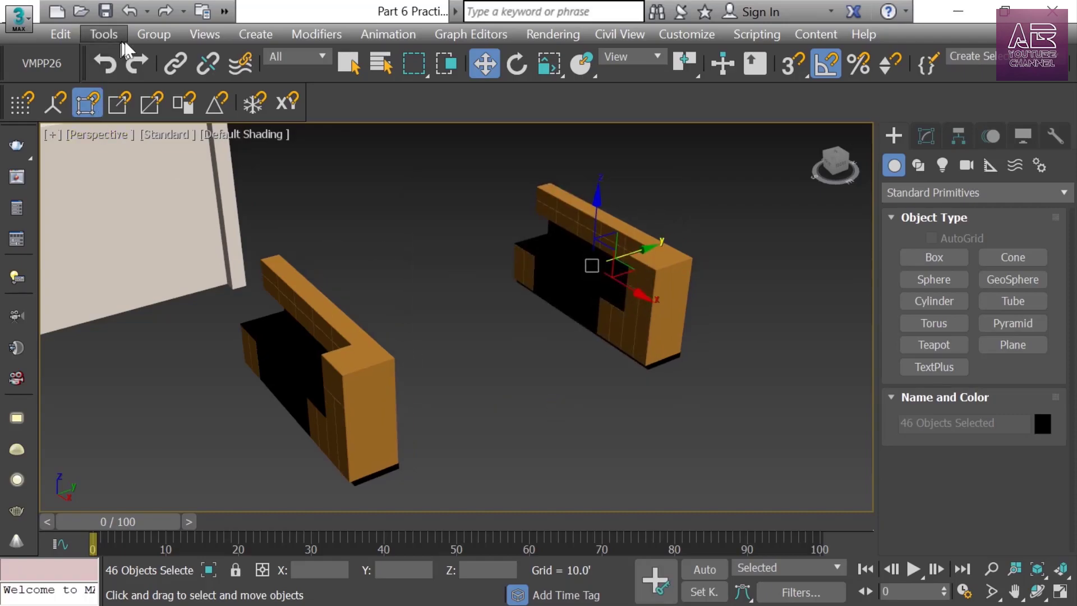
# Group the copied kitchen cabinet objects under the name Right Kitchen
pyautogui.click(153, 34)
pyautogui.click(166, 59)
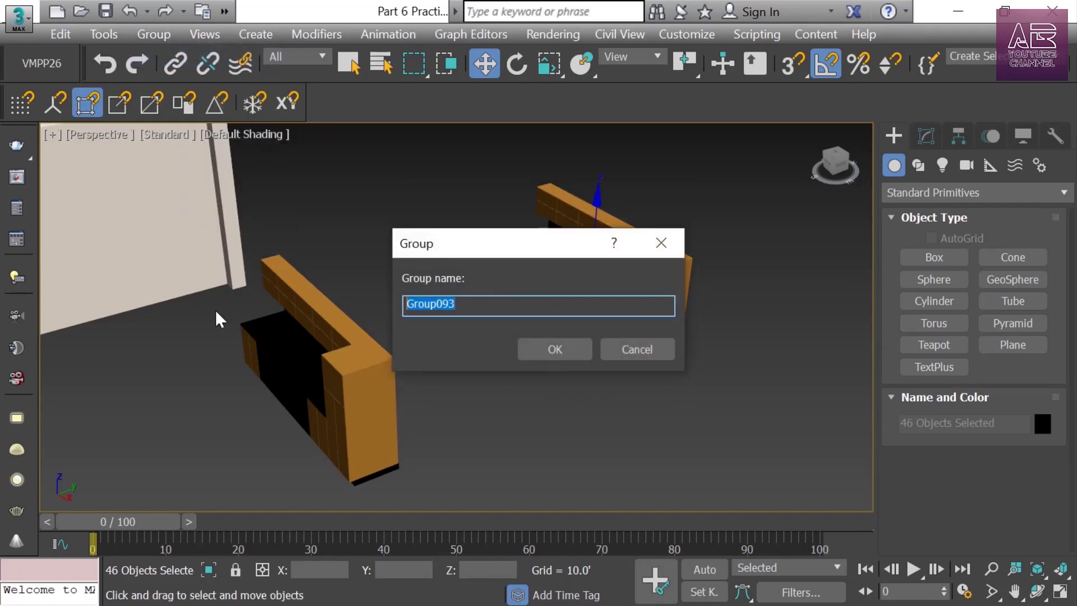
pyautogui.write('Right Kitchen')
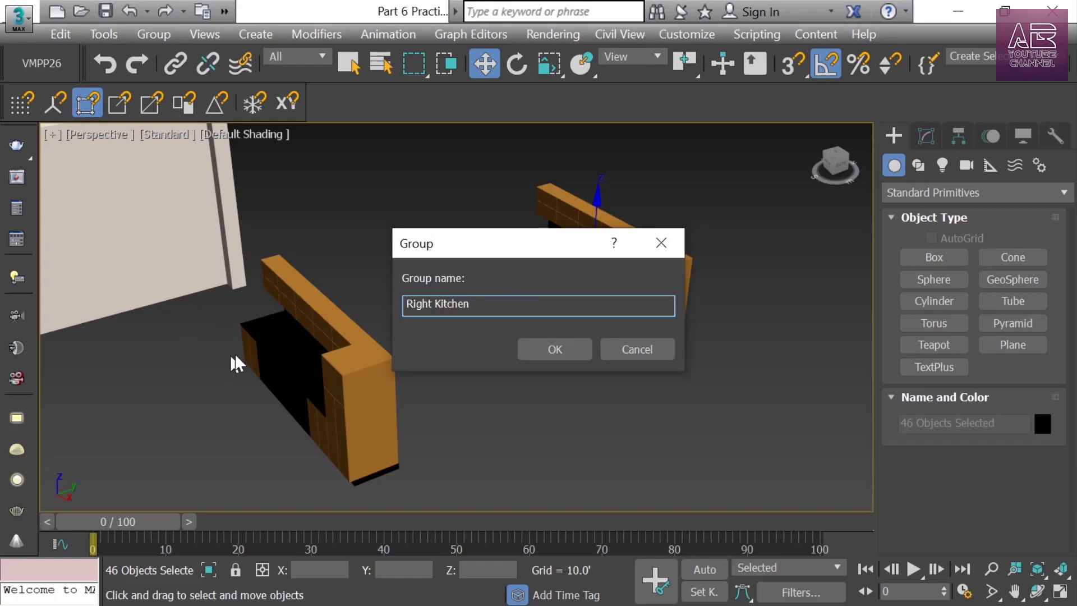
pyautogui.click(570, 345)
# Rotate the Right Kitchen group 90 degrees about the Z axis with angle snapping active
pyautogui.moveTo(570, 344)
pyautogui.keyDown('alt'); pyautogui.mouseDown(button='middle')
pyautogui.moveTo(536, 373)
pyautogui.moveTo(561, 362)
pyautogui.moveTo(558, 332)
pyautogui.mouseUp(button='middle'); pyautogui.keyUp('alt')
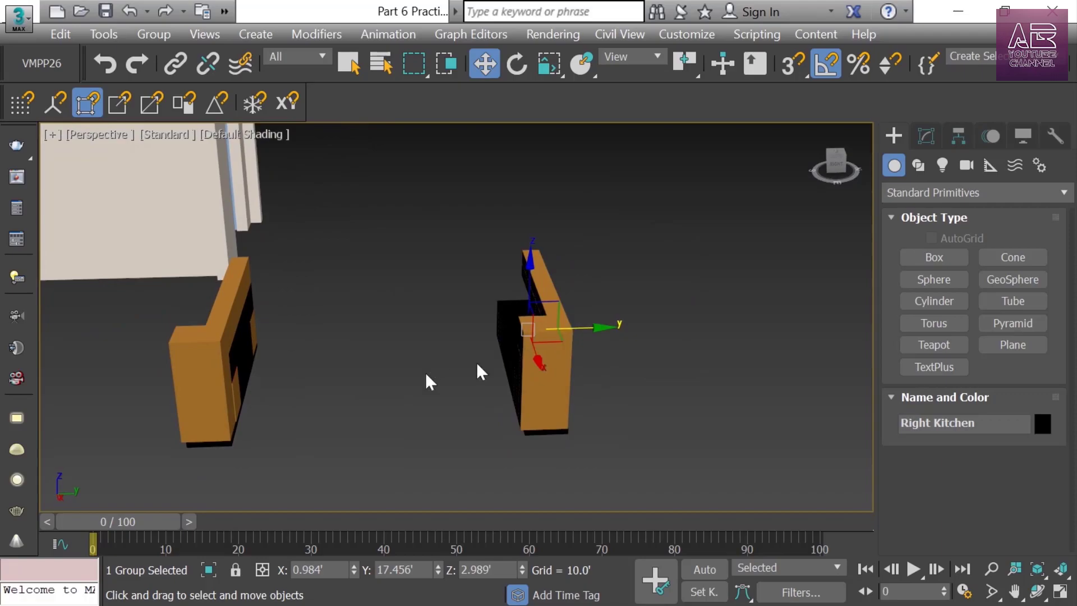
pyautogui.keyDown('alt'); pyautogui.moveTo(561, 285); pyautogui.dragTo(486, 394, button='middle'); pyautogui.keyUp('alt')
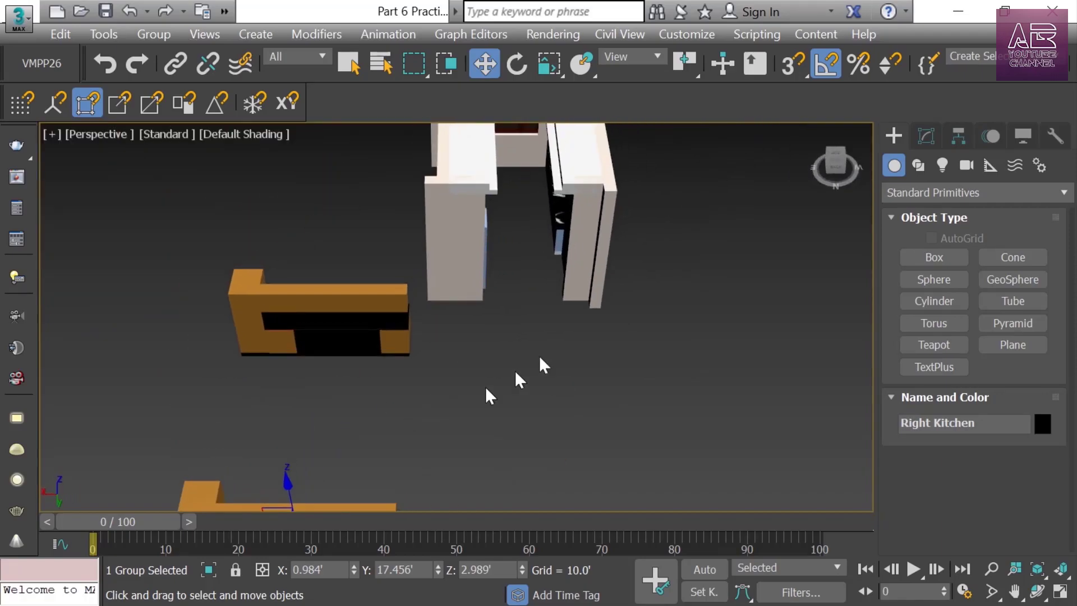
pyautogui.moveTo(503, 338); pyautogui.dragTo(594, 238, button='middle')
pyautogui.moveTo(336, 424); pyautogui.dragTo(374, 412, button='middle')
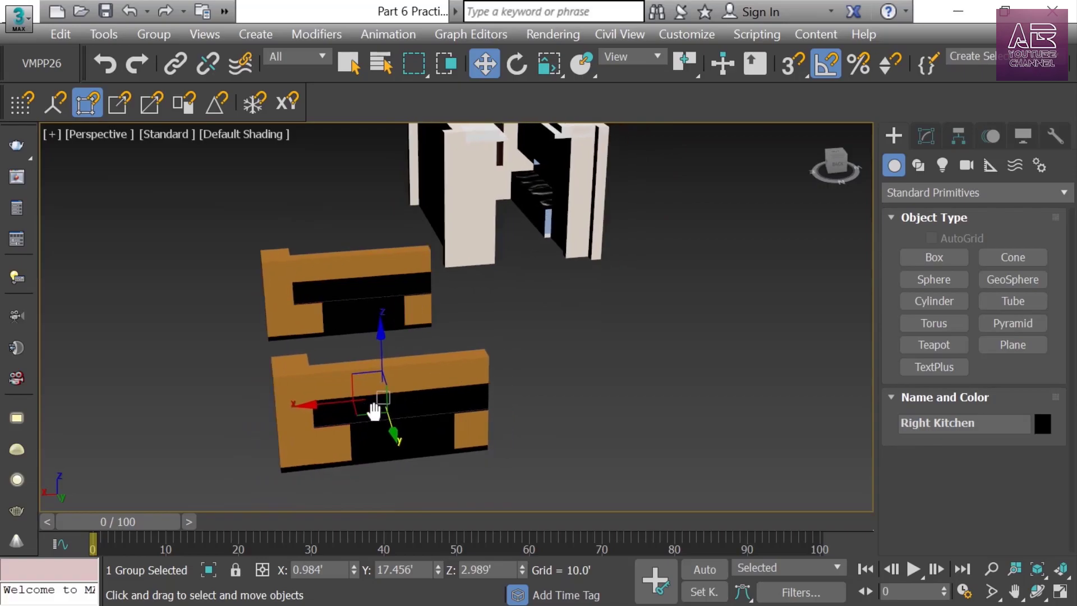
pyautogui.press('e')
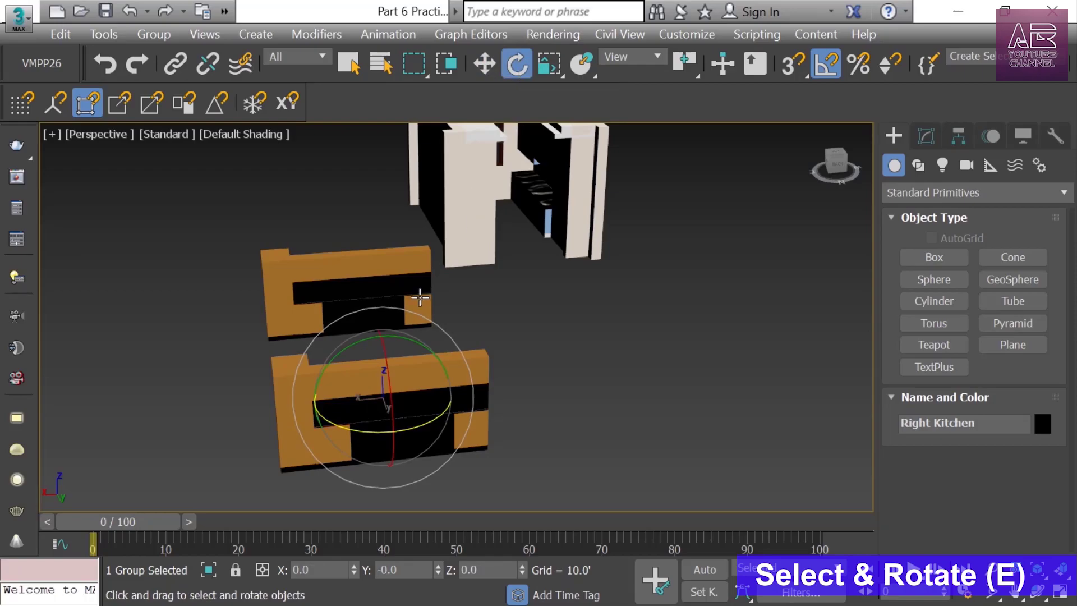
pyautogui.moveTo(418, 294); pyautogui.dragTo(420, 288, button='middle')
pyautogui.press('a')
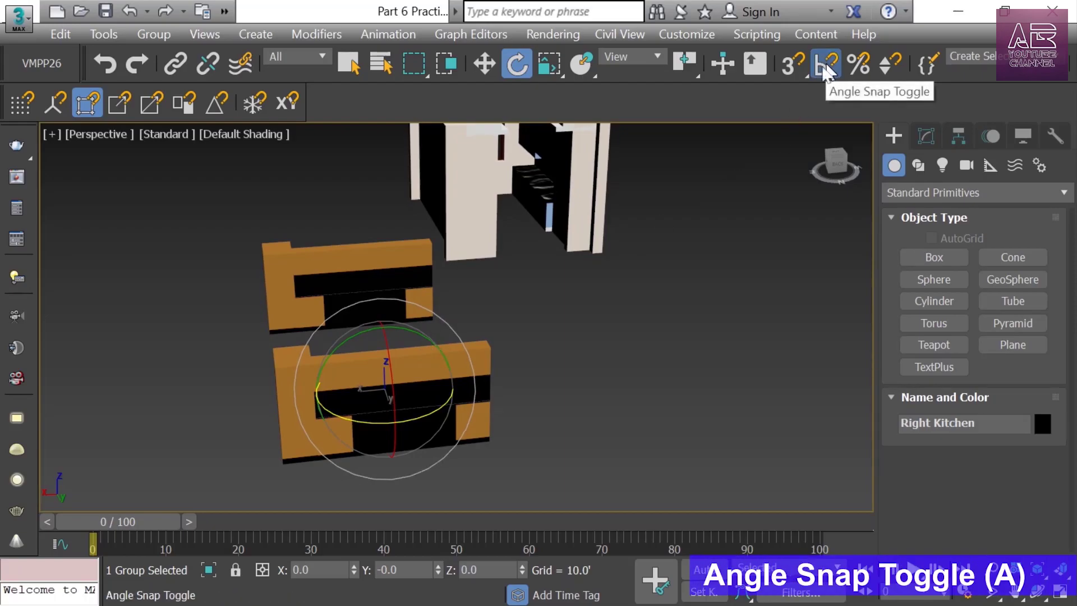
pyautogui.moveTo(586, 288); pyautogui.dragTo(607, 251, button='middle')
pyautogui.keyDown('alt'); pyautogui.moveTo(443, 381); pyautogui.dragTo(359, 464, button='middle'); pyautogui.keyUp('alt')
pyautogui.moveTo(429, 343); pyautogui.dragTo(474, 316)
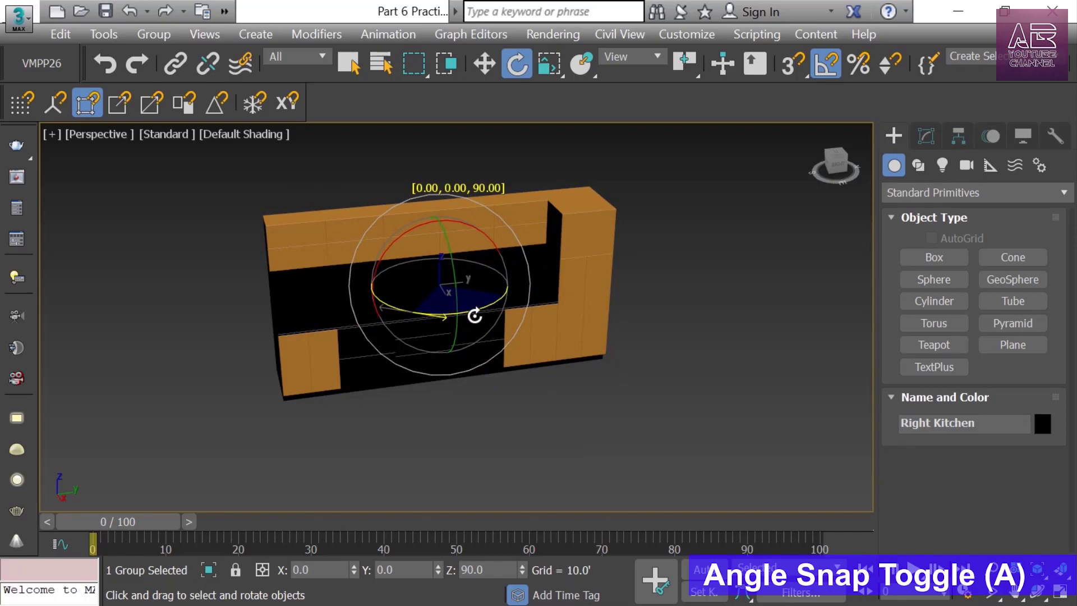
pyautogui.moveTo(474, 315); pyautogui.dragTo(474, 317)
pyautogui.scroll(-4, 468, 324)
pyautogui.keyDown('alt'); pyautogui.moveTo(572, 315); pyautogui.dragTo(526, 335, button='middle'); pyautogui.keyUp('alt')
# Turn on 3D object snapping and turn off angle snapping, with the underside of the room in view
pyautogui.press('w')
pyautogui.keyDown('alt'); pyautogui.moveTo(476, 402); pyautogui.dragTo(491, 298, button='middle'); pyautogui.keyUp('alt')
pyautogui.moveTo(464, 427); pyautogui.dragTo(688, 117, button='middle')
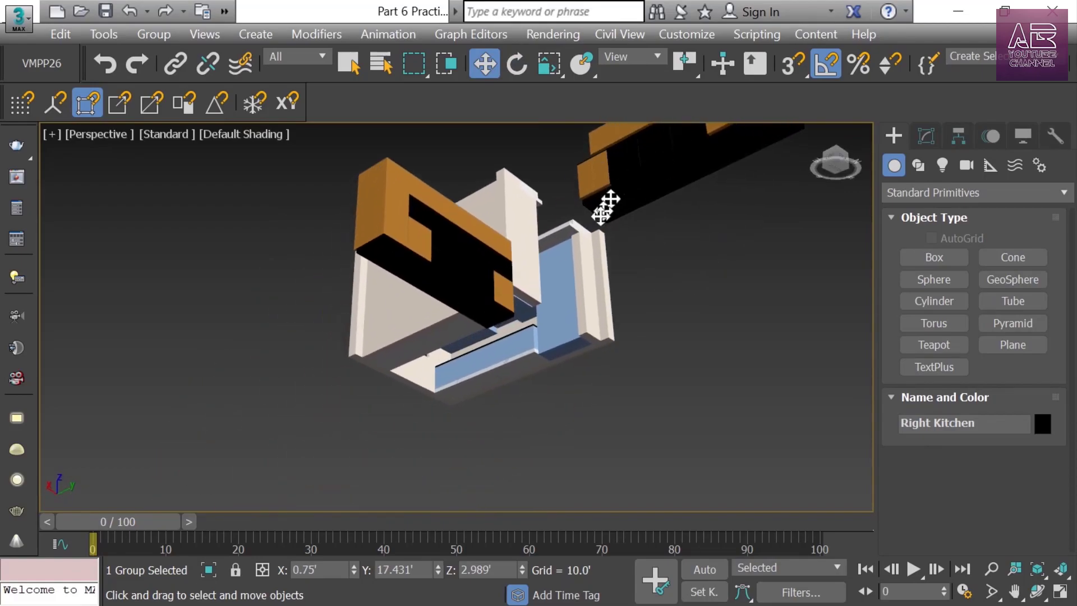
pyautogui.keyDown('alt'); pyautogui.moveTo(548, 288); pyautogui.dragTo(618, 296, button='middle'); pyautogui.keyUp('alt')
pyautogui.scroll(3, 630, 207)
pyautogui.press('s')
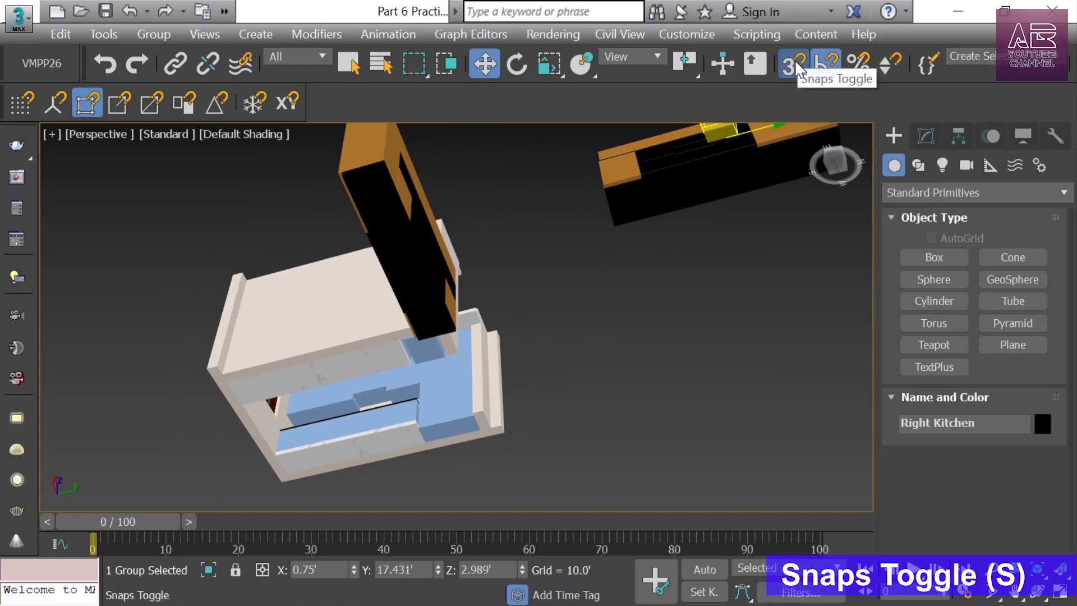
pyautogui.click(829, 63)
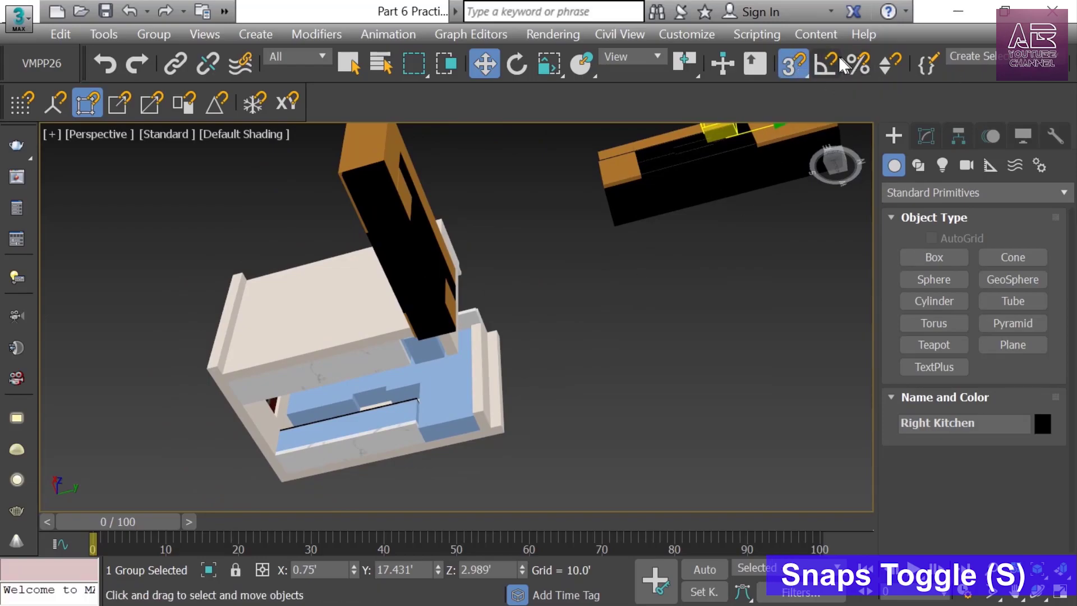
# Snap the bottom corner of the Right Kitchen group to the inner floor corner of the room and display edged faces
pyautogui.moveTo(674, 248); pyautogui.dragTo(676, 194, button='middle')
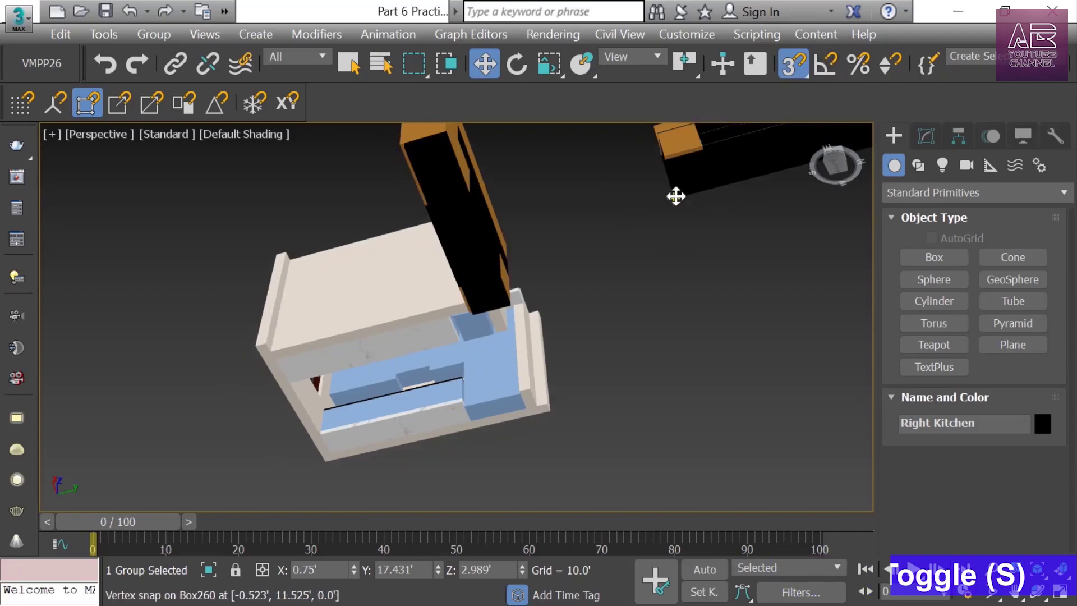
pyautogui.press('w')
pyautogui.moveTo(673, 197); pyautogui.dragTo(330, 453)
pyautogui.scroll(6, 329, 454)
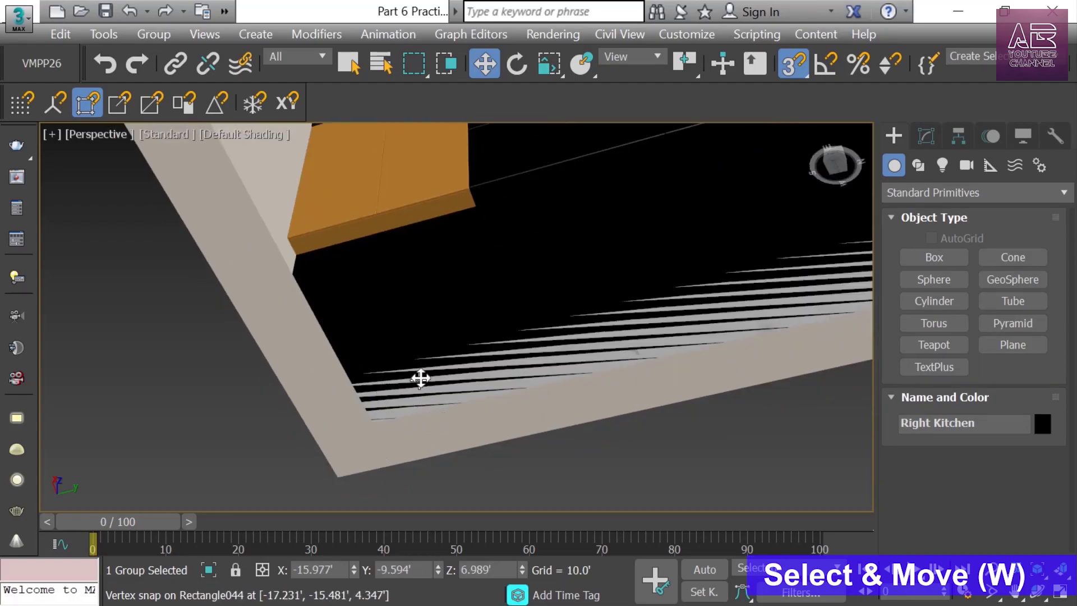
pyautogui.press('F4')
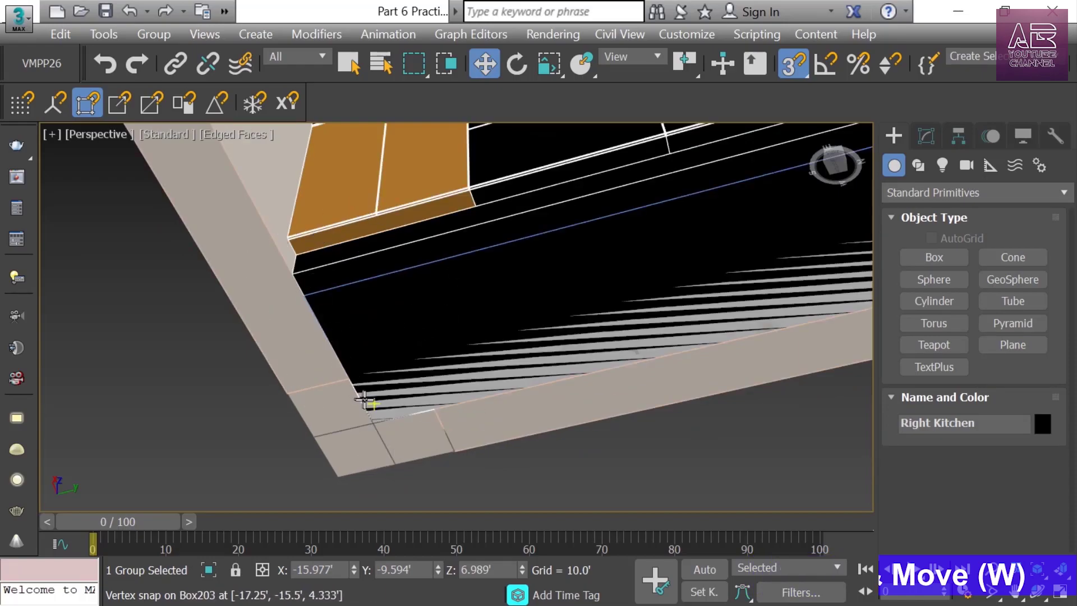
# Delete the old blue tall cabinet that overlaps the Right Kitchen group at the room's open end
pyautogui.scroll(-8, 348, 356)
pyautogui.scroll(4, 553, 349)
pyautogui.keyDown('alt'); pyautogui.moveTo(552, 350); pyautogui.dragTo(482, 297, button='middle'); pyautogui.keyUp('alt')
pyautogui.scroll(-1, 548, 289)
pyautogui.scroll(-2, 474, 302)
pyautogui.scroll(4, 483, 297)
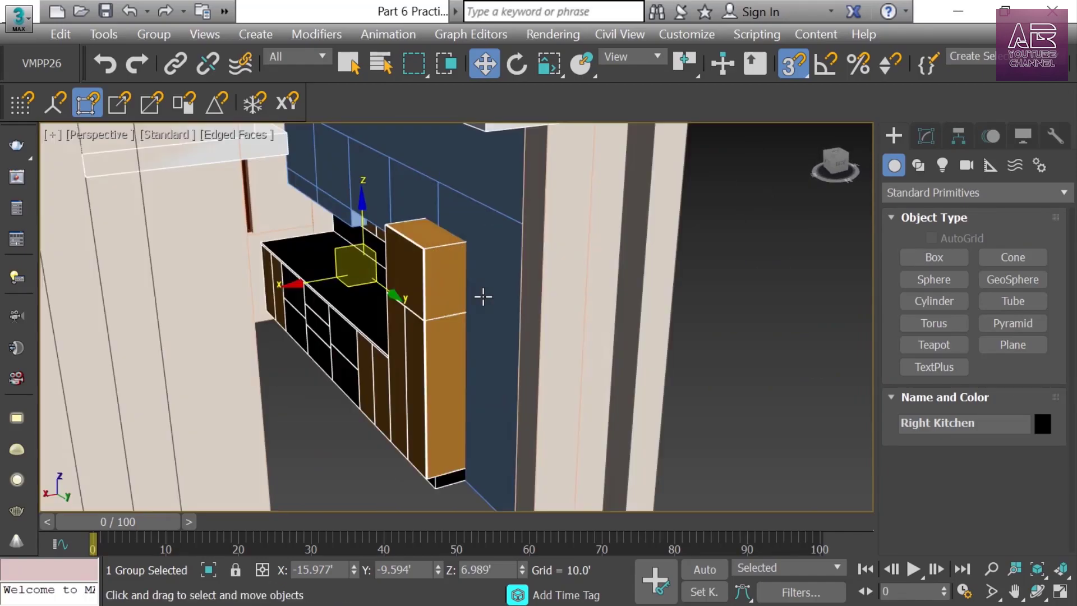
pyautogui.click(488, 288)
pyautogui.moveTo(488, 336); pyautogui.dragTo(479, 180)
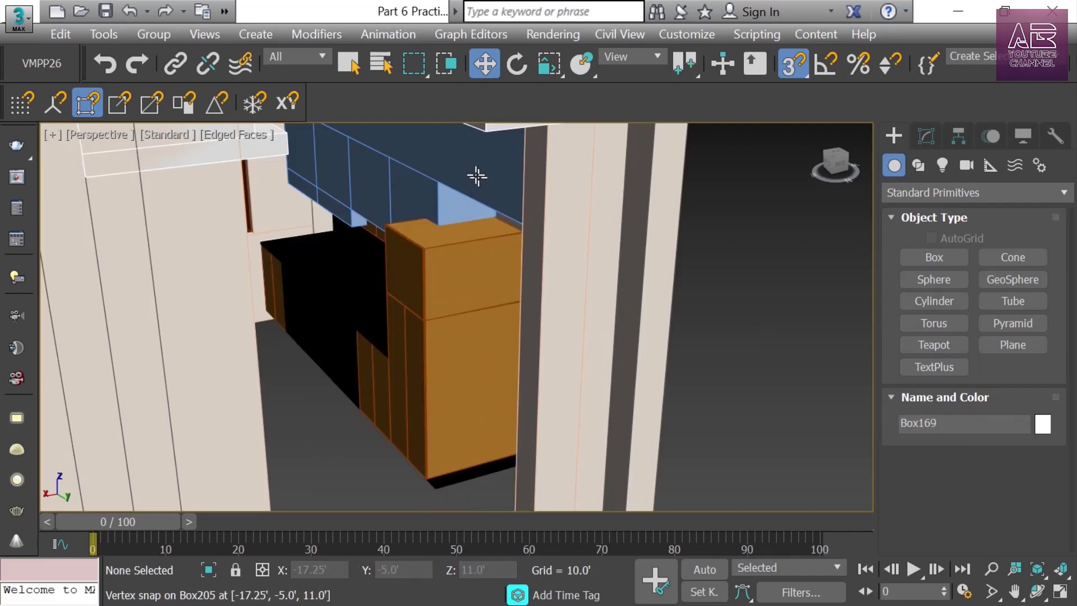
# Delete the old blue upper cabinets above the Right Kitchen group, keeping the loft box beneath the slab
pyautogui.rightClick(412, 185)
pyautogui.scroll(-2, 435, 281)
pyautogui.moveTo(436, 280); pyautogui.dragTo(425, 212)
pyautogui.rightClick(449, 272)
pyautogui.scroll(4, 414, 213)
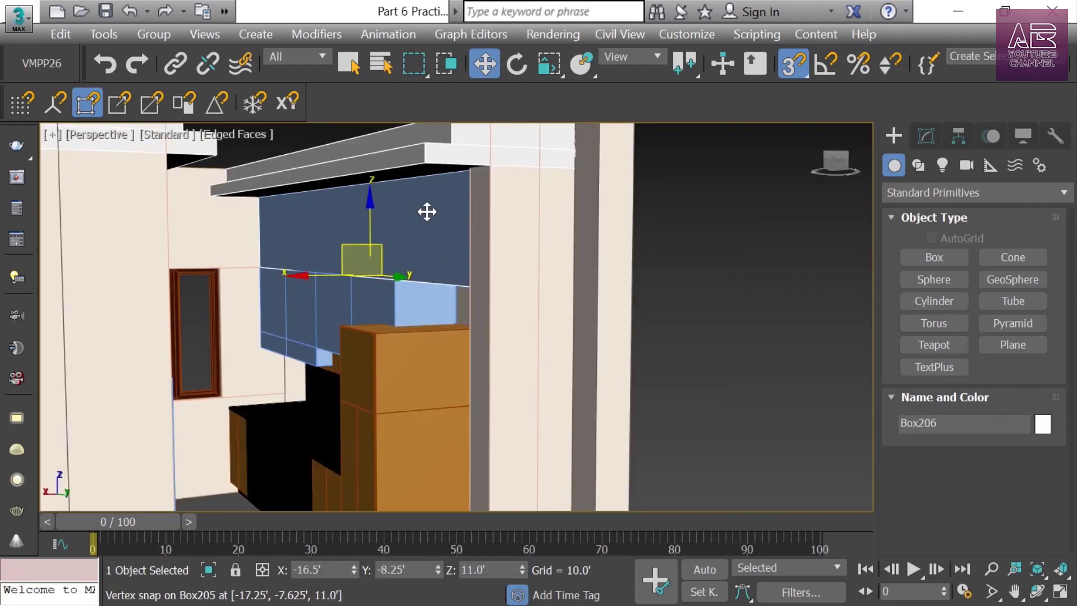
pyautogui.rightClick(359, 304)
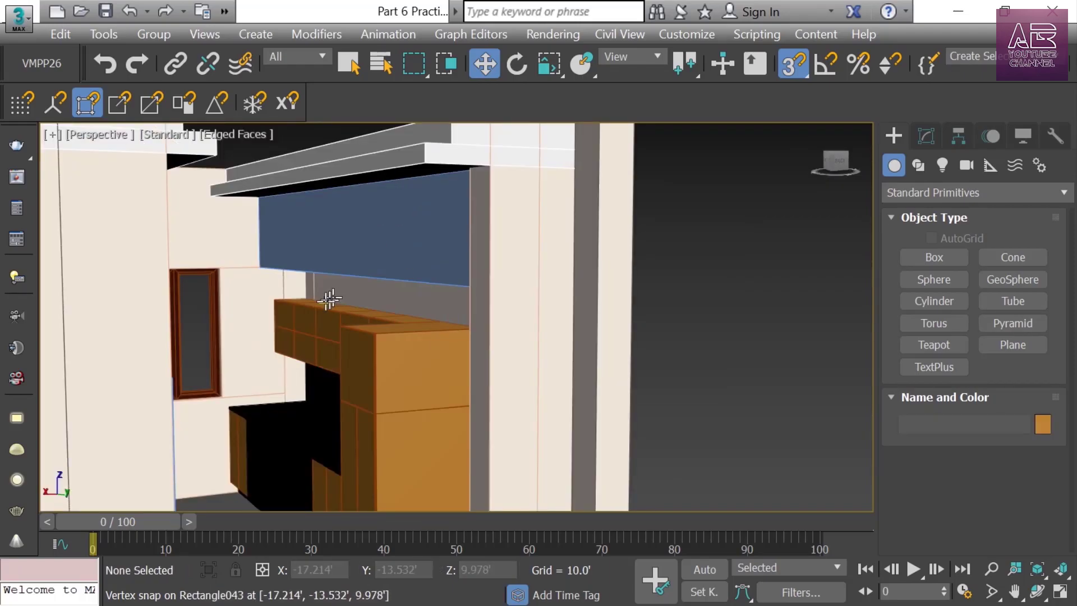
pyautogui.moveTo(380, 394); pyautogui.dragTo(432, 197, button='middle')
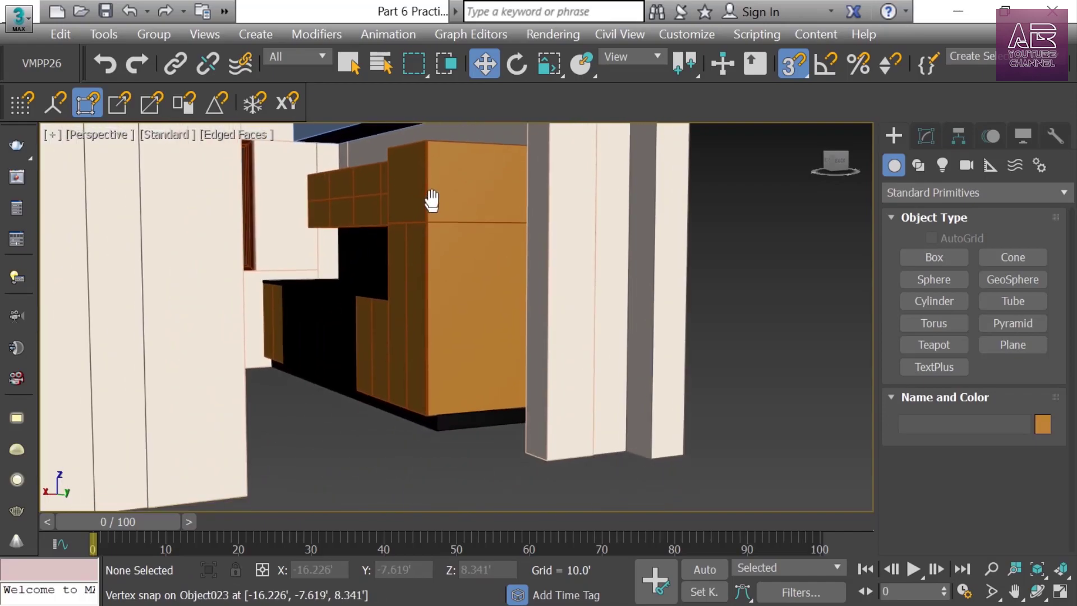
# Using the wireframe display, delete the old countertop, base cabinet and plinth inside the Right Kitchen group, and return to shaded display
pyautogui.press('F3')
pyautogui.scroll(3, 413, 359)
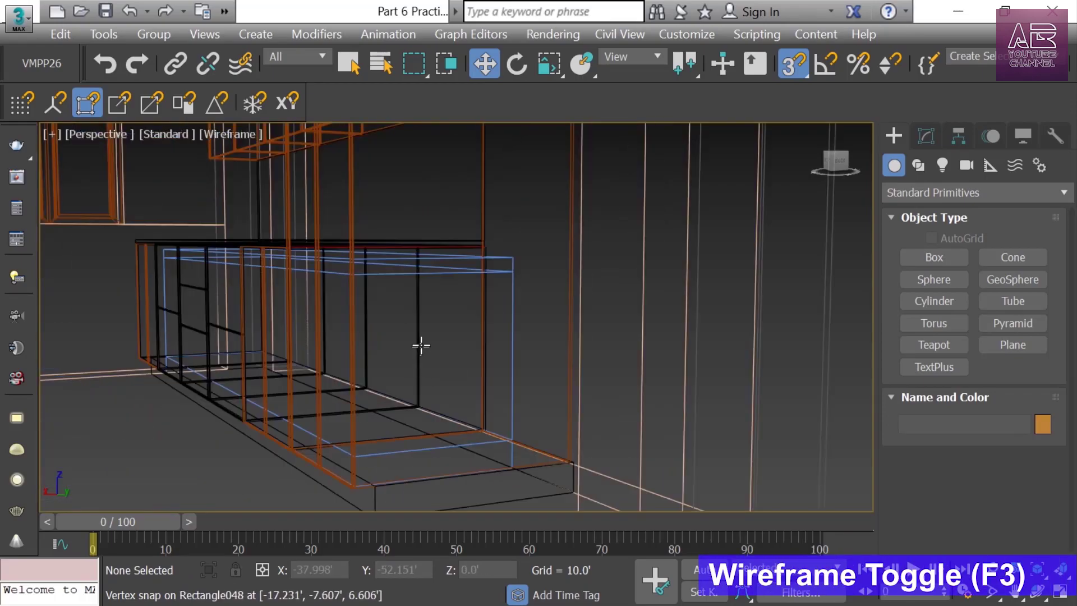
pyautogui.click(451, 272)
pyautogui.click(550, 230)
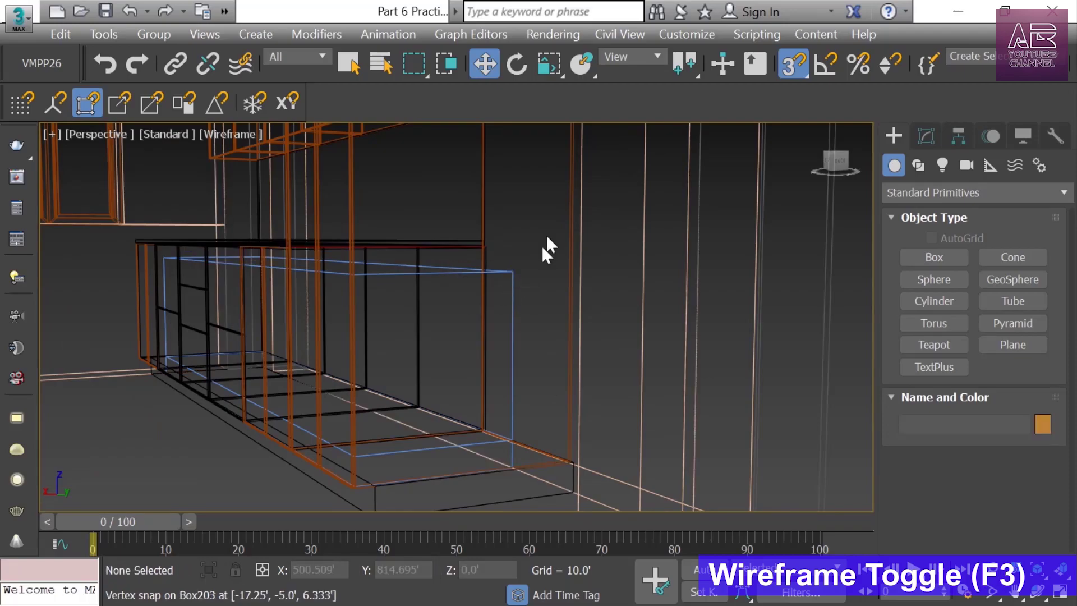
pyautogui.scroll(5, 505, 353)
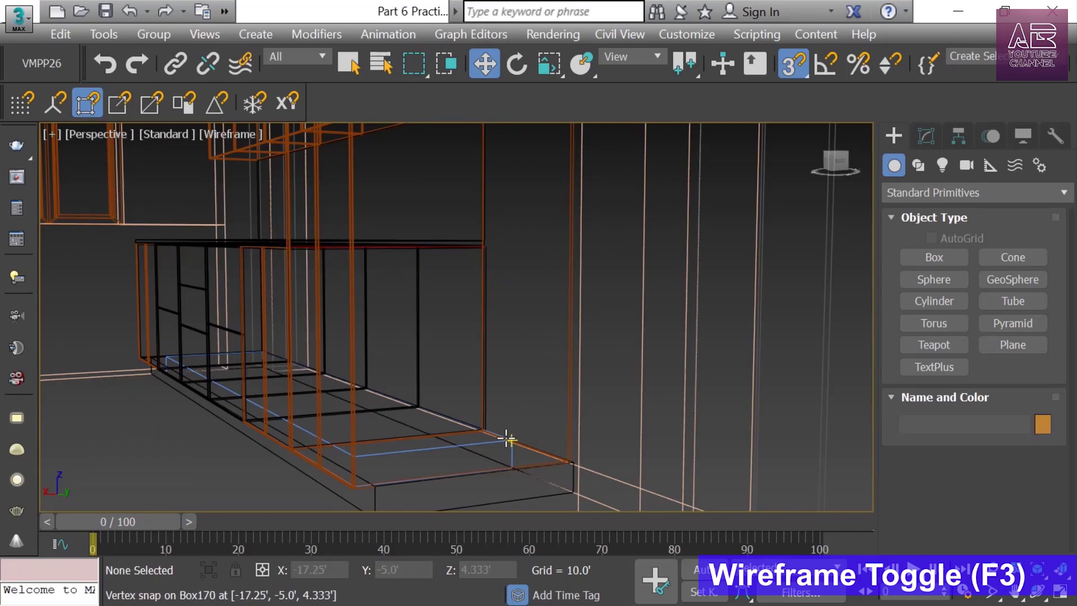
pyautogui.click(509, 386)
pyautogui.scroll(-4, 548, 396)
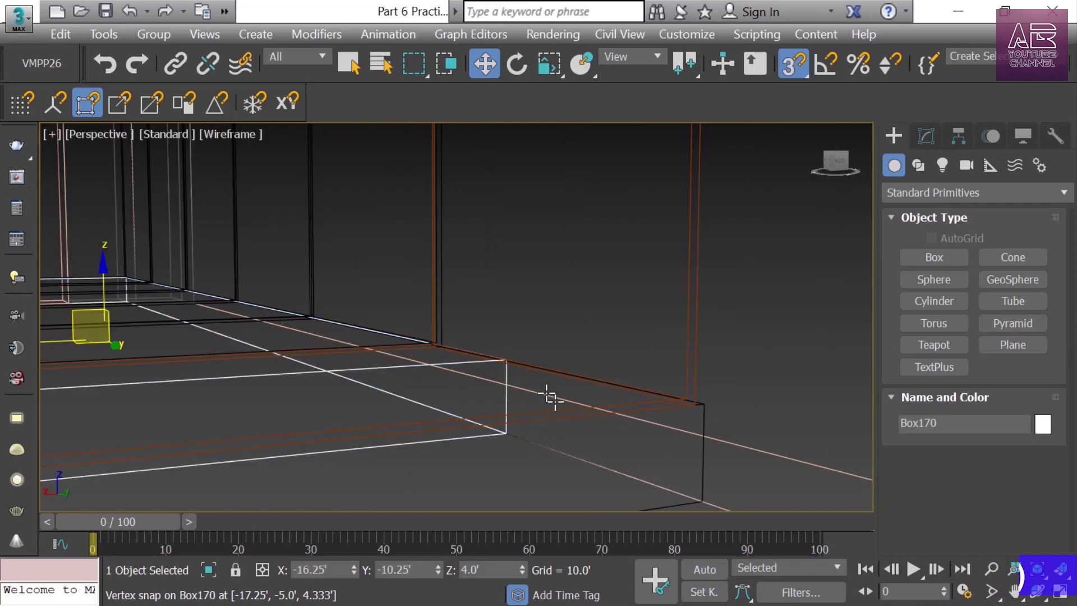
pyautogui.click(545, 461)
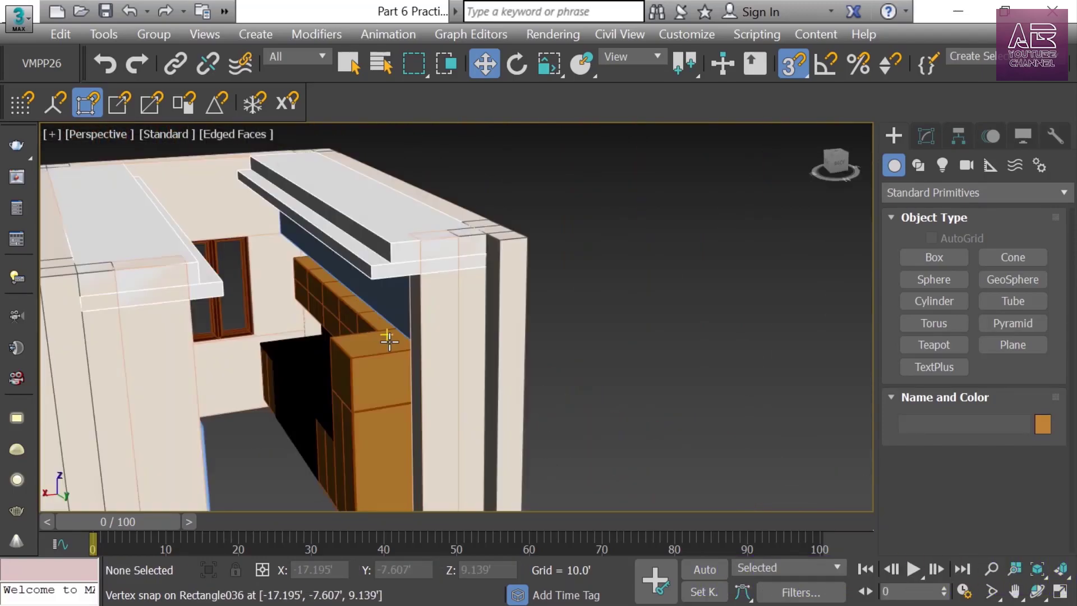
# Set the Z position of the blue loft box above the Right Kitchen cabinets to 10 feet
pyautogui.scroll(2, 425, 253)
pyautogui.keyDown('alt'); pyautogui.moveTo(425, 253); pyautogui.dragTo(406, 318, button='middle'); pyautogui.keyUp('alt')
pyautogui.scroll(4, 408, 314)
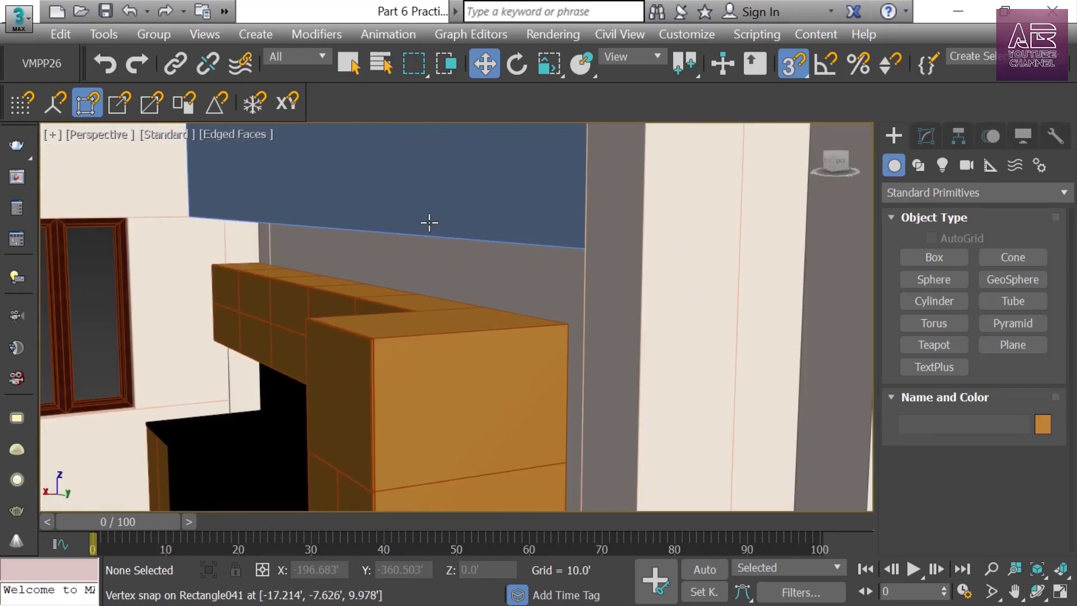
pyautogui.keyDown('alt'); pyautogui.moveTo(429, 223); pyautogui.dragTo(438, 247, button='middle'); pyautogui.keyUp('alt')
pyautogui.hotkey('ctrl', 'z')
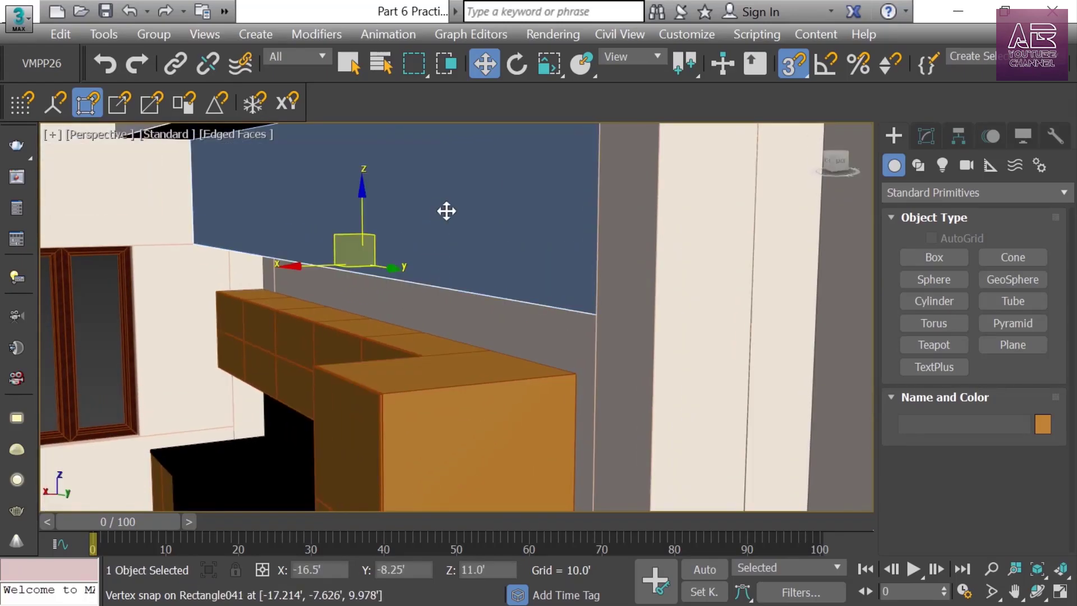
pyautogui.click(433, 362)
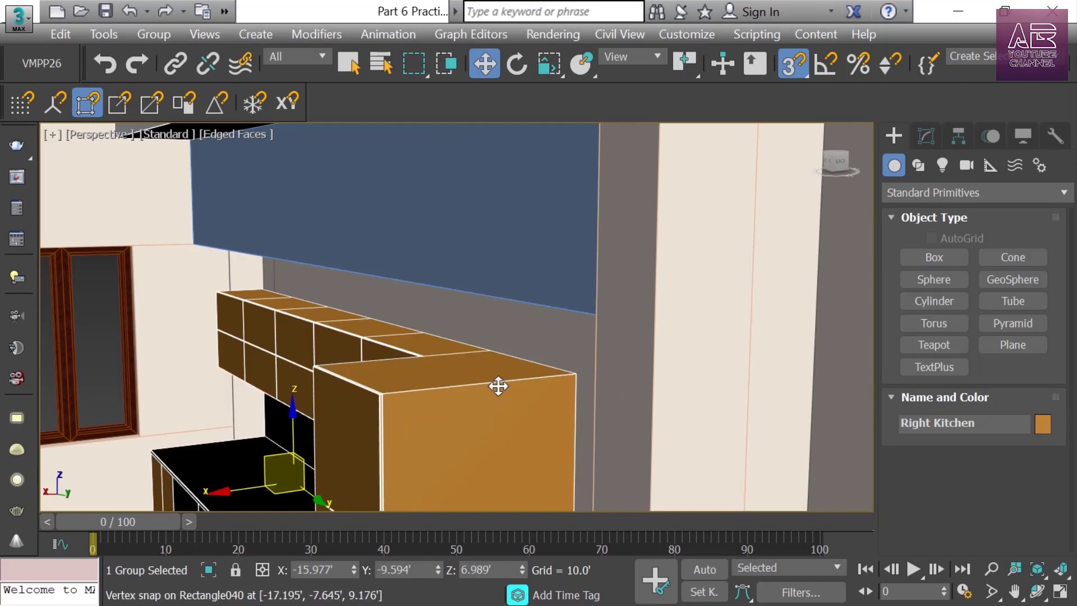
pyautogui.click(466, 235)
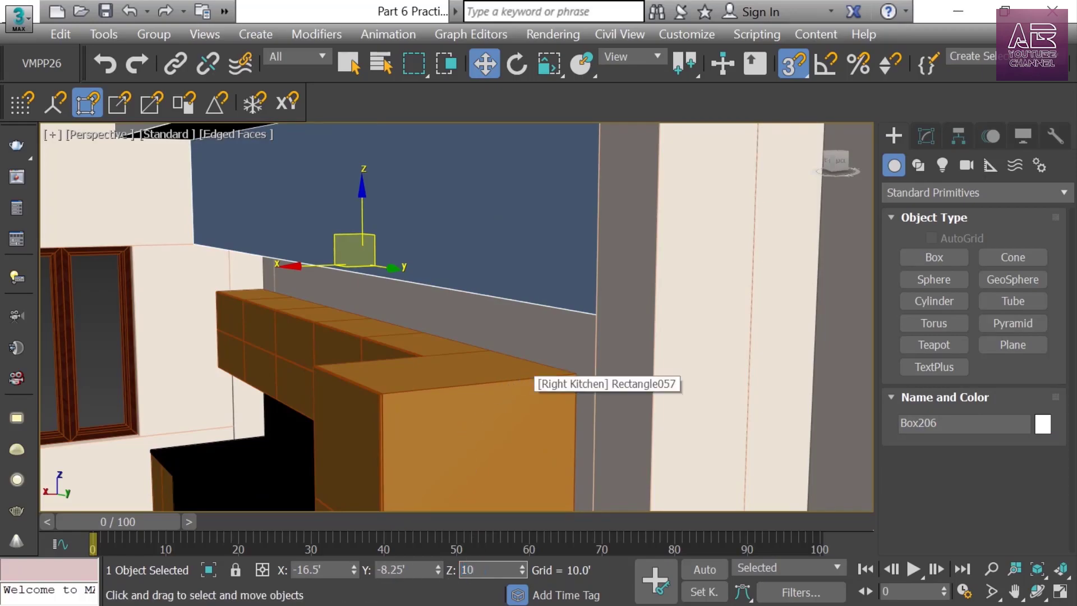
pyautogui.press('Return')
# Set the height of the blue loft box above the Right Kitchen cabinets to 3 feet
pyautogui.moveTo(528, 366); pyautogui.dragTo(519, 282, button='middle')
pyautogui.keyDown('alt'); pyautogui.moveTo(520, 281); pyautogui.dragTo(402, 386, button='middle'); pyautogui.keyUp('alt')
pyautogui.moveTo(474, 253); pyautogui.dragTo(506, 379, button='middle')
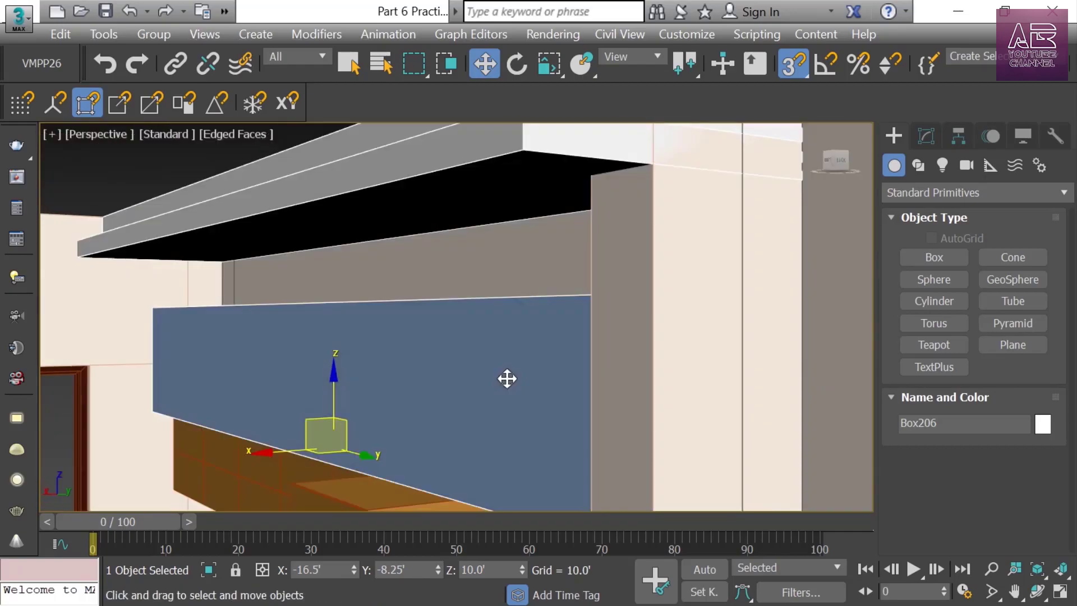
pyautogui.click(927, 134)
pyautogui.moveTo(464, 406); pyautogui.dragTo(447, 362, button='middle')
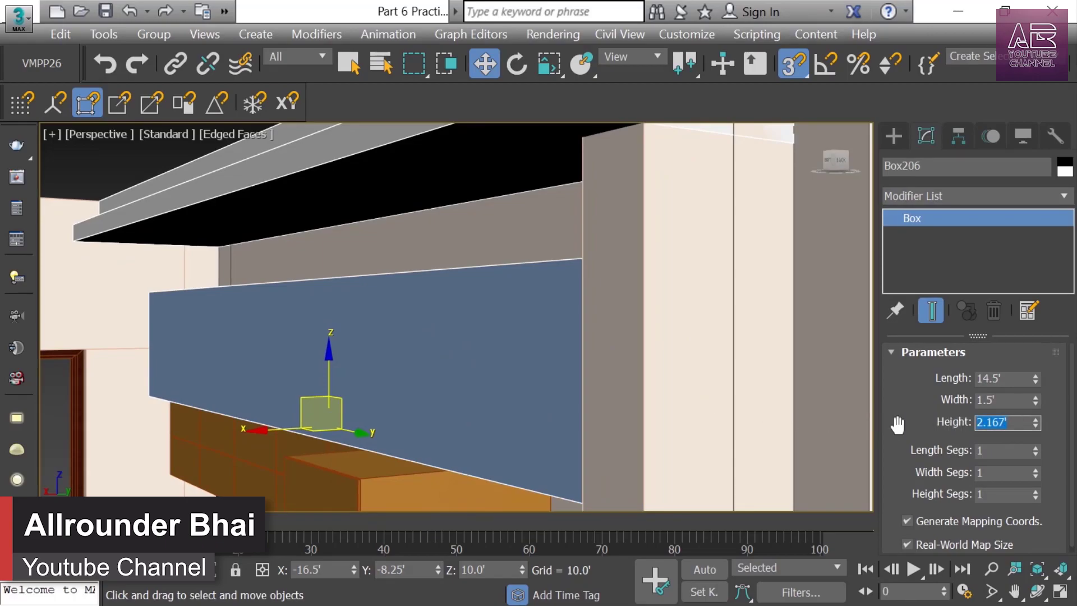
pyautogui.write('3')
pyautogui.press('Return')
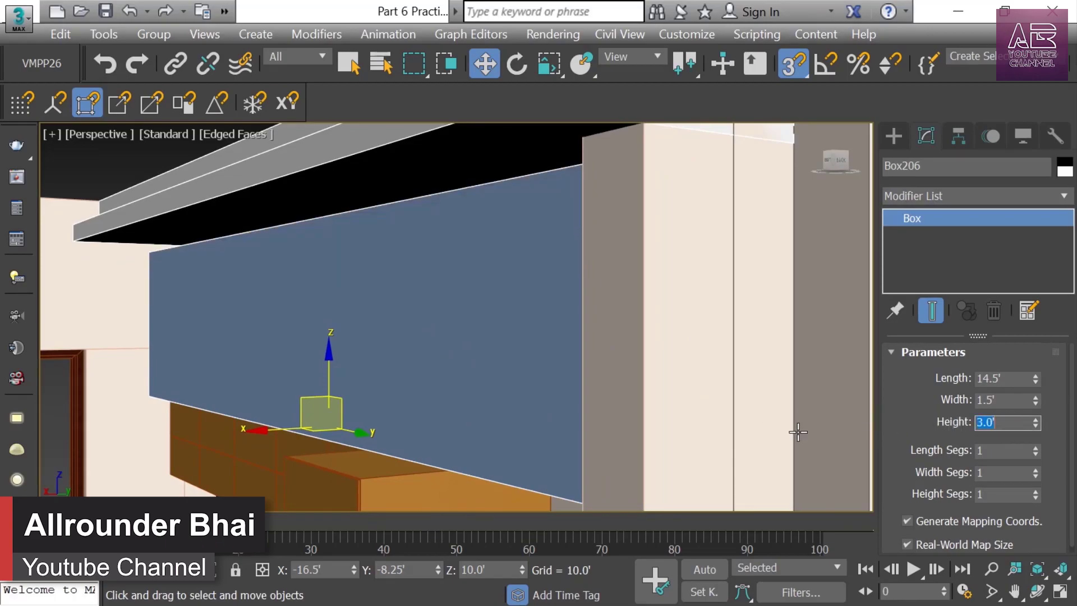
pyautogui.moveTo(530, 388); pyautogui.dragTo(555, 432, button='middle')
pyautogui.moveTo(428, 241); pyautogui.dragTo(539, 109, button='middle')
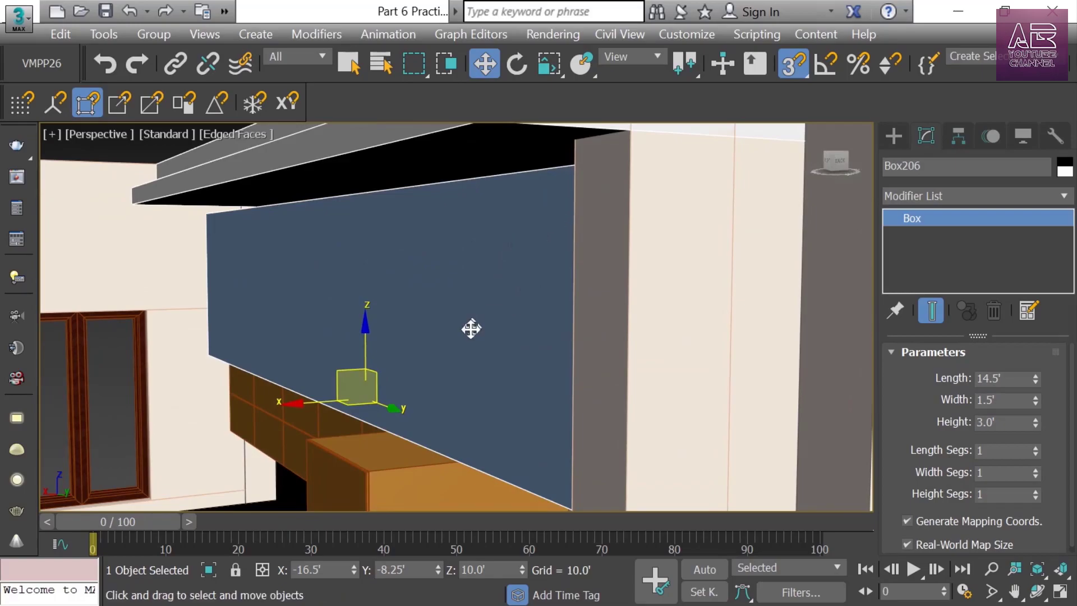
# Select the whole ungrouped modern kitchen outside the room and, with snapping off, move it along the X axis away from the room
pyautogui.scroll(-5, 480, 318)
pyautogui.keyDown('alt'); pyautogui.moveTo(449, 334); pyautogui.dragTo(319, 392, button='middle'); pyautogui.keyUp('alt')
pyautogui.moveTo(149, 426); pyautogui.dragTo(482, 369, button='middle')
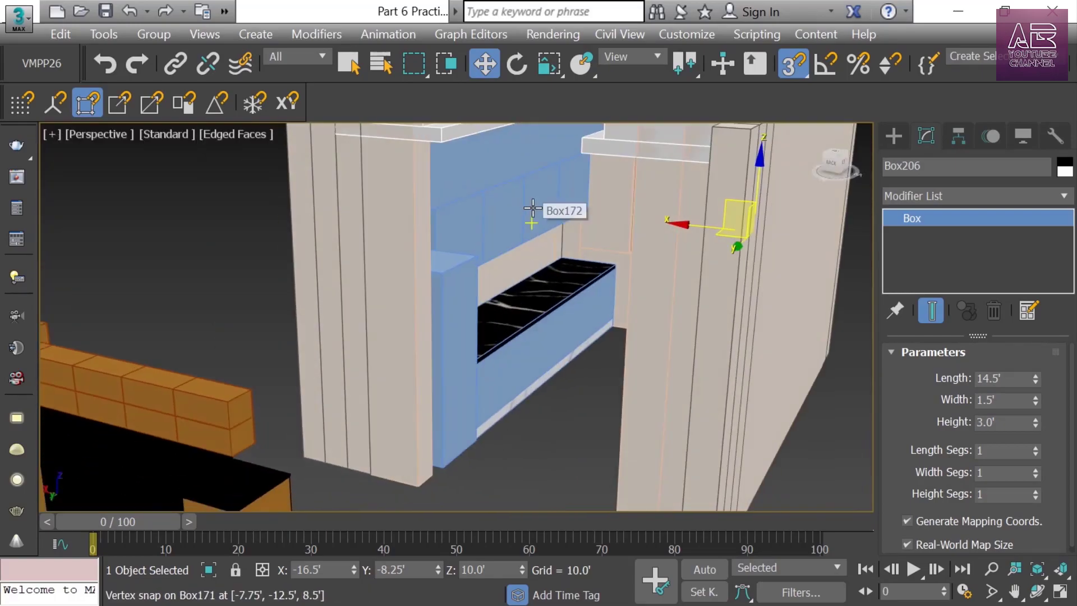
pyautogui.keyDown('alt'); pyautogui.moveTo(240, 372); pyautogui.dragTo(473, 276, button='middle'); pyautogui.keyUp('alt')
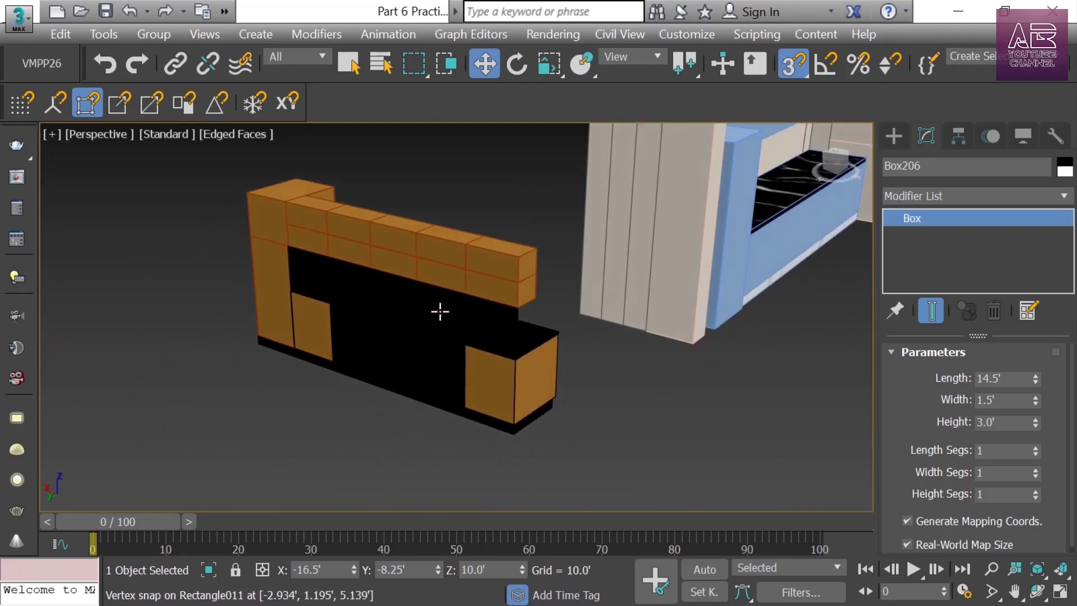
pyautogui.moveTo(168, 108); pyautogui.dragTo(563, 432)
pyautogui.keyDown('alt'); pyautogui.moveTo(563, 431); pyautogui.dragTo(411, 366, button='middle'); pyautogui.keyUp('alt')
pyautogui.press('s')
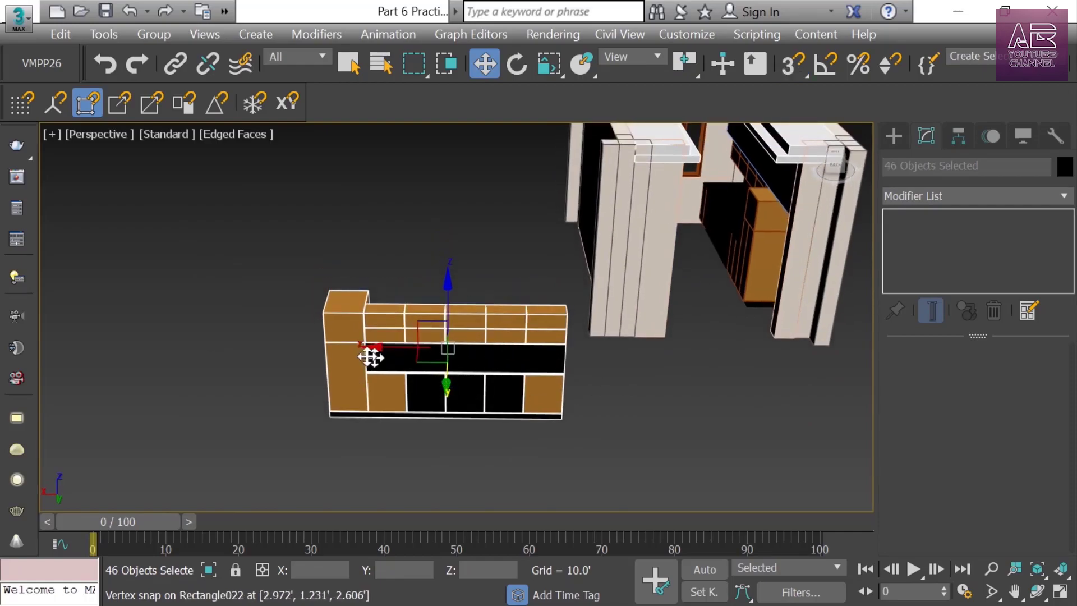
pyautogui.moveTo(379, 349); pyautogui.dragTo(92, 329)
# Select the end base unit's two doors, side panels and adjacent two-drawer fronts, and offset them by -600 mm along world X
pyautogui.moveTo(155, 390); pyautogui.dragTo(365, 409, button='middle')
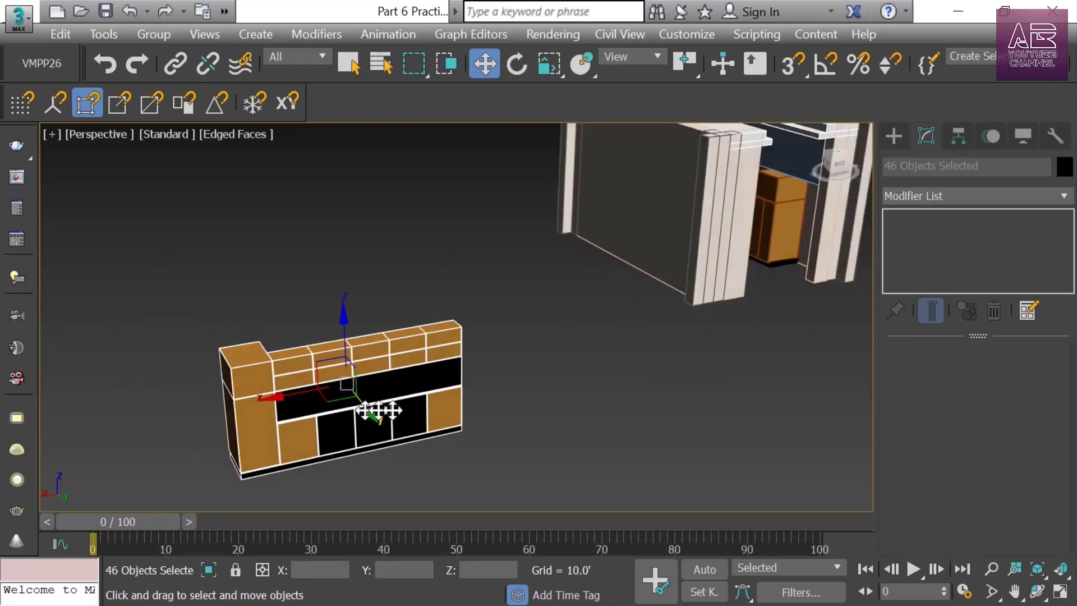
pyautogui.press('z')
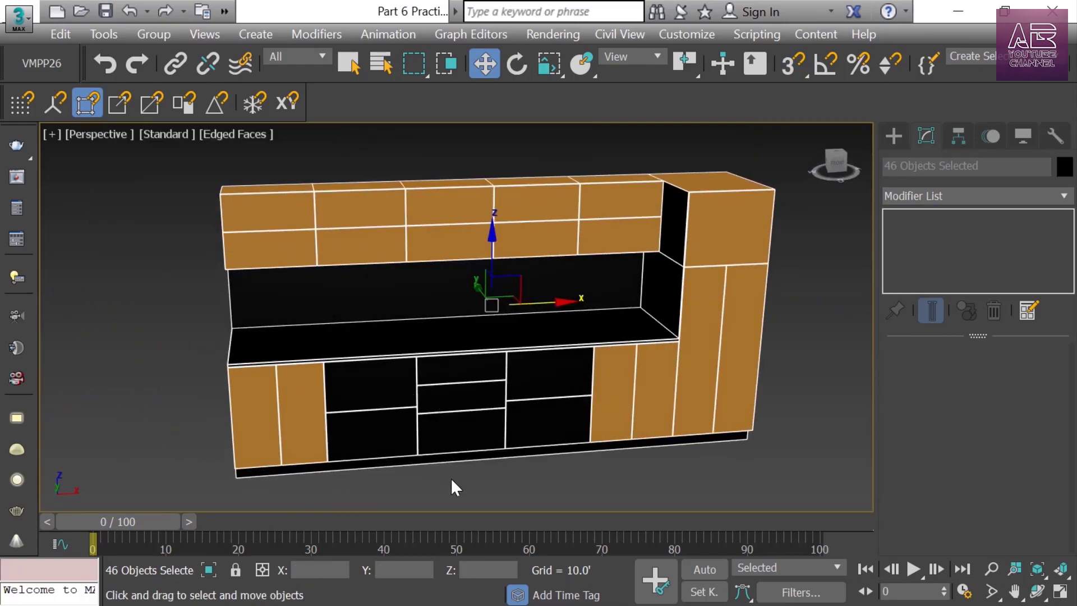
pyautogui.click(344, 385)
pyautogui.press('z')
pyautogui.moveTo(281, 428); pyautogui.dragTo(447, 402, button='middle')
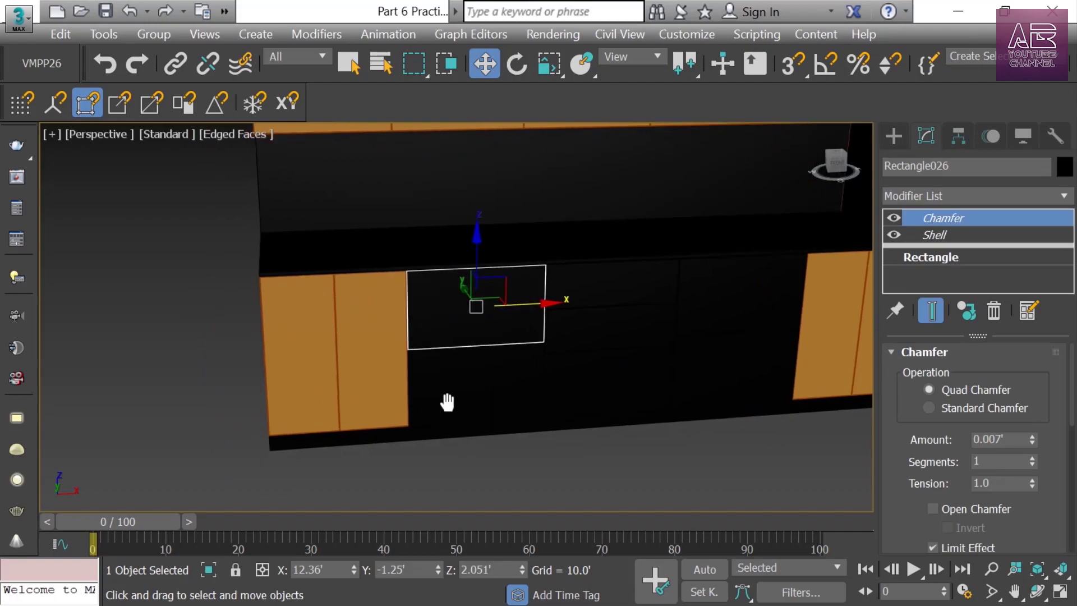
pyautogui.moveTo(456, 389); pyautogui.dragTo(282, 339)
pyautogui.keyDown('alt'); pyautogui.moveTo(324, 435); pyautogui.dragTo(701, 339, button='middle'); pyautogui.keyUp('alt')
pyautogui.keyDown('ctrl'); pyautogui.click(653, 346); pyautogui.keyUp('ctrl')
pyautogui.keyDown('ctrl'); pyautogui.click(504, 322); pyautogui.keyUp('ctrl')
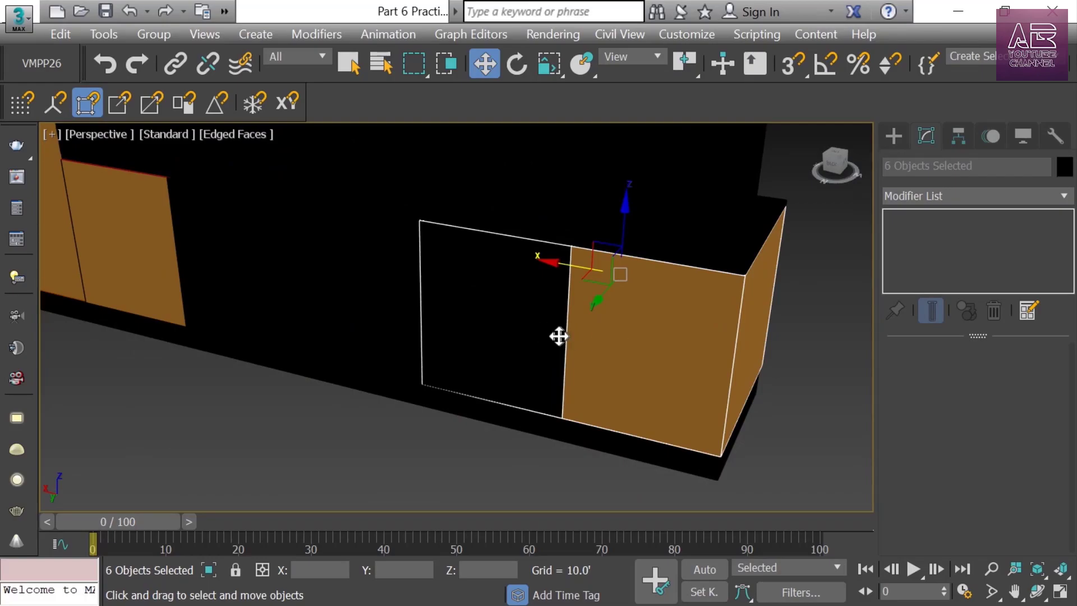
pyautogui.keyDown('alt'); pyautogui.moveTo(620, 349); pyautogui.dragTo(577, 359, button='middle'); pyautogui.keyUp('alt')
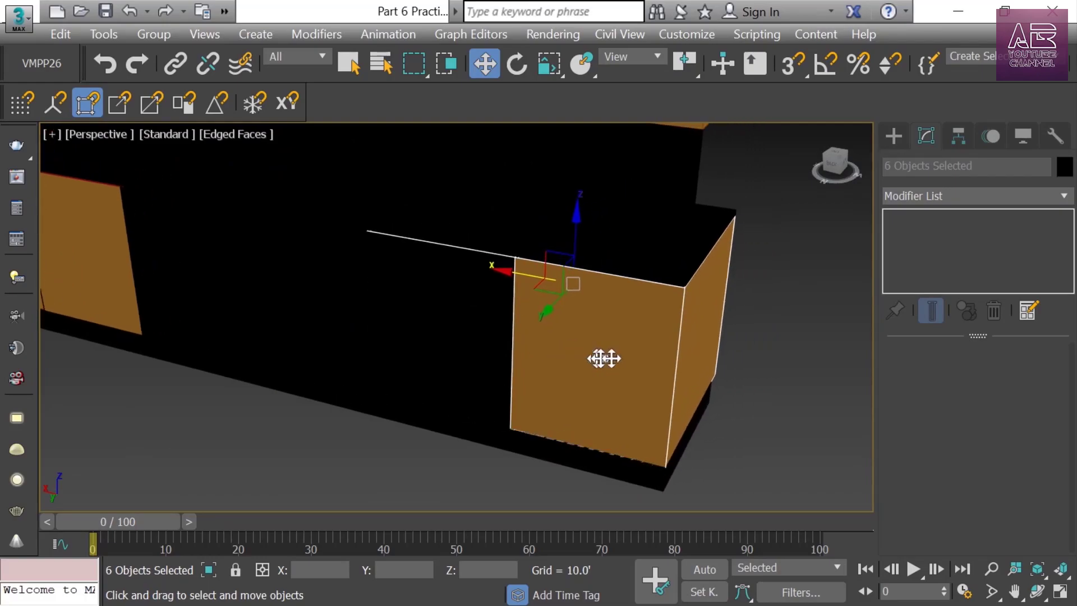
pyautogui.keyDown('alt'); pyautogui.moveTo(735, 336); pyautogui.dragTo(496, 367, button='middle'); pyautogui.keyUp('alt')
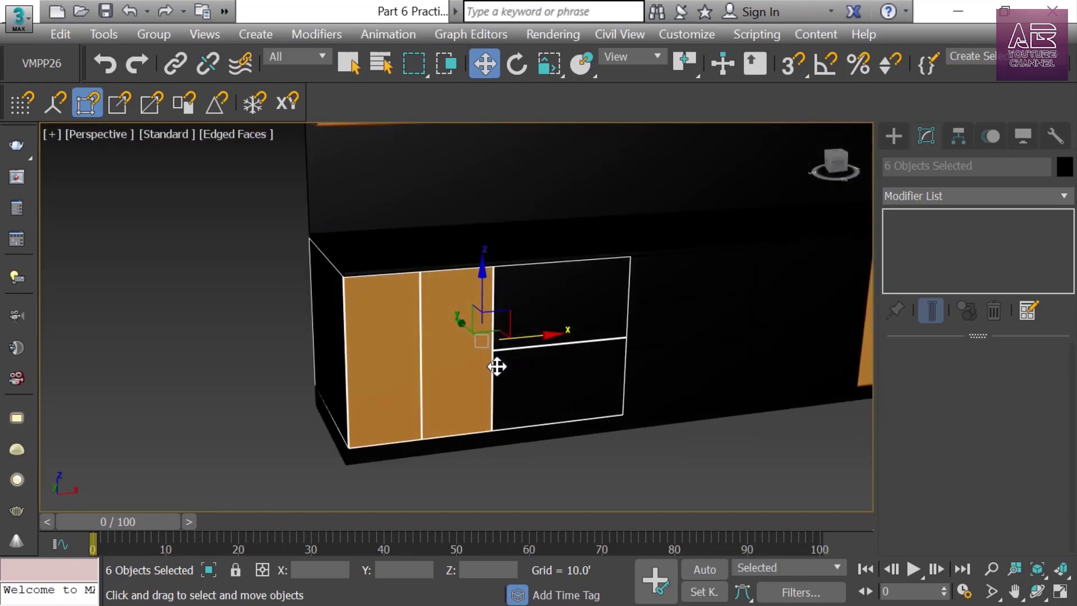
pyautogui.keyDown('alt'); pyautogui.moveTo(572, 341); pyautogui.dragTo(560, 337, button='middle'); pyautogui.keyUp('alt')
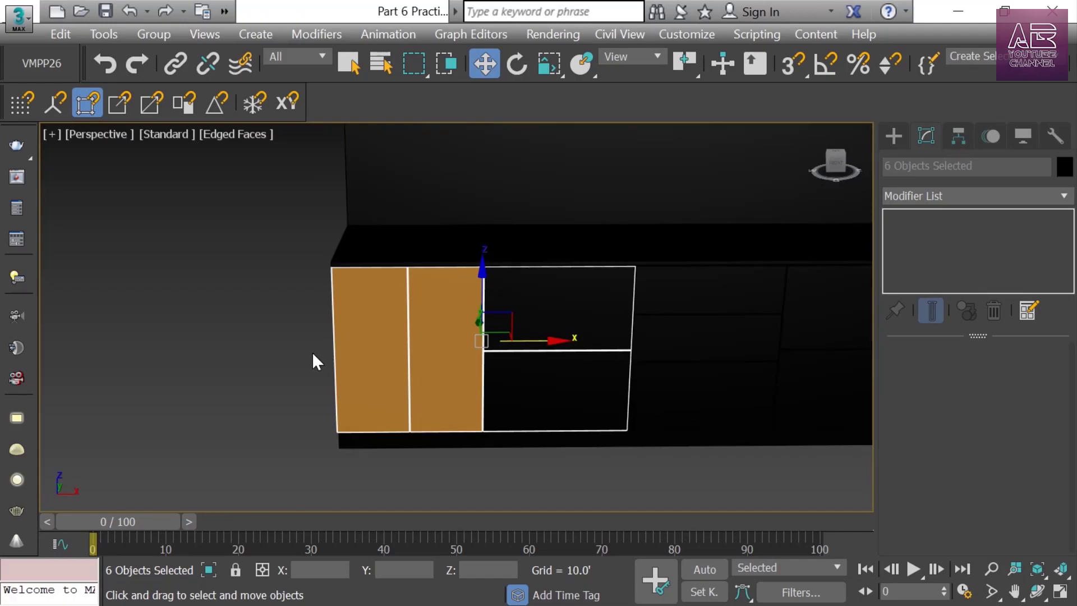
pyautogui.rightClick(485, 63)
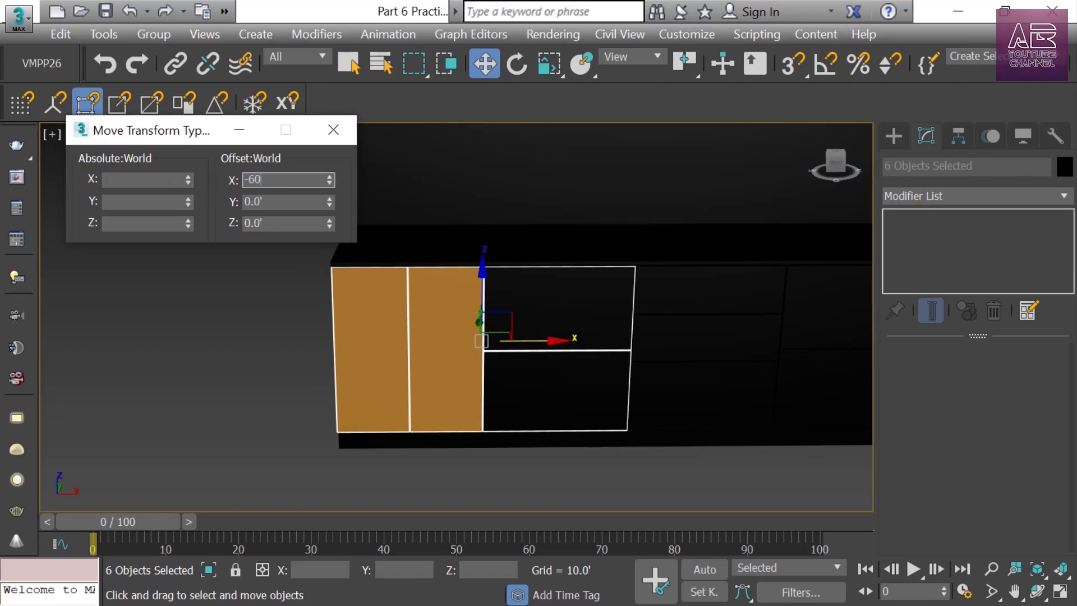
pyautogui.write('-600mm')
pyautogui.press('Return')
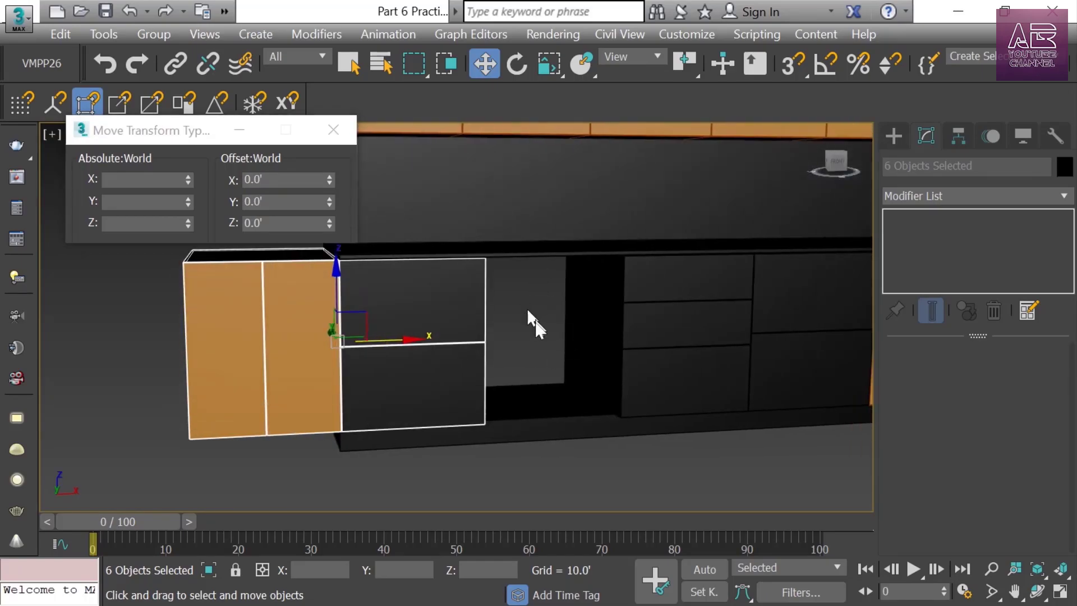
pyautogui.click(341, 130)
# Clone the three drawer fronts and their side panel as one instance, vertex-snapped into the gap beside the two-drawer unit
pyautogui.moveTo(577, 408)
pyautogui.keyDown('alt'); pyautogui.mouseDown(button='middle')
pyautogui.moveTo(528, 400)
pyautogui.moveTo(567, 389)
pyautogui.moveTo(584, 414)
pyautogui.mouseUp(button='middle'); pyautogui.keyUp('alt')
pyautogui.scroll(5, 475, 345)
pyautogui.click(504, 345)
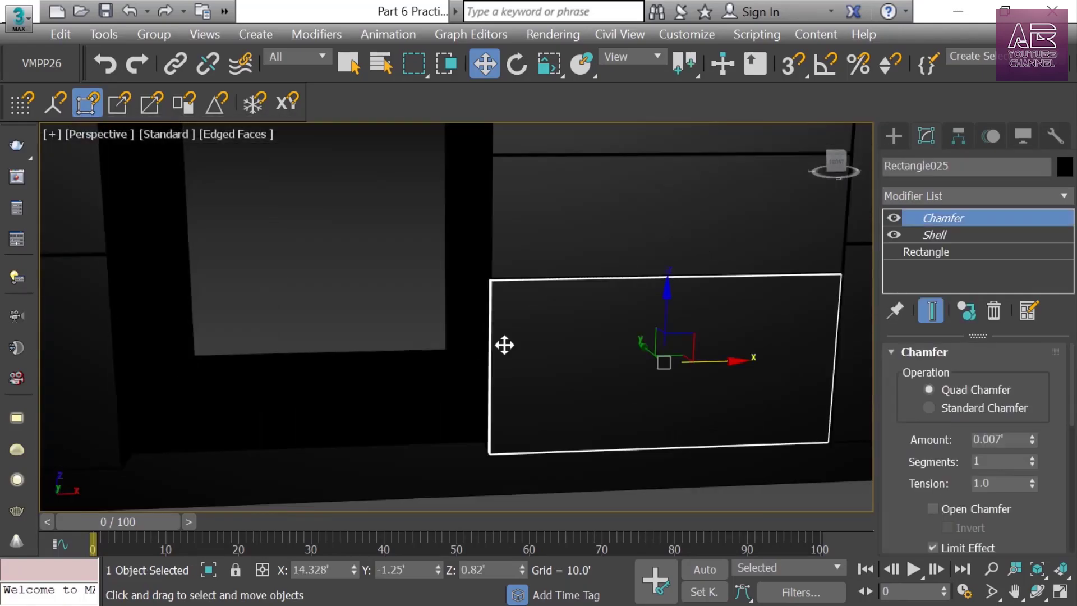
pyautogui.scroll(-2, 504, 343)
pyautogui.keyDown('ctrl'); pyautogui.click(584, 240); pyautogui.keyUp('ctrl')
pyautogui.keyDown('ctrl'); pyautogui.click(589, 186); pyautogui.keyUp('ctrl')
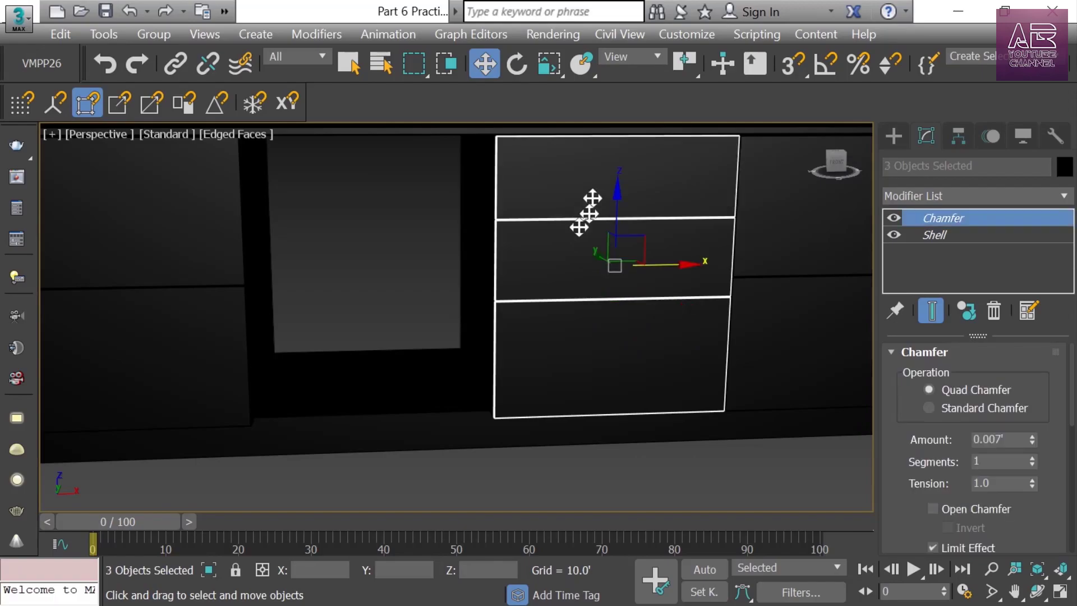
pyautogui.keyDown('alt'); pyautogui.moveTo(589, 192); pyautogui.dragTo(466, 248, button='middle'); pyautogui.keyUp('alt')
pyautogui.keyDown('ctrl'); pyautogui.click(466, 249); pyautogui.keyUp('ctrl')
pyautogui.scroll(-3, 466, 248)
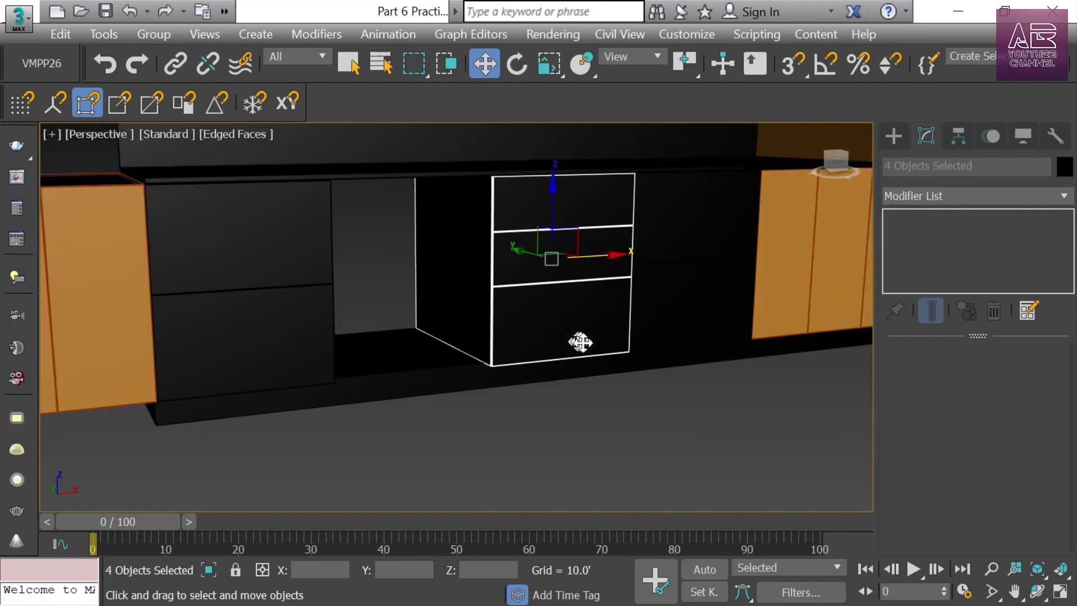
pyautogui.keyDown('alt'); pyautogui.moveTo(585, 359); pyautogui.dragTo(361, 241, button='middle'); pyautogui.keyUp('alt')
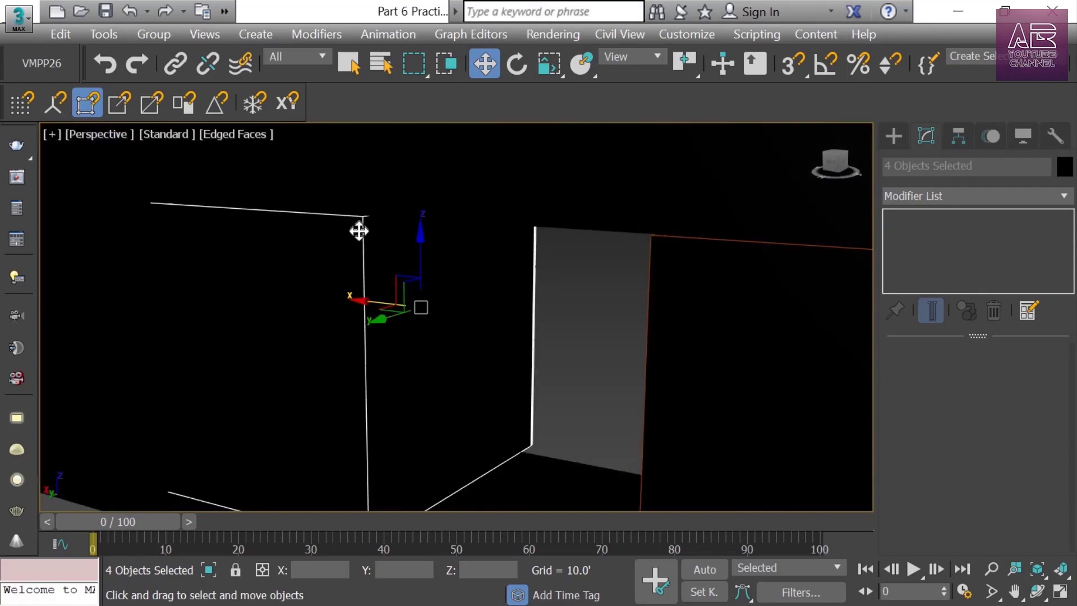
pyautogui.press('s')
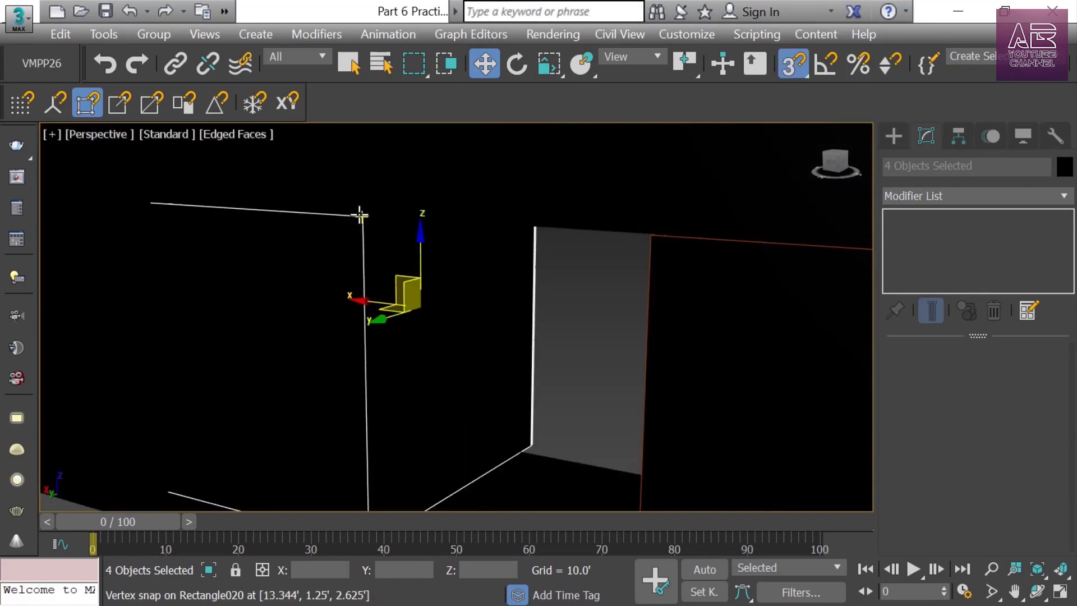
pyautogui.moveTo(362, 218)
pyautogui.mouseDown()
pyautogui.moveTo(654, 242)
pyautogui.moveTo(647, 236)
pyautogui.mouseUp()
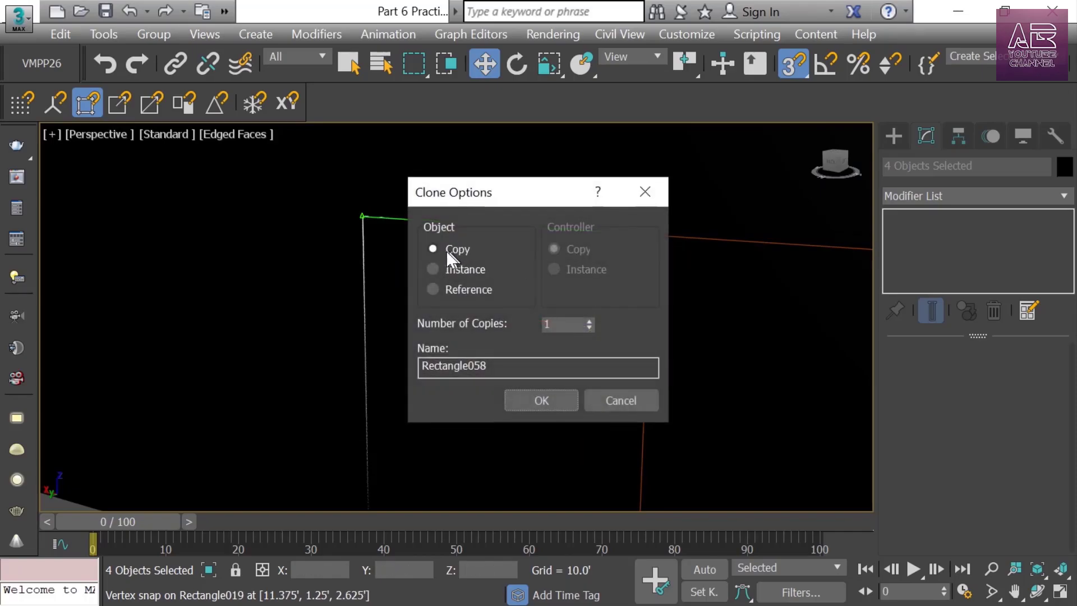
pyautogui.click(450, 268)
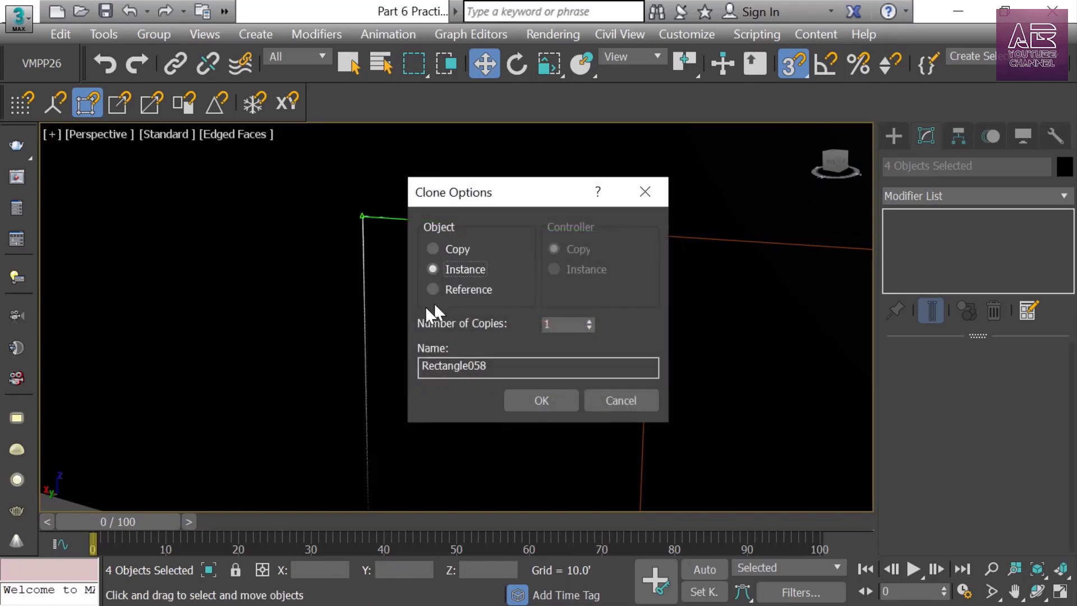
pyautogui.click(539, 399)
pyautogui.keyDown('alt'); pyautogui.moveTo(614, 350); pyautogui.dragTo(430, 366, button='middle'); pyautogui.keyUp('alt')
pyautogui.click(531, 437)
pyautogui.scroll(-4, 558, 288)
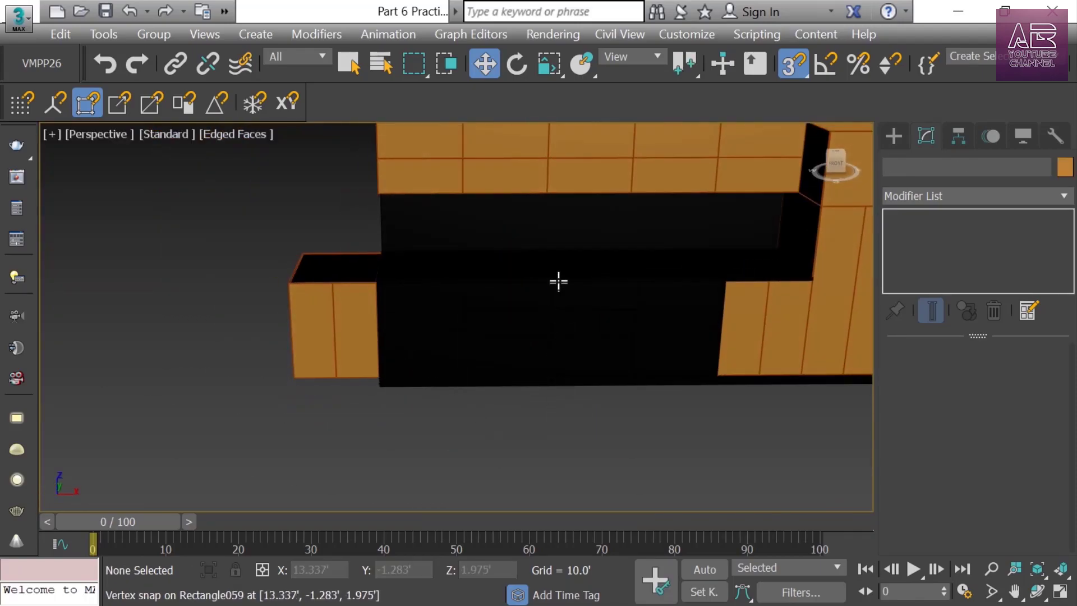
# Examine the widened row of base units and the plinth beneath it from the front and from below
pyautogui.moveTo(802, 444); pyautogui.dragTo(300, 200)
pyautogui.scroll(5, 533, 351)
pyautogui.scroll(2, 443, 379)
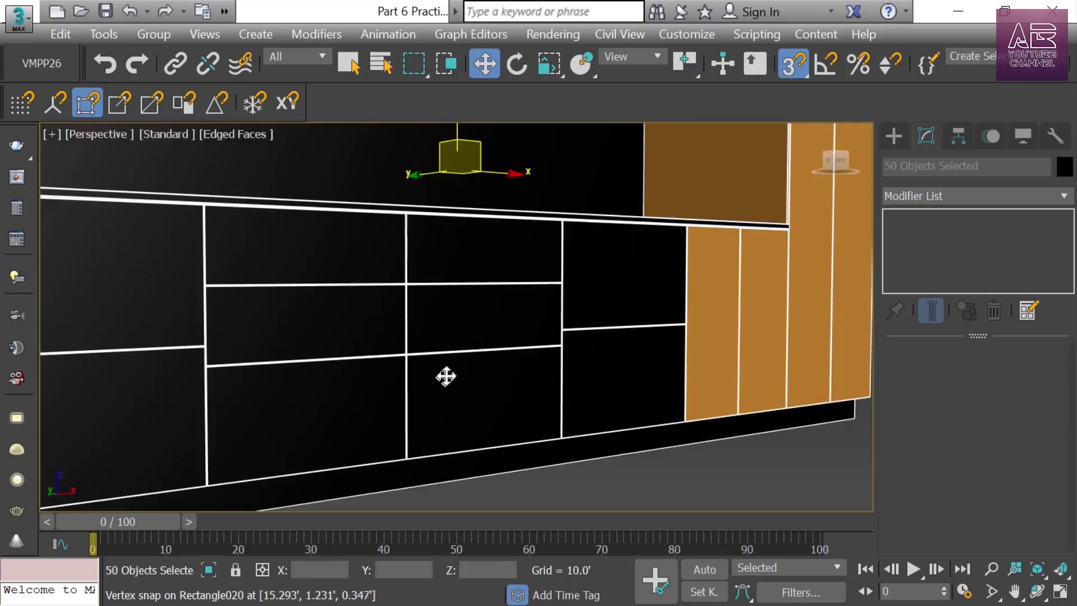
pyautogui.scroll(-4, 438, 376)
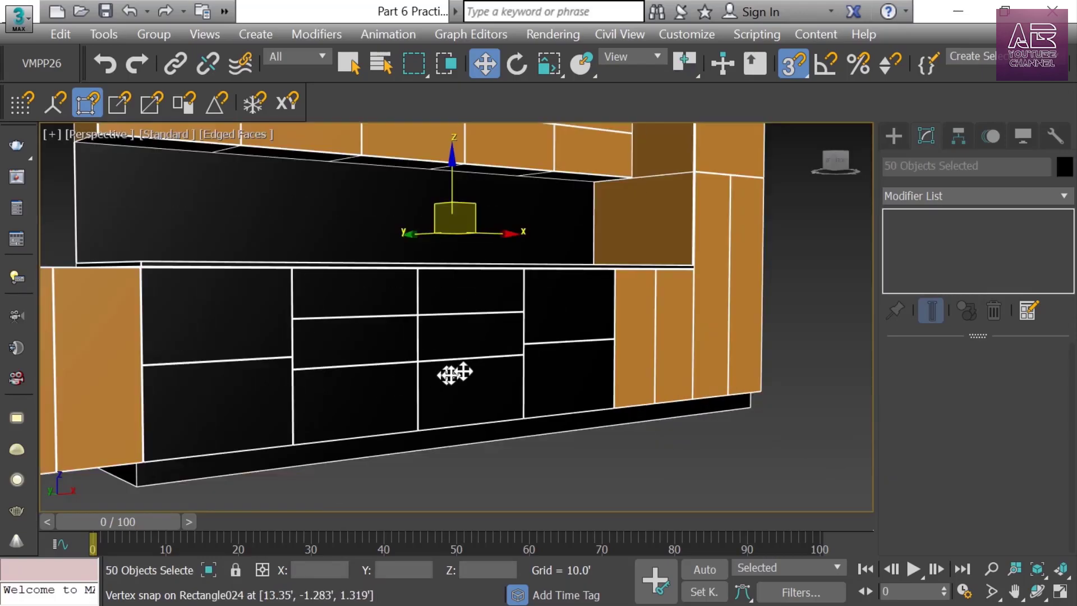
pyautogui.scroll(-5, 461, 384)
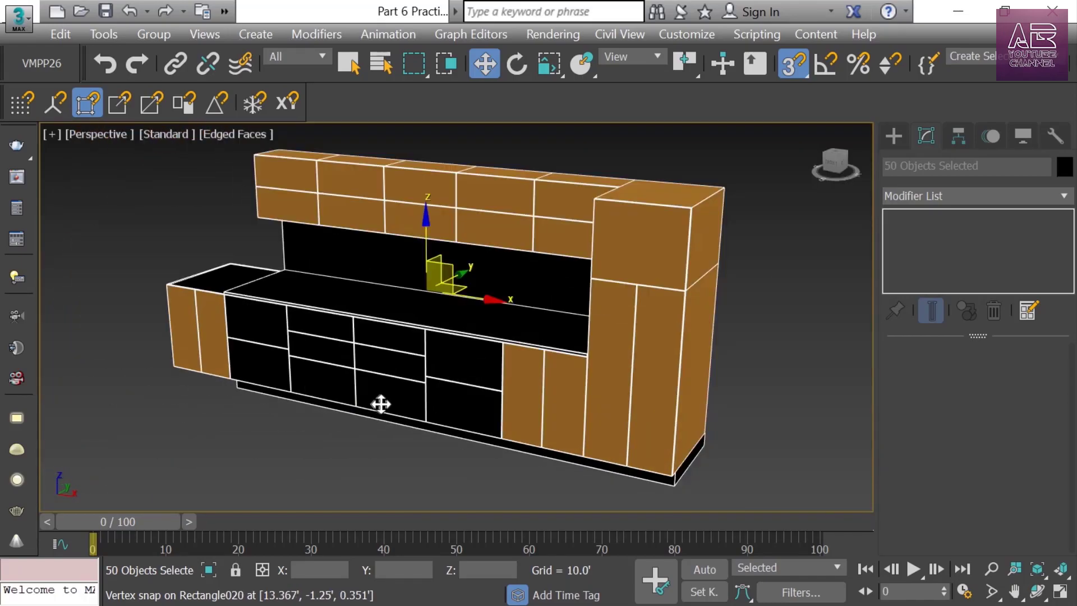
pyautogui.moveTo(378, 404); pyautogui.dragTo(548, 331, button='middle')
pyautogui.click(523, 450)
pyautogui.scroll(3, 424, 432)
pyautogui.click(463, 394)
pyautogui.keyDown('alt'); pyautogui.moveTo(465, 394); pyautogui.dragTo(533, 321, button='middle'); pyautogui.keyUp('alt')
pyautogui.moveTo(702, 257); pyautogui.dragTo(681, 393, button='middle')
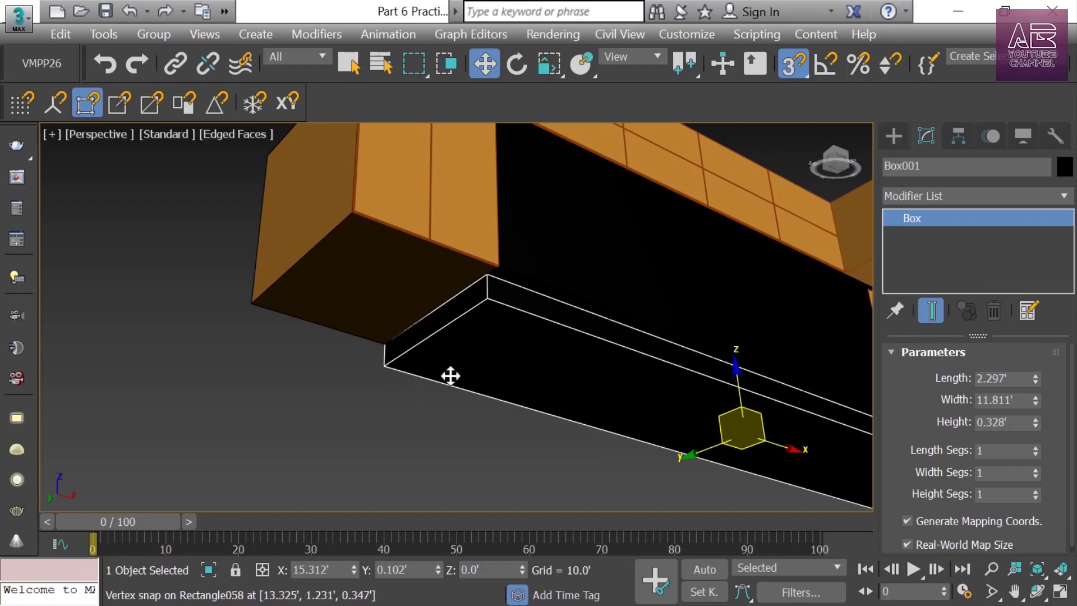
pyautogui.scroll(-5, 415, 387)
pyautogui.keyDown('alt'); pyautogui.moveTo(613, 390); pyautogui.dragTo(577, 447, button='middle'); pyautogui.keyUp('alt')
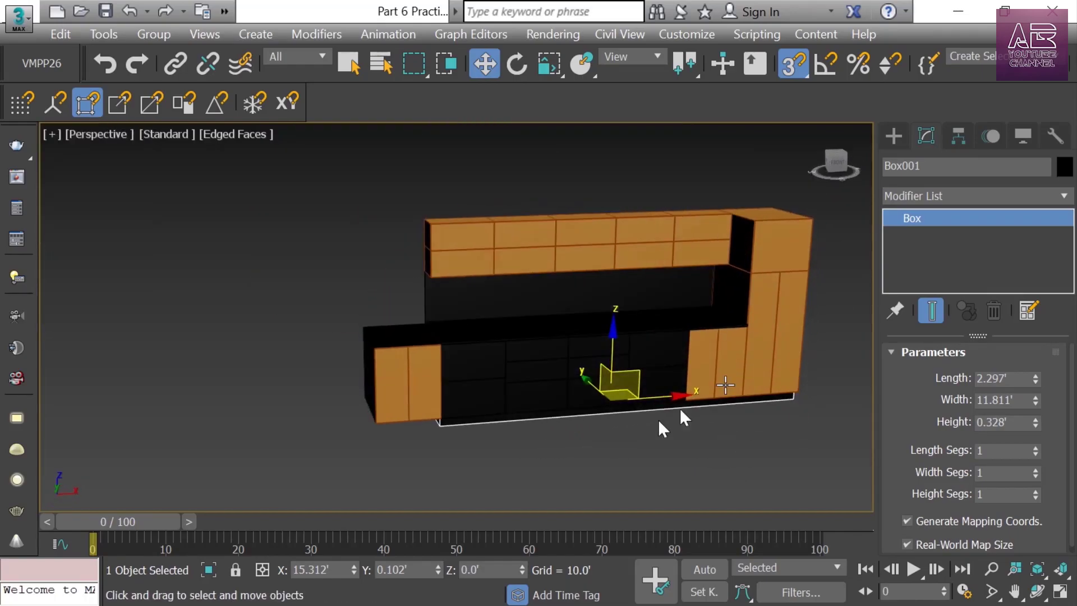
# Delete the tall cabinet's two long doors and the carcass behind them
pyautogui.scroll(6, 570, 356)
pyautogui.click(547, 263)
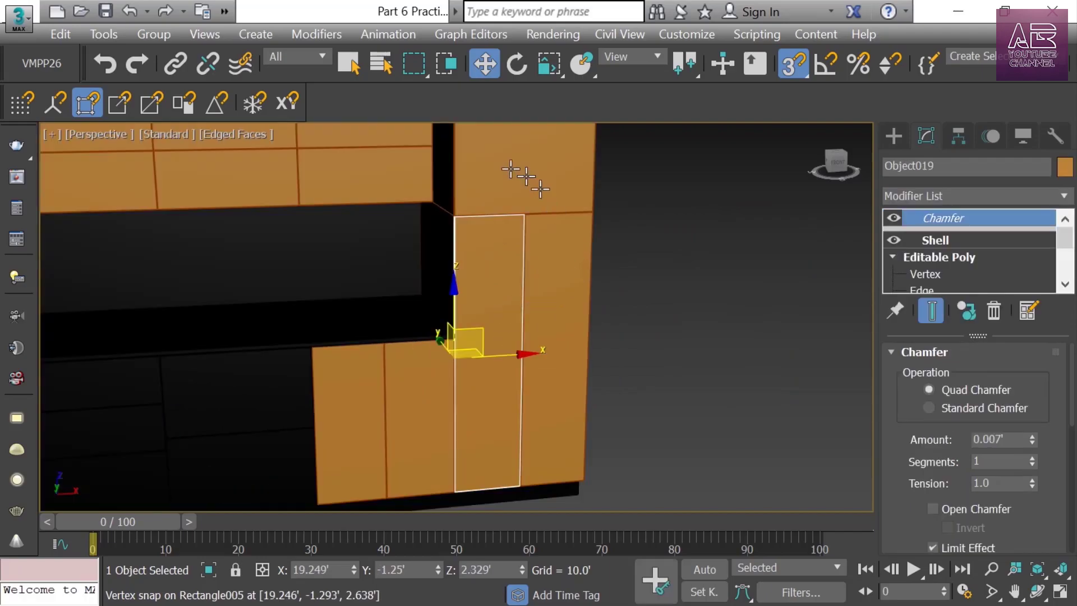
pyautogui.keyDown('ctrl'); pyautogui.click(500, 279); pyautogui.keyUp('ctrl')
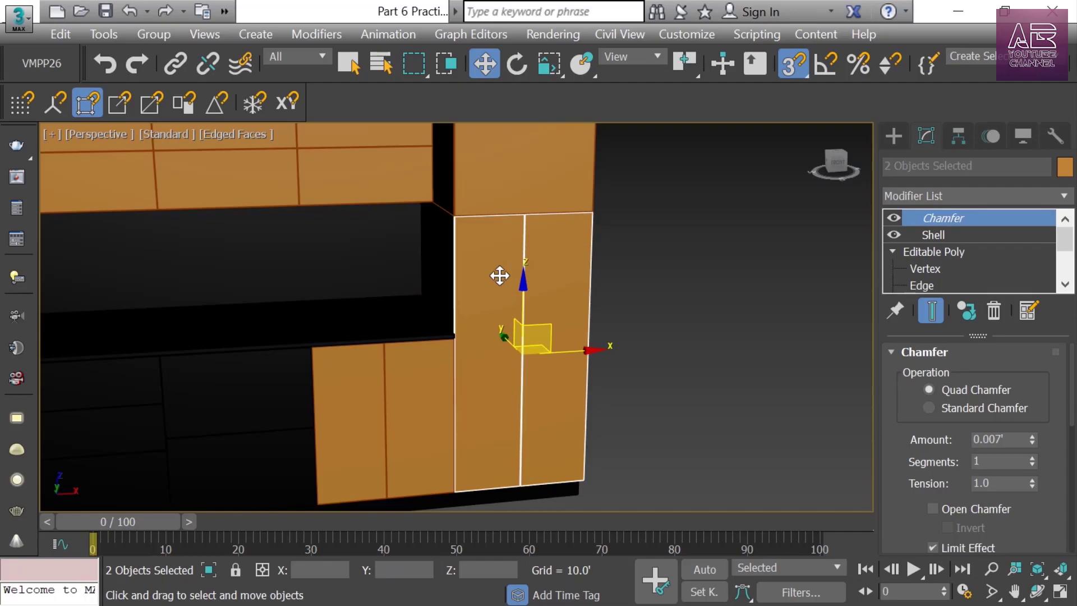
pyautogui.press('Delete')
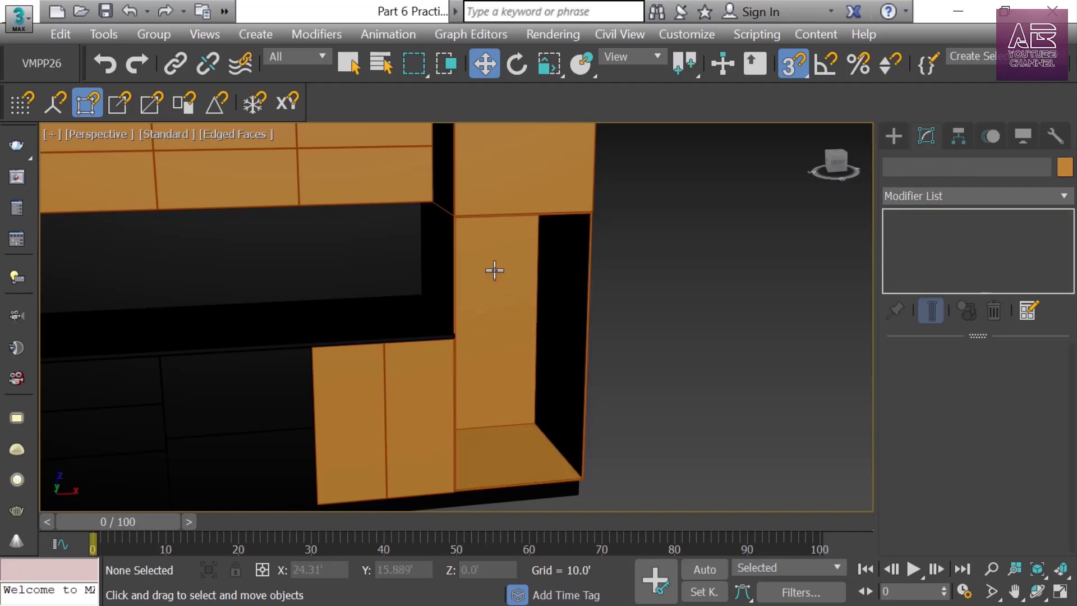
pyautogui.click(500, 240)
pyautogui.press('Delete')
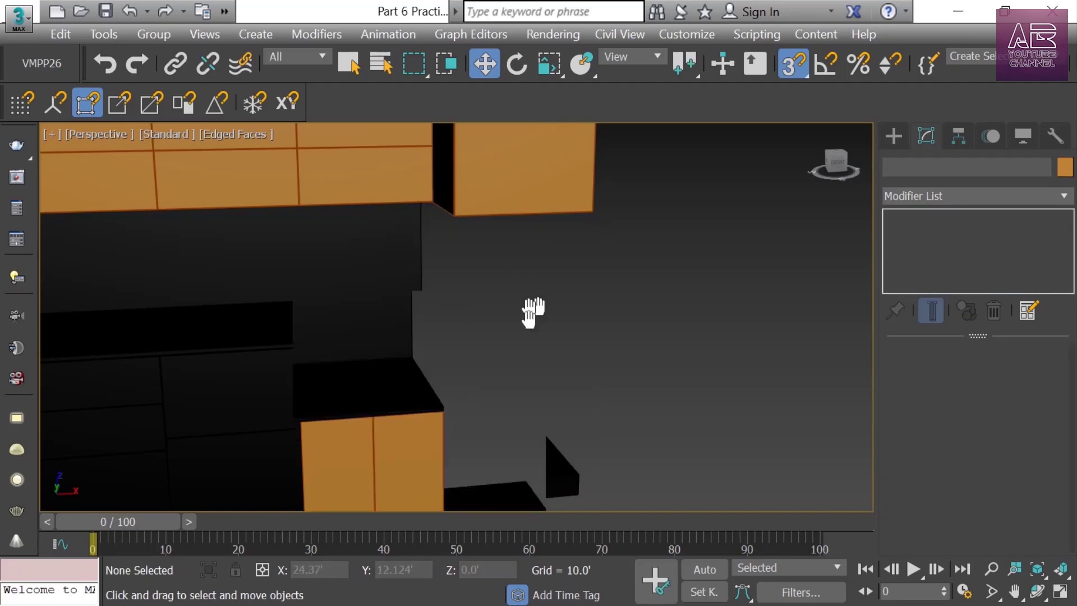
# Delete the remaining top section of the tall cabinet beside the wall cabinets
pyautogui.moveTo(533, 304); pyautogui.dragTo(579, 371, button='middle')
pyautogui.moveTo(579, 370); pyautogui.dragTo(490, 481)
pyautogui.press('Delete')
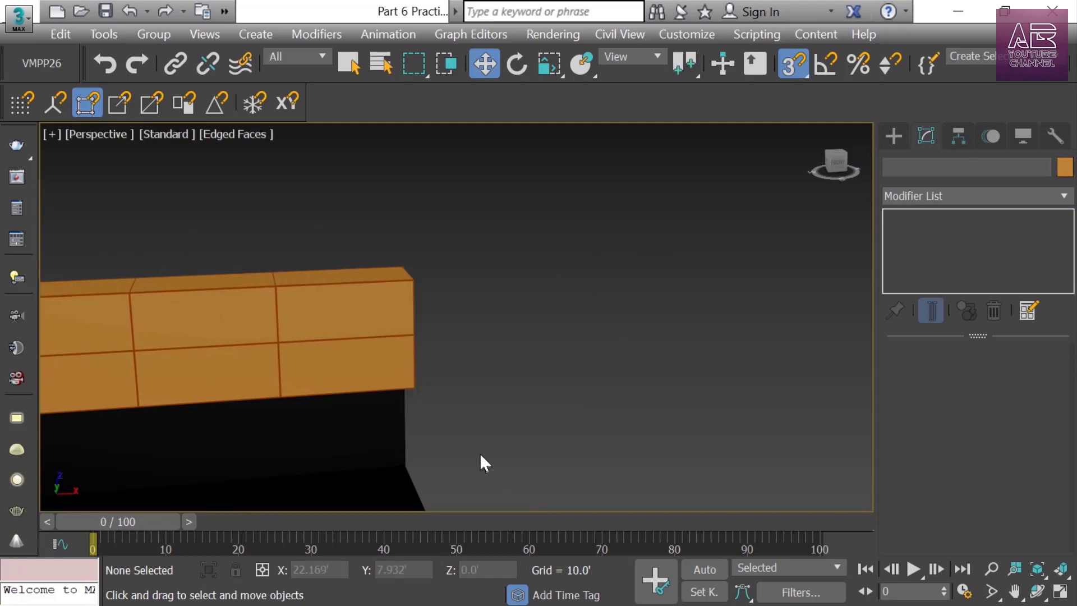
pyautogui.moveTo(481, 455); pyautogui.dragTo(639, 368, button='middle')
pyautogui.scroll(-4, 639, 368)
pyautogui.moveTo(437, 414); pyautogui.dragTo(599, 323, button='middle')
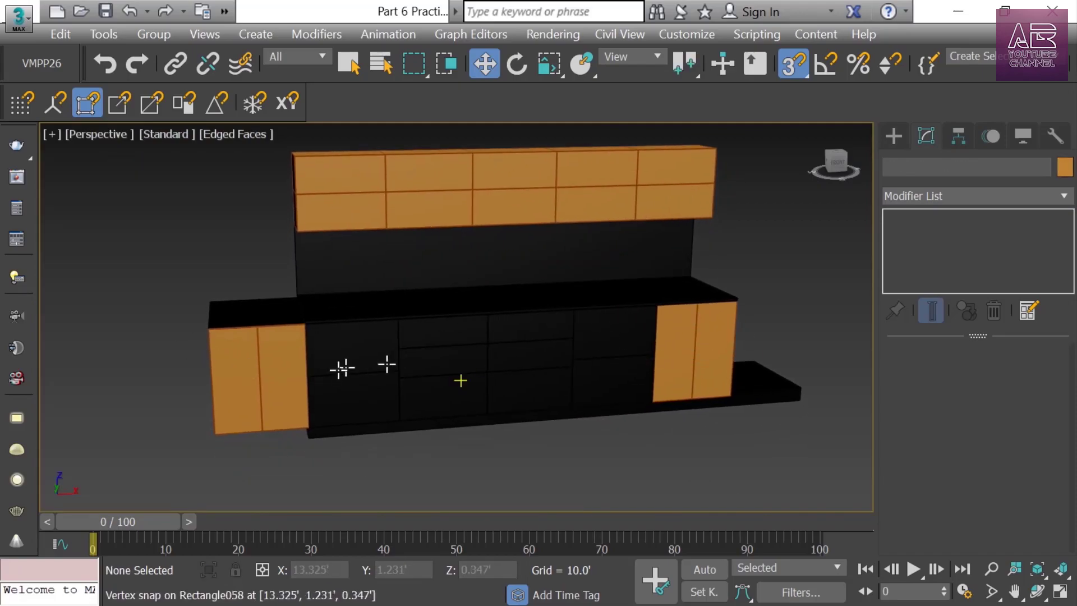
# Move the plinth along the base units by vertex snap so its overhanging end meets the end cabinet's bottom corner
pyautogui.keyDown('alt'); pyautogui.moveTo(791, 387); pyautogui.dragTo(299, 426, button='middle'); pyautogui.keyUp('alt')
pyautogui.scroll(6, 218, 385)
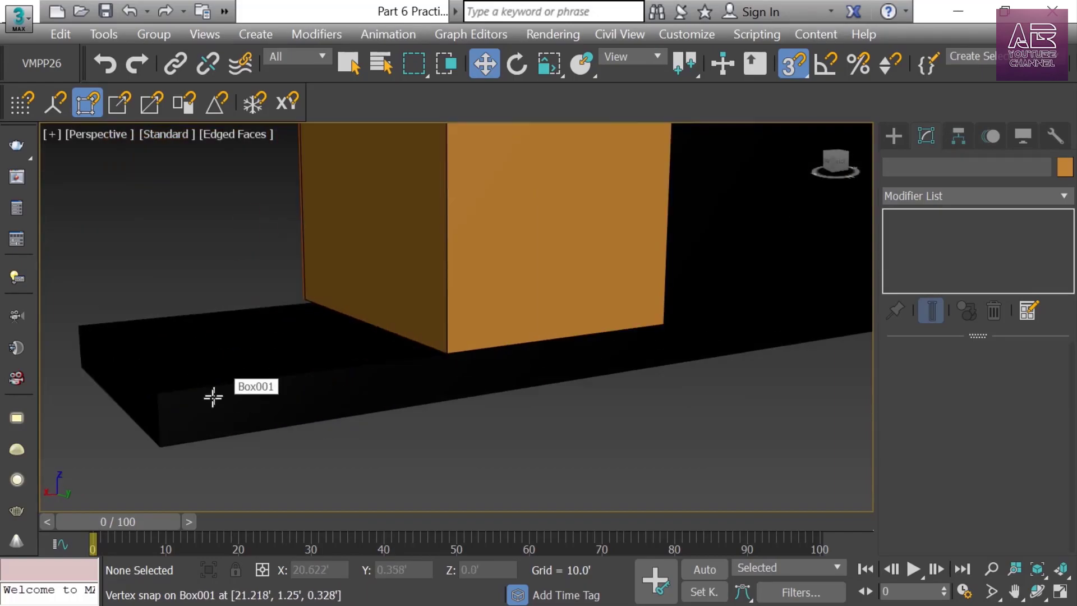
pyautogui.press('F4')
pyautogui.press('s')
pyautogui.click(173, 406)
pyautogui.press('F4')
pyautogui.press('s')
pyautogui.moveTo(171, 405); pyautogui.dragTo(390, 387)
# Clone the end wall-cabinet unit with its fronts, vertex-snapped beside the row above the outermost base unit
pyautogui.scroll(-5, 376, 400)
pyautogui.keyDown('alt'); pyautogui.moveTo(530, 401); pyautogui.dragTo(314, 434, button='middle'); pyautogui.keyUp('alt')
pyautogui.scroll(3, 440, 303)
pyautogui.moveTo(428, 272); pyautogui.dragTo(435, 294, button='middle')
pyautogui.scroll(3, 406, 268)
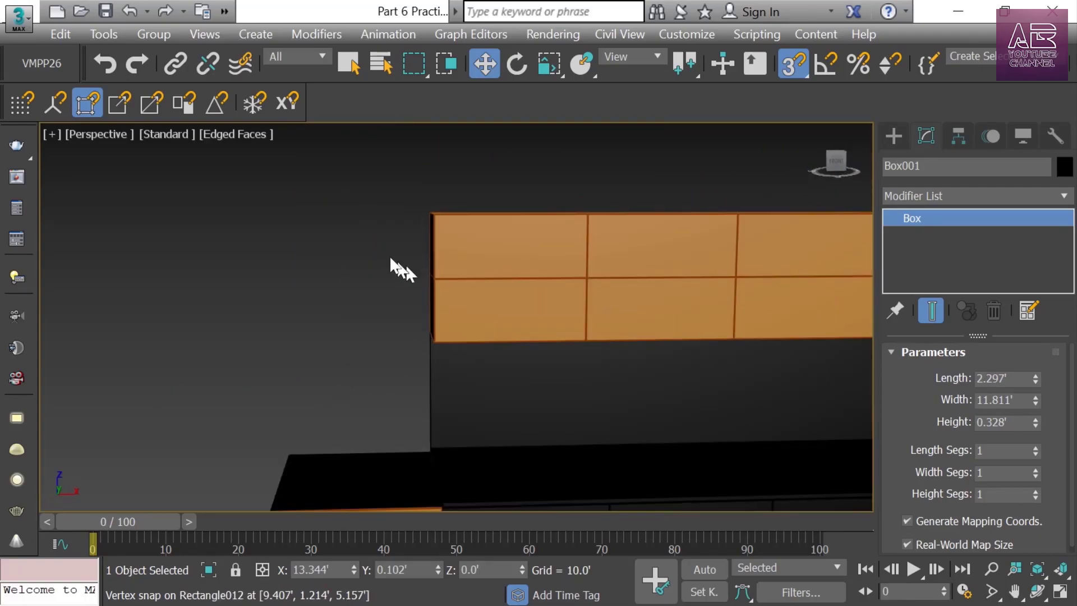
pyautogui.moveTo(489, 287); pyautogui.dragTo(506, 304)
pyautogui.keyDown('alt'); pyautogui.moveTo(506, 305); pyautogui.dragTo(690, 296, button='middle'); pyautogui.keyUp('alt')
pyautogui.scroll(3, 690, 296)
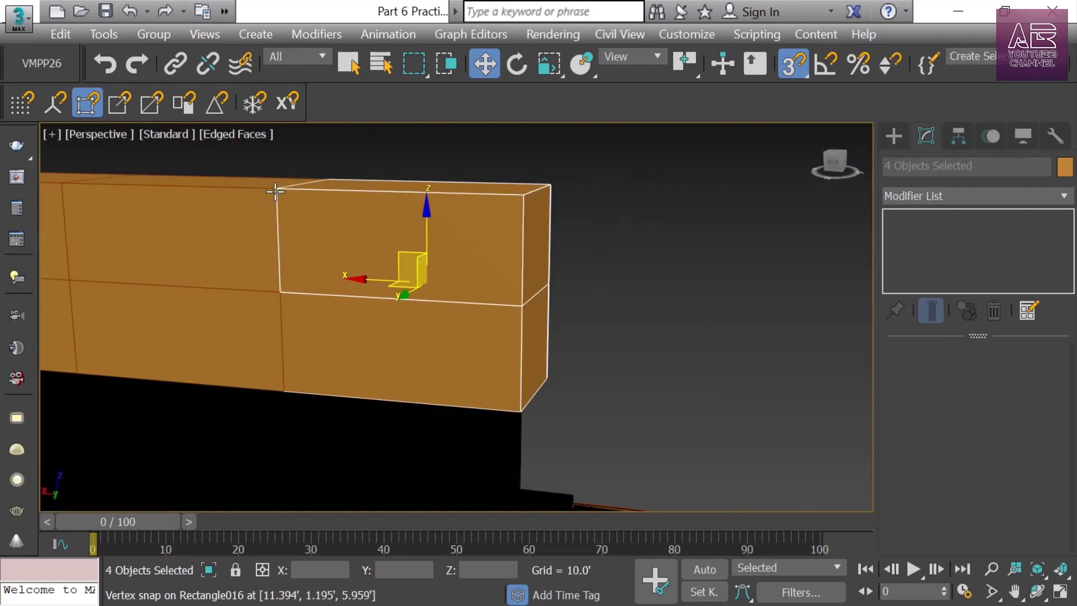
pyautogui.moveTo(278, 190)
pyautogui.mouseDown()
pyautogui.moveTo(440, 226)
pyautogui.moveTo(527, 217)
pyautogui.moveTo(534, 196)
pyautogui.mouseUp()
pyautogui.press('Return')
# Convert the black countertop to an Editable Poly
pyautogui.moveTo(426, 267)
pyautogui.keyDown('alt'); pyautogui.mouseDown(button='middle')
pyautogui.moveTo(555, 418)
pyautogui.moveTo(428, 345)
pyautogui.mouseUp(button='middle'); pyautogui.keyUp('alt')
pyautogui.scroll(2, 594, 414)
pyautogui.press('F4')
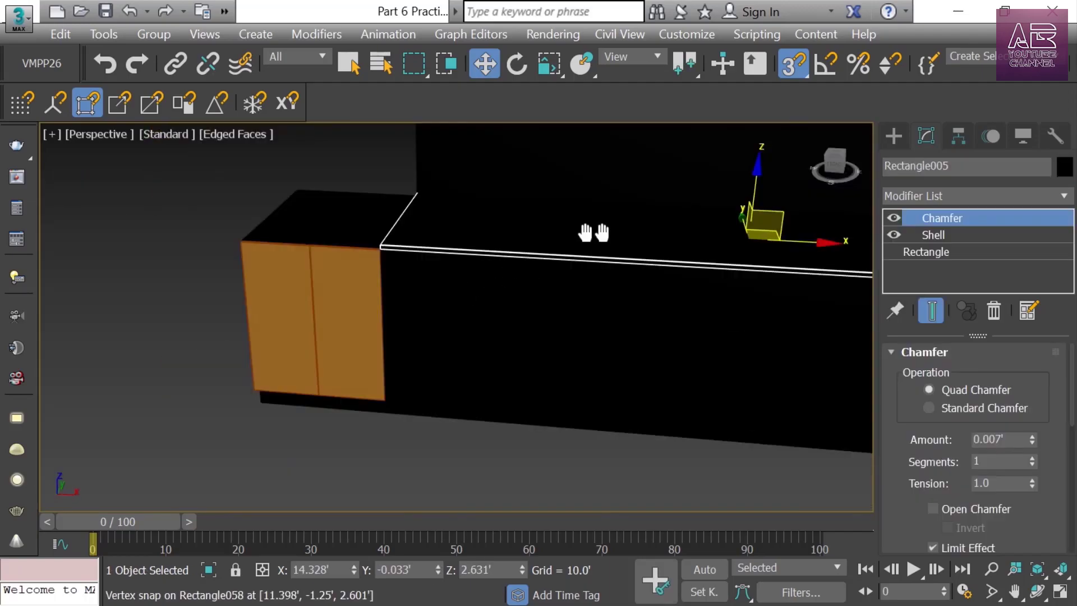
pyautogui.moveTo(589, 233); pyautogui.dragTo(548, 269, button='middle')
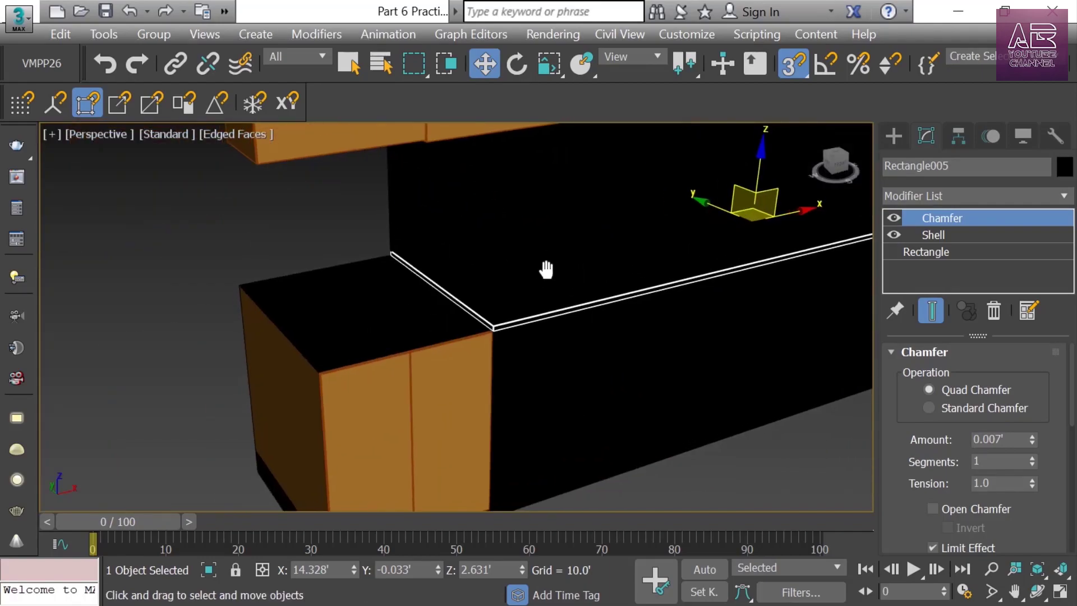
pyautogui.keyDown('alt'); pyautogui.moveTo(464, 312); pyautogui.dragTo(459, 252, button='middle'); pyautogui.keyUp('alt')
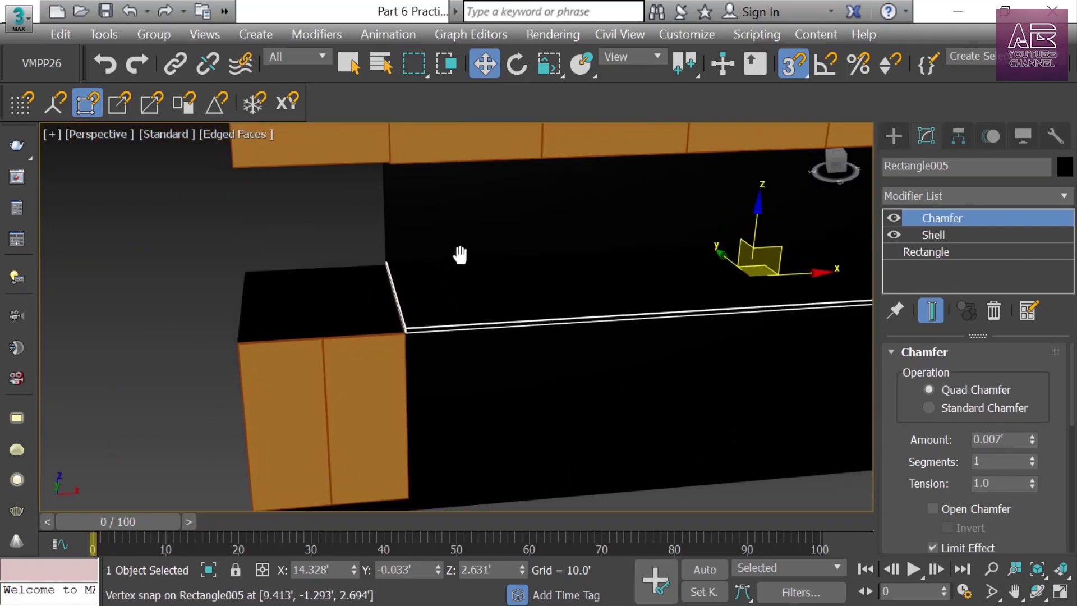
pyautogui.click(950, 246)
pyautogui.moveTo(606, 329); pyautogui.dragTo(540, 335, button='middle')
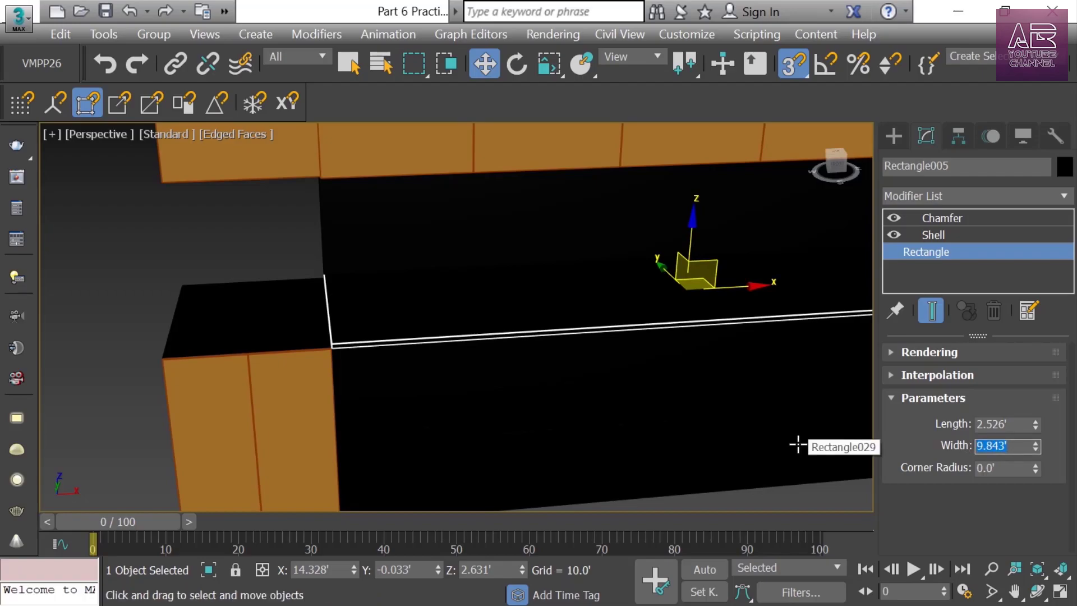
pyautogui.click(948, 217)
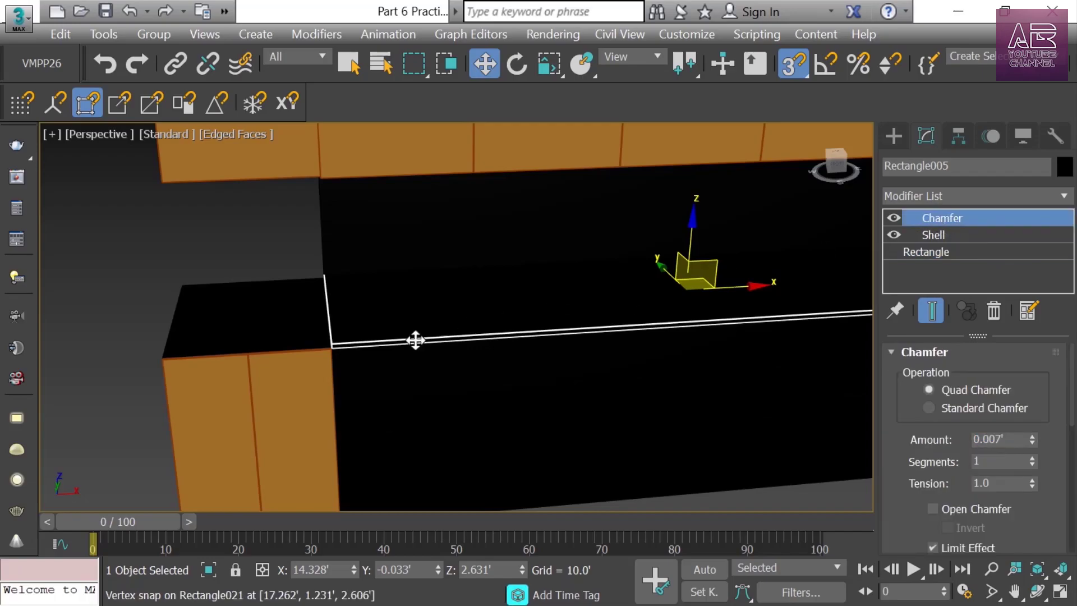
pyautogui.rightClick(441, 321)
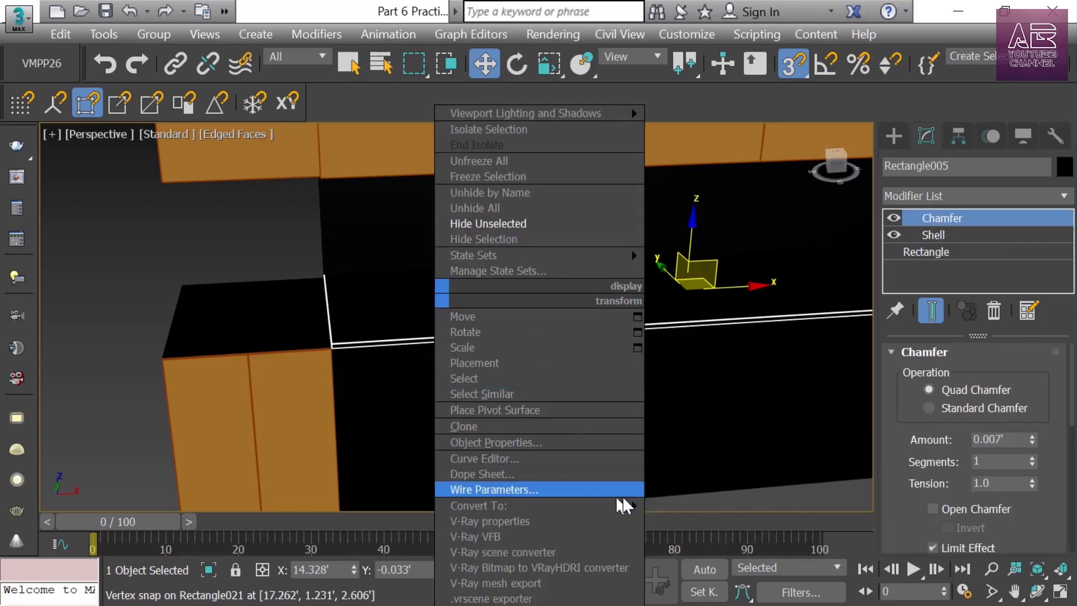
pyautogui.moveTo(632, 506)
pyautogui.click(685, 521)
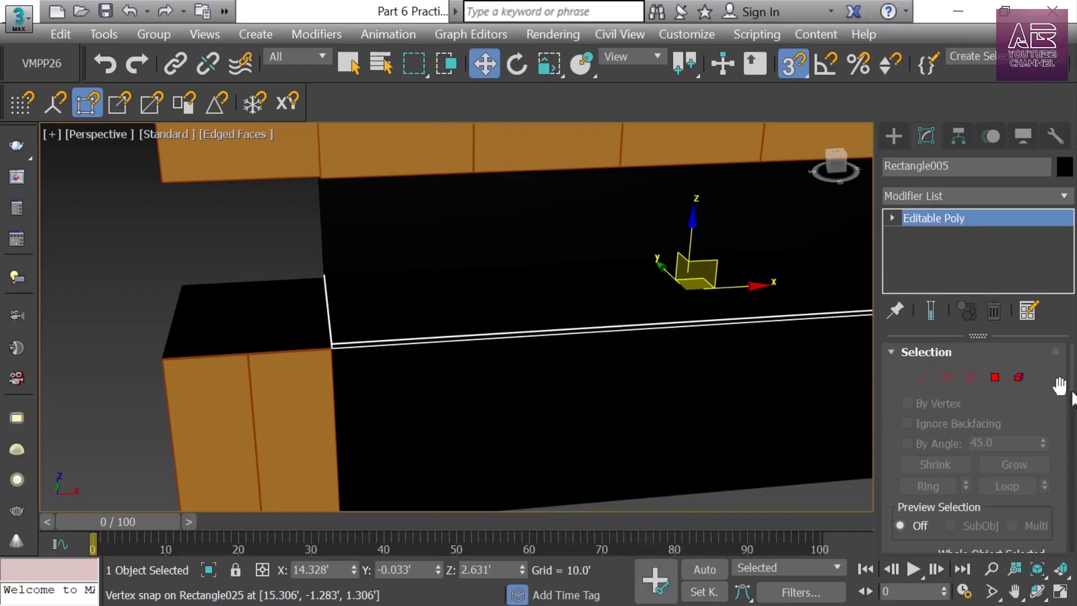
# Extend the countertop over the uncovered end base unit by moving its end vertices with an X offset of -600
pyautogui.click(922, 377)
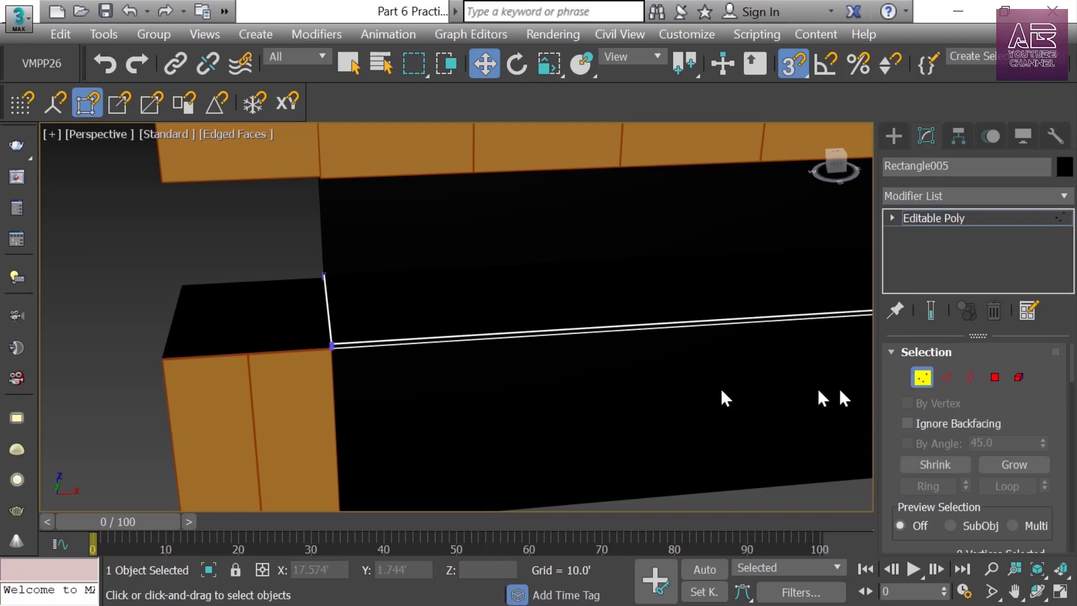
pyautogui.moveTo(281, 247); pyautogui.dragTo(342, 340)
pyautogui.moveTo(365, 375); pyautogui.dragTo(365, 376)
pyautogui.keyDown('alt'); pyautogui.moveTo(301, 319); pyautogui.dragTo(404, 310, button='middle'); pyautogui.keyUp('alt')
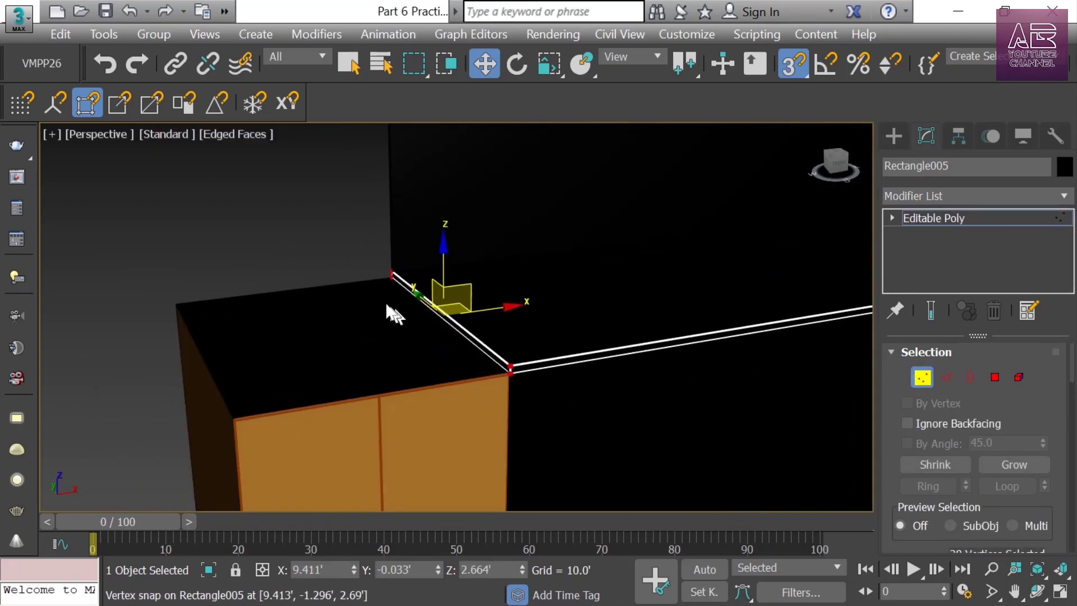
pyautogui.rightClick(480, 59)
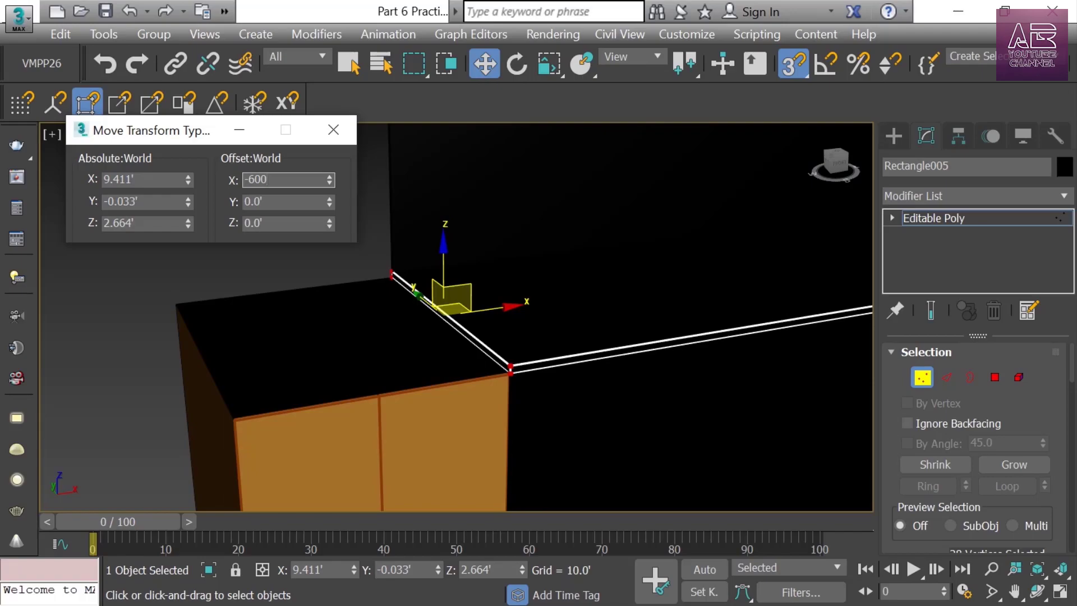
pyautogui.press('Return')
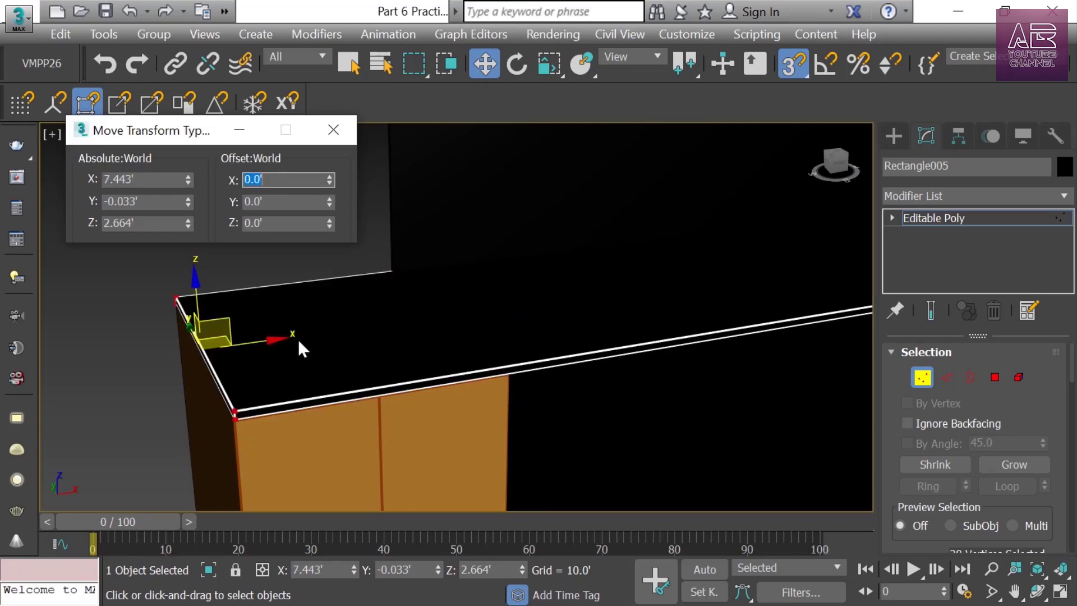
pyautogui.click(338, 129)
pyautogui.moveTo(474, 268); pyautogui.dragTo(478, 347, button='middle')
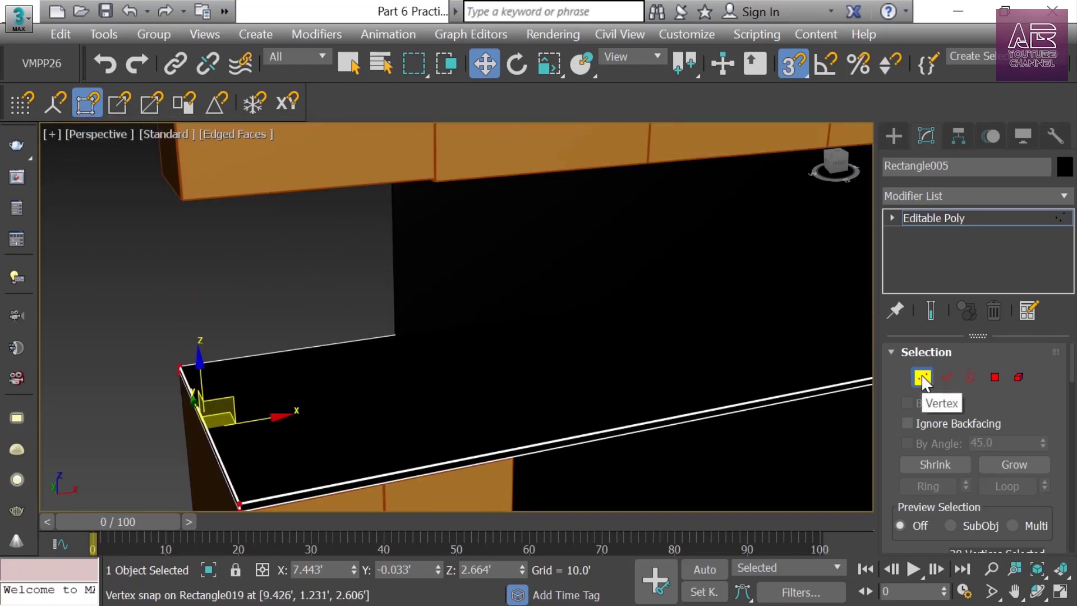
pyautogui.click(923, 380)
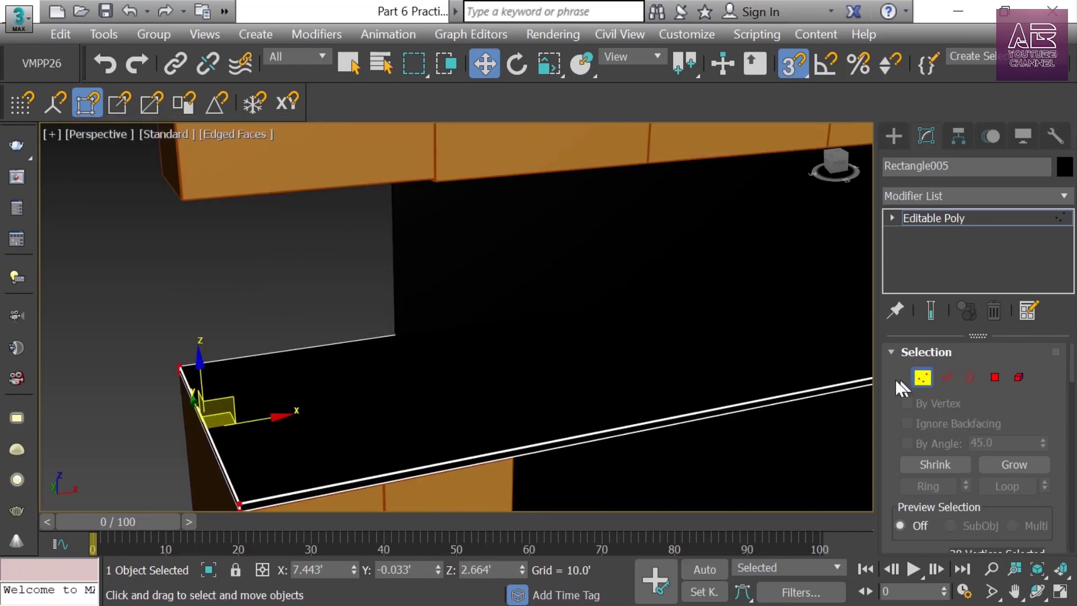
# Convert the black backsplash panel between the countertop and wall cabinets to an Editable Poly
pyautogui.click(456, 247)
pyautogui.moveTo(457, 248); pyautogui.dragTo(536, 293, button='middle')
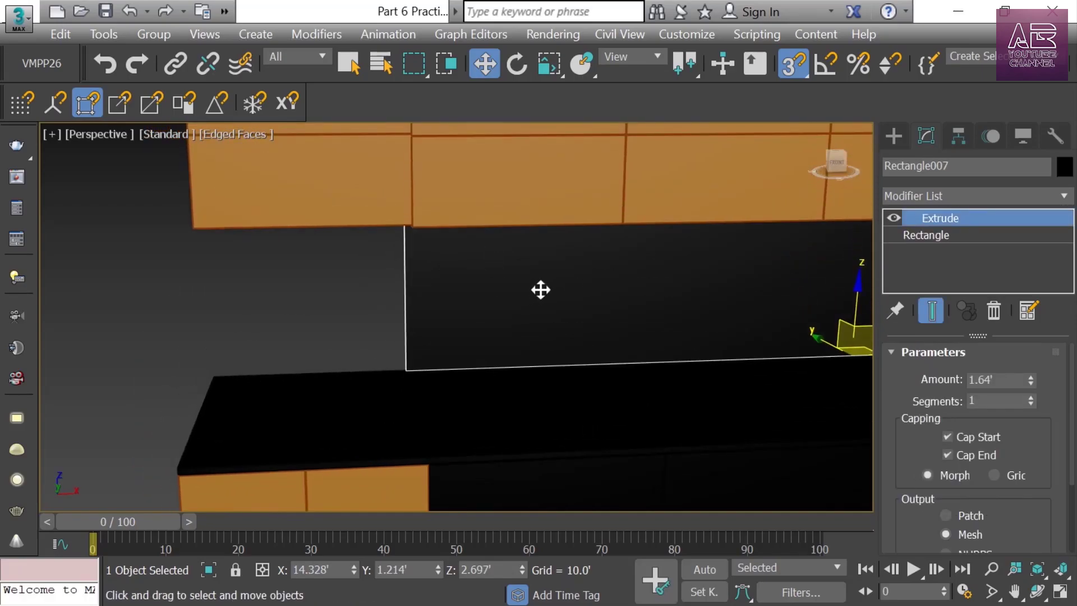
pyautogui.rightClick(454, 284)
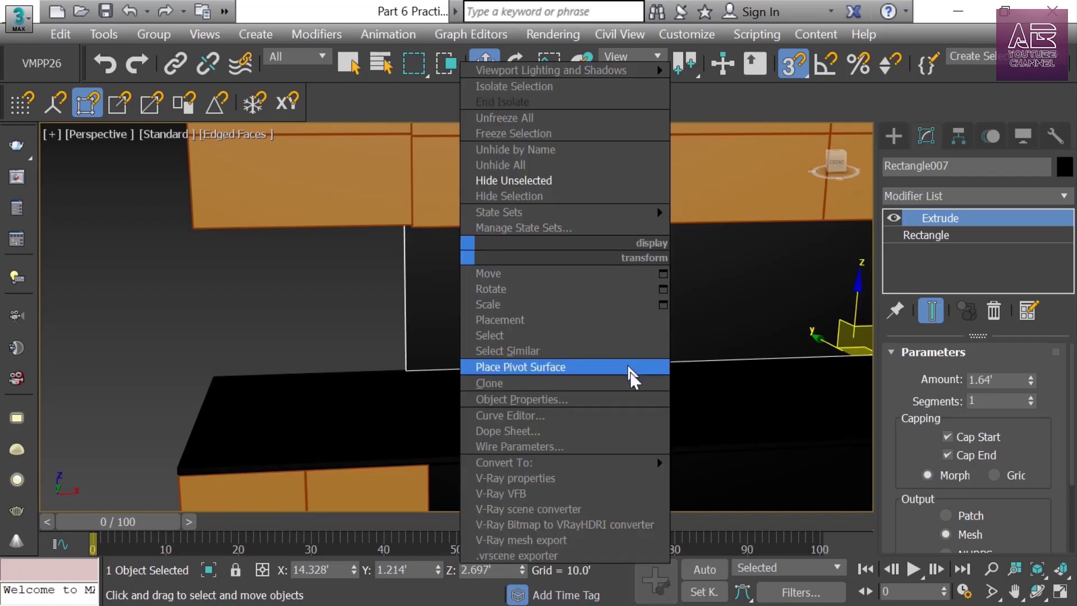
pyautogui.moveTo(665, 464)
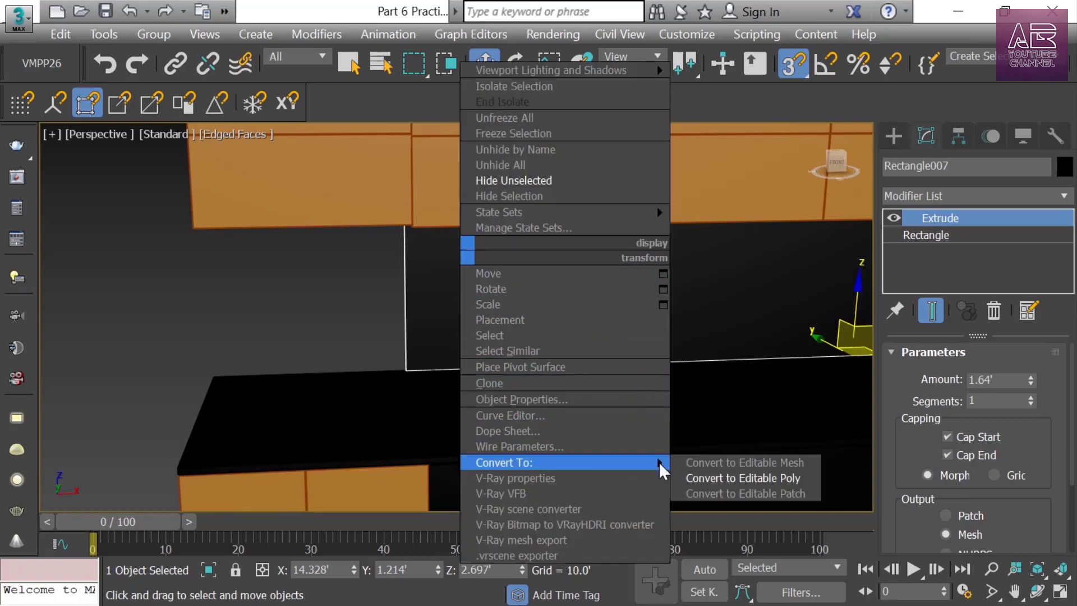
pyautogui.click(704, 478)
# Extend the backsplash to the end of the countertop by moving its end vertices with an X offset of -600
pyautogui.click(922, 378)
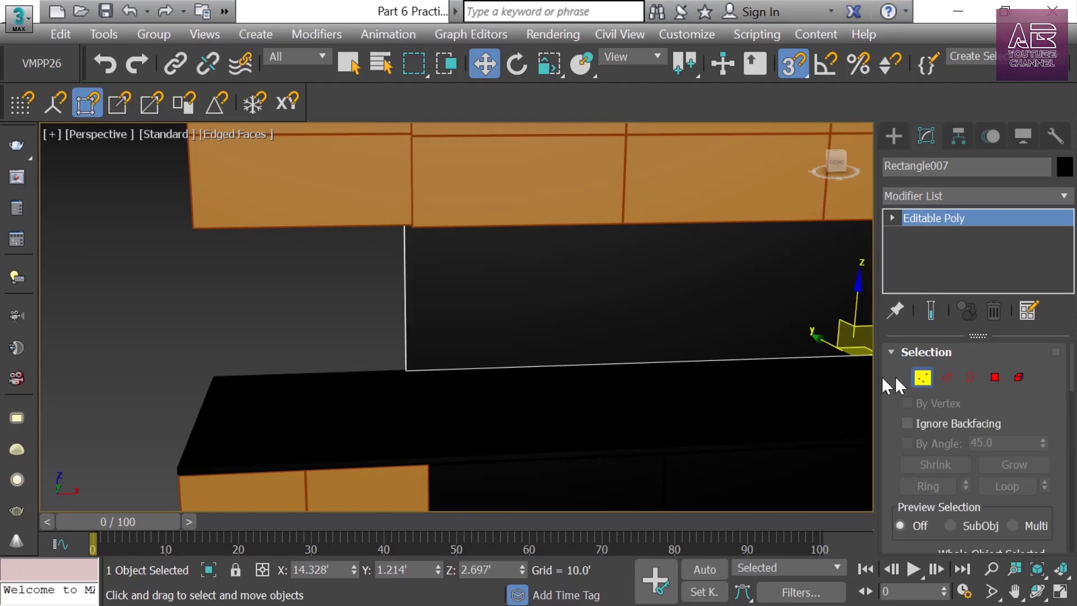
pyautogui.moveTo(362, 166); pyautogui.dragTo(426, 387)
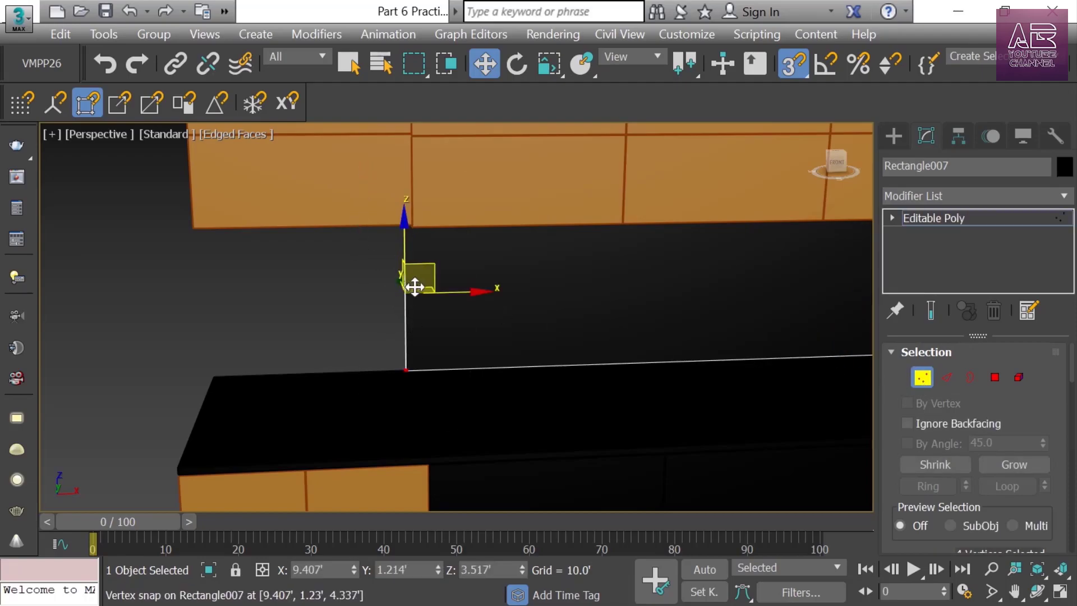
pyautogui.rightClick(484, 64)
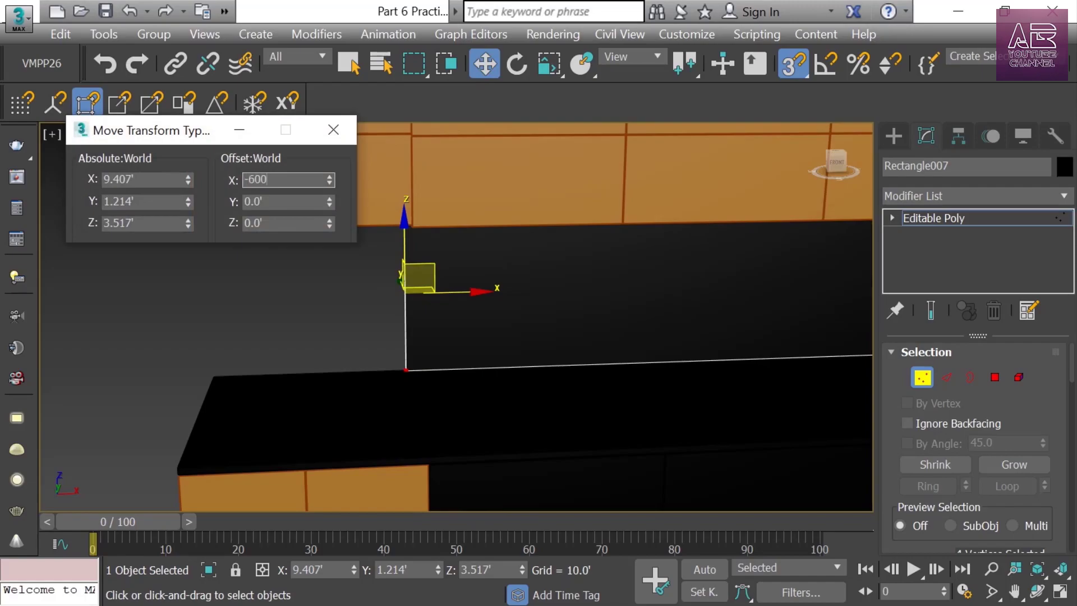
pyautogui.press('Return')
pyautogui.click(333, 130)
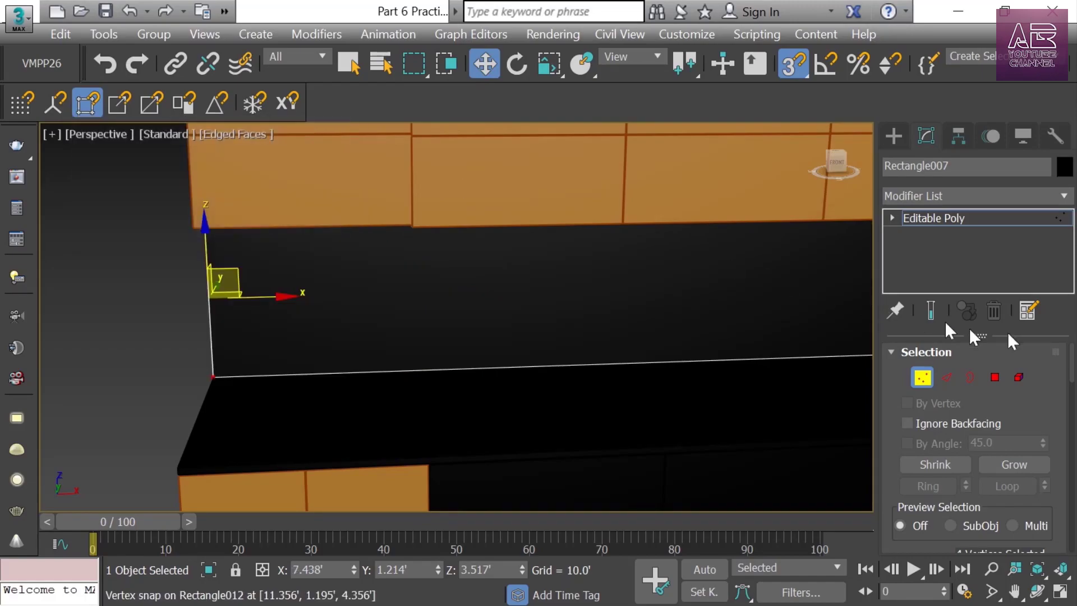
pyautogui.click(922, 377)
# Group all parts of the widened kitchen under the name Left Kitchen
pyautogui.scroll(-5, 440, 404)
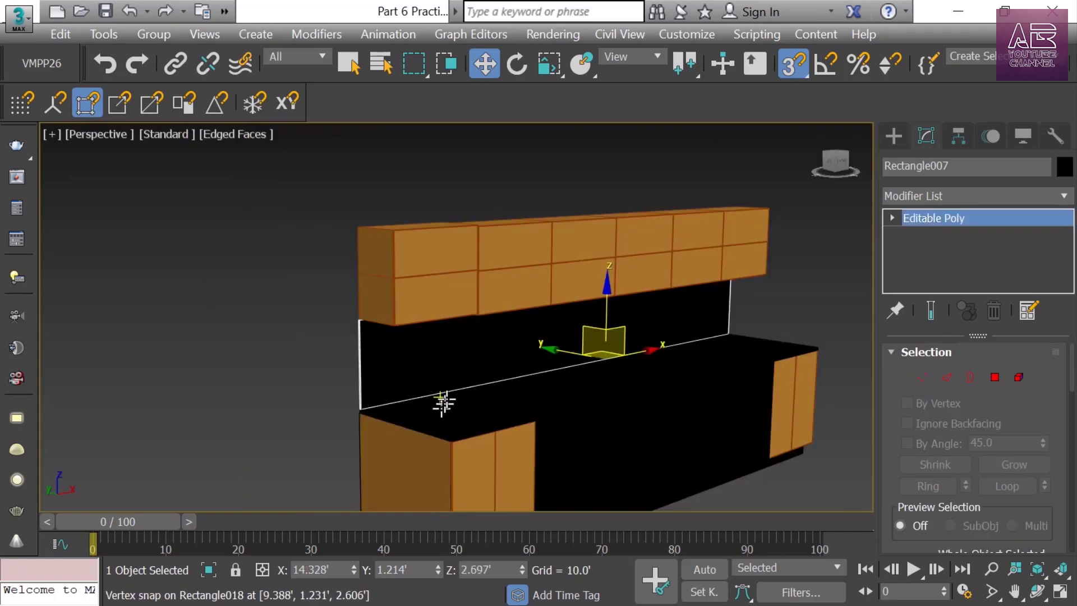
pyautogui.click(257, 370)
pyautogui.scroll(5, 349, 378)
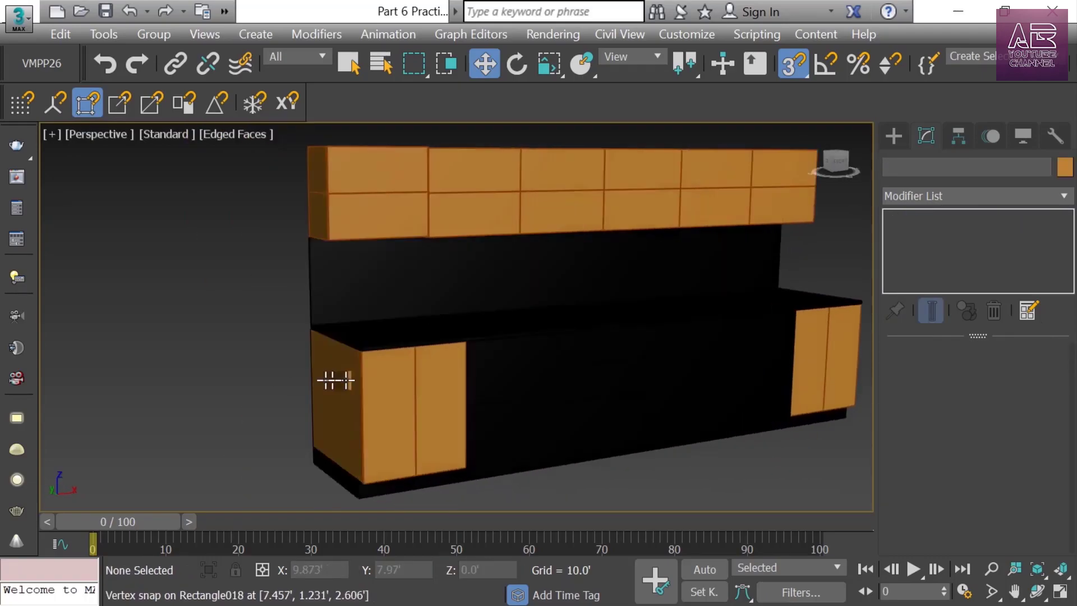
pyautogui.scroll(-5, 279, 383)
pyautogui.moveTo(772, 183); pyautogui.dragTo(234, 471)
pyautogui.click(145, 31)
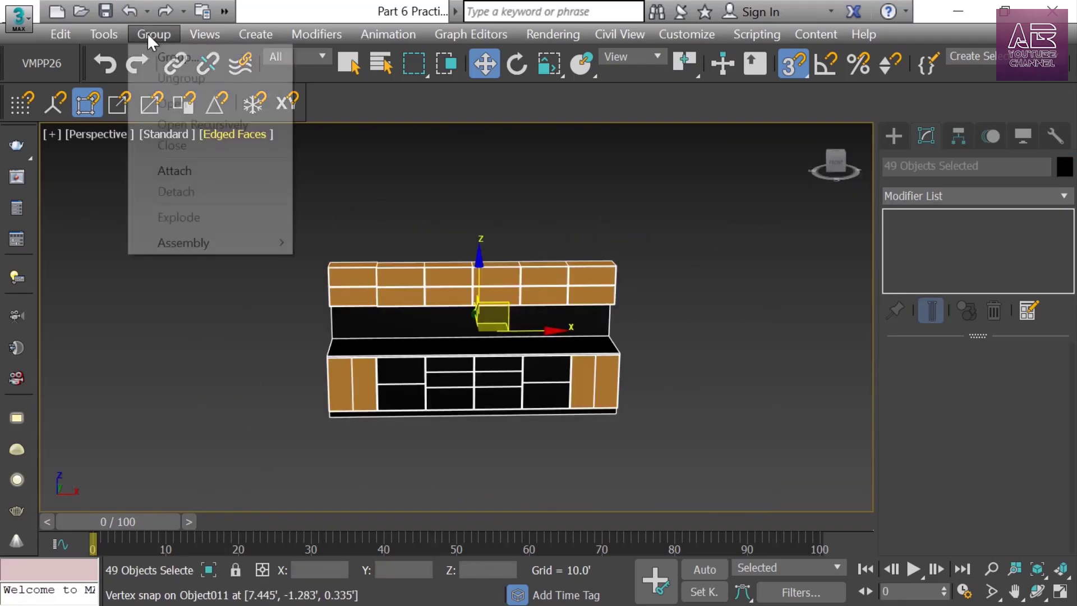
pyautogui.click(169, 57)
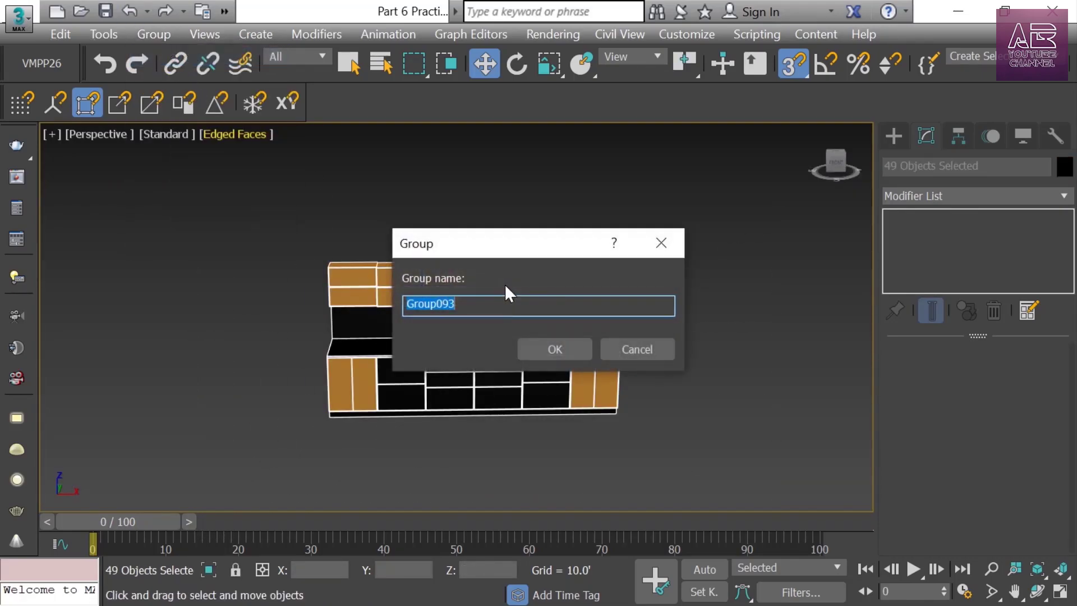
pyautogui.write('Left Kitchen')
pyautogui.press('Return')
# Rotate the Left Kitchen group -90 degrees about the Z axis with angle snapping on and vertex snapping off
pyautogui.keyDown('alt'); pyautogui.moveTo(505, 285); pyautogui.dragTo(372, 393, button='middle'); pyautogui.keyUp('alt')
pyautogui.keyDown('alt'); pyautogui.moveTo(423, 340); pyautogui.dragTo(271, 341, button='middle'); pyautogui.keyUp('alt')
pyautogui.press('e')
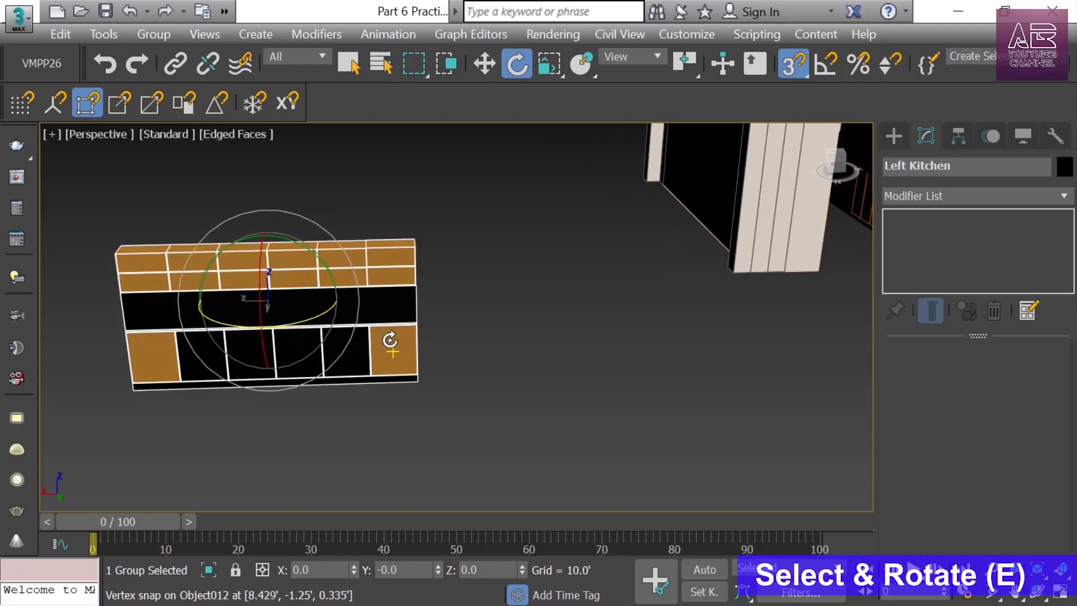
pyautogui.press('s')
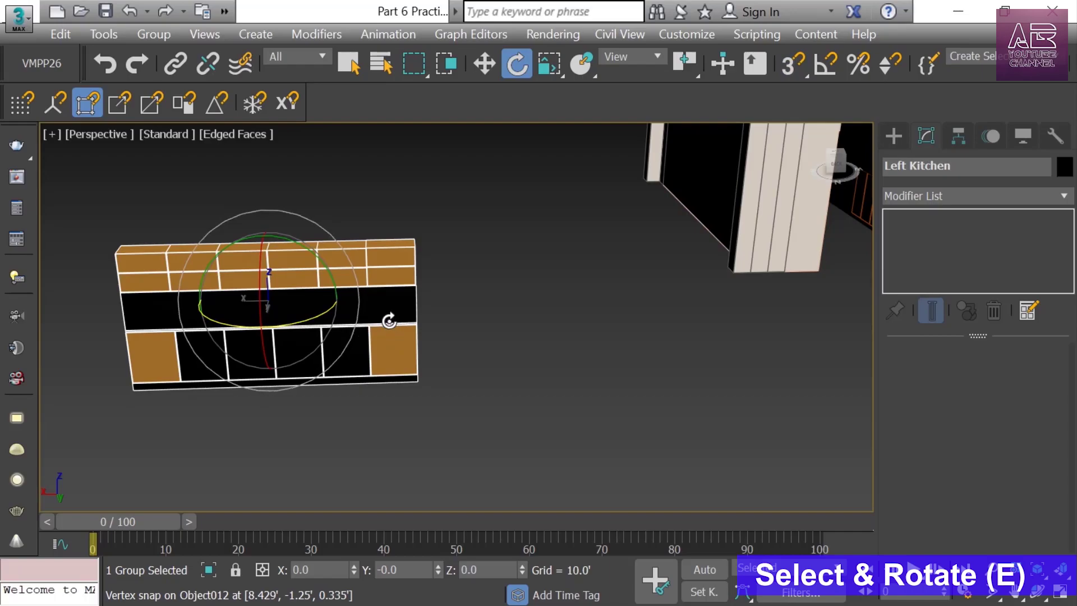
pyautogui.press('a')
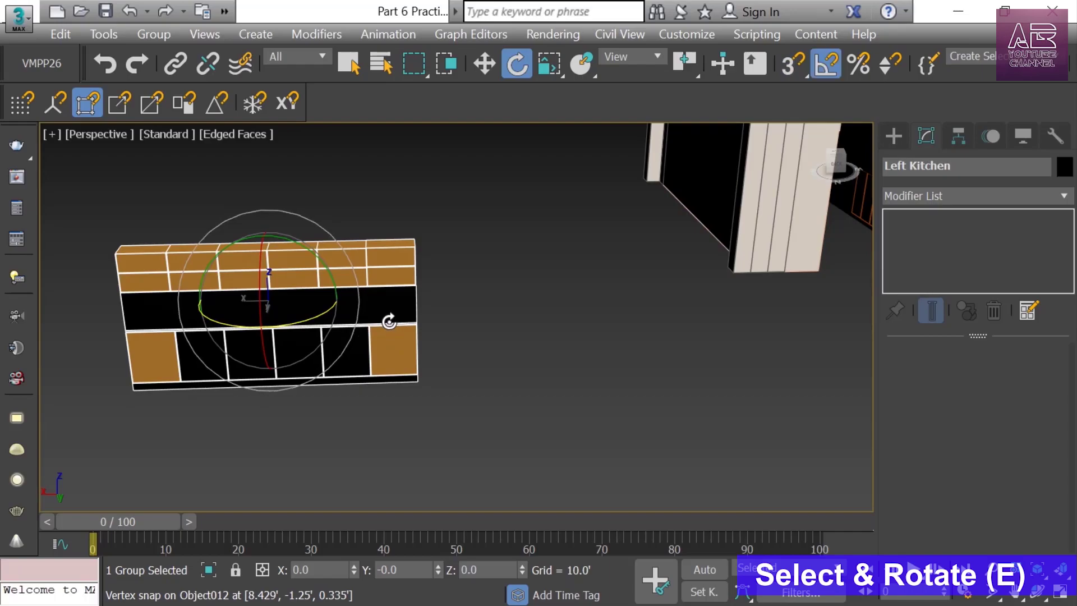
pyautogui.moveTo(224, 324); pyautogui.dragTo(156, 357)
pyautogui.keyDown('alt'); pyautogui.moveTo(217, 351); pyautogui.dragTo(322, 405, button='middle'); pyautogui.keyUp('alt')
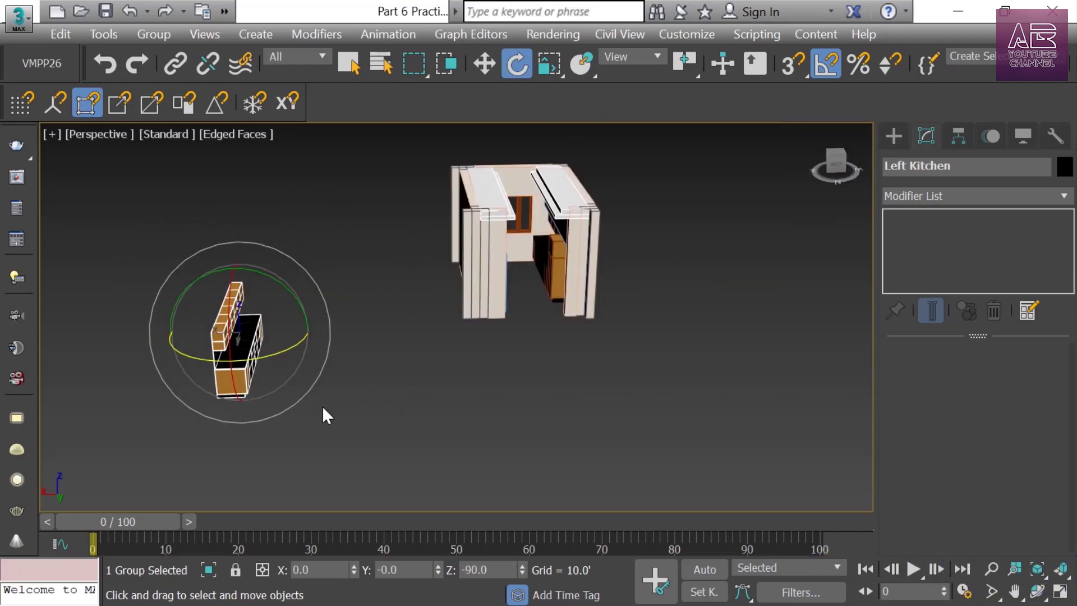
pyautogui.press('w')
# Delete the old blue base cabinets and the marble part beneath them from the room's left side, keeping the wall cabinets
pyautogui.keyDown('alt'); pyautogui.moveTo(329, 362); pyautogui.dragTo(398, 244, button='middle'); pyautogui.keyUp('alt')
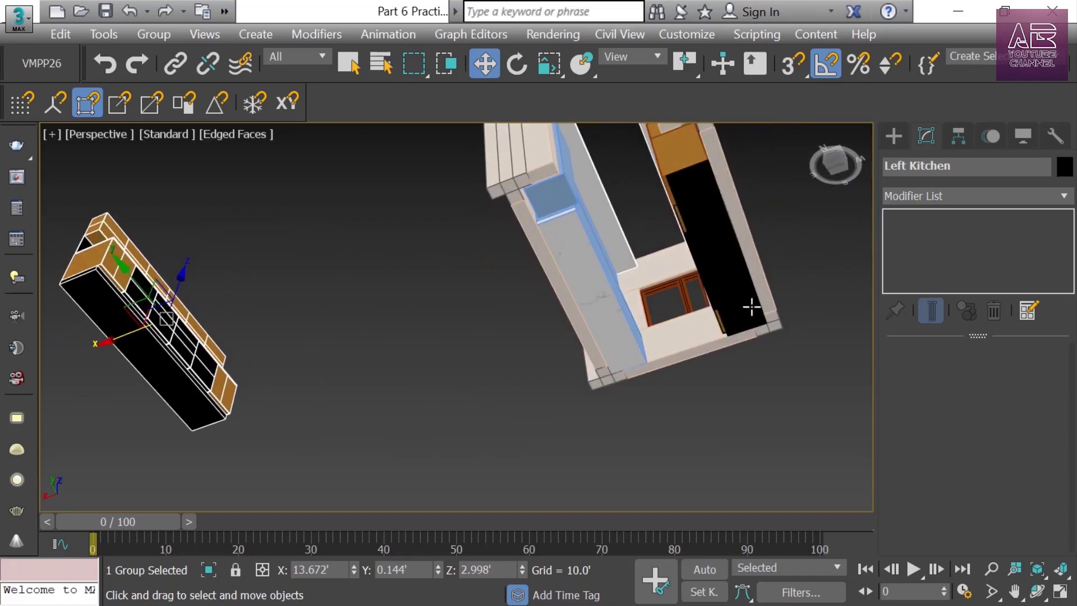
pyautogui.scroll(10, 539, 344)
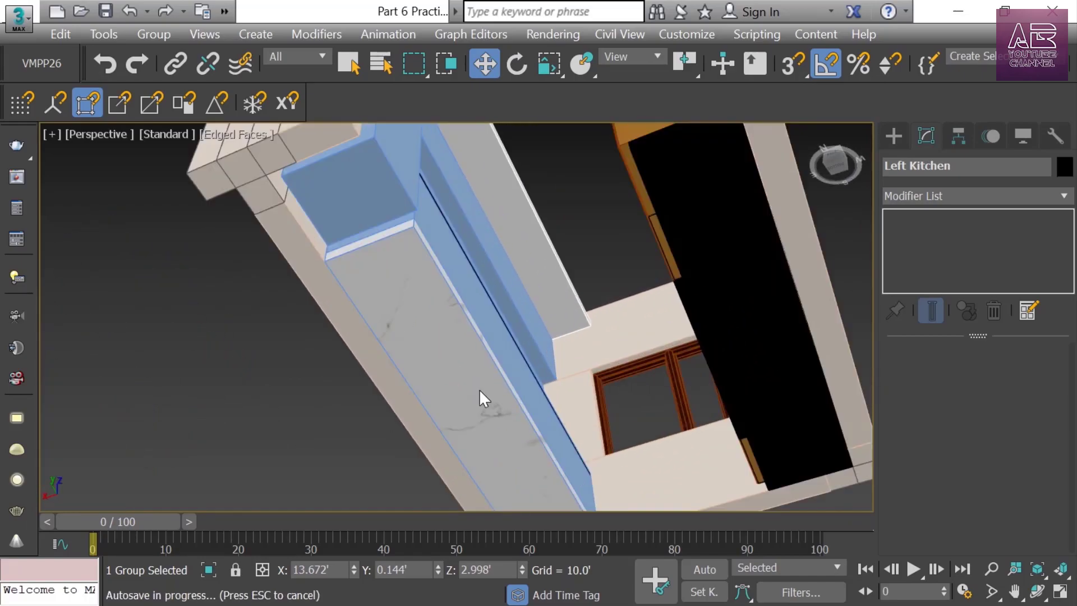
pyautogui.click(494, 276)
pyautogui.keyDown('alt'); pyautogui.click(492, 336); pyautogui.keyUp('alt')
pyautogui.click(472, 352)
pyautogui.press('Delete')
pyautogui.click(490, 365)
pyautogui.press('Delete')
pyautogui.click(485, 342)
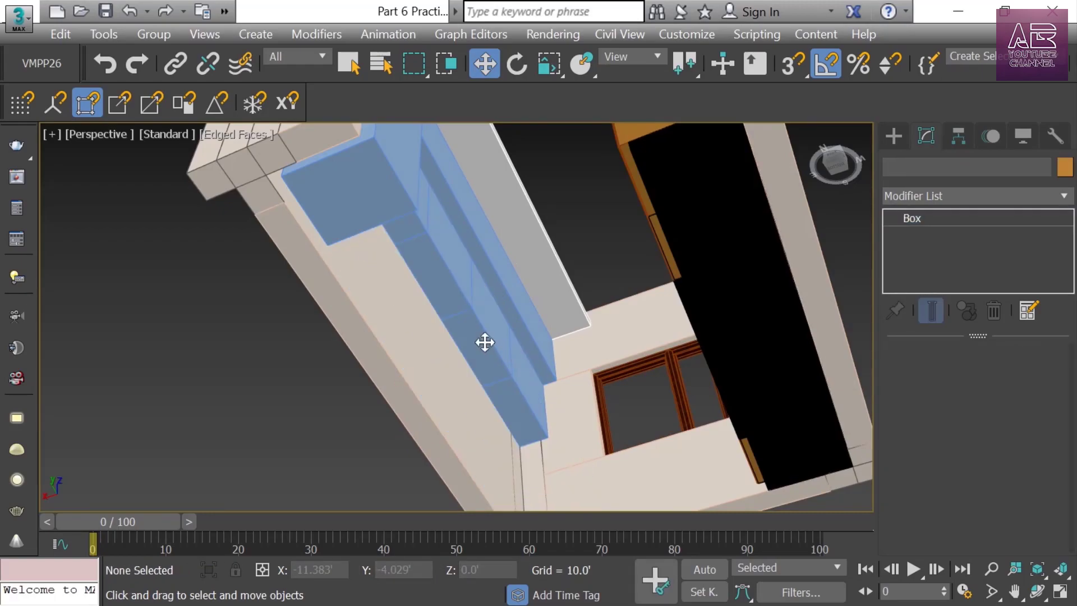
# Move the Left Kitchen group into the room, vertex-snapping its bottom corner to the inner wall corner on the left side
pyautogui.hotkey('shift', 'z')
pyautogui.moveTo(513, 372); pyautogui.dragTo(774, 294, button='middle')
pyautogui.moveTo(50, 481); pyautogui.dragTo(50, 481)
pyautogui.keyDown('alt'); pyautogui.moveTo(349, 497); pyautogui.dragTo(253, 420, button='middle'); pyautogui.keyUp('alt')
pyautogui.press('s')
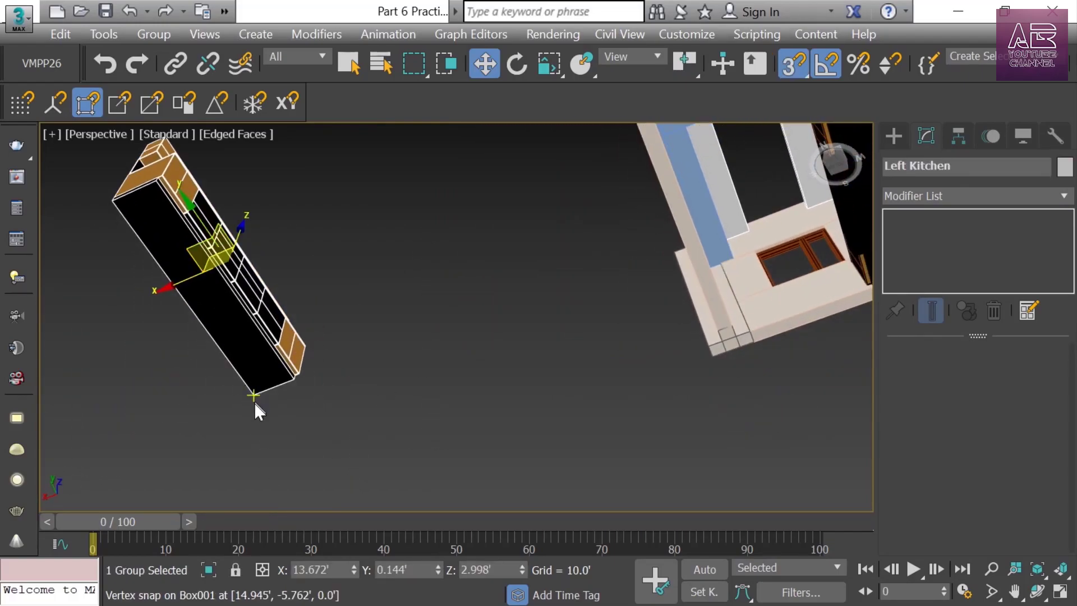
pyautogui.moveTo(267, 394); pyautogui.dragTo(737, 335)
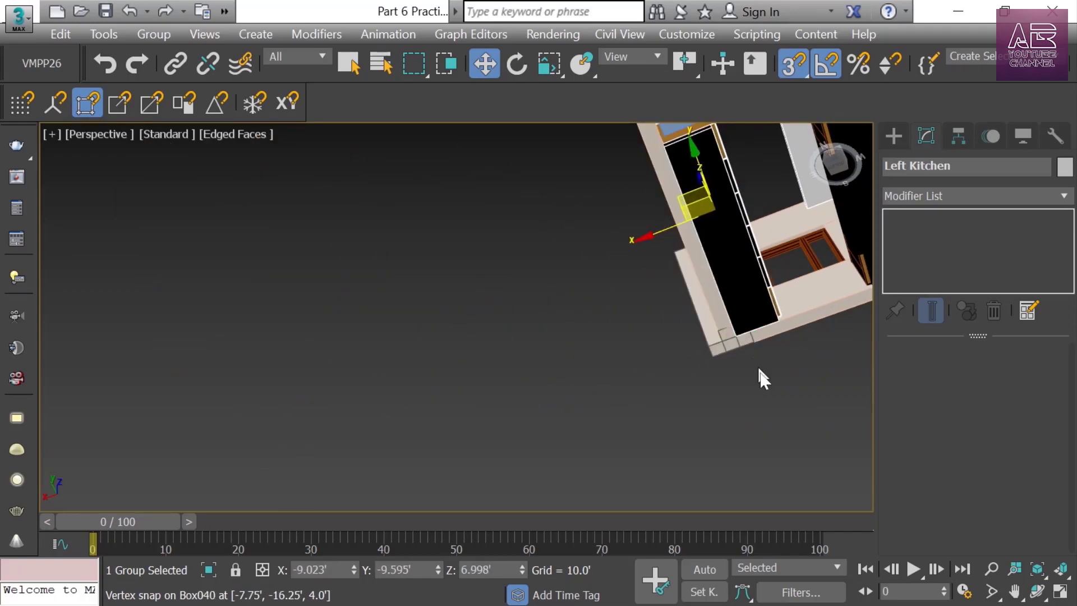
pyautogui.moveTo(756, 371); pyautogui.dragTo(547, 405, button='middle')
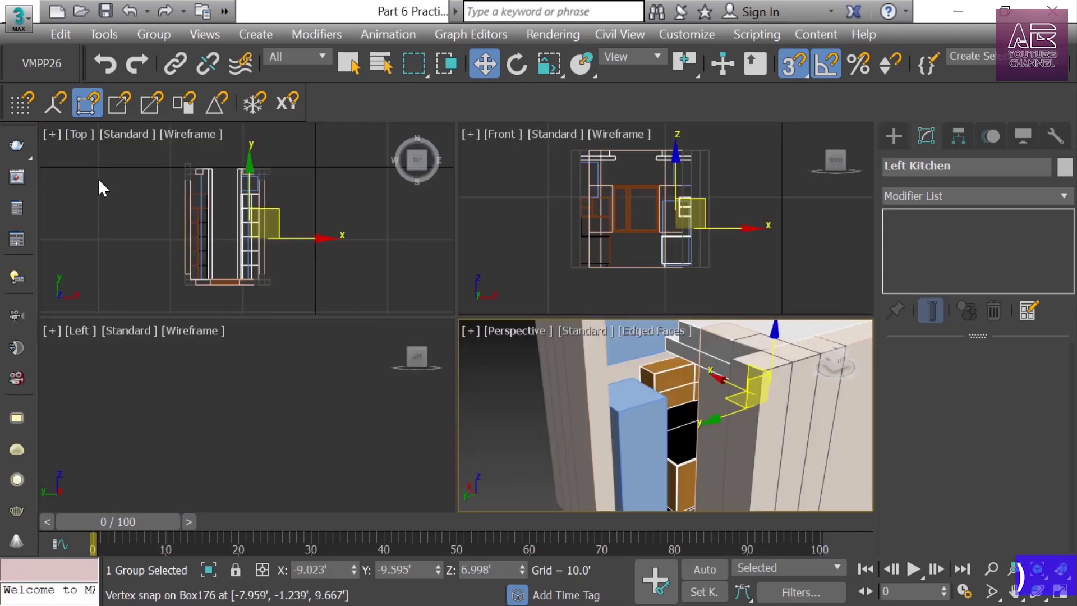
# Check how the placed Left Kitchen fits the room in the top and perspective views, including the blue boxes above the wall cabinets
pyautogui.rightClick(412, 294)
pyautogui.hotkey('alt', 'w')
pyautogui.moveTo(443, 305); pyautogui.dragTo(490, 272, button='middle')
pyautogui.scroll(3, 446, 284)
pyautogui.scroll(-2, 433, 332)
pyautogui.moveTo(432, 331); pyautogui.dragTo(397, 343, button='middle')
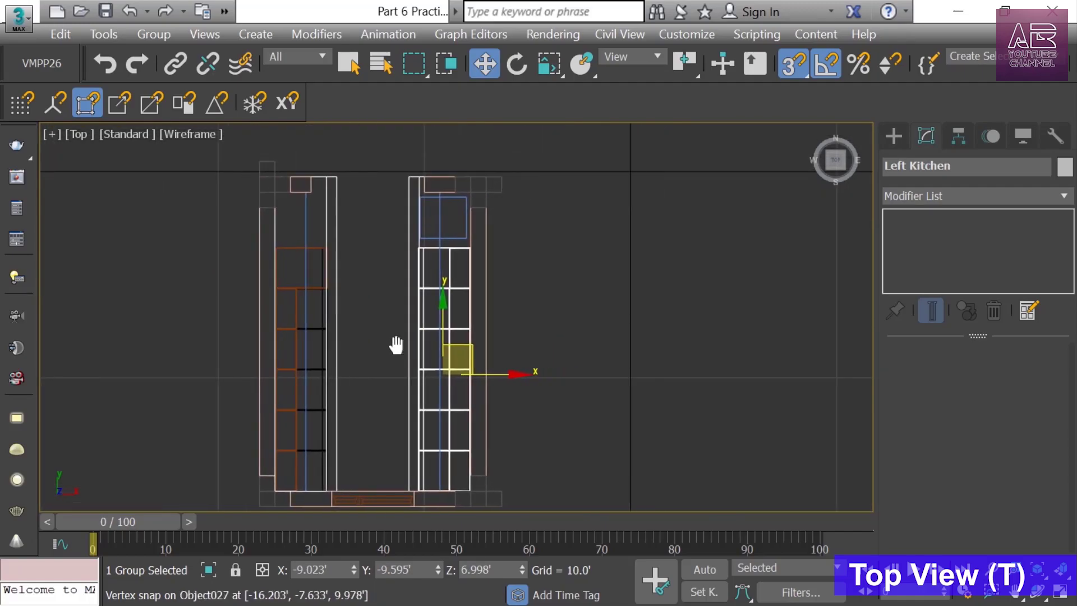
pyautogui.hotkey('alt', 'w')
pyautogui.rightClick(661, 454)
pyautogui.hotkey('alt', 'w')
pyautogui.keyDown('alt'); pyautogui.moveTo(681, 428); pyautogui.dragTo(344, 289, button='middle'); pyautogui.keyUp('alt')
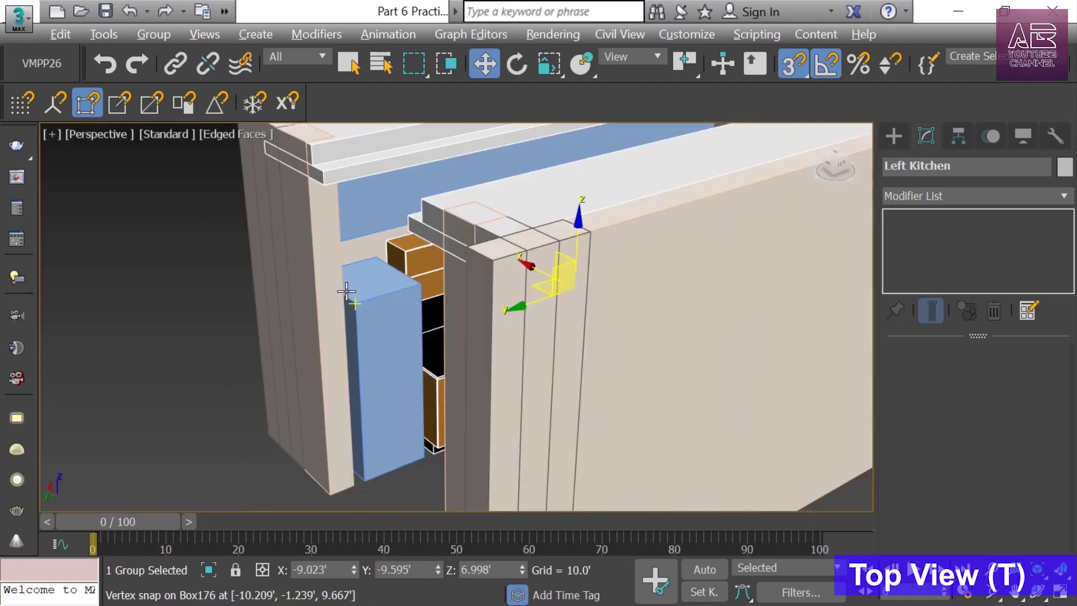
pyautogui.scroll(-3, 409, 308)
pyautogui.scroll(3, 646, 303)
pyautogui.keyDown('alt'); pyautogui.moveTo(646, 303); pyautogui.dragTo(460, 291, button='middle'); pyautogui.keyUp('alt')
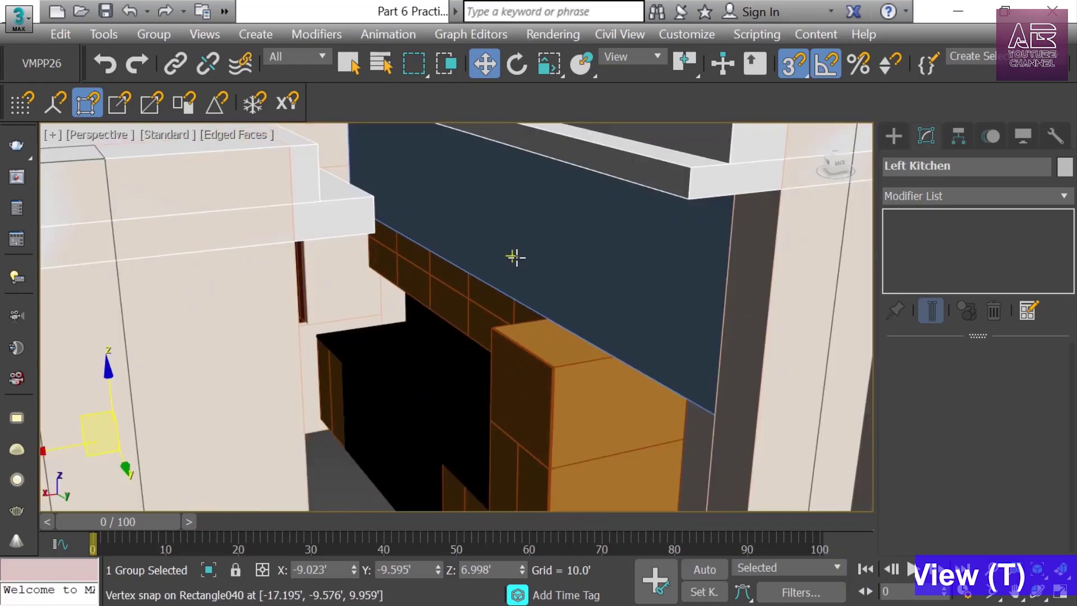
# Set the blue box above the Left Kitchen's wall cabinets to a Z position of 10' and a height of 3'
pyautogui.click(498, 270)
pyautogui.keyDown('alt'); pyautogui.moveTo(483, 337); pyautogui.dragTo(367, 353, button='middle'); pyautogui.keyUp('alt')
pyautogui.scroll(6, 404, 233)
pyautogui.click(404, 231)
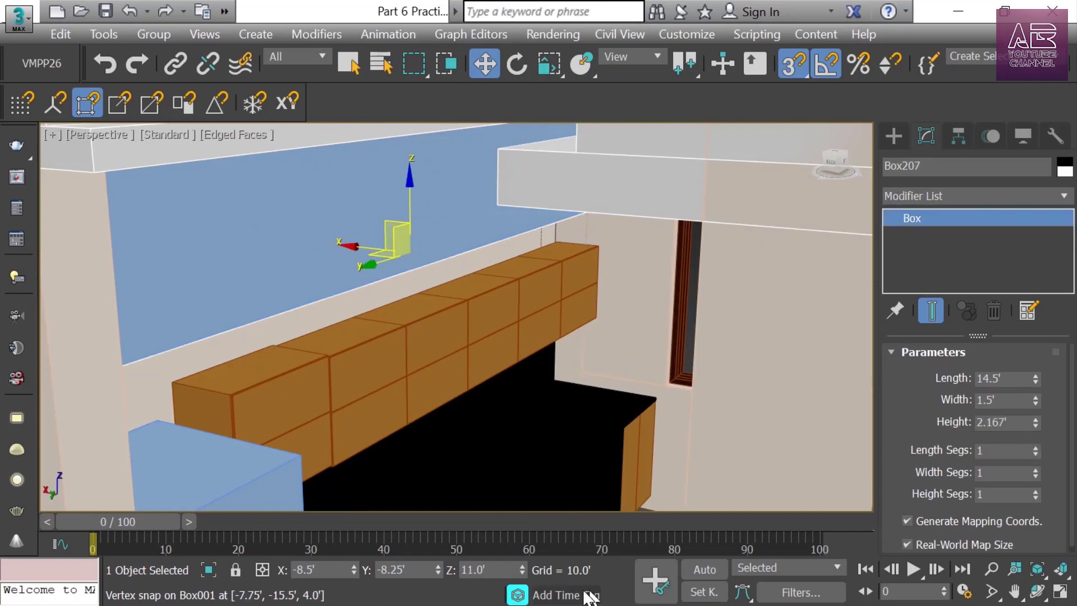
pyautogui.doubleClick(498, 570)
pyautogui.write('10')
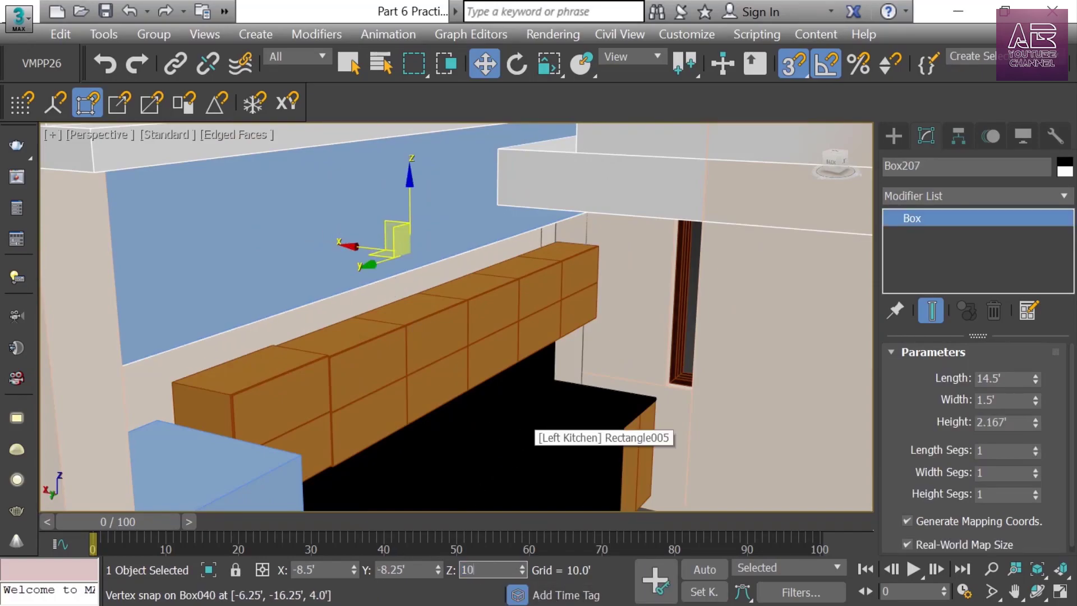
pyautogui.press('Return')
pyautogui.doubleClick(1013, 423)
pyautogui.write('3')
pyautogui.press('Return')
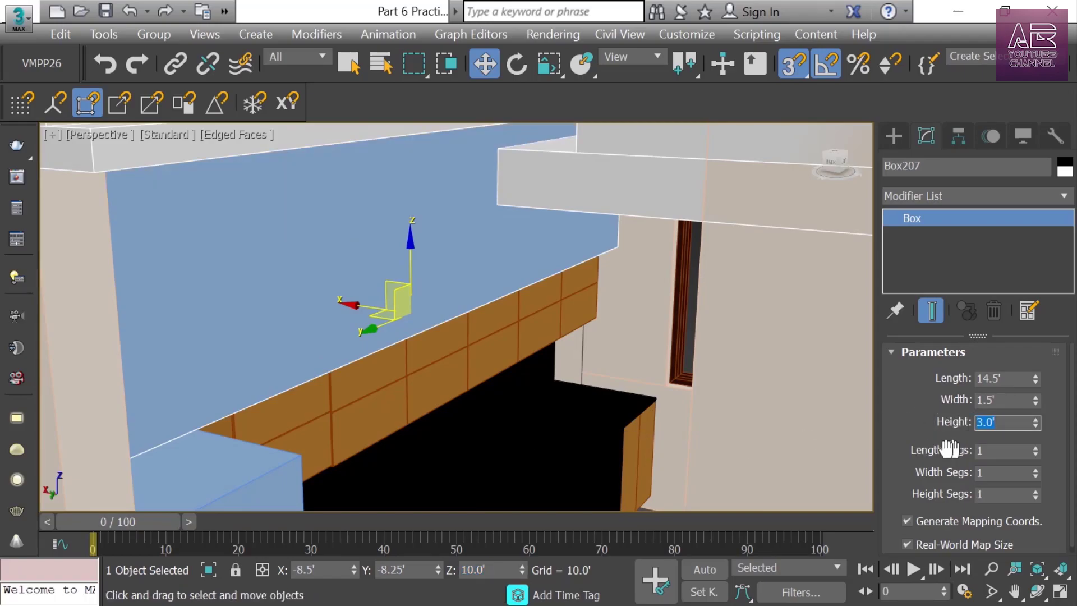
# Select the Right Kitchen group and hide all unselected objects
pyautogui.scroll(-5, 423, 327)
pyautogui.keyDown('alt'); pyautogui.moveTo(423, 327); pyautogui.dragTo(462, 336, button='middle'); pyautogui.keyUp('alt')
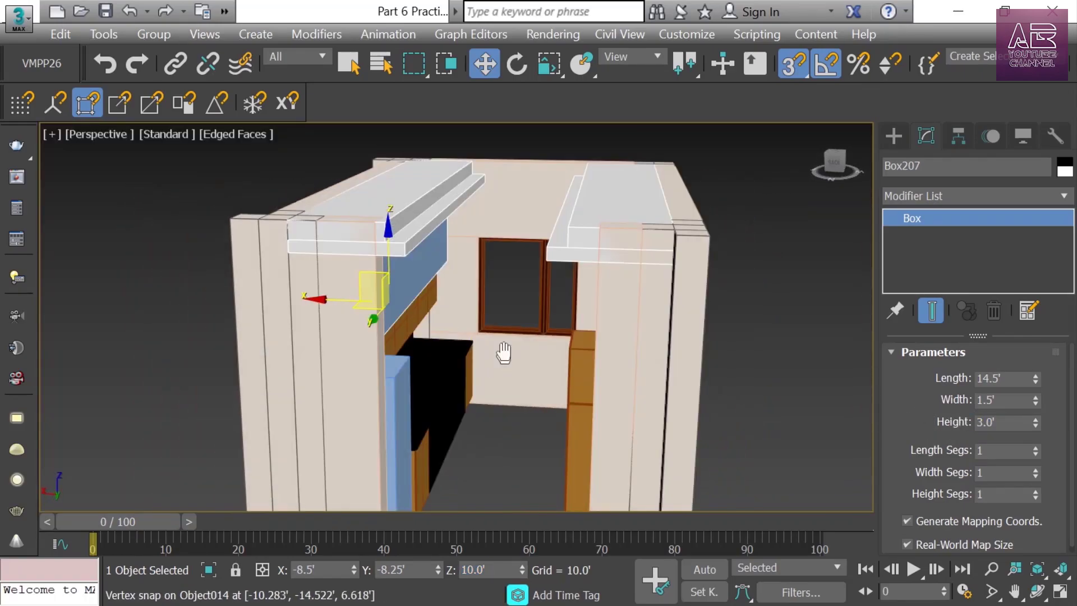
pyautogui.scroll(3, 504, 336)
pyautogui.click(502, 396)
pyautogui.keyDown('alt'); pyautogui.moveTo(510, 377); pyautogui.dragTo(366, 286, button='middle'); pyautogui.keyUp('alt')
pyautogui.moveTo(365, 286); pyautogui.dragTo(601, 356, button='middle')
pyautogui.scroll(3, 613, 336)
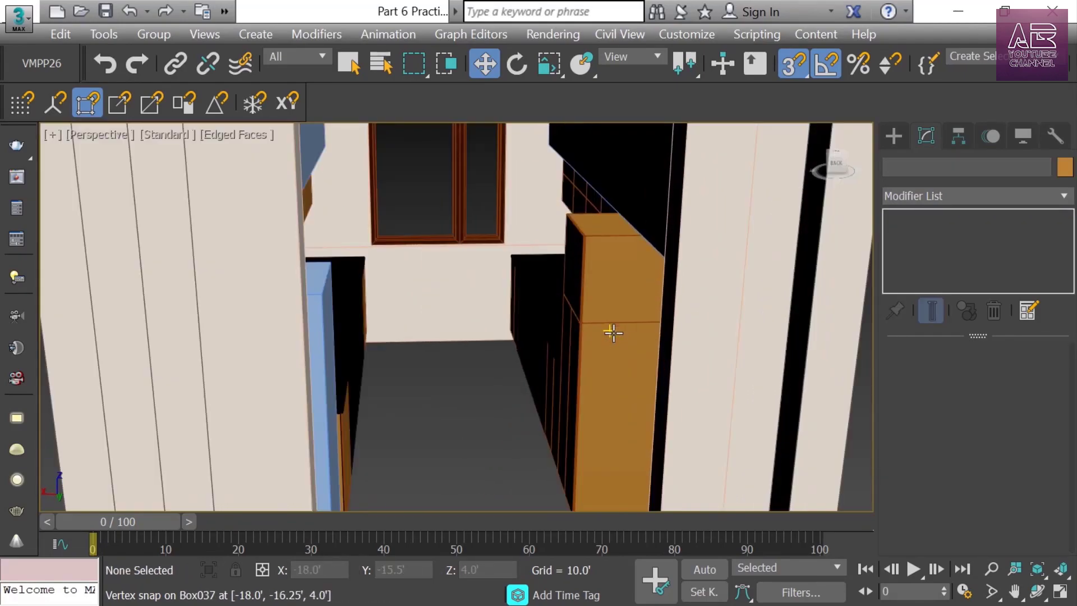
pyautogui.click(603, 303)
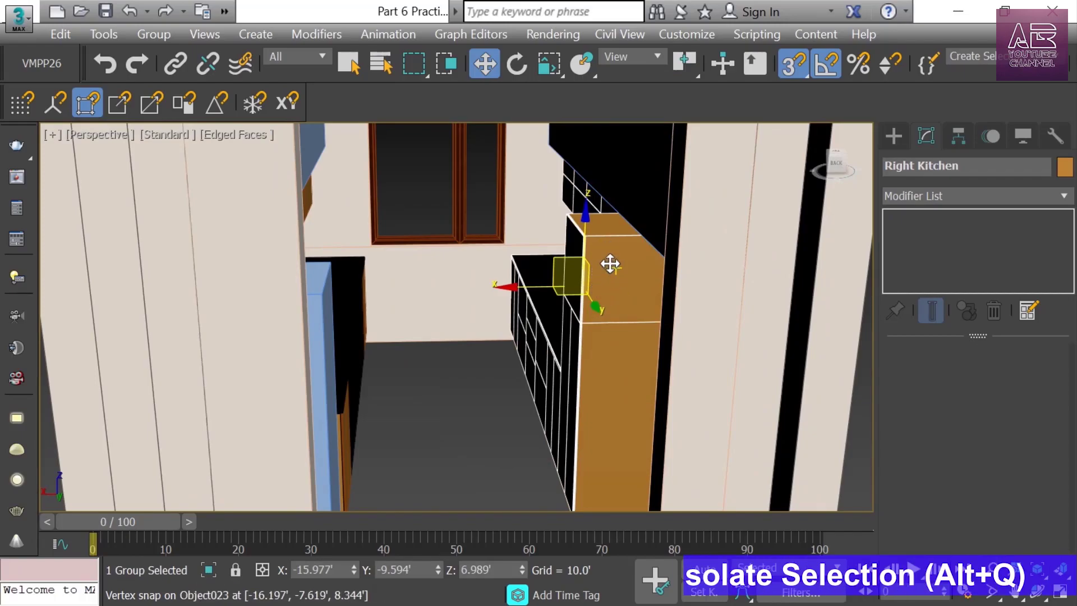
pyautogui.rightClick(610, 265)
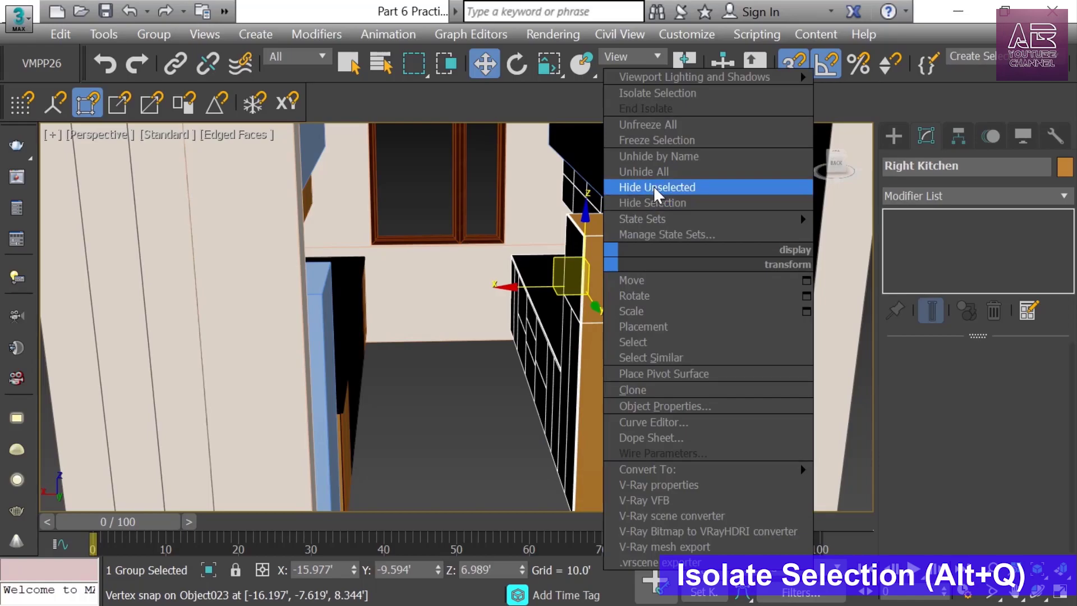
pyautogui.click(655, 189)
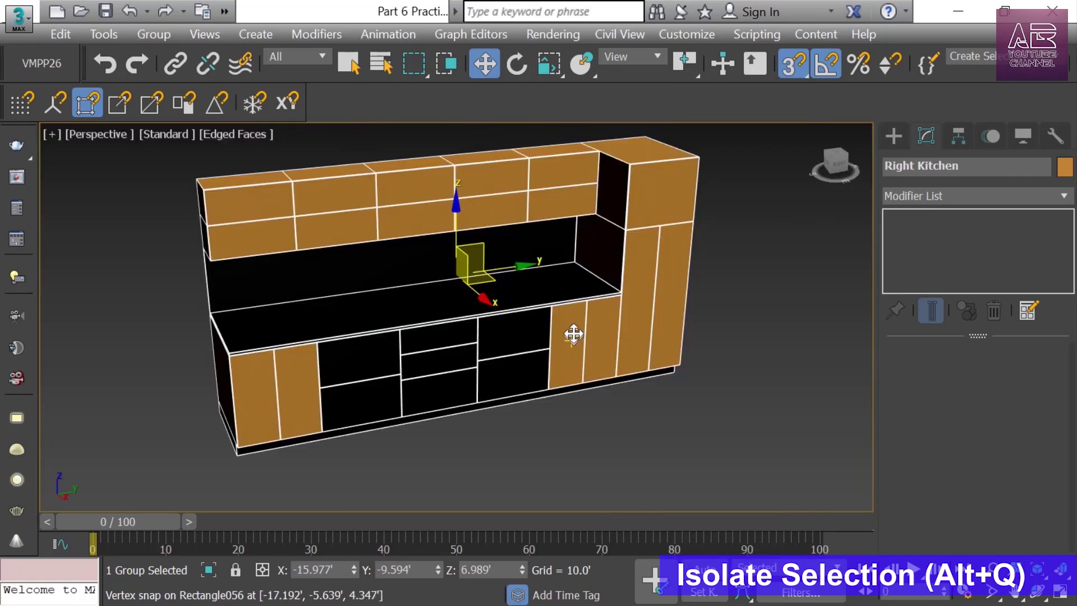
pyautogui.moveTo(596, 291); pyautogui.dragTo(586, 312, button='middle')
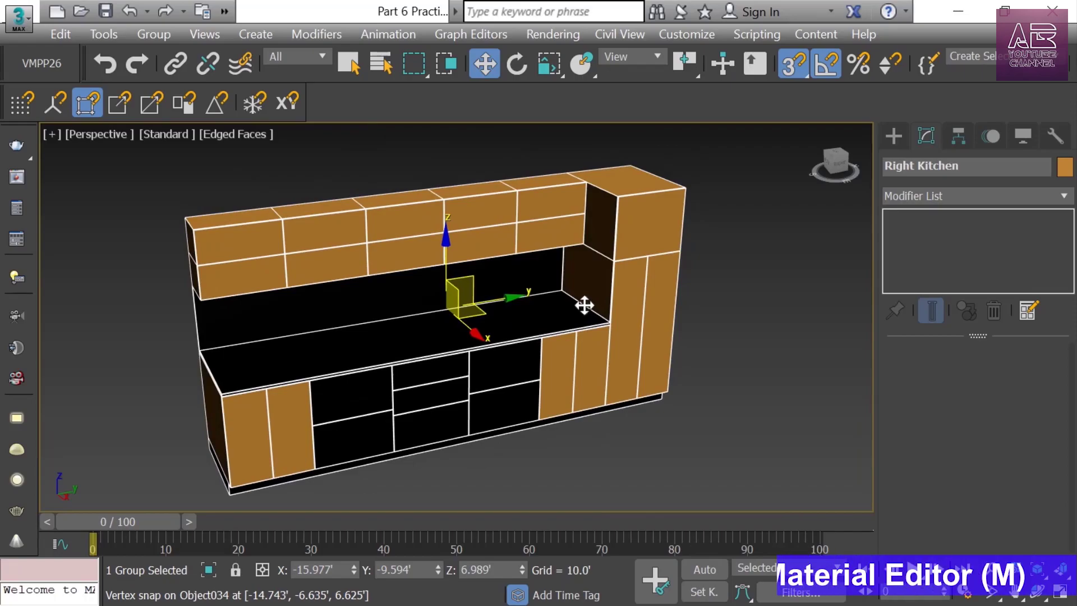
# Show the Material Editor beside the model and open the Right Kitchen group for editing its parts
pyautogui.press('m')
pyautogui.moveTo(961, 121); pyautogui.dragTo(750, 63)
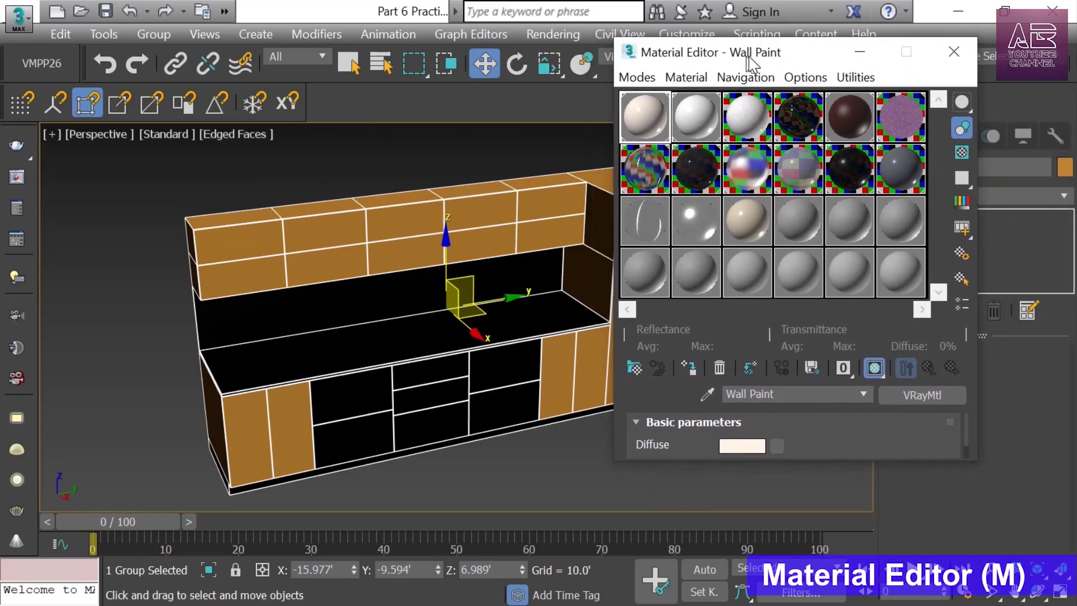
pyautogui.keyDown('alt'); pyautogui.moveTo(228, 338); pyautogui.dragTo(106, 315, button='middle'); pyautogui.keyUp('alt')
pyautogui.keyDown('alt'); pyautogui.moveTo(313, 344); pyautogui.dragTo(294, 334, button='middle'); pyautogui.keyUp('alt')
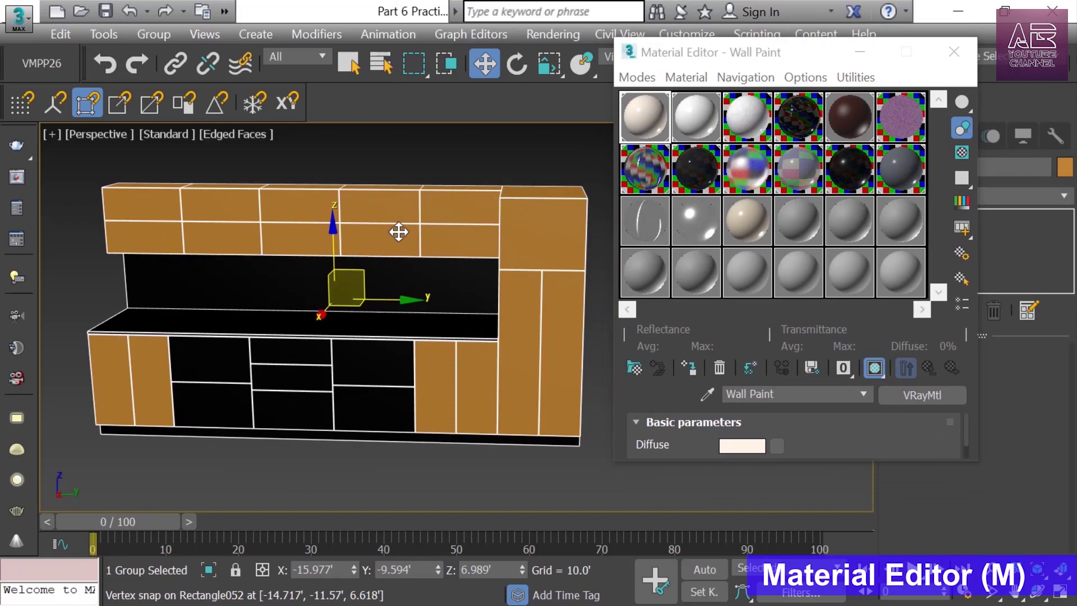
pyautogui.click(153, 34)
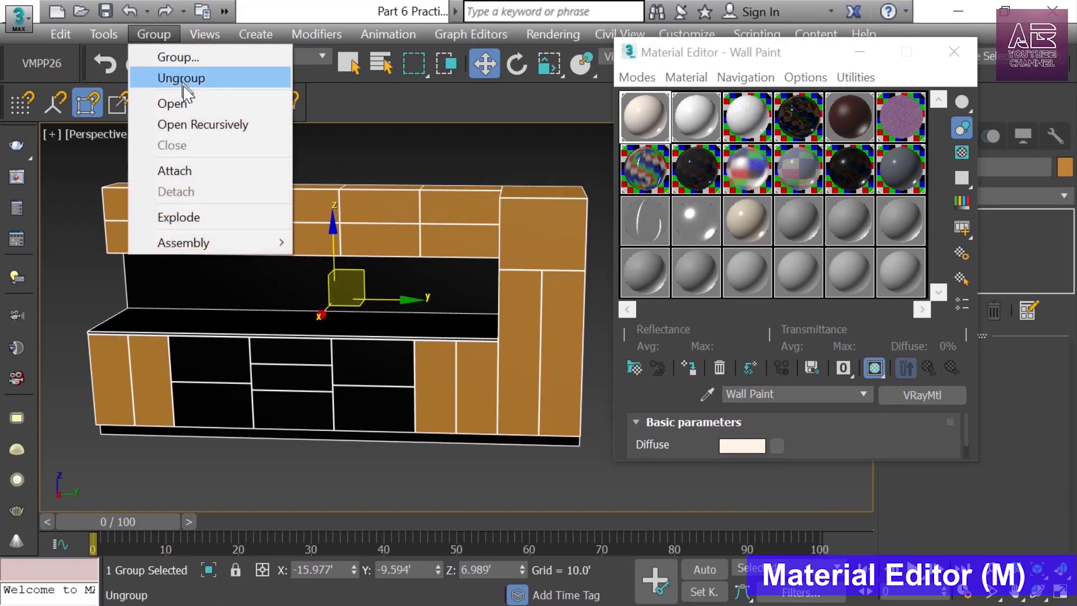
pyautogui.click(185, 112)
# Select all orange door fronts of the wall, tall and base cabinets in the opened Right Kitchen group
pyautogui.click(163, 212)
pyautogui.keyDown('ctrl'); pyautogui.click(236, 236); pyautogui.keyUp('ctrl')
pyautogui.keyDown('ctrl'); pyautogui.click(260, 209); pyautogui.keyUp('ctrl')
pyautogui.keyDown('ctrl'); pyautogui.click(291, 207); pyautogui.keyUp('ctrl')
pyautogui.keyDown('ctrl'); pyautogui.click(306, 239); pyautogui.keyUp('ctrl')
pyautogui.keyDown('ctrl'); pyautogui.click(381, 240); pyautogui.keyUp('ctrl')
pyautogui.keyDown('ctrl'); pyautogui.click(401, 205); pyautogui.keyUp('ctrl')
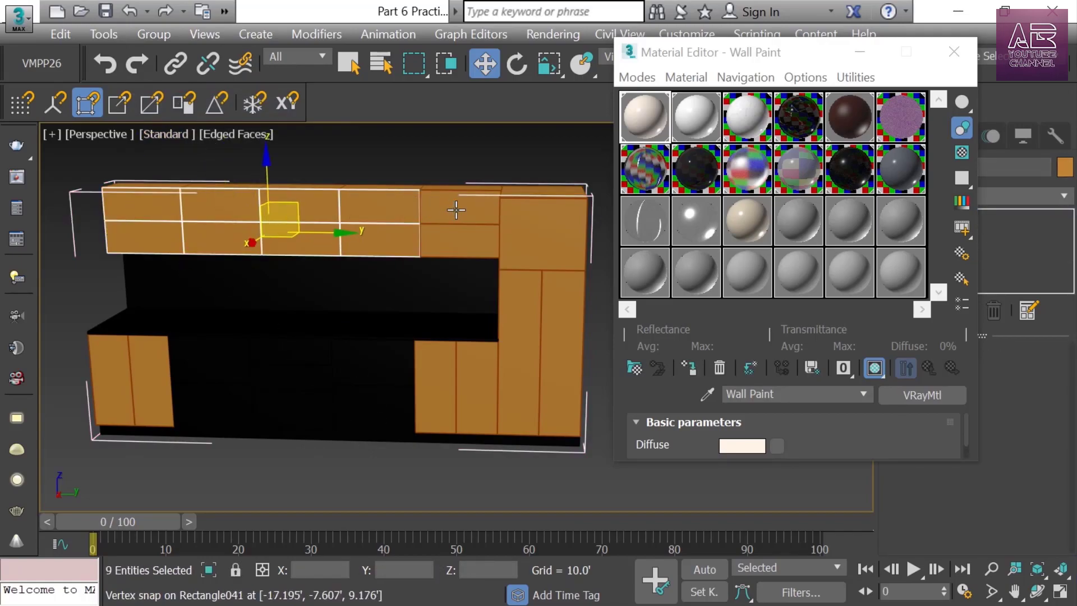
pyautogui.keyDown('ctrl'); pyautogui.click(456, 204); pyautogui.keyUp('ctrl')
pyautogui.keyDown('ctrl'); pyautogui.click(460, 241); pyautogui.keyUp('ctrl')
pyautogui.keyDown('ctrl'); pyautogui.click(513, 237); pyautogui.keyUp('ctrl')
pyautogui.keyDown('ctrl'); pyautogui.click(519, 348); pyautogui.keyUp('ctrl')
pyautogui.keyDown('ctrl'); pyautogui.click(561, 348); pyautogui.keyUp('ctrl')
pyautogui.keyDown('ctrl'); pyautogui.click(466, 383); pyautogui.keyUp('ctrl')
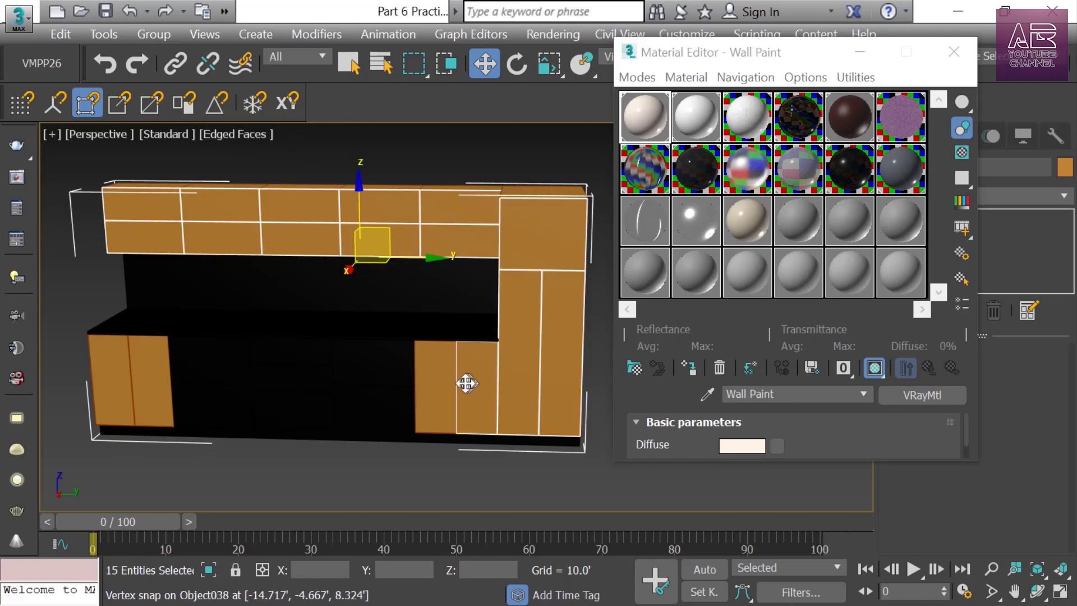
pyautogui.keyDown('ctrl'); pyautogui.click(440, 368); pyautogui.keyUp('ctrl')
pyautogui.keyDown('ctrl'); pyautogui.click(146, 366); pyautogui.keyUp('ctrl')
pyautogui.keyDown('ctrl'); pyautogui.click(109, 356); pyautogui.keyUp('ctrl')
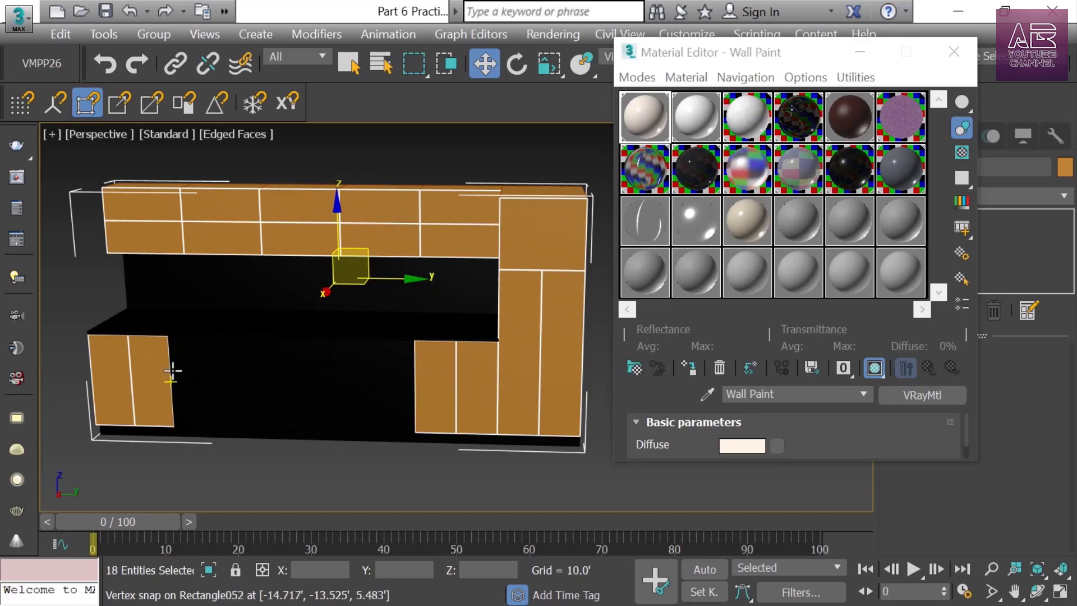
# Add the orange cabinet bodies behind the door fronts, from the wall units to the tall and base units, to the selection
pyautogui.keyDown('alt'); pyautogui.moveTo(156, 366); pyautogui.dragTo(366, 365, button='middle'); pyautogui.keyUp('alt')
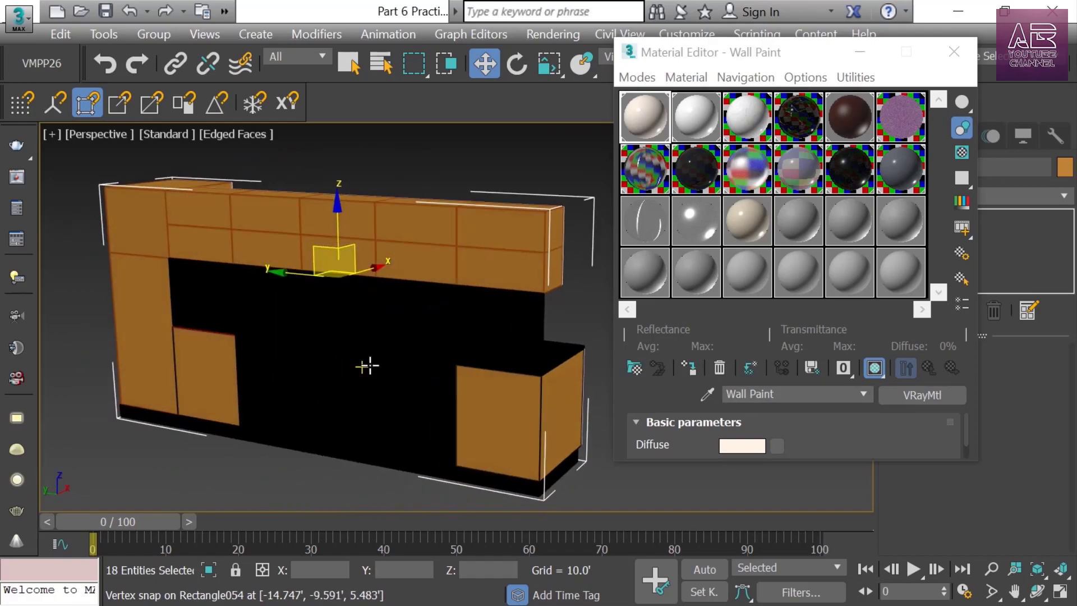
pyautogui.keyDown('ctrl'); pyautogui.click(504, 263); pyautogui.keyUp('ctrl')
pyautogui.keyDown('ctrl'); pyautogui.click(496, 236); pyautogui.keyUp('ctrl')
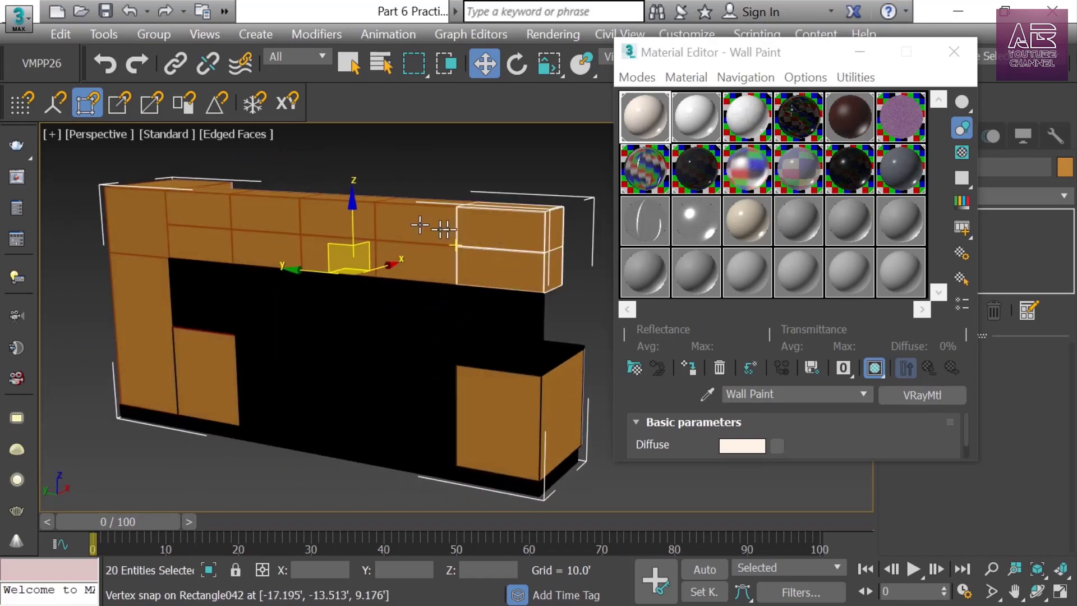
pyautogui.keyDown('ctrl'); pyautogui.click(390, 227); pyautogui.keyUp('ctrl')
pyautogui.keyDown('ctrl'); pyautogui.click(392, 258); pyautogui.keyUp('ctrl')
pyautogui.keyDown('ctrl'); pyautogui.click(335, 247); pyautogui.keyUp('ctrl')
pyautogui.keyDown('ctrl'); pyautogui.click(317, 221); pyautogui.keyUp('ctrl')
pyautogui.keyDown('ctrl'); pyautogui.click(252, 217); pyautogui.keyUp('ctrl')
pyautogui.keyDown('ctrl'); pyautogui.click(238, 243); pyautogui.keyUp('ctrl')
pyautogui.keyDown('ctrl'); pyautogui.click(204, 222); pyautogui.keyUp('ctrl')
pyautogui.keyDown('ctrl'); pyautogui.click(197, 206); pyautogui.keyUp('ctrl')
pyautogui.keyDown('ctrl'); pyautogui.click(149, 202); pyautogui.keyUp('ctrl')
pyautogui.keyDown('ctrl'); pyautogui.click(137, 294); pyautogui.keyUp('ctrl')
pyautogui.keyDown('ctrl'); pyautogui.click(217, 385); pyautogui.keyUp('ctrl')
pyautogui.keyDown('alt'); pyautogui.moveTo(216, 385); pyautogui.dragTo(301, 441, button='middle'); pyautogui.keyUp('alt')
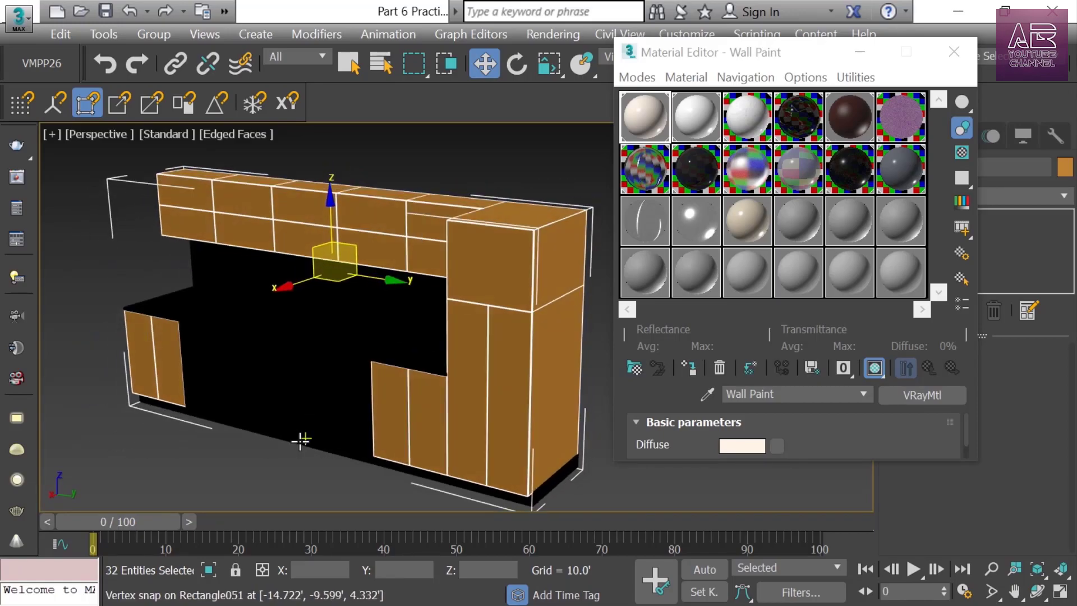
# Copy the dark brown 05 - Default material onto the 13 - Brushed Metal slot and rename the copy Gloss Dark Wood
pyautogui.click(847, 116)
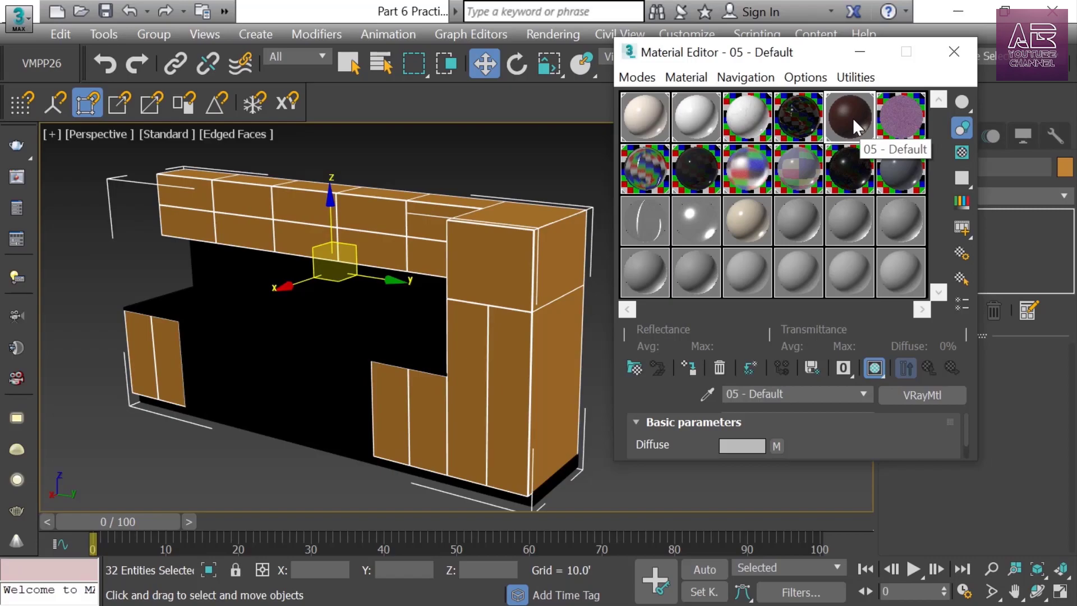
pyautogui.moveTo(853, 119); pyautogui.dragTo(641, 211)
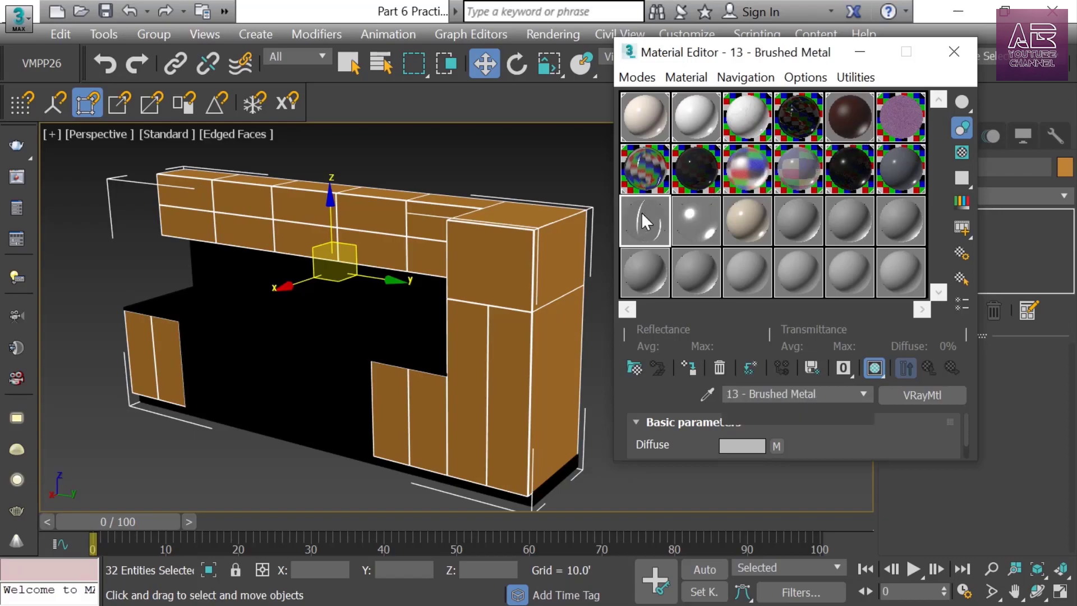
pyautogui.click(752, 394)
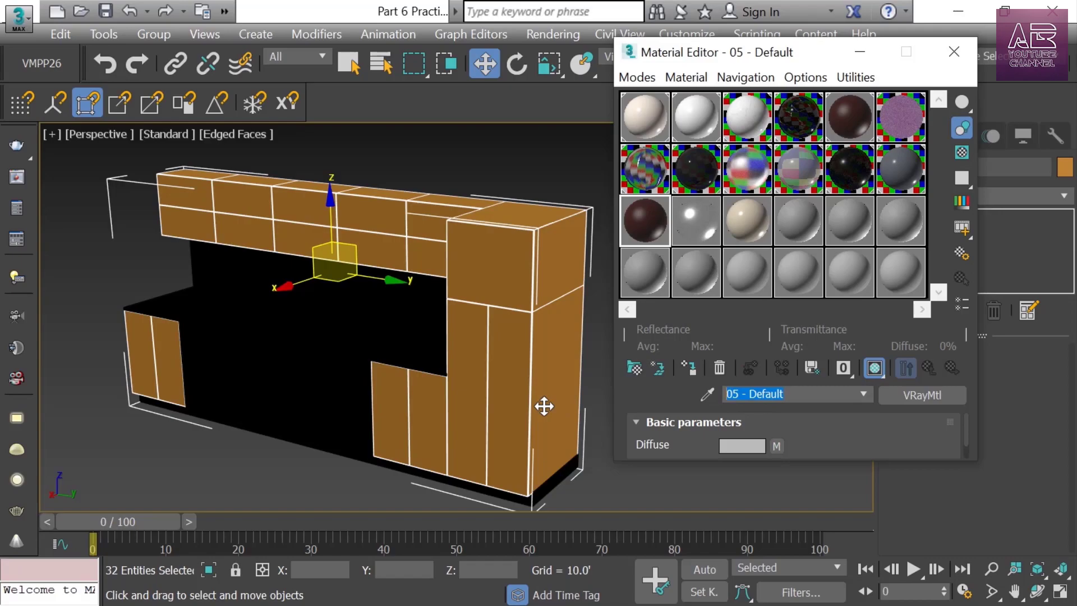
pyautogui.write('Gloss Dark Wood')
pyautogui.press('Return')
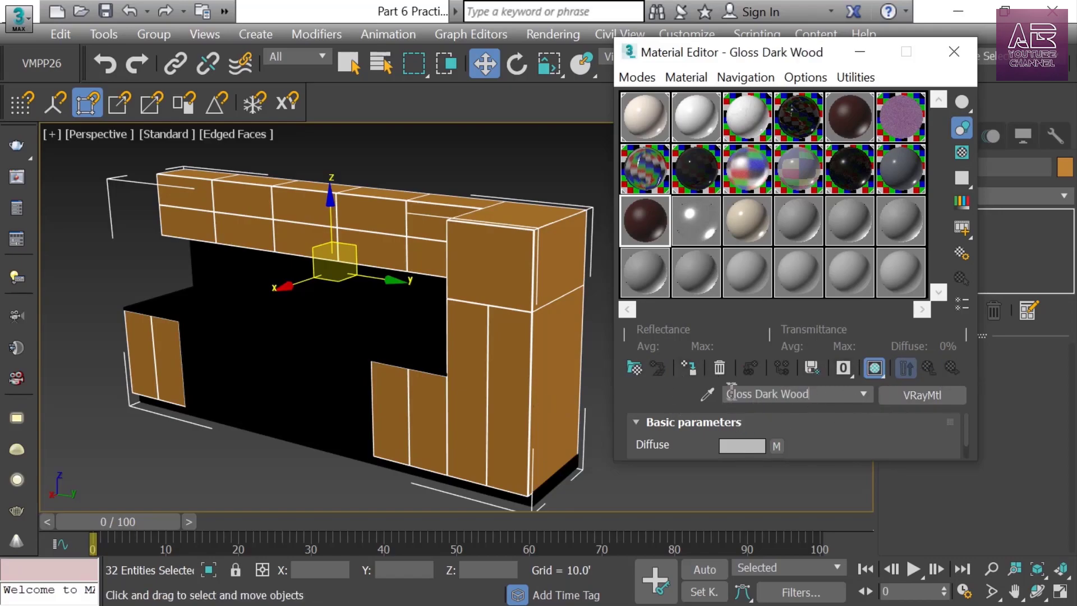
# Clear the reflection and reflection glossiness maps from the Gloss Dark Wood material
pyautogui.moveTo(716, 461); pyautogui.dragTo(716, 586)
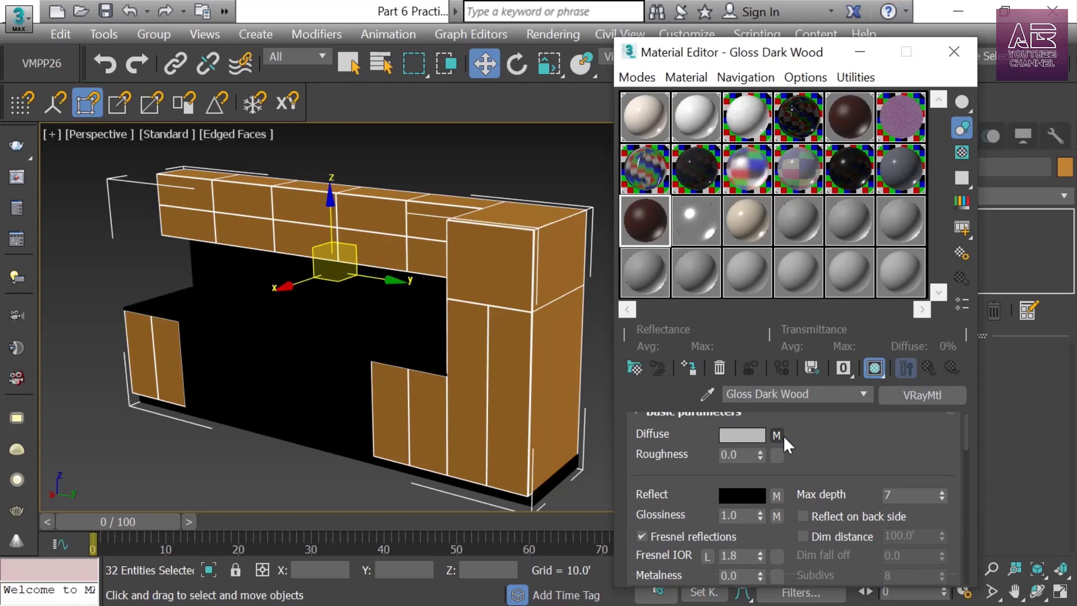
pyautogui.scroll(-2, 745, 456)
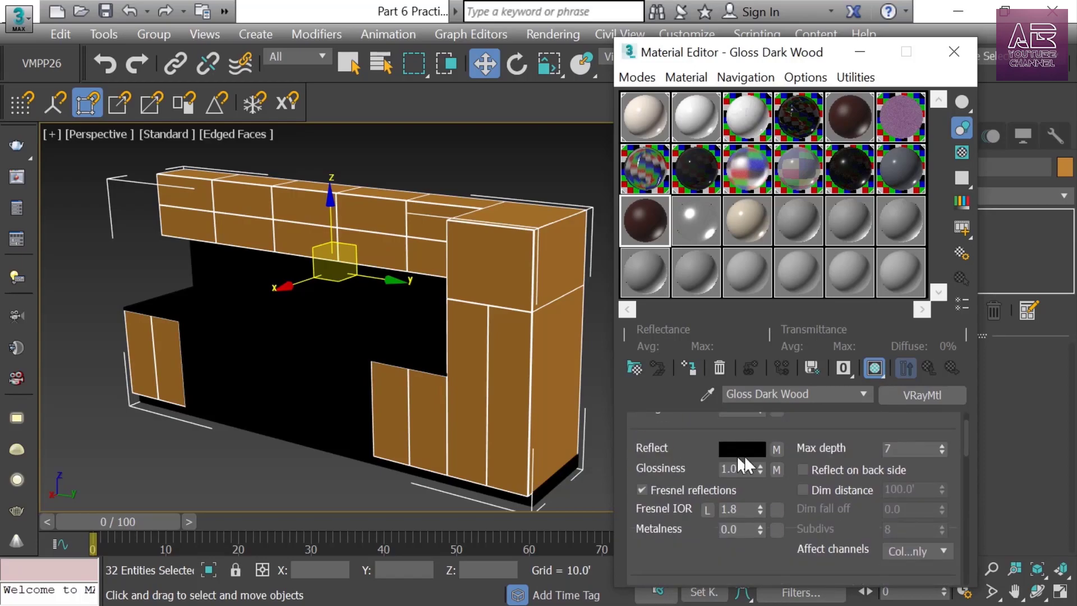
pyautogui.rightClick(776, 449)
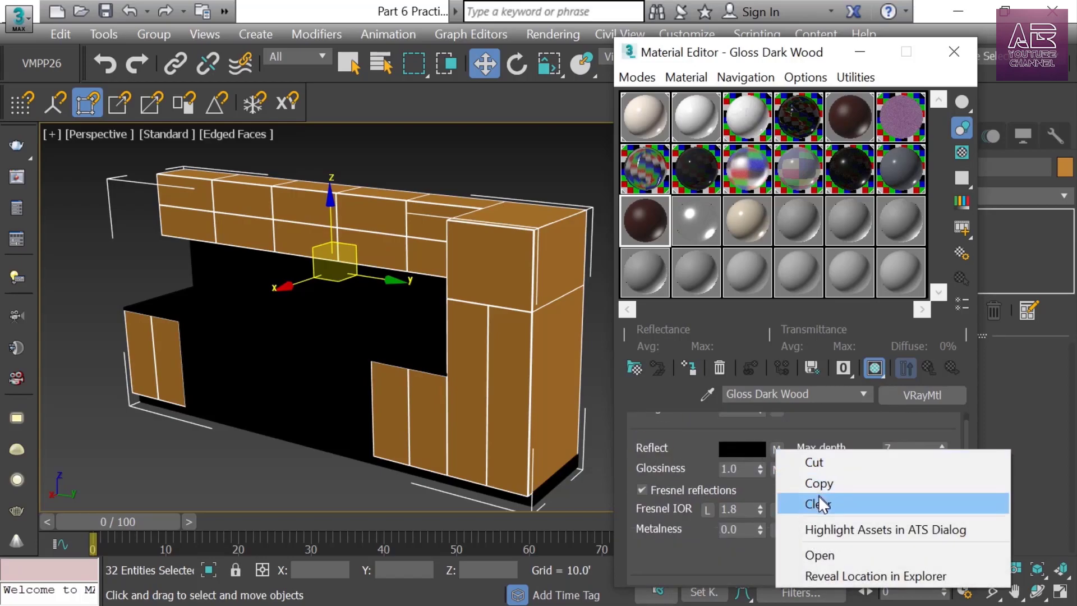
pyautogui.click(823, 505)
pyautogui.rightClick(775, 468)
pyautogui.click(817, 524)
# Set Gloss Dark Wood's reflection colour value to 60 and its reflection glossiness to 0.96
pyautogui.click(743, 449)
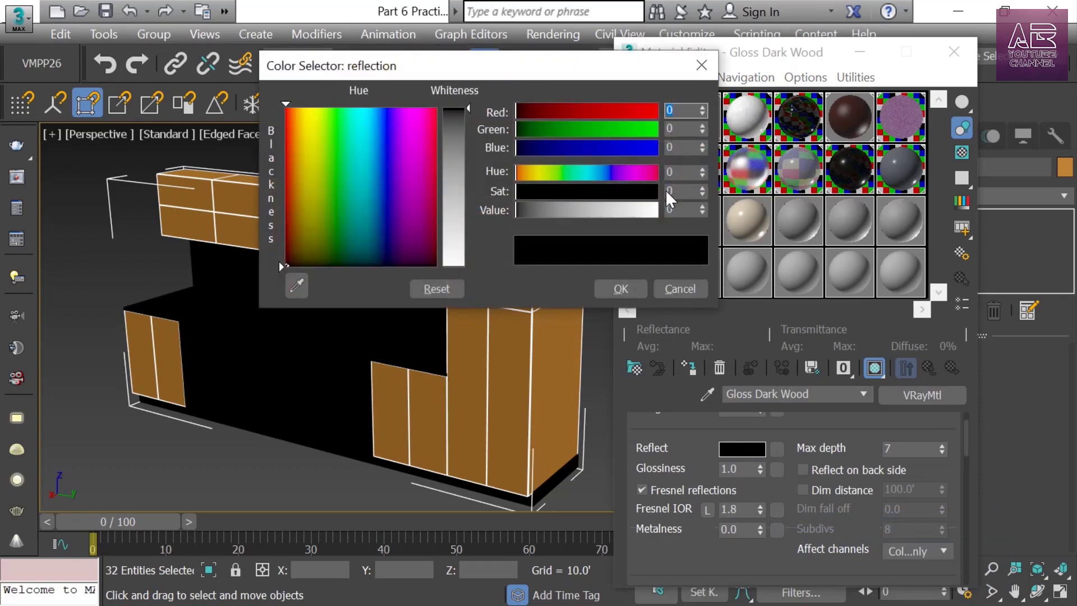
pyautogui.doubleClick(676, 210)
pyautogui.write('60')
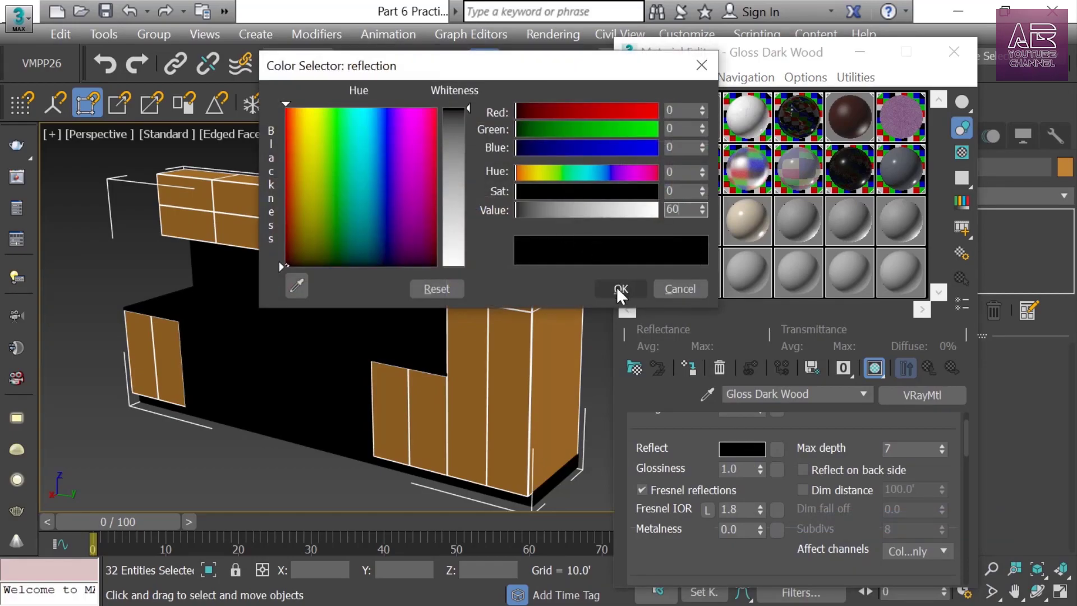
pyautogui.click(620, 289)
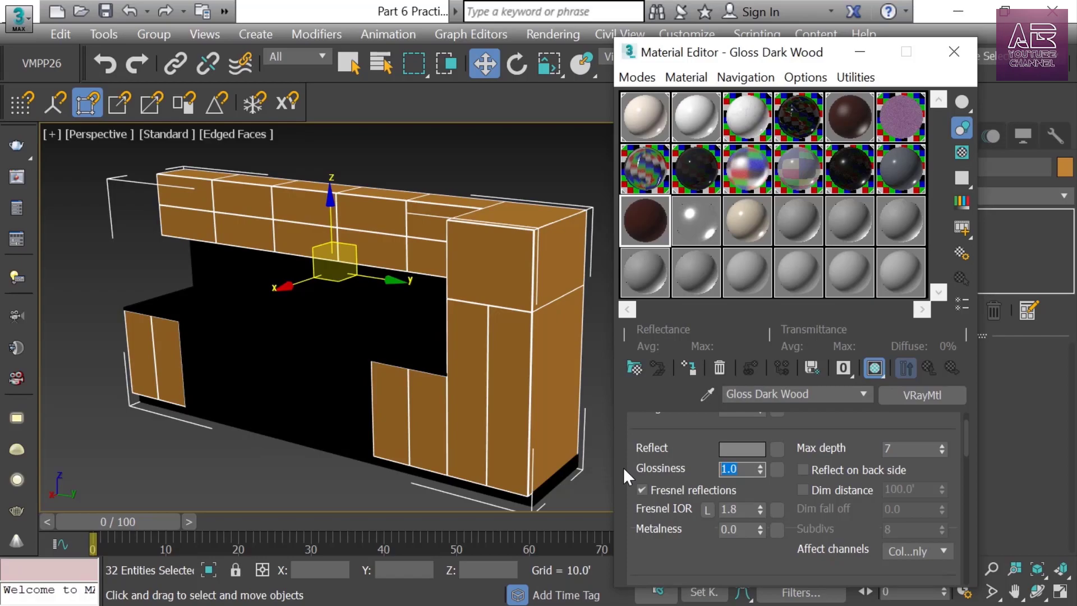
pyautogui.write('0.96')
pyautogui.scroll(-1, 706, 448)
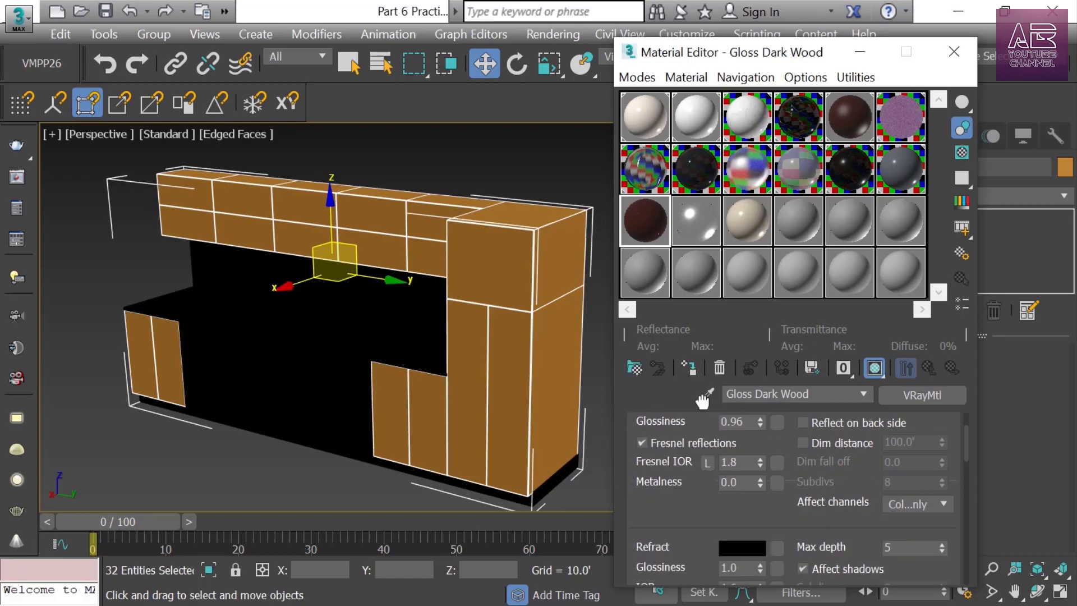
# Clear the bump map from the Gloss Dark Wood material
pyautogui.press('Tab')
pyautogui.moveTo(655, 466); pyautogui.dragTo(714, 52)
pyautogui.scroll(-4, 714, 466)
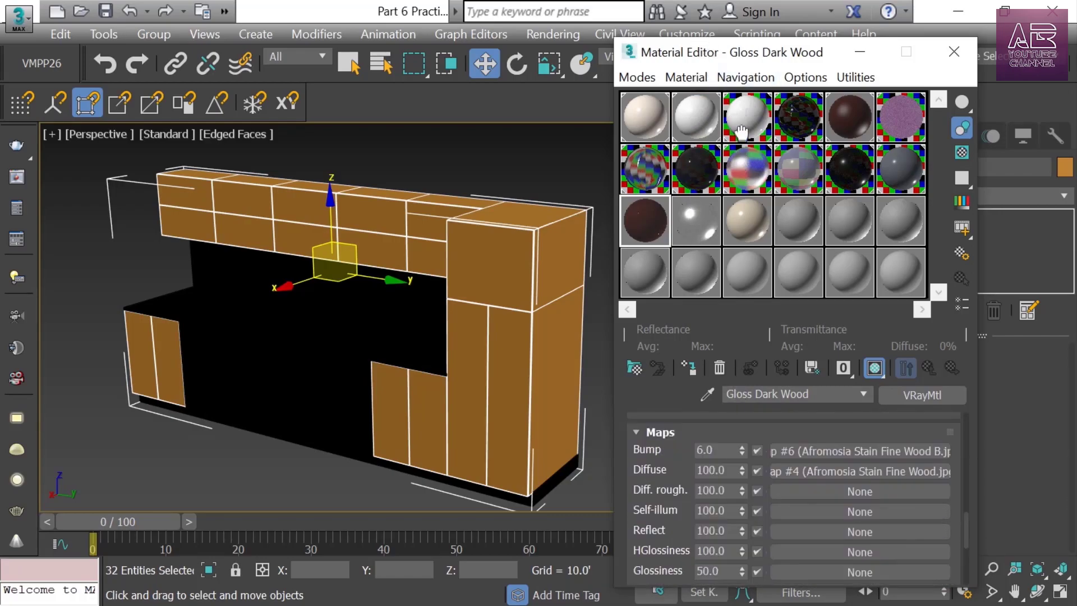
pyautogui.rightClick(850, 444)
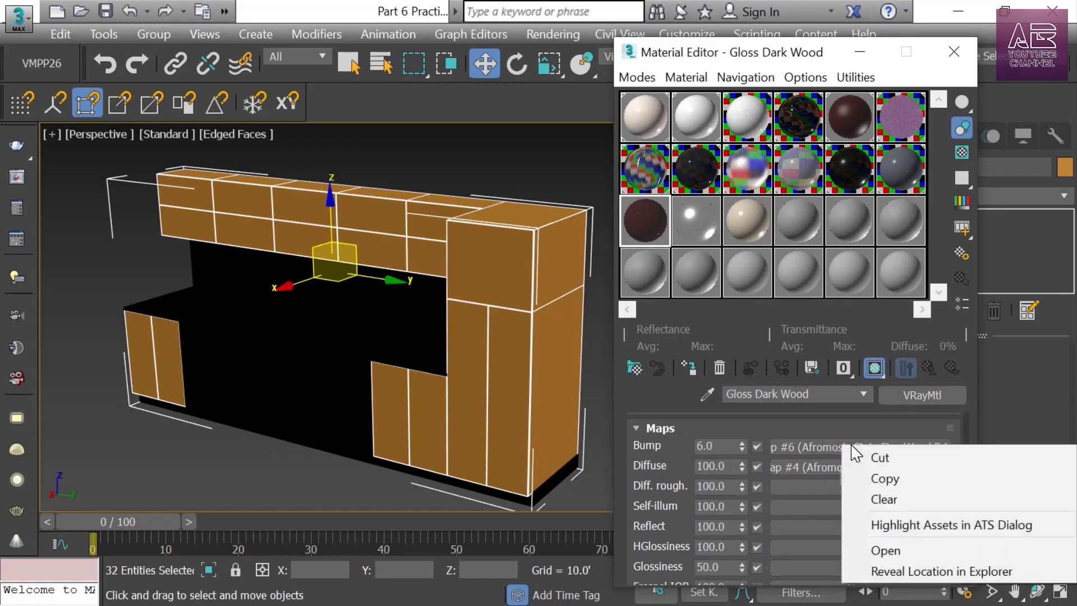
pyautogui.click(874, 501)
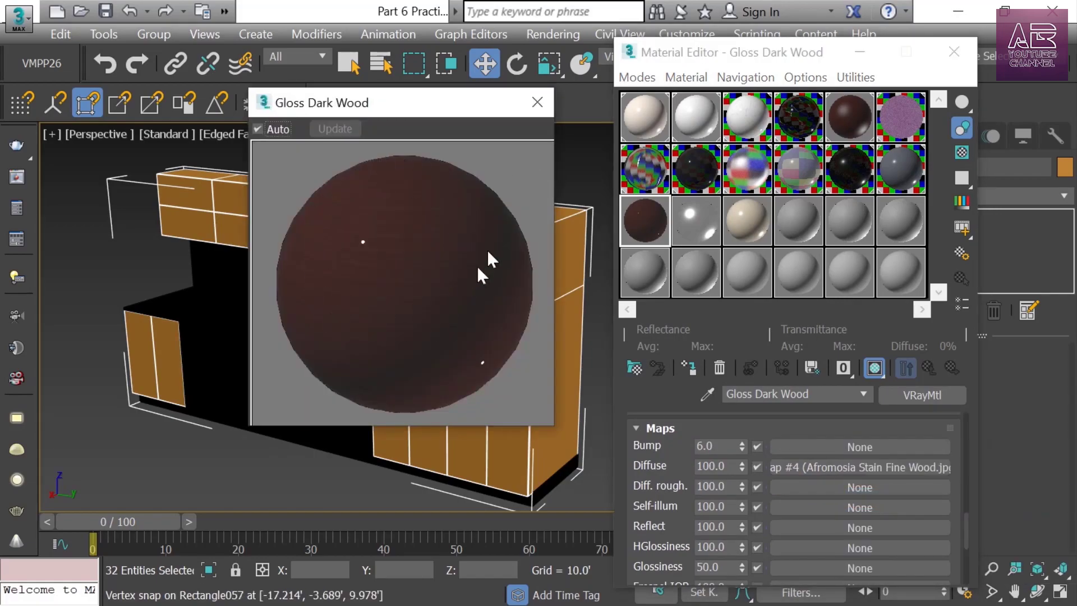
# Show the checkered background behind the Gloss Dark Wood sample and assign the material to the selected cabinet parts
pyautogui.click(962, 150)
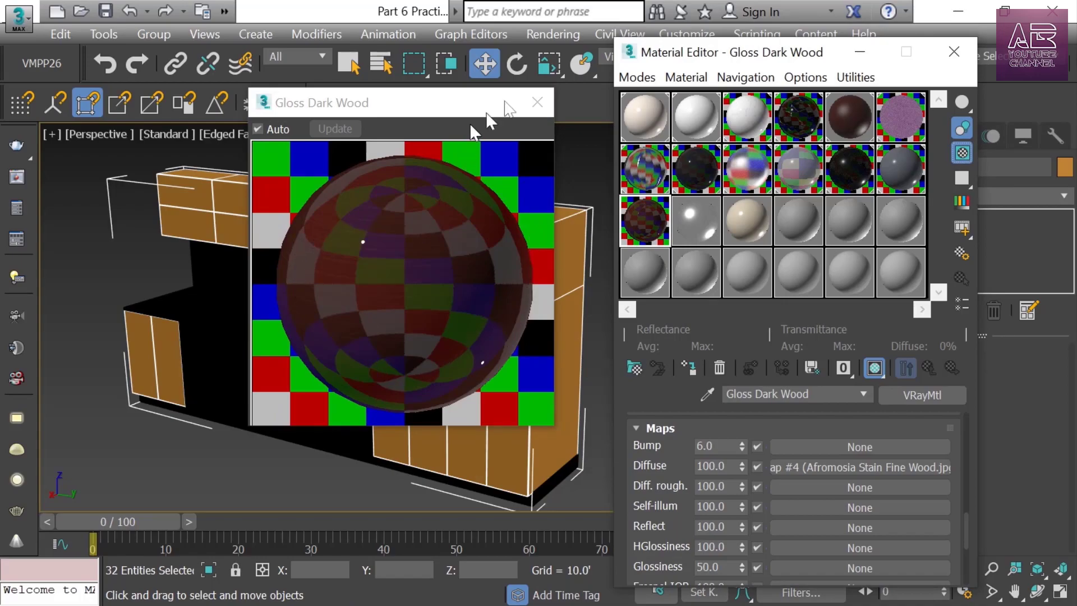
pyautogui.click(538, 102)
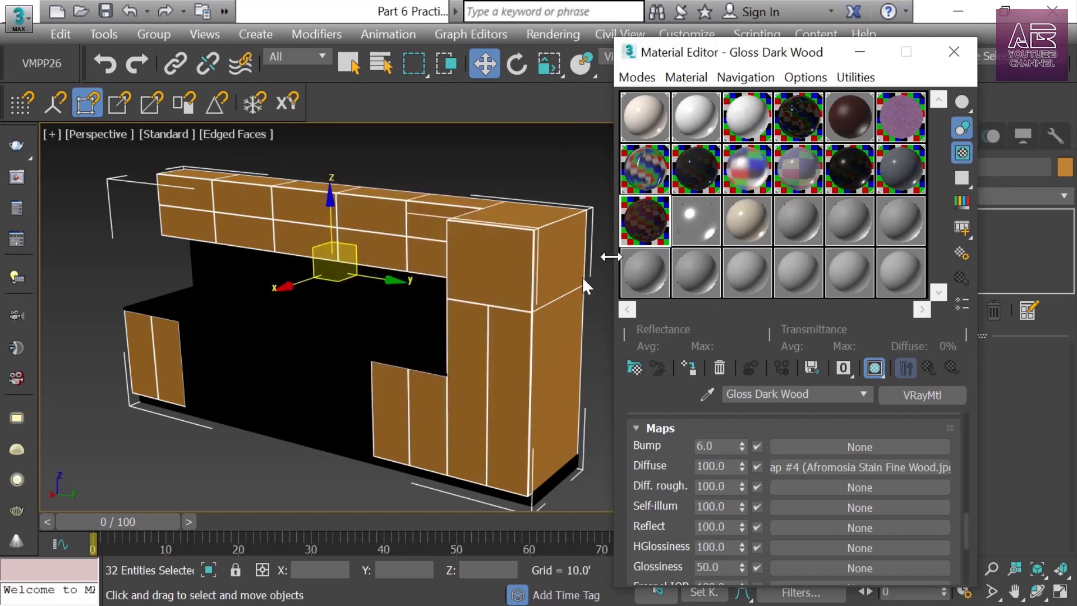
pyautogui.click(688, 366)
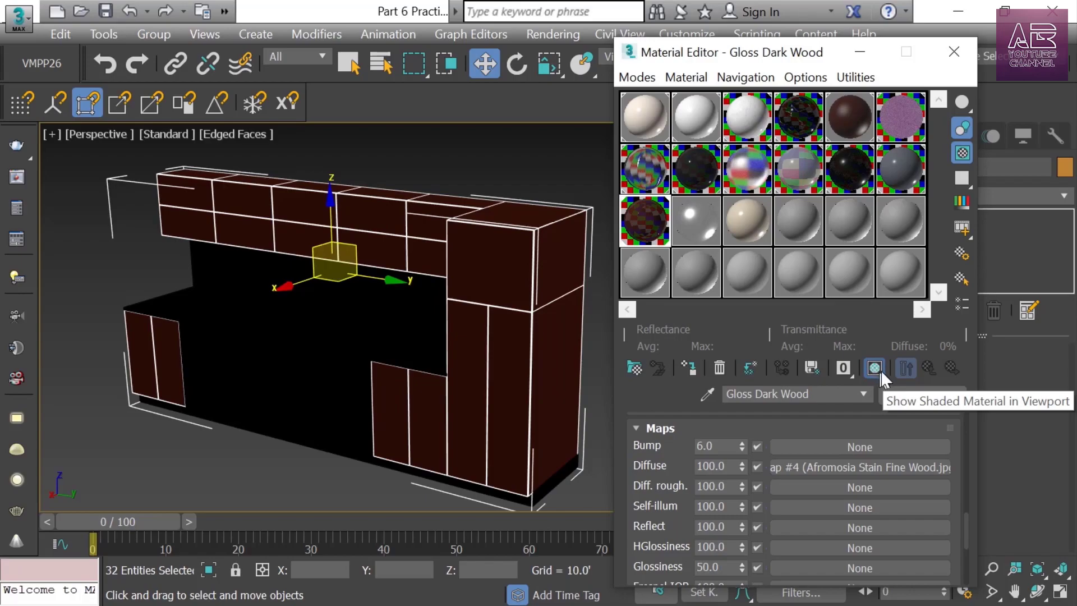
pyautogui.click(954, 52)
# Examine the dark wood material up close on the wall and tall cabinet fronts
pyautogui.keyDown('alt'); pyautogui.moveTo(555, 365); pyautogui.dragTo(529, 372, button='middle'); pyautogui.keyUp('alt')
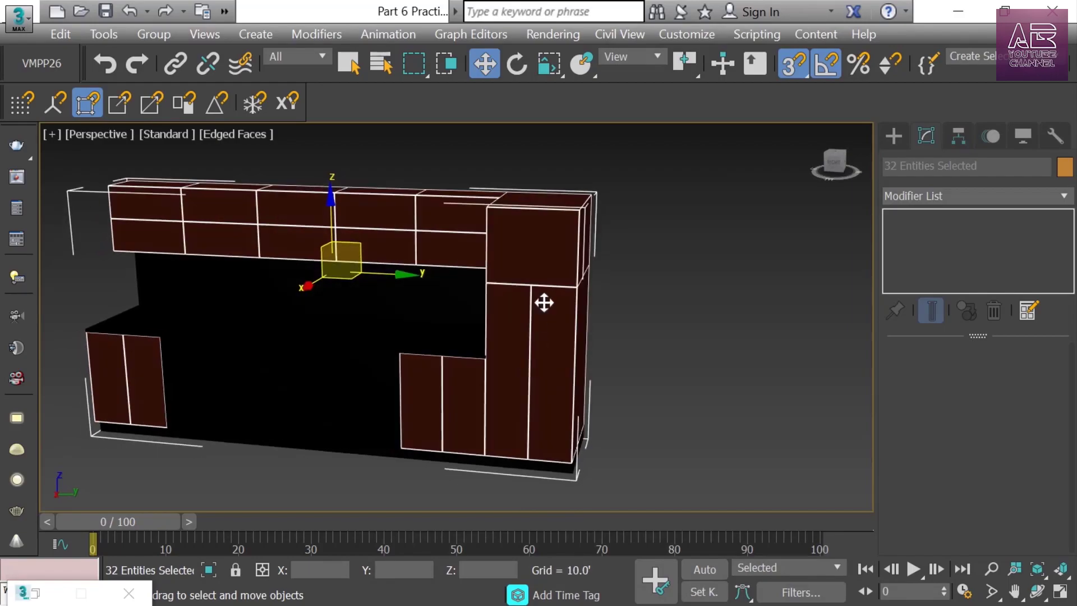
pyautogui.scroll(4, 543, 303)
pyautogui.scroll(6, 559, 250)
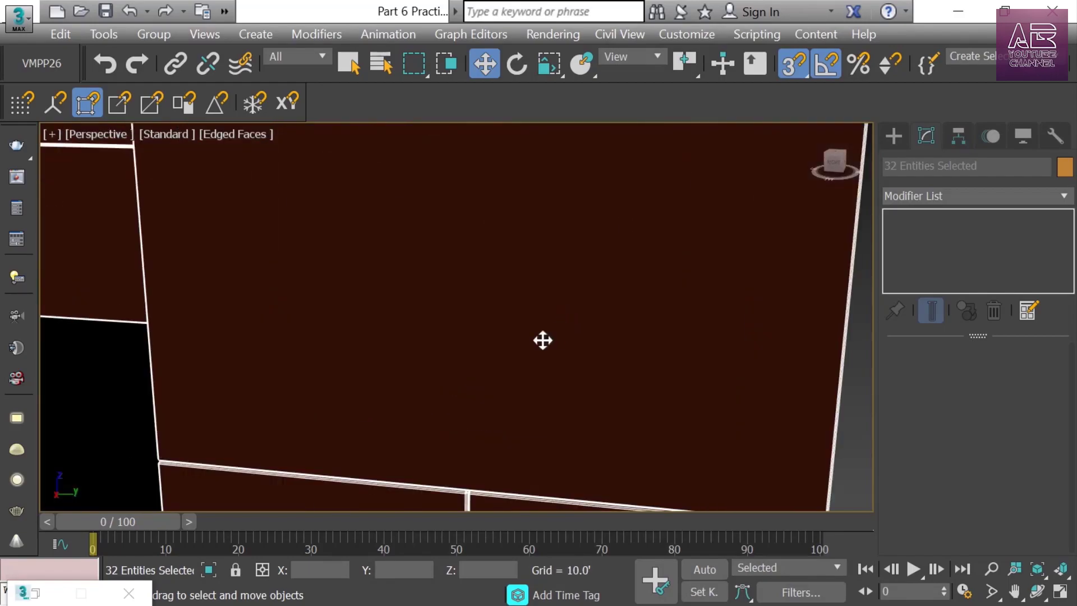
pyautogui.scroll(-6, 541, 339)
pyautogui.keyDown('alt'); pyautogui.moveTo(553, 348); pyautogui.dragTo(584, 335, button='middle'); pyautogui.keyUp('alt')
pyautogui.scroll(5, 510, 303)
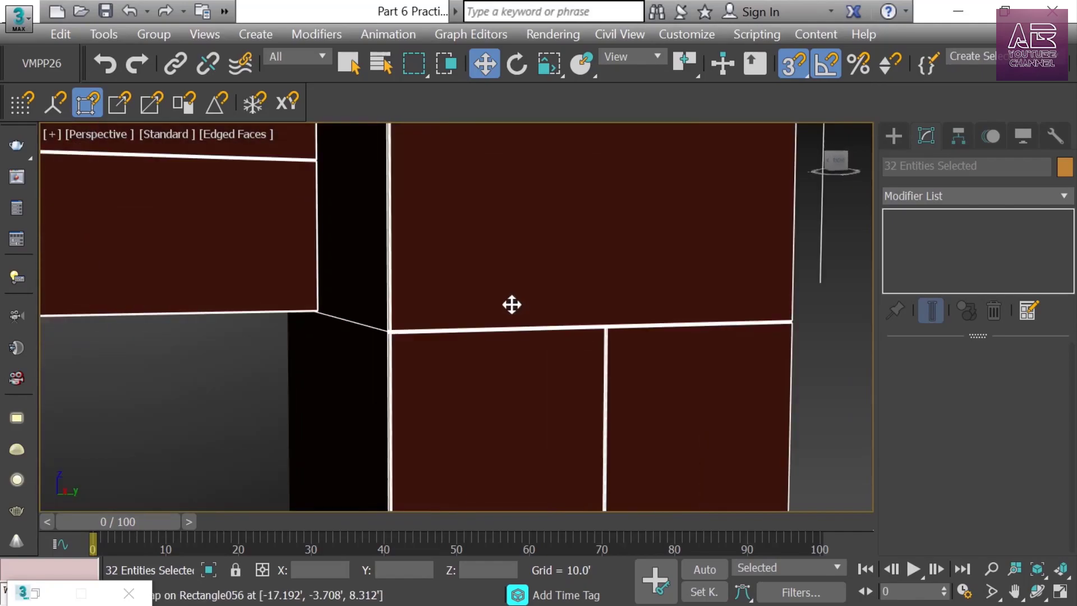
pyautogui.scroll(-6, 539, 315)
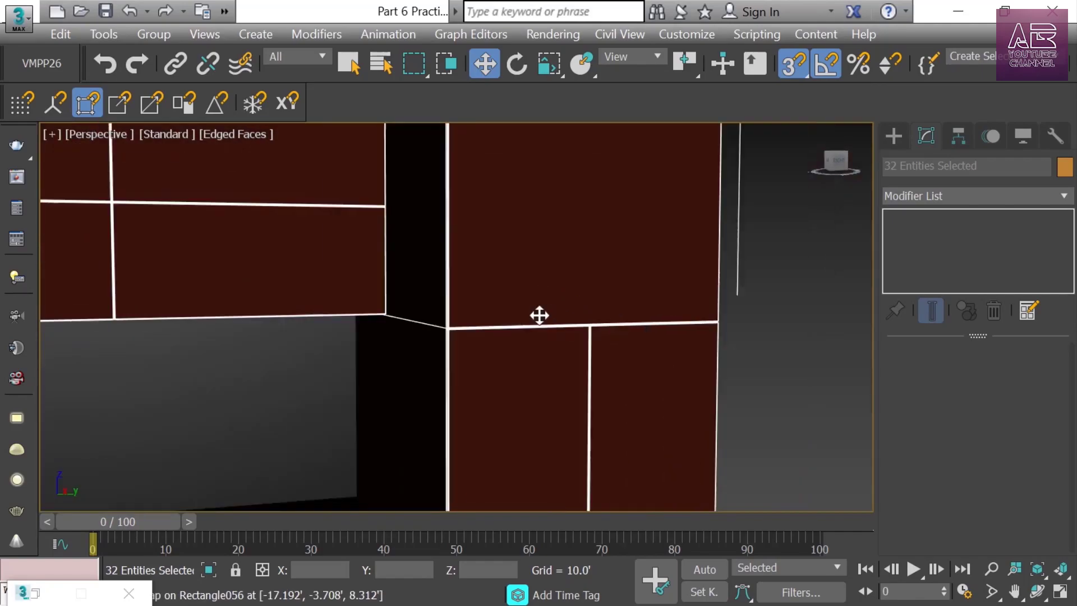
pyautogui.scroll(4, 639, 262)
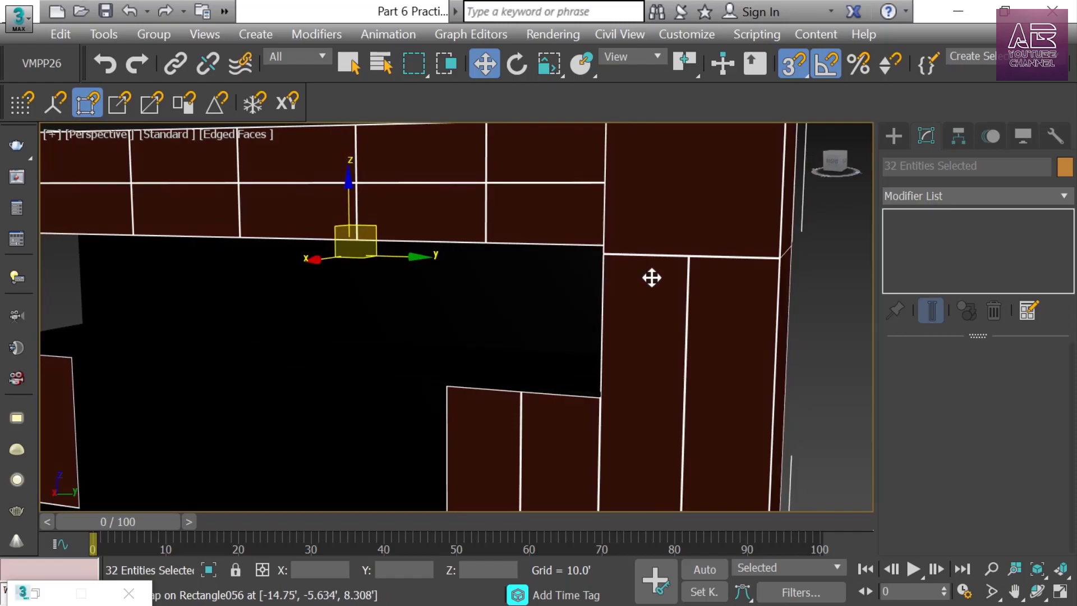
pyautogui.press('z')
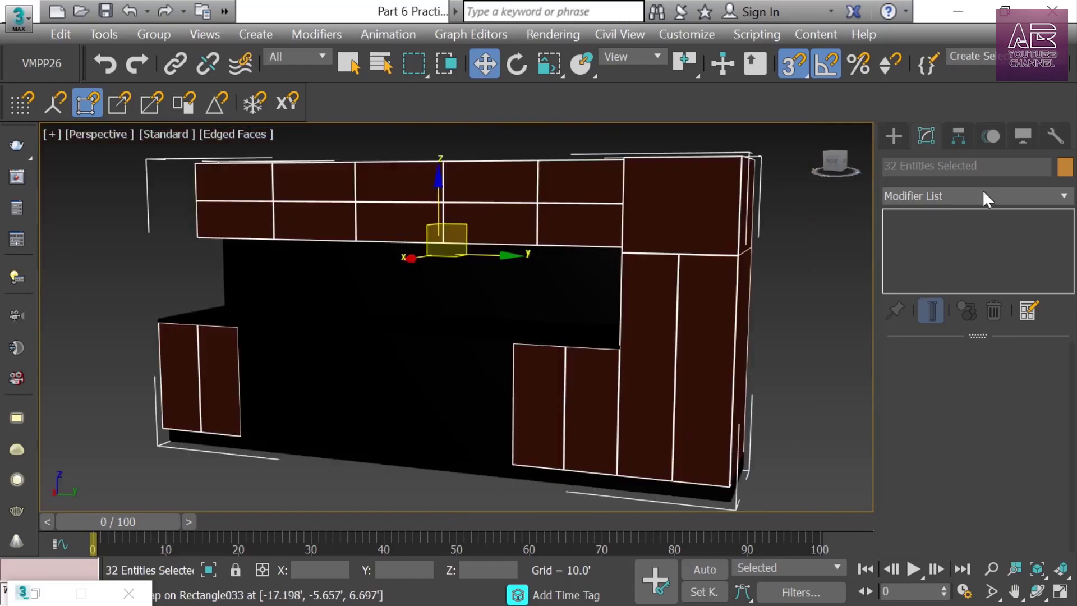
pyautogui.click(984, 193)
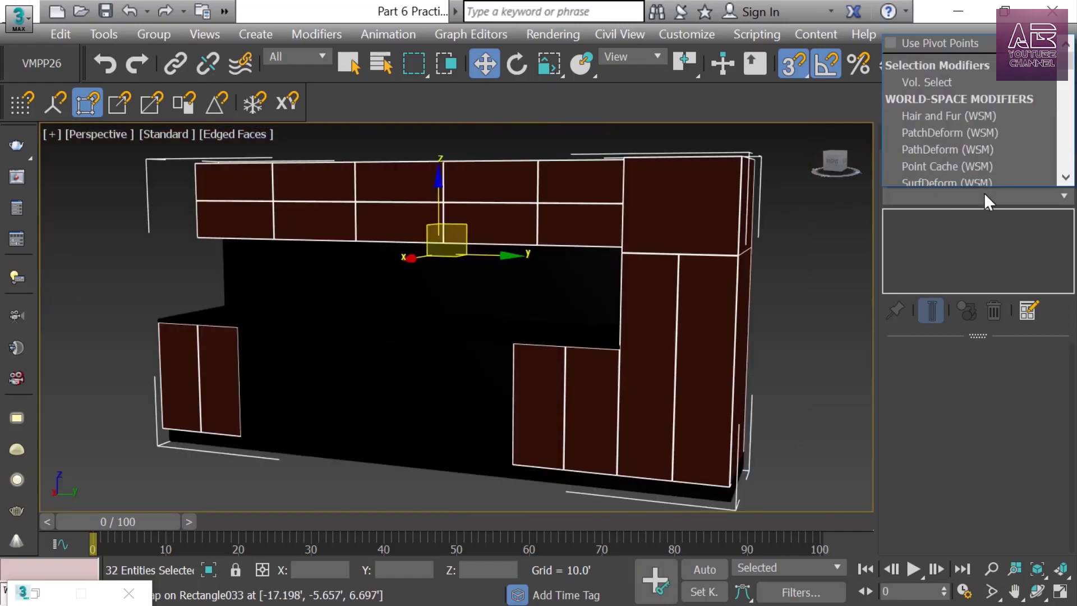
pyautogui.click(984, 193)
pyautogui.click(895, 136)
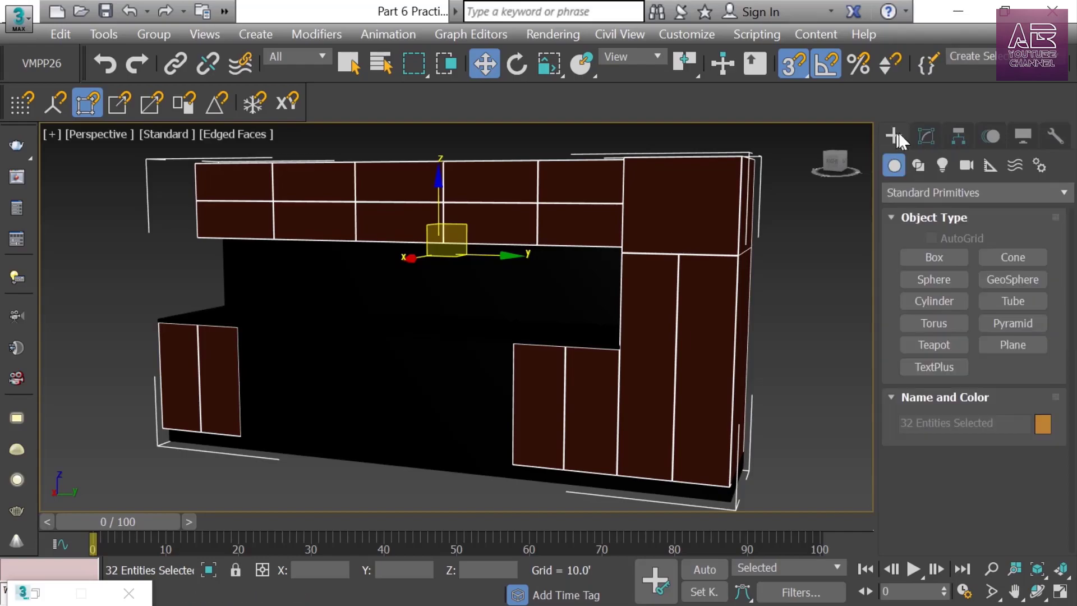
pyautogui.click(926, 133)
pyautogui.click(938, 194)
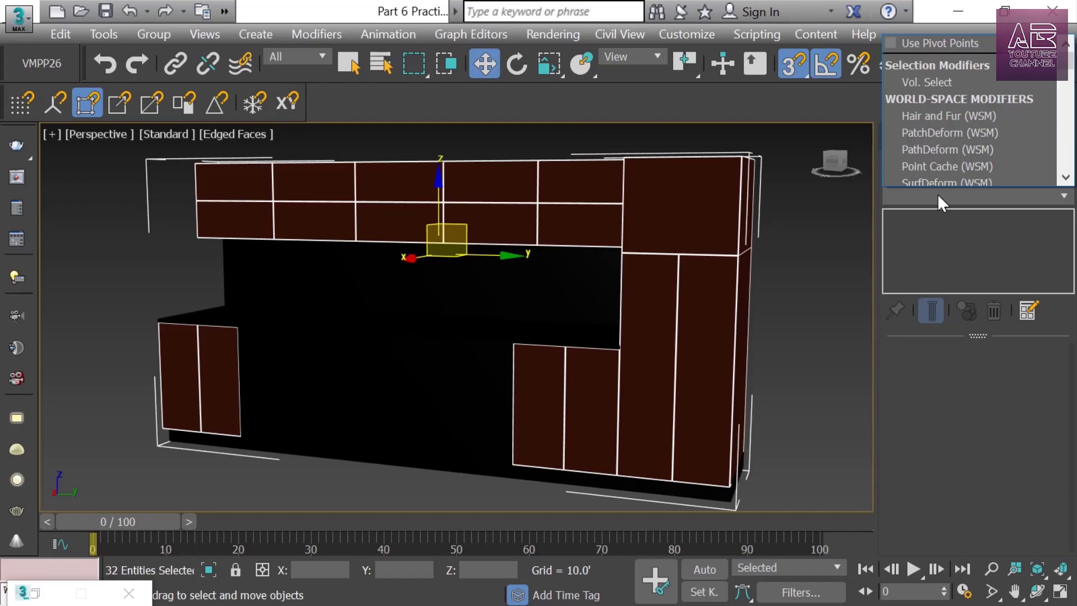
pyautogui.scroll(-15, 978, 120)
pyautogui.scroll(-10, 980, 124)
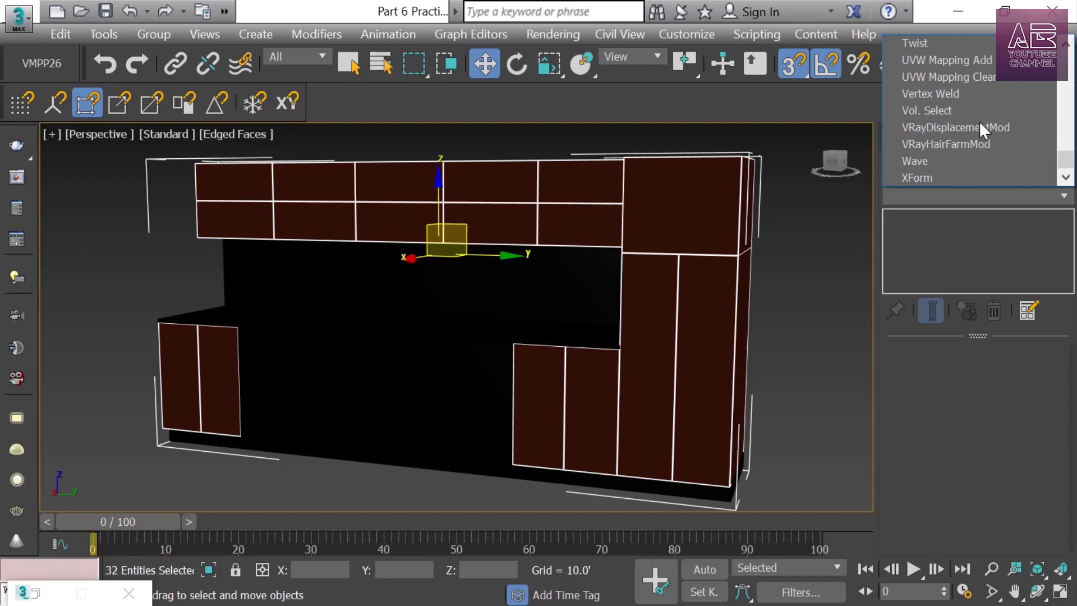
pyautogui.press('u')
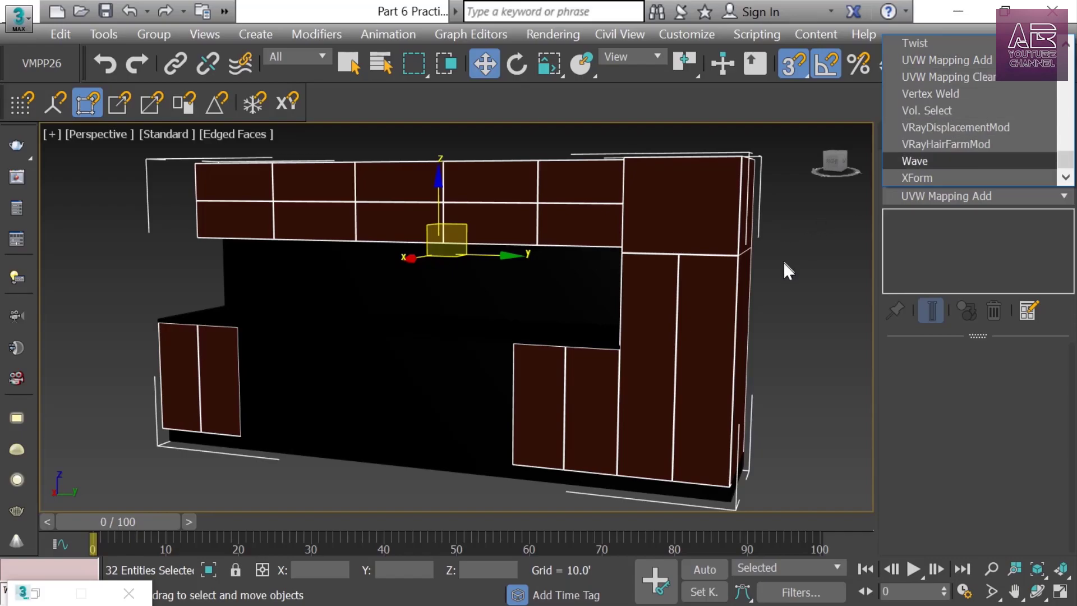
pyautogui.click(729, 275)
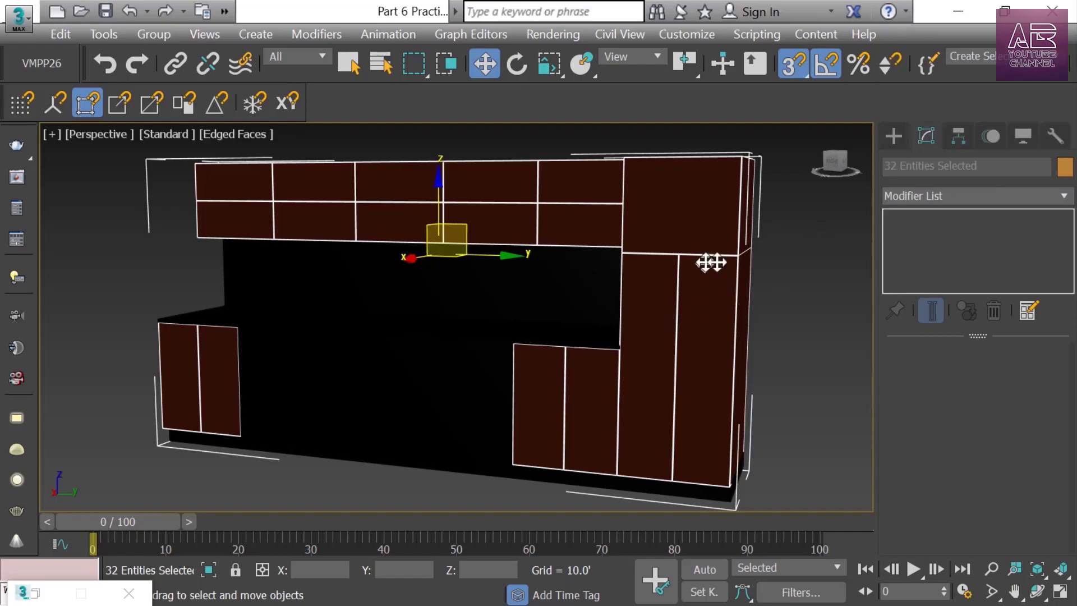
# Remove the group's bounding bracket at the tall unit's upper rear corner from the selection, keeping only the cabinet parts selected
pyautogui.keyDown('alt'); pyautogui.moveTo(694, 272); pyautogui.dragTo(676, 274, button='middle'); pyautogui.keyUp('alt')
pyautogui.moveTo(756, 220); pyautogui.dragTo(696, 269, button='middle')
pyautogui.scroll(4, 695, 266)
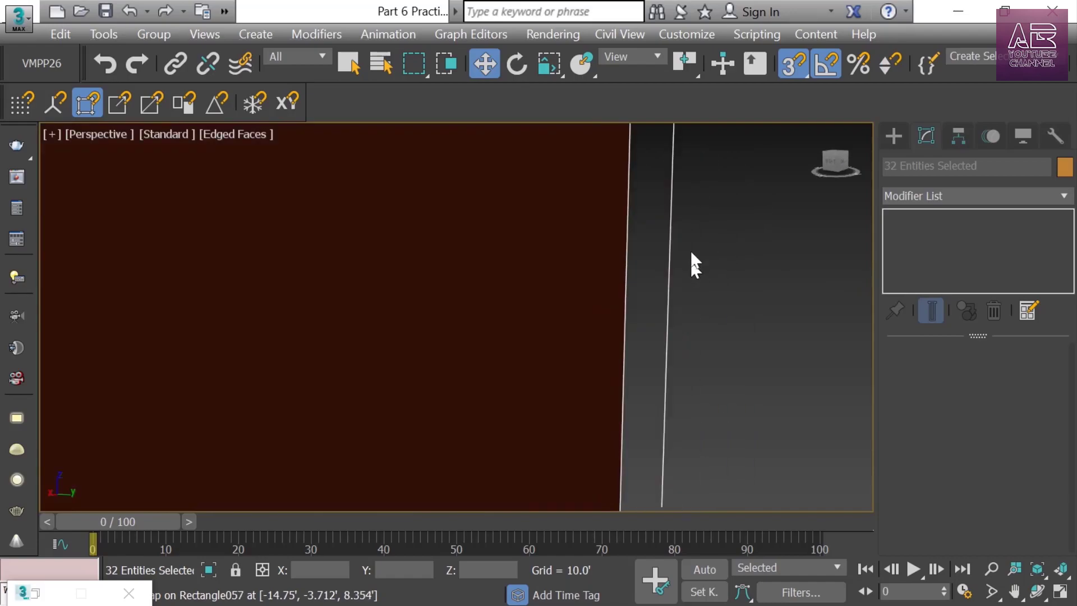
pyautogui.scroll(-2, 688, 234)
pyautogui.scroll(-2, 680, 178)
pyautogui.keyDown('alt'); pyautogui.moveTo(757, 241); pyautogui.dragTo(794, 276, button='middle'); pyautogui.keyUp('alt')
pyautogui.scroll(2, 683, 191)
pyautogui.scroll(2, 701, 192)
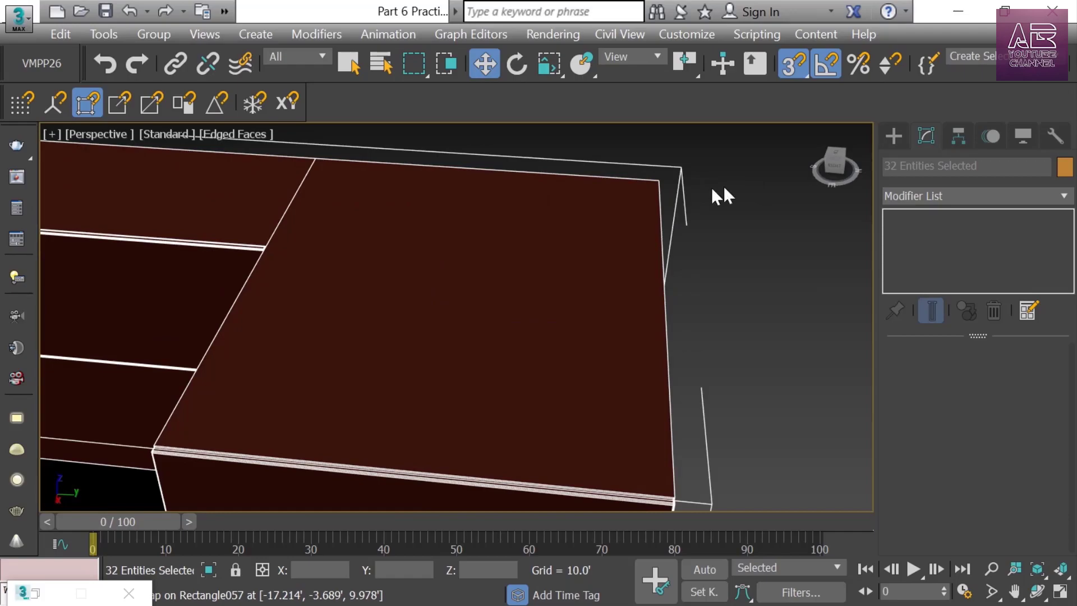
pyautogui.scroll(-3, 708, 210)
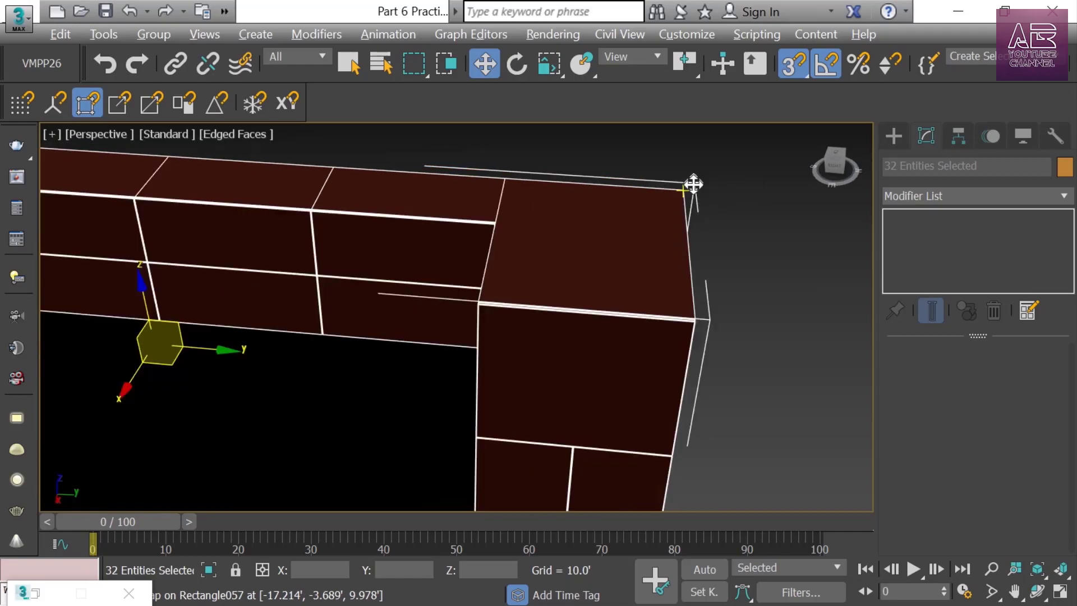
pyautogui.keyDown('alt'); pyautogui.click(694, 181); pyautogui.keyUp('alt')
pyautogui.scroll(-3, 729, 193)
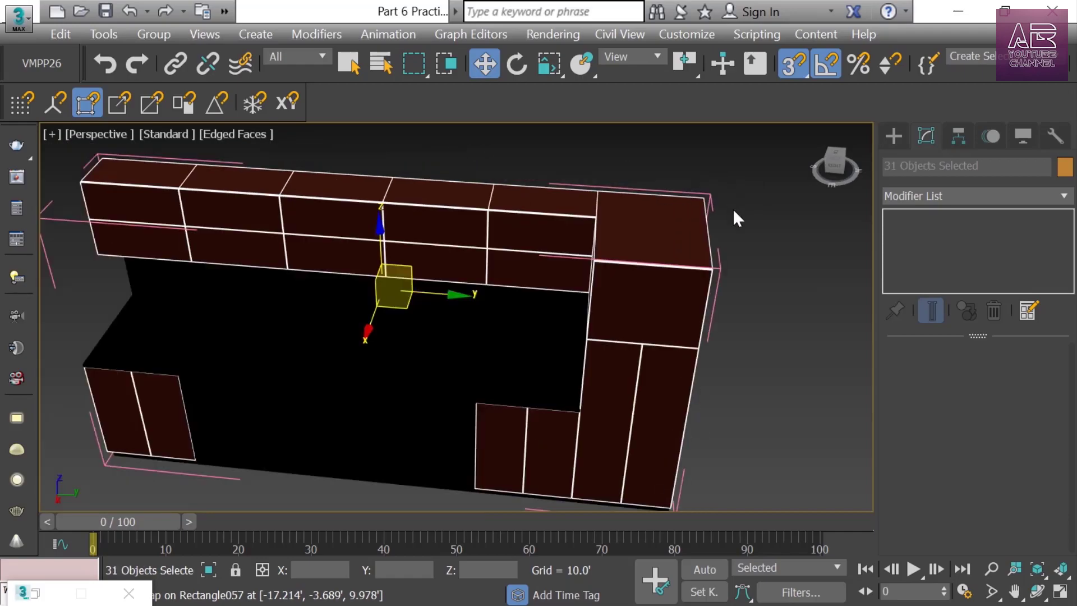
pyautogui.keyDown('alt'); pyautogui.moveTo(751, 275); pyautogui.dragTo(755, 254, button='middle'); pyautogui.keyUp('alt')
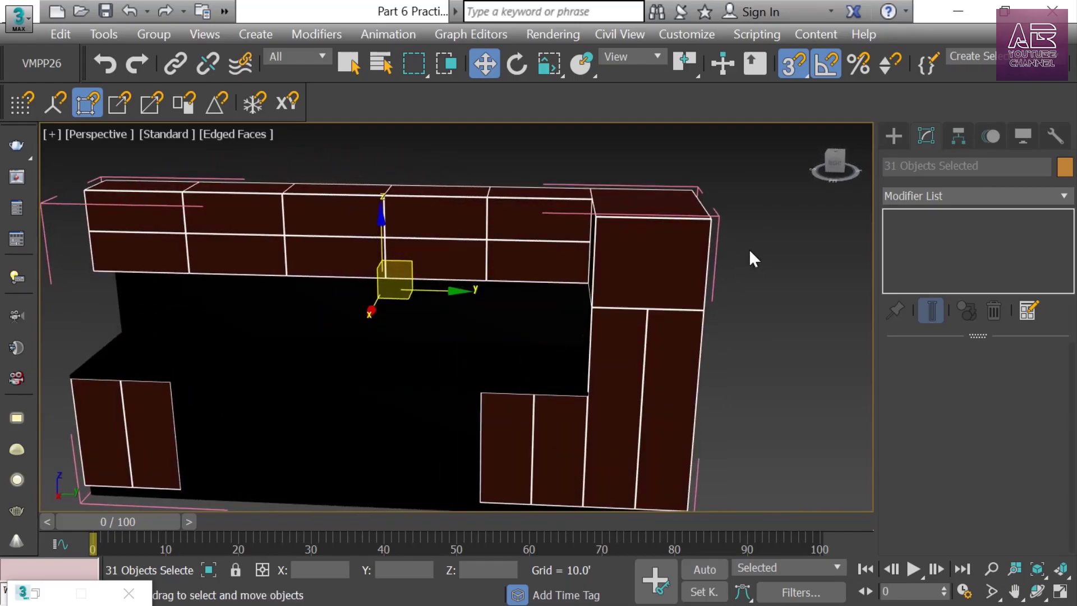
# Add a UVW Map modifier with Box mapping to the selected cabinet parts
pyautogui.click(941, 195)
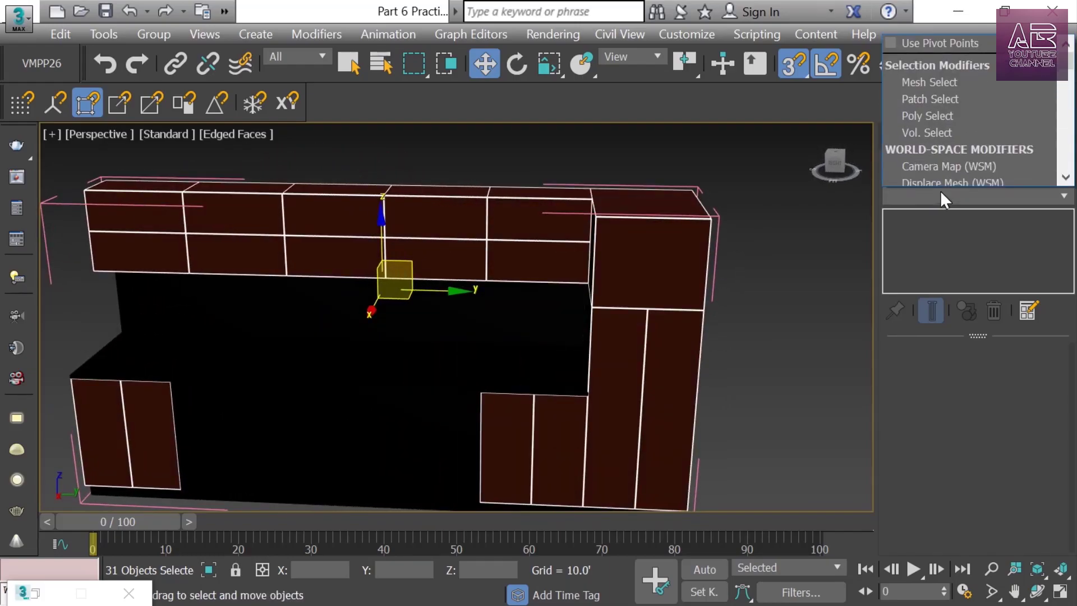
pyautogui.press('u')
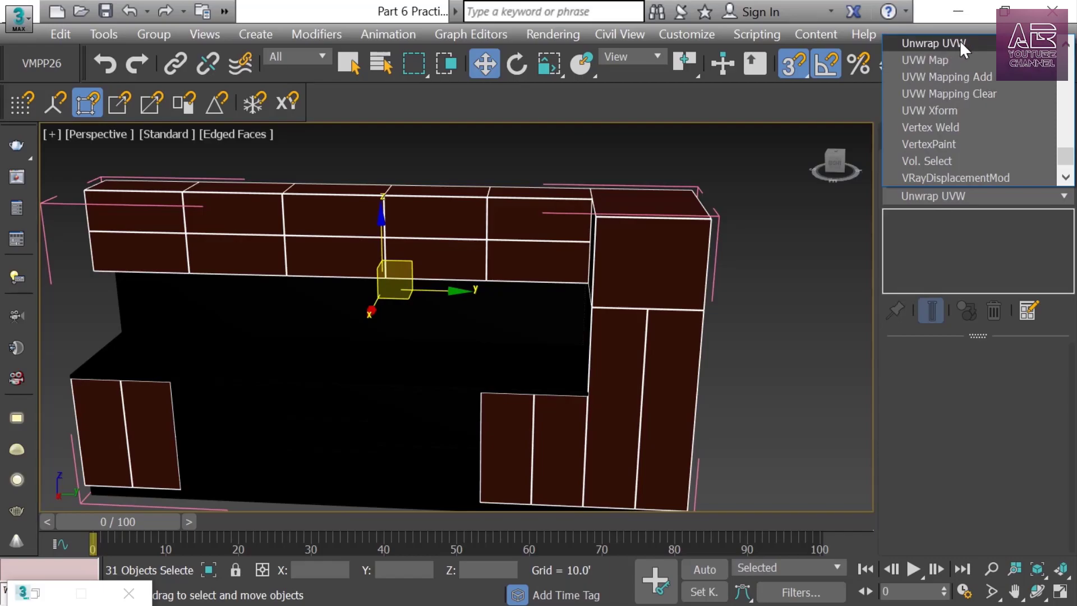
pyautogui.click(945, 66)
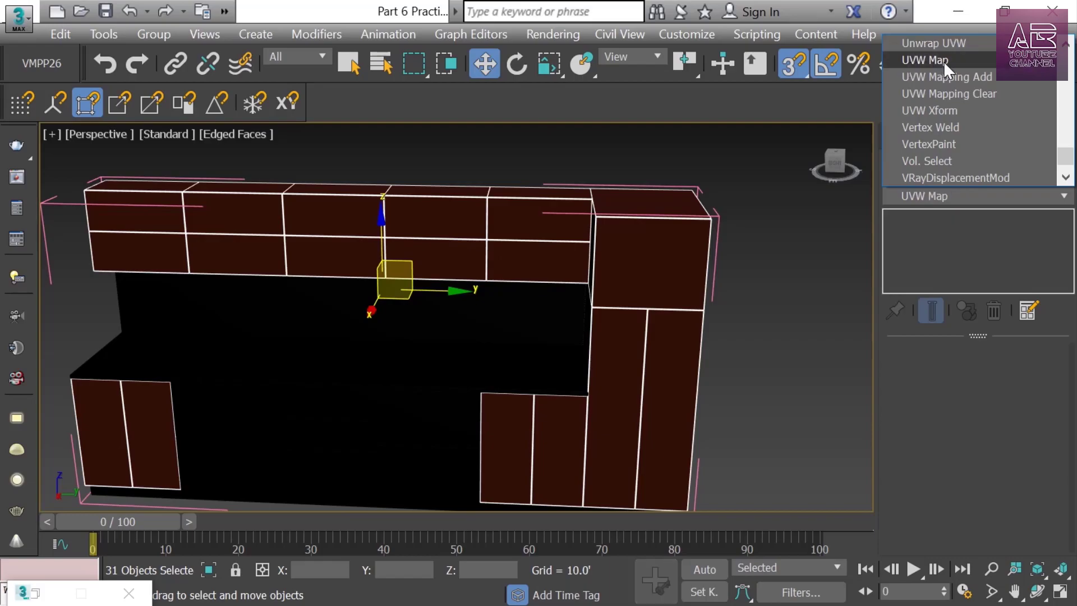
pyautogui.moveTo(916, 407); pyautogui.dragTo(920, 373)
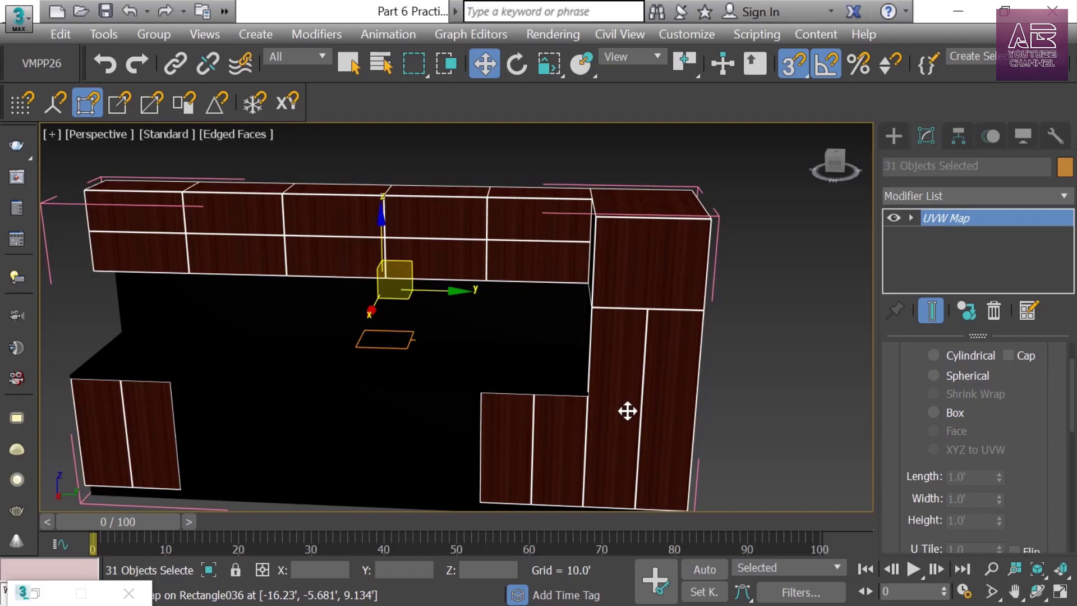
pyautogui.click(954, 411)
# Turn off Real-World Map Size for the cabinets' mapping and set its length, width and height to 12'
pyautogui.moveTo(909, 407); pyautogui.dragTo(914, 365)
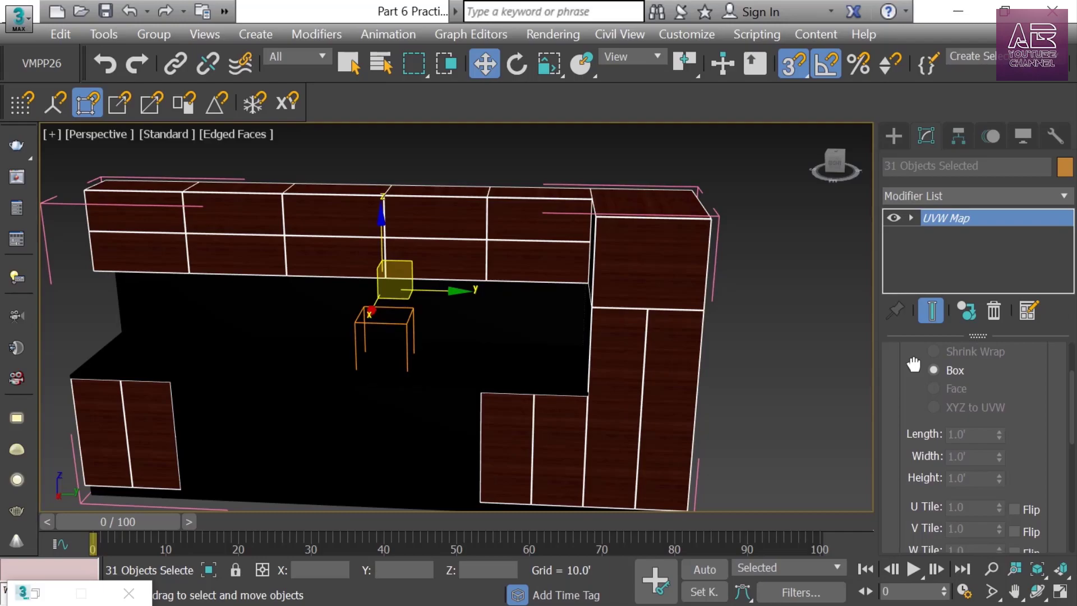
pyautogui.moveTo(914, 365); pyautogui.dragTo(921, 169)
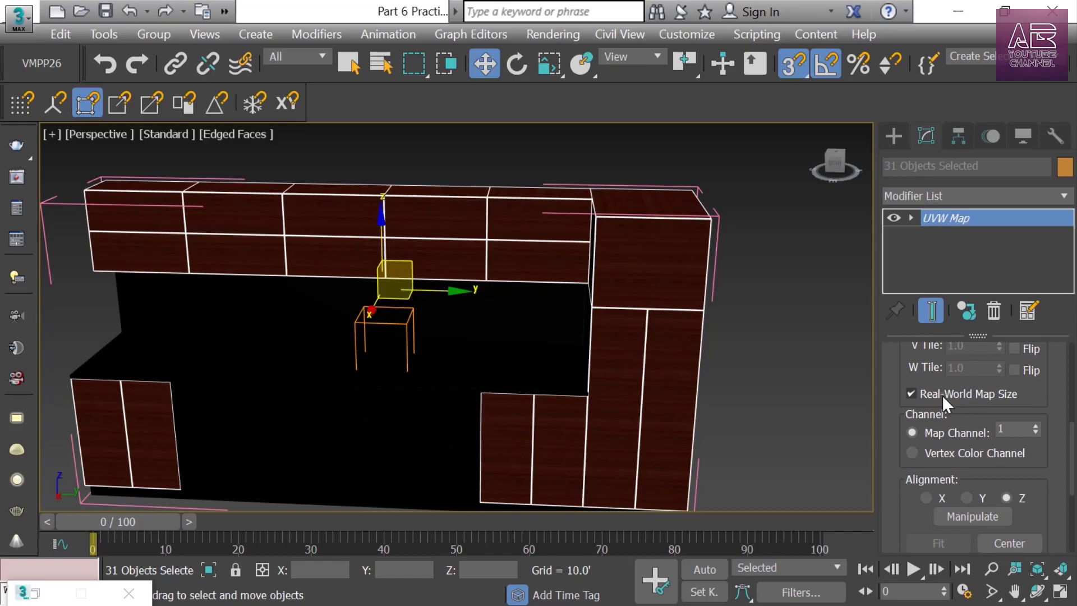
pyautogui.click(972, 395)
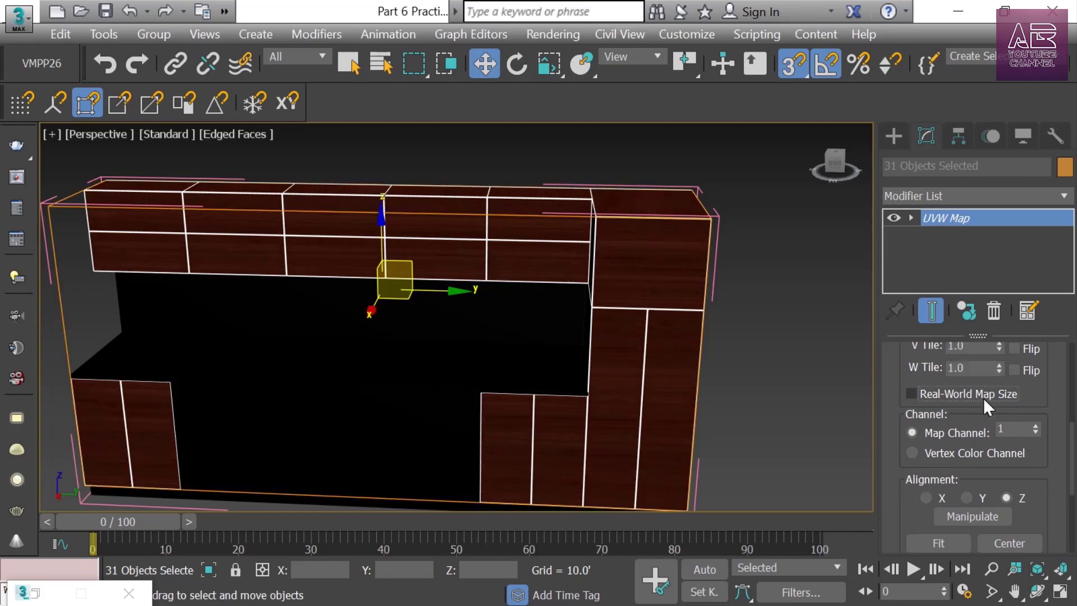
pyautogui.scroll(5, 1055, 387)
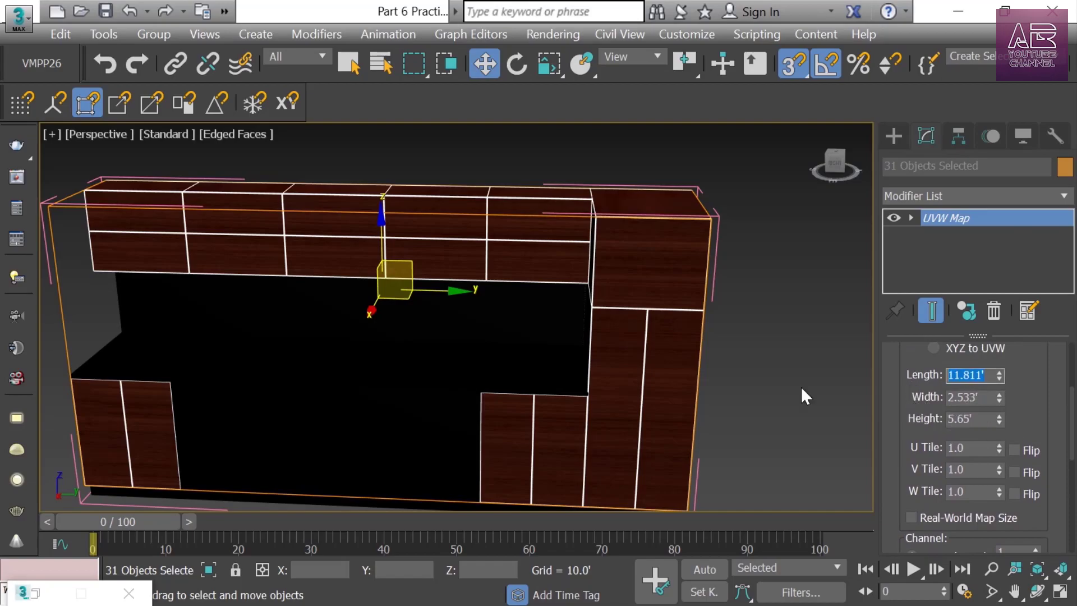
pyautogui.write('12')
pyautogui.press('Tab')
pyautogui.press('Tab')
pyautogui.press('Tab')
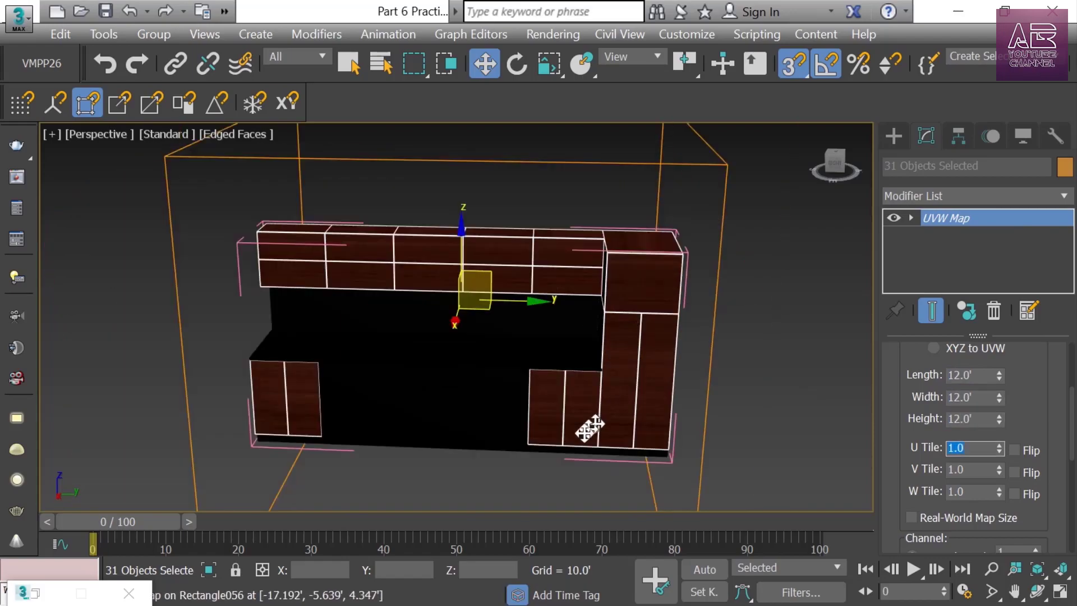
# Examine the wood grain's scale and direction on the tall and base cabinet doors
pyautogui.keyDown('alt'); pyautogui.moveTo(591, 421); pyautogui.dragTo(633, 409, button='middle'); pyautogui.keyUp('alt')
pyautogui.scroll(5, 447, 368)
pyautogui.scroll(2, 482, 333)
pyautogui.scroll(3, 482, 333)
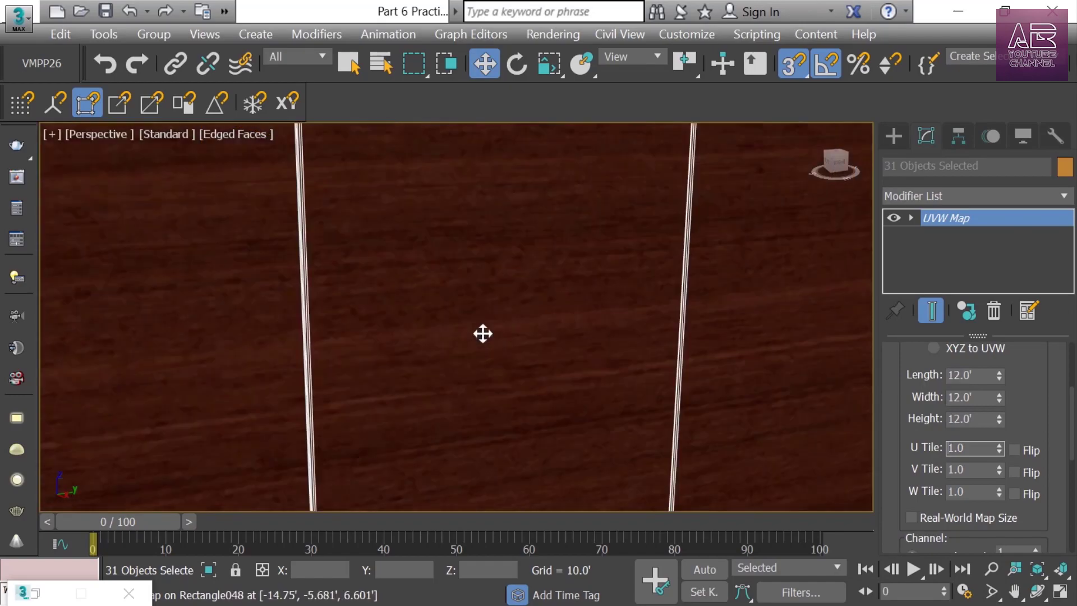
pyautogui.scroll(-6, 546, 317)
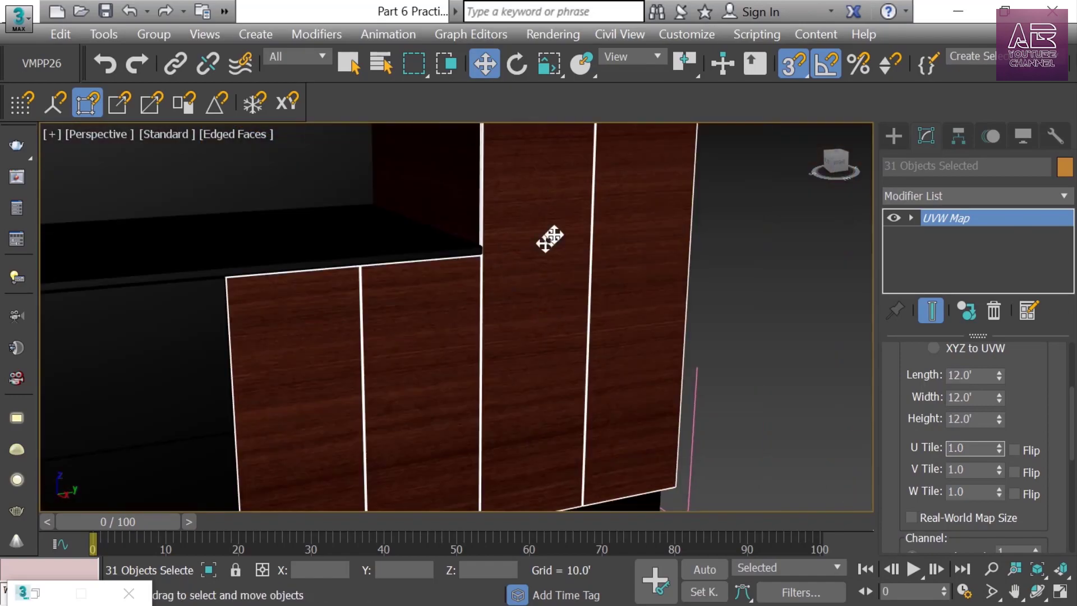
pyautogui.scroll(-8, 620, 298)
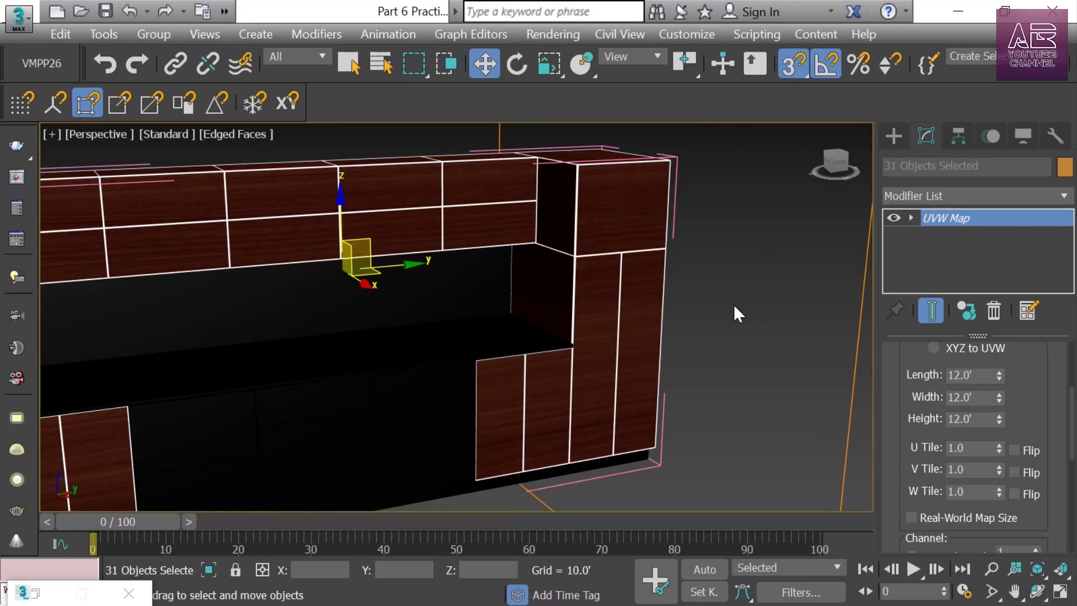
# Clear the selection and examine the wood grain on the upper cabinets, the base unit's end panel and the base doors
pyautogui.click(732, 304)
pyautogui.scroll(-3, 686, 318)
pyautogui.moveTo(760, 294); pyautogui.dragTo(348, 250, button='middle')
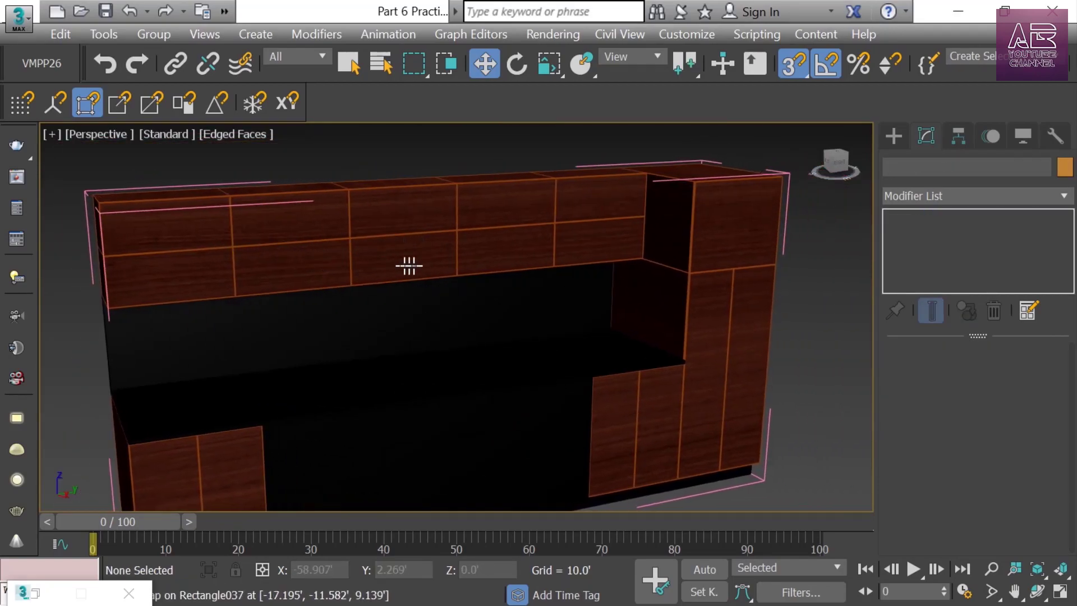
pyautogui.keyDown('alt'); pyautogui.moveTo(444, 253); pyautogui.dragTo(438, 293, button='middle'); pyautogui.keyUp('alt')
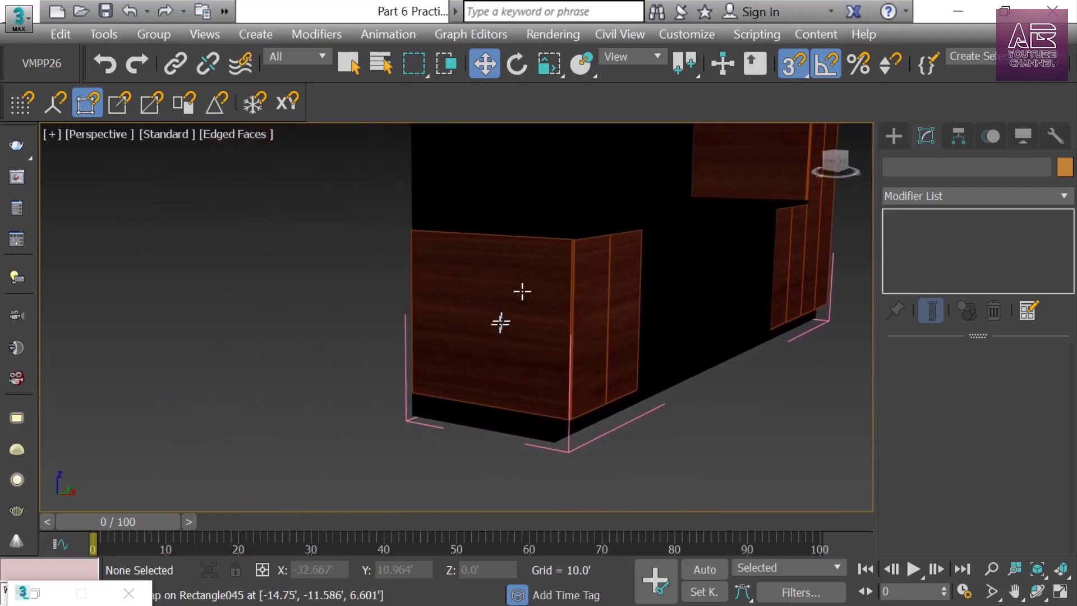
pyautogui.scroll(-3, 474, 319)
pyautogui.keyDown('alt'); pyautogui.moveTo(464, 377); pyautogui.dragTo(666, 344, button='middle'); pyautogui.keyUp('alt')
pyautogui.scroll(5, 574, 365)
pyautogui.scroll(-3, 596, 370)
pyautogui.keyDown('alt'); pyautogui.moveTo(473, 375); pyautogui.dragTo(601, 385, button='middle'); pyautogui.keyUp('alt')
pyautogui.scroll(-5, 469, 423)
pyautogui.keyDown('alt'); pyautogui.moveTo(469, 423); pyautogui.dragTo(440, 368, button='middle'); pyautogui.keyUp('alt')
pyautogui.scroll(5, 301, 414)
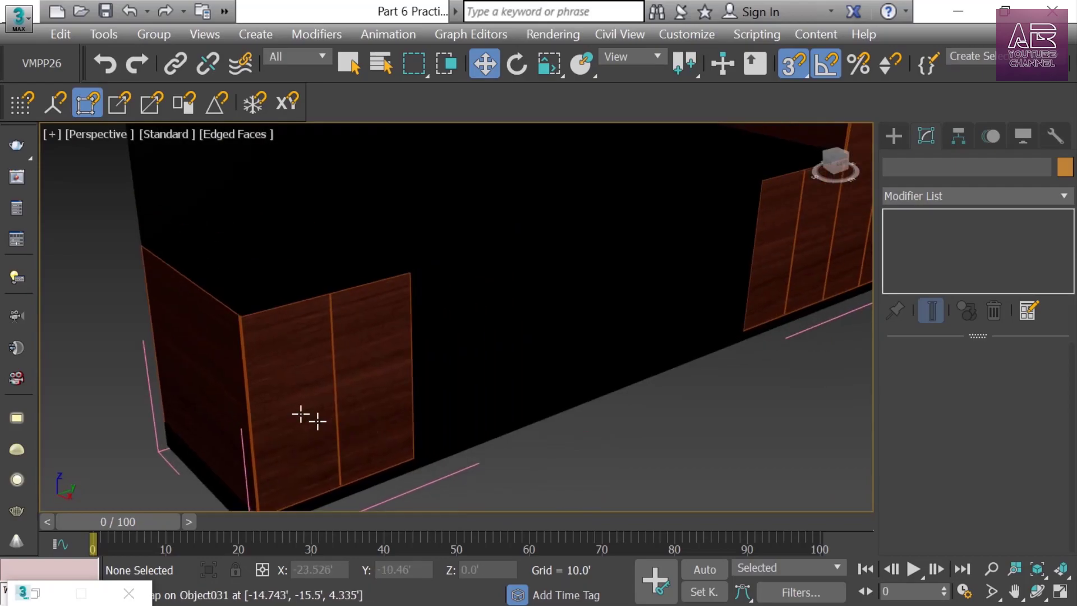
# Select the two base doors at each end of the kitchen together with the two tall unit doors
pyautogui.click(277, 389)
pyautogui.keyDown('ctrl'); pyautogui.click(356, 378); pyautogui.keyUp('ctrl')
pyautogui.keyDown('alt'); pyautogui.moveTo(356, 378); pyautogui.dragTo(361, 318, button='middle'); pyautogui.keyUp('alt')
pyautogui.keyDown('ctrl'); pyautogui.click(358, 313); pyautogui.keyUp('ctrl')
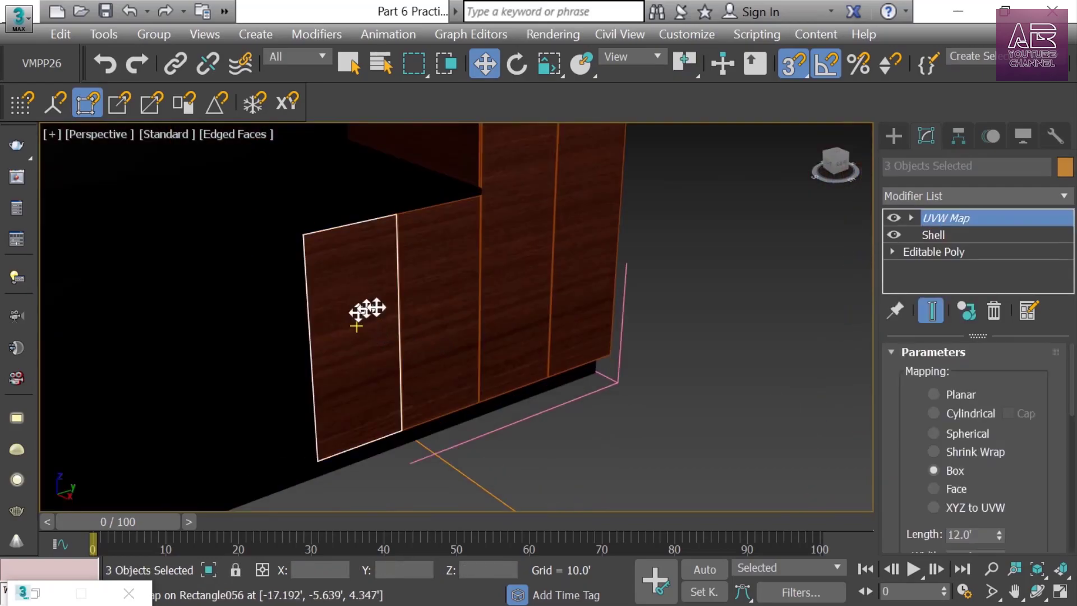
pyautogui.keyDown('ctrl'); pyautogui.click(430, 291); pyautogui.keyUp('ctrl')
pyautogui.keyDown('ctrl'); pyautogui.click(529, 284); pyautogui.keyUp('ctrl')
pyautogui.keyDown('ctrl'); pyautogui.click(579, 260); pyautogui.keyUp('ctrl')
pyautogui.scroll(-4, 523, 403)
pyautogui.scroll(-3, 524, 405)
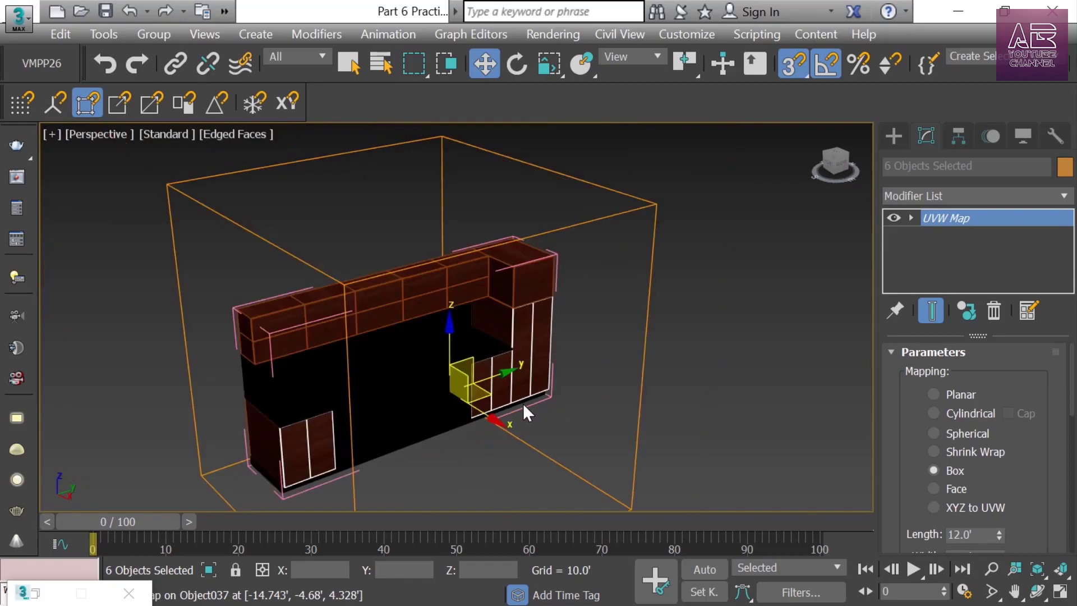
# Add the tall unit's upper door to the selected door fronts
pyautogui.scroll(6, 423, 404)
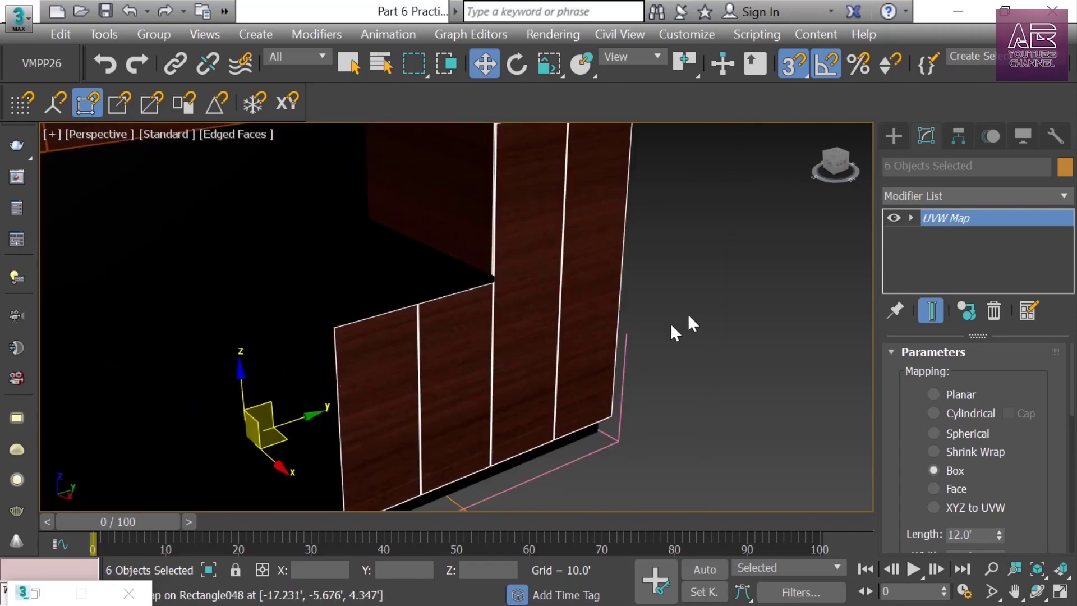
pyautogui.scroll(-3, 553, 373)
pyautogui.scroll(3, 502, 378)
pyautogui.keyDown('ctrl'); pyautogui.click(503, 378); pyautogui.keyUp('ctrl')
pyautogui.moveTo(503, 377); pyautogui.dragTo(690, 219, button='middle')
pyautogui.scroll(-4, 519, 351)
pyautogui.scroll(3, 563, 336)
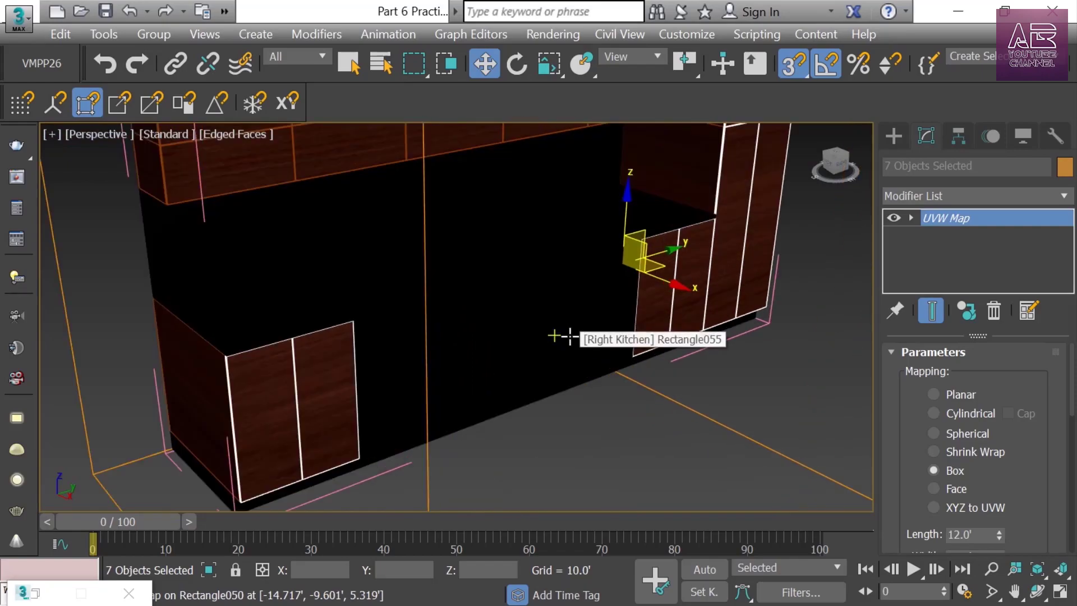
# Try Y alignment for the shared UVW mapping on the doors and upper cabinets, and restore Z alignment
pyautogui.moveTo(910, 425); pyautogui.dragTo(922, 127)
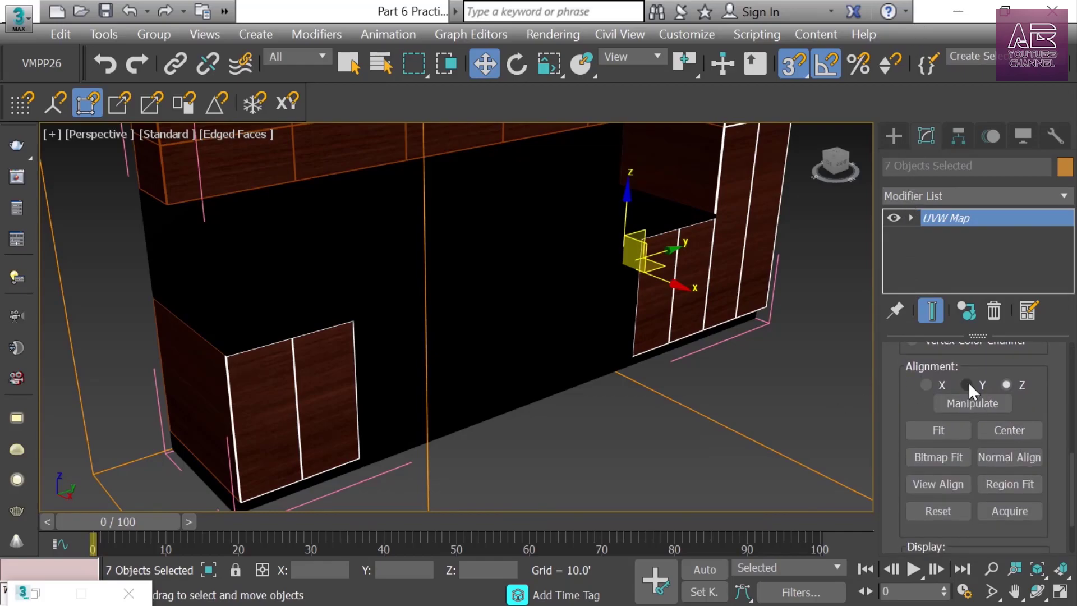
pyautogui.click(966, 385)
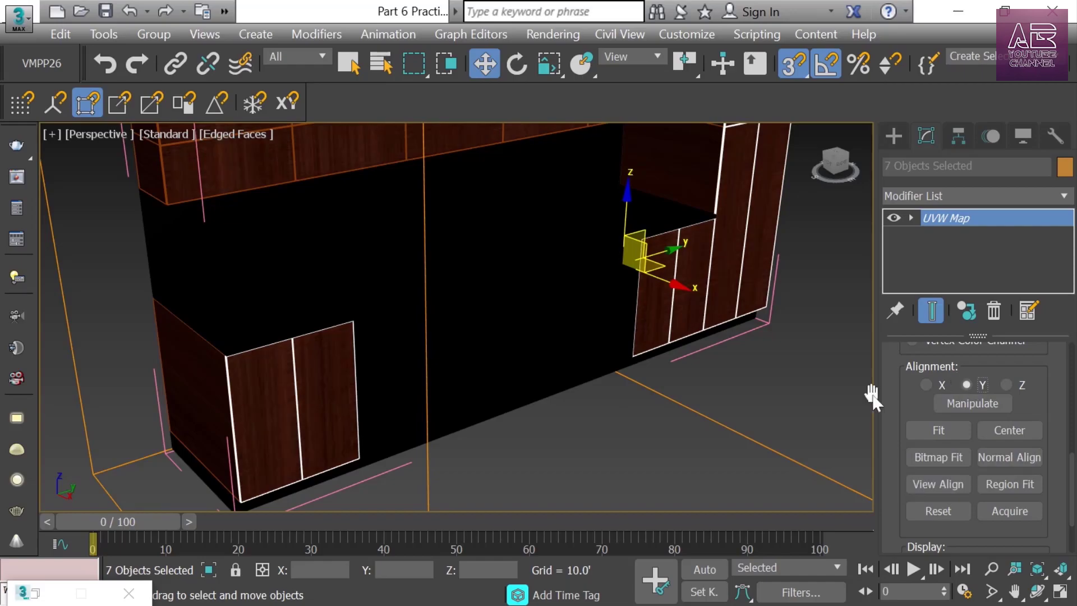
pyautogui.moveTo(394, 289); pyautogui.dragTo(448, 327, button='middle')
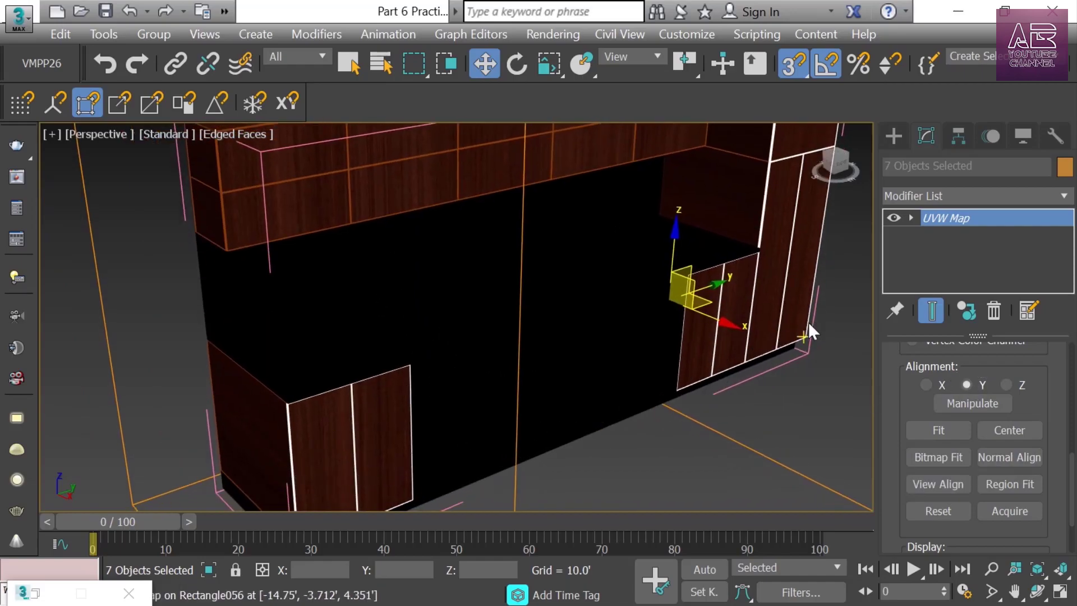
pyautogui.moveTo(477, 247); pyautogui.dragTo(464, 335, button='middle')
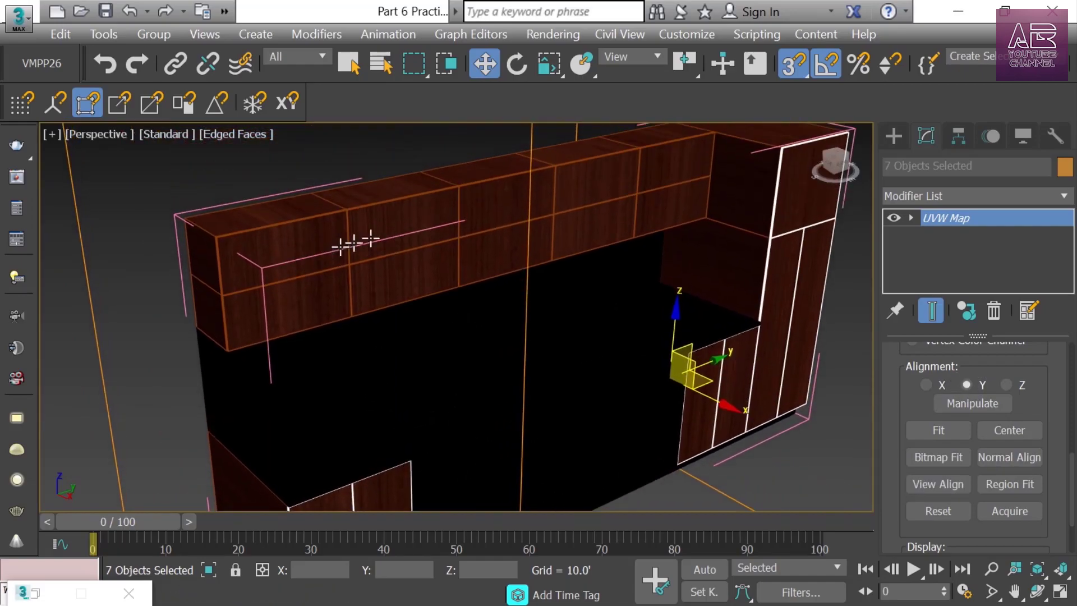
pyautogui.click(1007, 385)
pyautogui.moveTo(549, 412); pyautogui.dragTo(549, 379, button='middle')
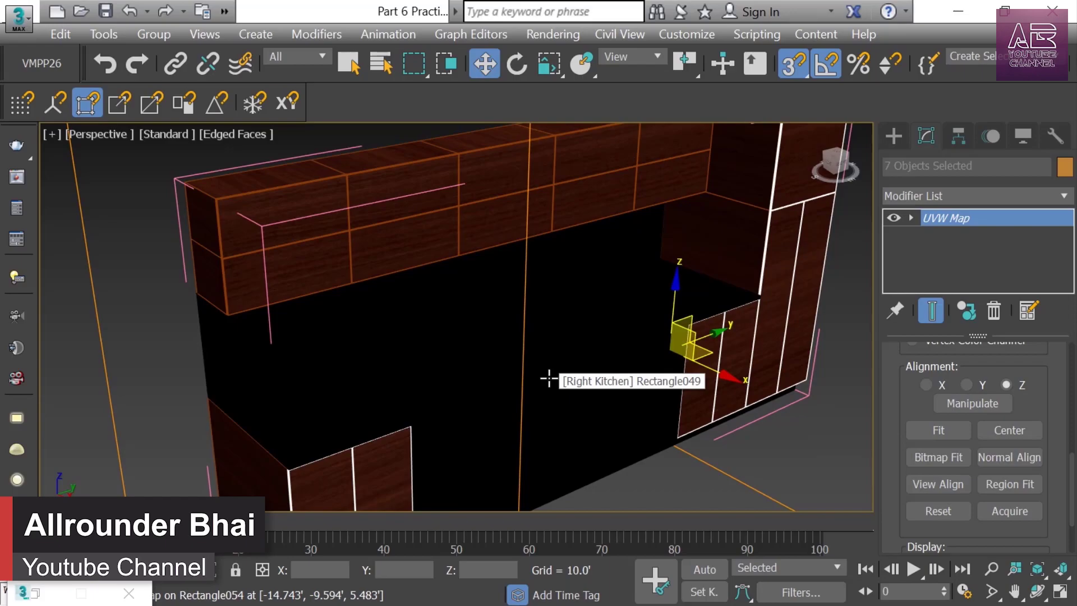
pyautogui.moveTo(553, 378); pyautogui.dragTo(779, 385, button='middle')
pyautogui.moveTo(784, 331); pyautogui.dragTo(766, 349, button='middle')
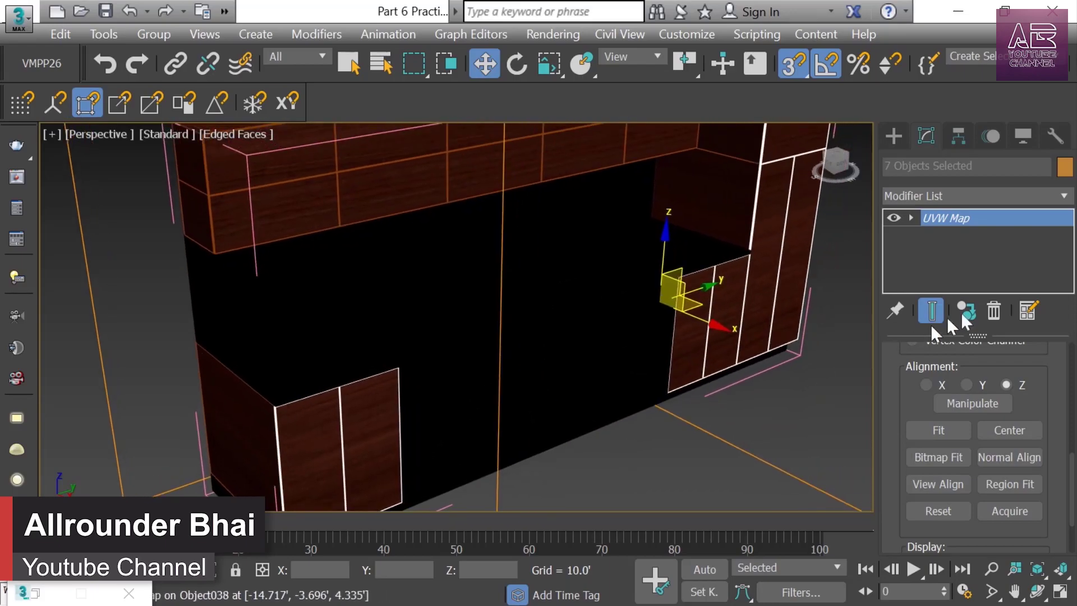
# Replace the shared UVW Map on the seven selected doors with a new UVW Map modifier using Box mapping
pyautogui.click(994, 310)
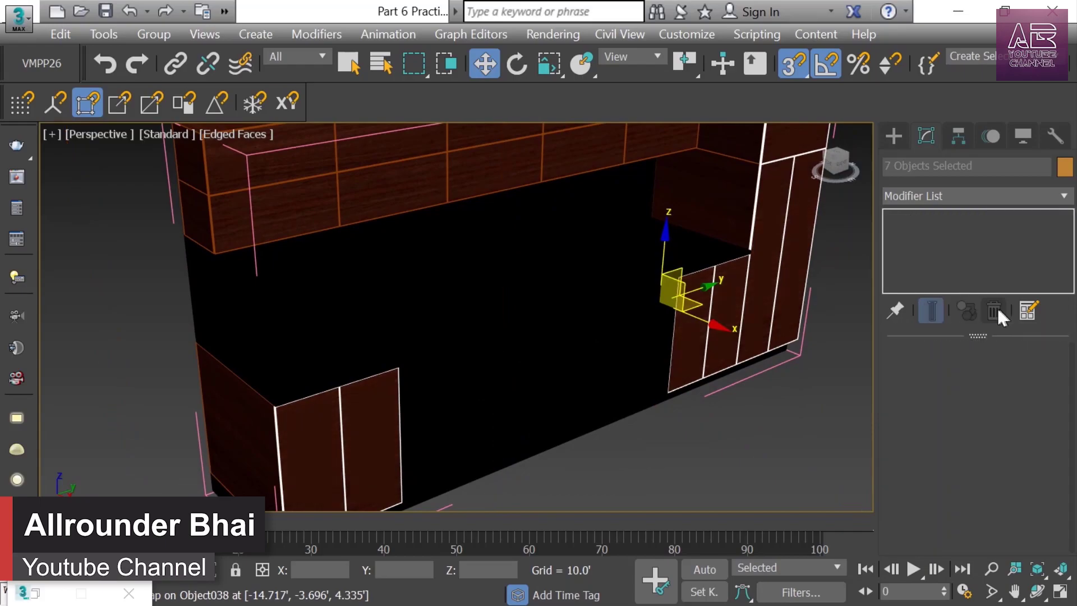
pyautogui.click(1016, 194)
pyautogui.press('u')
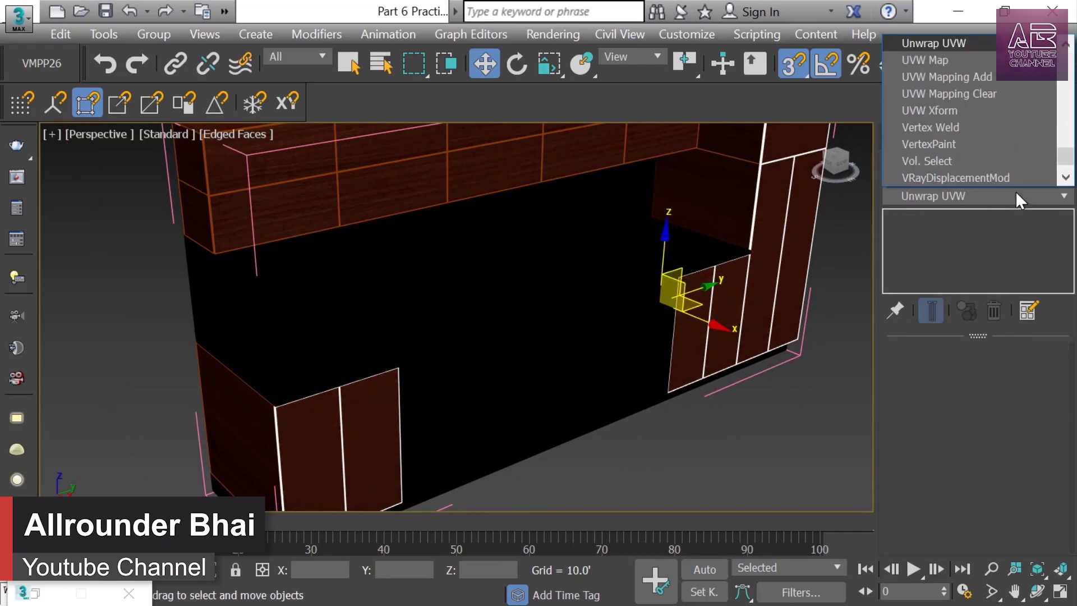
pyautogui.click(957, 60)
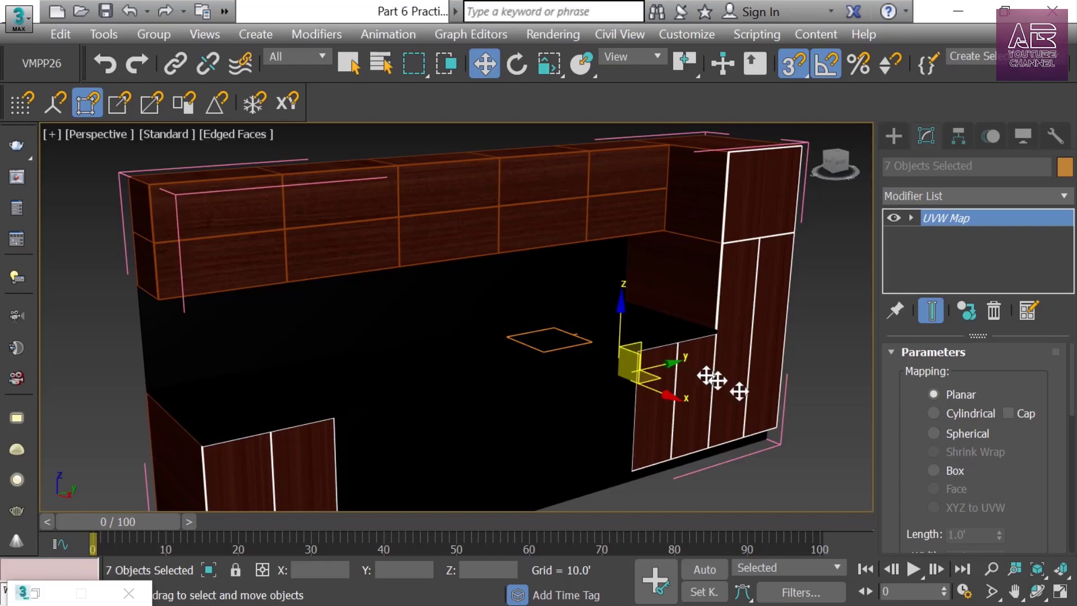
pyautogui.scroll(-2, 925, 415)
pyautogui.click(934, 394)
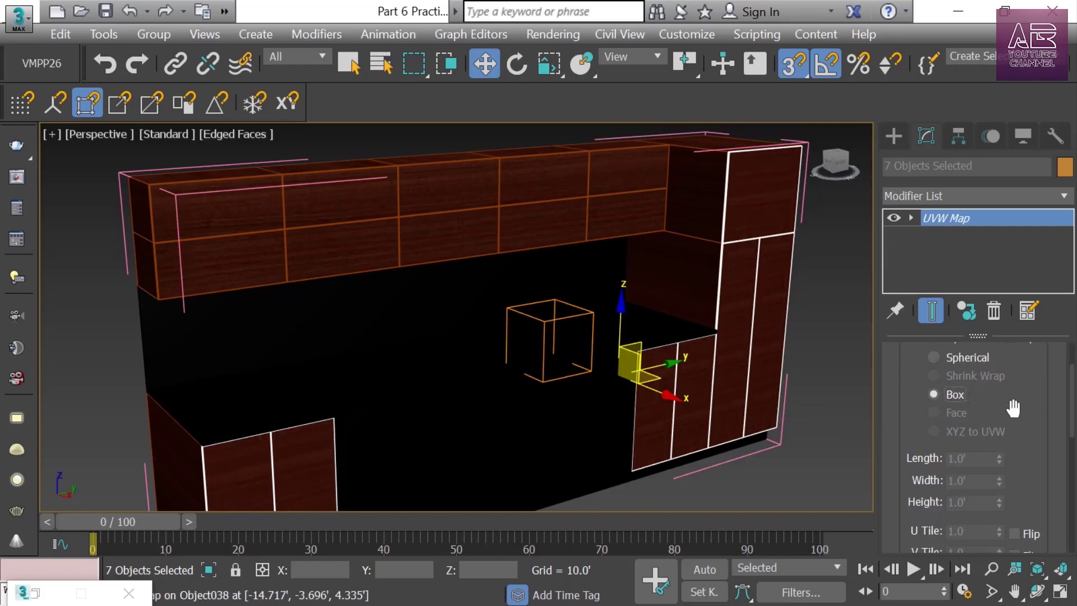
# Turn off Real-World Map Size for the selected doors' new mapping and set its length, width and height to 12'
pyautogui.scroll(-4, 1013, 407)
pyautogui.scroll(1, 975, 436)
pyautogui.click(974, 436)
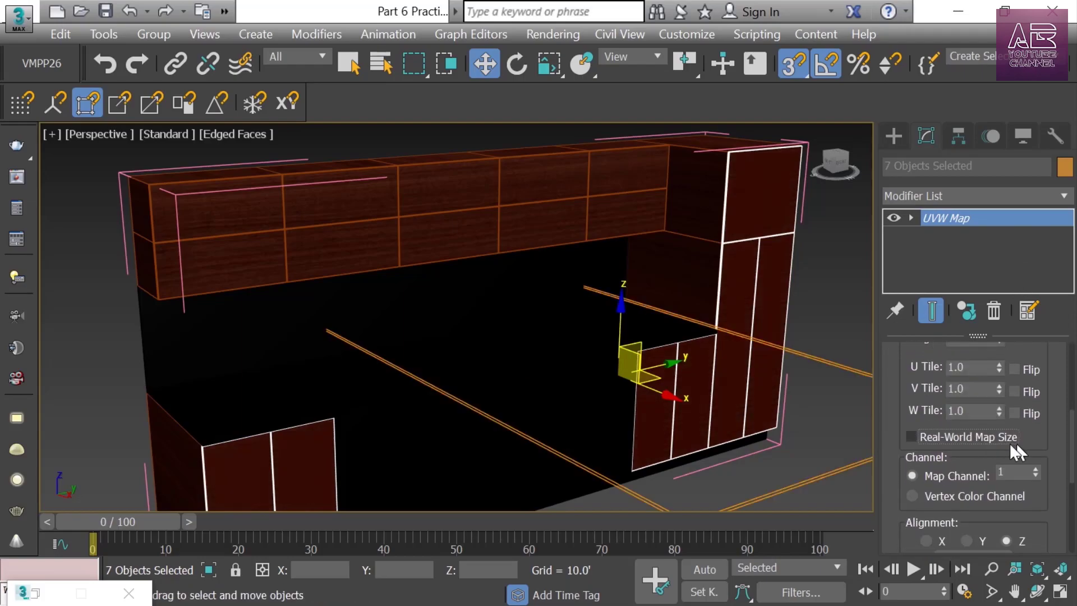
pyautogui.scroll(2, 990, 426)
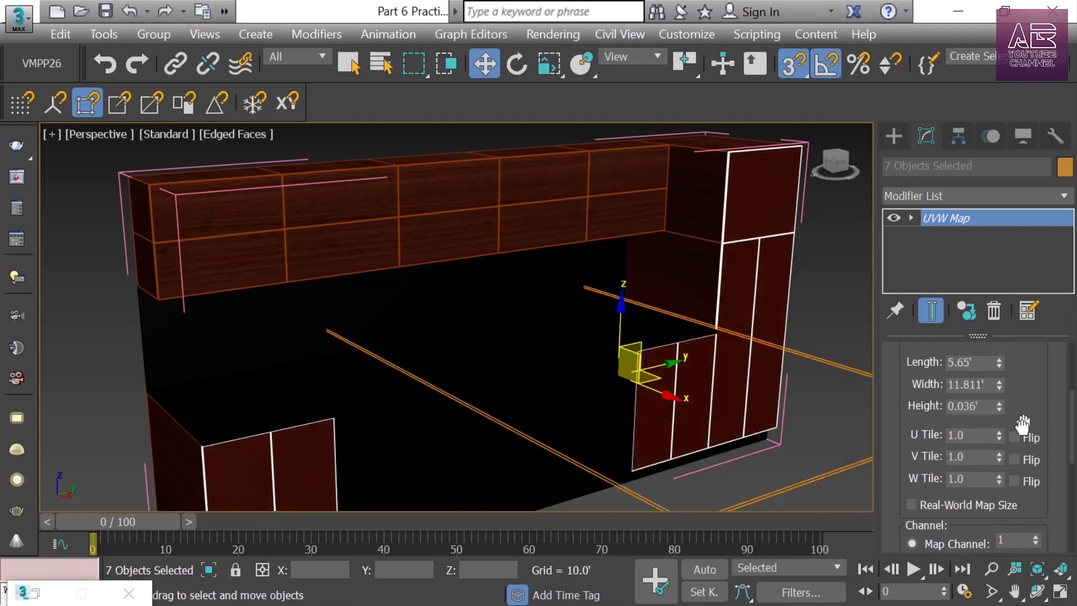
pyautogui.doubleClick(982, 380)
pyautogui.write('12')
pyautogui.press('Tab')
pyautogui.write('12')
pyautogui.press('Tab')
pyautogui.write('12')
pyautogui.press('Tab')
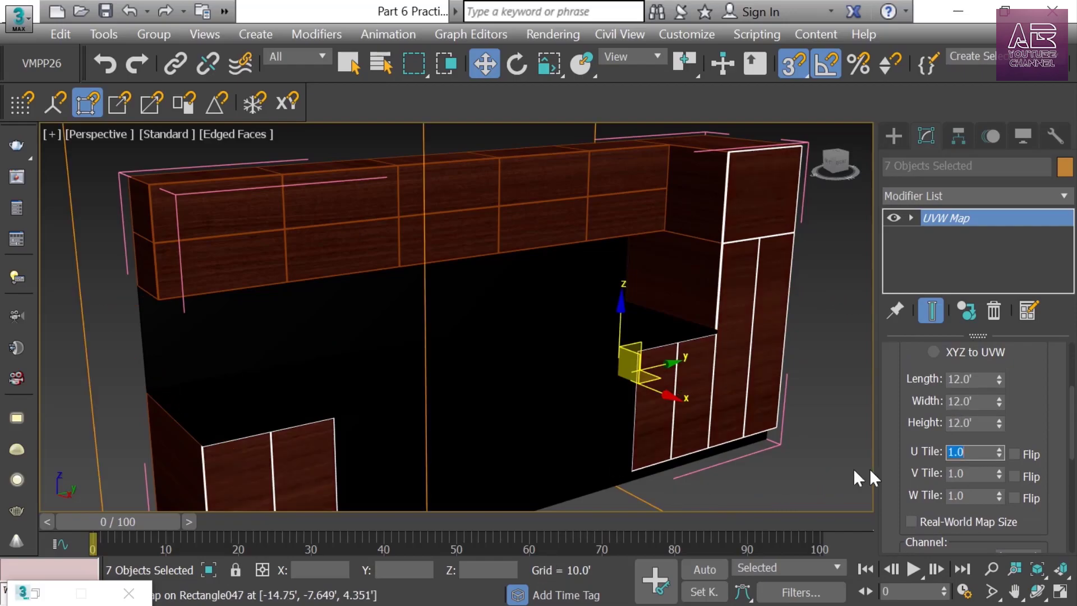
# Align the seven doors' UVW mapping to the Y axis and check the grain direction on the tall and base doors
pyautogui.moveTo(907, 458); pyautogui.dragTo(912, 289)
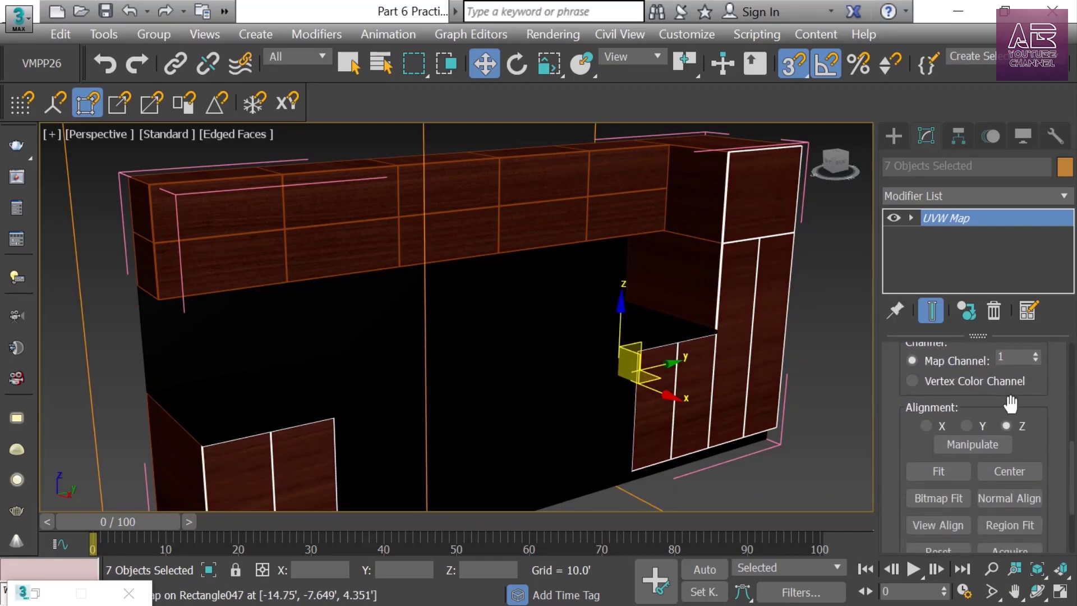
pyautogui.click(978, 425)
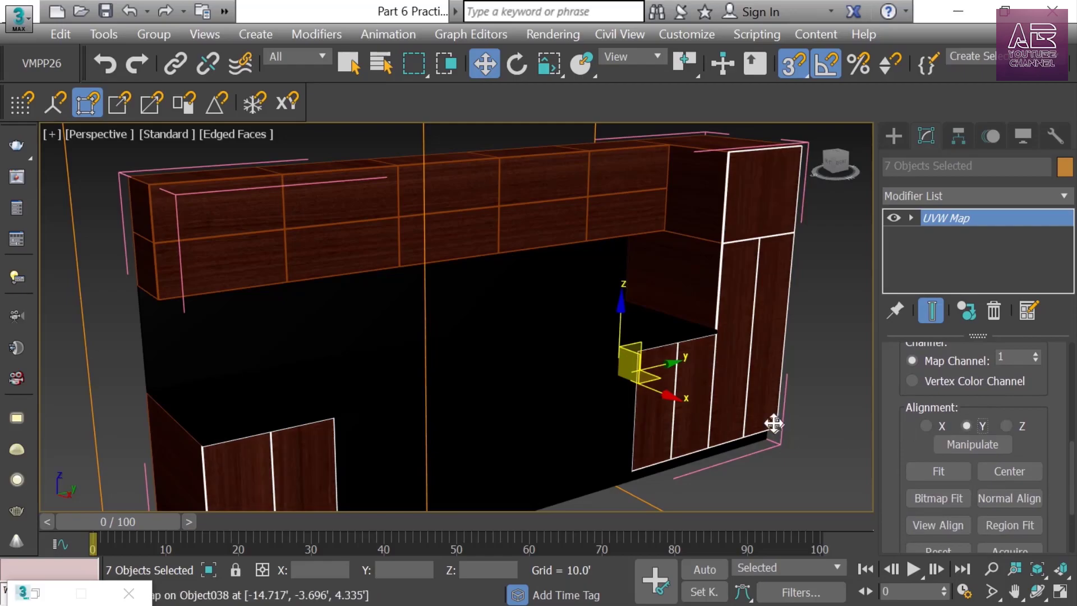
pyautogui.scroll(-3, 757, 409)
pyautogui.scroll(3, 573, 395)
pyautogui.scroll(3, 608, 349)
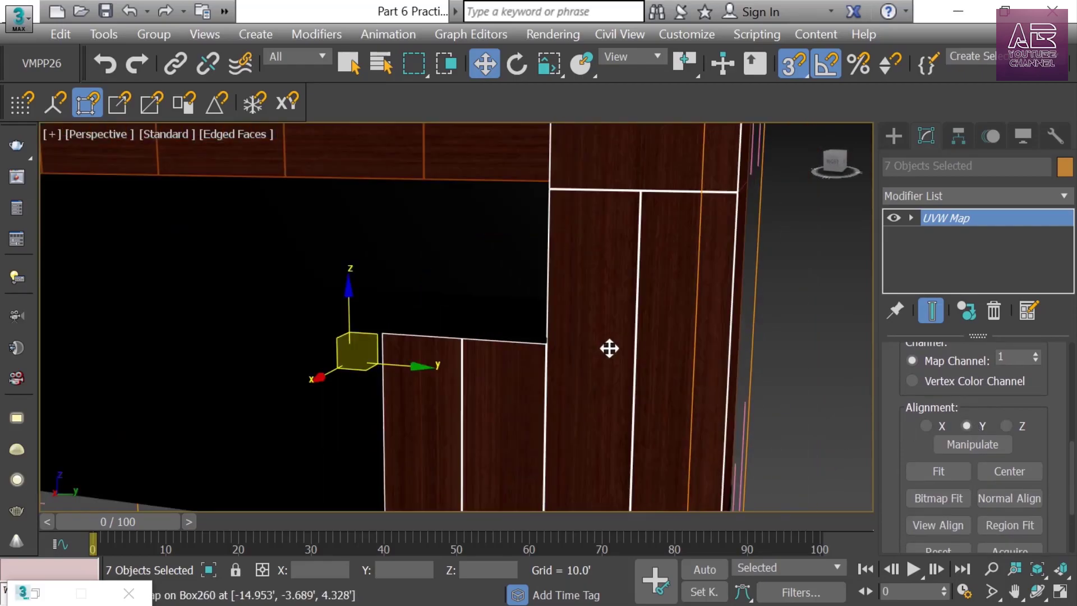
pyautogui.scroll(-4, 507, 339)
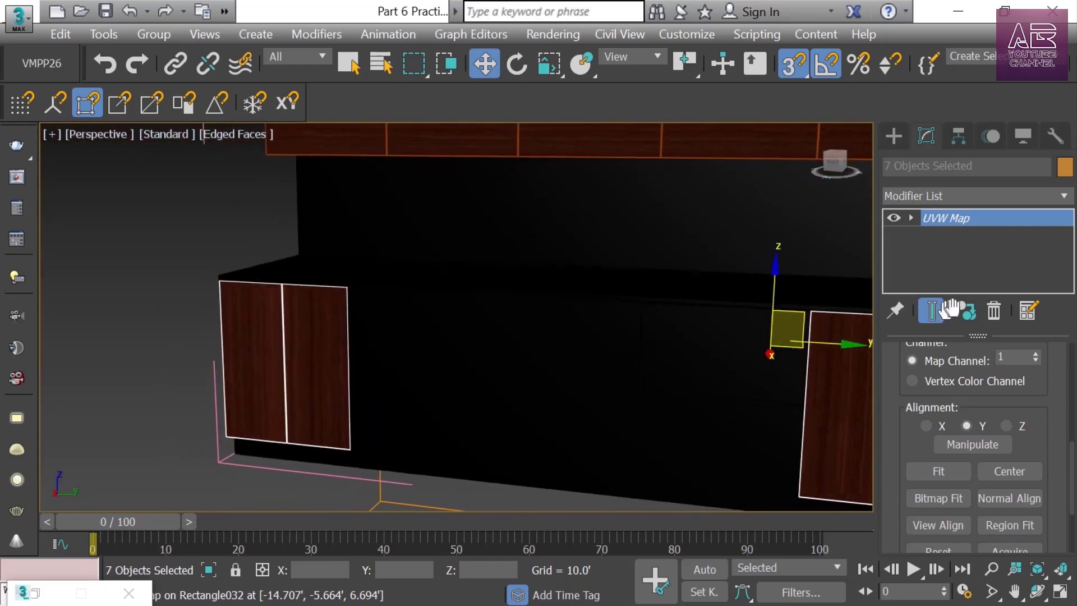
pyautogui.scroll(-5, 565, 329)
# Select the seven dark drawer fronts in the middle of the base cabinets instead of the wood doors
pyautogui.hotkey('ctrl', 'd')
pyautogui.keyDown('alt'); pyautogui.moveTo(556, 355); pyautogui.dragTo(584, 360, button='middle'); pyautogui.keyUp('alt')
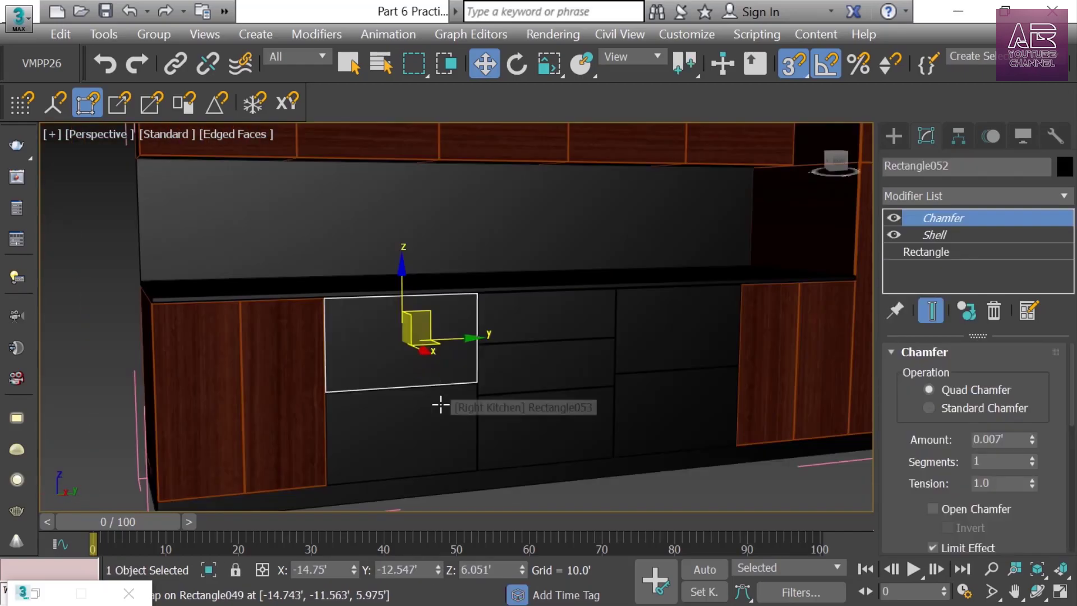
pyautogui.keyDown('ctrl'); pyautogui.moveTo(440, 404); pyautogui.dragTo(545, 426); pyautogui.keyUp('ctrl')
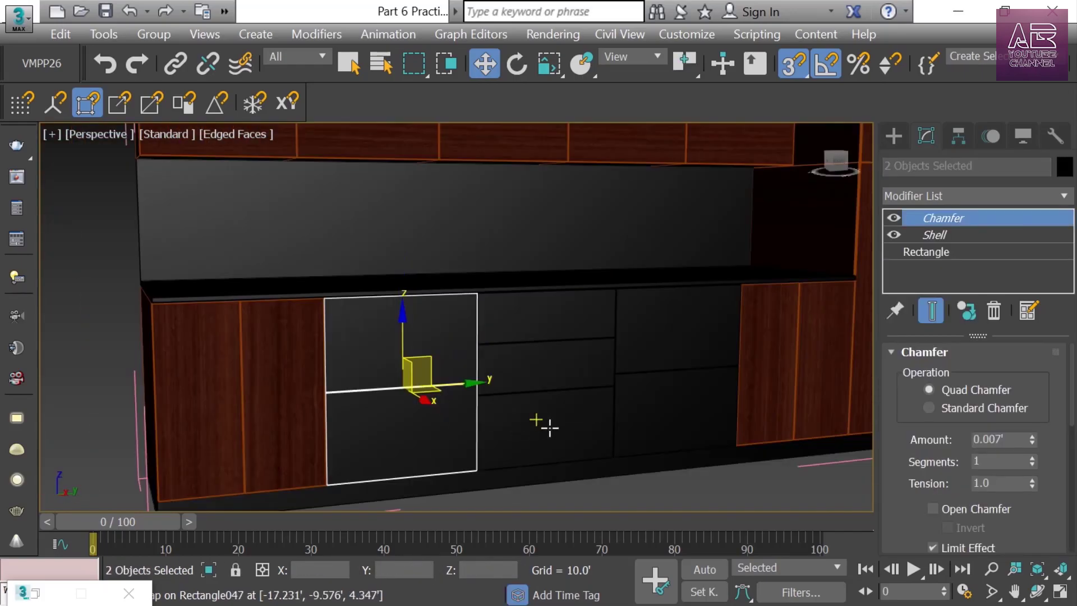
pyautogui.keyDown('ctrl'); pyautogui.click(570, 340); pyautogui.keyUp('ctrl')
pyautogui.keyDown('ctrl'); pyautogui.click(571, 331); pyautogui.keyUp('ctrl')
pyautogui.keyDown('ctrl'); pyautogui.click(657, 336); pyautogui.keyUp('ctrl')
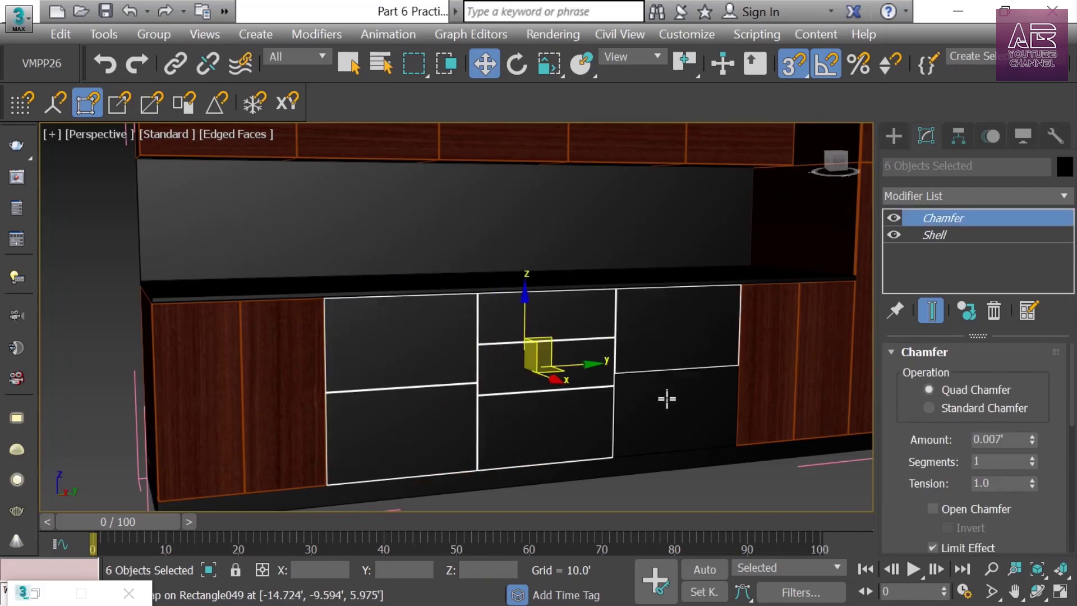
pyautogui.keyDown('ctrl'); pyautogui.click(667, 399); pyautogui.keyUp('ctrl')
pyautogui.scroll(-2, 666, 399)
pyautogui.keyDown('alt'); pyautogui.moveTo(667, 399); pyautogui.dragTo(638, 438, button='middle'); pyautogui.keyUp('alt')
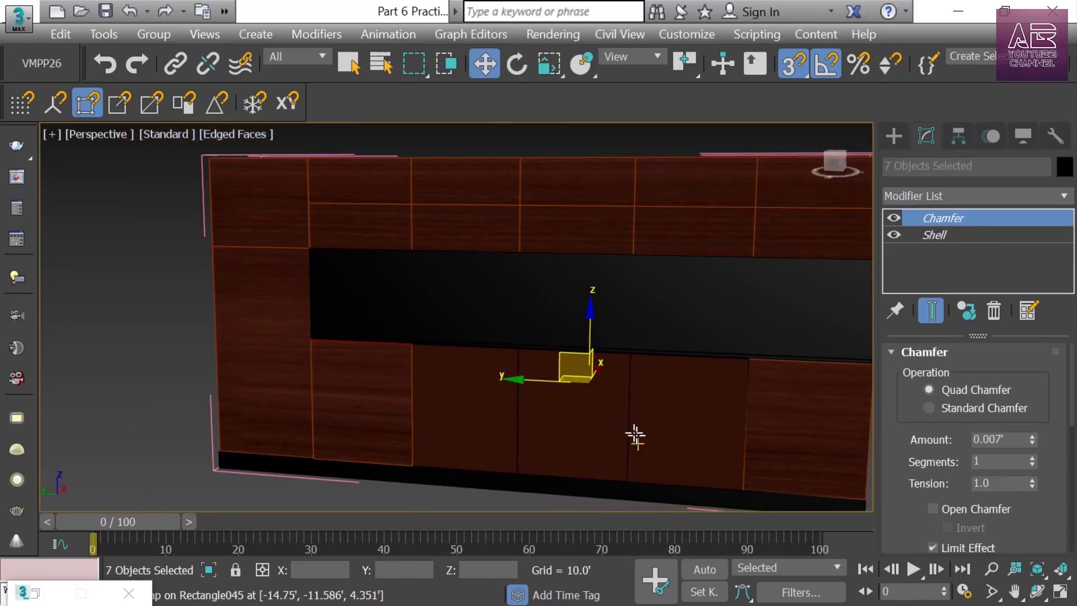
# Add the three panels behind the drawers and the adjoining base cabinet's back panel to the selection
pyautogui.scroll(2, 587, 373)
pyautogui.keyDown('ctrl'); pyautogui.click(551, 385); pyautogui.keyUp('ctrl')
pyautogui.keyDown('ctrl'); pyautogui.click(550, 385); pyautogui.keyUp('ctrl')
pyautogui.keyDown('ctrl'); pyautogui.click(399, 372); pyautogui.keyUp('ctrl')
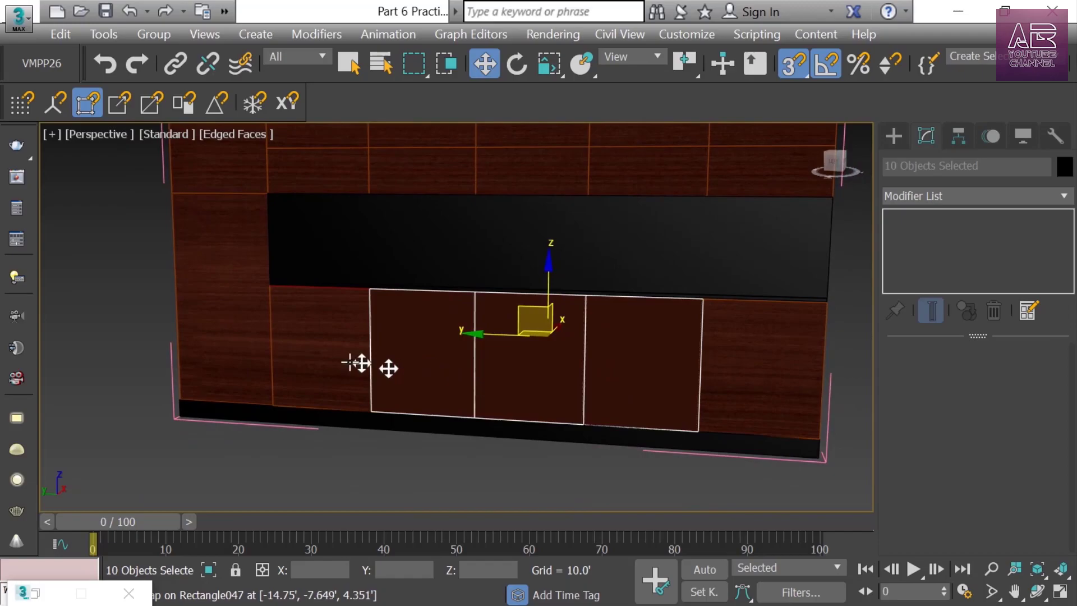
pyautogui.keyDown('ctrl'); pyautogui.click(308, 351); pyautogui.keyUp('ctrl')
pyautogui.keyDown('alt'); pyautogui.moveTo(493, 370); pyautogui.dragTo(513, 345, button='middle'); pyautogui.keyUp('alt')
pyautogui.scroll(2, 522, 359)
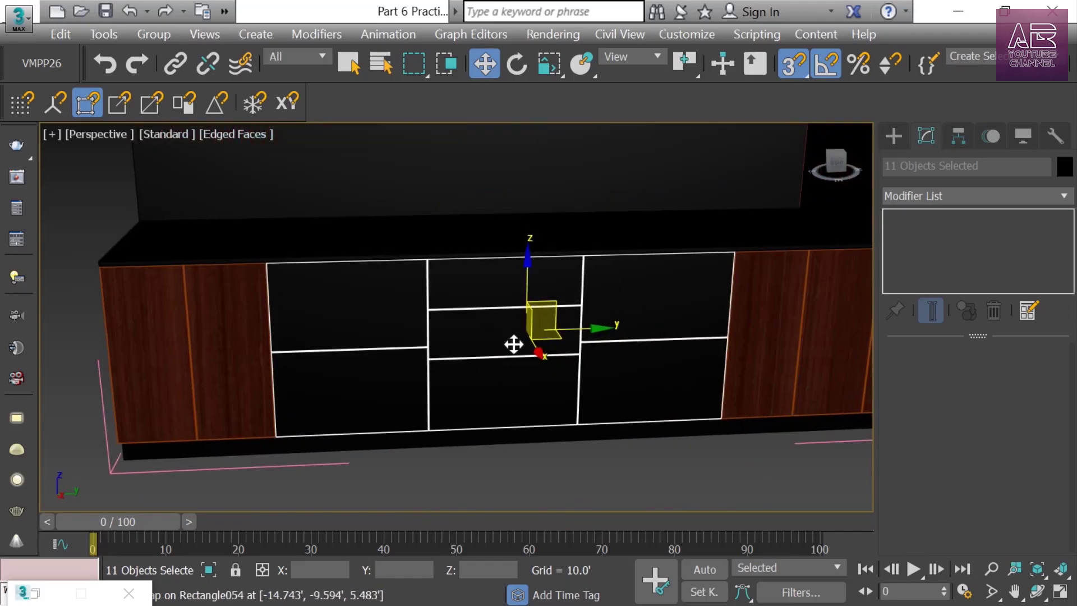
# Assign the Ceramic material to the selected drawer fronts and back panels
pyautogui.press('m')
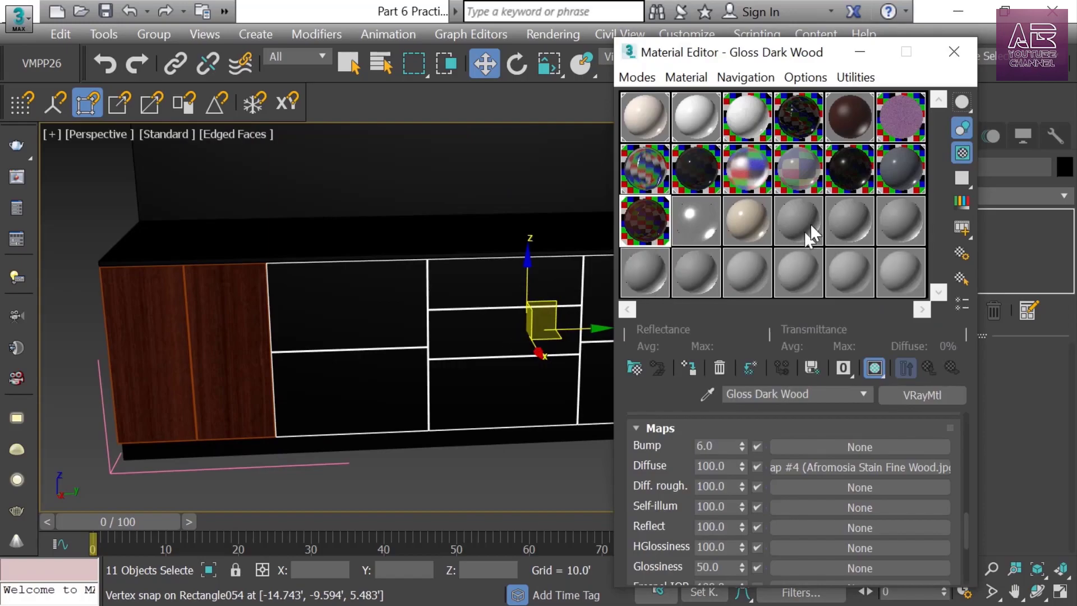
pyautogui.click(691, 170)
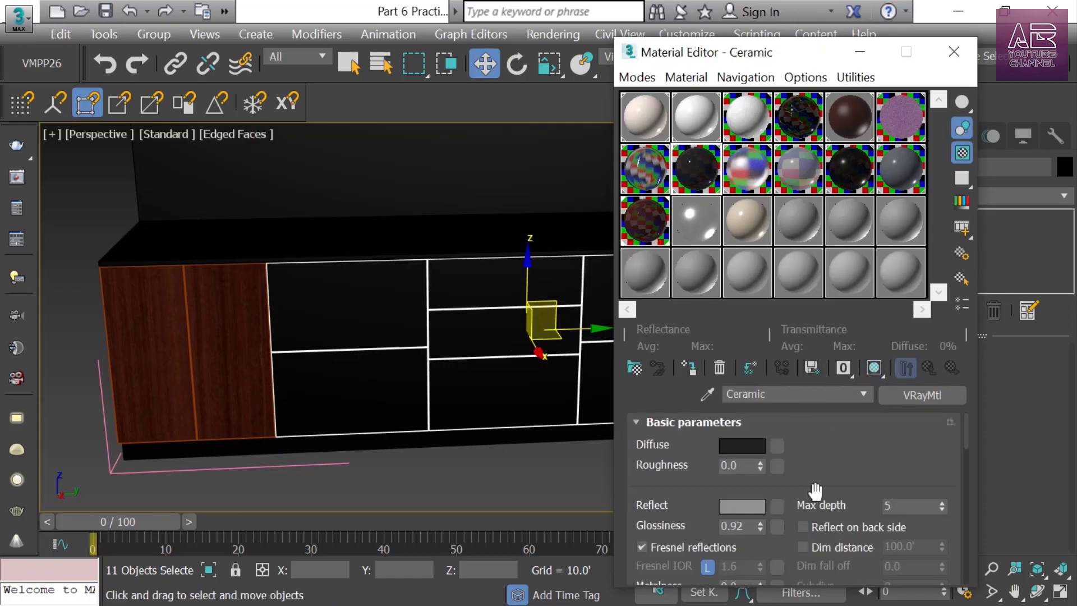
pyautogui.click(689, 369)
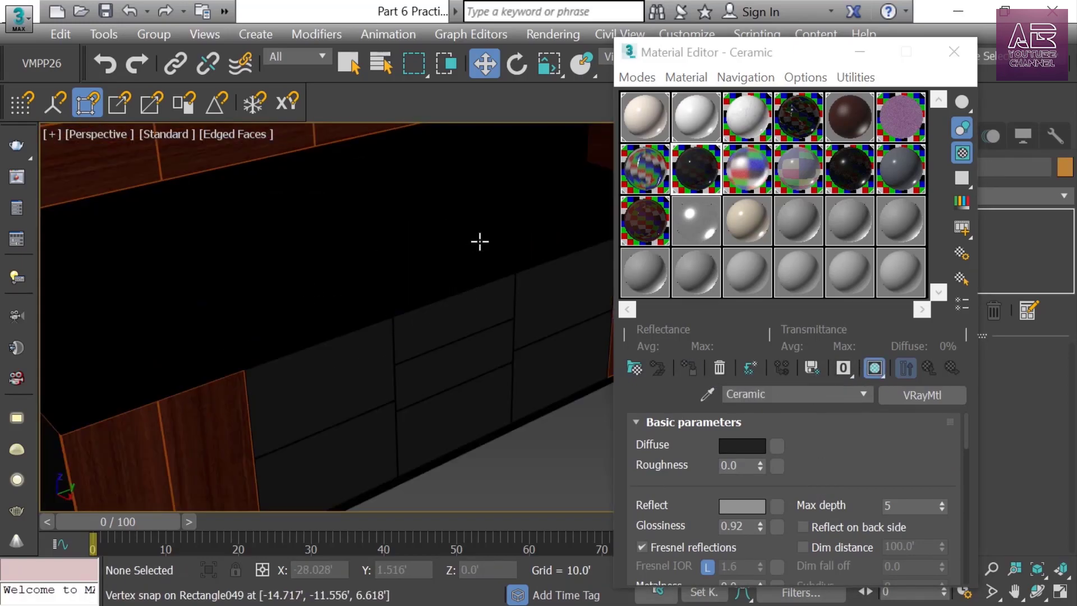
# Assign the 04 - Default material to the base cabinets' countertop and show its map in the viewport
pyautogui.click(447, 284)
pyautogui.scroll(-3, 447, 284)
pyautogui.scroll(5, 463, 286)
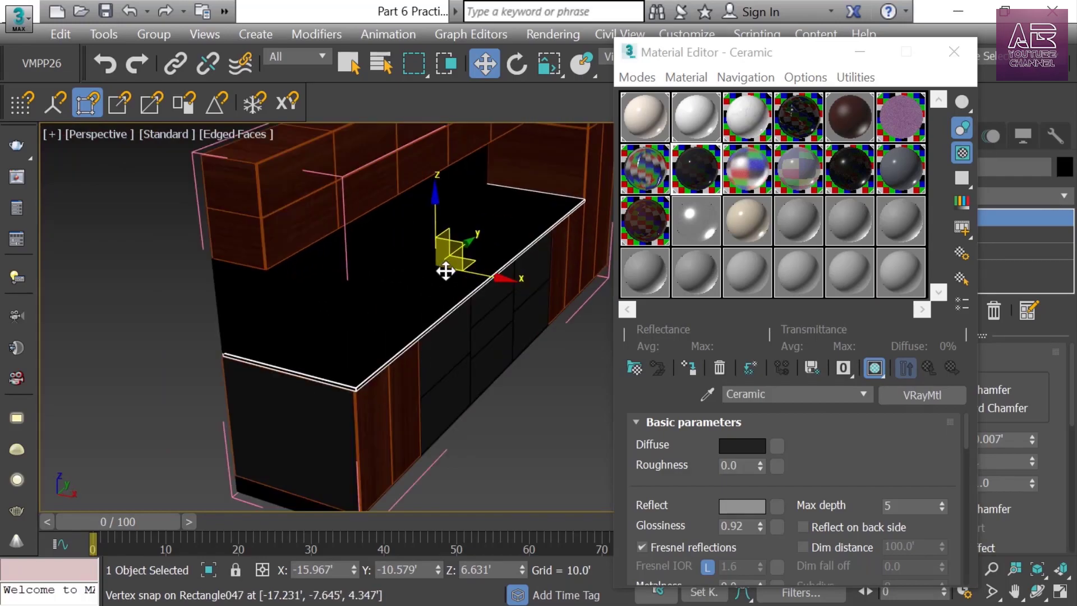
pyautogui.scroll(-3, 449, 270)
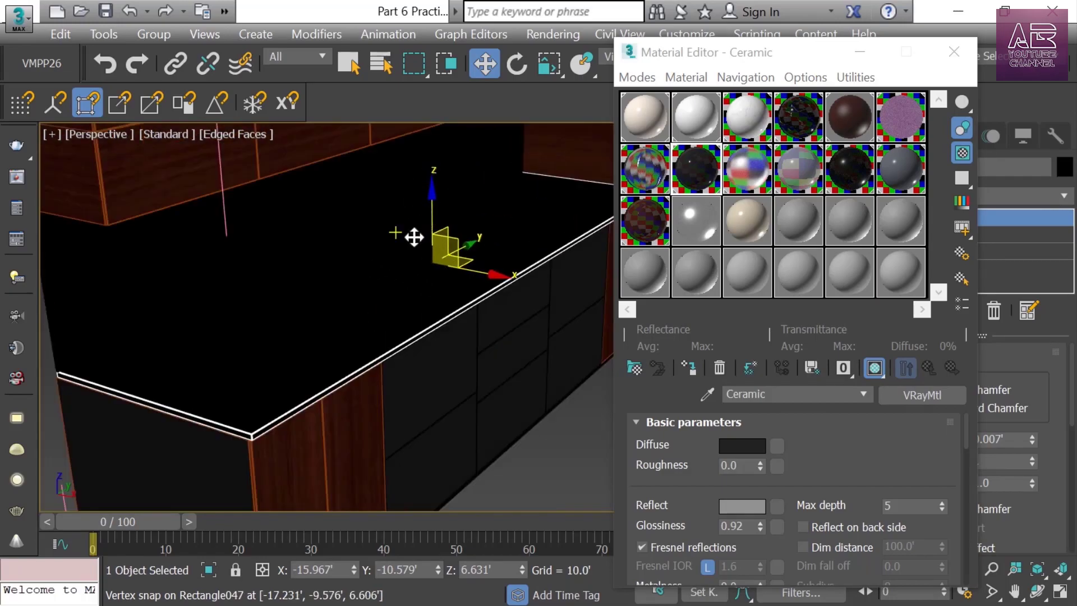
pyautogui.click(793, 119)
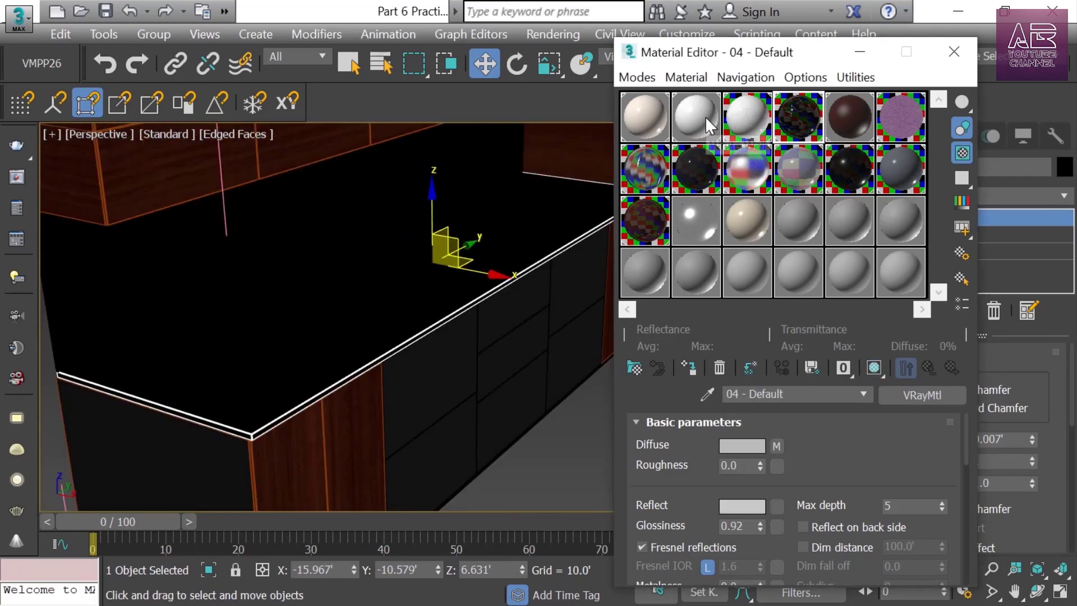
pyautogui.click(873, 368)
pyautogui.scroll(-5, 464, 300)
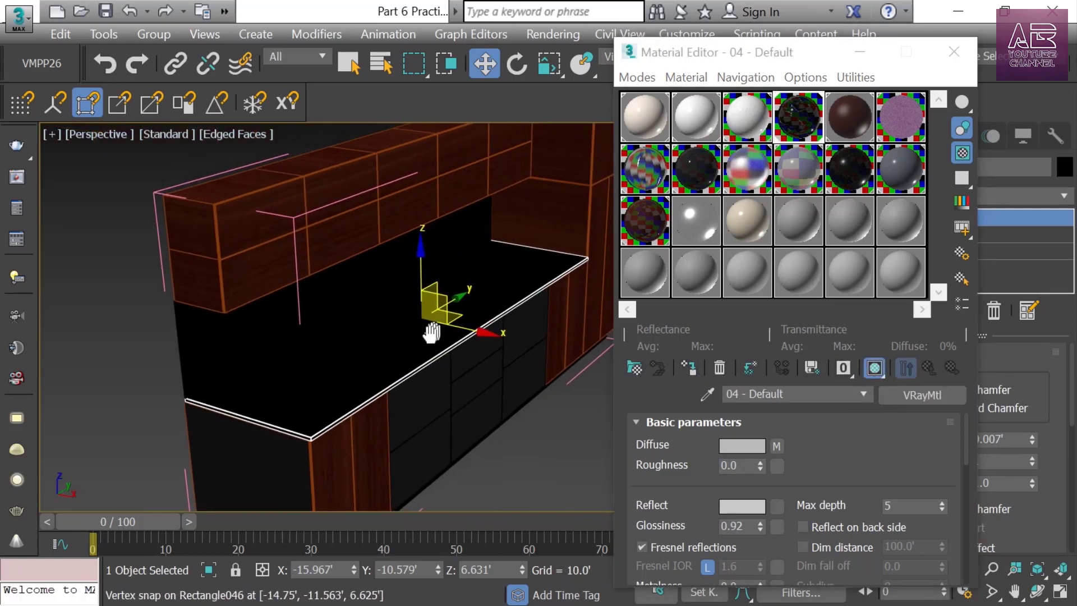
pyautogui.scroll(5, 407, 331)
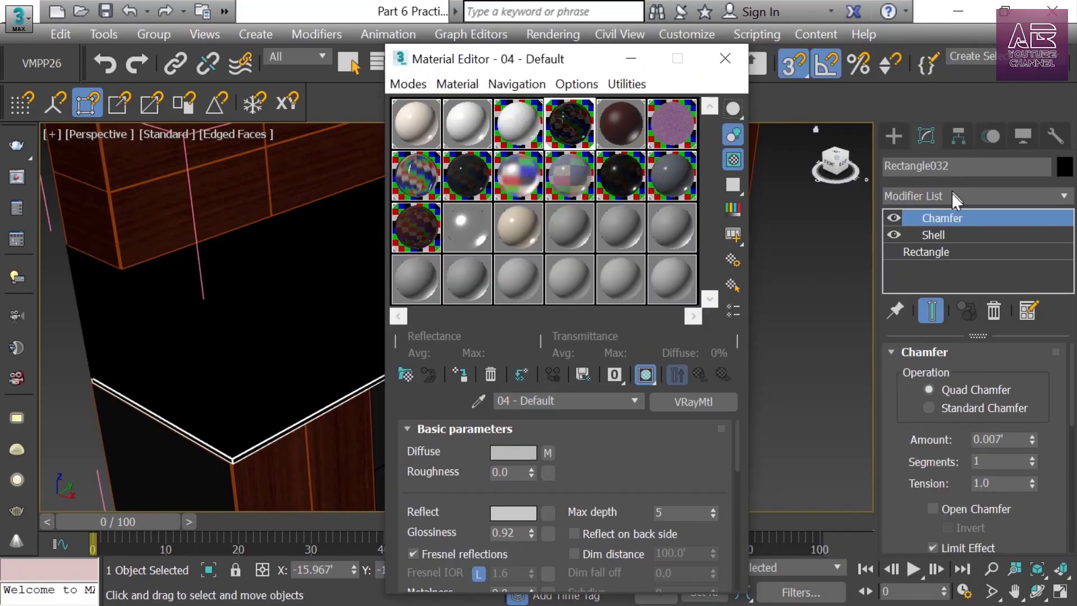
# Add a UVW Map modifier to the countertop and close the Material Editor
pyautogui.click(952, 193)
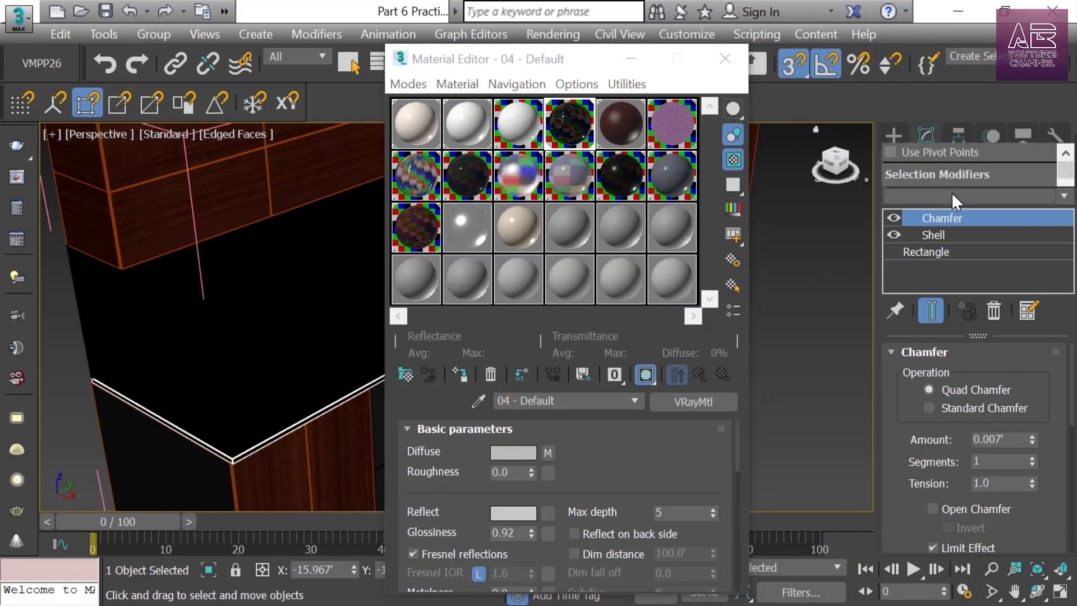
pyautogui.write('u')
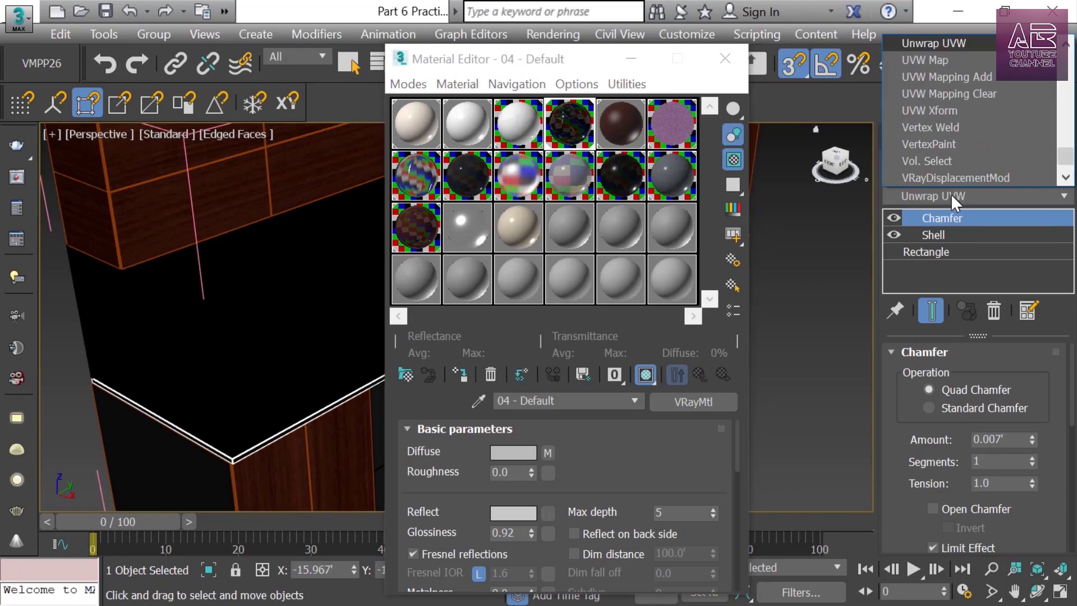
pyautogui.click(947, 58)
pyautogui.moveTo(508, 60); pyautogui.dragTo(813, 46)
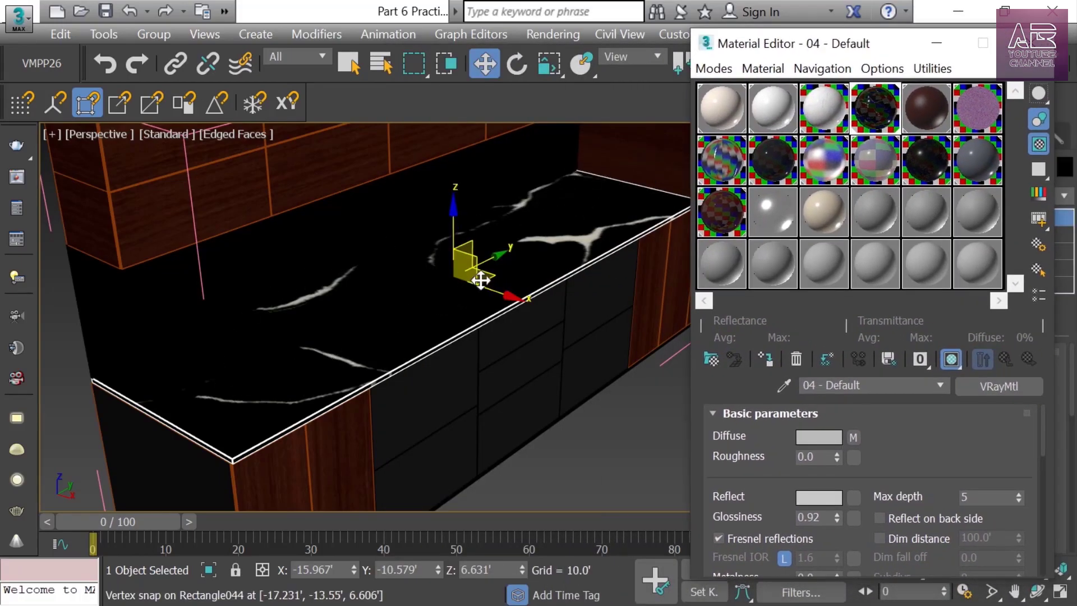
pyautogui.moveTo(940, 46); pyautogui.dragTo(888, 46)
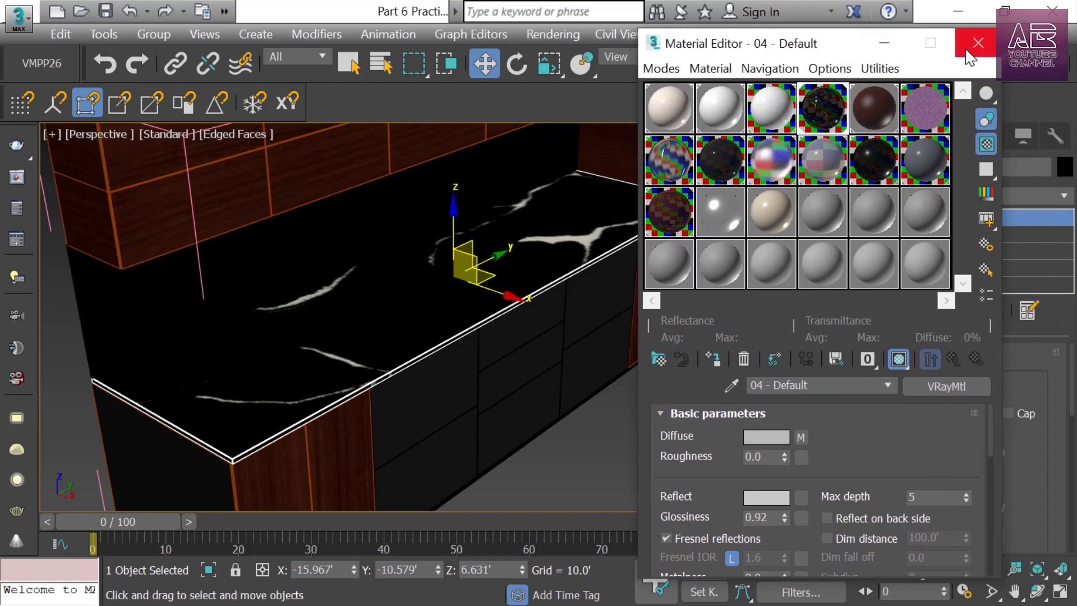
pyautogui.click(976, 33)
pyautogui.moveTo(910, 376)
pyautogui.mouseDown()
pyautogui.moveTo(908, 334)
pyautogui.moveTo(917, 382)
pyautogui.mouseUp()
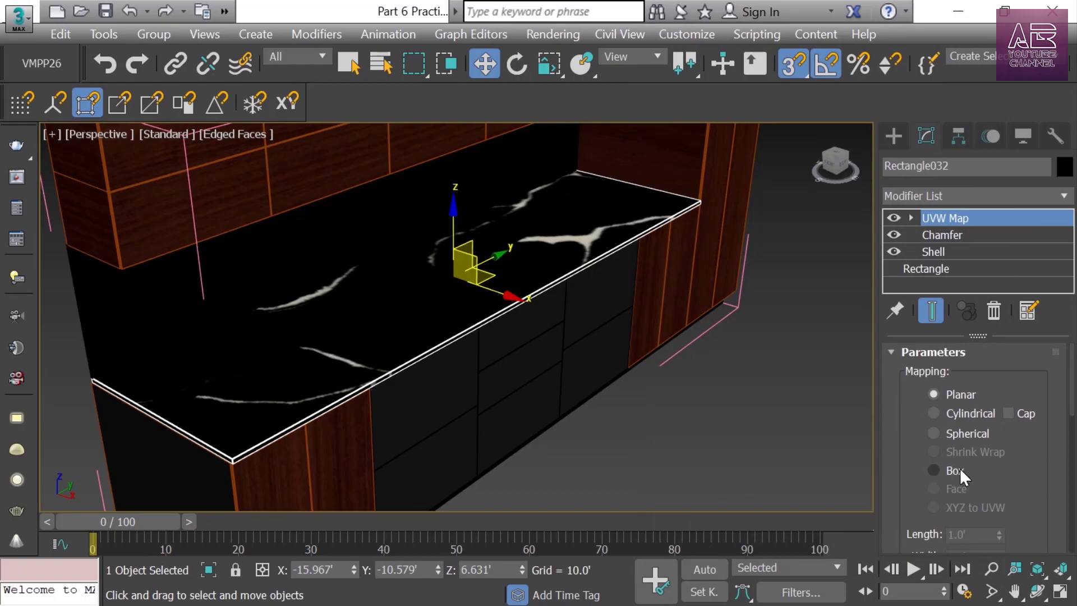
# Set the countertop's UVW mapping to Box without real-world map size, with length, width and height of 1'
pyautogui.click(960, 469)
pyautogui.moveTo(1000, 470); pyautogui.dragTo(1016, 252)
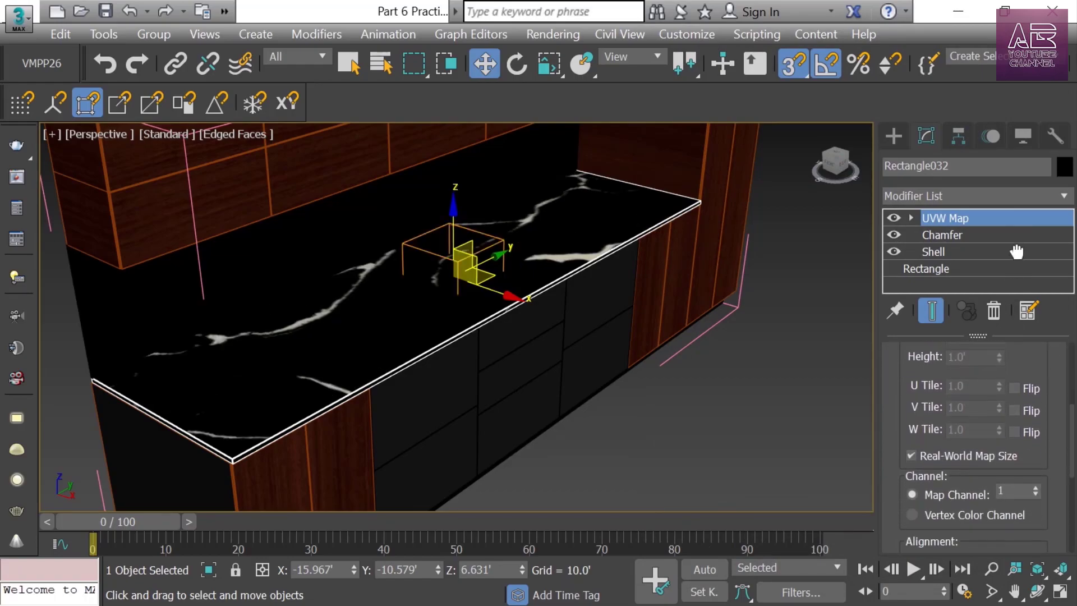
pyautogui.click(994, 453)
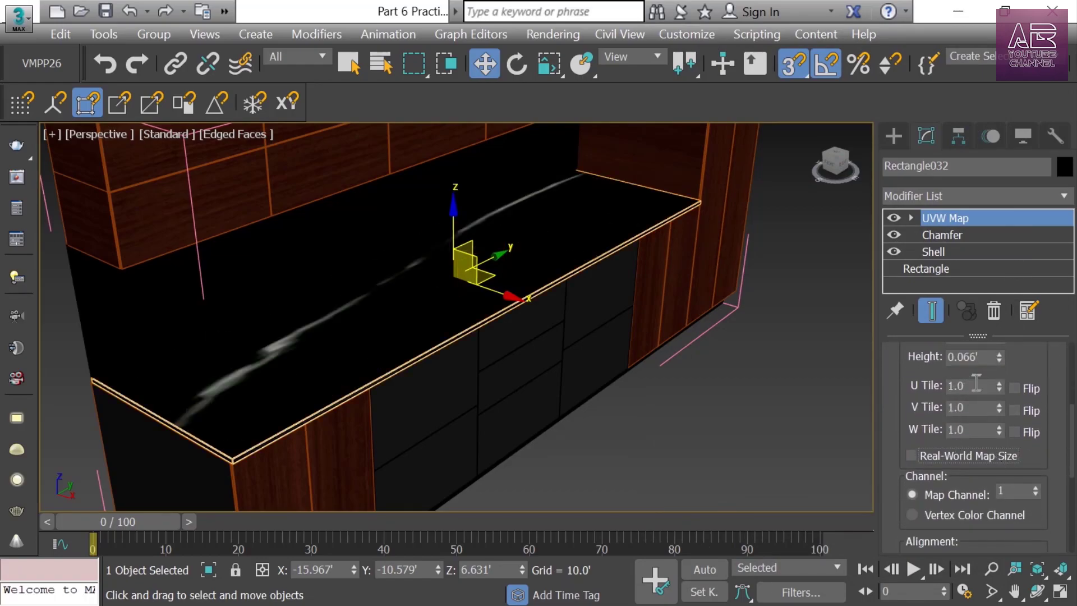
pyautogui.scroll(3, 988, 443)
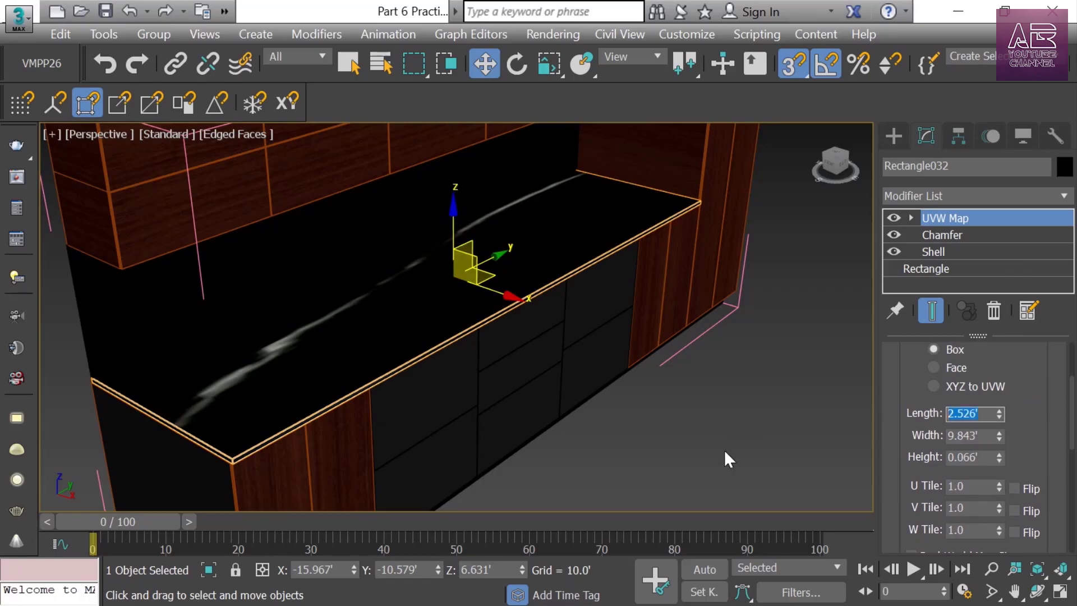
pyautogui.write('1')
pyautogui.press('Tab')
pyautogui.write('1')
pyautogui.press('Tab')
pyautogui.write('1')
pyautogui.press('Tab')
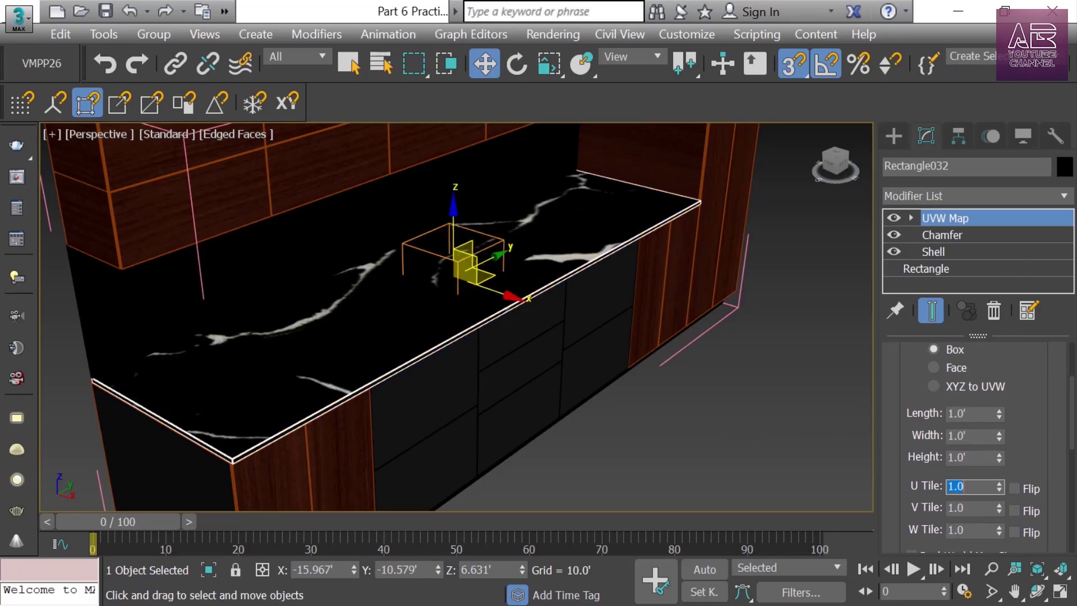
# Assign the 03 - Default material to the plinth box under the base cabinets and show its map in the viewport
pyautogui.scroll(-3, 543, 373)
pyautogui.keyDown('alt'); pyautogui.moveTo(543, 372); pyautogui.dragTo(413, 342, button='middle'); pyautogui.keyUp('alt')
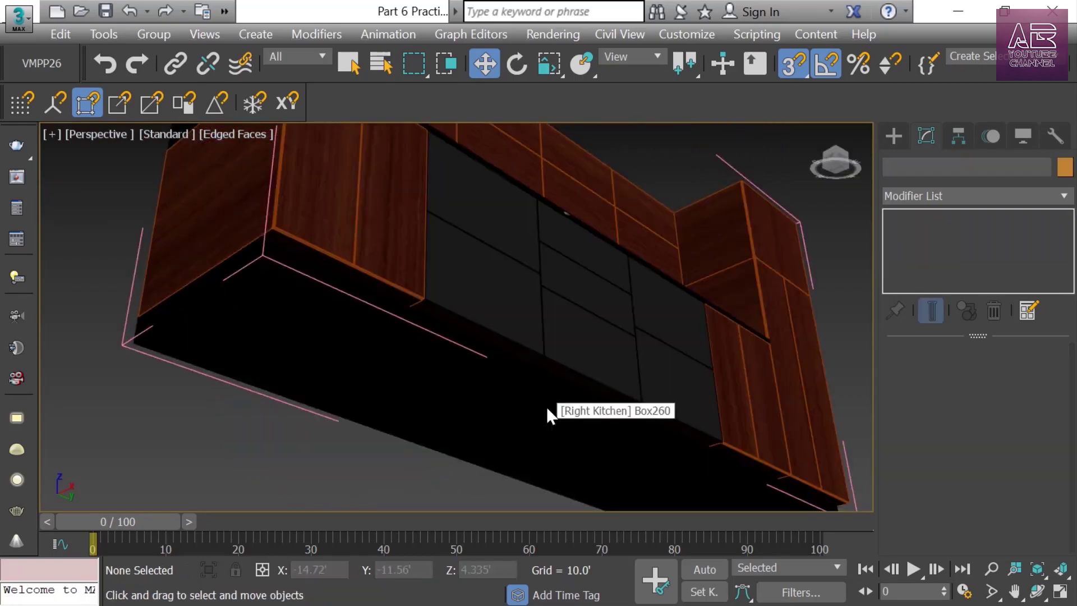
pyautogui.click(546, 407)
pyautogui.moveTo(547, 406); pyautogui.dragTo(527, 375, button='middle')
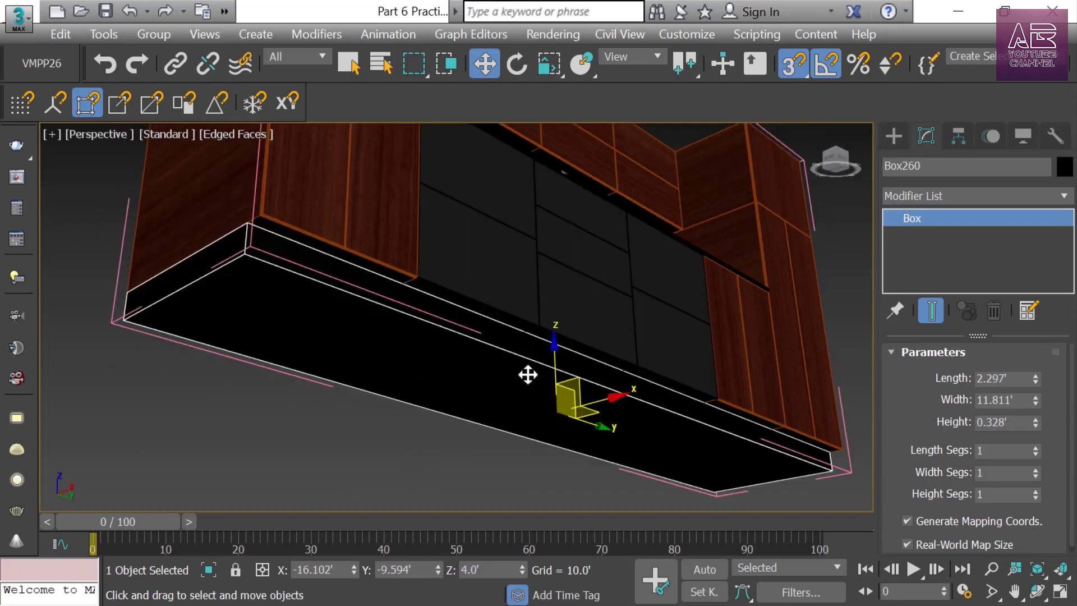
pyautogui.press('m')
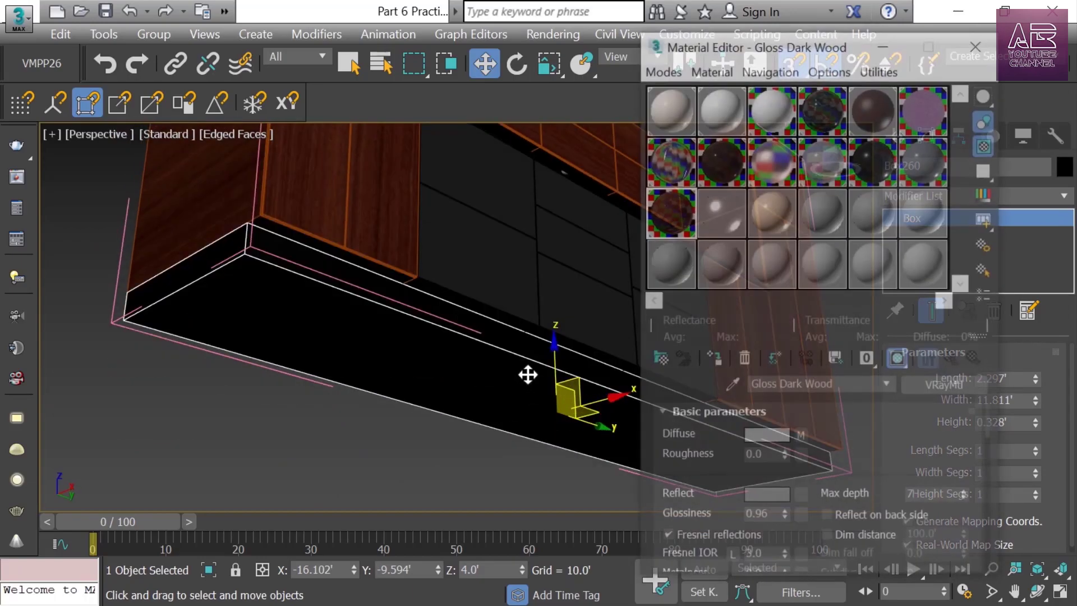
pyautogui.click(772, 110)
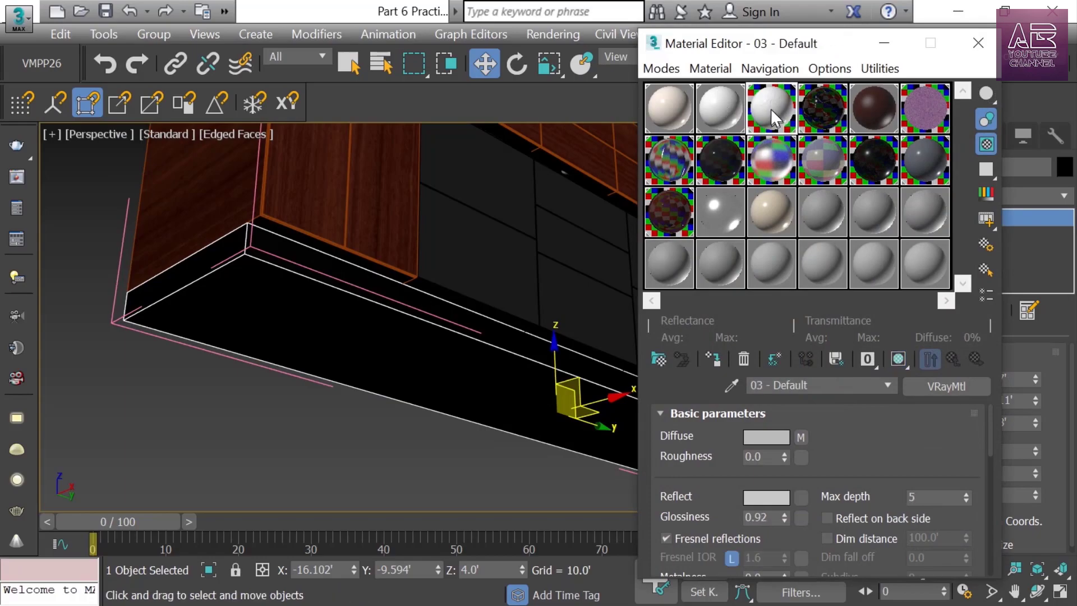
pyautogui.click(712, 358)
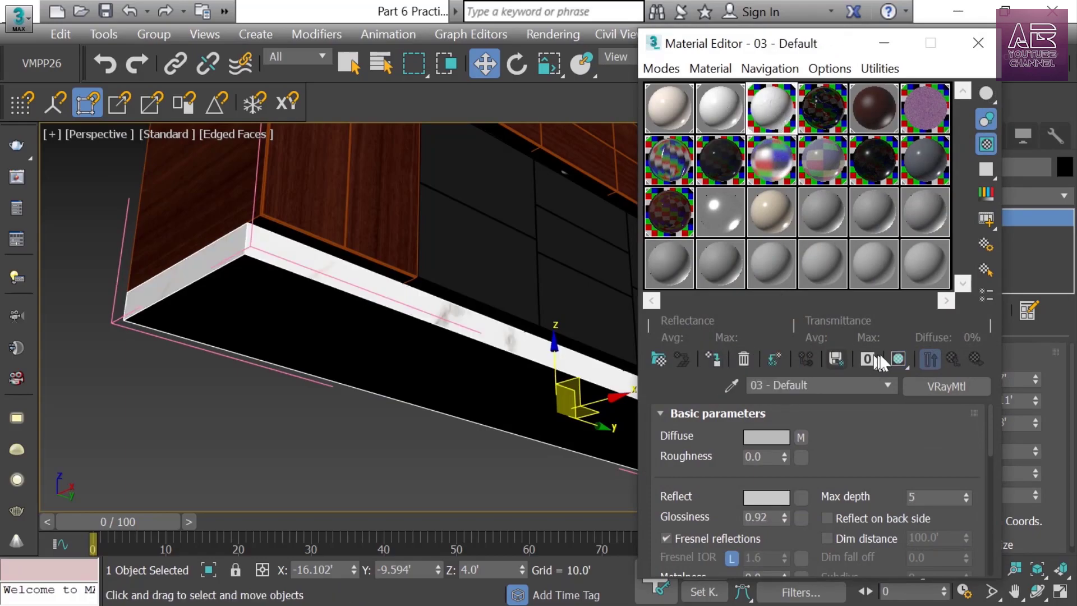
pyautogui.click(899, 359)
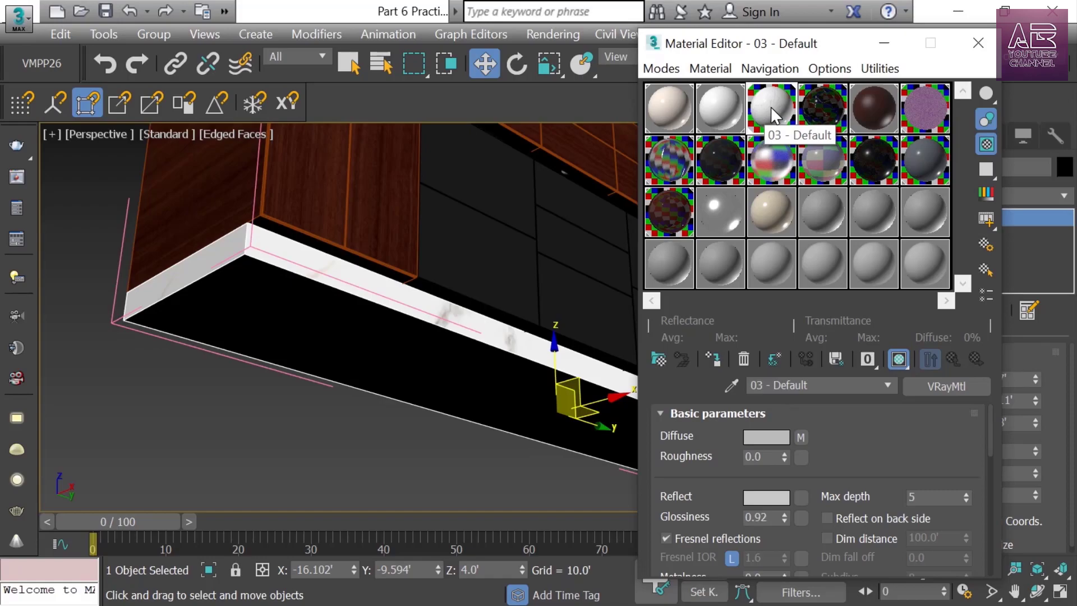
# Minimize the Material Editor and add a UVW Map modifier to the plinth box
pyautogui.click(886, 45)
pyautogui.keyDown('alt'); pyautogui.moveTo(545, 354); pyautogui.dragTo(566, 319, button='middle'); pyautogui.keyUp('alt')
pyautogui.click(1016, 193)
pyautogui.press('u')
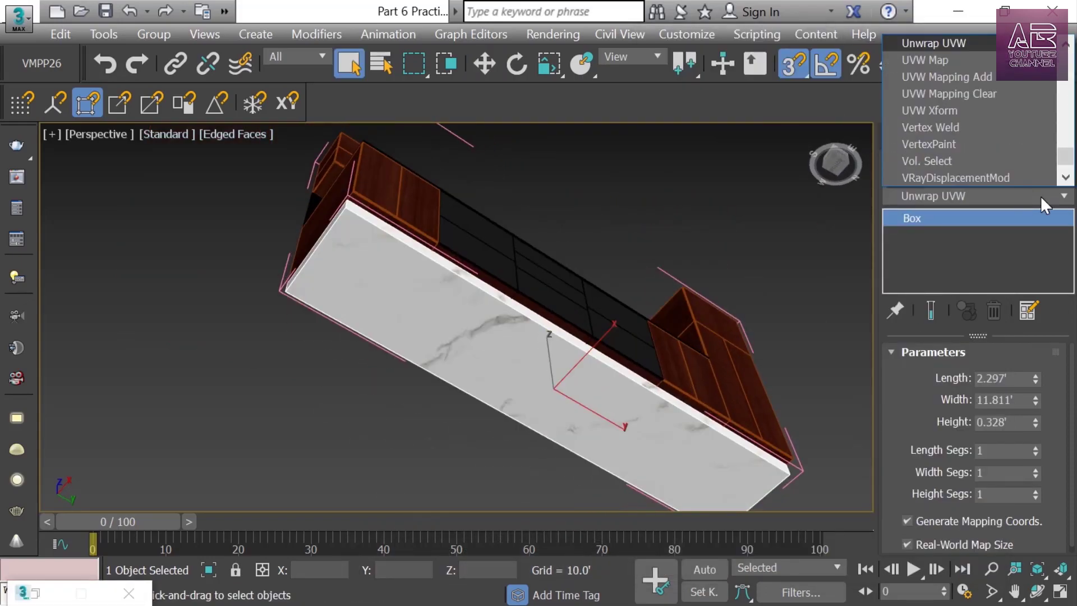
pyautogui.click(954, 56)
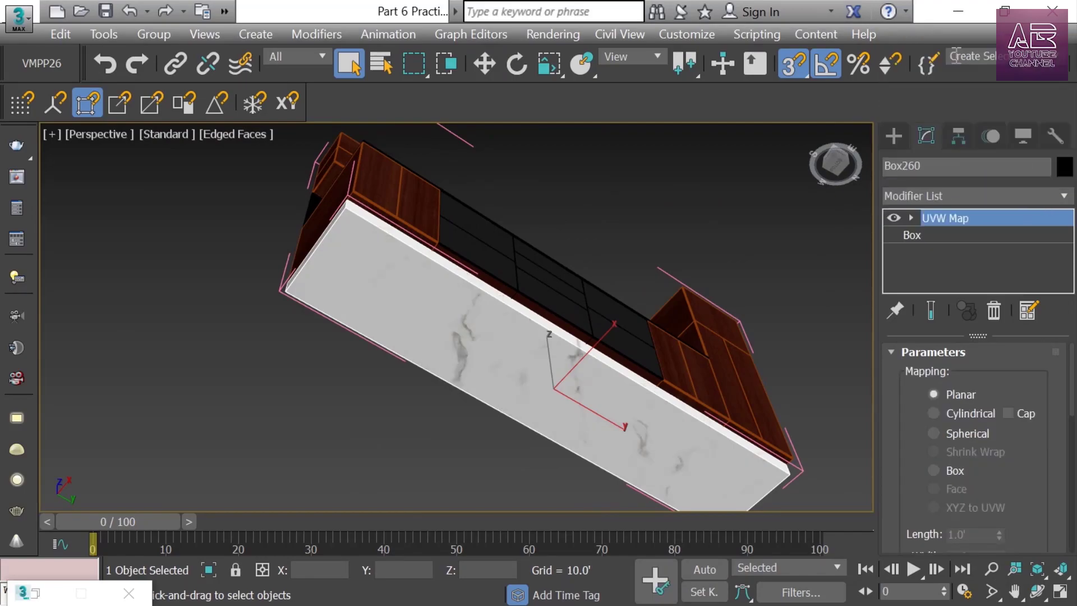
# Set the plinth's UVW mapping to Box without real-world map size, with length and width of 1'
pyautogui.click(942, 471)
pyautogui.moveTo(905, 444); pyautogui.dragTo(905, 238)
pyautogui.click(962, 470)
pyautogui.moveTo(1035, 382); pyautogui.dragTo(1035, 421)
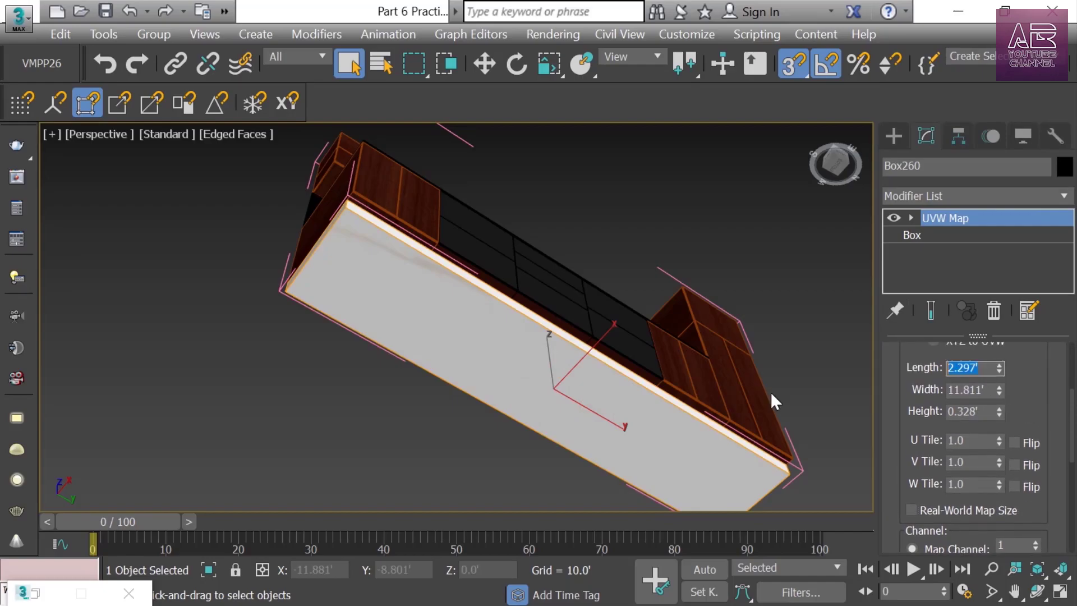
pyautogui.write('1')
pyautogui.press('Tab')
pyautogui.write('1')
pyautogui.press('Tab')
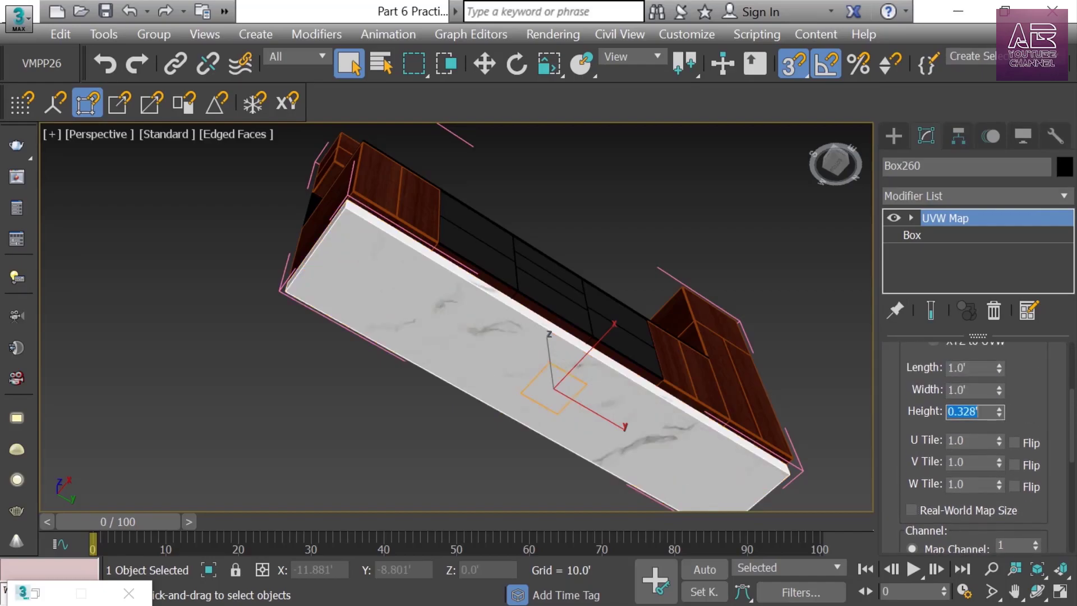
# Select the black backsplash panel between the countertop and the wall cabinets
pyautogui.click(701, 214)
pyautogui.keyDown('alt'); pyautogui.moveTo(702, 213); pyautogui.dragTo(581, 408, button='middle'); pyautogui.keyUp('alt')
pyautogui.scroll(5, 580, 409)
pyautogui.click(385, 325)
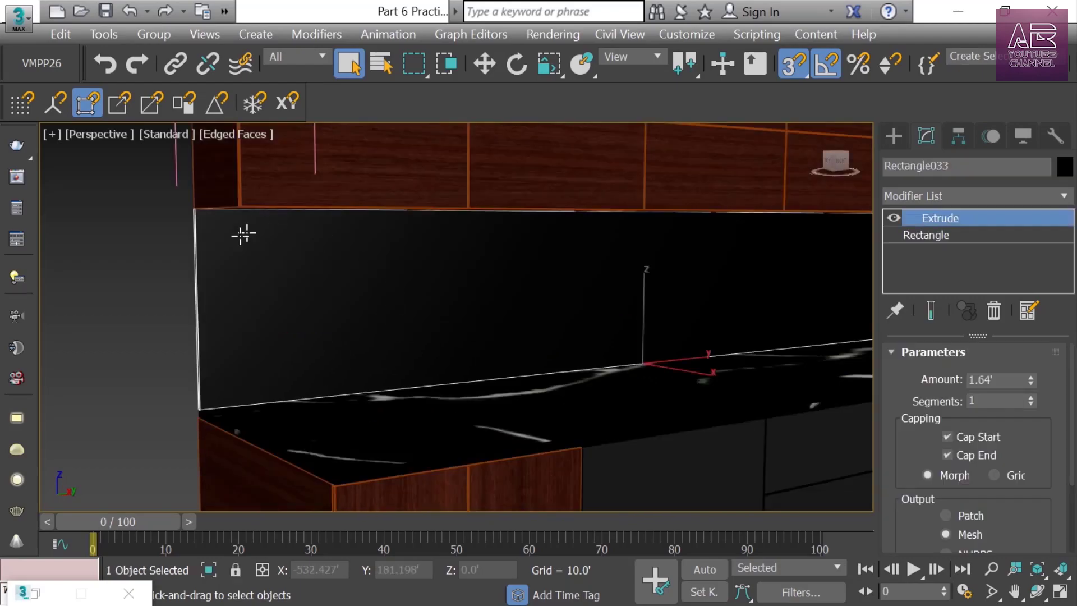
pyautogui.scroll(3, 395, 296)
pyautogui.keyDown('alt'); pyautogui.moveTo(395, 296); pyautogui.dragTo(284, 297, button='middle'); pyautogui.keyUp('alt')
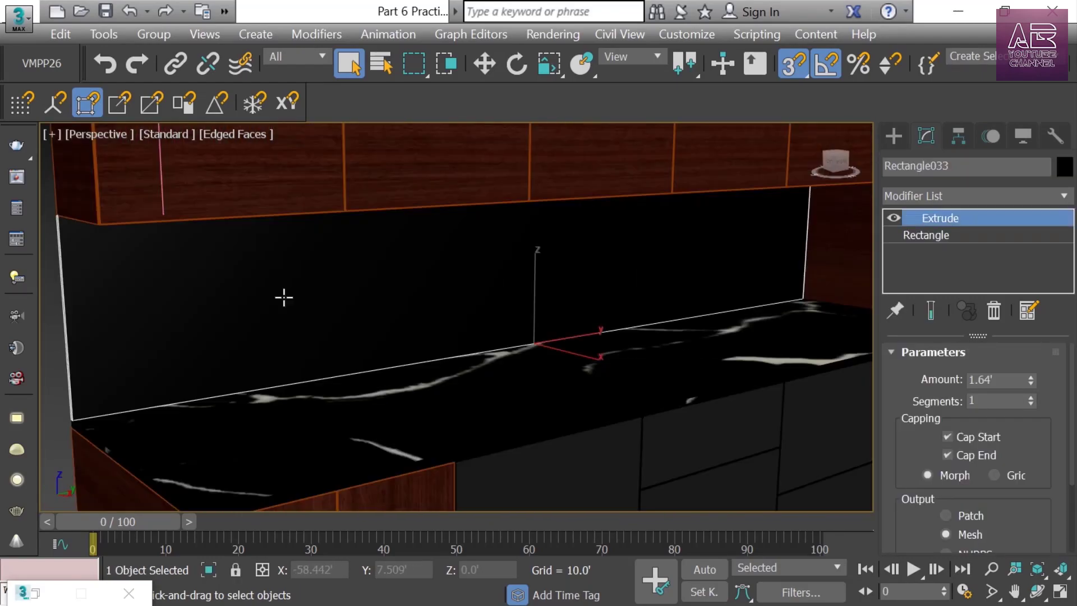
# Copy the 03 - Default material onto the second sample slot of the third row and rename the copy "kitchen tile"
pyautogui.press('m')
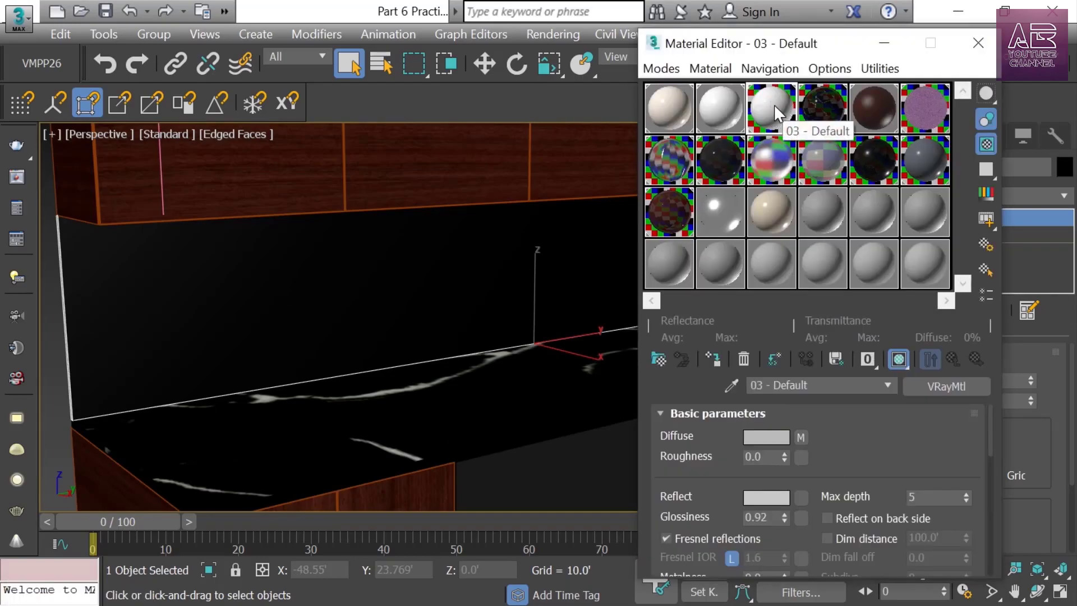
pyautogui.moveTo(773, 106); pyautogui.dragTo(720, 212)
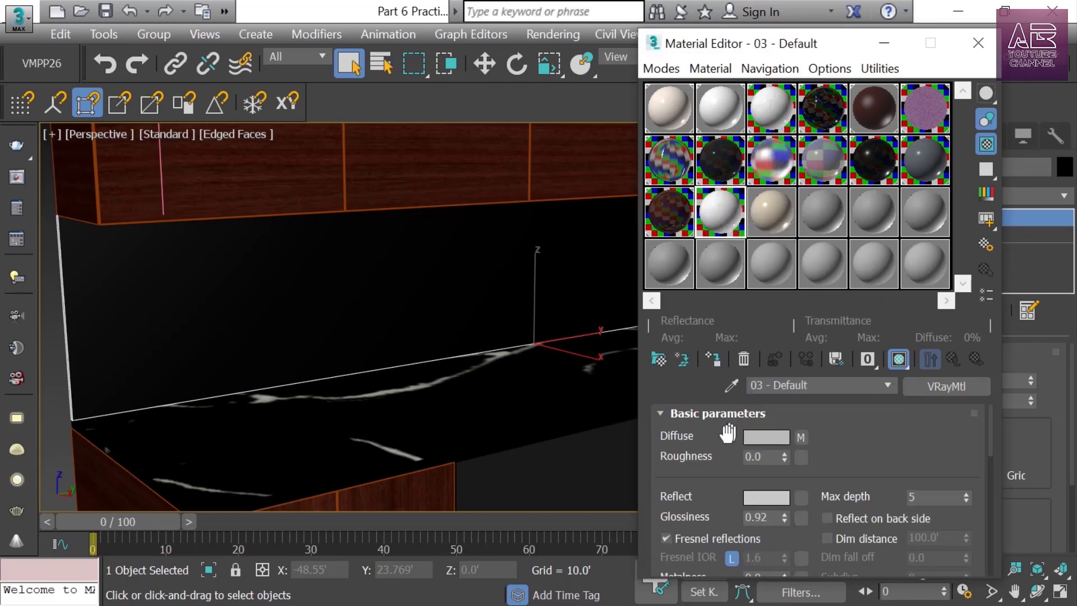
pyautogui.write('kitchen tile')
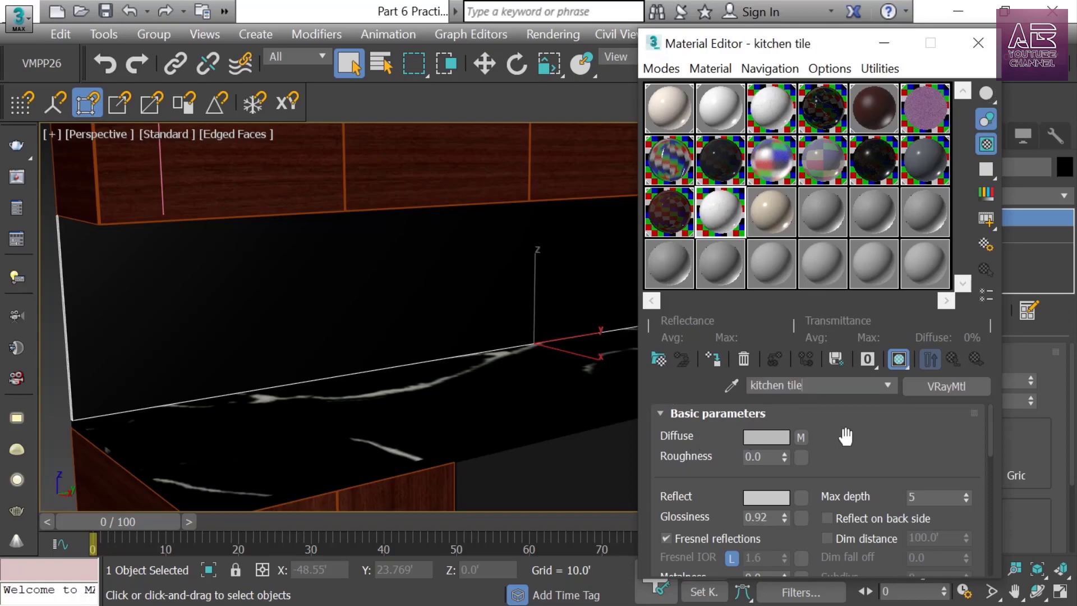
# Replace the bitmap in the kitchen tile material's diffuse map with the Kitchen Tile image from the 300 Gaj Textures folder
pyautogui.click(802, 437)
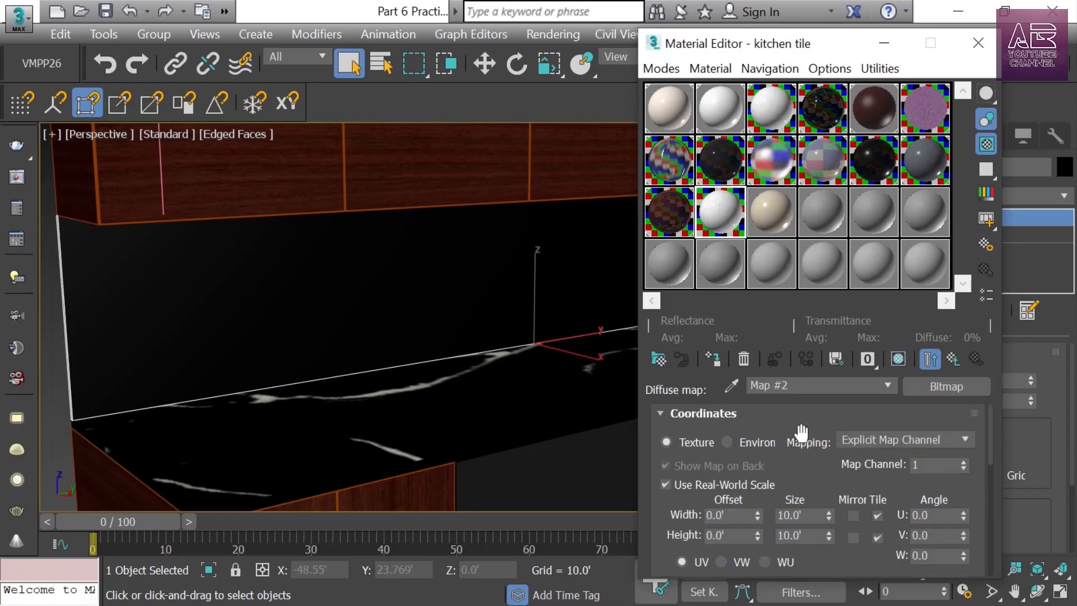
pyautogui.moveTo(802, 429); pyautogui.dragTo(834, 211)
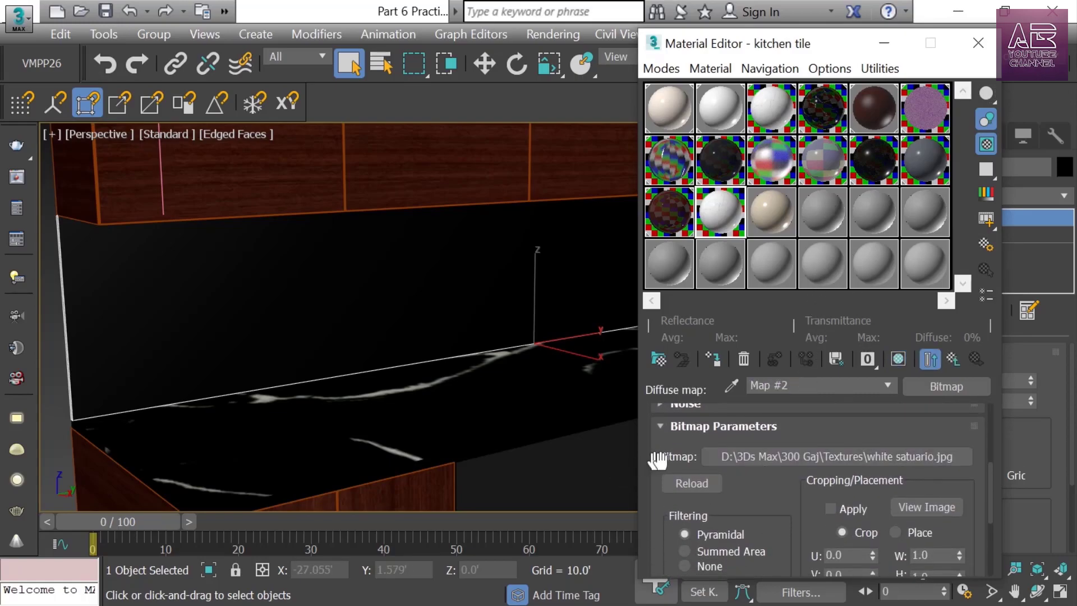
pyautogui.click(817, 453)
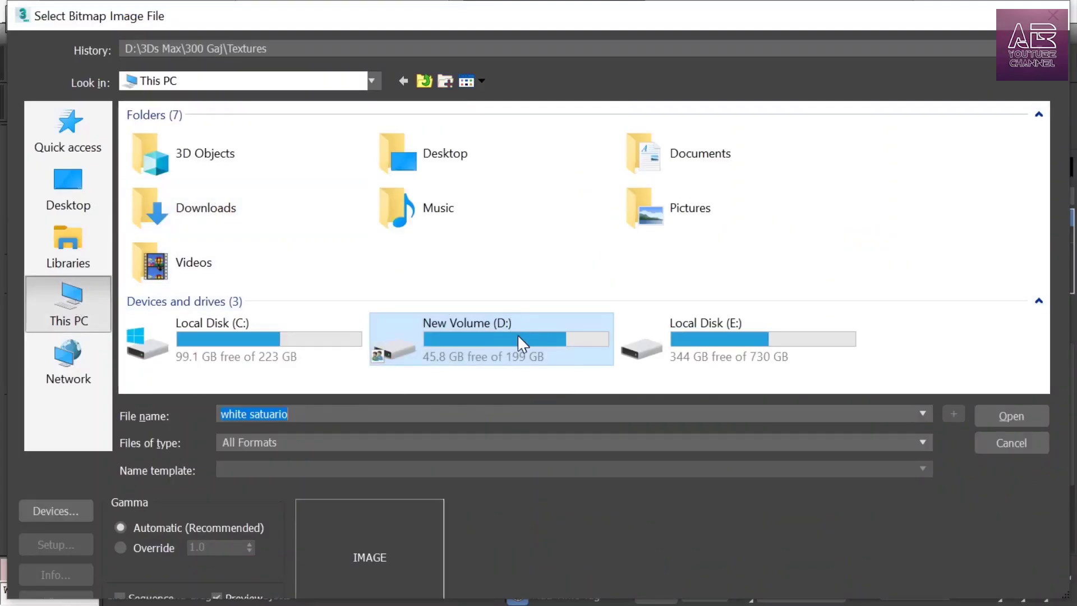
pyautogui.doubleClick(517, 335)
pyautogui.doubleClick(190, 134)
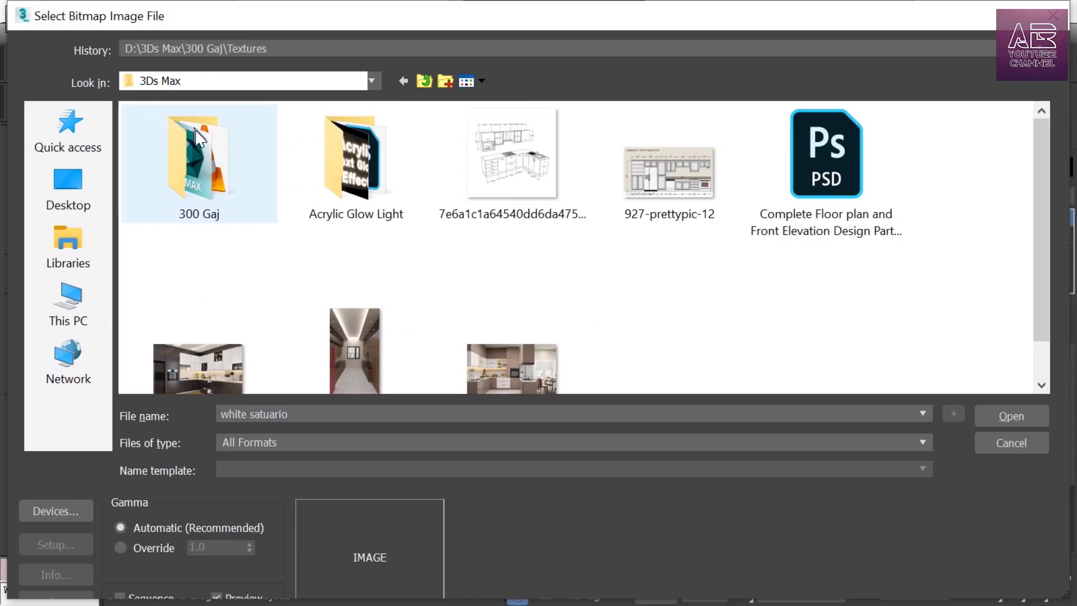
pyautogui.doubleClick(194, 134)
pyautogui.doubleClick(501, 138)
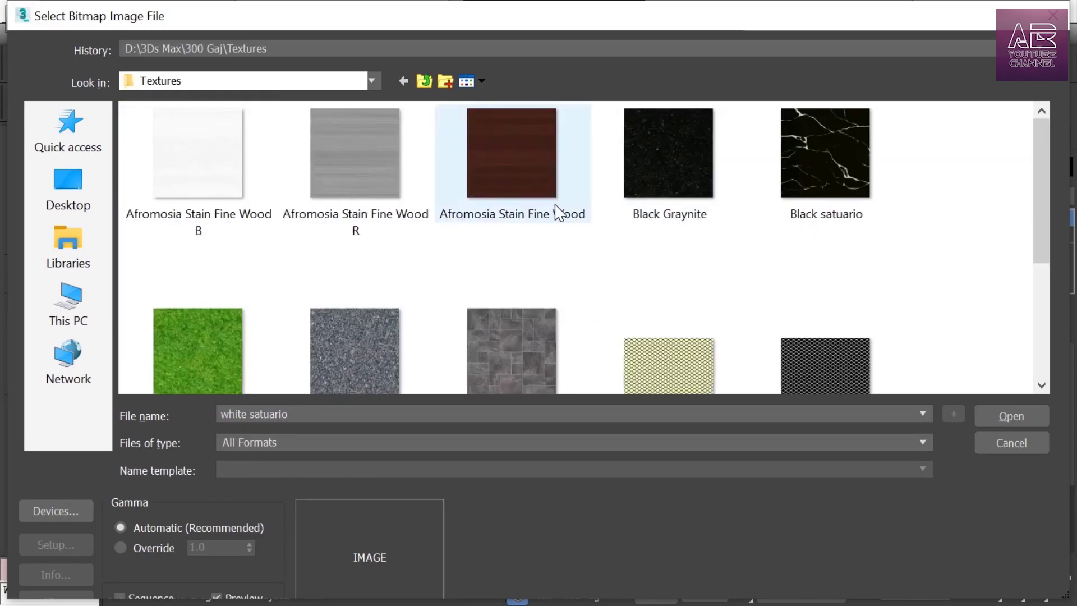
pyautogui.scroll(-2, 1019, 185)
pyautogui.click(569, 258)
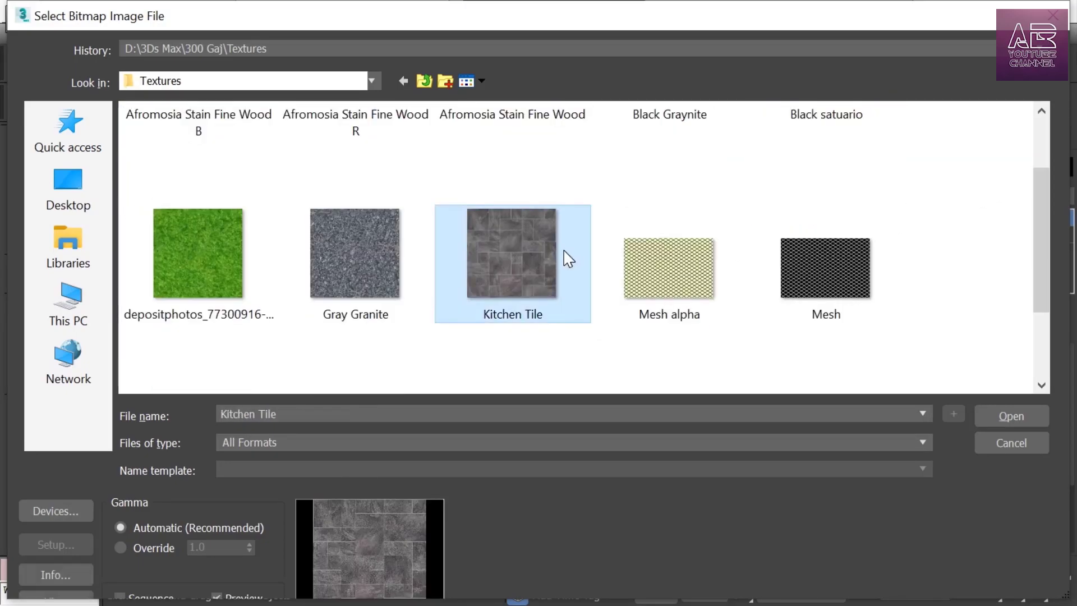
pyautogui.click(1004, 418)
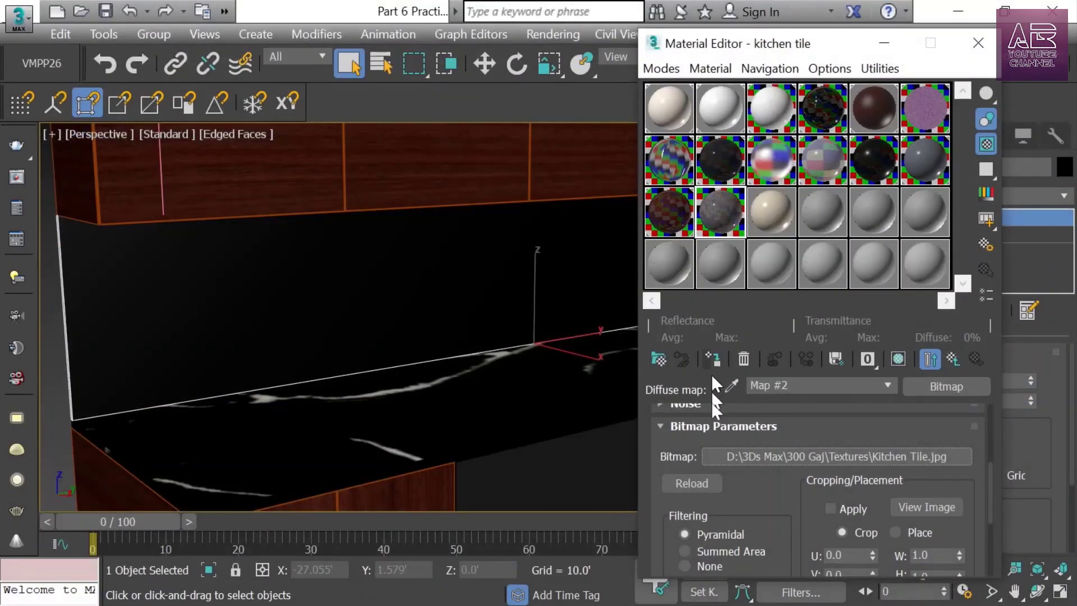
# Assign the kitchen tile material to the selected backsplash panel and close the Material Editor
pyautogui.click(953, 358)
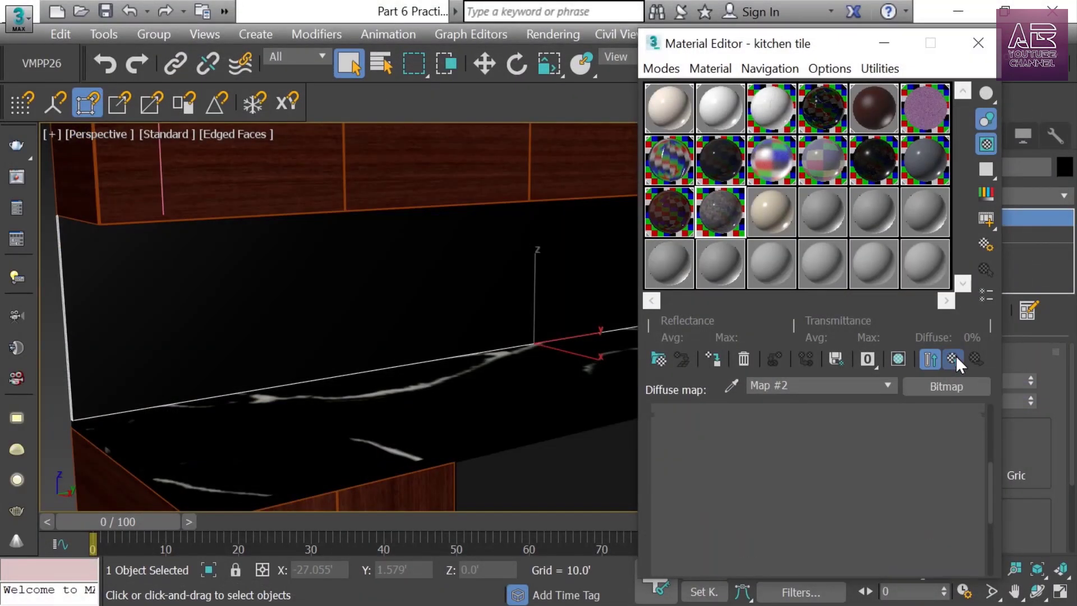
pyautogui.click(713, 358)
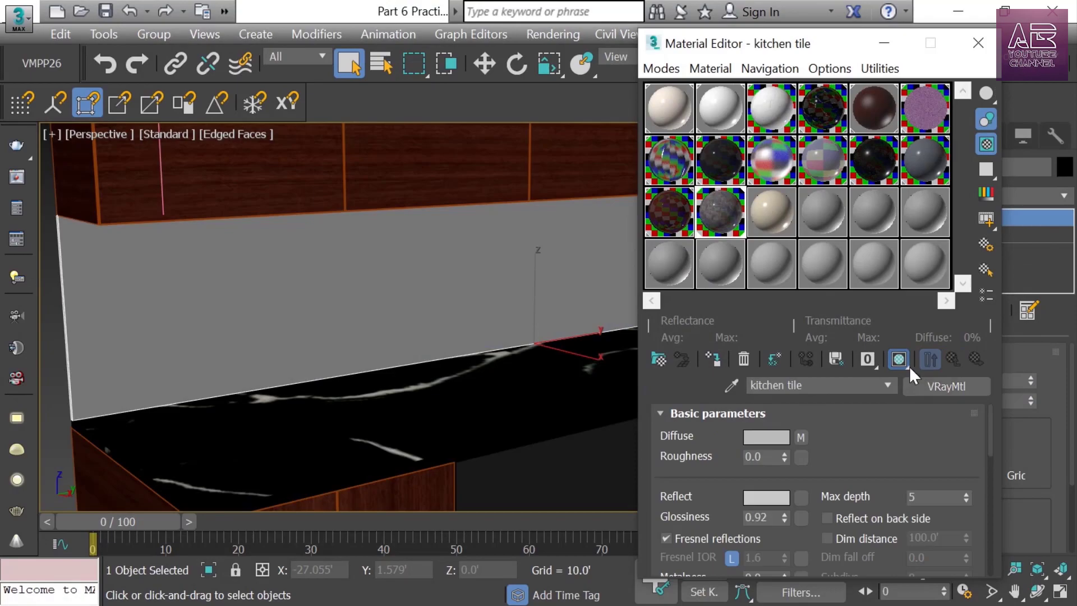
pyautogui.click(978, 40)
# Add a UVW Map modifier to the backsplash panel above its Extrude modifier
pyautogui.moveTo(539, 262); pyautogui.dragTo(565, 233, button='middle')
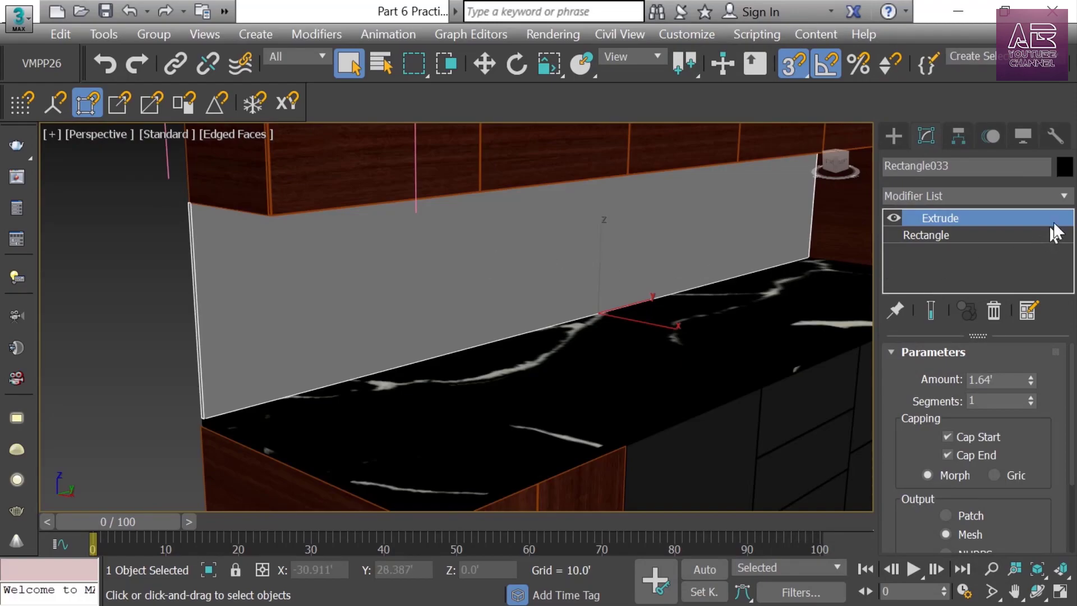
pyautogui.click(1031, 194)
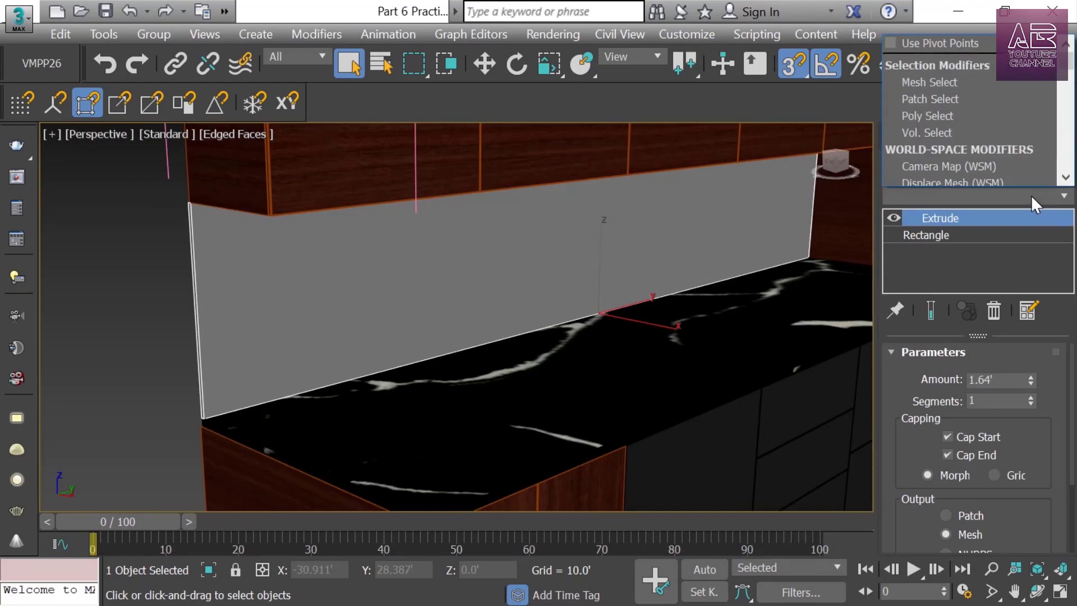
pyautogui.press('u')
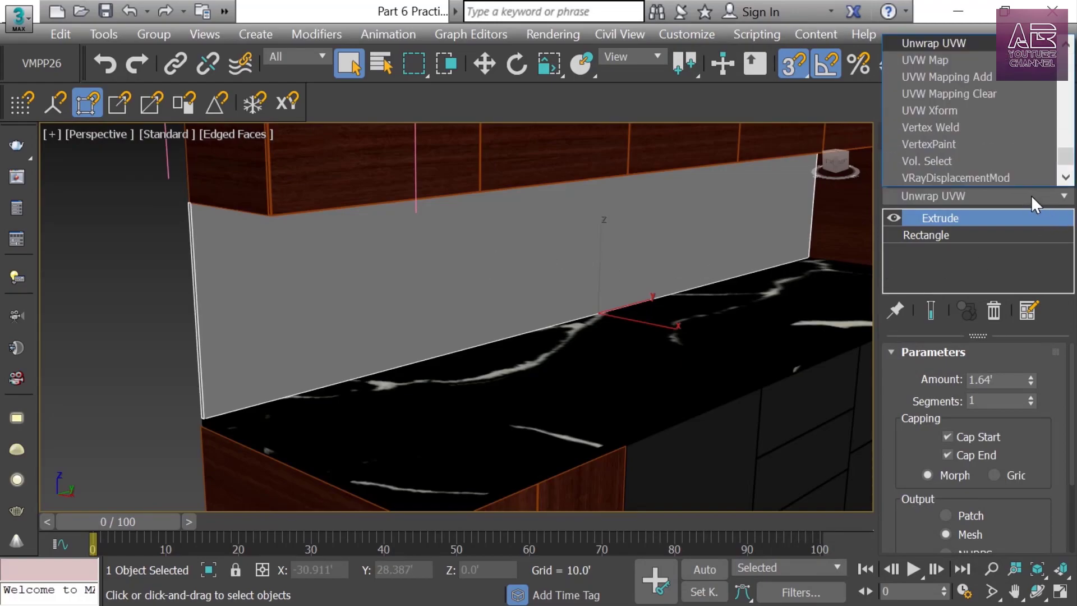
pyautogui.click(983, 59)
pyautogui.scroll(-2, 920, 437)
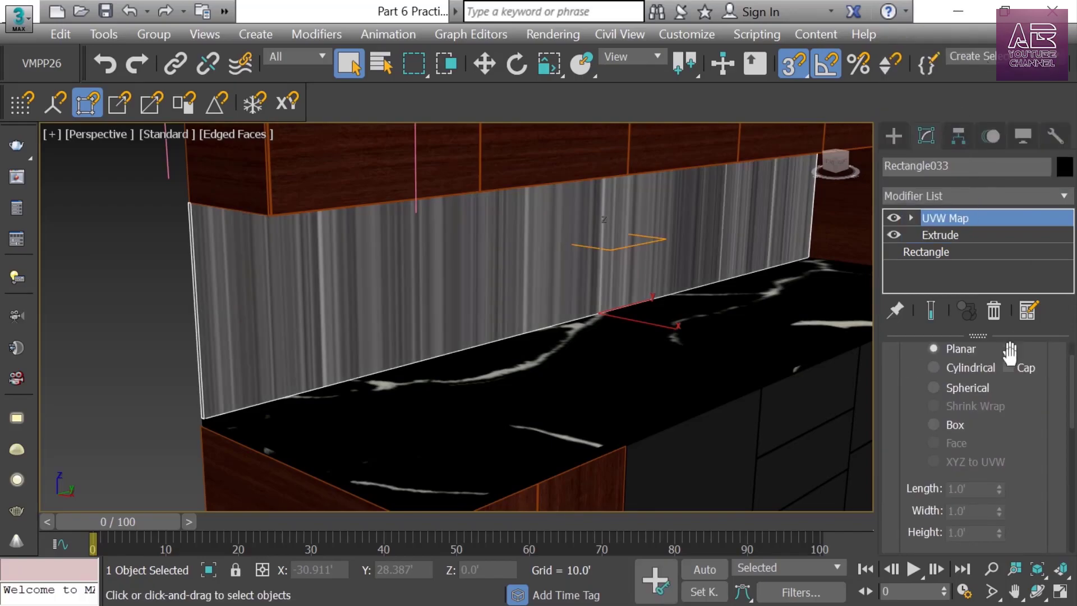
# Switch the backsplash's UVW Map to Box mapping and turn off Real-World Map Size
pyautogui.click(935, 425)
pyautogui.moveTo(918, 413); pyautogui.dragTo(912, 269)
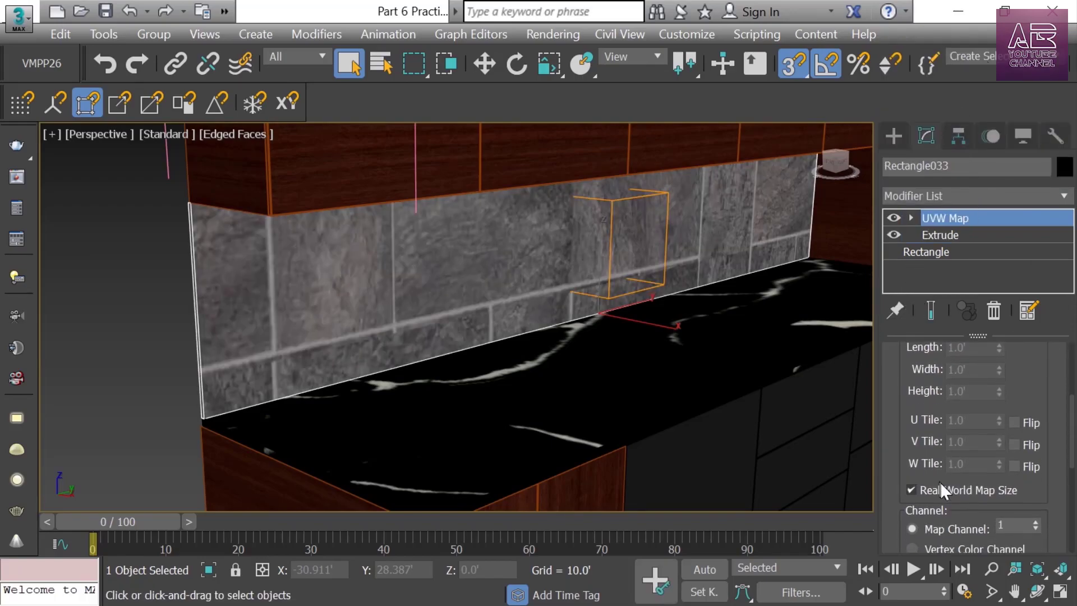
pyautogui.click(940, 485)
pyautogui.moveTo(1032, 375); pyautogui.dragTo(1026, 438)
# Set the backsplash's UVW Map length and width to 1.64'
pyautogui.click(965, 410)
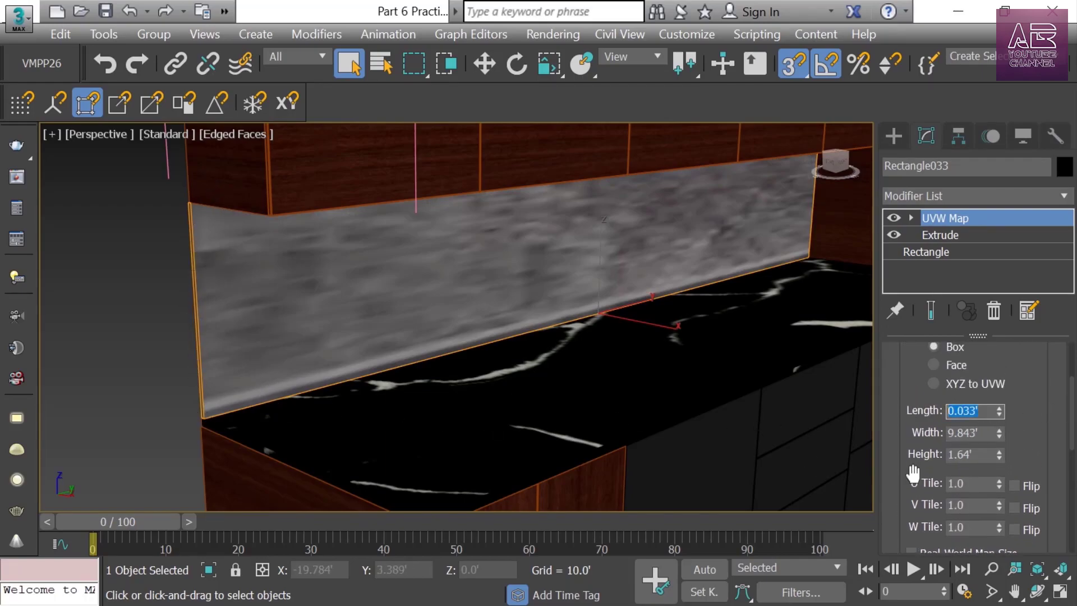
pyautogui.write('1.64')
pyautogui.press('Tab')
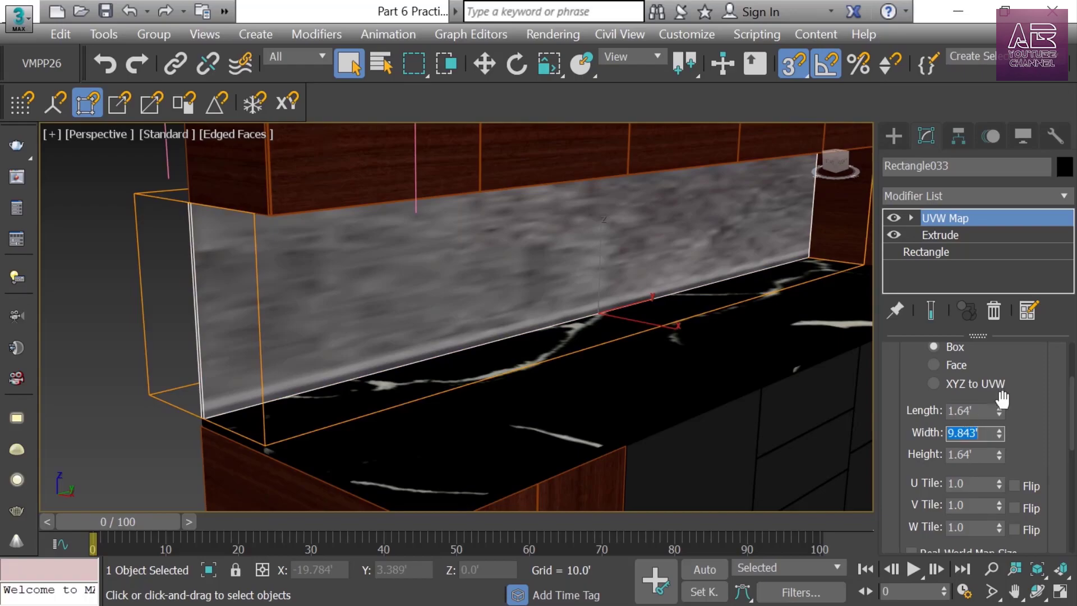
pyautogui.hotkey('shift', 'Tab')
pyautogui.press('Tab')
pyautogui.write('1.64')
pyautogui.keyDown('alt'); pyautogui.moveTo(729, 393); pyautogui.dragTo(827, 462, button='middle'); pyautogui.keyUp('alt')
pyautogui.scroll(2, 683, 442)
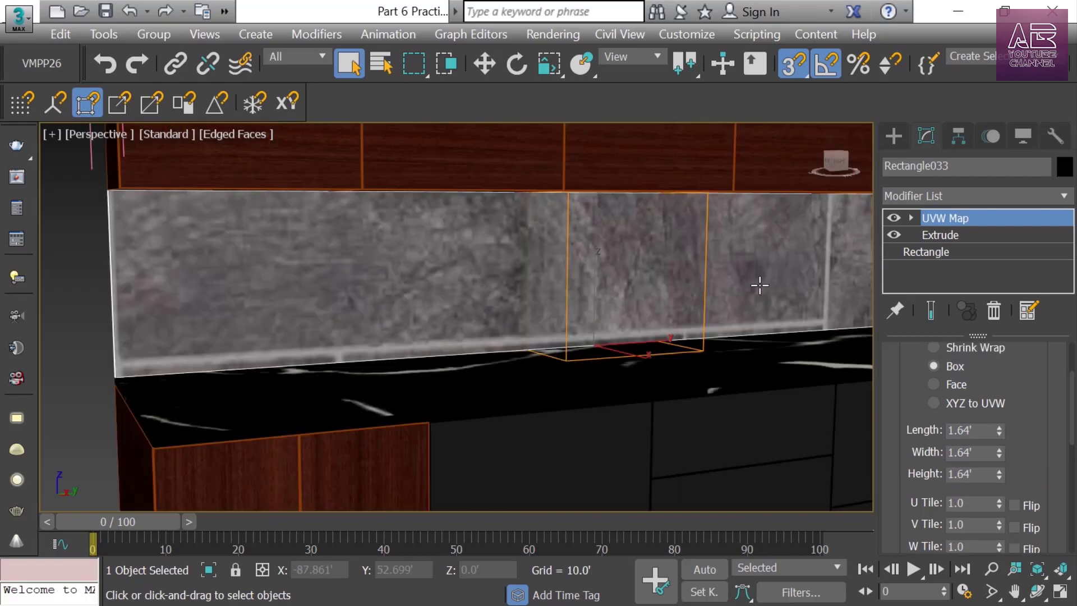
# Set the kitchen tile material's diffuse bitmap size to 1.0' width and 1.0' height
pyautogui.press('m')
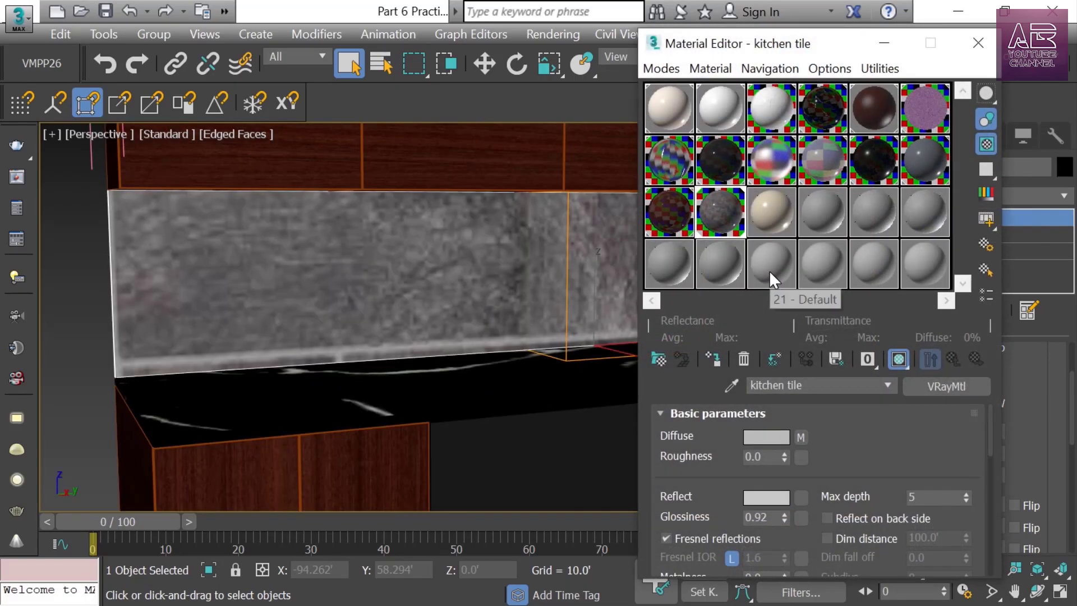
pyautogui.click(802, 437)
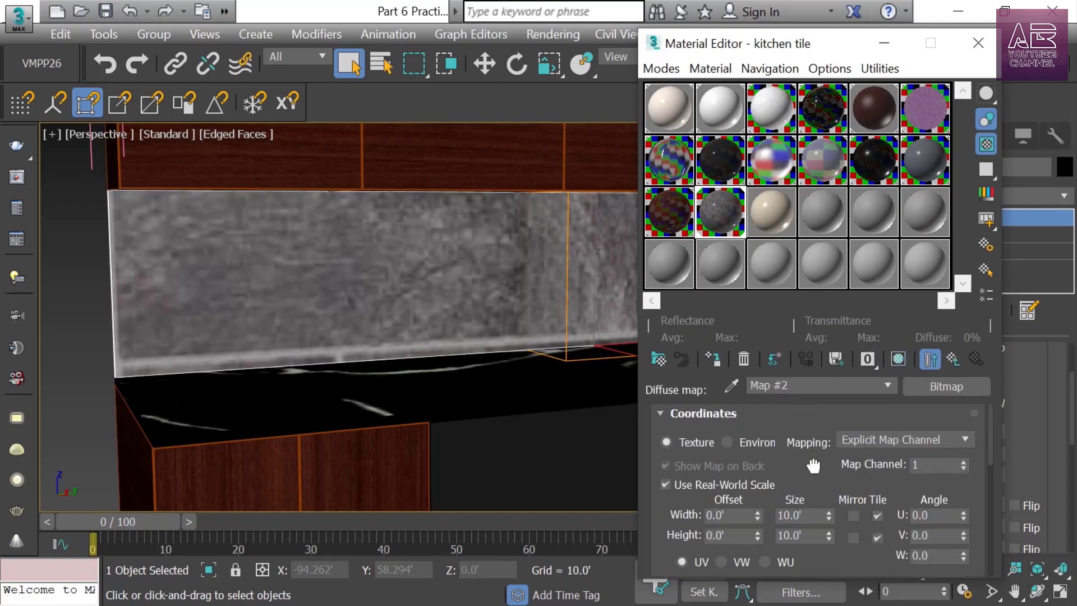
pyautogui.moveTo(808, 466); pyautogui.dragTo(810, 405)
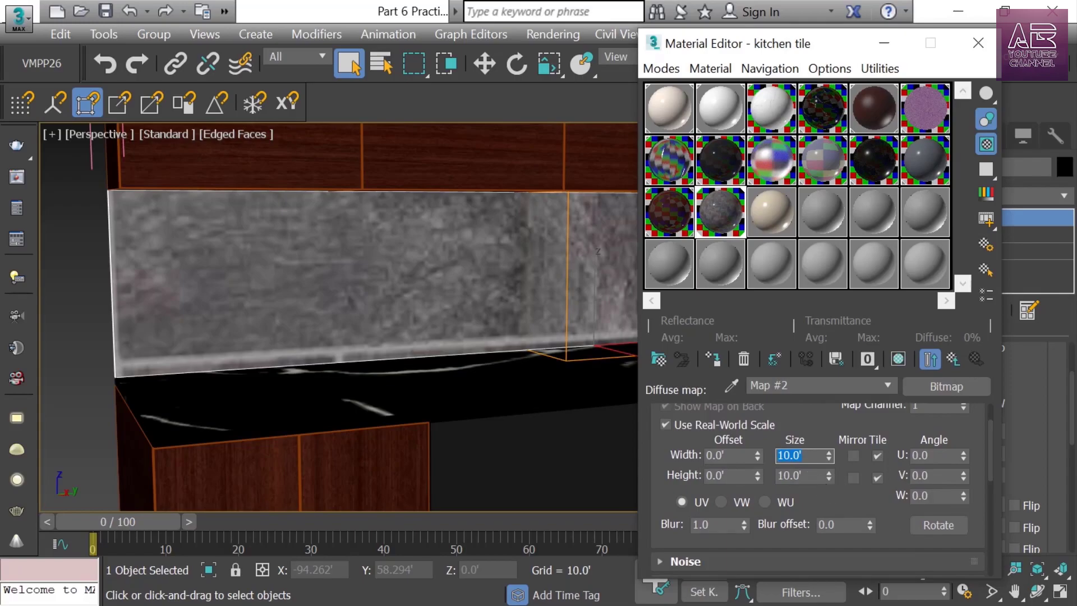
pyautogui.write('1')
pyautogui.press('Tab')
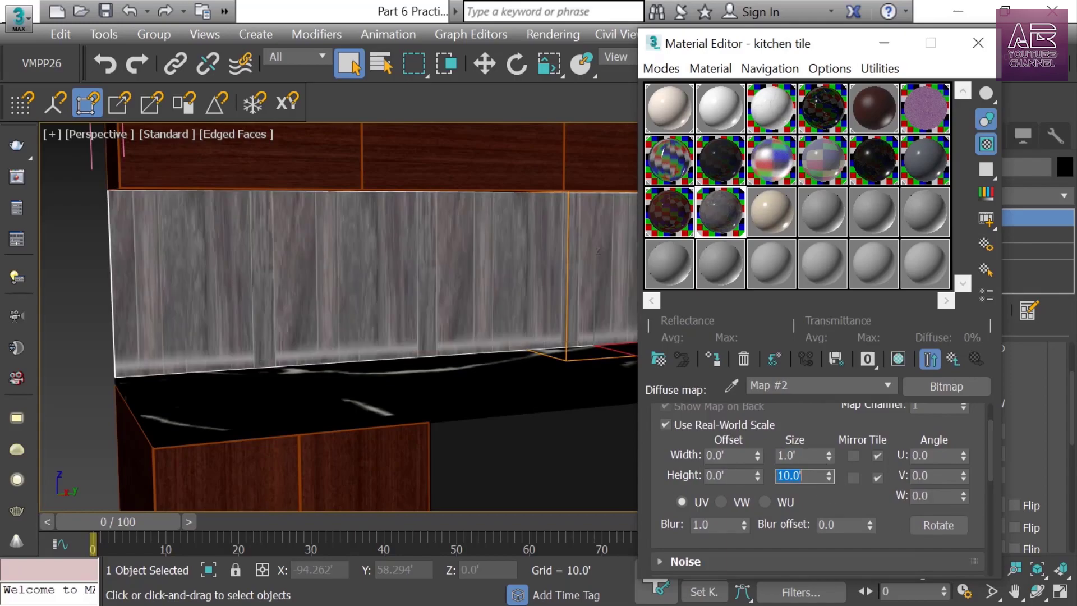
pyautogui.write('1')
pyautogui.press('Return')
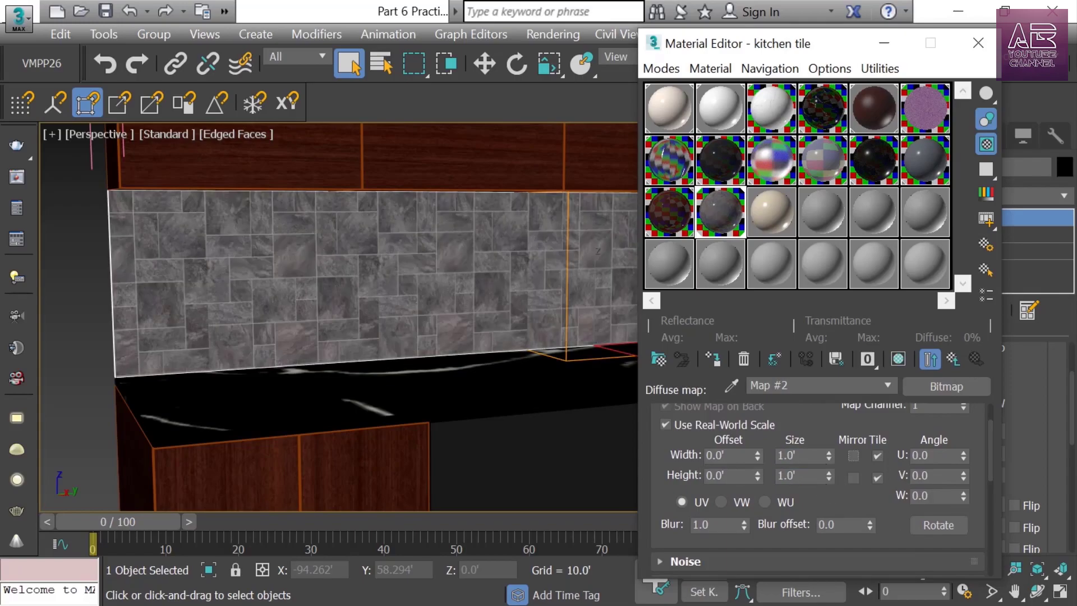
pyautogui.click(978, 39)
# Close the open group of the finished kitchen unit and unhide the rest of the house model
pyautogui.scroll(-3, 558, 356)
pyautogui.keyDown('alt'); pyautogui.moveTo(549, 356); pyautogui.dragTo(739, 341, button='middle'); pyautogui.keyUp('alt')
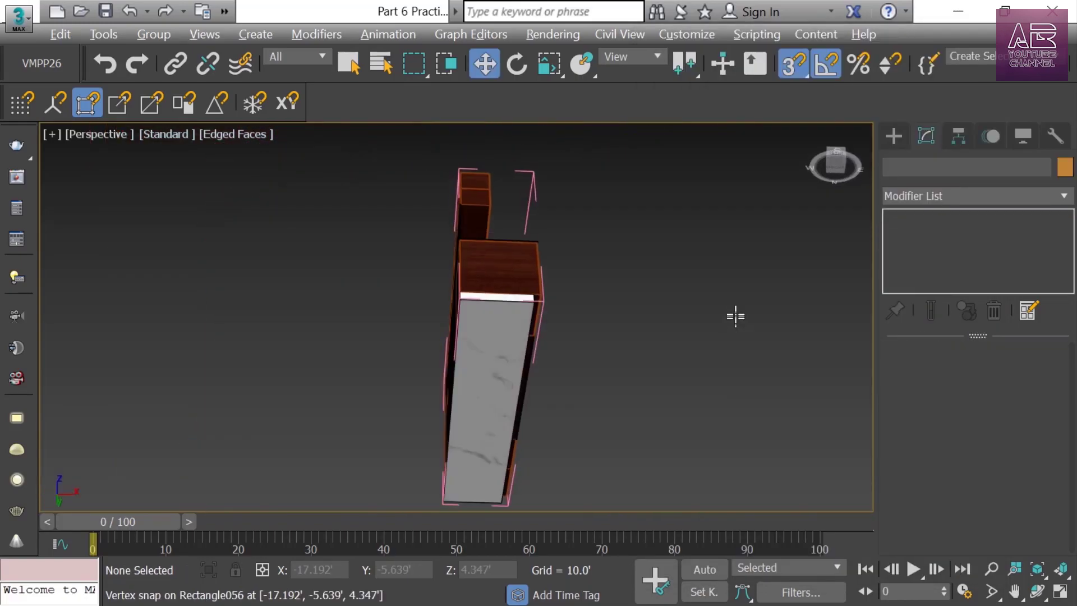
pyautogui.keyDown('alt'); pyautogui.moveTo(736, 316); pyautogui.dragTo(572, 401, button='middle'); pyautogui.keyUp('alt')
pyautogui.moveTo(735, 238); pyautogui.dragTo(607, 358)
pyautogui.click(154, 34)
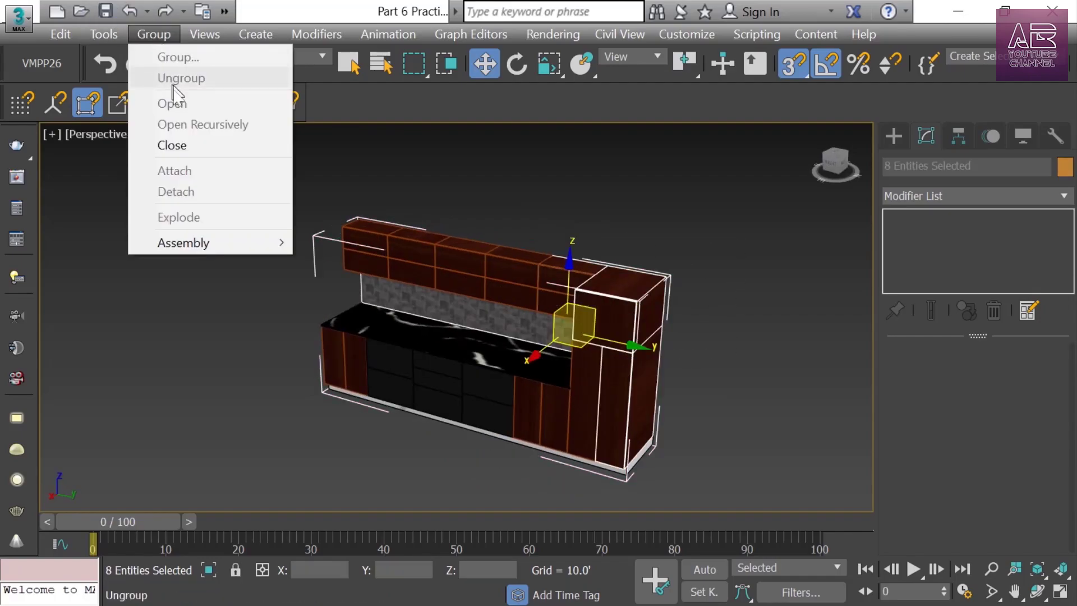
pyautogui.click(187, 146)
pyautogui.rightClick(659, 308)
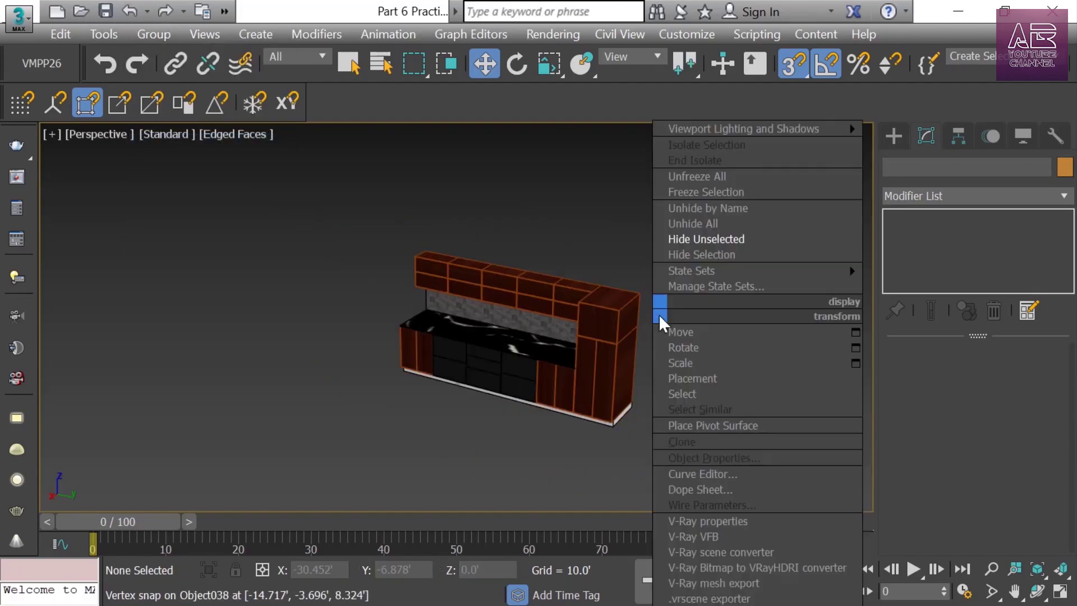
pyautogui.moveTo(711, 269)
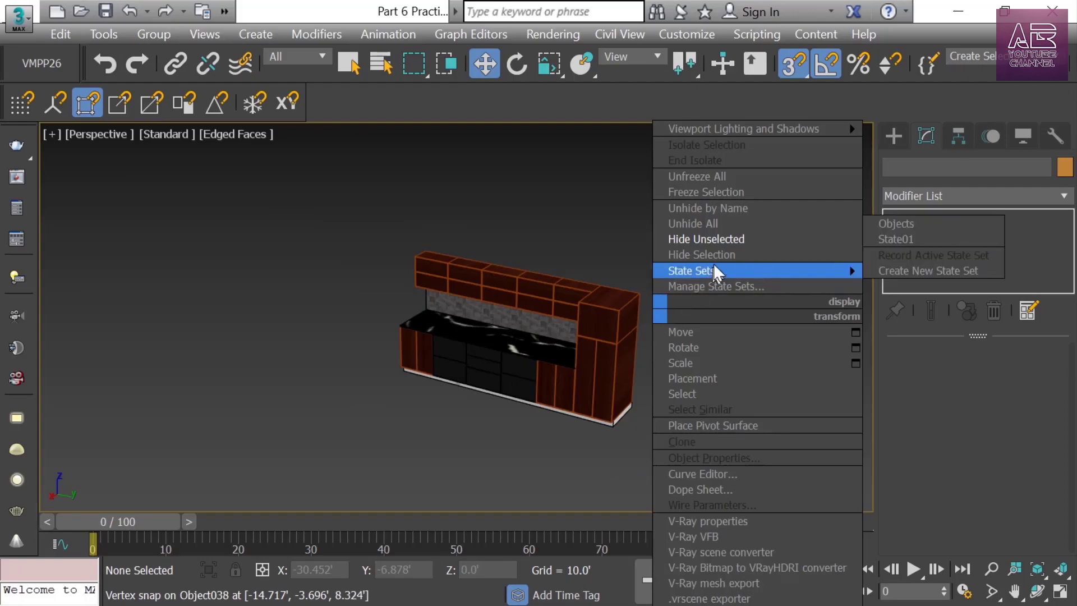
pyautogui.press('Escape')
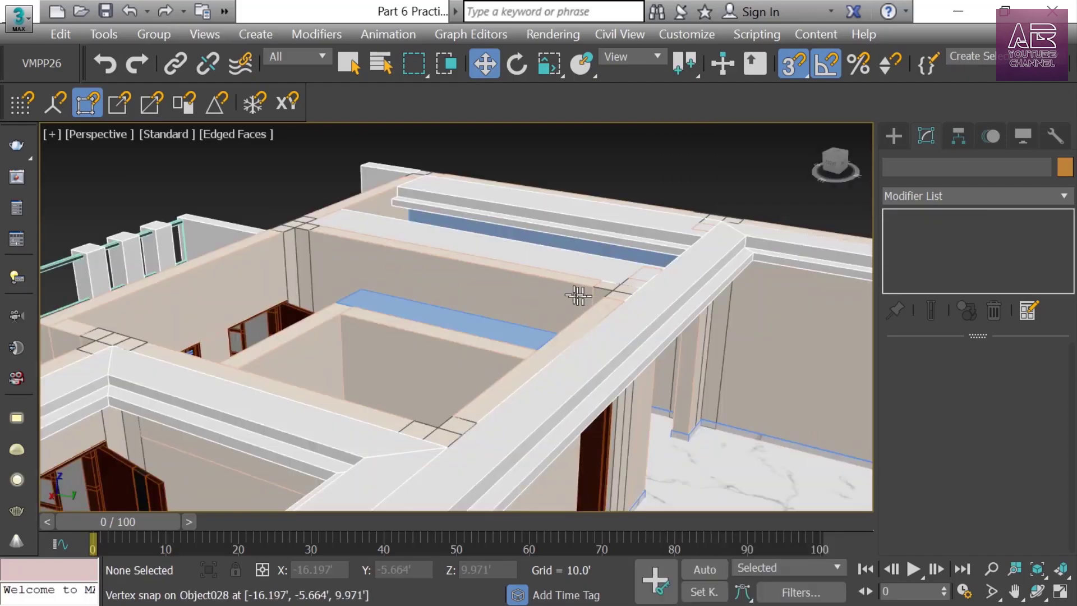
# Hide everything except the Left Kitchen group and open that group for editing
pyautogui.keyDown('alt'); pyautogui.moveTo(577, 293); pyautogui.dragTo(290, 290, button='middle'); pyautogui.keyUp('alt')
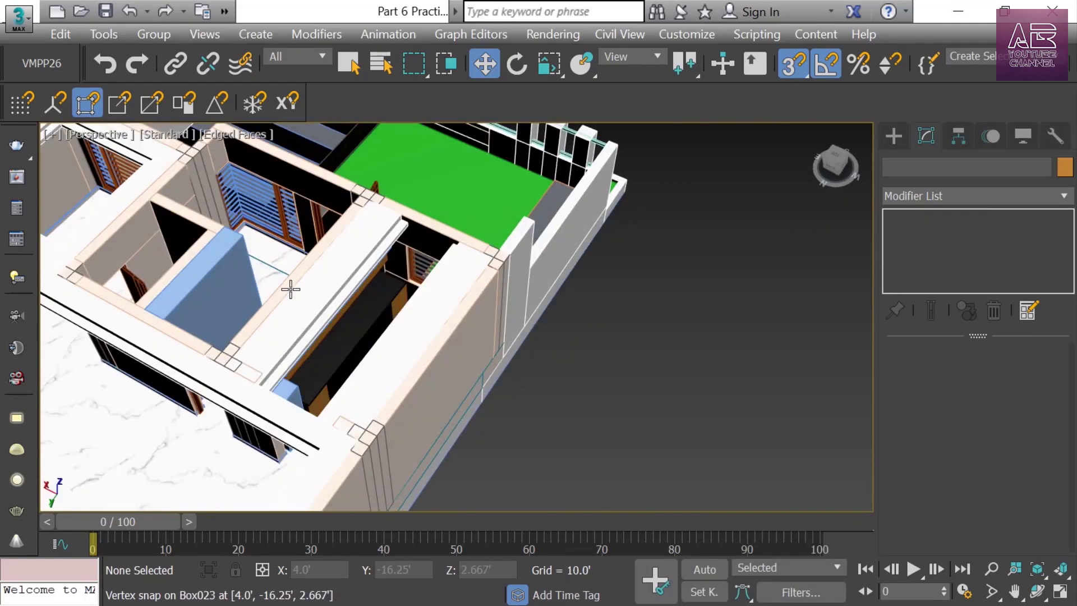
pyautogui.scroll(10, 355, 344)
pyautogui.click(380, 265)
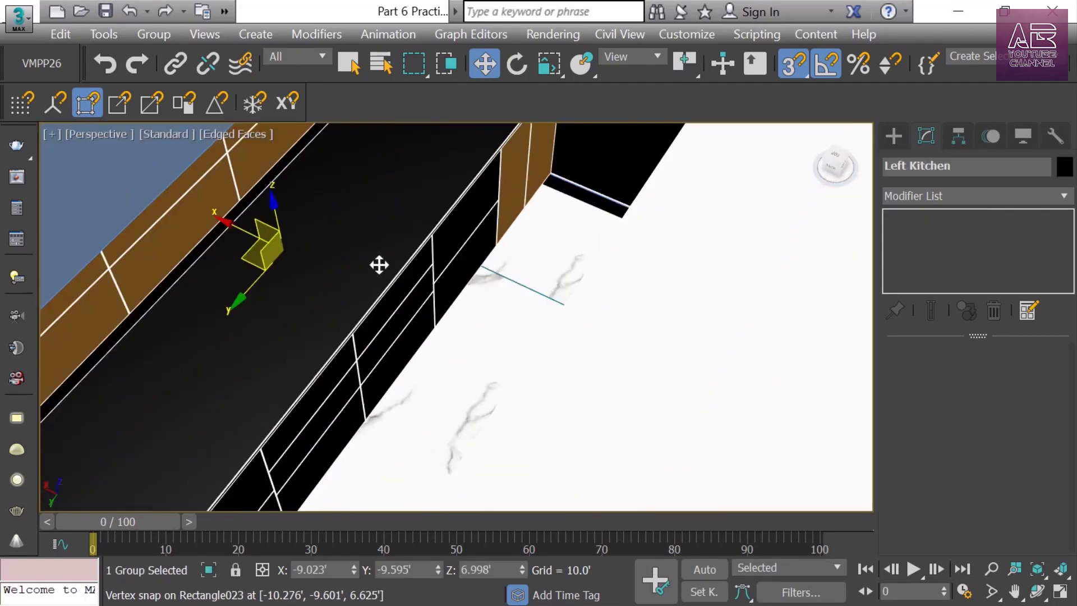
pyautogui.rightClick(380, 264)
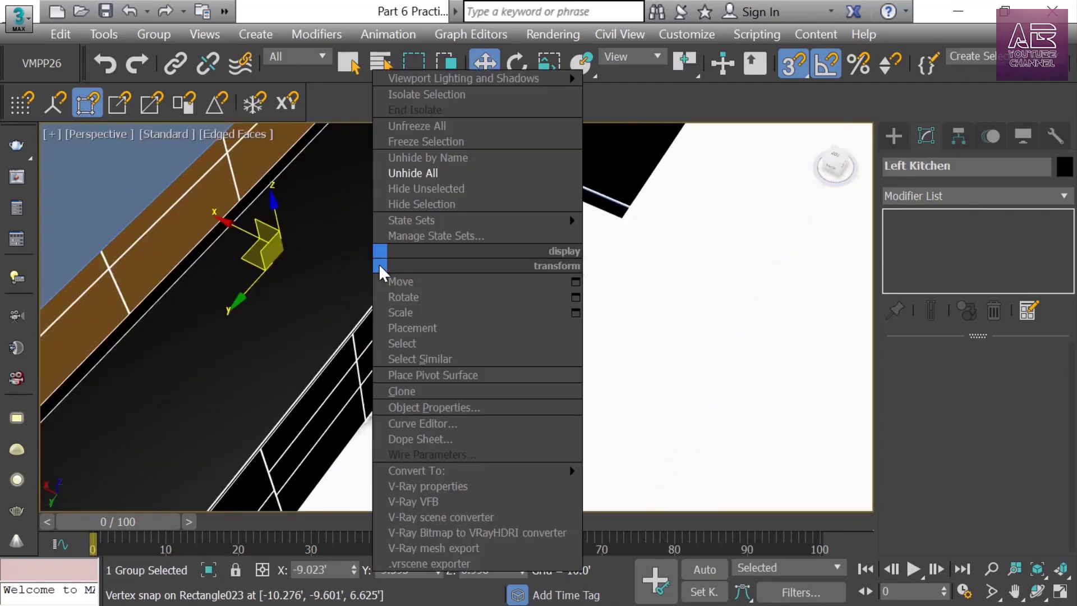
pyautogui.click(435, 188)
pyautogui.scroll(-6, 457, 240)
pyautogui.keyDown('alt'); pyautogui.moveTo(488, 353); pyautogui.dragTo(381, 275, button='middle'); pyautogui.keyUp('alt')
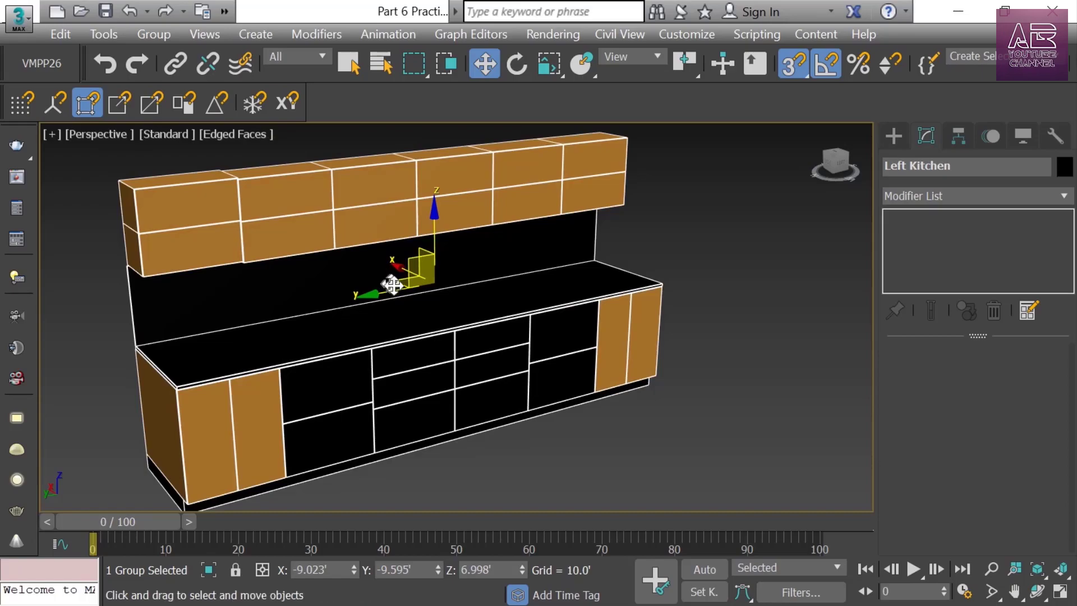
pyautogui.moveTo(423, 271); pyautogui.dragTo(456, 288, button='middle')
pyautogui.click(151, 33)
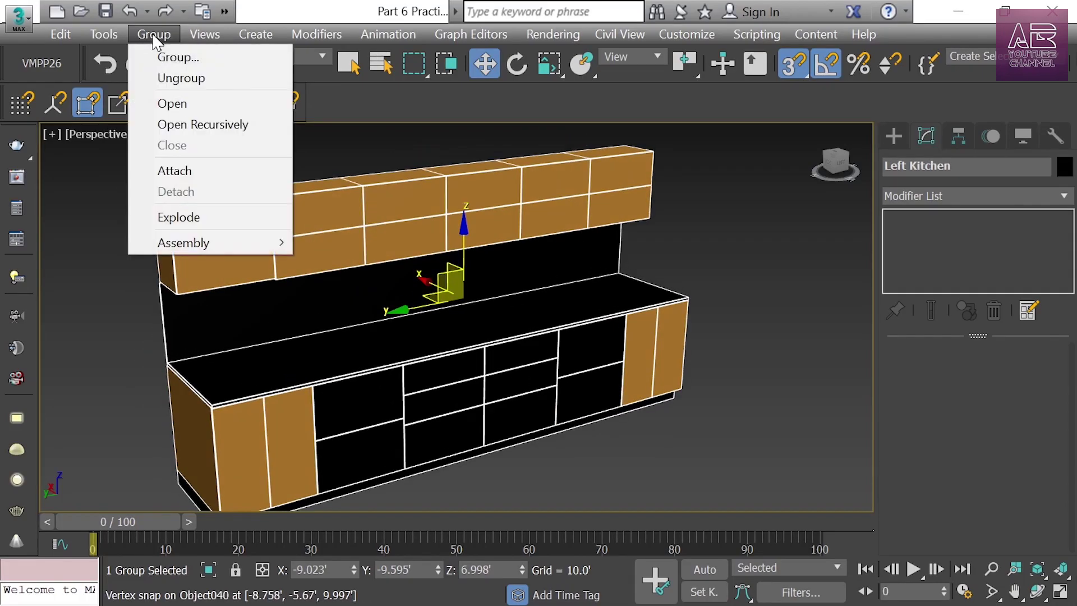
pyautogui.click(179, 104)
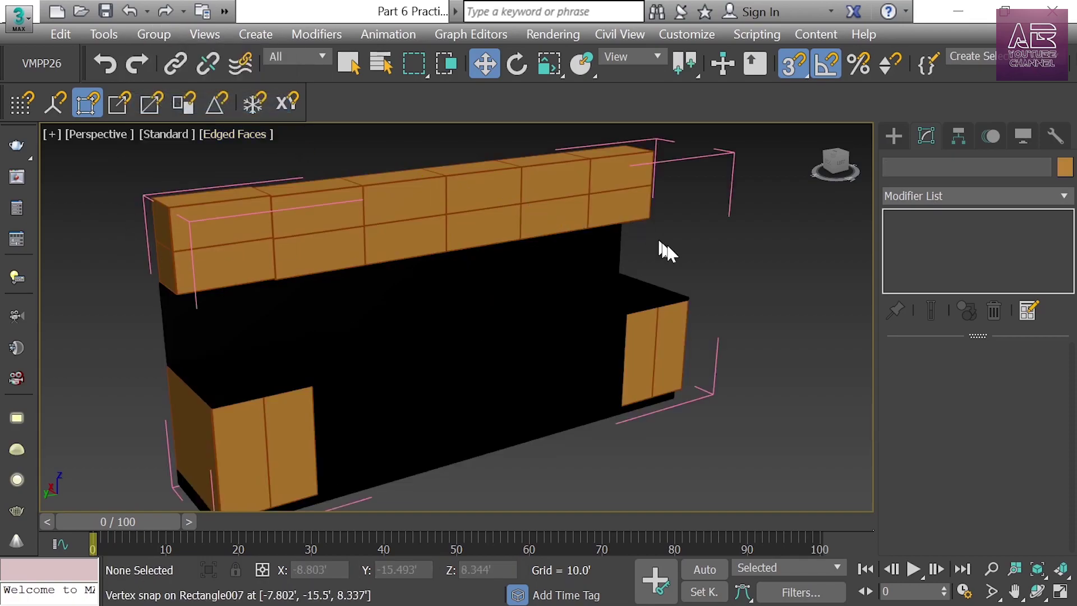
# Assign the Gloss Dark Wood material to all orange upper cabinets and end base cabinets, leaving the group's bounding helper out of the selection
pyautogui.keyDown('alt'); pyautogui.moveTo(477, 269); pyautogui.dragTo(386, 272, button='middle'); pyautogui.keyUp('alt')
pyautogui.moveTo(112, 179); pyautogui.dragTo(739, 280)
pyautogui.moveTo(741, 343); pyautogui.dragTo(601, 253, button='middle')
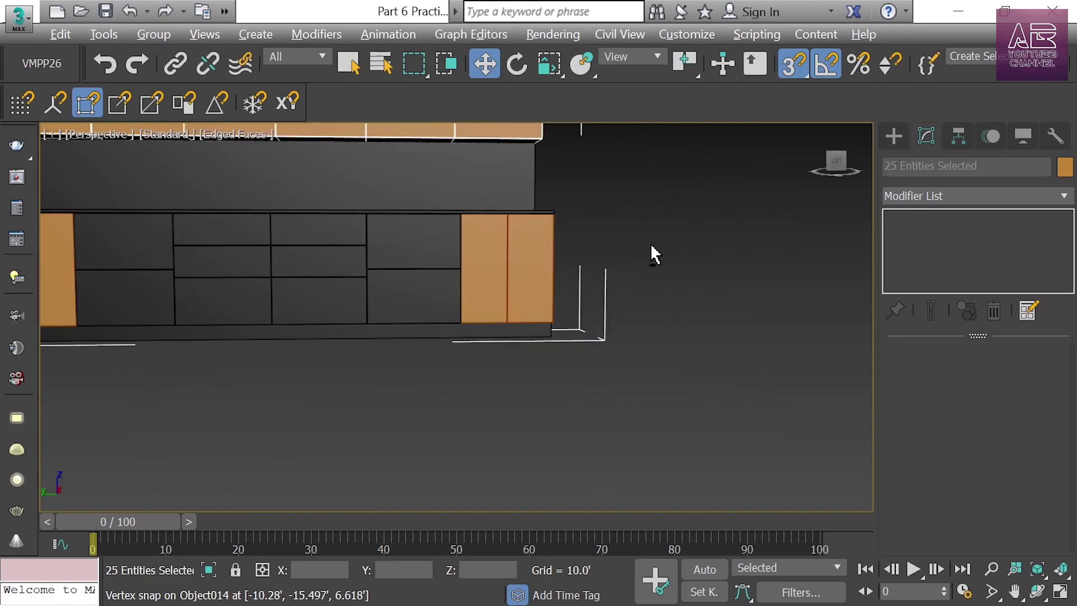
pyautogui.scroll(-2, 659, 251)
pyautogui.moveTo(497, 305); pyautogui.dragTo(761, 305, button='middle')
pyautogui.keyDown('ctrl'); pyautogui.moveTo(308, 272); pyautogui.dragTo(421, 317); pyautogui.keyUp('ctrl')
pyautogui.keyDown('alt'); pyautogui.moveTo(418, 314); pyautogui.dragTo(435, 354, button='middle'); pyautogui.keyUp('alt')
pyautogui.scroll(4, 659, 218)
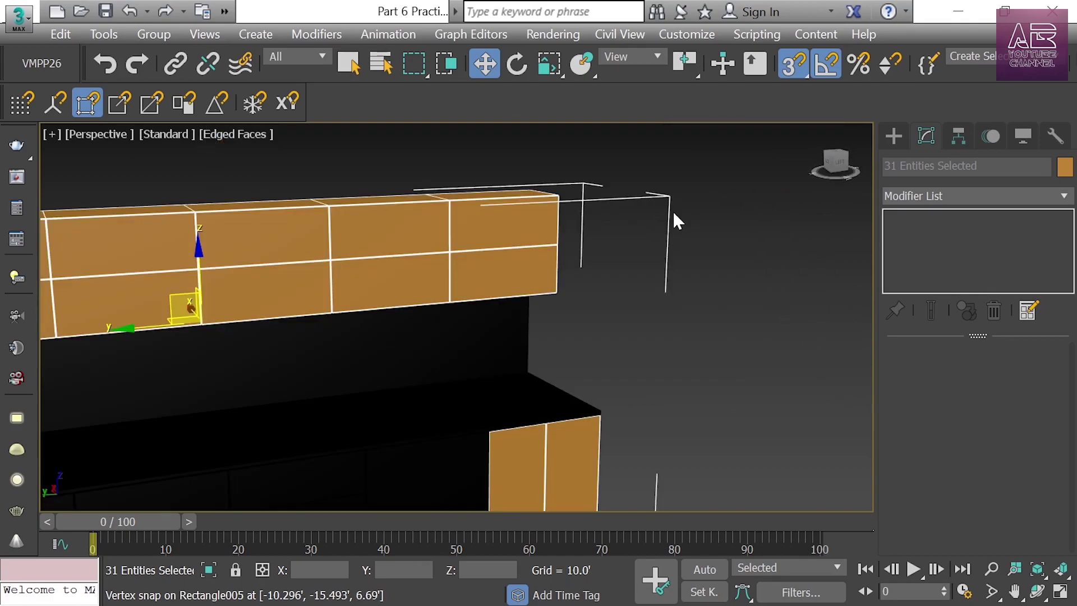
pyautogui.keyDown('alt'); pyautogui.click(667, 230); pyautogui.keyUp('alt')
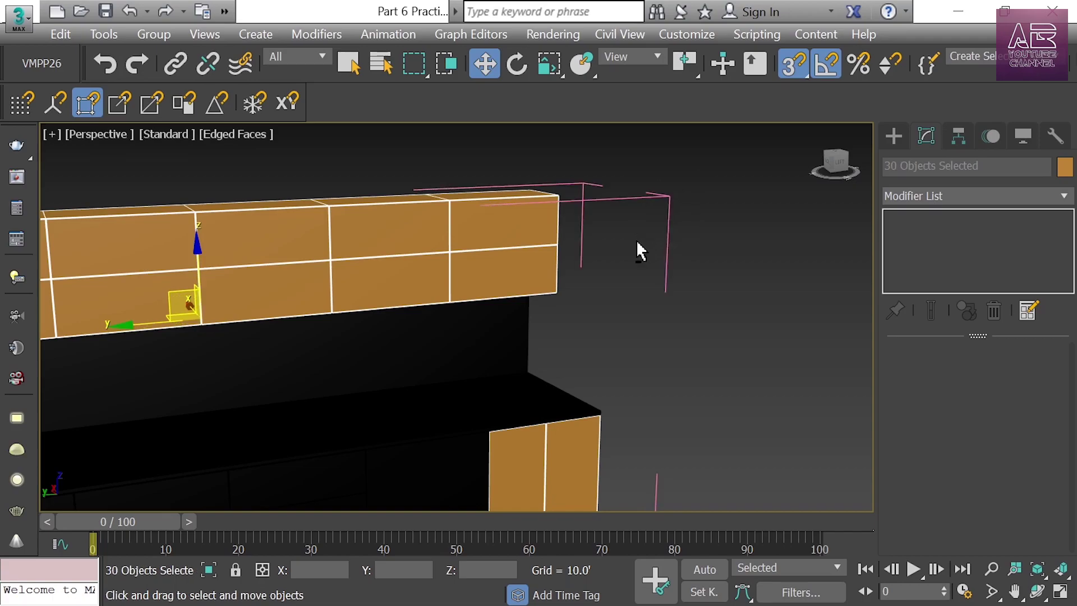
pyautogui.moveTo(637, 294); pyautogui.dragTo(699, 228, button='middle')
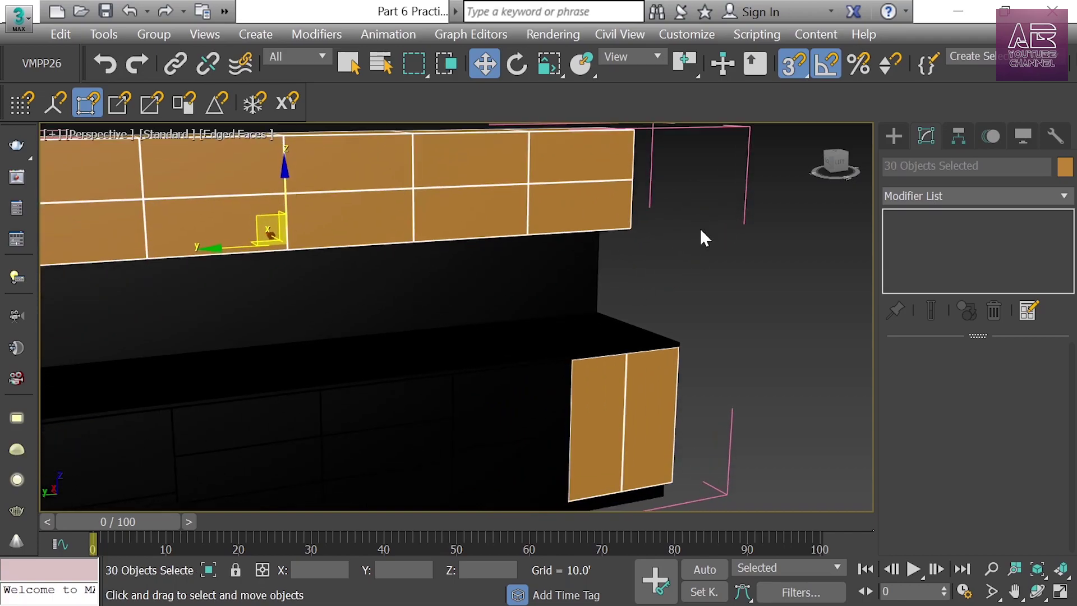
pyautogui.press('m')
pyautogui.click(671, 211)
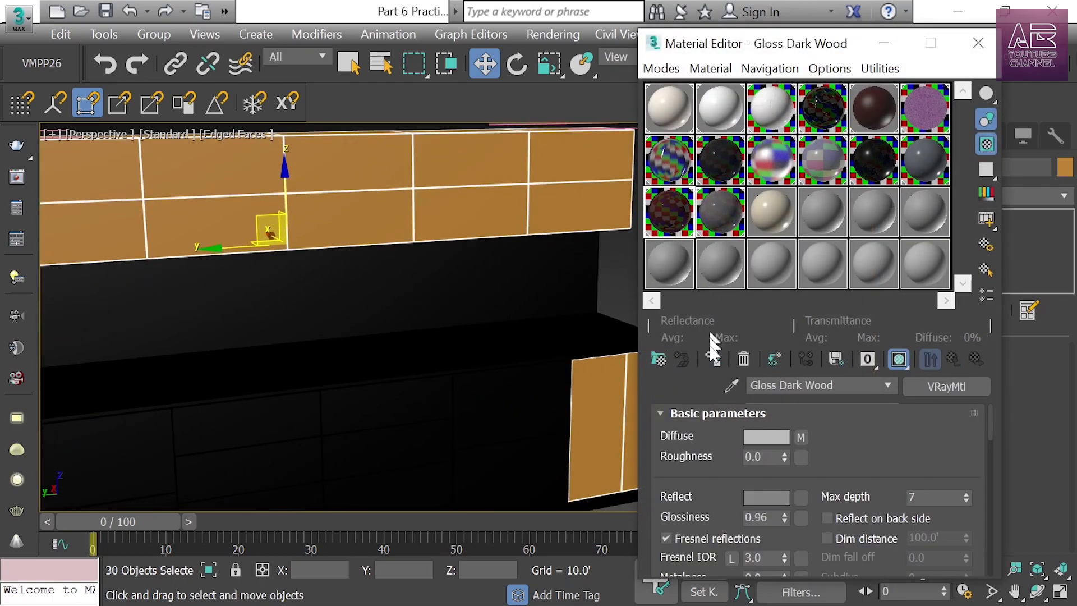
pyautogui.click(711, 359)
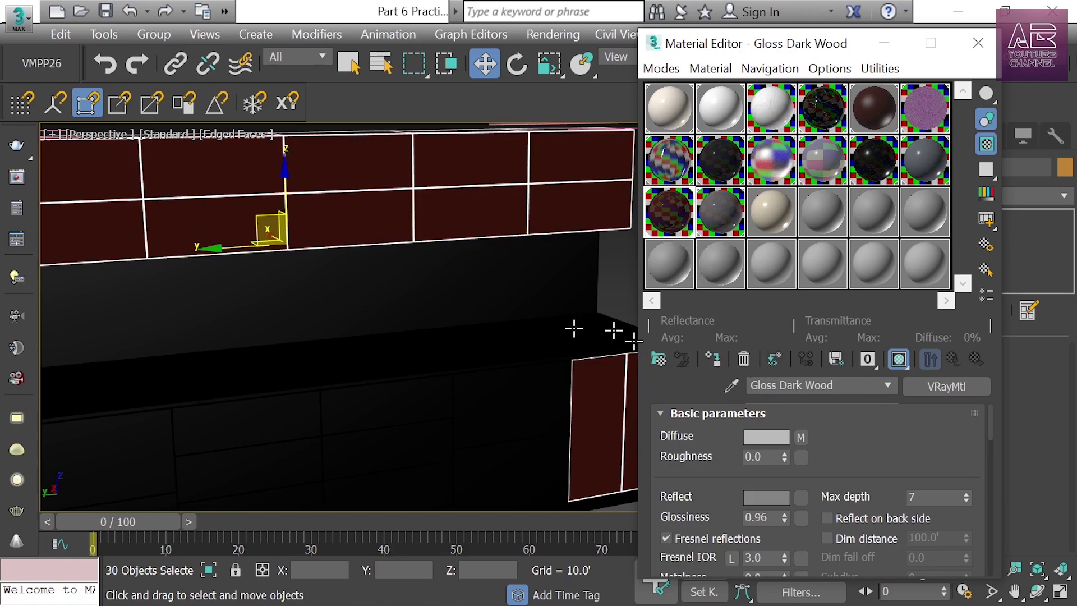
pyautogui.press('m')
pyautogui.press('z')
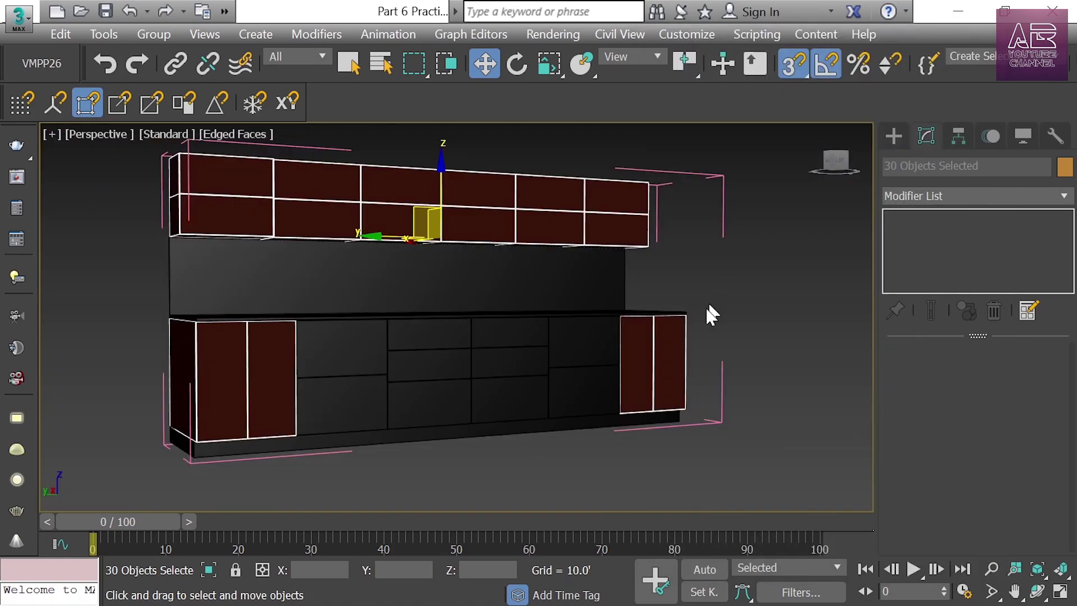
# Deselect the four base cabinet doors and add a UVW Map modifier to the remaining wooden parts
pyautogui.keyDown('alt'); pyautogui.click(665, 356); pyautogui.keyUp('alt')
pyautogui.keyDown('alt'); pyautogui.click(639, 351); pyautogui.keyUp('alt')
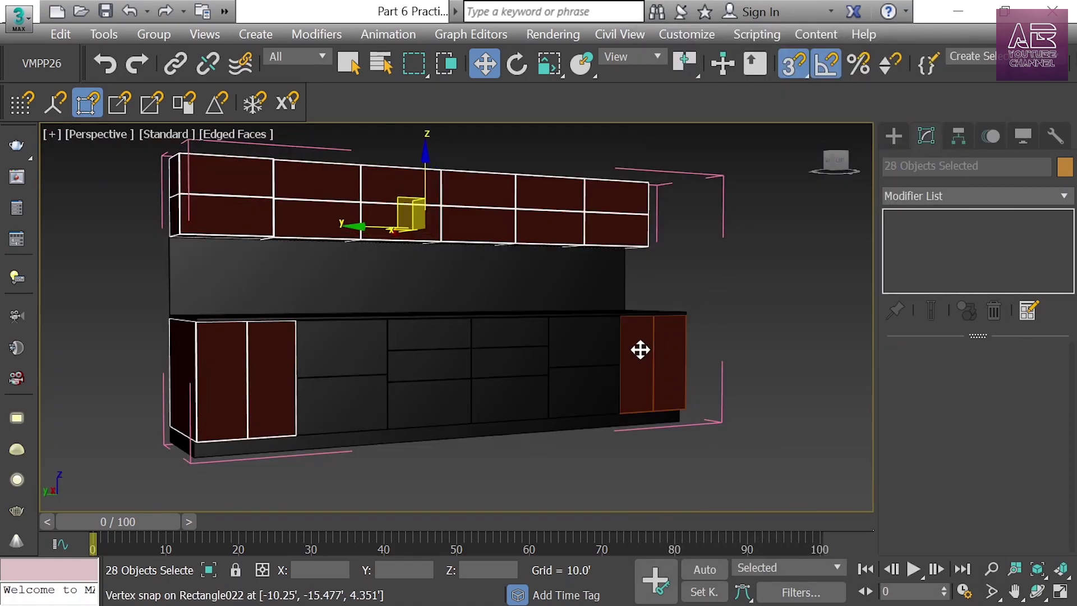
pyautogui.keyDown('alt'); pyautogui.click(267, 379); pyautogui.keyUp('alt')
pyautogui.keyDown('alt'); pyautogui.click(213, 365); pyautogui.keyUp('alt')
pyautogui.click(1036, 196)
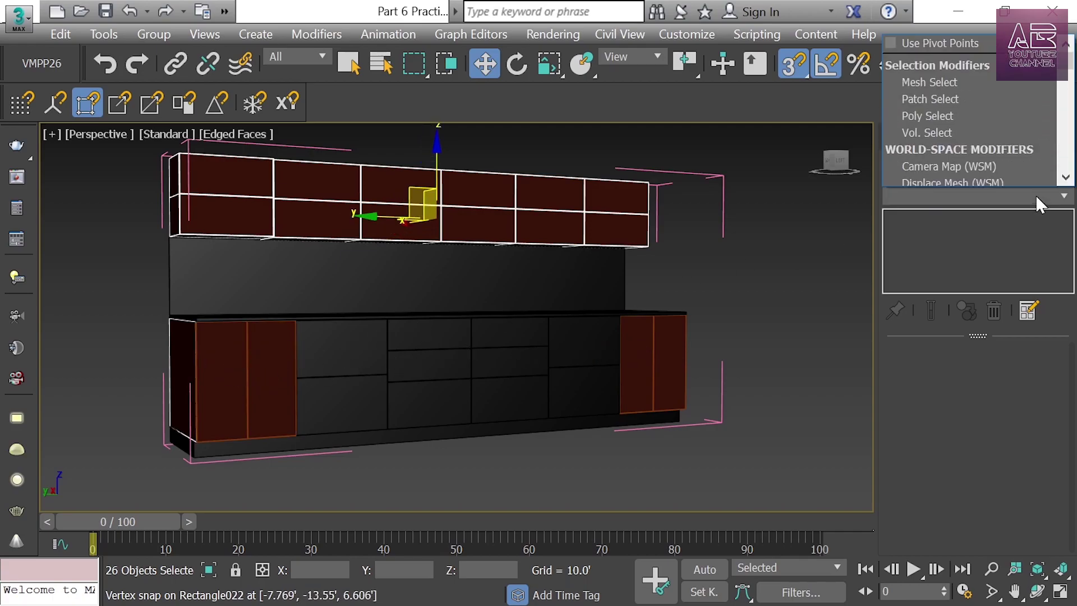
pyautogui.press('u')
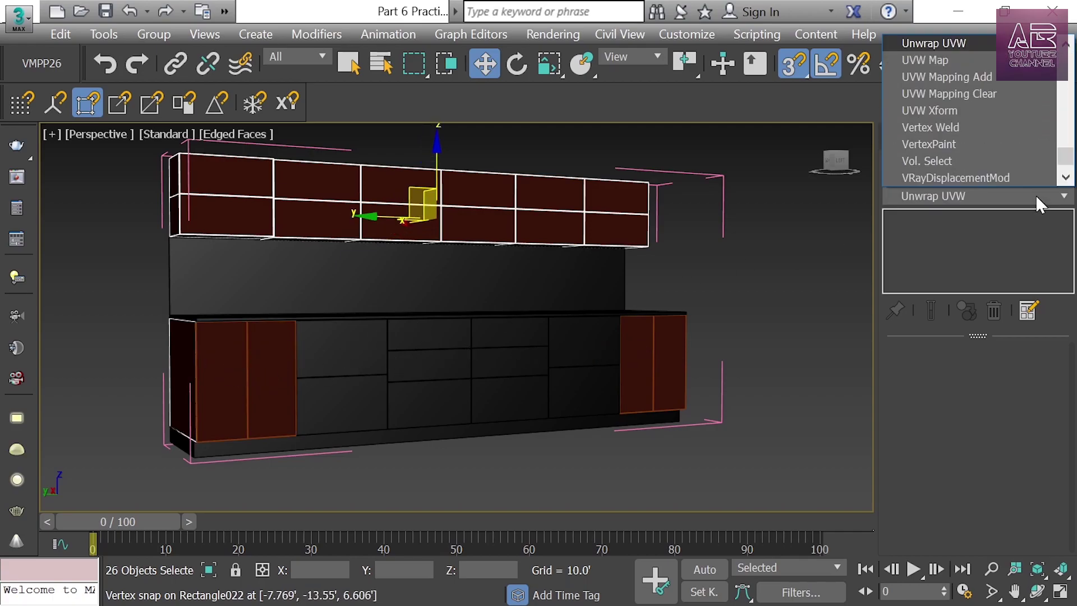
pyautogui.click(948, 60)
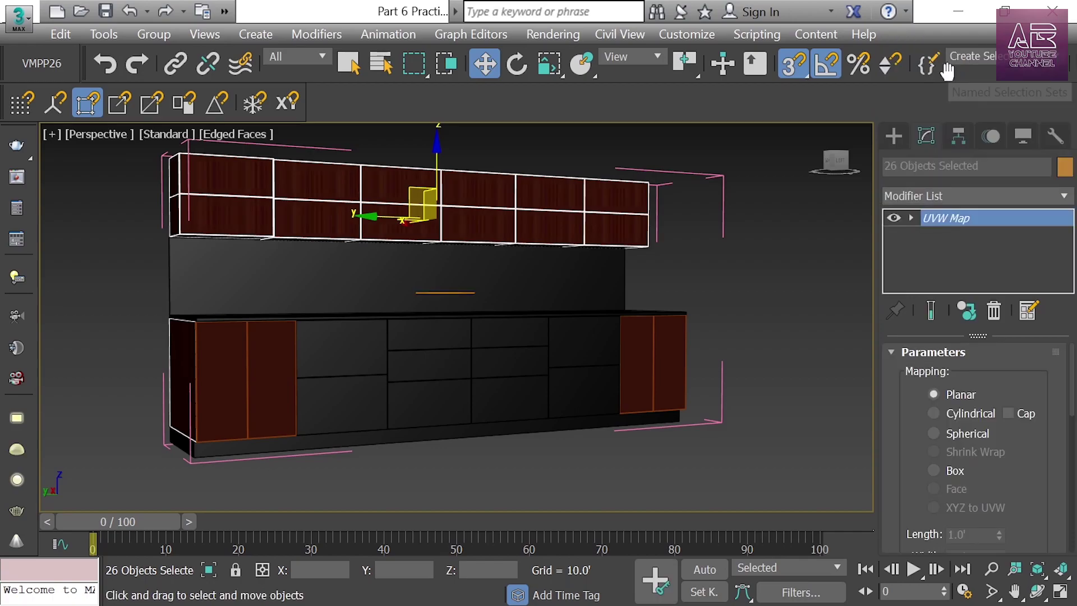
# Use Box mapping with Real-World Map Size turned off for the selected wooden cabinet parts
pyautogui.click(954, 470)
pyautogui.scroll(-5, 1015, 482)
pyautogui.click(987, 463)
pyautogui.scroll(4, 1049, 363)
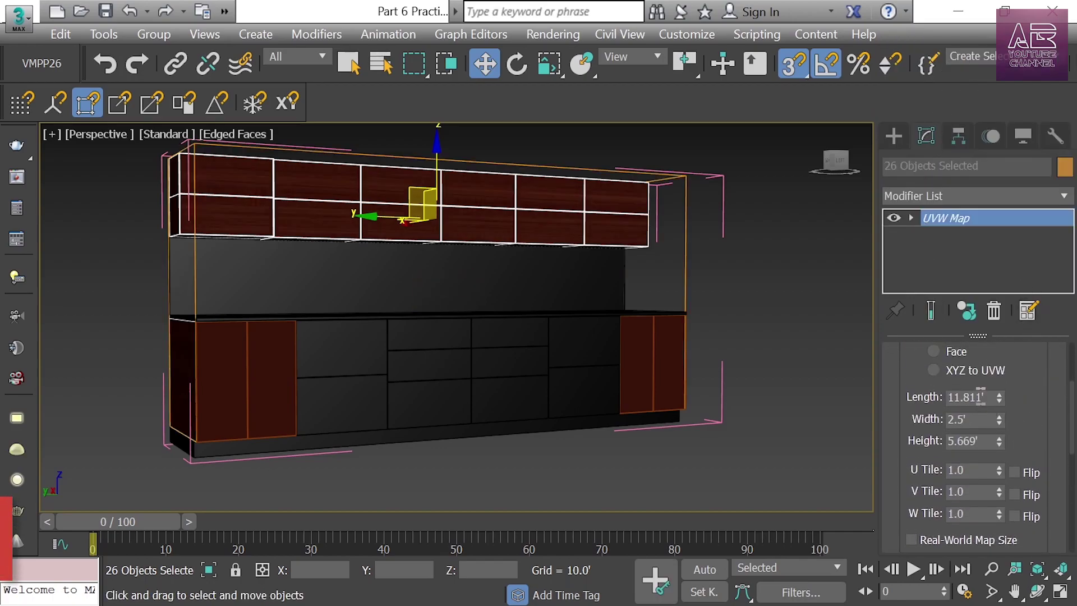
# Set the wooden cabinet parts' UVW Map length, width and height to 12'
pyautogui.write('12')
pyautogui.press('Tab')
pyautogui.write('12')
pyautogui.press('Tab')
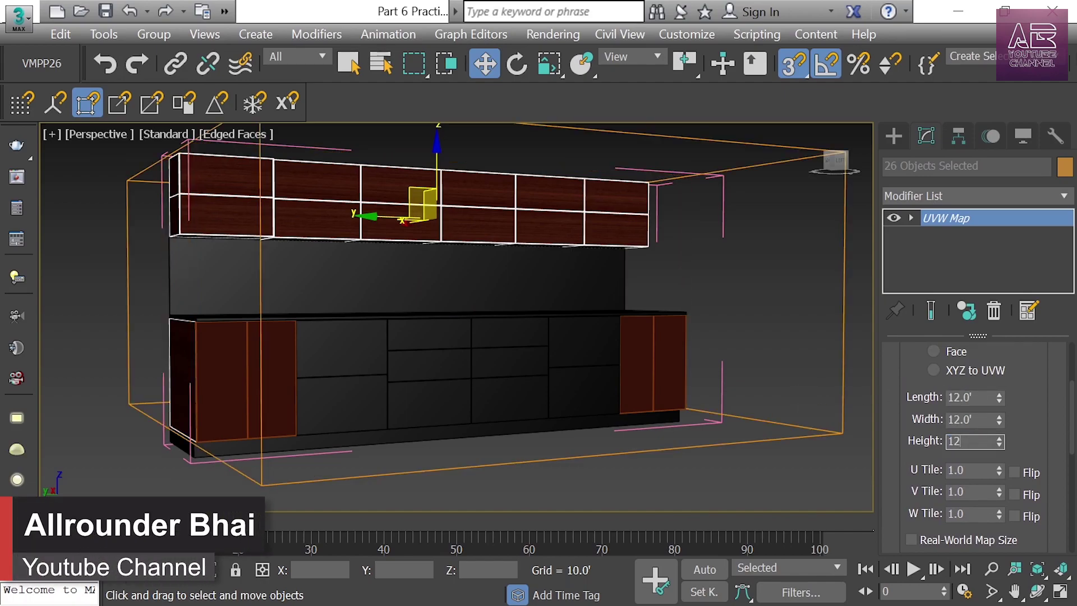
pyautogui.press('Return')
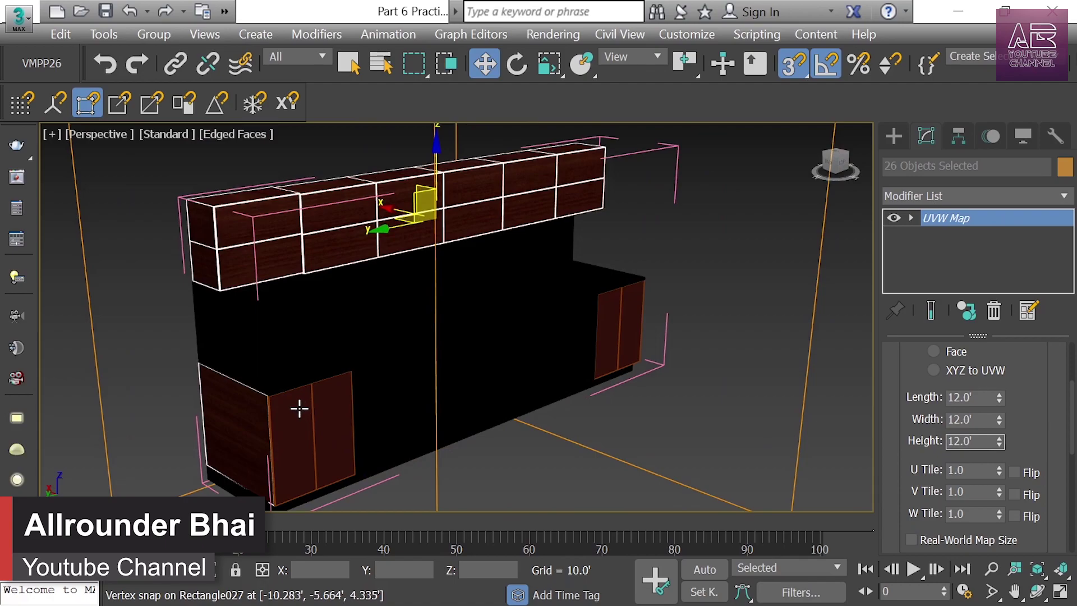
# Select the four wooden base cabinet doors and add a UVW Map modifier to them
pyautogui.click(299, 409)
pyautogui.keyDown('ctrl'); pyautogui.click(608, 325); pyautogui.keyUp('ctrl')
pyautogui.keyDown('ctrl'); pyautogui.click(637, 312); pyautogui.keyUp('ctrl')
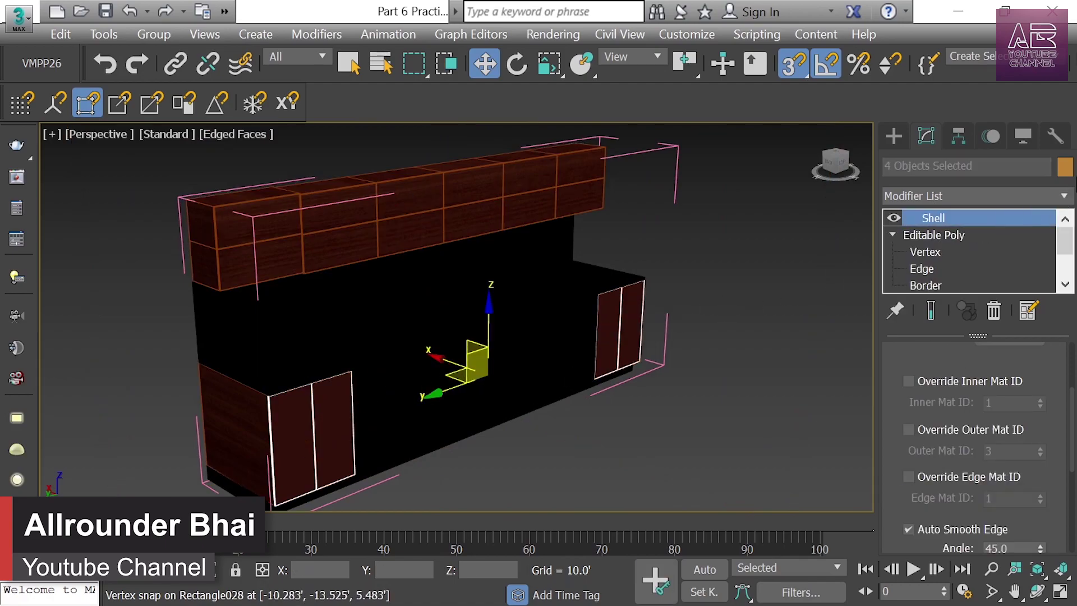
pyautogui.click(1064, 196)
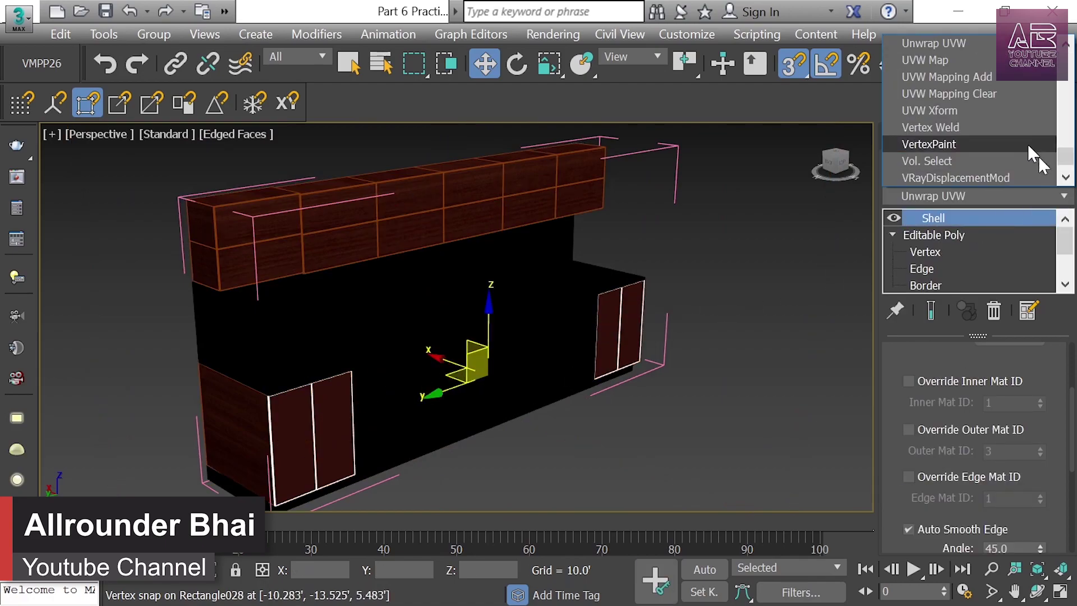
pyautogui.click(987, 60)
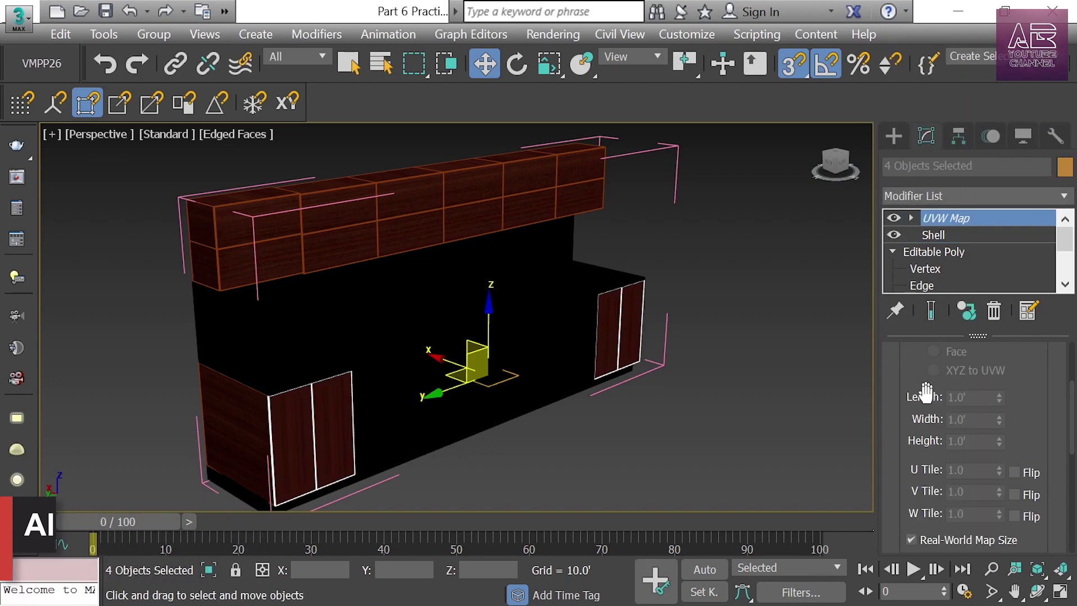
# Use Box mapping with Real-World Map Size turned off for the four base cabinet doors
pyautogui.scroll(4, 1049, 387)
pyautogui.click(954, 470)
pyautogui.moveTo(999, 474); pyautogui.dragTo(989, 257)
pyautogui.click(945, 433)
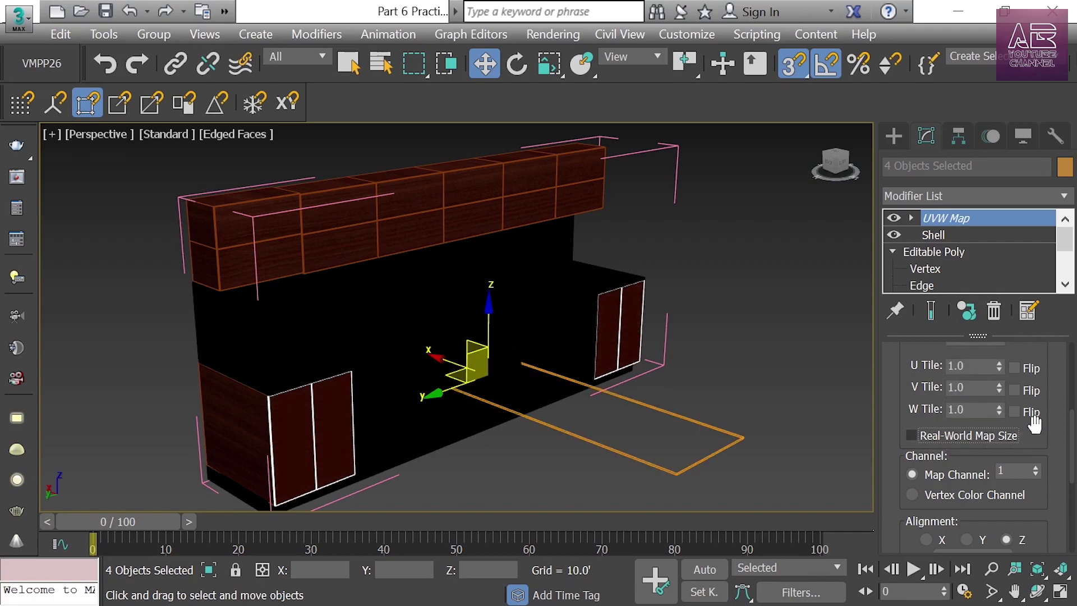
# Set the UVW Map dimensions of the four base cabinet doors to 12'
pyautogui.scroll(3, 945, 433)
pyautogui.write('12')
pyautogui.press('Tab')
pyautogui.write('12')
pyautogui.press('Tab')
pyautogui.press('Return')
# Align the base doors' UVW mapping to the Y axis so the wood grain runs vertically, and deselect the doors
pyautogui.moveTo(609, 368); pyautogui.dragTo(483, 325, button='middle')
pyautogui.keyDown('alt'); pyautogui.moveTo(483, 325); pyautogui.dragTo(409, 313, button='middle'); pyautogui.keyUp('alt')
pyautogui.scroll(4, 503, 294)
pyautogui.scroll(2, 503, 294)
pyautogui.scroll(-5, 979, 419)
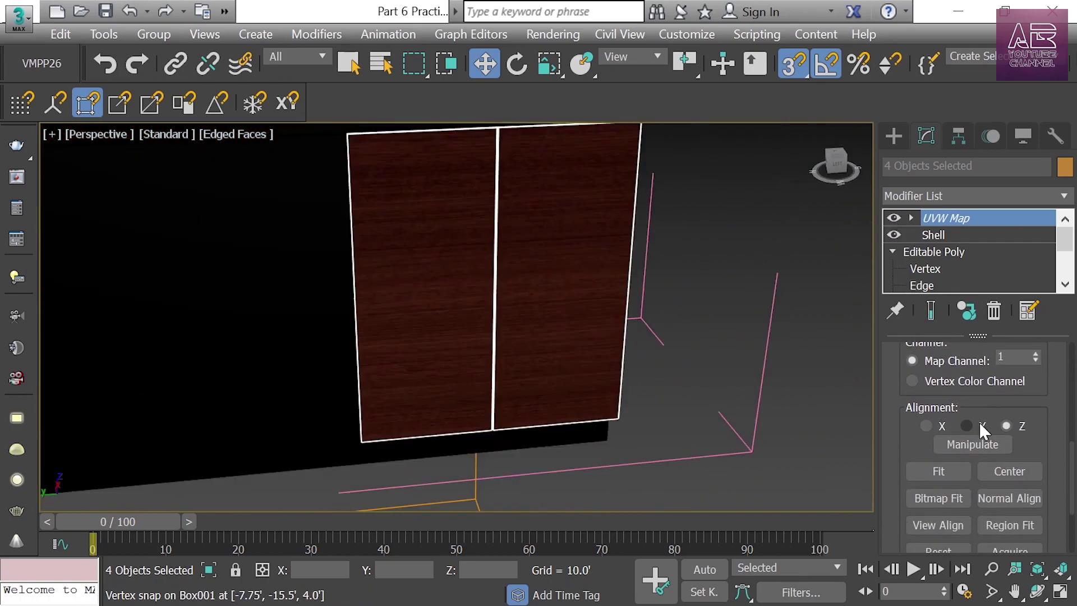
pyautogui.click(979, 422)
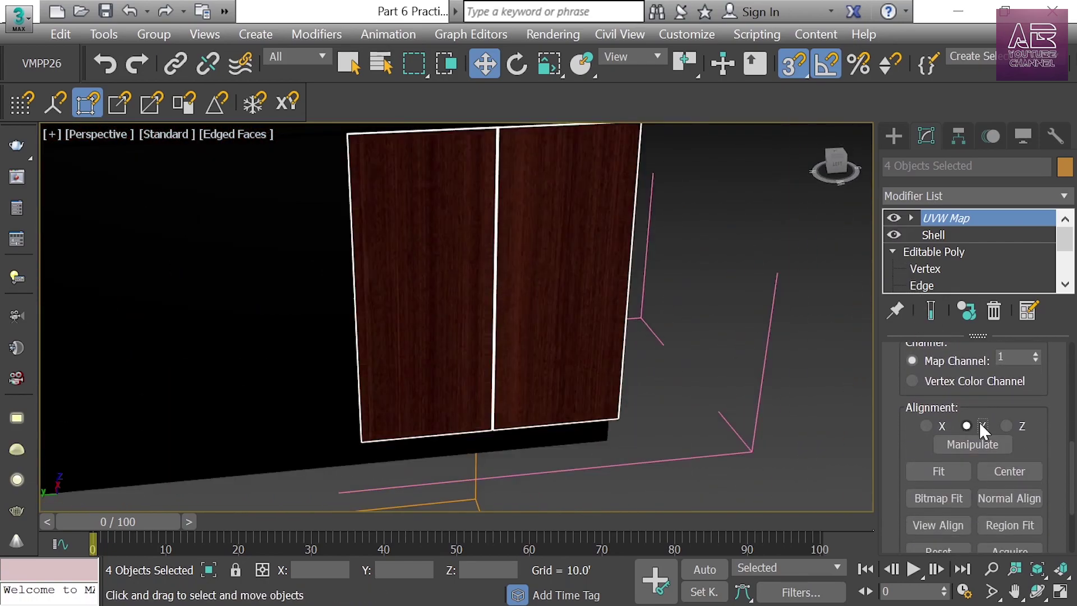
pyautogui.click(749, 257)
# Select the ten black drawer and door fronts between the wooden end doors of the base cabinets
pyautogui.scroll(-3, 550, 328)
pyautogui.moveTo(529, 242); pyautogui.dragTo(615, 266, button='middle')
pyautogui.moveTo(363, 308); pyautogui.dragTo(477, 291, button='middle')
pyautogui.scroll(-3, 393, 286)
pyautogui.keyDown('alt'); pyautogui.moveTo(359, 274); pyautogui.dragTo(351, 302, button='middle'); pyautogui.keyUp('alt')
pyautogui.press('F4')
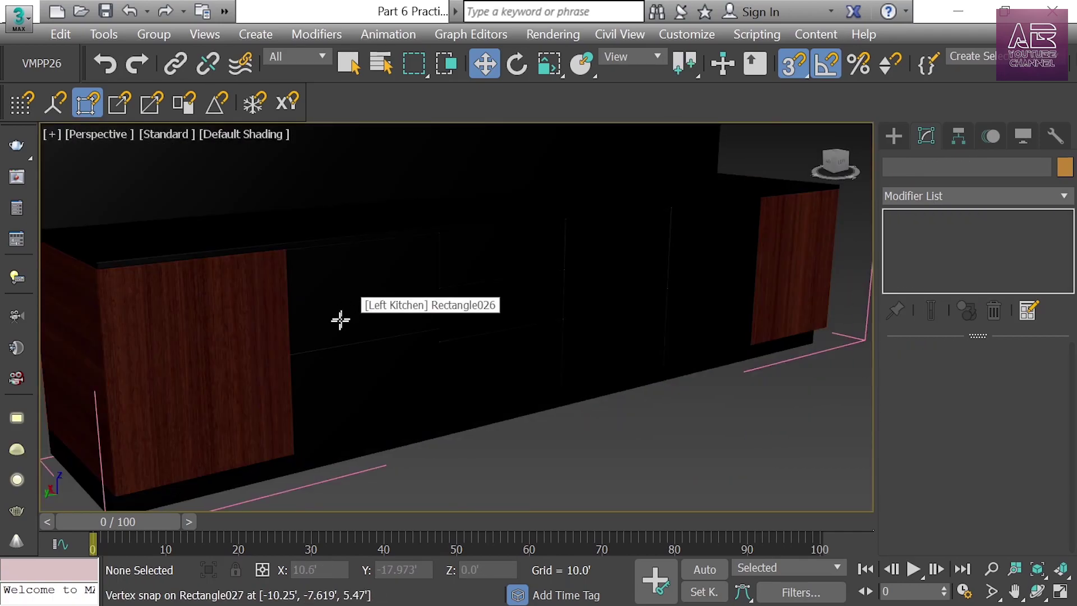
pyautogui.press('F4')
pyautogui.click(343, 318)
pyautogui.keyDown('ctrl'); pyautogui.click(382, 375); pyautogui.keyUp('ctrl')
pyautogui.keyDown('ctrl'); pyautogui.click(534, 347); pyautogui.keyUp('ctrl')
pyautogui.keyDown('ctrl'); pyautogui.click(533, 296); pyautogui.keyUp('ctrl')
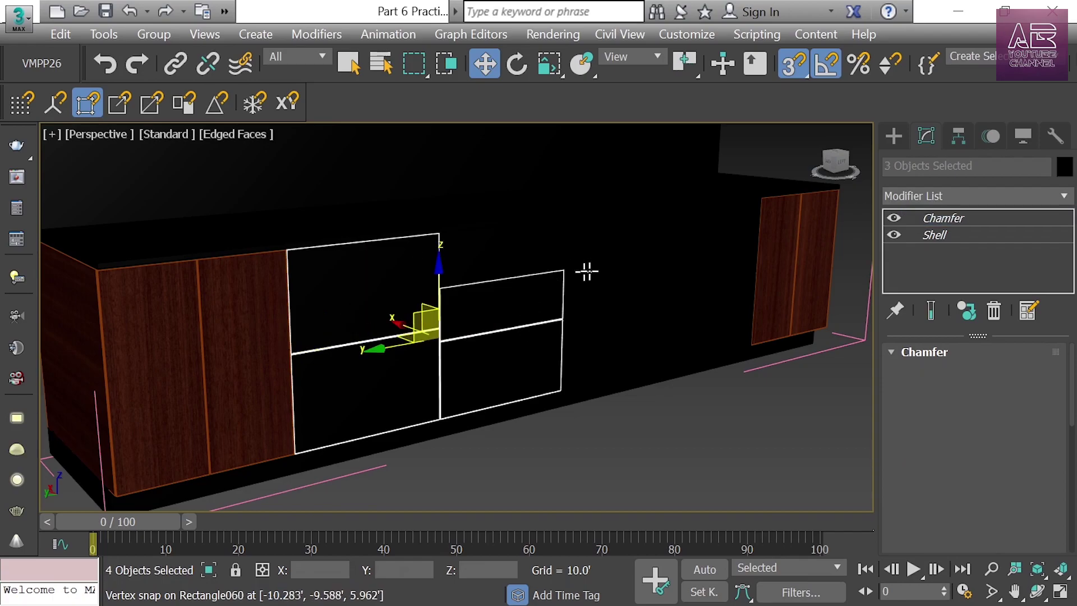
pyautogui.keyDown('ctrl'); pyautogui.click(631, 266); pyautogui.keyUp('ctrl')
pyautogui.keyDown('ctrl'); pyautogui.click(640, 337); pyautogui.keyUp('ctrl')
pyautogui.keyDown('ctrl'); pyautogui.click(634, 250); pyautogui.keyUp('ctrl')
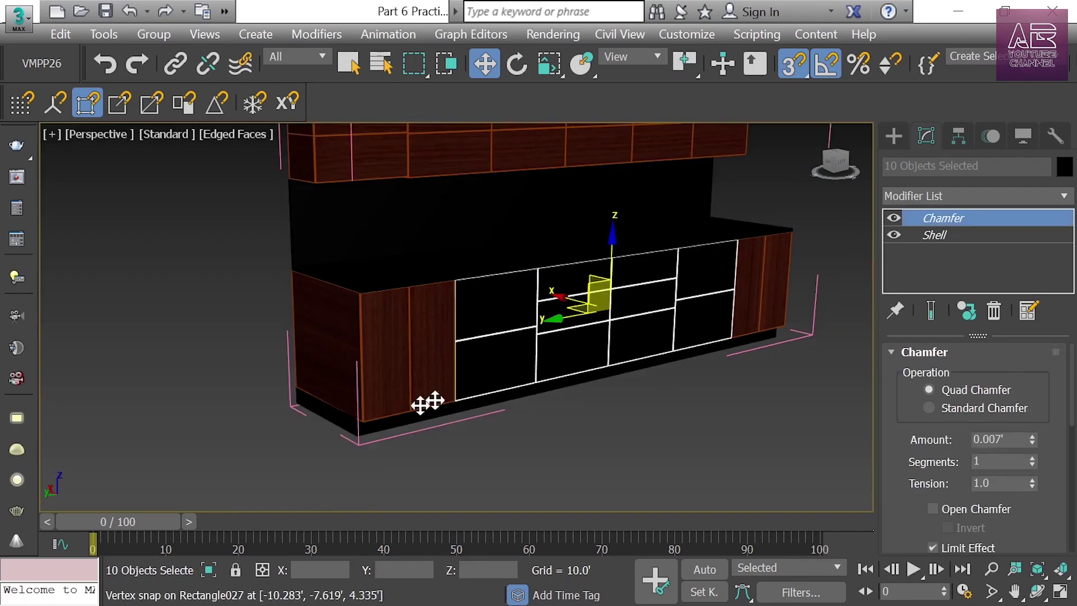
# Add the four middle panels on the back of the base cabinets to the selection and assign the Ceramic material
pyautogui.keyDown('alt'); pyautogui.moveTo(427, 401); pyautogui.dragTo(675, 359, button='middle'); pyautogui.keyUp('alt')
pyautogui.keyDown('ctrl'); pyautogui.click(676, 359); pyautogui.keyUp('ctrl')
pyautogui.keyDown('ctrl'); pyautogui.click(553, 348); pyautogui.keyUp('ctrl')
pyautogui.keyDown('ctrl'); pyautogui.click(481, 322); pyautogui.keyUp('ctrl')
pyautogui.keyDown('ctrl'); pyautogui.click(418, 308); pyautogui.keyUp('ctrl')
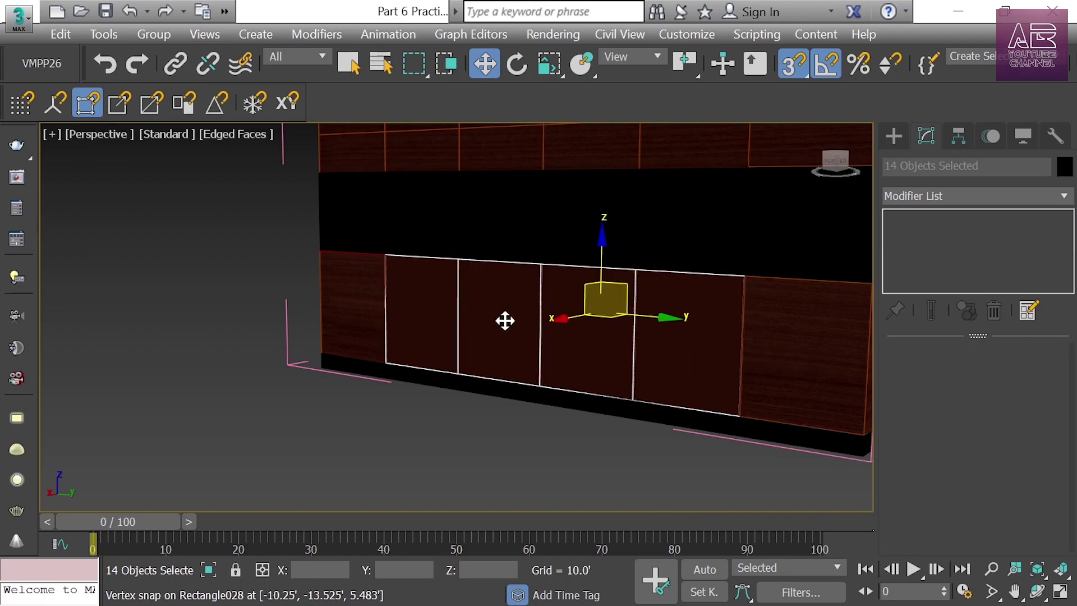
pyautogui.press('m')
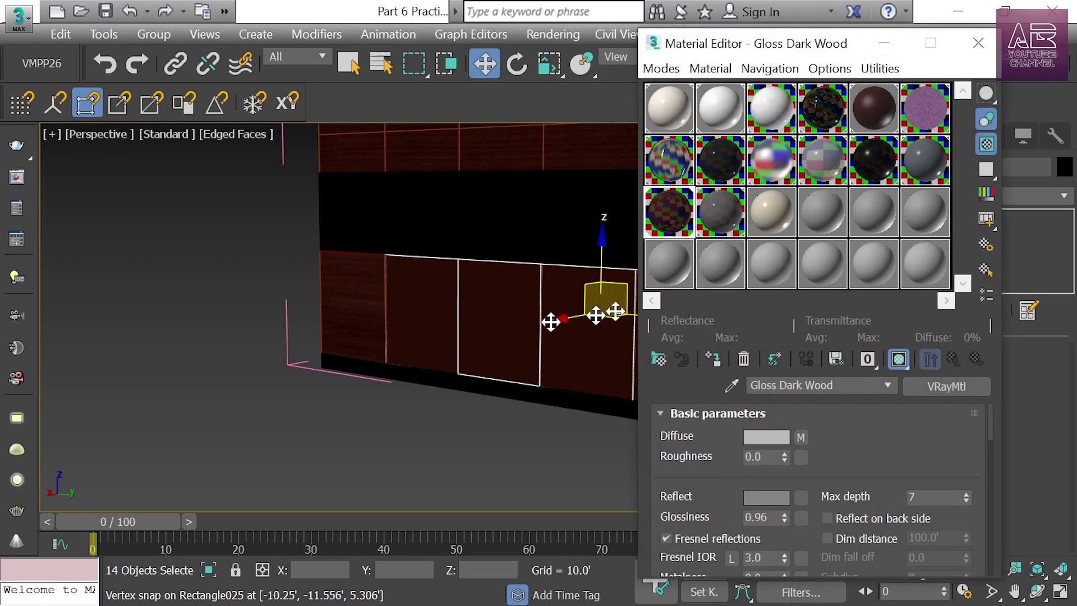
pyautogui.click(716, 208)
pyautogui.click(722, 159)
pyautogui.click(715, 358)
pyautogui.scroll(-3, 518, 429)
pyautogui.keyDown('alt'); pyautogui.moveTo(519, 429); pyautogui.dragTo(410, 427, button='middle'); pyautogui.keyUp('alt')
pyautogui.click(410, 427)
# Select the kitchen countertop slab and assign the black marble material 04 - Default to it
pyautogui.scroll(2, 432, 318)
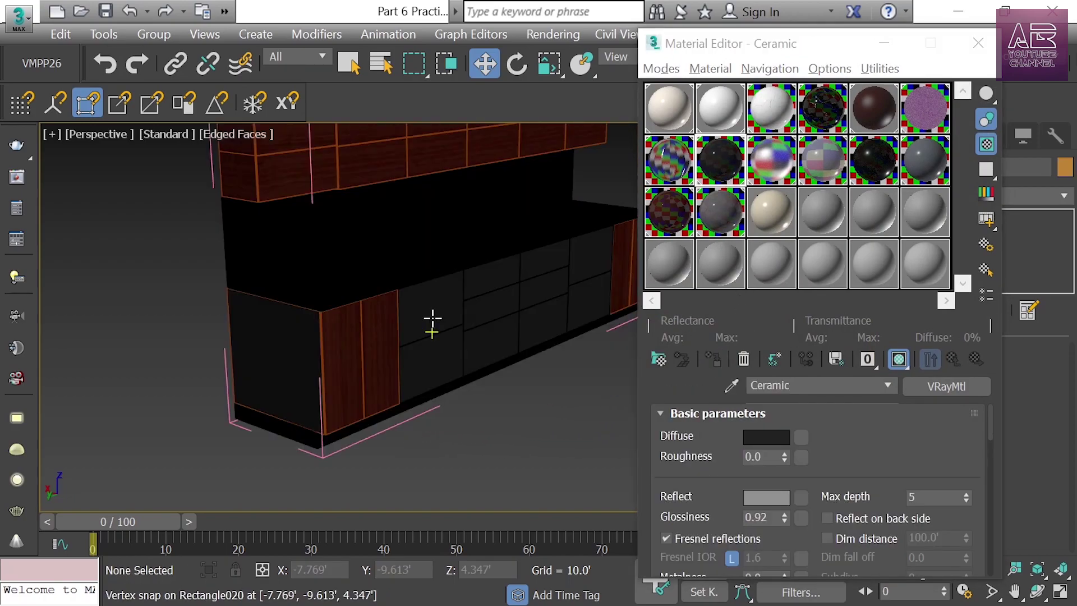
pyautogui.click(434, 242)
pyautogui.moveTo(456, 246); pyautogui.dragTo(375, 291, button='middle')
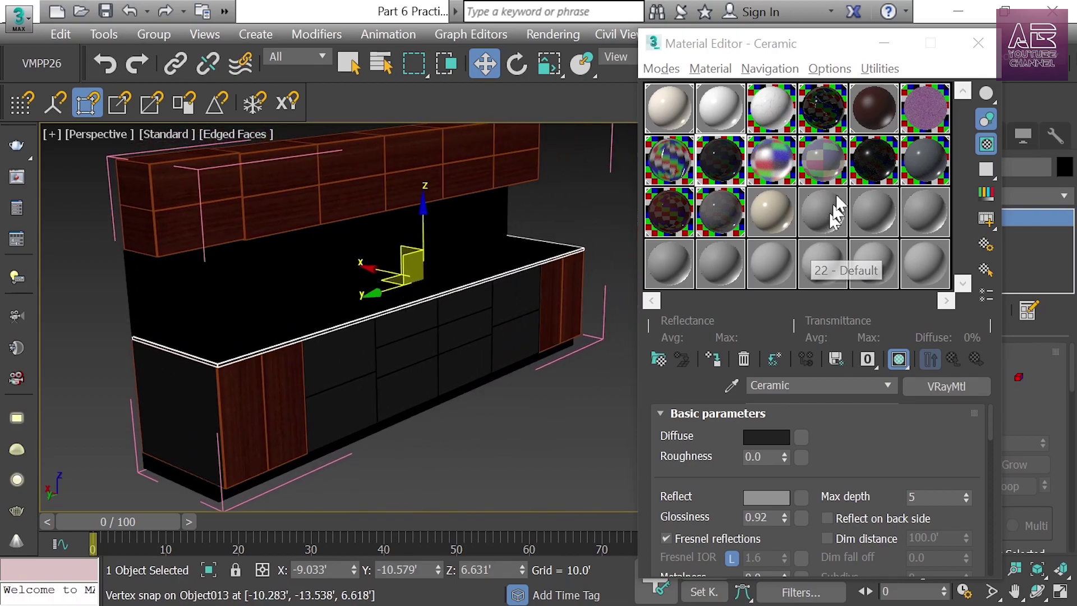
pyautogui.click(821, 119)
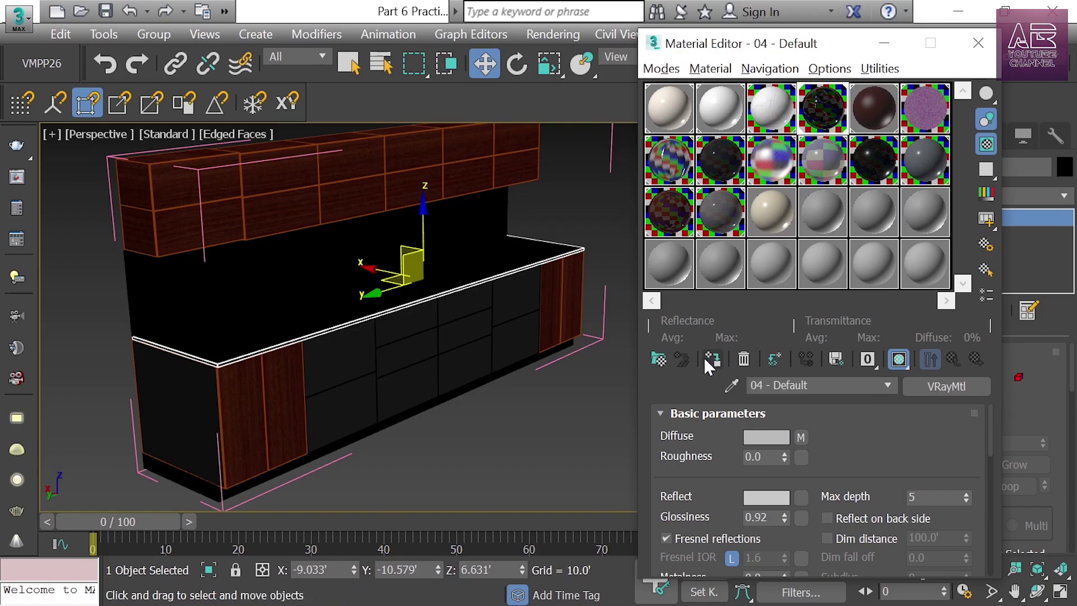
pyautogui.click(979, 46)
# Add a UVW Map modifier to the countertop, using Box mapping with Real-World Map Size turned off
pyautogui.click(1008, 190)
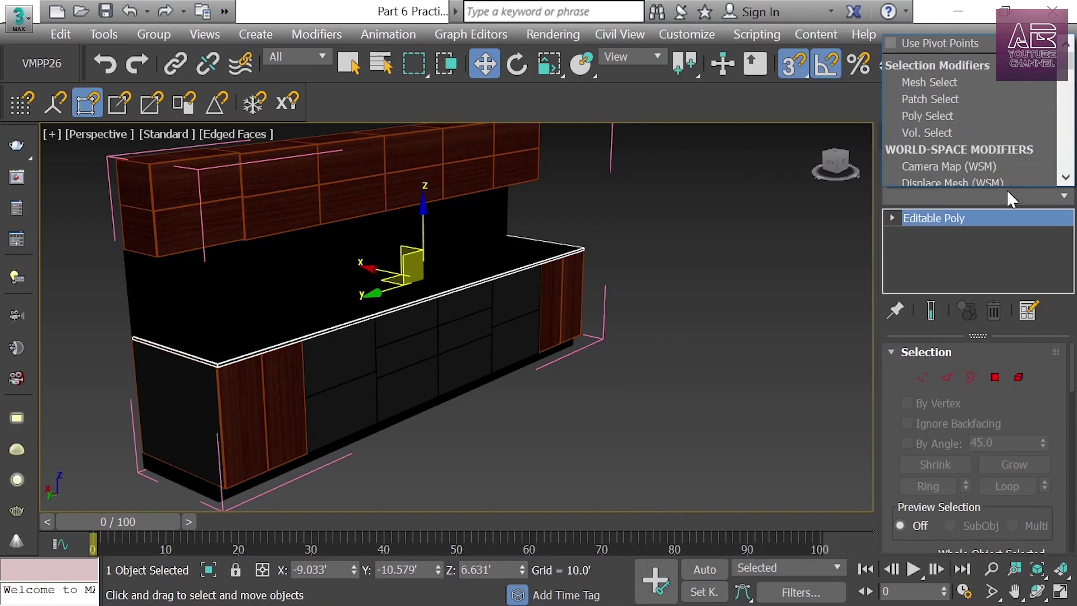
pyautogui.press('u')
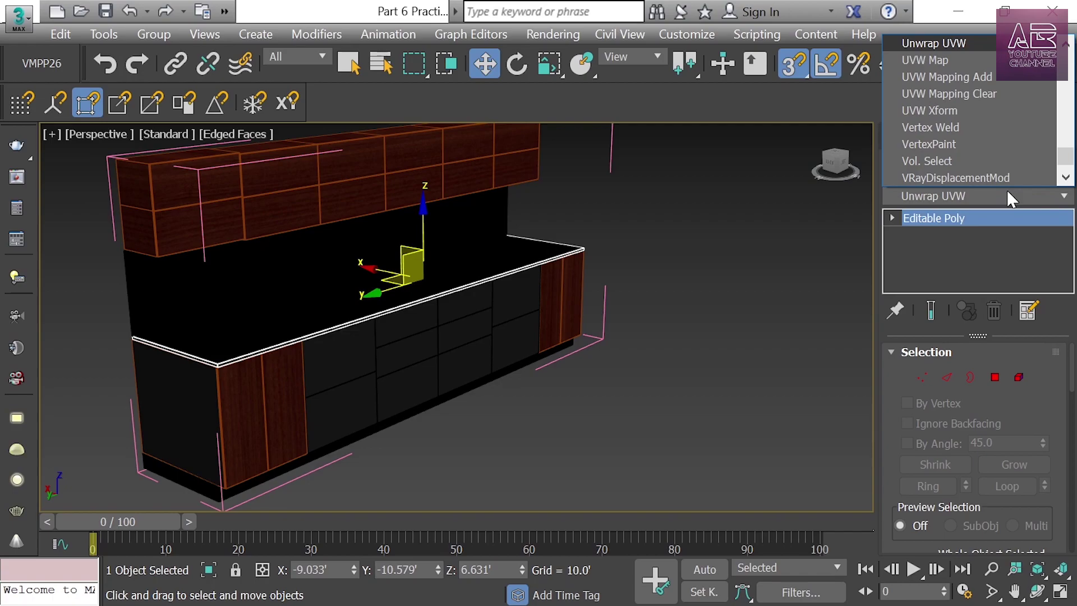
pyautogui.click(947, 60)
pyautogui.scroll(-5, 971, 387)
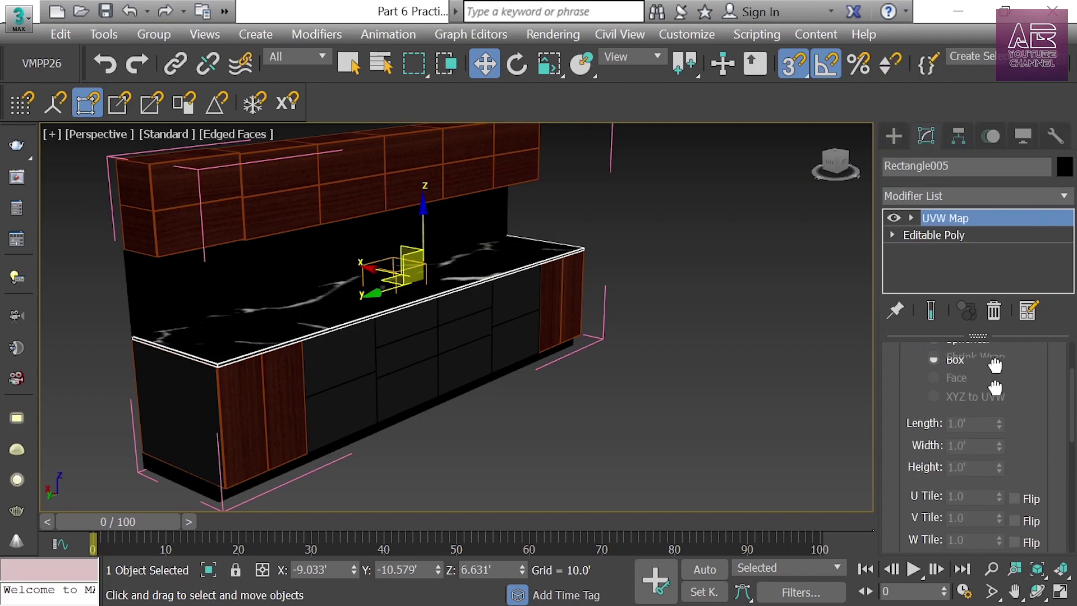
pyautogui.click(963, 411)
pyautogui.scroll(3, 964, 412)
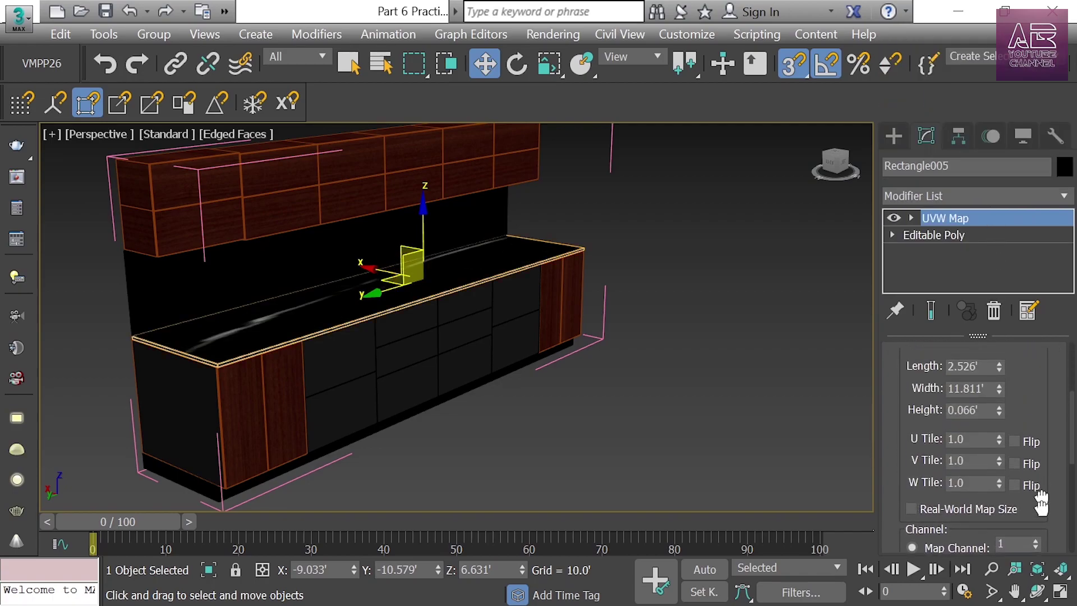
# Scale the countertop's marble texture by setting equal UVW Map length, width and height values
pyautogui.write('1')
pyautogui.press('Tab')
pyautogui.write('1')
pyautogui.press('Tab')
pyautogui.write('1')
pyautogui.press('Return')
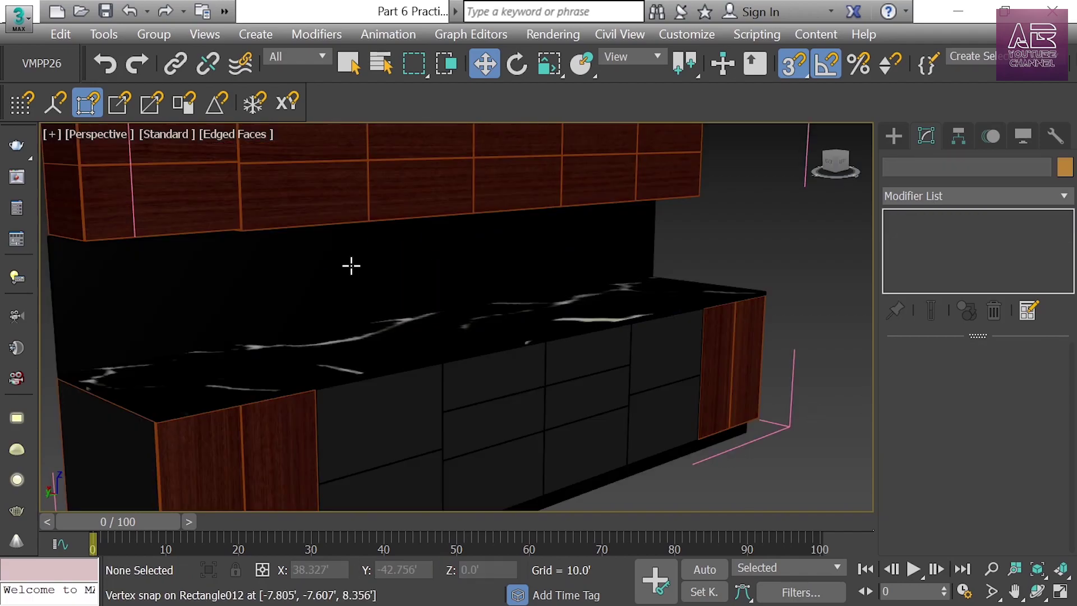
# Select the backsplash between the upper and base cabinets and assign the kitchen tile material to it
pyautogui.click(351, 265)
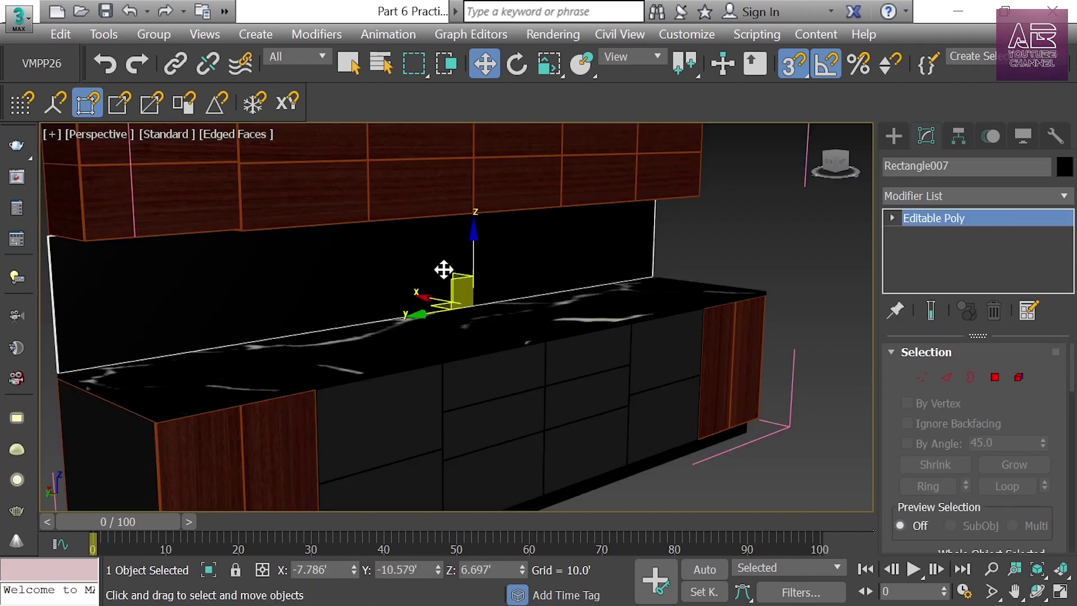
pyautogui.press('m')
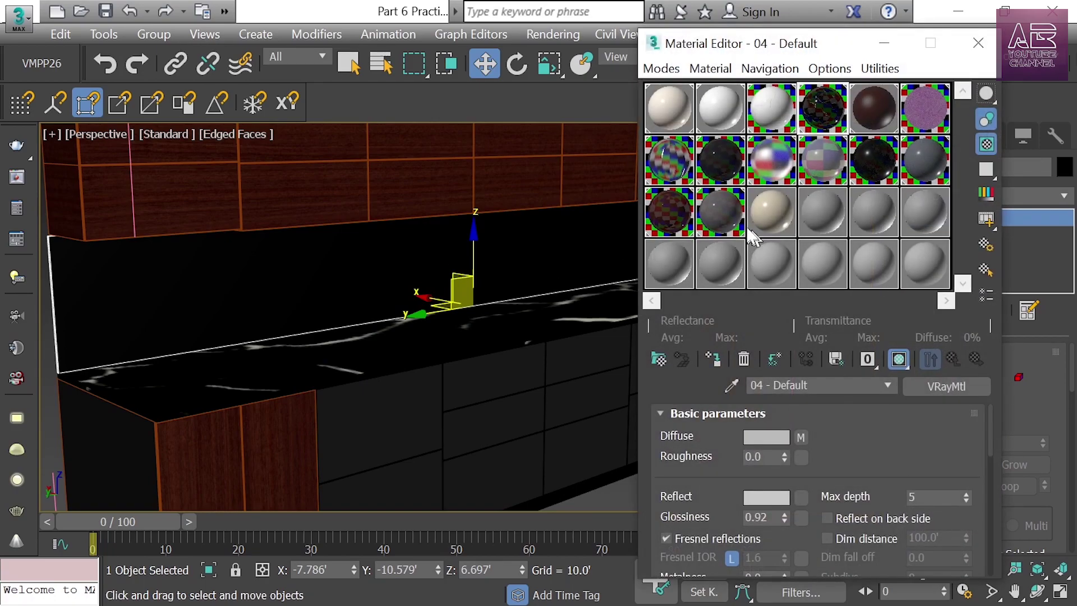
pyautogui.click(727, 213)
pyautogui.click(713, 358)
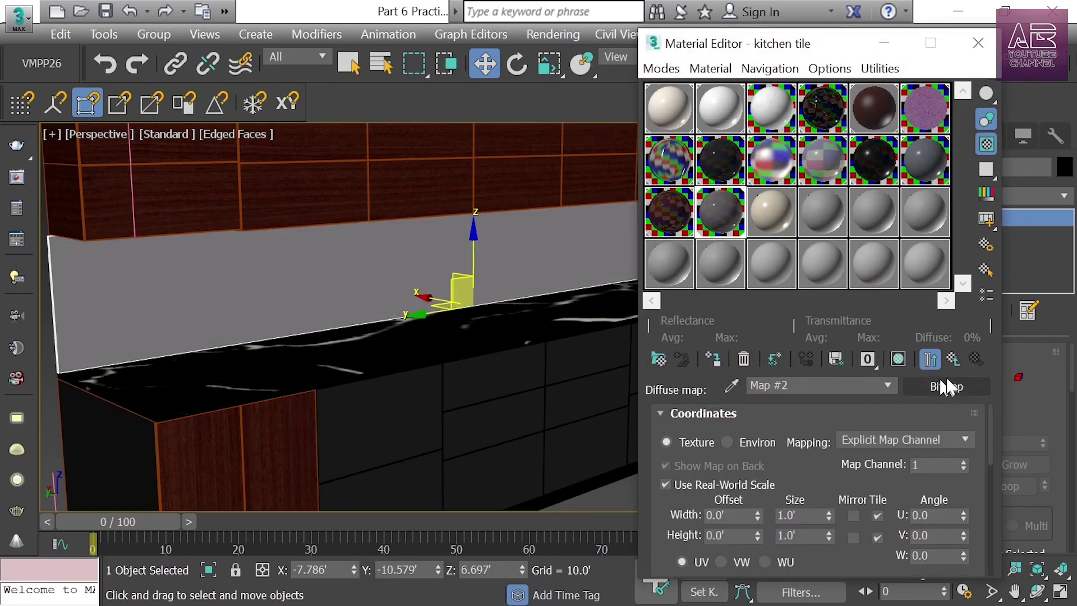
pyautogui.click(979, 43)
# Add a UVW Map modifier to the backsplash, using Box mapping with Real-World Map Size turned off
pyautogui.click(1019, 194)
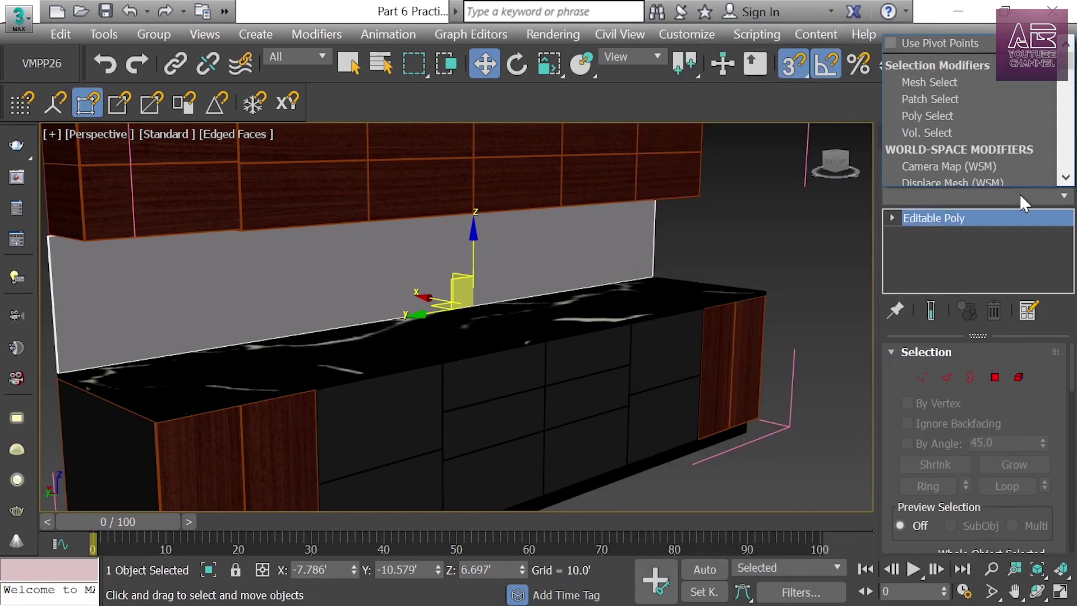
pyautogui.scroll(-15, 982, 68)
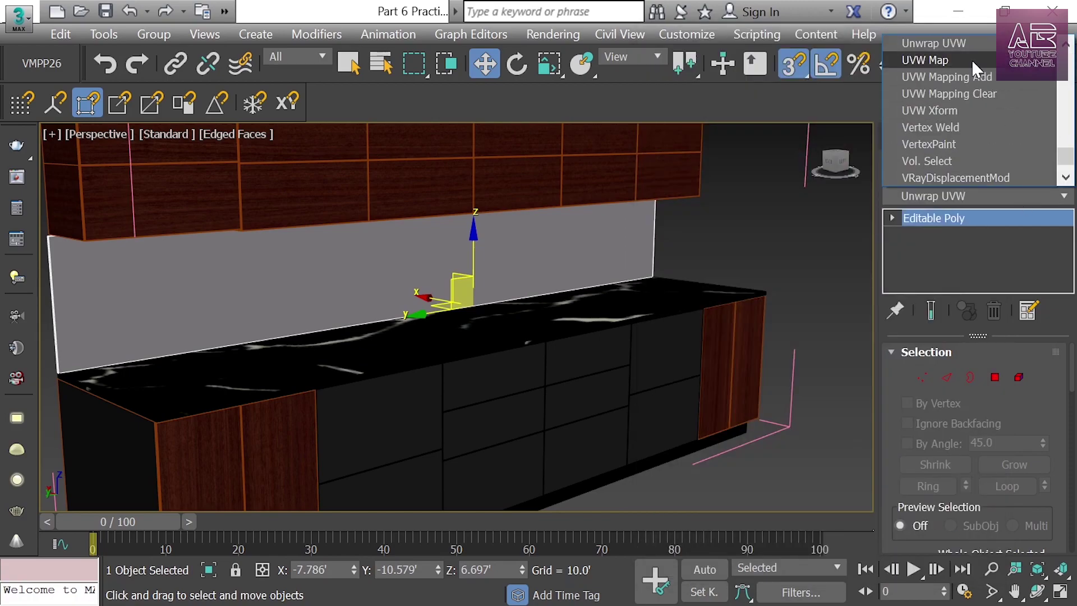
pyautogui.click(971, 60)
pyautogui.click(951, 471)
pyautogui.scroll(-5, 1041, 478)
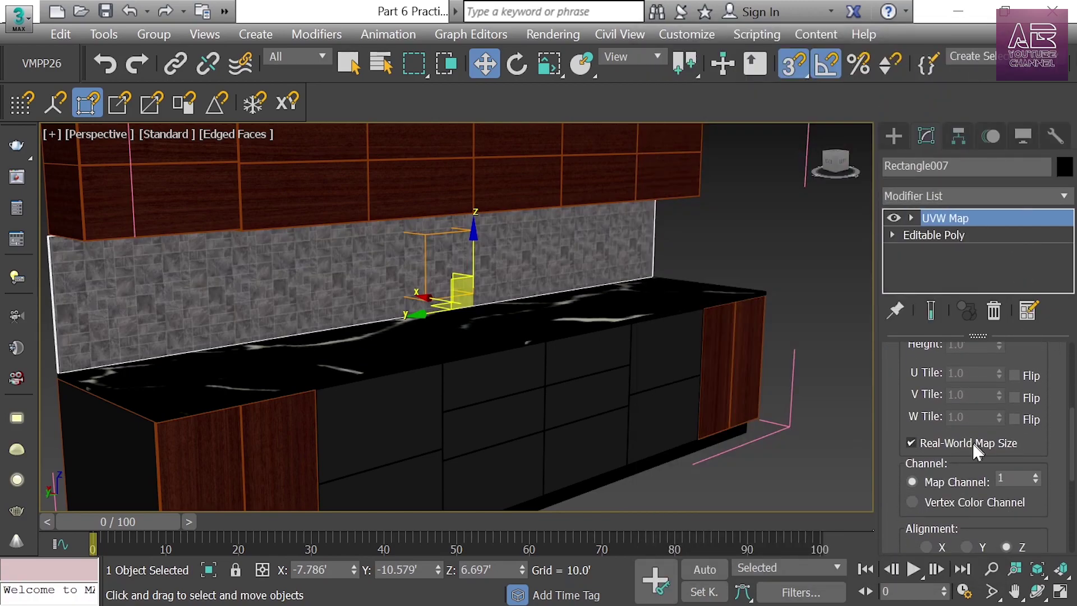
pyautogui.click(972, 443)
# Set the backsplash's UVW Map length to 500 mm and reduce its width to rescale the tiles
pyautogui.moveTo(1037, 349); pyautogui.dragTo(1039, 481)
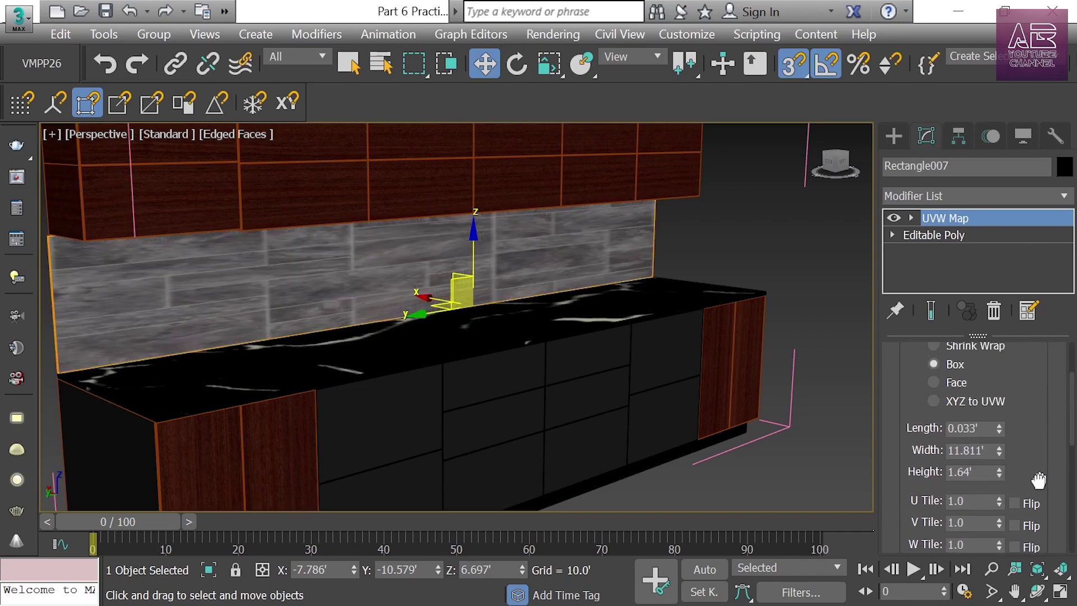
pyautogui.doubleClick(974, 428)
pyautogui.write('500mm')
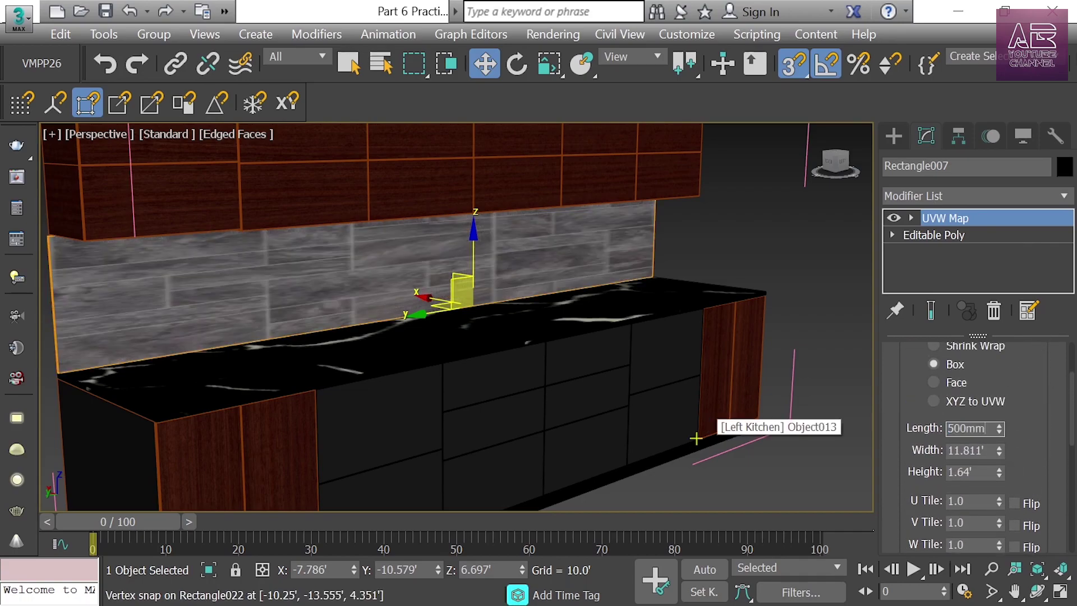
pyautogui.press('Return')
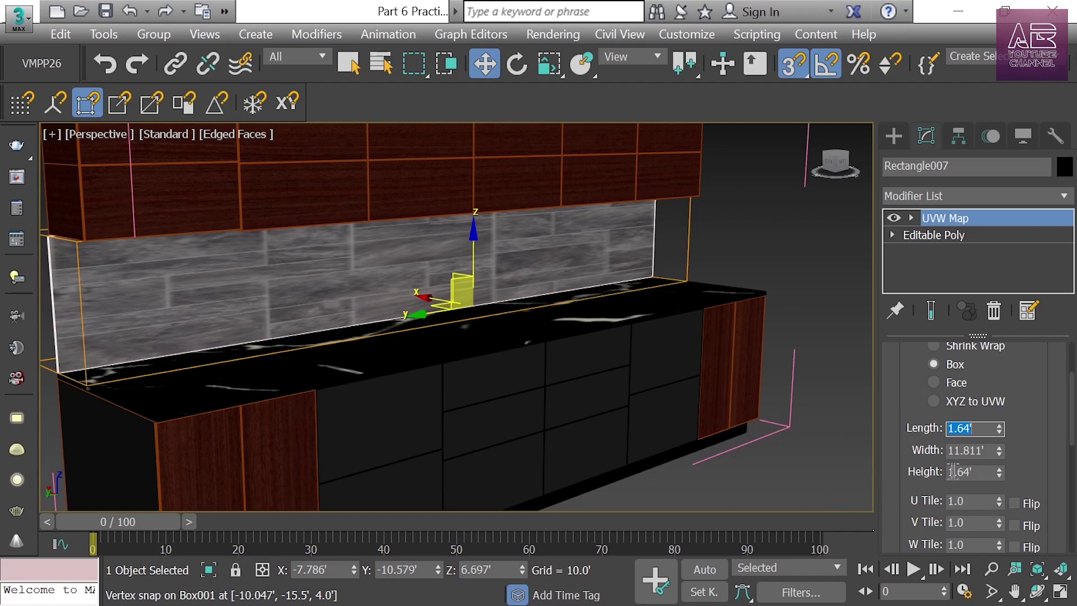
pyautogui.doubleClick(953, 452)
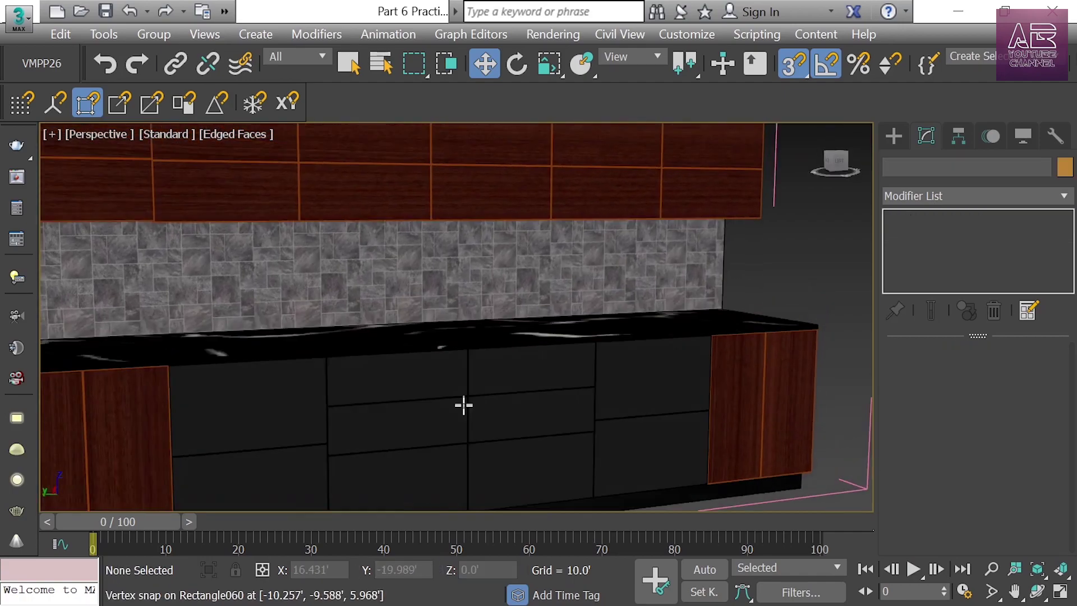
# Select the plinth box beneath the base cabinets and assign the white marble material 03 - Default to it
pyautogui.keyDown('alt'); pyautogui.moveTo(463, 405); pyautogui.dragTo(646, 310, button='middle'); pyautogui.keyUp('alt')
pyautogui.click(651, 323)
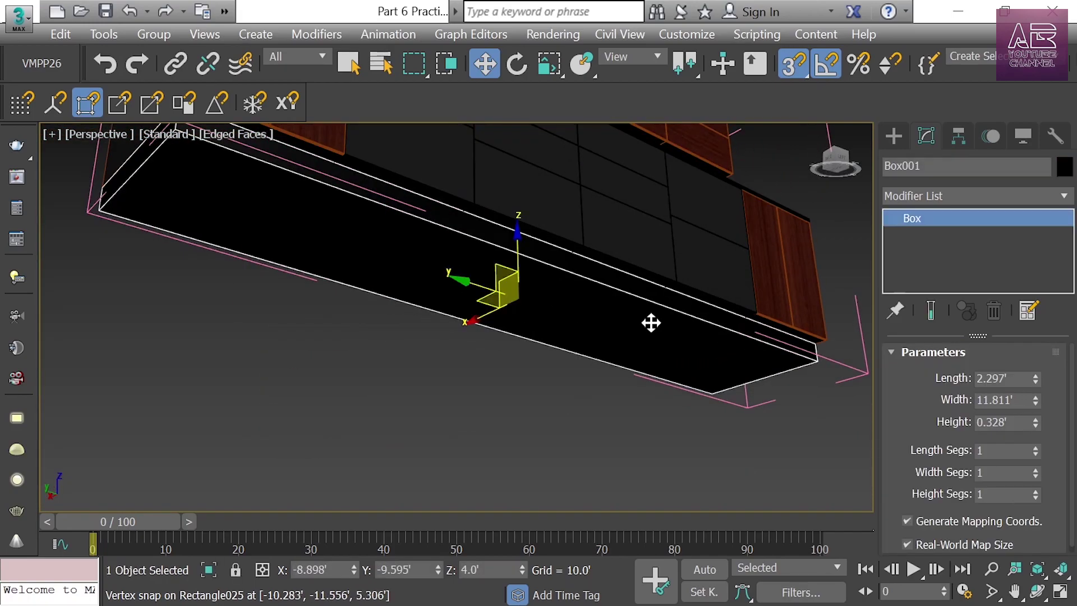
pyautogui.press('m')
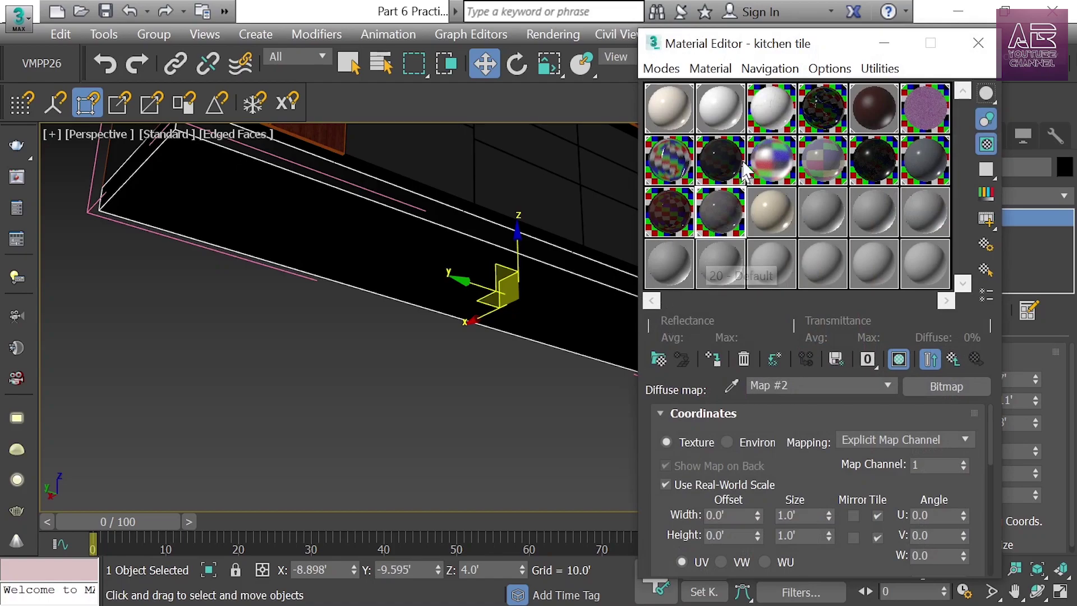
pyautogui.click(772, 109)
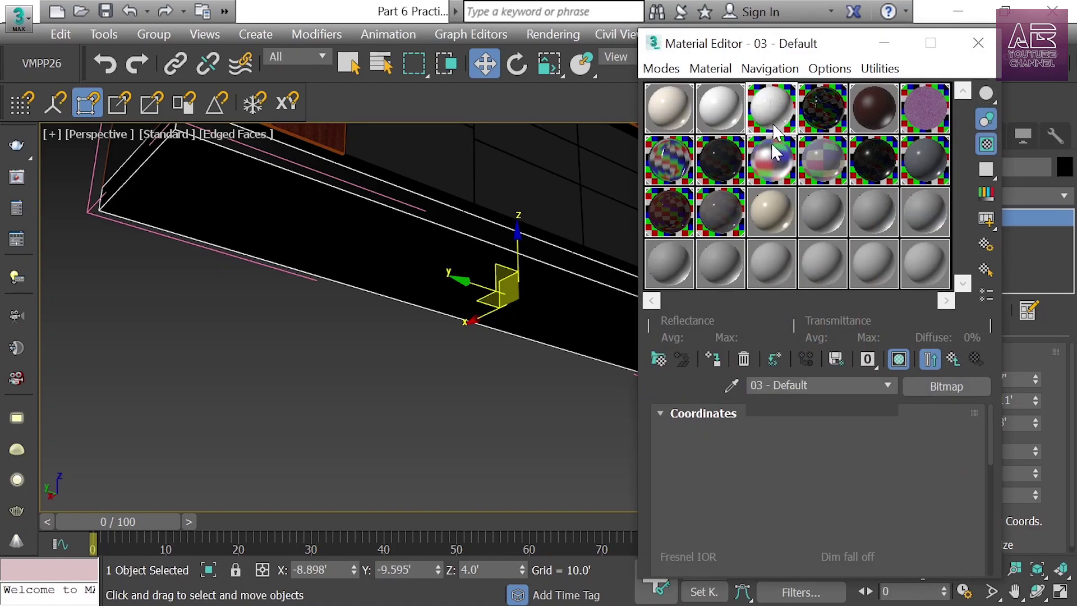
pyautogui.click(712, 361)
pyautogui.click(979, 43)
# Add a UVW Map modifier to the plinth box, using Box mapping with Real-World Map Size turned off
pyautogui.click(1022, 203)
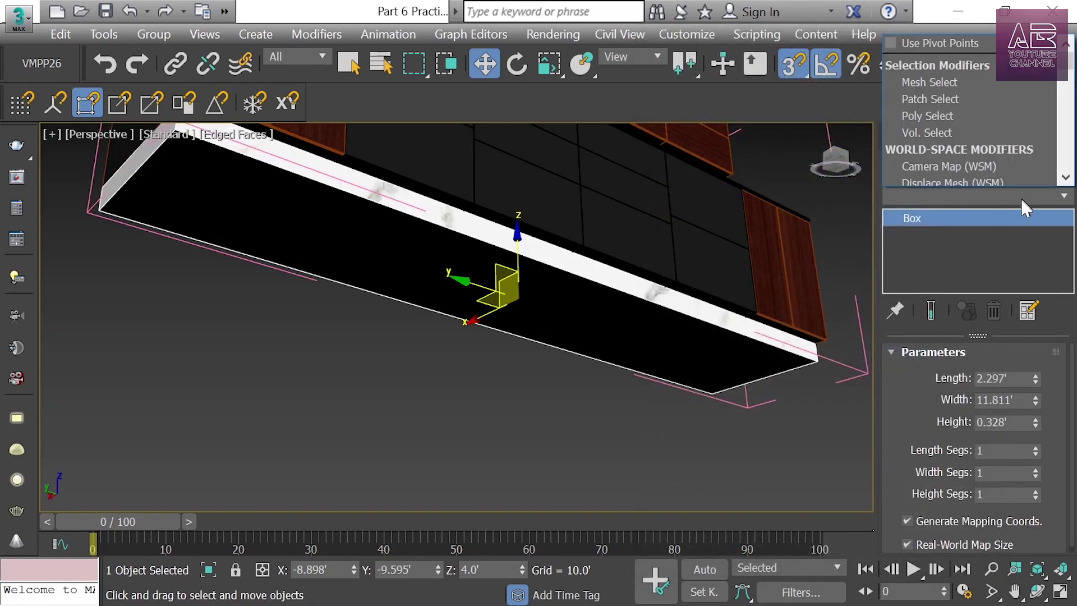
pyautogui.press('u')
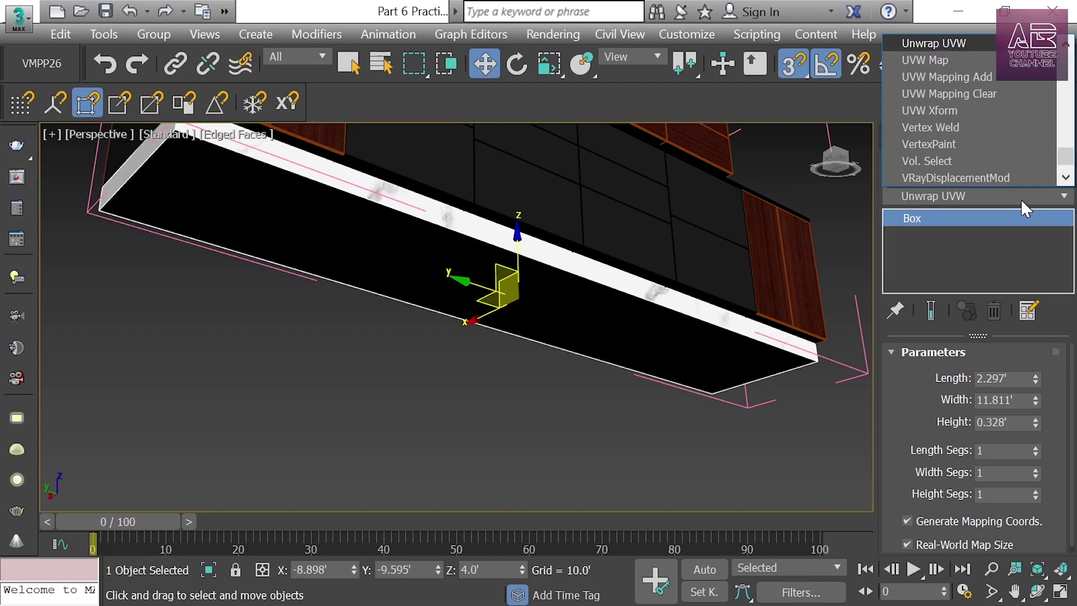
pyautogui.click(955, 60)
pyautogui.click(954, 470)
pyautogui.scroll(-5, 955, 443)
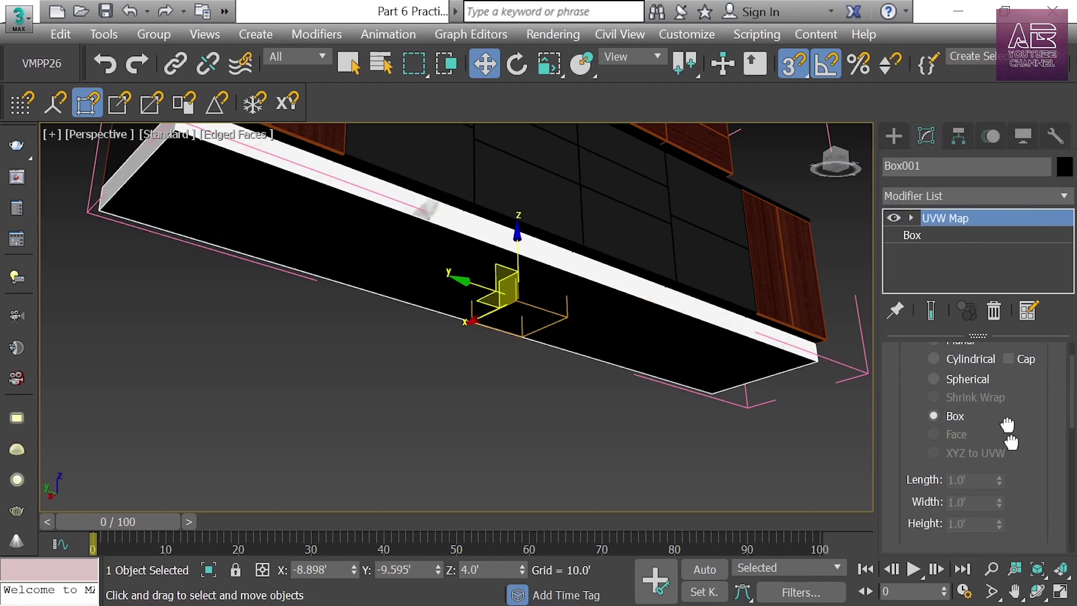
pyautogui.scroll(5, 1041, 387)
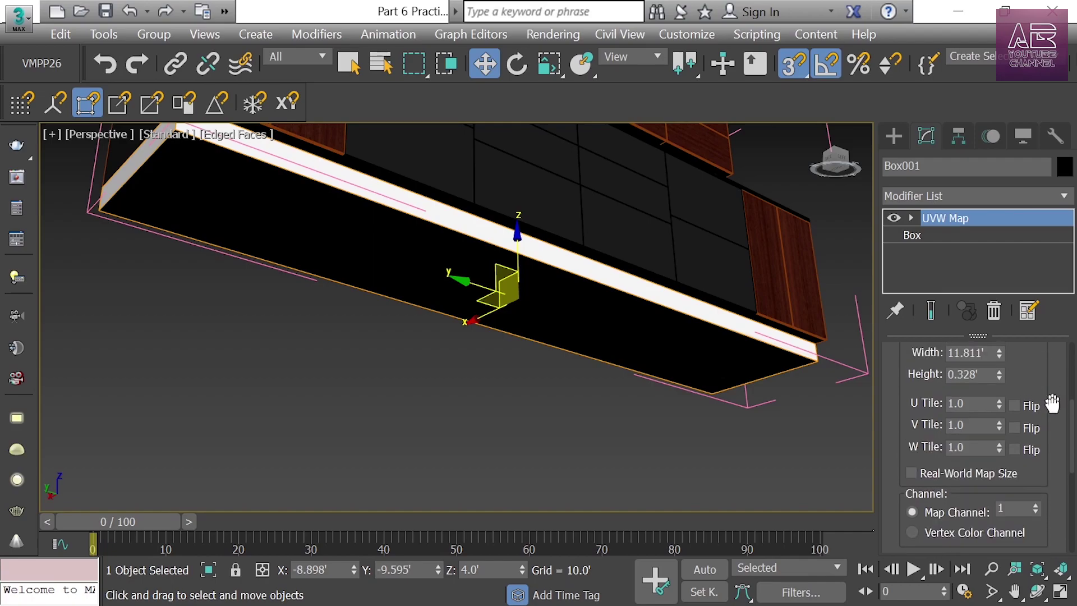
# Set the plinth's UVW Map length, width and height to 1' each
pyautogui.click(975, 408)
pyautogui.write('1')
pyautogui.press('Tab')
pyautogui.write('1')
pyautogui.press('Tab')
pyautogui.write('1')
pyautogui.press('Return')
pyautogui.keyDown('alt'); pyautogui.moveTo(393, 337); pyautogui.dragTo(663, 413, button='middle'); pyautogui.keyUp('alt')
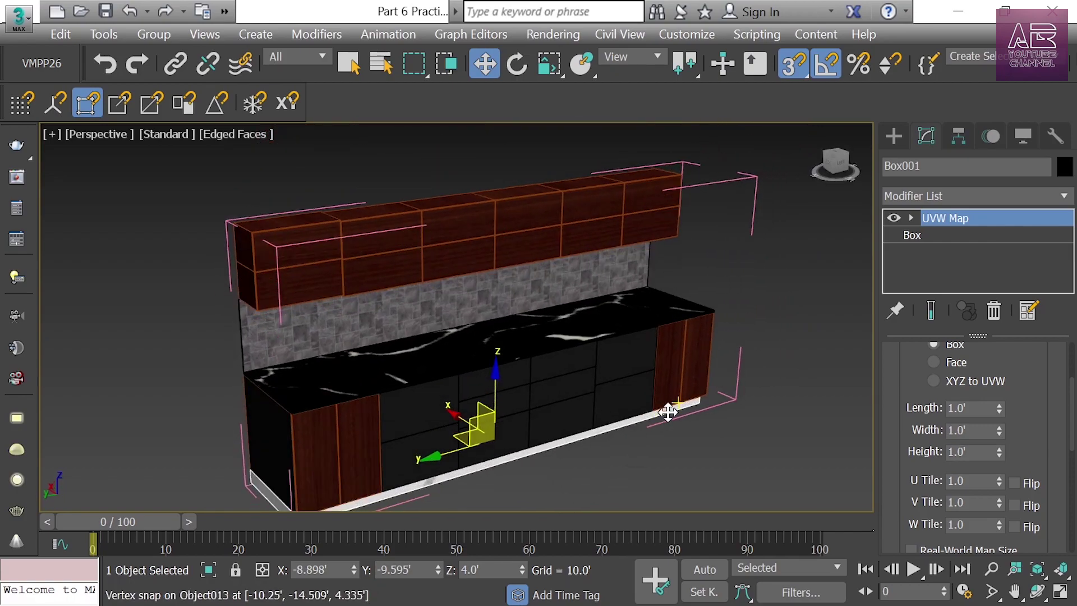
# Close the opened kitchen group and unhide all objects of the house model
pyautogui.click(160, 34)
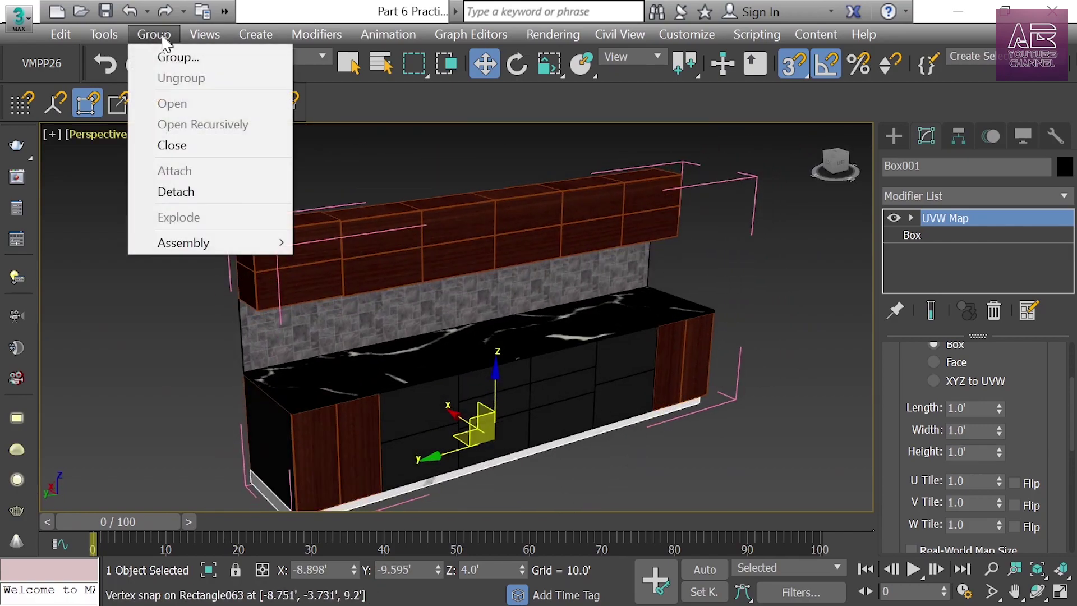
pyautogui.click(172, 145)
pyautogui.click(170, 227)
pyautogui.scroll(-5, 678, 284)
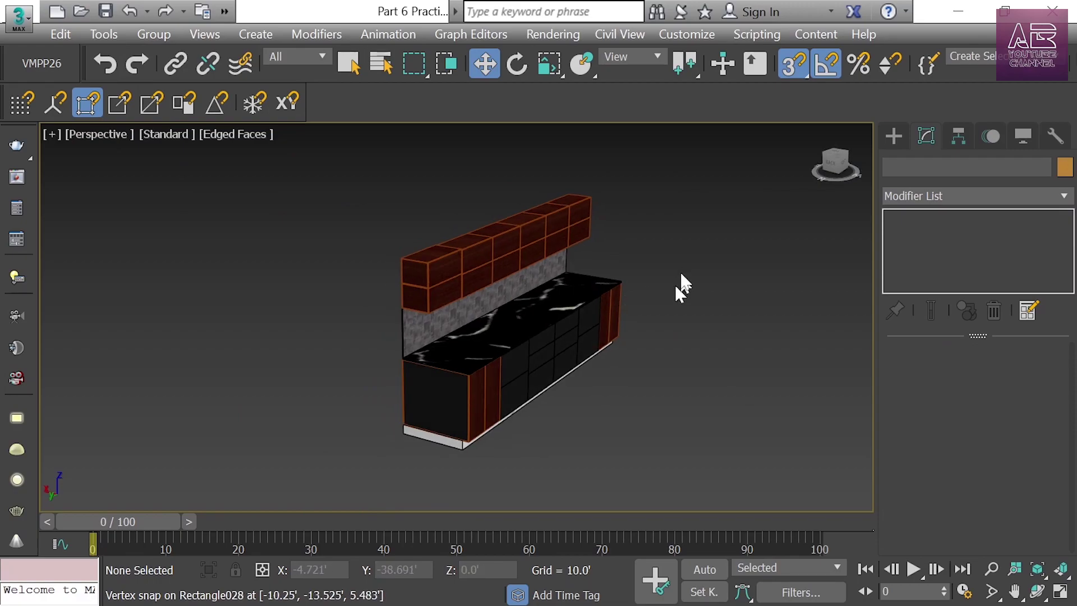
pyautogui.rightClick(692, 261)
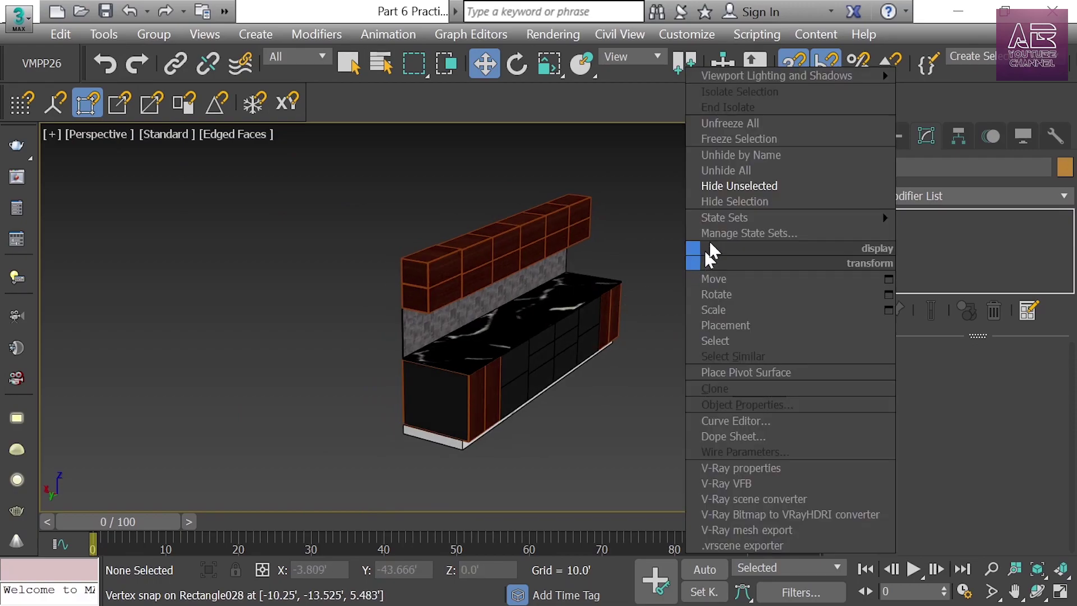
pyautogui.click(750, 169)
# Select the two long filler boxes above the upper kitchen cabinets on both sides, assign Gloss Dark Wood to them, and clear the selection
pyautogui.keyDown('alt'); pyautogui.moveTo(751, 170); pyautogui.dragTo(649, 304, button='middle'); pyautogui.keyUp('alt')
pyautogui.keyDown('alt'); pyautogui.moveTo(624, 229); pyautogui.dragTo(564, 237, button='middle'); pyautogui.keyUp('alt')
pyautogui.scroll(5, 564, 237)
pyautogui.click(609, 338)
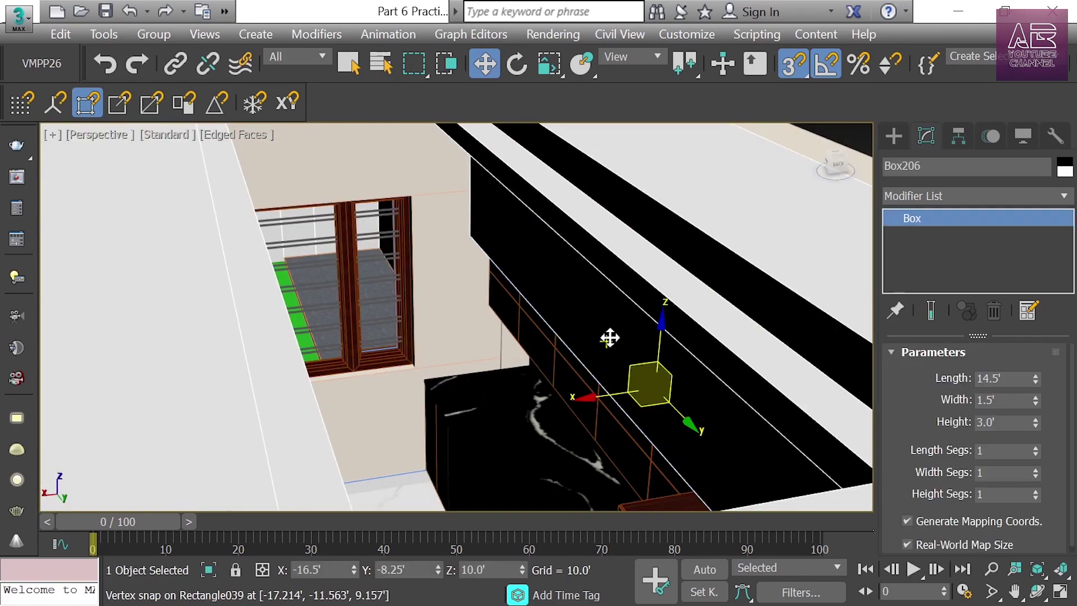
pyautogui.keyDown('alt'); pyautogui.moveTo(598, 299); pyautogui.dragTo(427, 322, button='middle'); pyautogui.keyUp('alt')
pyautogui.keyDown('ctrl'); pyautogui.click(422, 268); pyautogui.keyUp('ctrl')
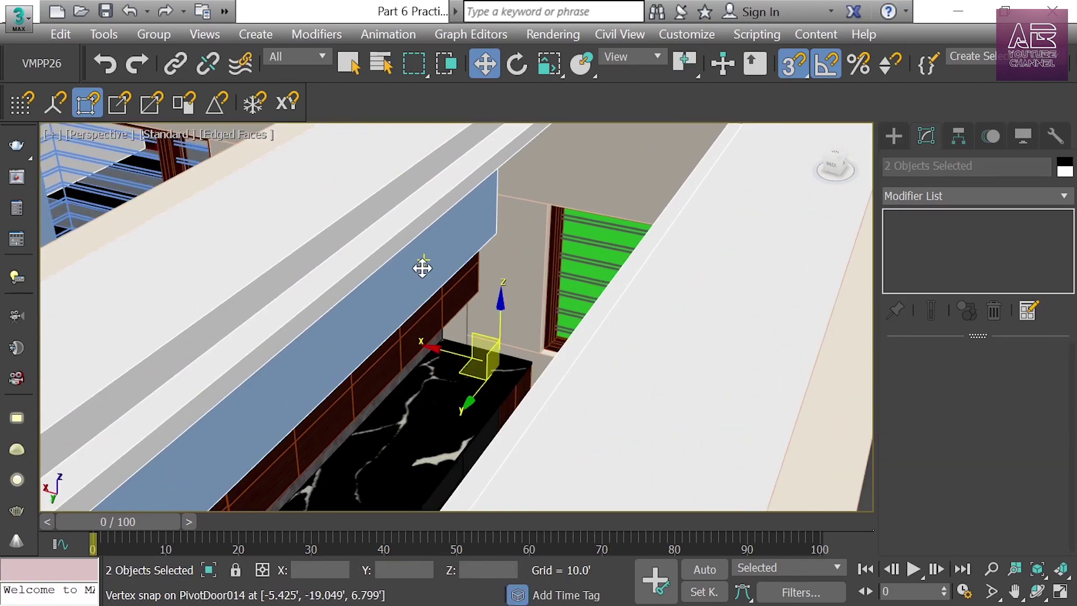
pyautogui.press('m')
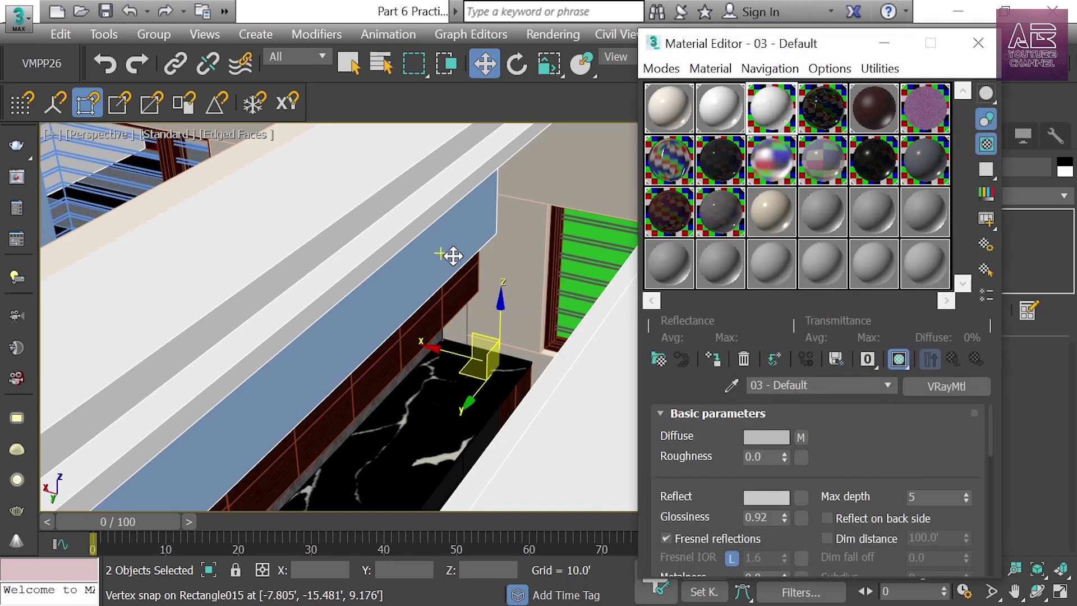
pyautogui.click(665, 212)
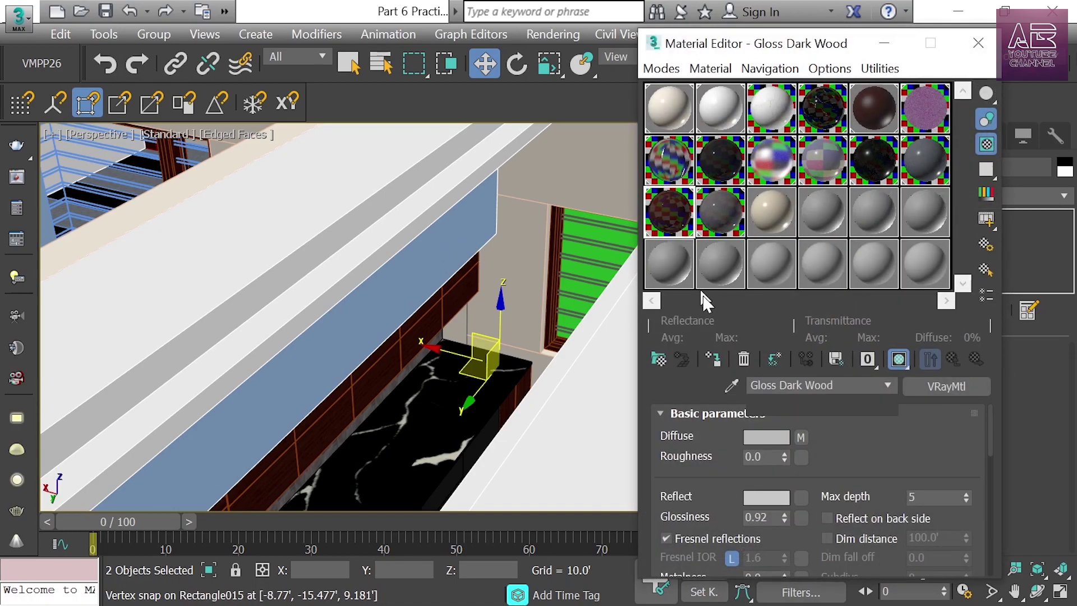
pyautogui.click(712, 355)
pyautogui.click(992, 36)
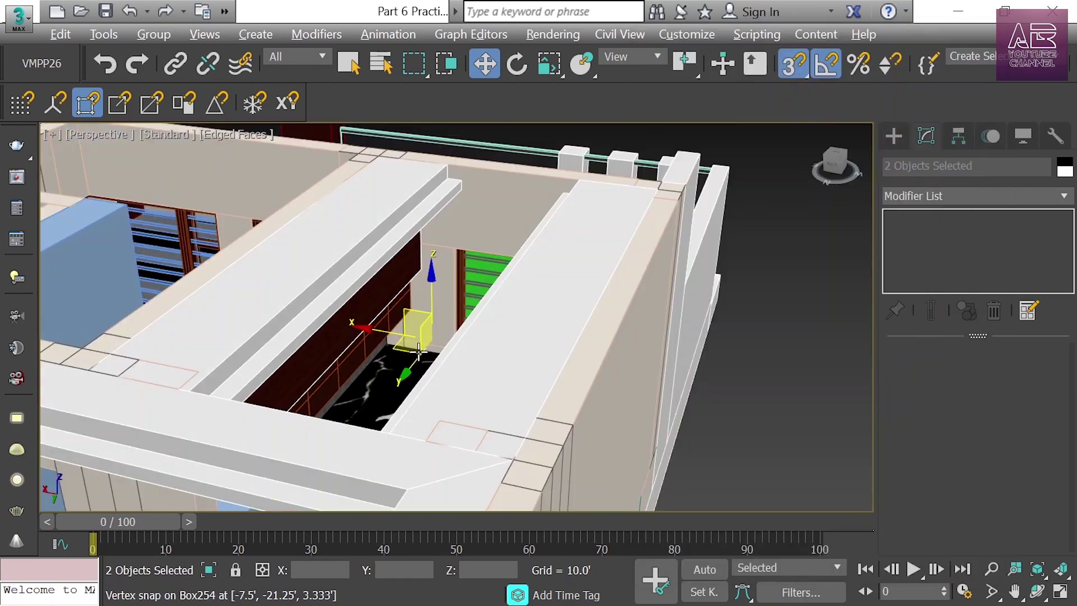
pyautogui.keyDown('alt'); pyautogui.moveTo(418, 354); pyautogui.dragTo(479, 358, button='middle'); pyautogui.keyUp('alt')
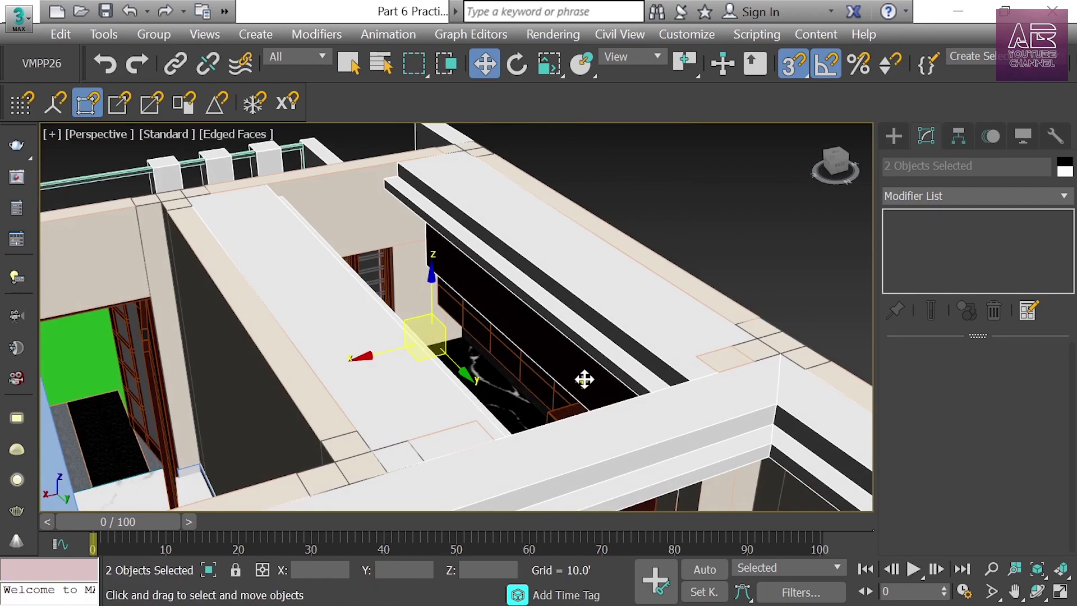
pyautogui.keyDown('alt'); pyautogui.moveTo(584, 379); pyautogui.dragTo(561, 221, button='middle'); pyautogui.keyUp('alt')
pyautogui.click(651, 219)
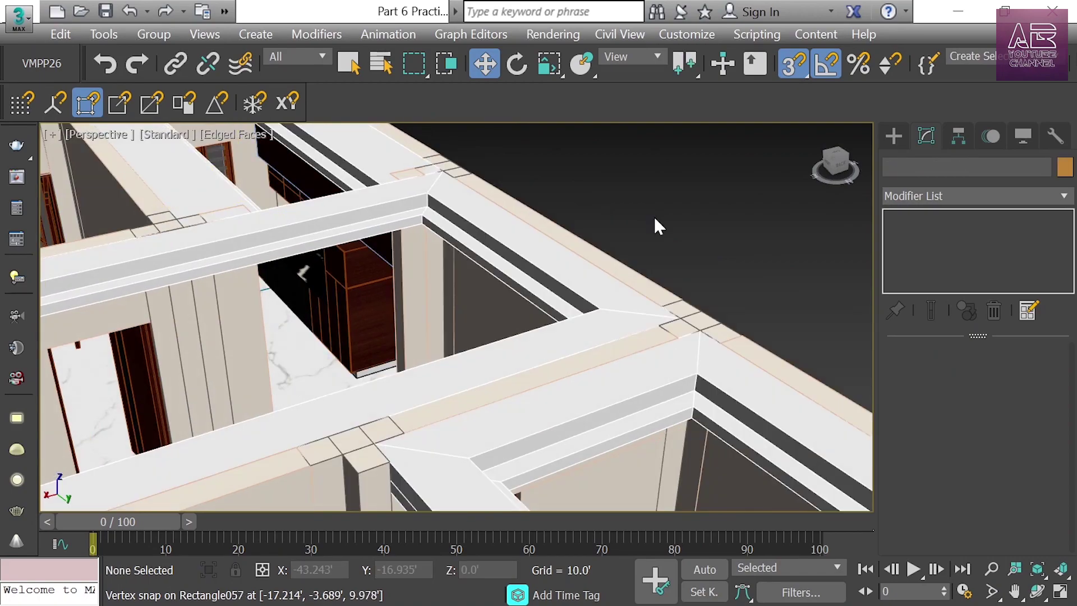
# In the Top view, turn snapping off and place a V-Ray physical camera at the hall's far wall aimed into the kitchen, target distance about 15.4'
pyautogui.hotkey('alt', 'w')
pyautogui.click(294, 194)
pyautogui.hotkey('alt', 'w')
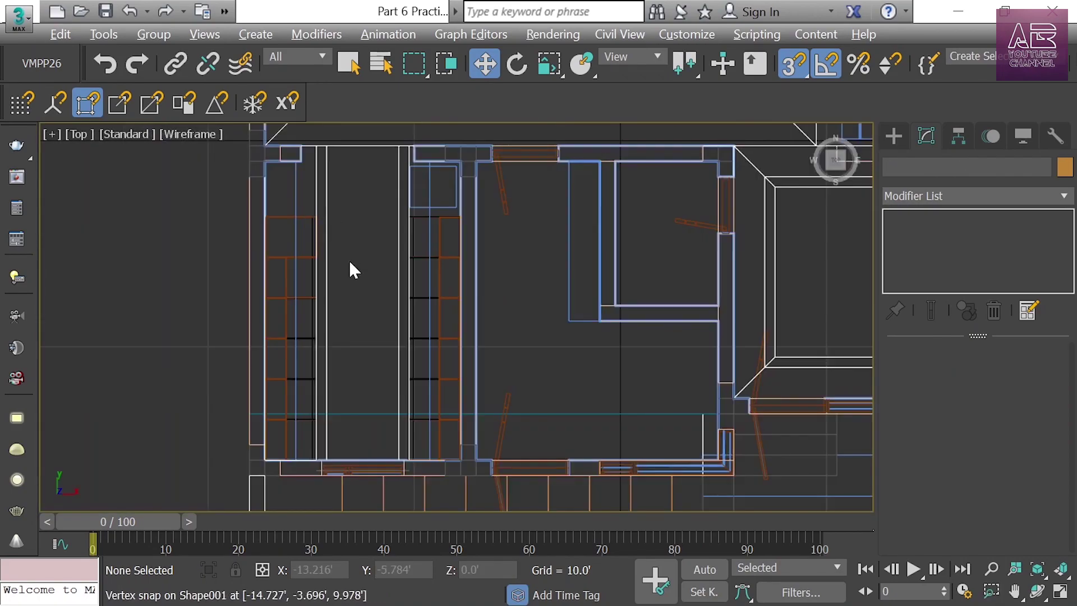
pyautogui.moveTo(549, 273); pyautogui.dragTo(619, 393, button='middle')
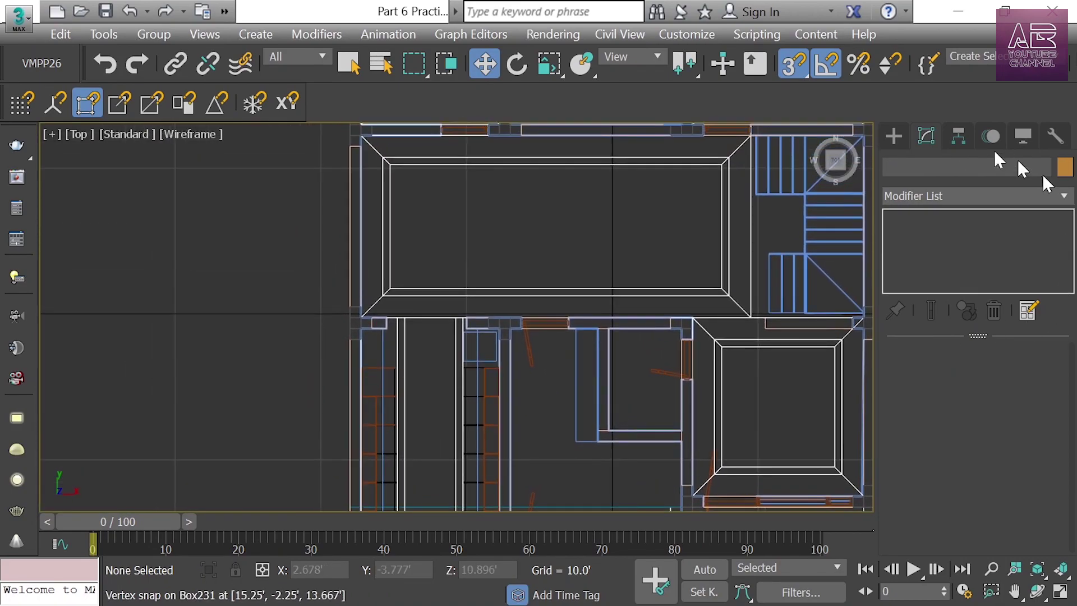
pyautogui.click(892, 138)
pyautogui.click(967, 166)
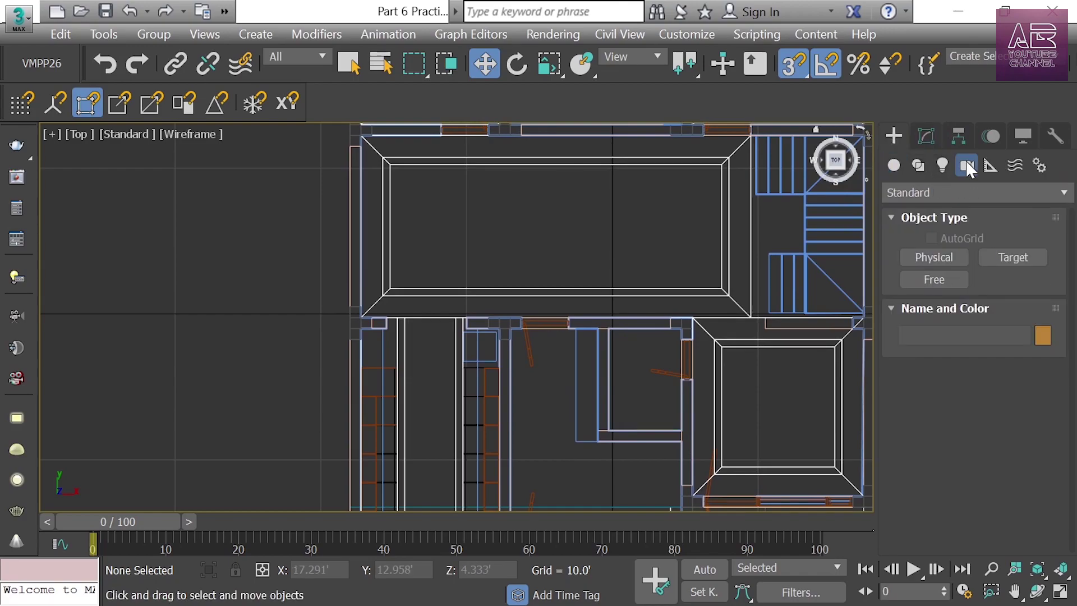
pyautogui.click(954, 193)
pyautogui.click(933, 232)
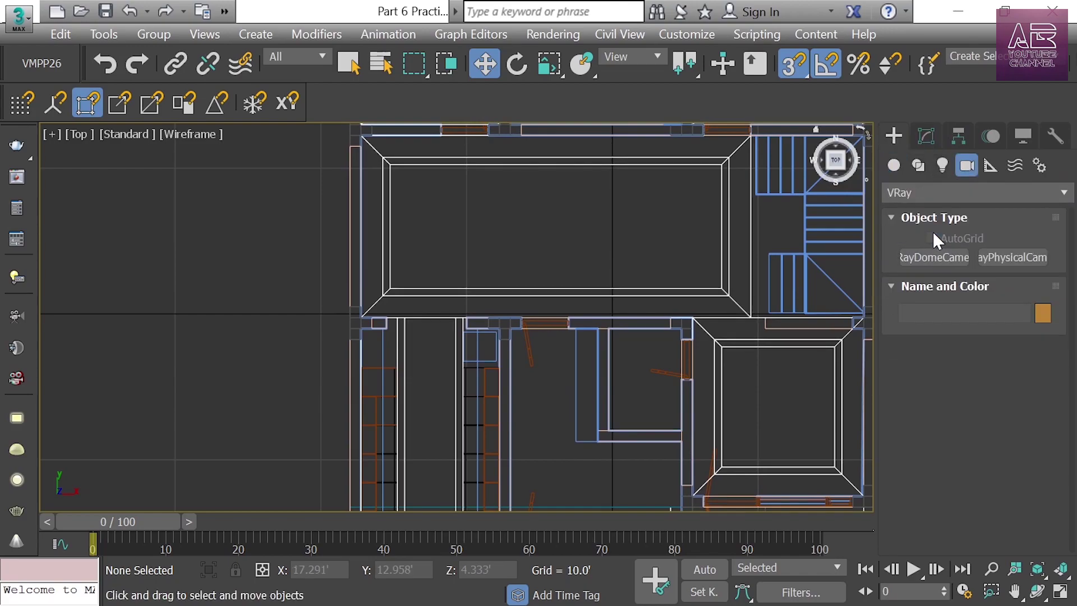
pyautogui.click(1012, 257)
pyautogui.scroll(-2, 624, 280)
pyautogui.moveTo(624, 280); pyautogui.dragTo(643, 245, button='middle')
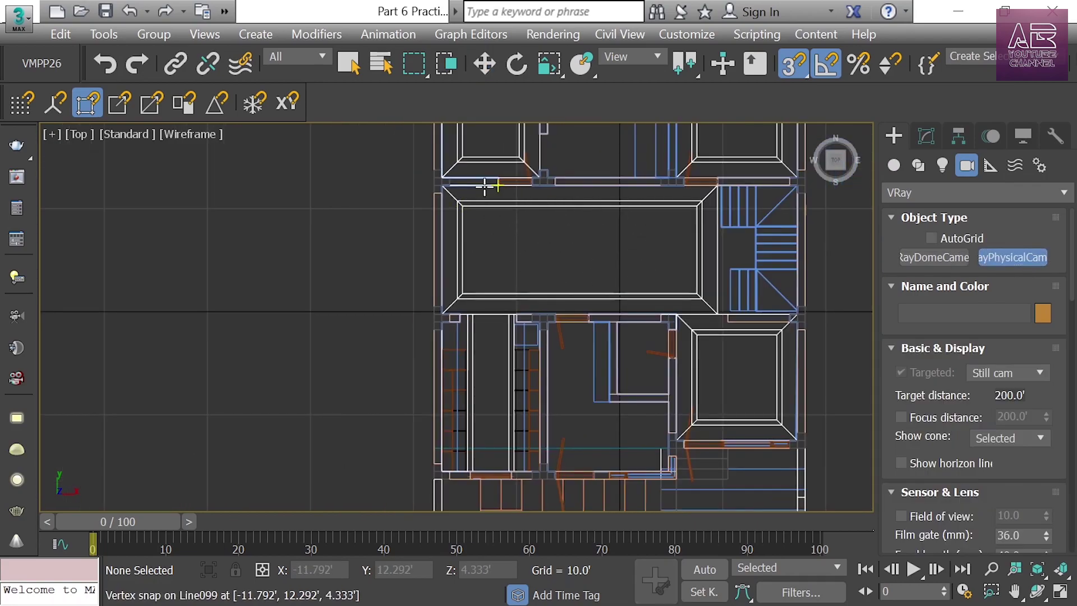
pyautogui.press('s')
pyautogui.moveTo(487, 191); pyautogui.dragTo(483, 349)
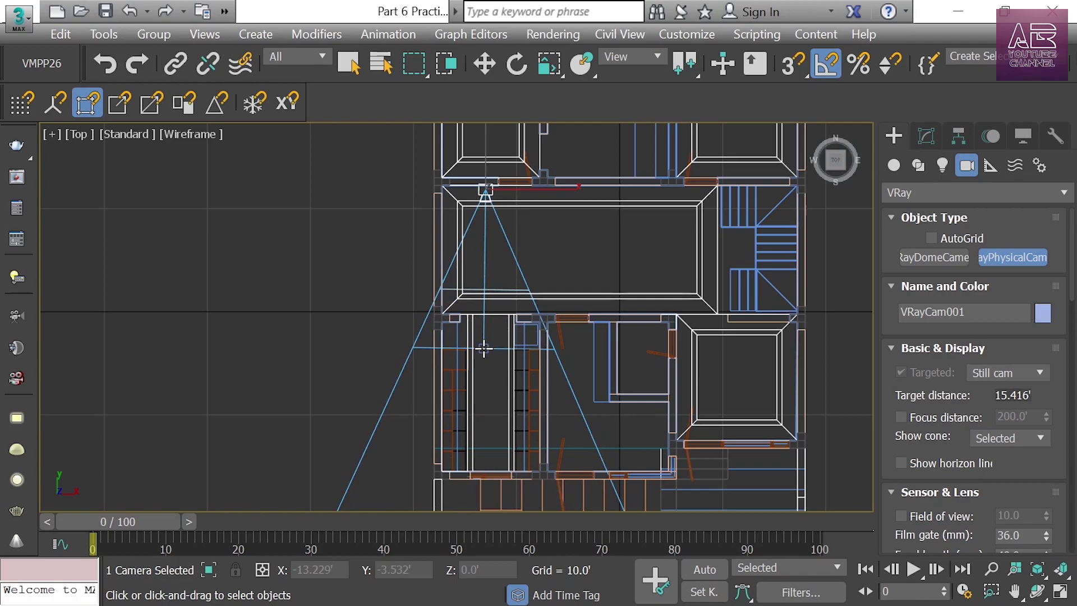
# Nudge the camera sideways in the Top view so its sight line runs straight into the kitchen, and select its target
pyautogui.scroll(5, 527, 294)
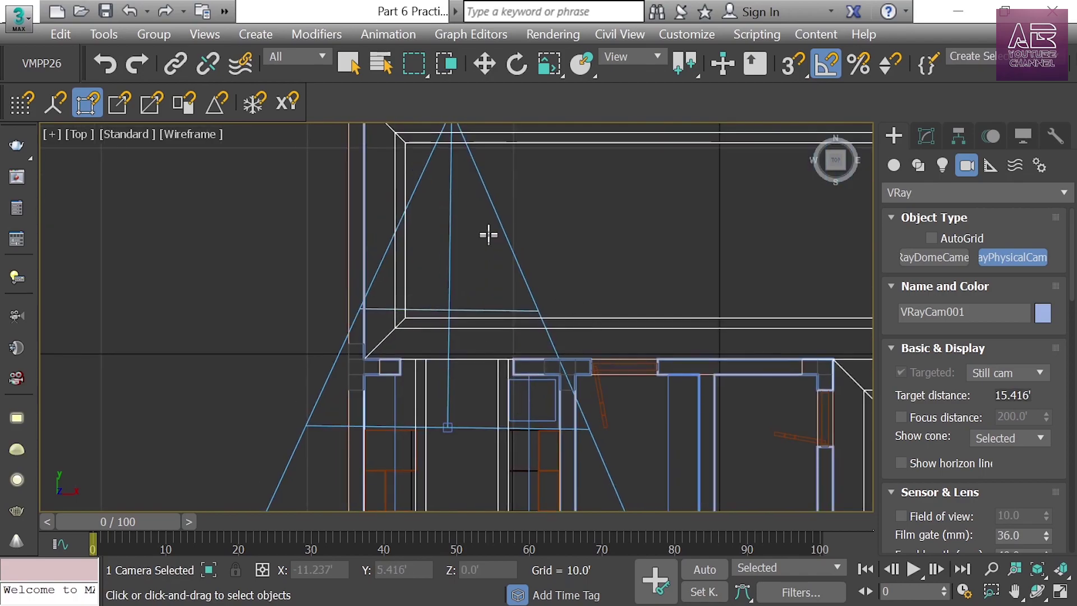
pyautogui.moveTo(488, 233); pyautogui.dragTo(499, 290, button='middle')
pyautogui.press('w')
pyautogui.moveTo(526, 170); pyautogui.dragTo(522, 167)
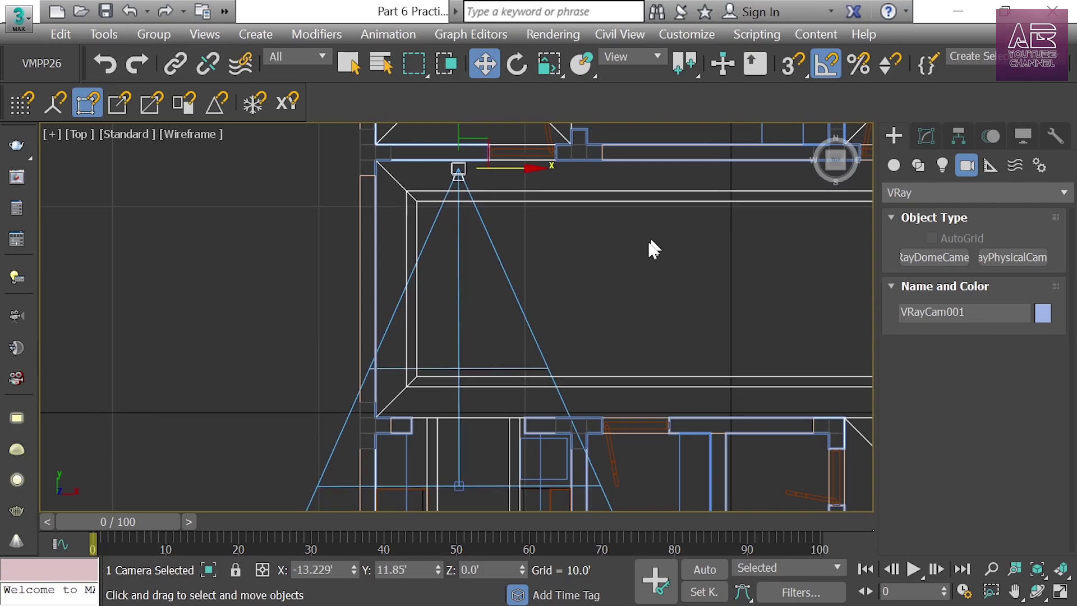
pyautogui.moveTo(536, 331); pyautogui.dragTo(530, 302, button='middle')
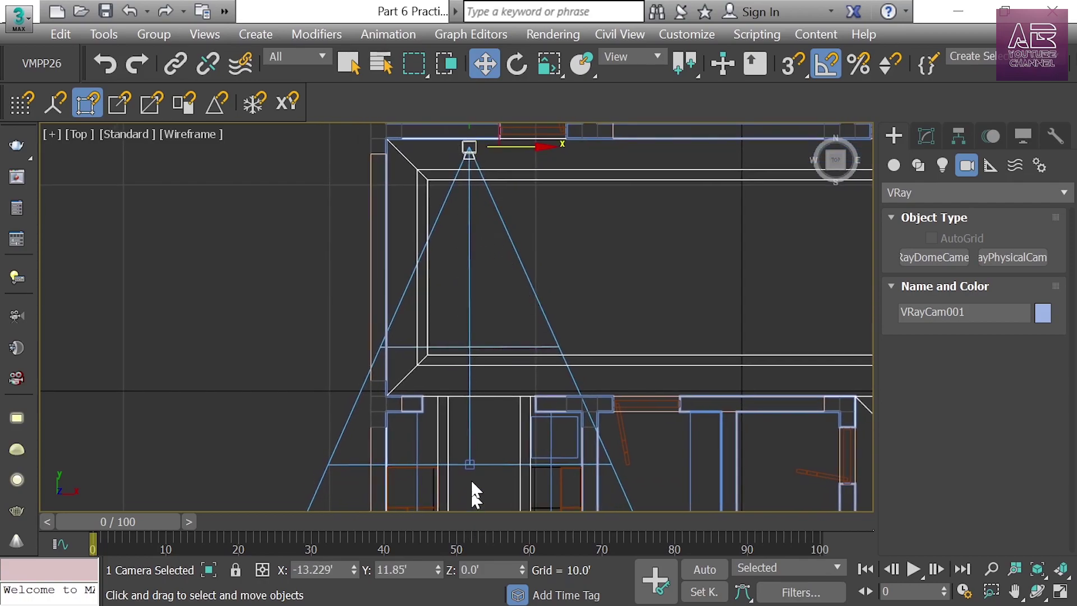
pyautogui.click(472, 464)
pyautogui.scroll(-2, 494, 337)
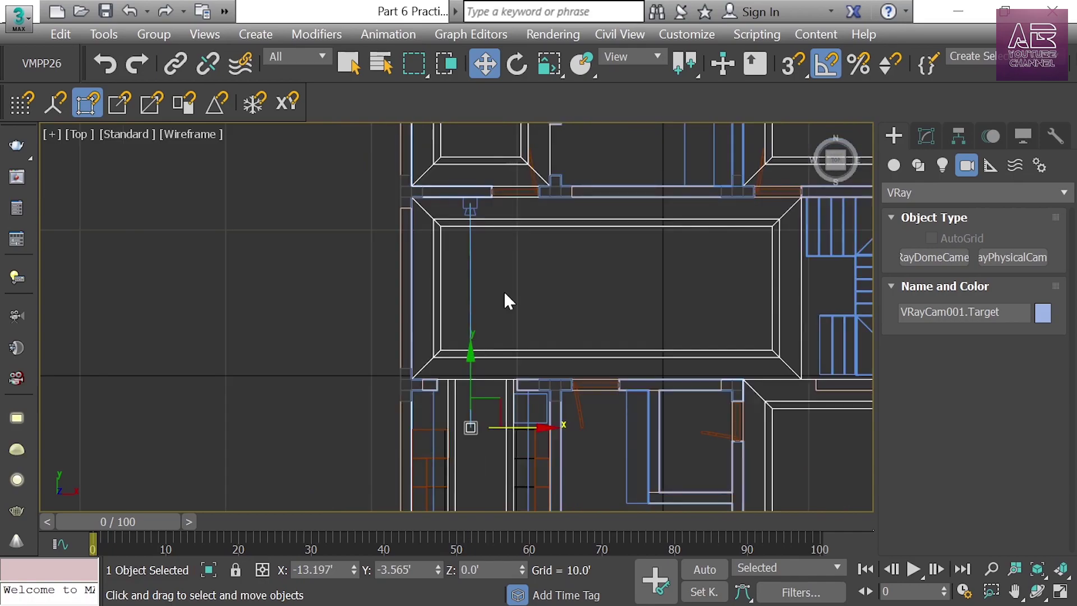
# Select the camera together with its target, raise both to a Z height of 9' in the Left view, and deselect them
pyautogui.click(471, 288)
pyautogui.click(470, 284)
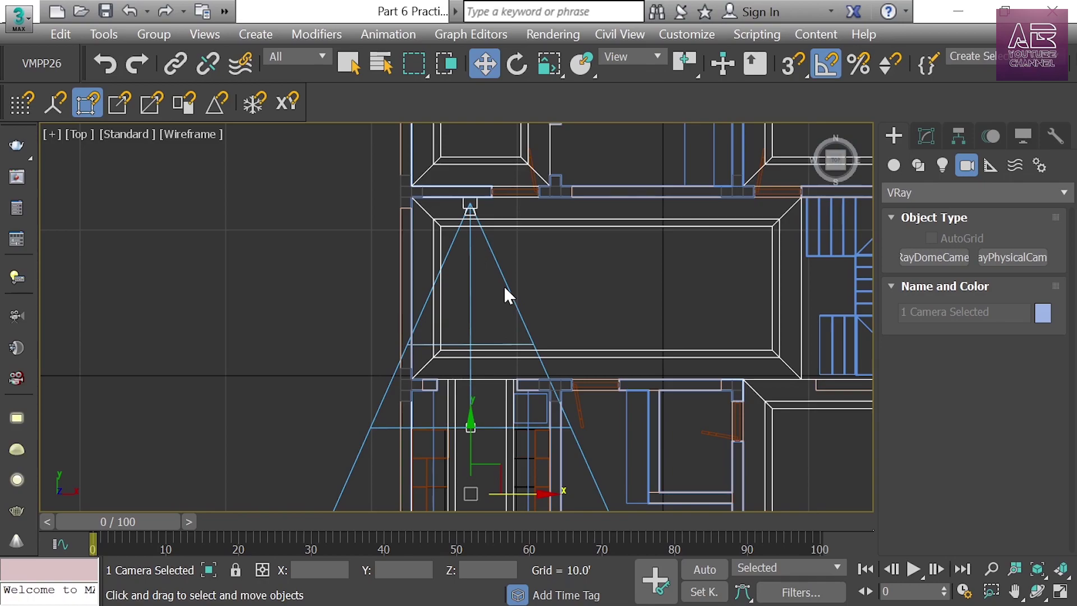
pyautogui.hotkey('alt', 'w')
pyautogui.click(265, 420)
pyautogui.hotkey('alt', 'w')
pyautogui.press('l')
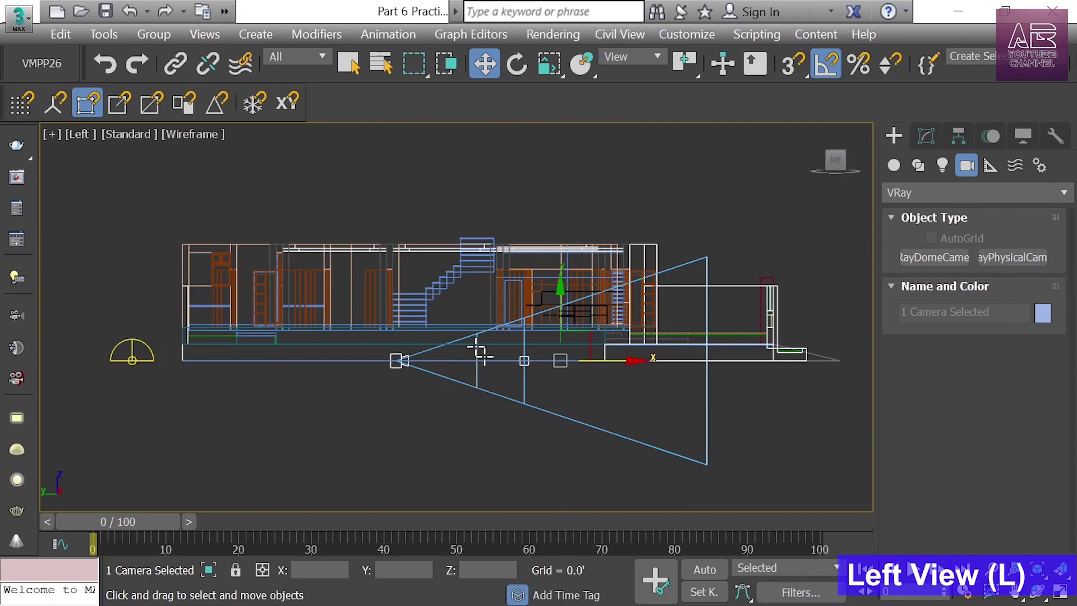
pyautogui.scroll(3, 438, 354)
pyautogui.scroll(-2, 567, 337)
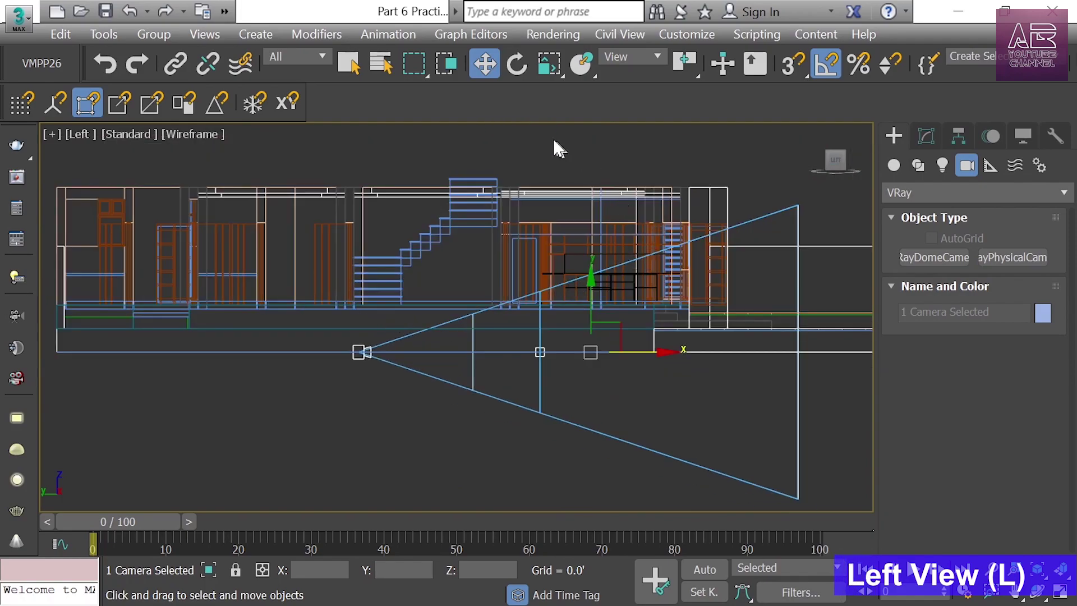
pyautogui.scroll(3, 349, 350)
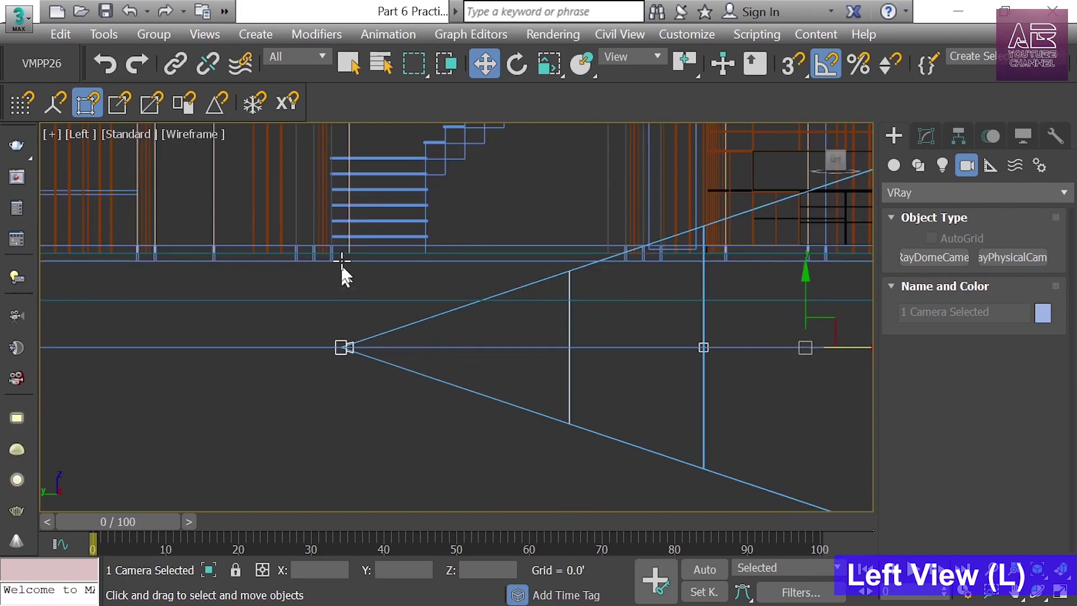
pyautogui.scroll(-2, 600, 210)
pyautogui.moveTo(601, 210); pyautogui.dragTo(455, 344, button='middle')
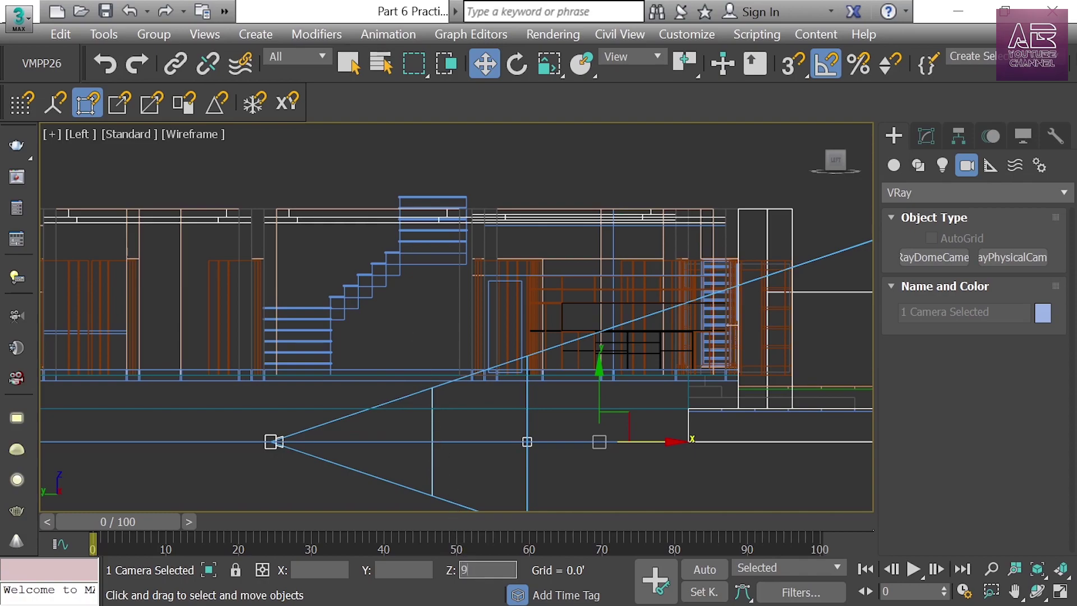
pyautogui.press('Return')
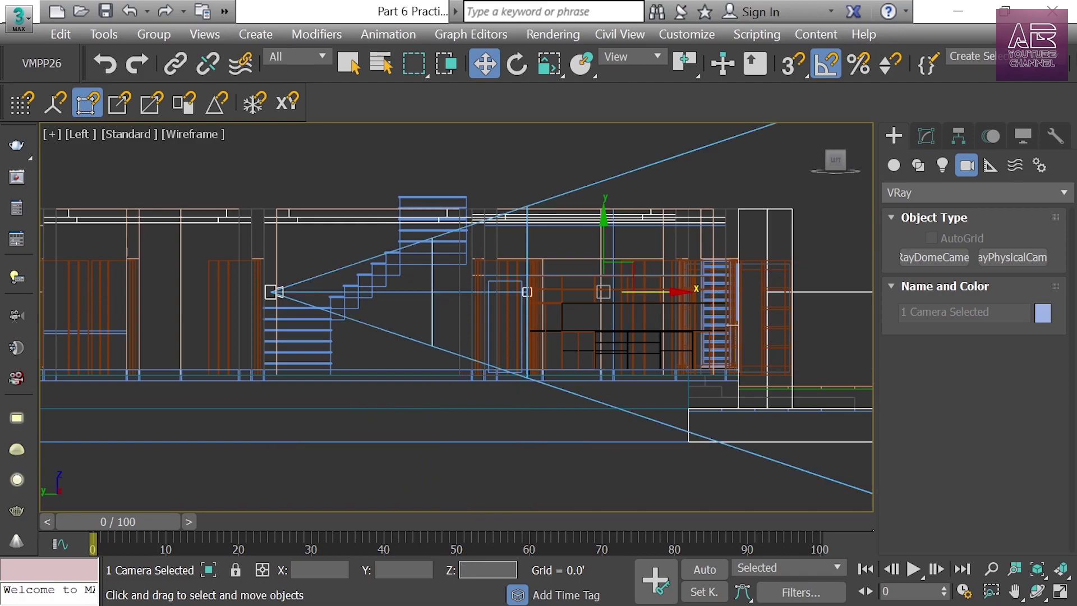
pyautogui.click(316, 161)
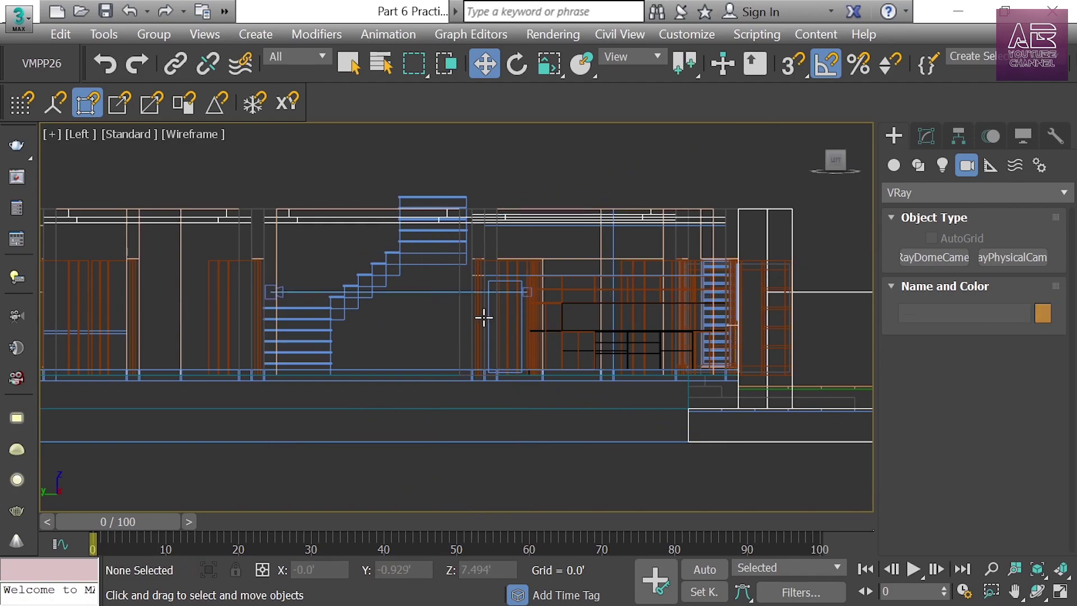
# Select the V-Ray camera, check its placement and view cone in the Left and Top views, and deselect it
pyautogui.scroll(5, 283, 275)
pyautogui.click(325, 330)
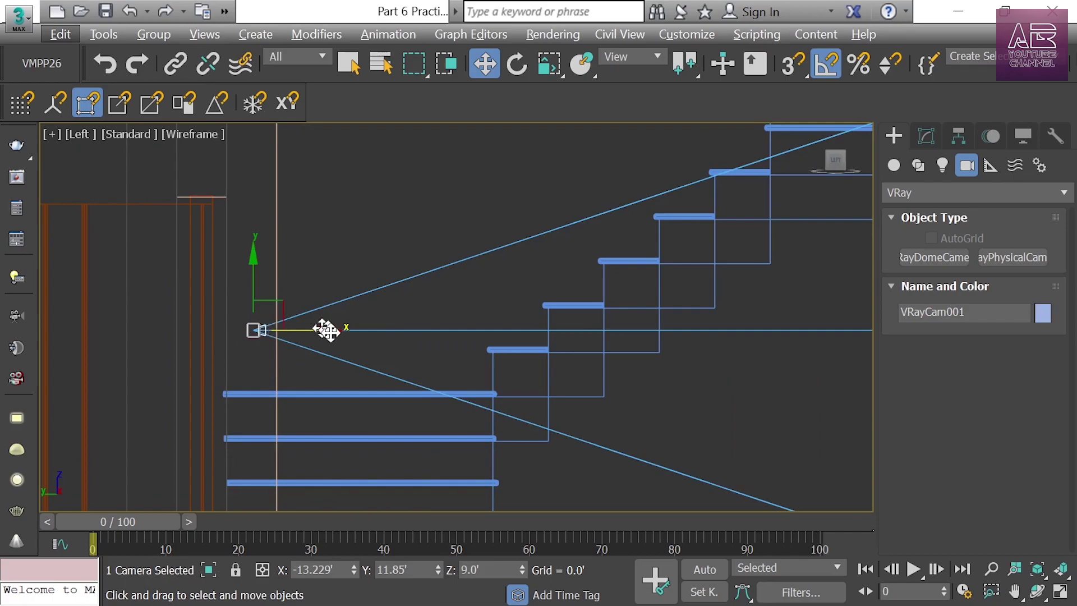
pyautogui.hotkey('alt', 'w')
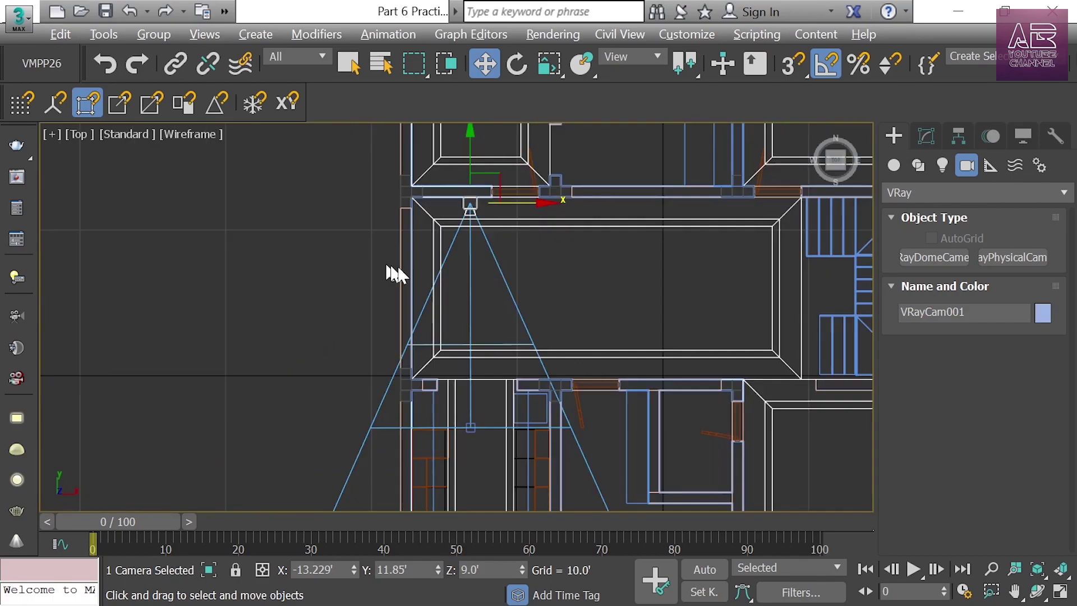
pyautogui.moveTo(659, 295); pyautogui.dragTo(563, 287, button='middle')
pyautogui.scroll(2, 373, 203)
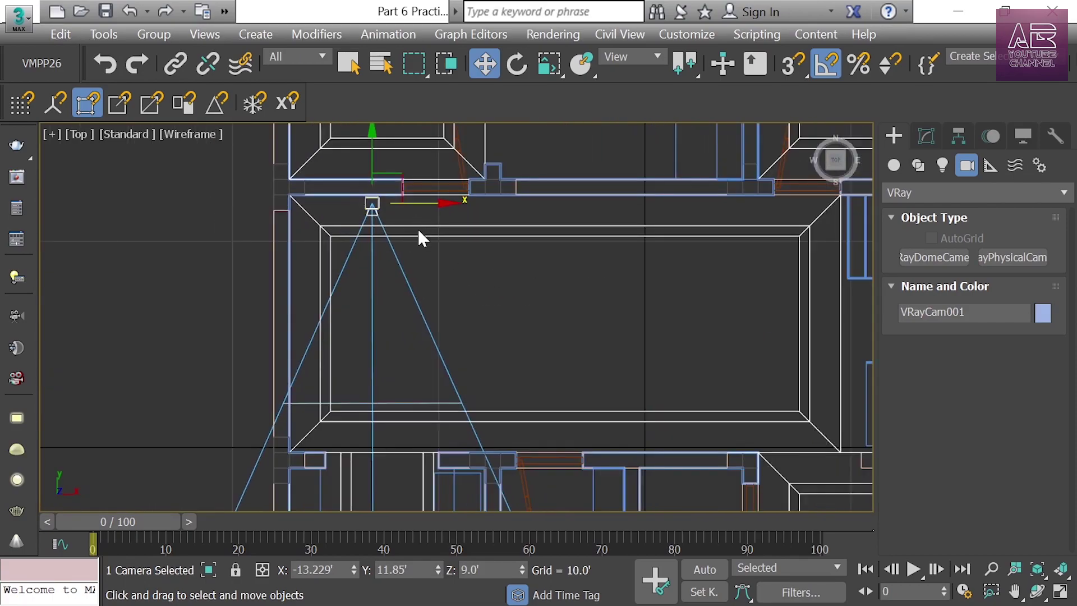
pyautogui.click(444, 283)
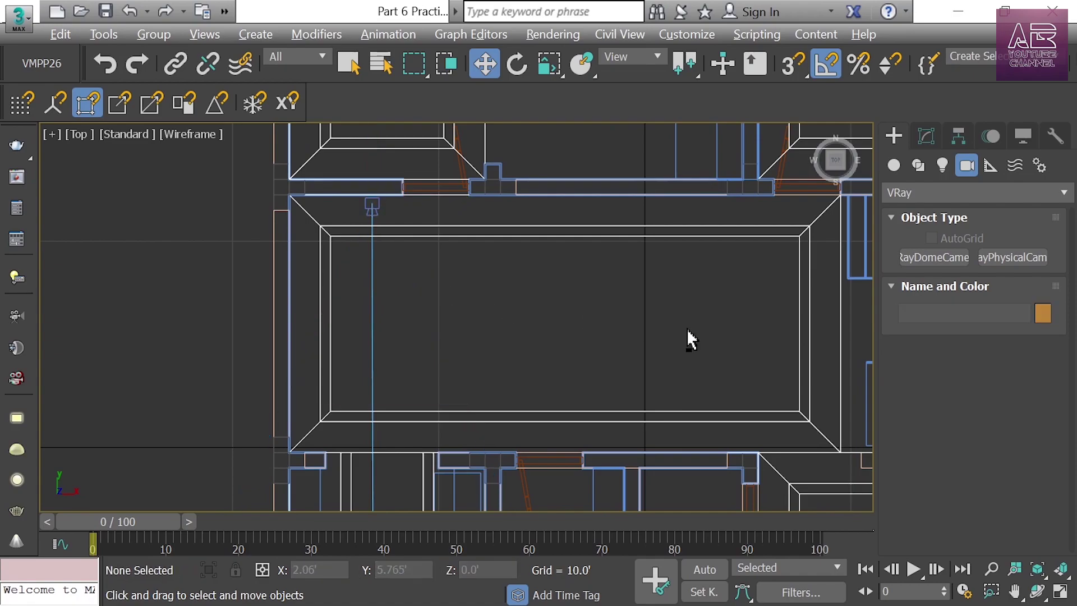
# Switch the Perspective viewport to the V-Ray camera view, maximize it, and show safe frames
pyautogui.hotkey('alt', 'w')
pyautogui.click(773, 355)
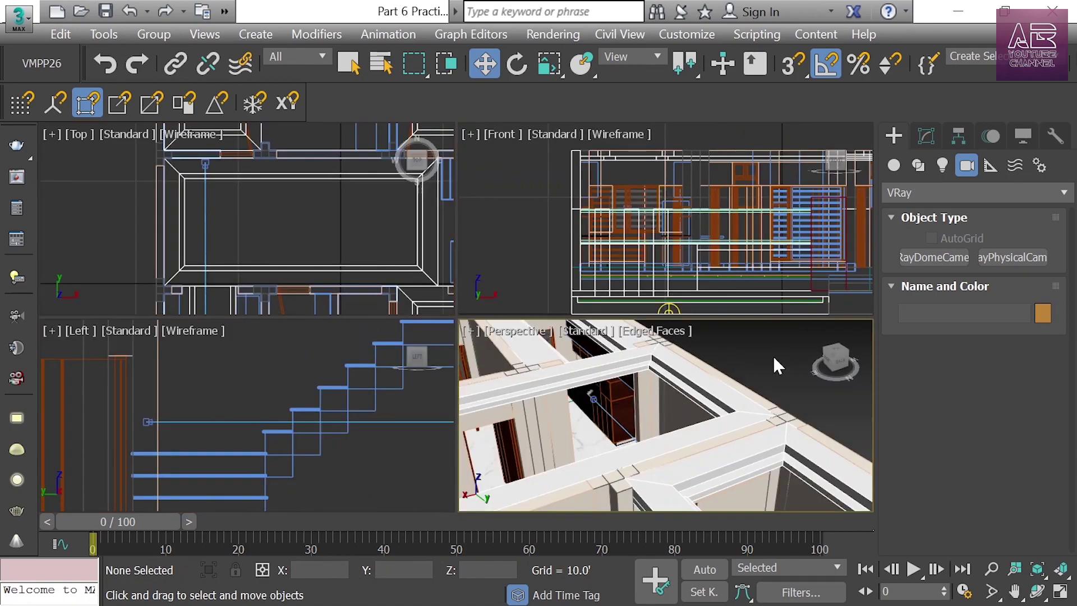
pyautogui.press('c')
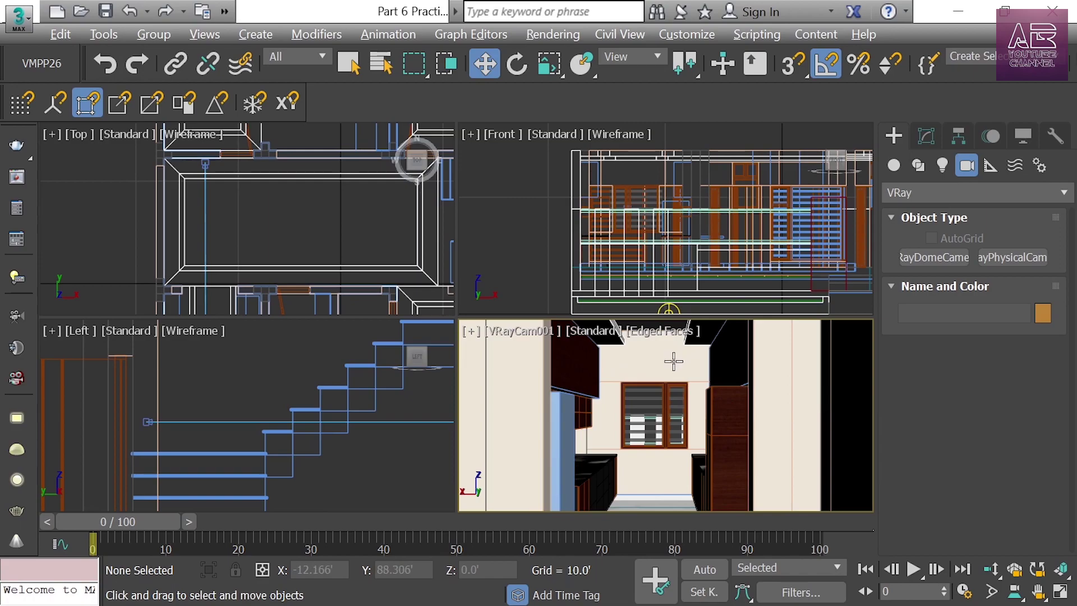
pyautogui.hotkey('alt', 'w')
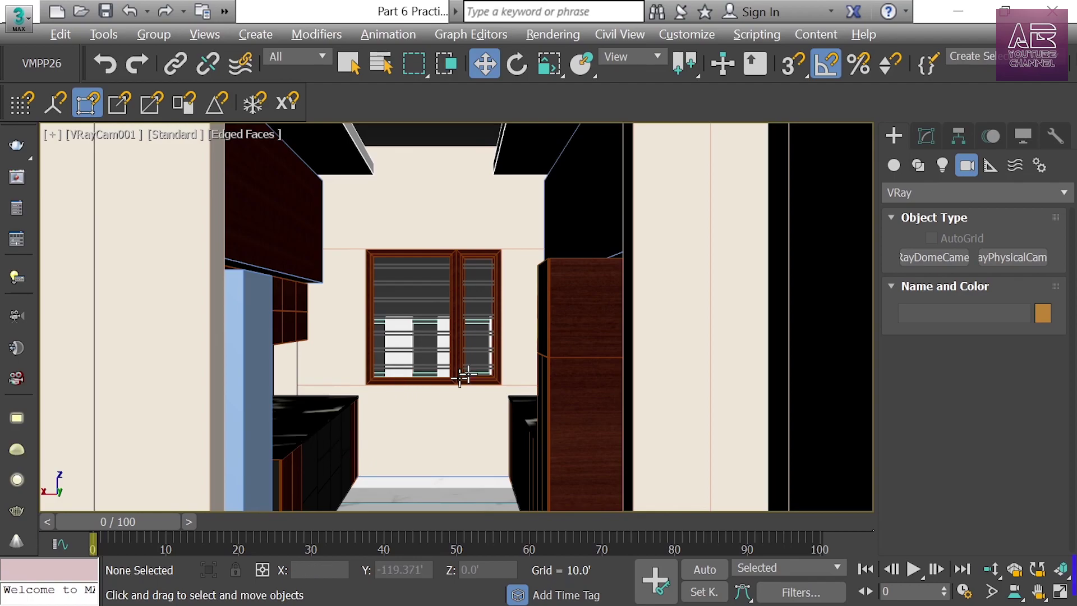
pyautogui.hotkey('shift', 'f')
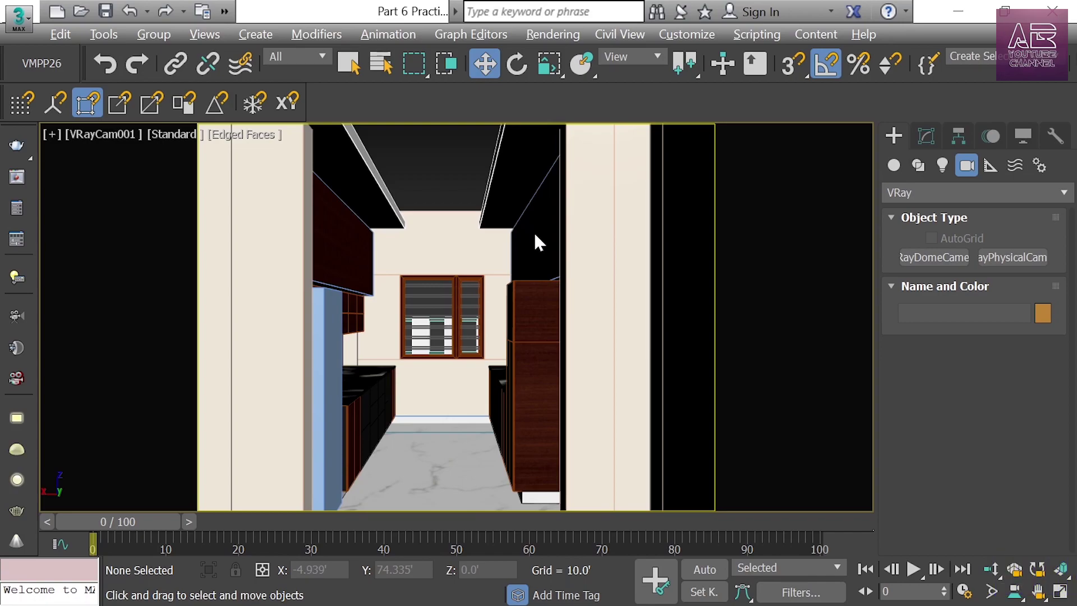
# Open the render setup and choose the 6cm X 6cm (slide) preset as the output size
pyautogui.press('F10')
pyautogui.click(966, 22)
pyautogui.moveTo(1017, 75); pyautogui.dragTo(572, 75)
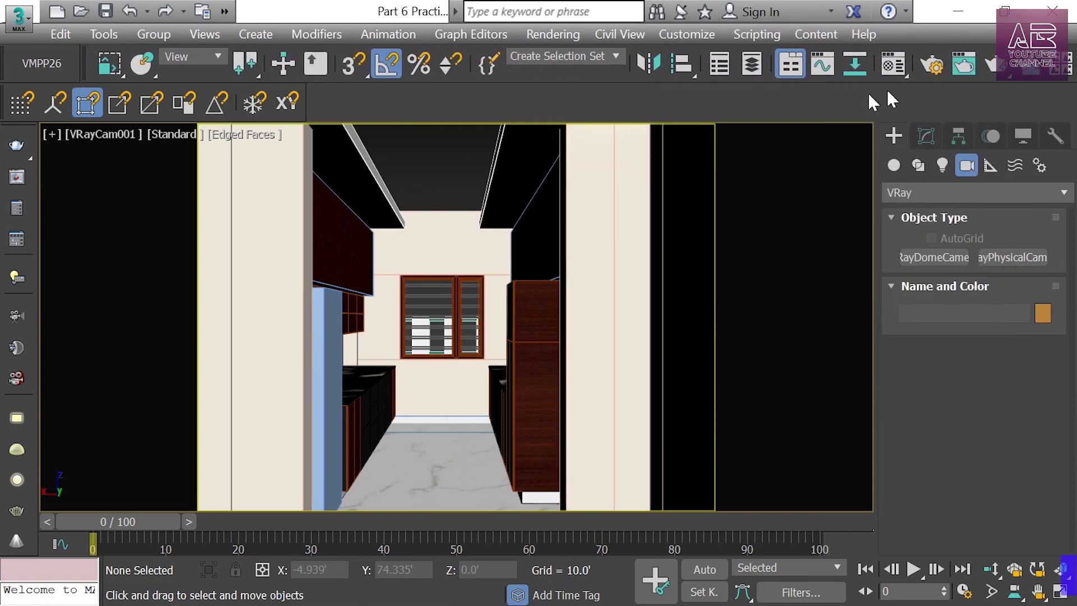
pyautogui.click(935, 70)
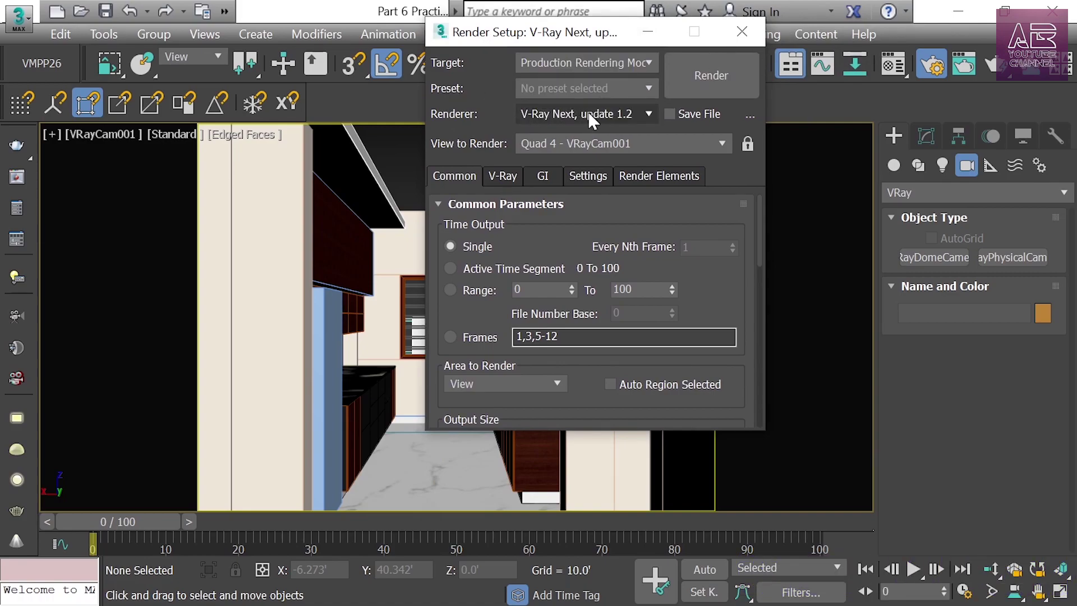
pyautogui.moveTo(595, 32); pyautogui.dragTo(615, 16)
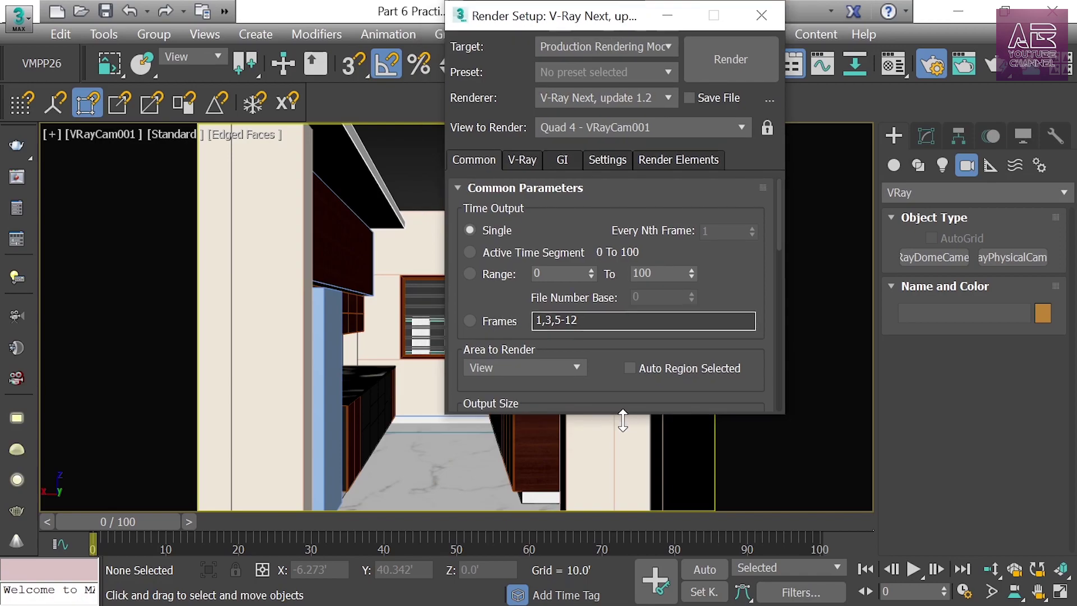
pyautogui.moveTo(628, 413); pyautogui.dragTo(625, 487)
pyautogui.moveTo(602, 380); pyautogui.dragTo(596, 222)
pyautogui.click(563, 235)
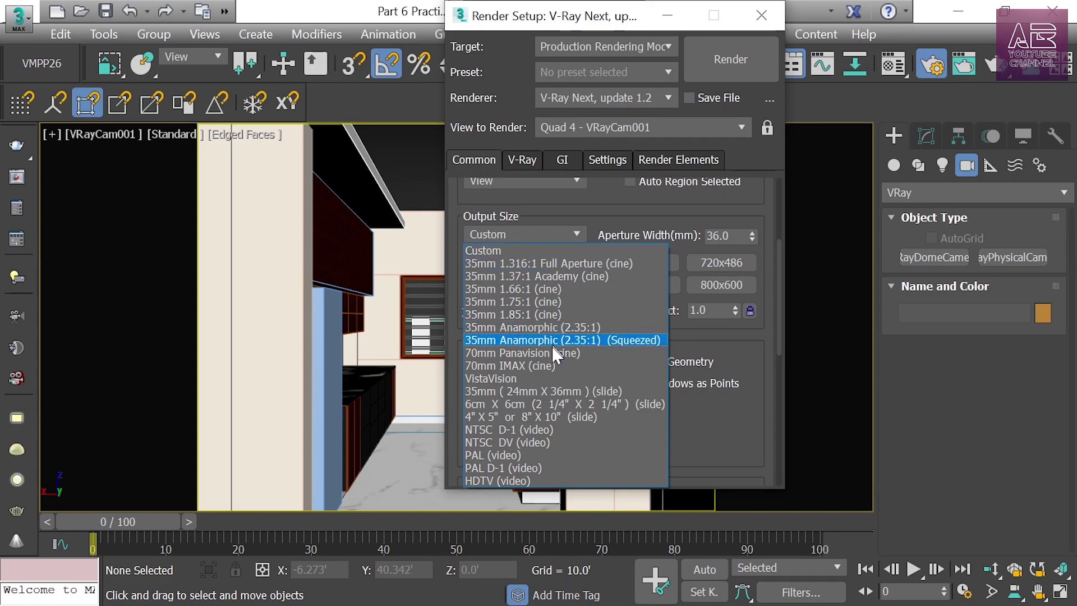
pyautogui.click(516, 404)
# Set the render output resolution to 1536x1536 and close the render setup
pyautogui.moveTo(561, 15); pyautogui.dragTo(861, 47)
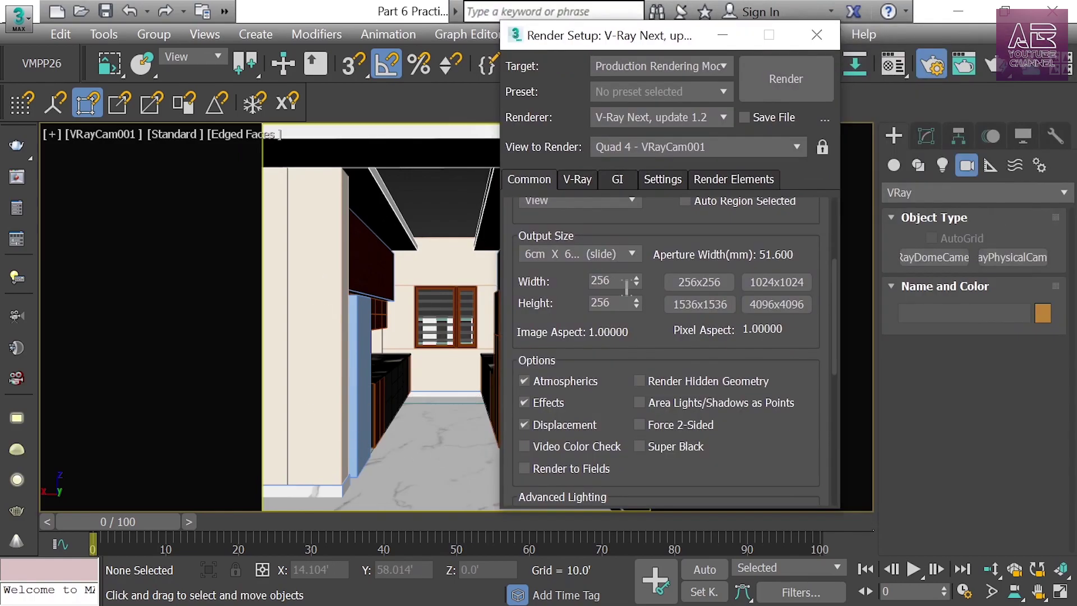
pyautogui.moveTo(898, 47); pyautogui.dragTo(654, 35)
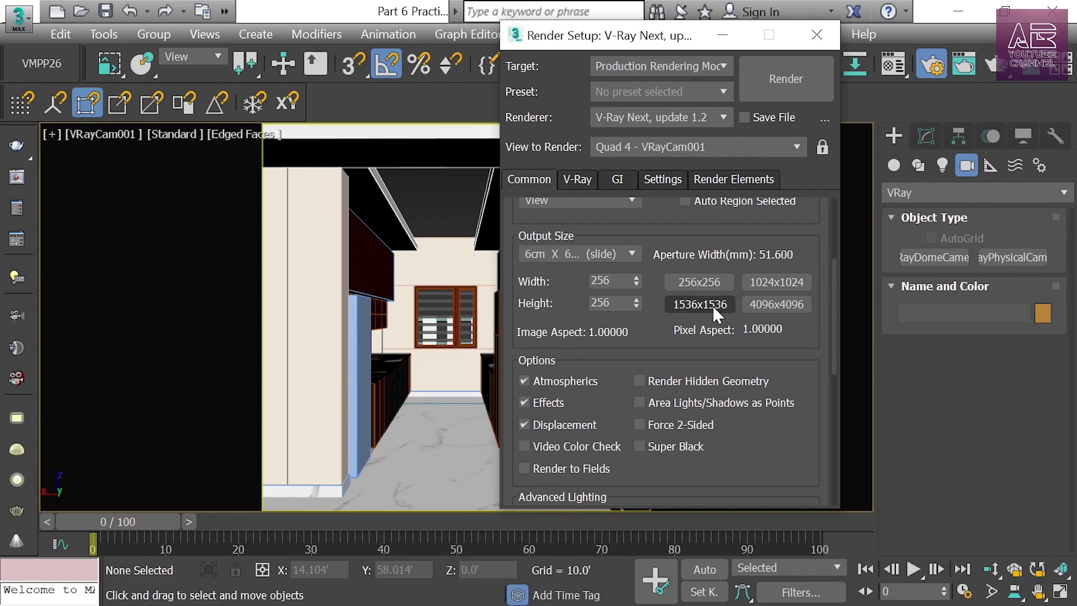
pyautogui.click(712, 305)
pyautogui.click(820, 33)
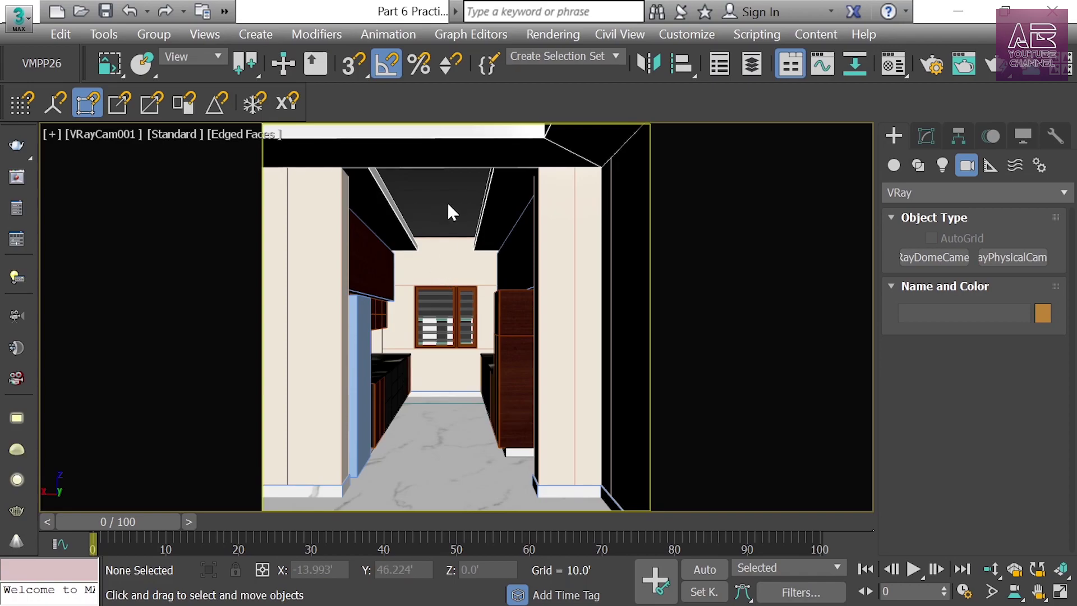
# Select the camera of the current view and set its film speed (ISO) to 300 in its aperture parameters
pyautogui.click(115, 136)
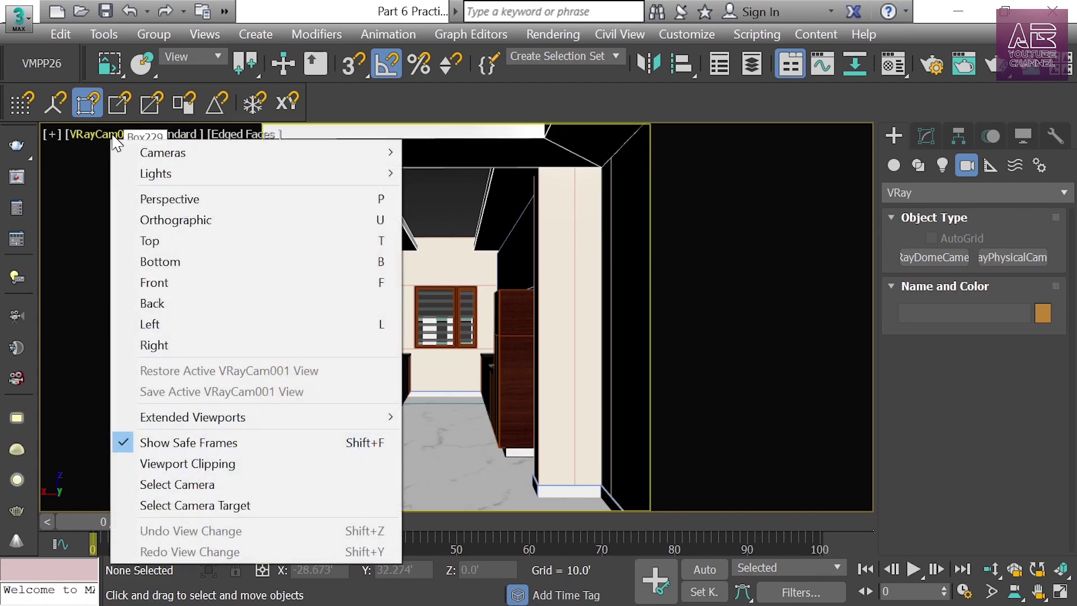
pyautogui.click(199, 485)
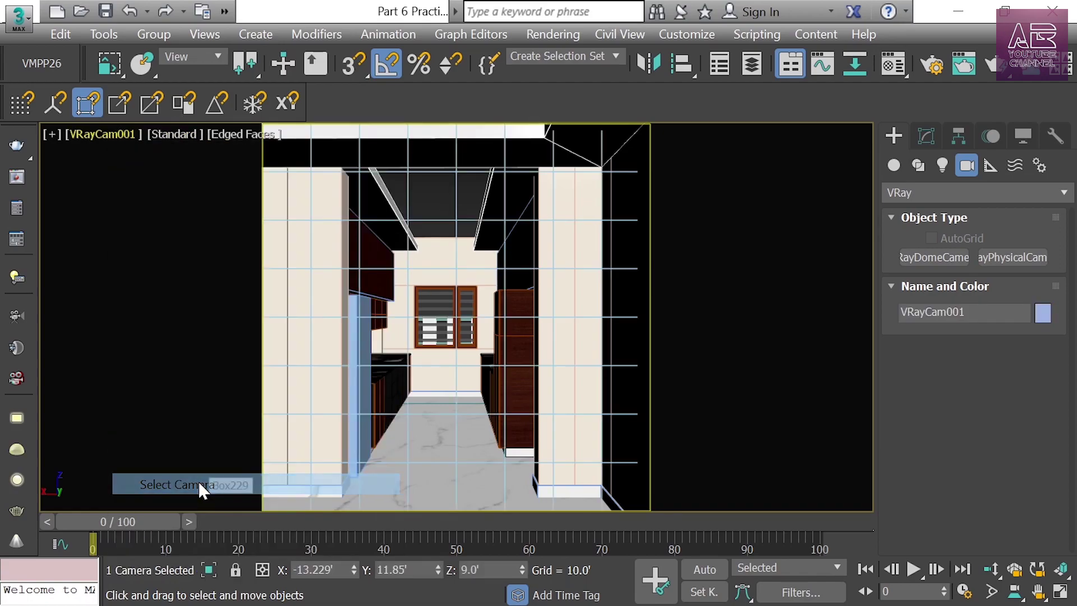
pyautogui.click(923, 137)
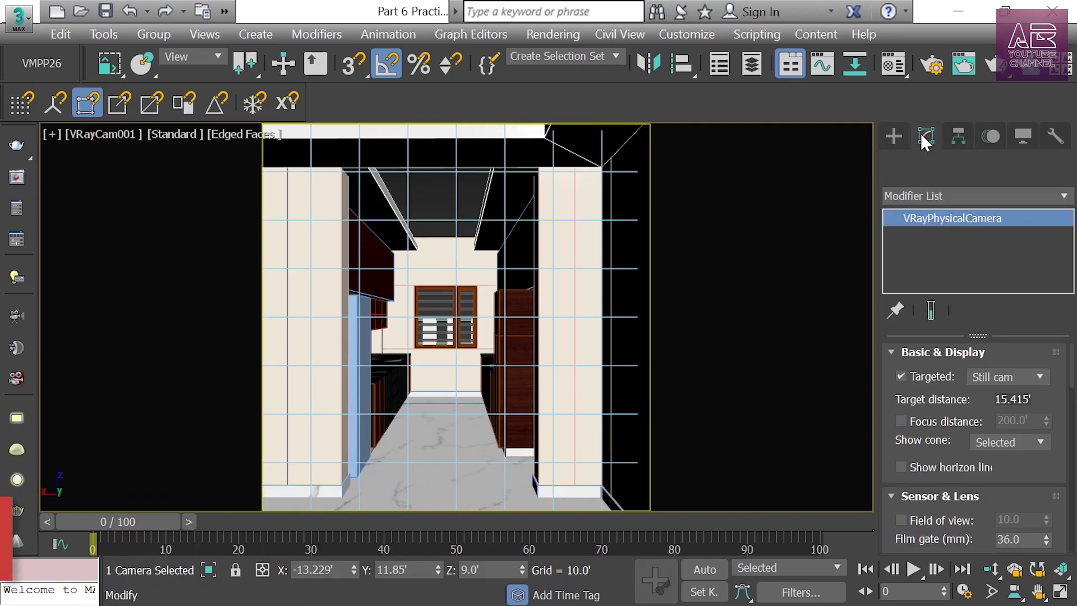
pyautogui.moveTo(886, 432); pyautogui.dragTo(910, 211)
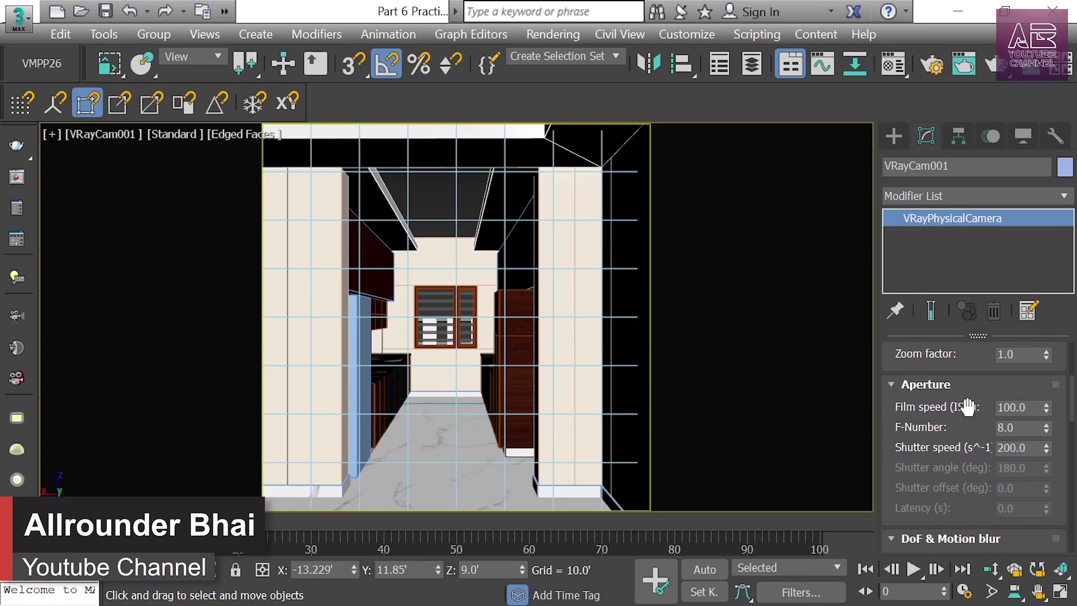
pyautogui.click(1031, 408)
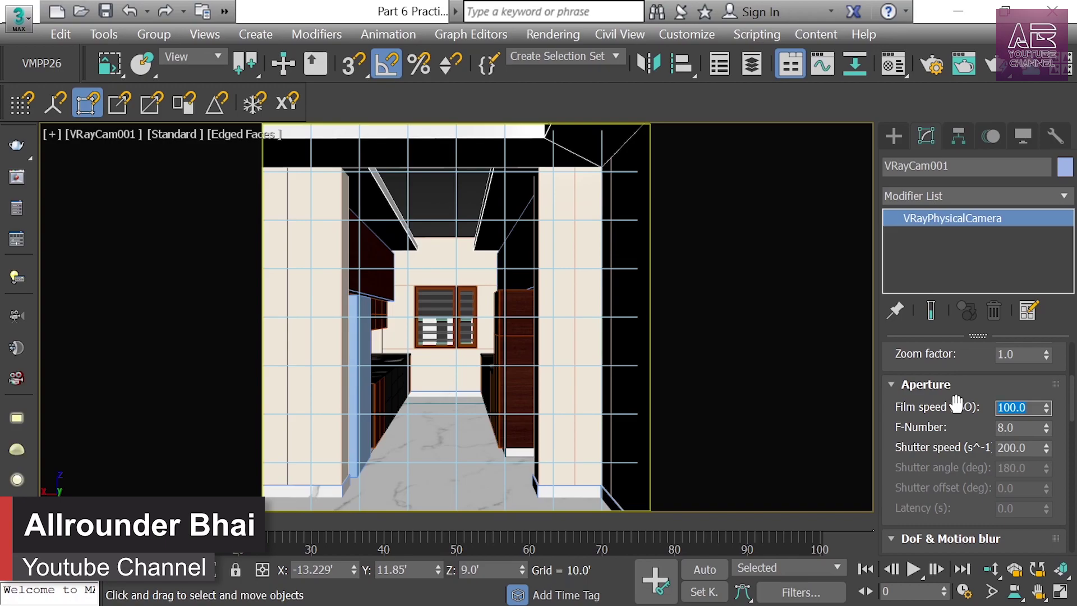
pyautogui.write('3')
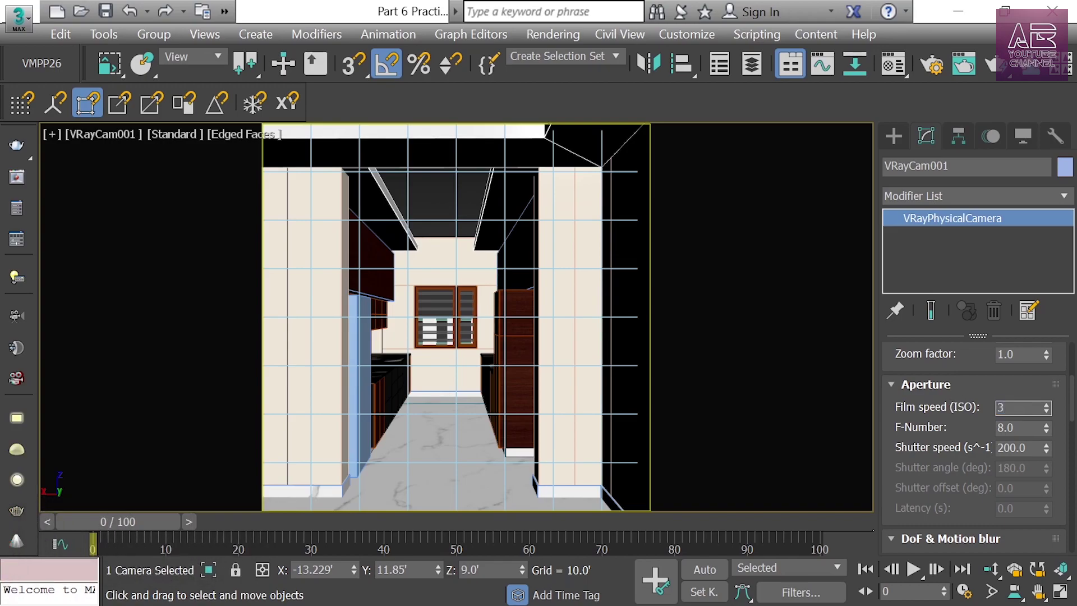
pyautogui.write('00')
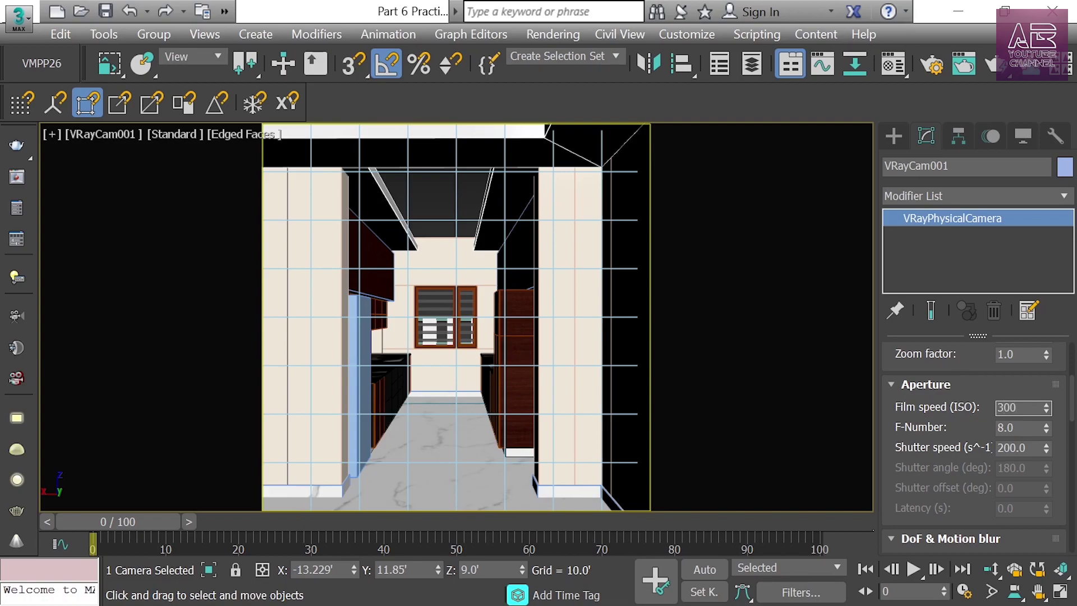
pyautogui.press('Return')
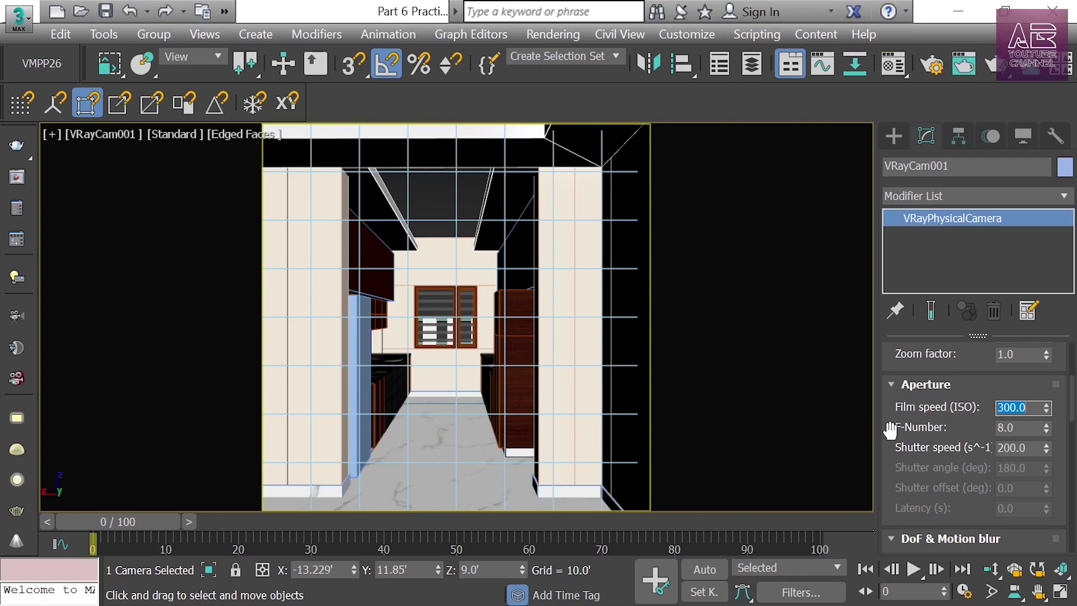
# Set the camera's shutter speed to 100
pyautogui.scroll(-2, 889, 435)
pyautogui.doubleClick(1014, 402)
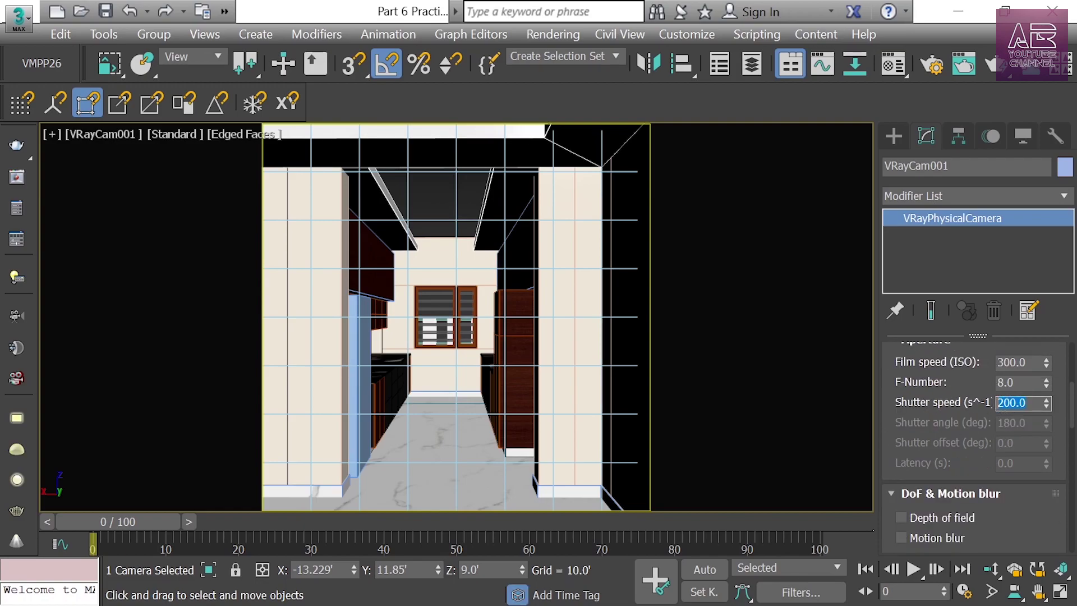
pyautogui.click(968, 403)
pyautogui.write('100')
pyautogui.press('Return')
pyautogui.scroll(1, 961, 383)
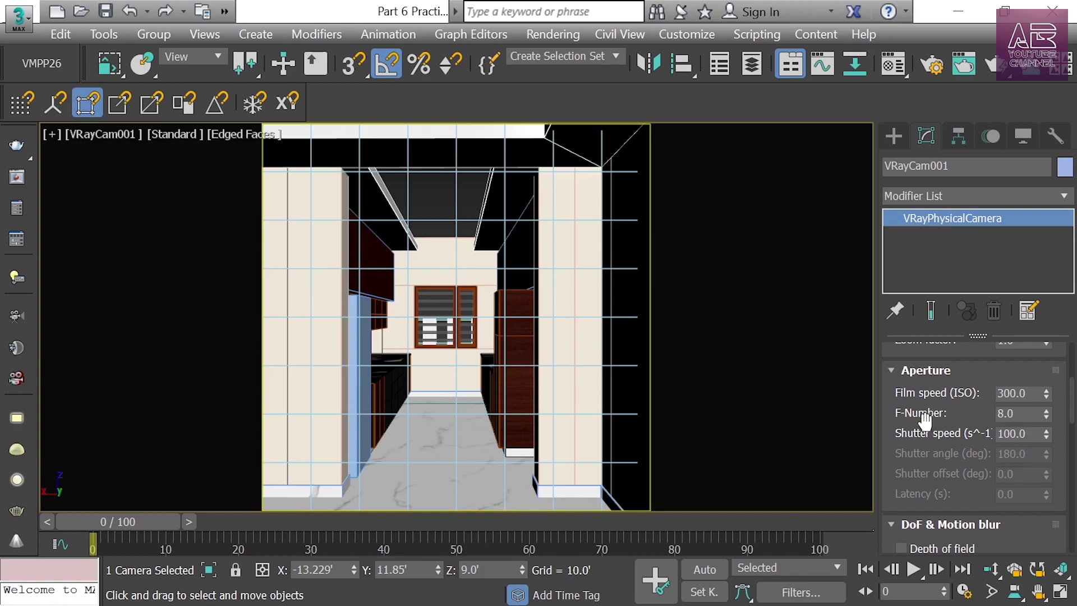
# Set the camera's F-Number to 4 and deselect the camera
pyautogui.doubleClick(1031, 414)
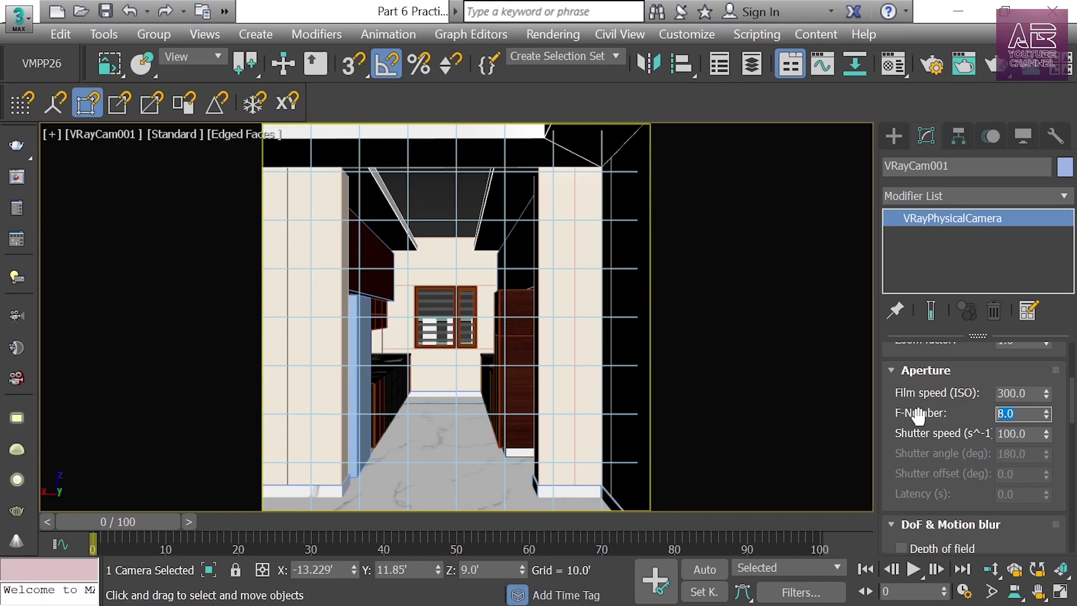
pyautogui.write('4')
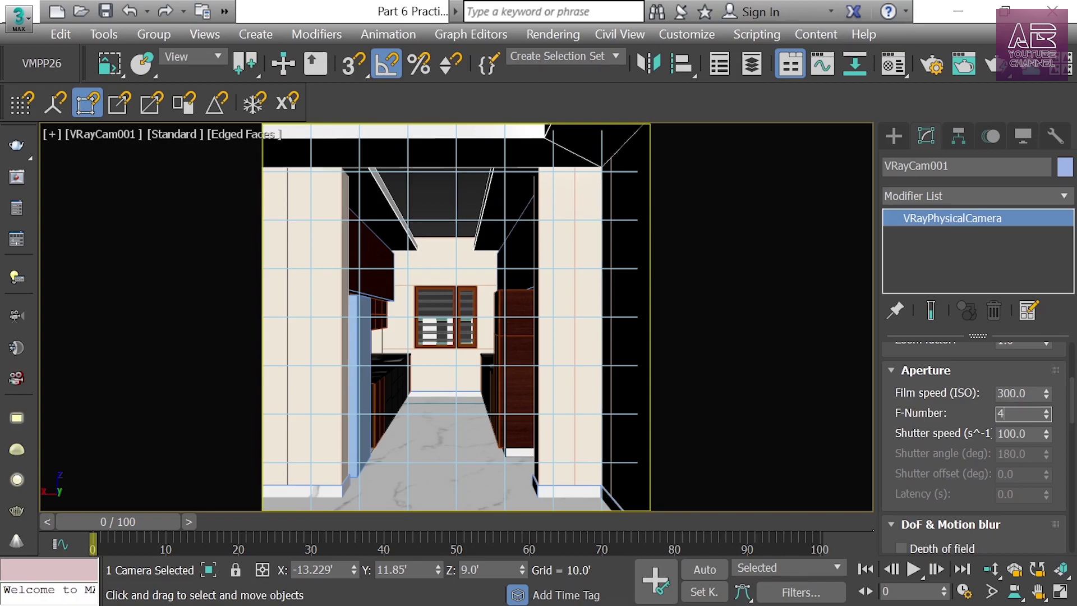
pyautogui.press('Return')
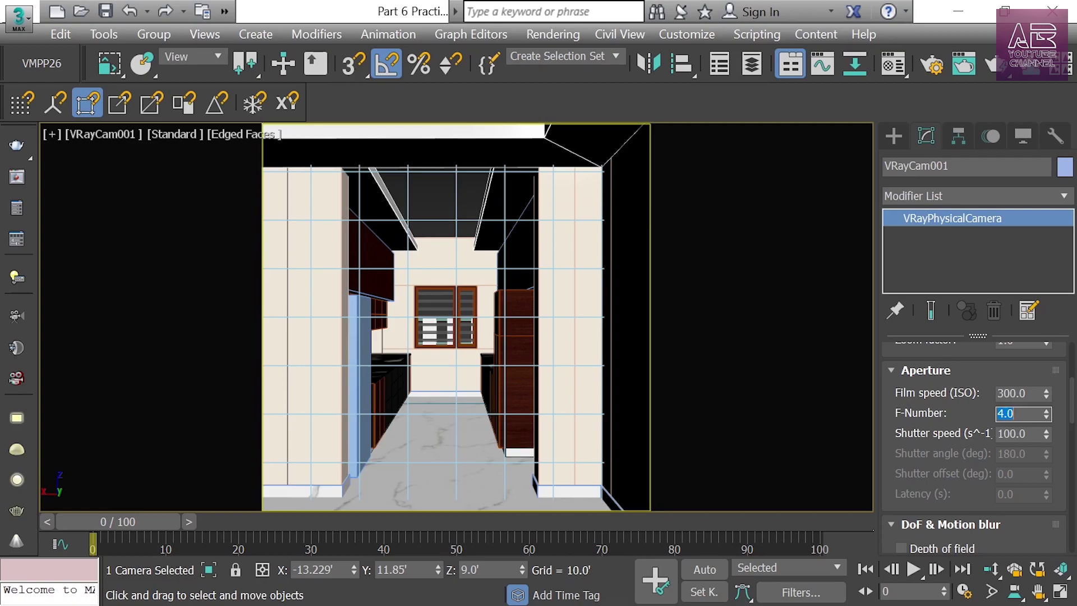
pyautogui.click(464, 238)
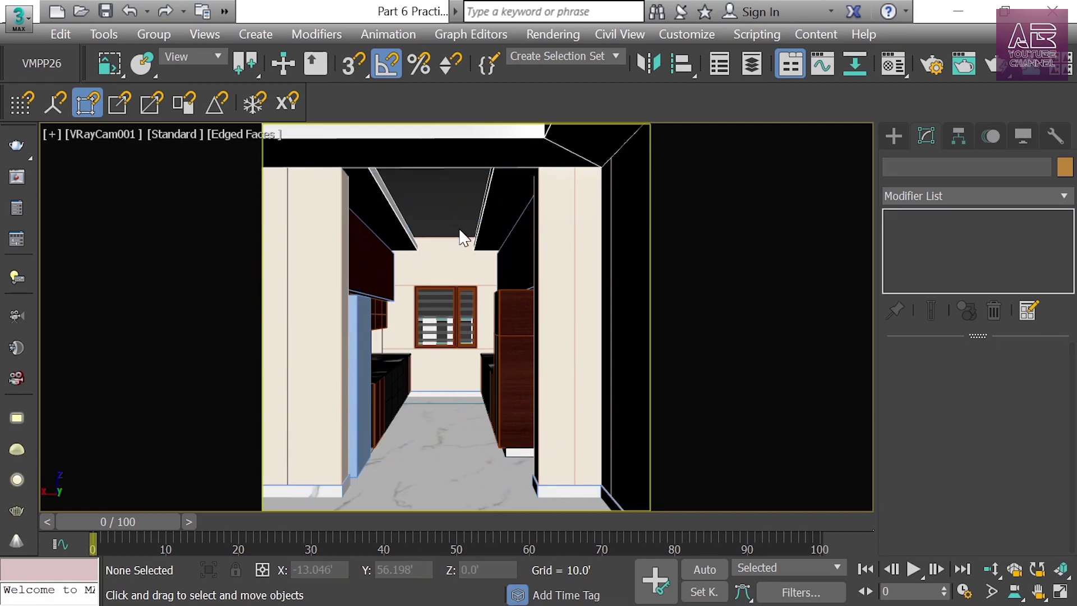
# Apply the ArchViz Interior preset in the V-Ray Quick Settings and close them
pyautogui.click(21, 239)
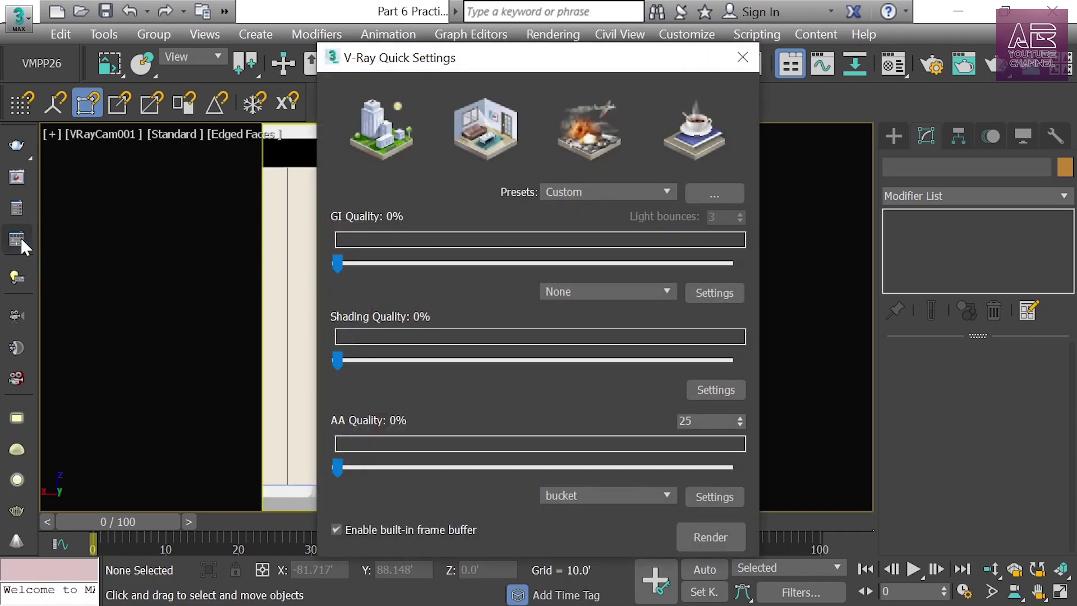
pyautogui.click(484, 131)
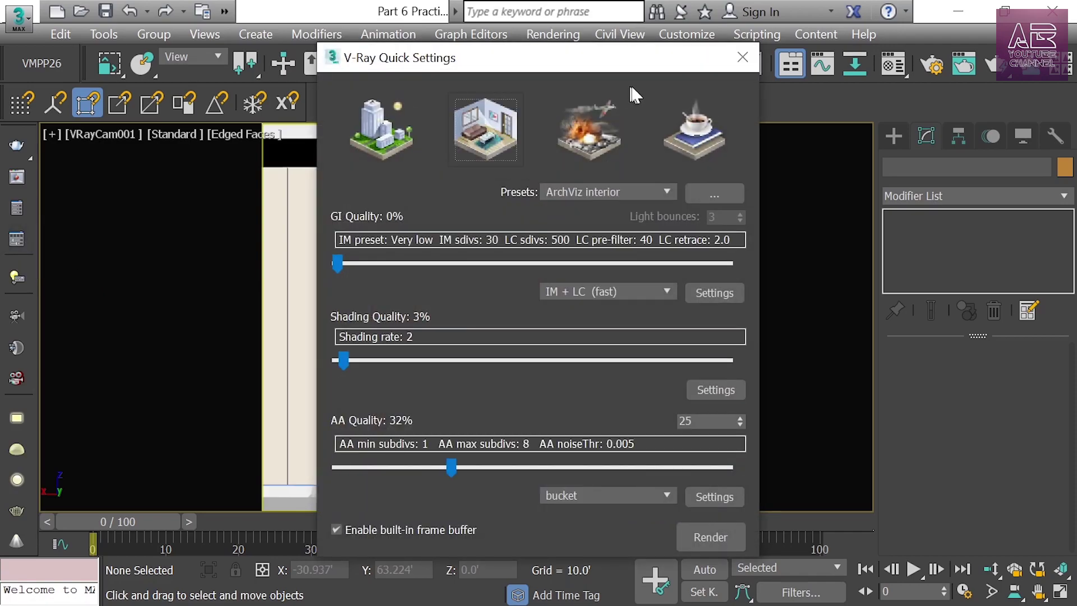
pyautogui.click(742, 57)
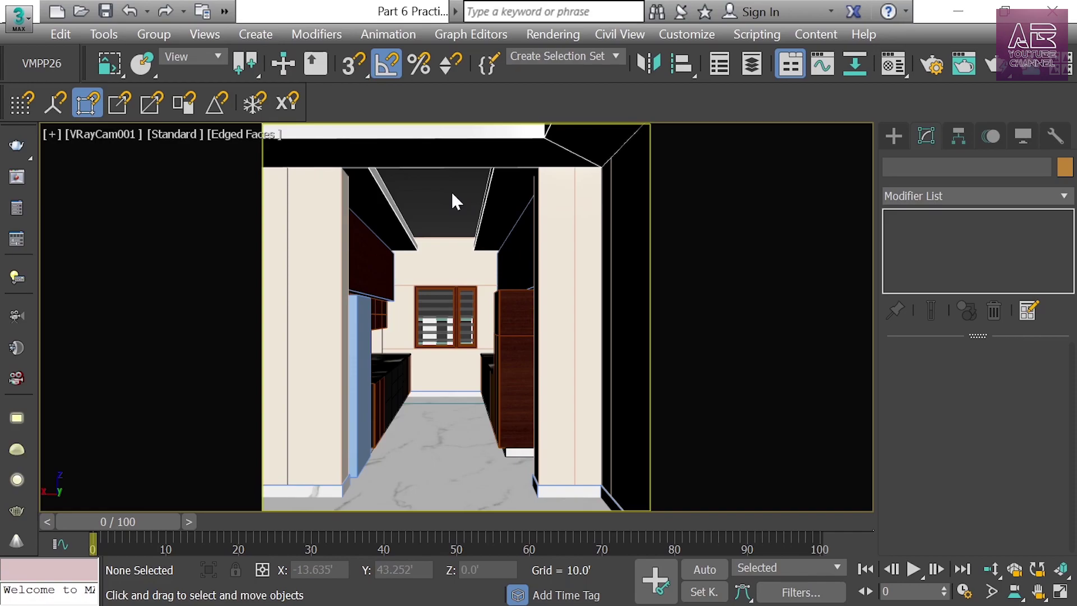
# Create a standard-primitive cylinder in the Top view, inside the room's corner, about 0.2' in radius and 0.41' high
pyautogui.click(895, 134)
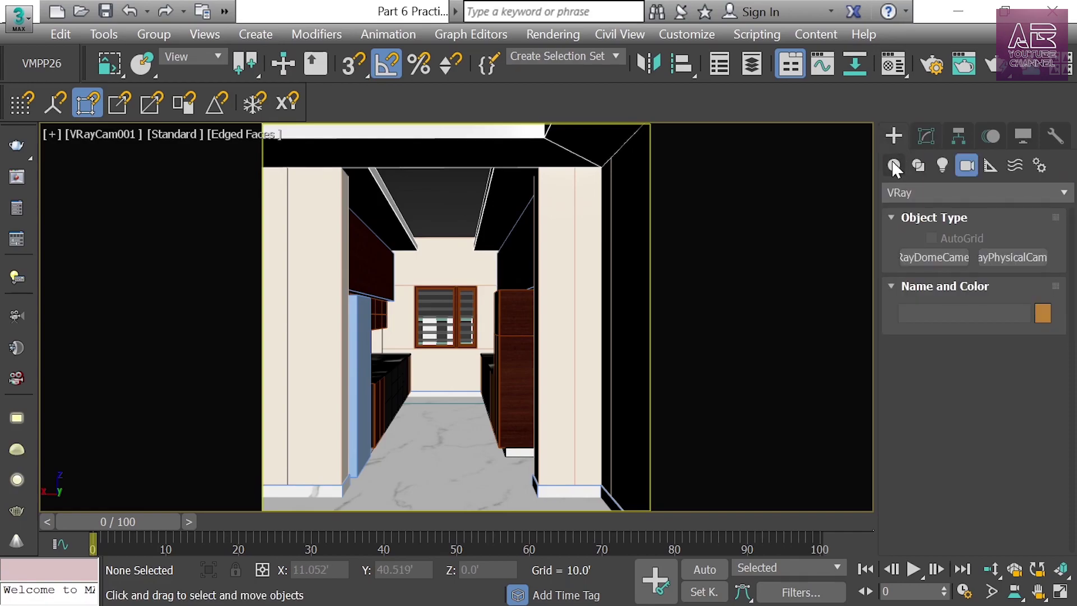
pyautogui.click(895, 166)
pyautogui.click(896, 188)
pyautogui.click(903, 213)
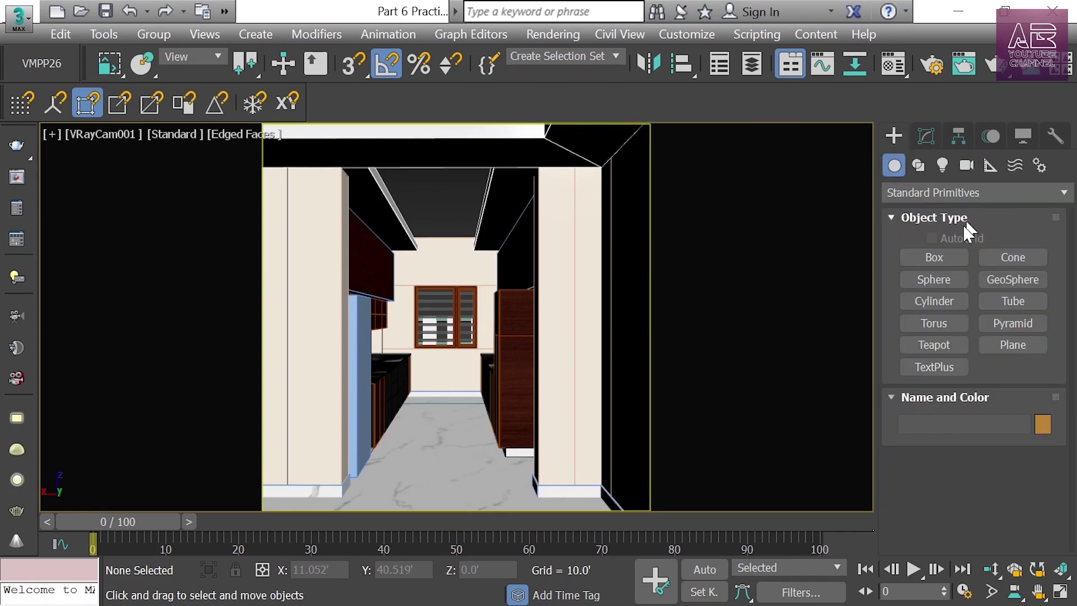
pyautogui.click(945, 301)
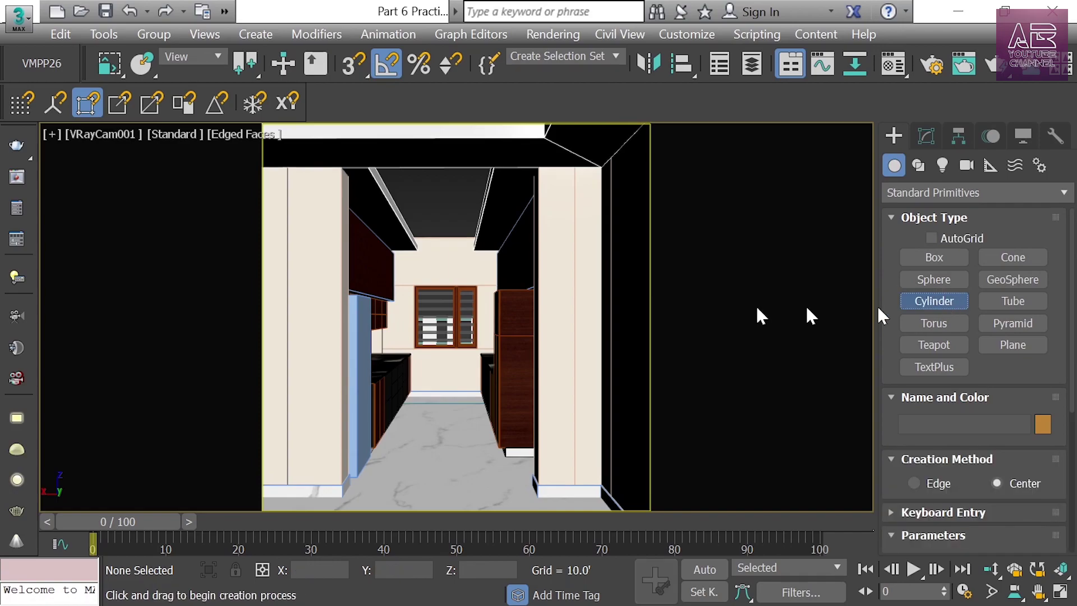
pyautogui.press('t')
pyautogui.scroll(4, 416, 286)
pyautogui.moveTo(419, 299)
pyautogui.mouseDown()
pyautogui.moveTo(437, 291)
pyautogui.moveTo(421, 291)
pyautogui.mouseUp()
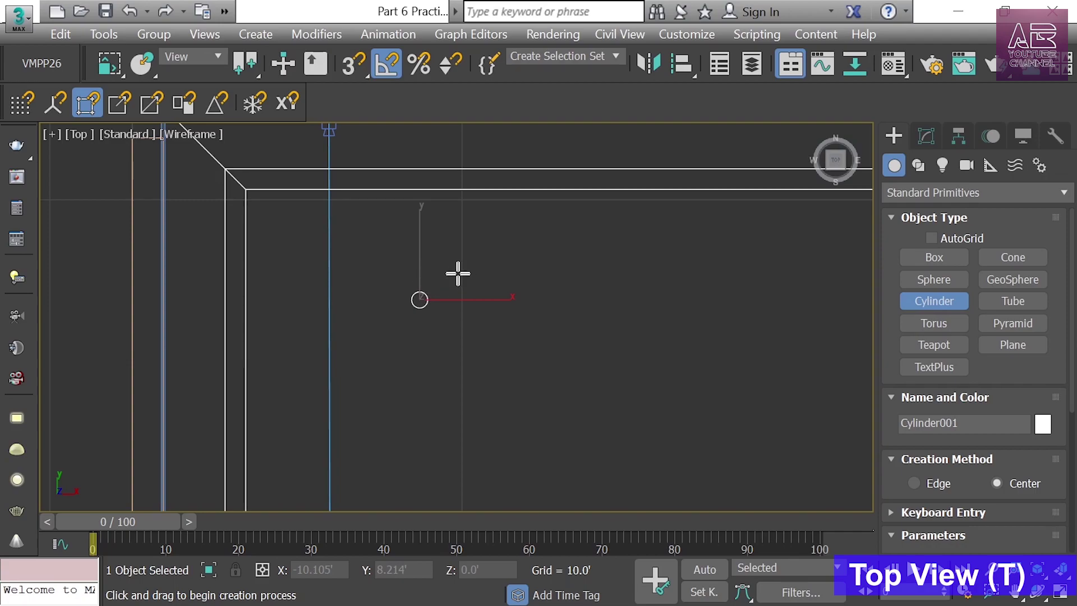
# Set the new cylinder's radius to 3" and its height to 0.5"
pyautogui.click(927, 136)
pyautogui.click(1032, 380)
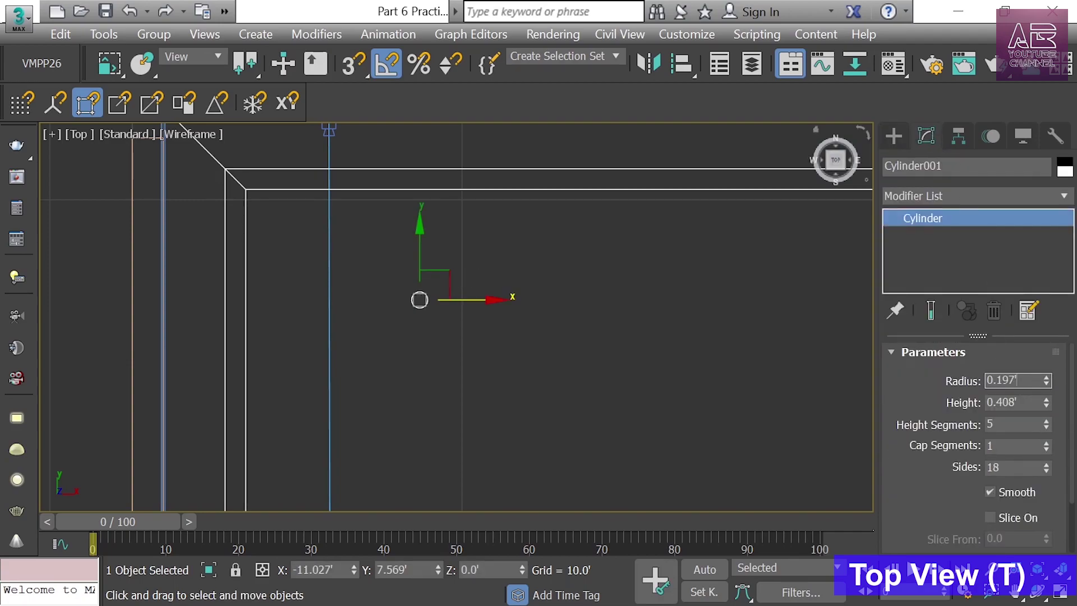
pyautogui.write('3"')
pyautogui.press('Return')
pyautogui.scroll(5, 435, 331)
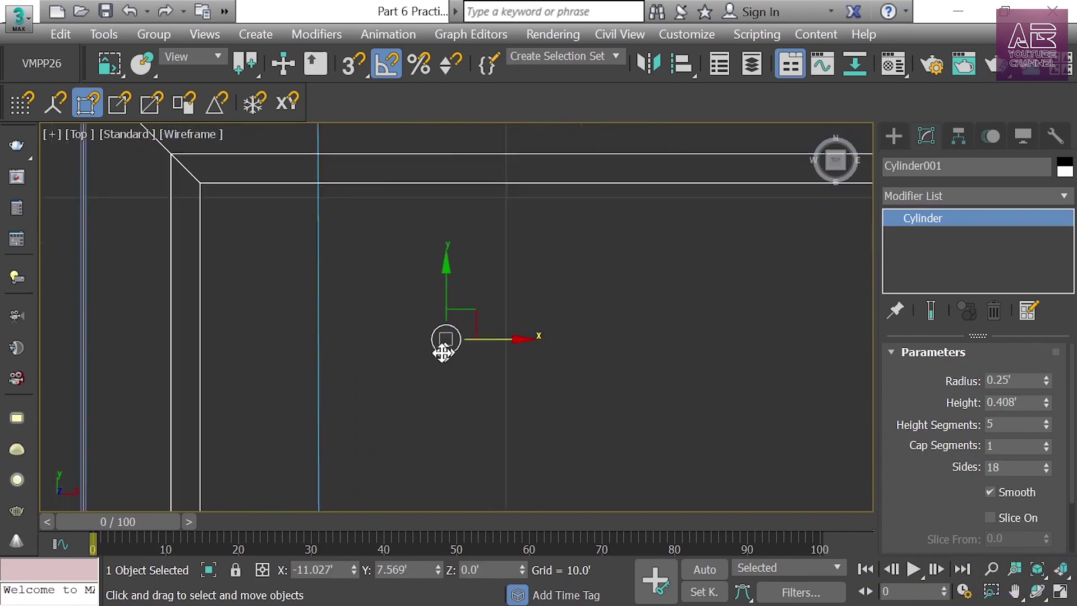
pyautogui.scroll(3, 440, 354)
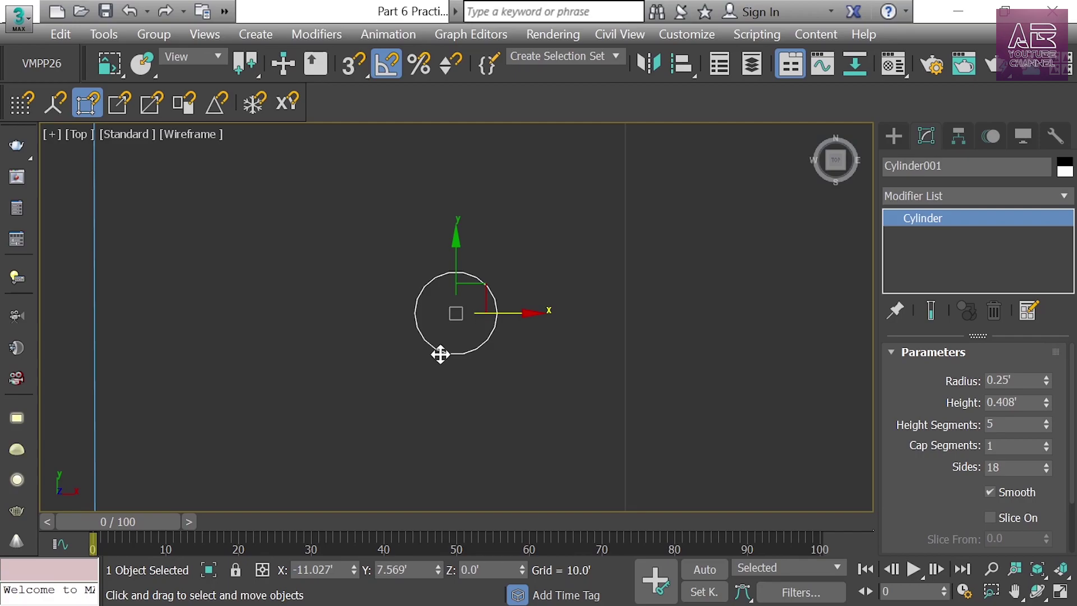
pyautogui.moveTo(1025, 403); pyautogui.dragTo(941, 402)
pyautogui.write('0.5"')
pyautogui.press('Return')
pyautogui.moveTo(641, 379); pyautogui.dragTo(675, 366, button='middle')
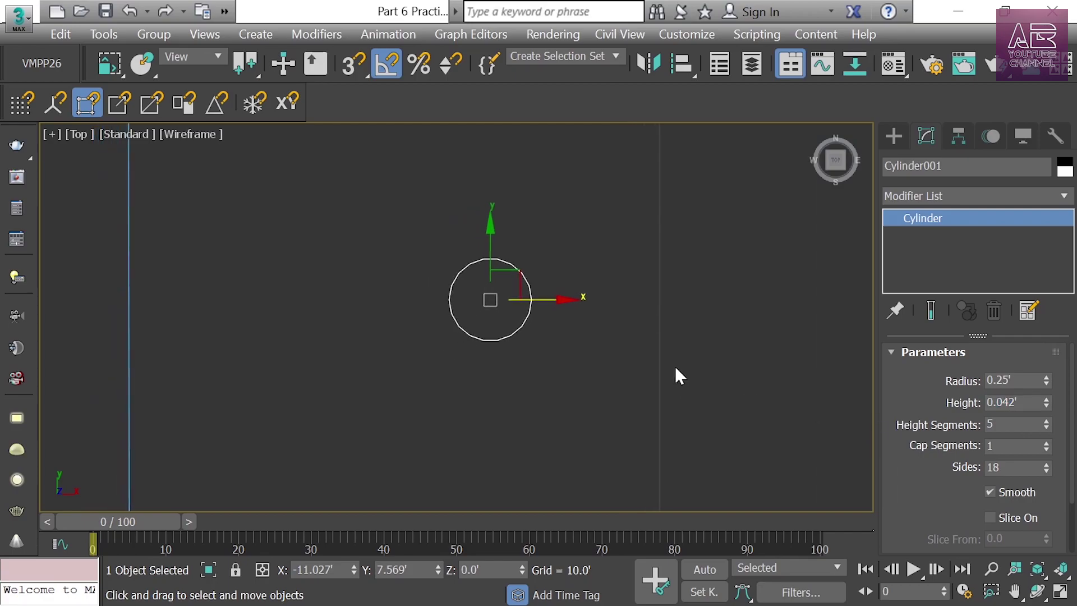
pyautogui.scroll(5, 436, 325)
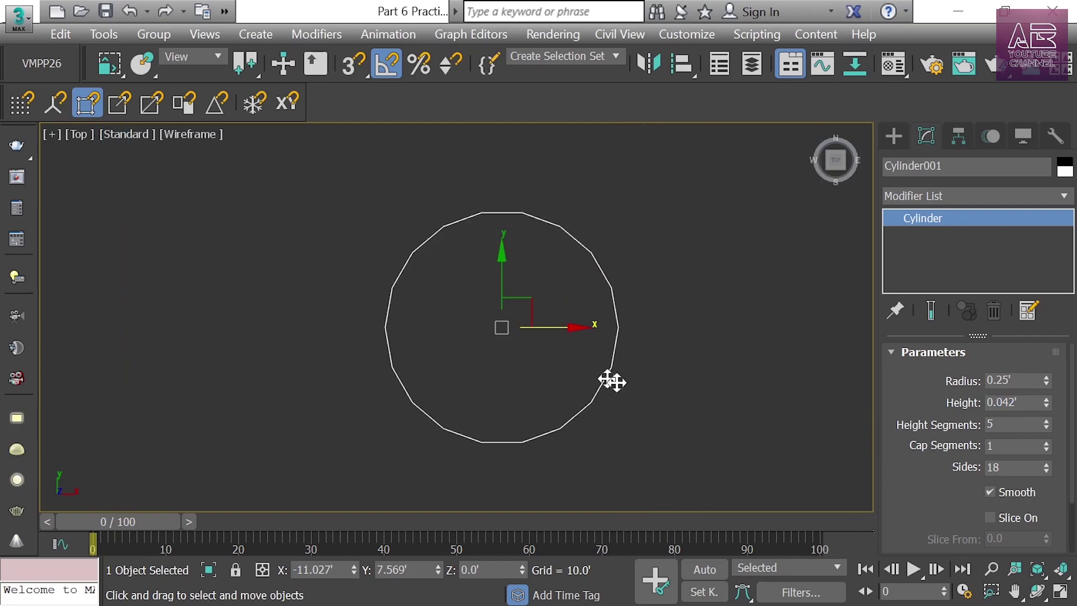
# Set the cylinder's height segments to 1 and its sides to 30
pyautogui.rightClick(1046, 423)
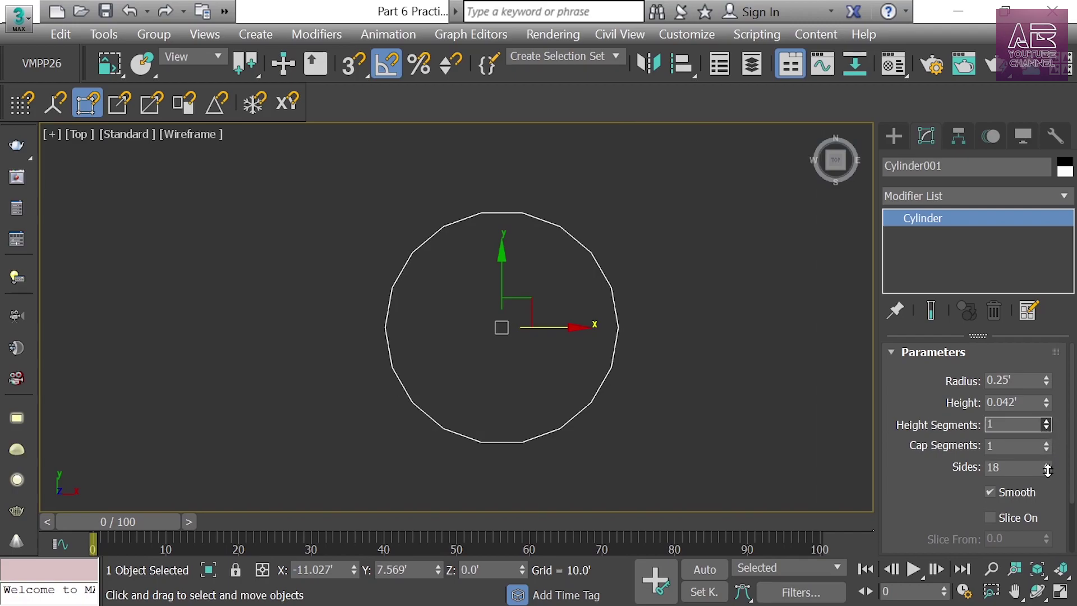
pyautogui.moveTo(1007, 469); pyautogui.dragTo(926, 469)
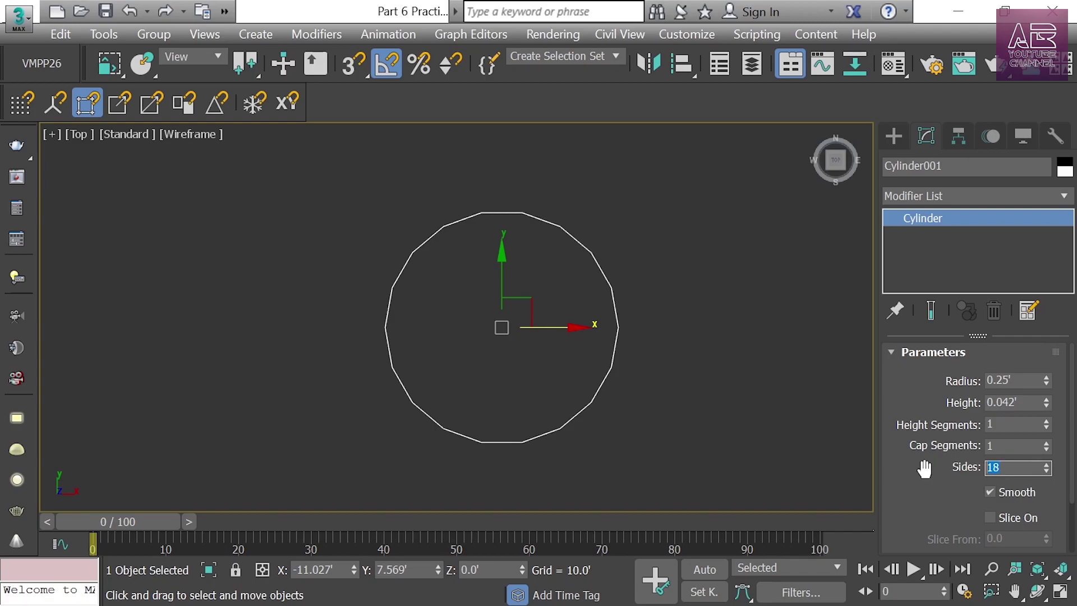
pyautogui.write('30')
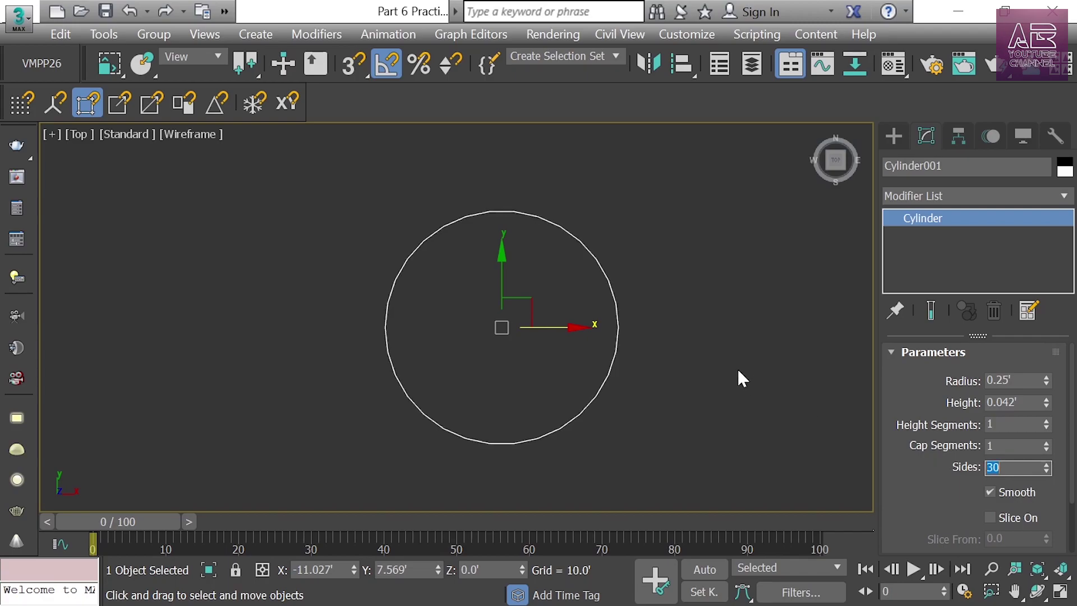
# Locate the cylinder in the Front view and isolate it from the rest of the model
pyautogui.press('c')
pyautogui.hotkey('alt', 'w')
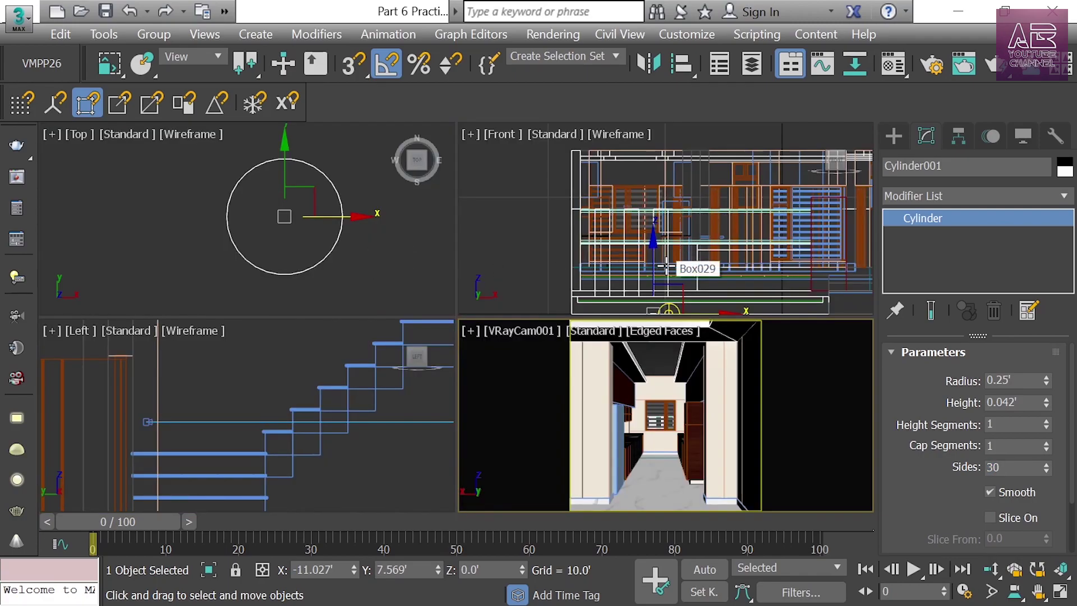
pyautogui.moveTo(685, 275); pyautogui.dragTo(673, 209, button='middle')
pyautogui.hotkey('alt', 'w')
pyautogui.moveTo(642, 293); pyautogui.dragTo(635, 249, button='middle')
pyautogui.scroll(8, 483, 292)
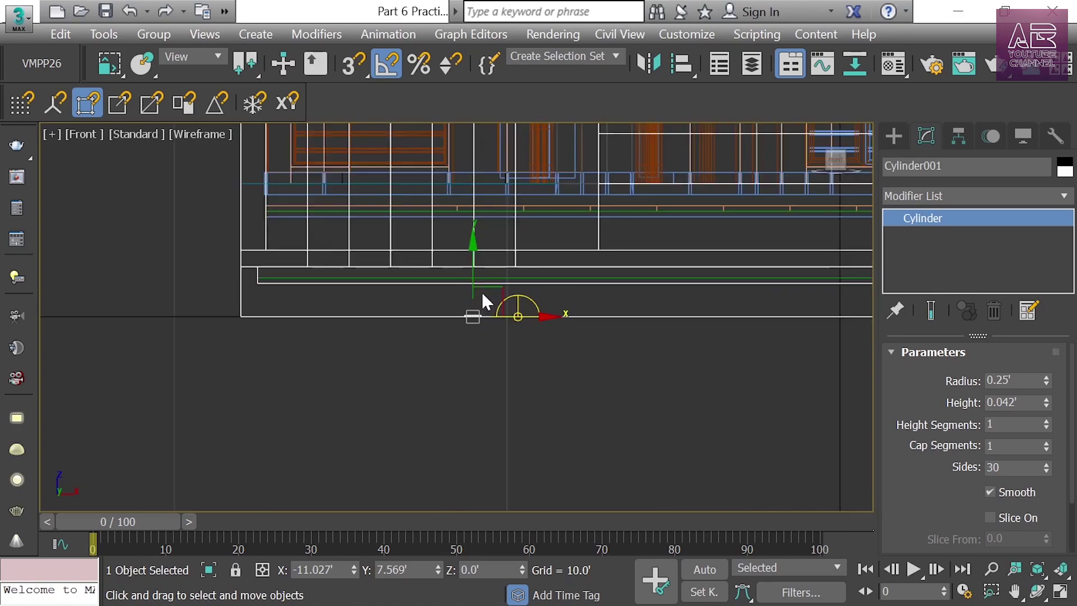
pyautogui.scroll(-3, 447, 339)
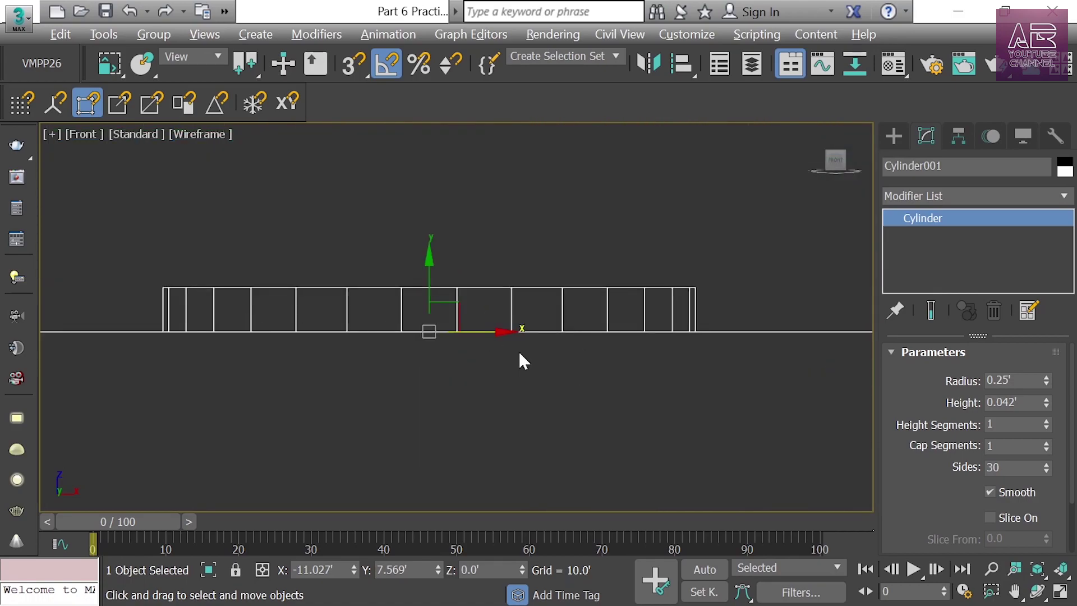
pyautogui.hotkey('alt', 'q')
# Change the Front viewport to a maximized Perspective view framed on the isolated cylinder, seen from below
pyautogui.hotkey('alt', 'w')
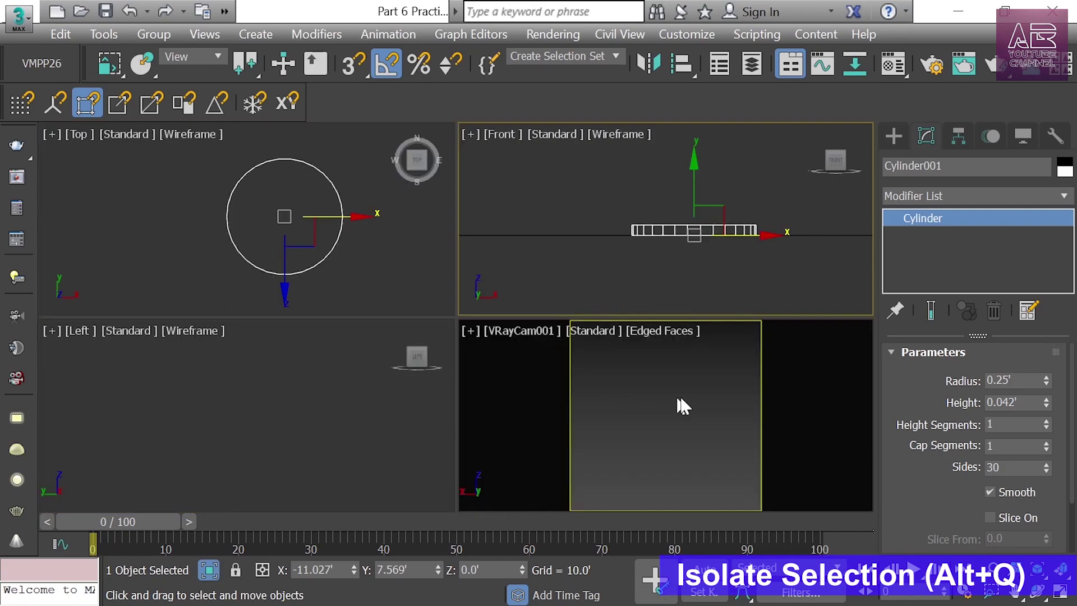
pyautogui.middleClick(681, 397)
pyautogui.hotkey('alt', 'w')
pyautogui.hotkey('alt', 'w')
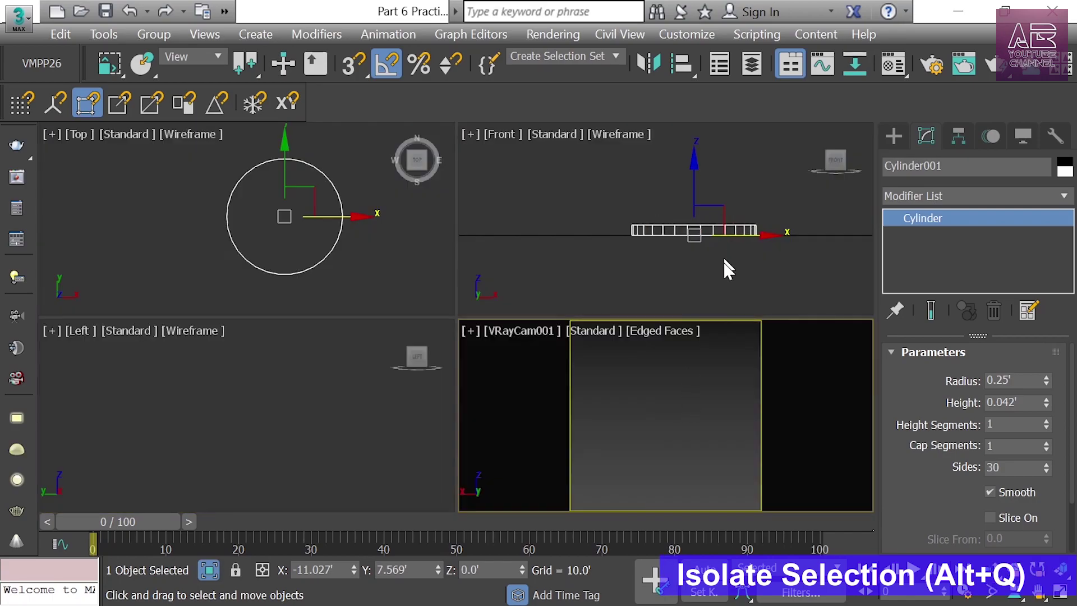
pyautogui.moveTo(723, 274); pyautogui.dragTo(699, 243, button='middle')
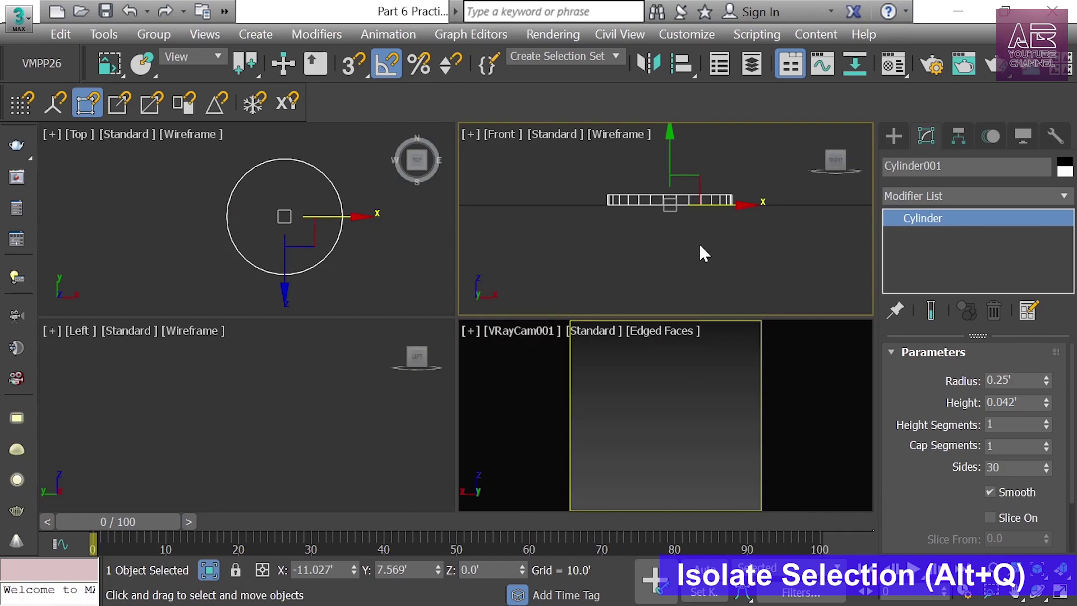
pyautogui.click(738, 237)
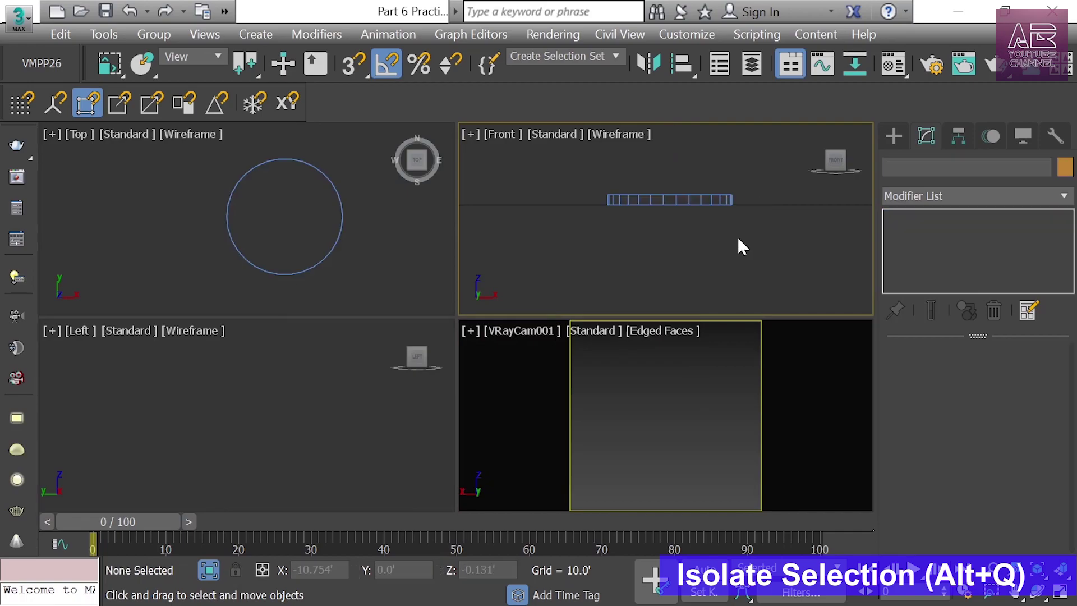
pyautogui.press('p')
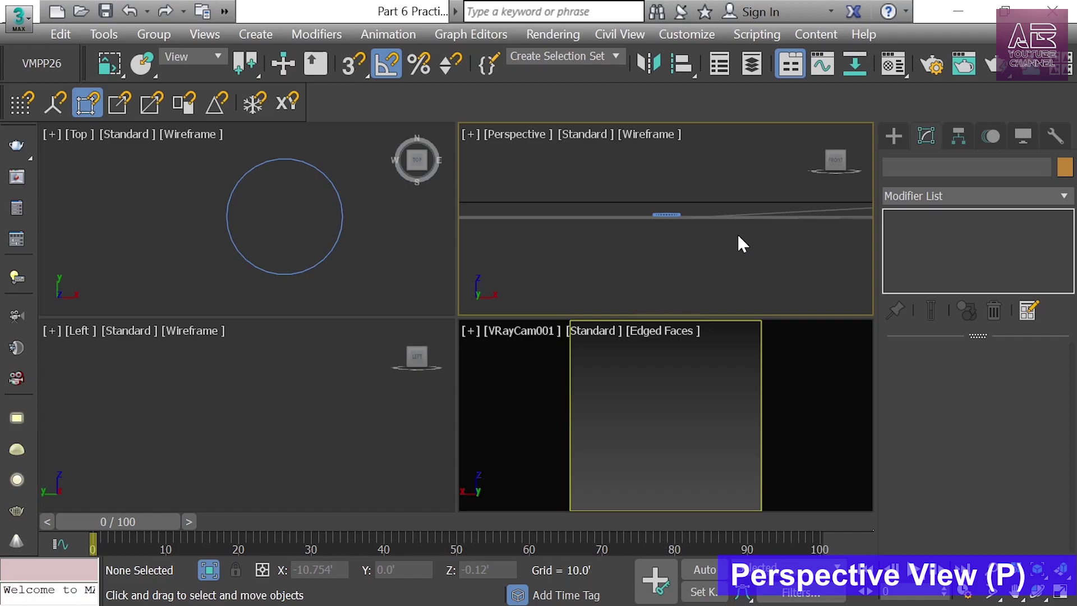
pyautogui.press('z')
pyautogui.keyDown('alt'); pyautogui.moveTo(725, 259); pyautogui.dragTo(674, 216, button='middle'); pyautogui.keyUp('alt')
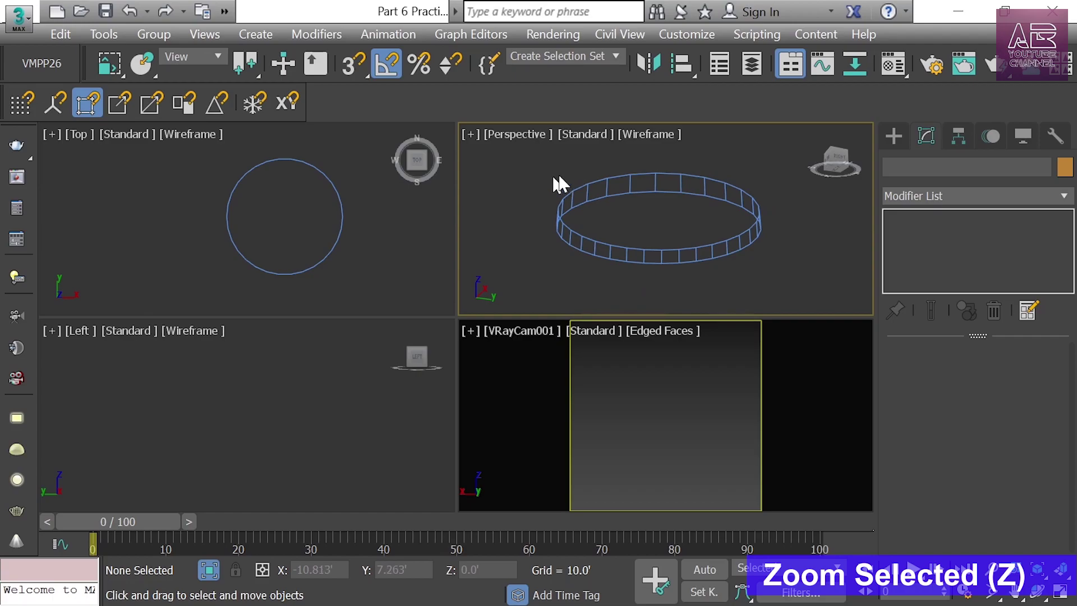
pyautogui.press('p')
pyautogui.hotkey('alt', 'w')
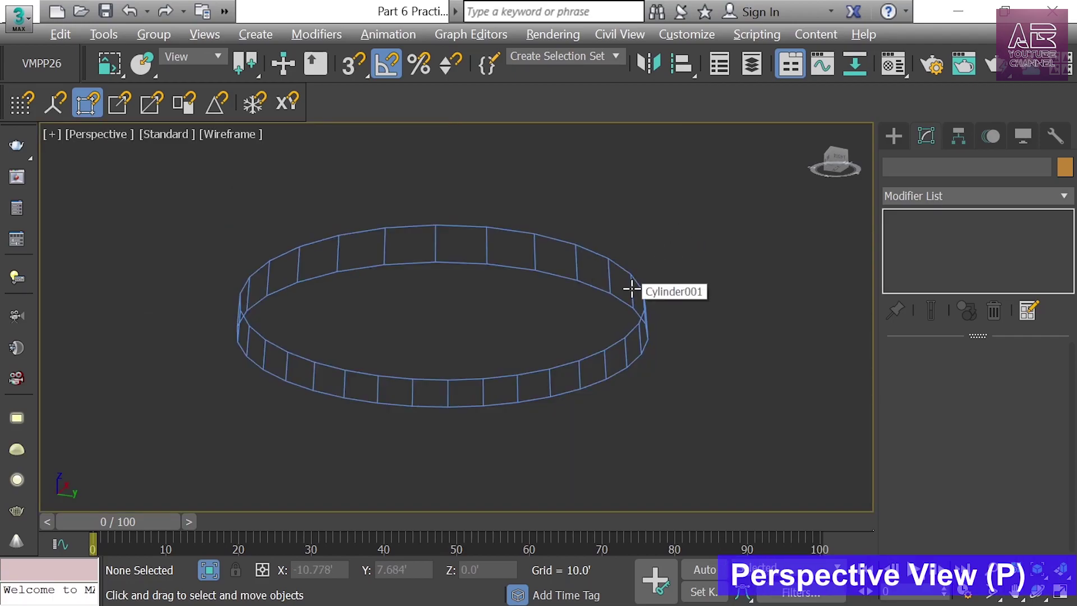
# Display the Perspective view shaded with edged faces and select the cylinder
pyautogui.press('F3')
pyautogui.click(444, 305)
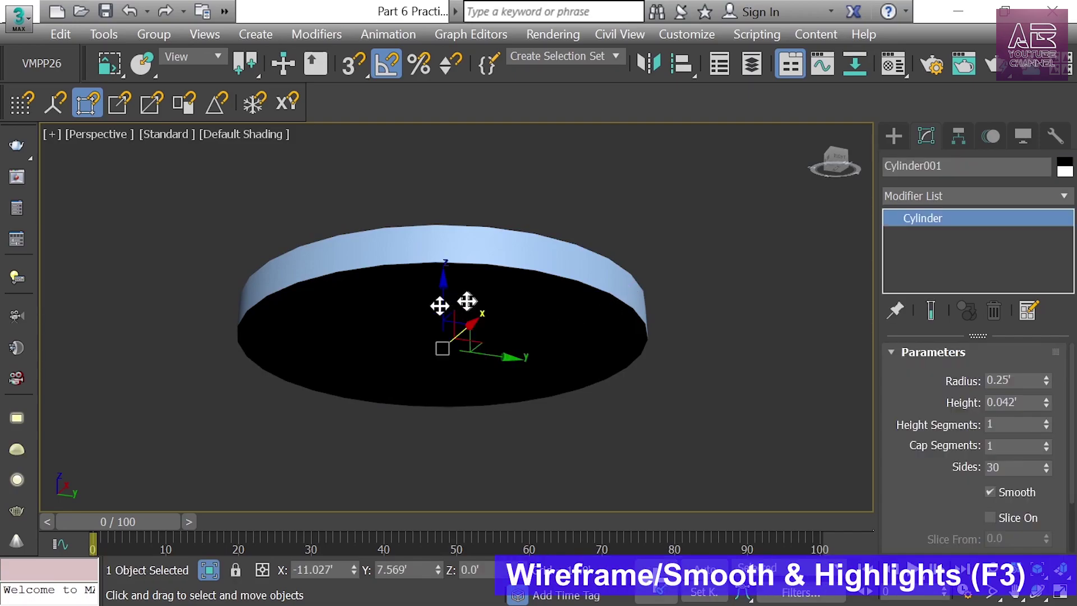
pyautogui.press('F4')
pyautogui.moveTo(538, 306)
pyautogui.keyDown('alt'); pyautogui.mouseDown(button='middle')
pyautogui.moveTo(545, 255)
pyautogui.moveTo(532, 305)
pyautogui.mouseUp(button='middle'); pyautogui.keyUp('alt')
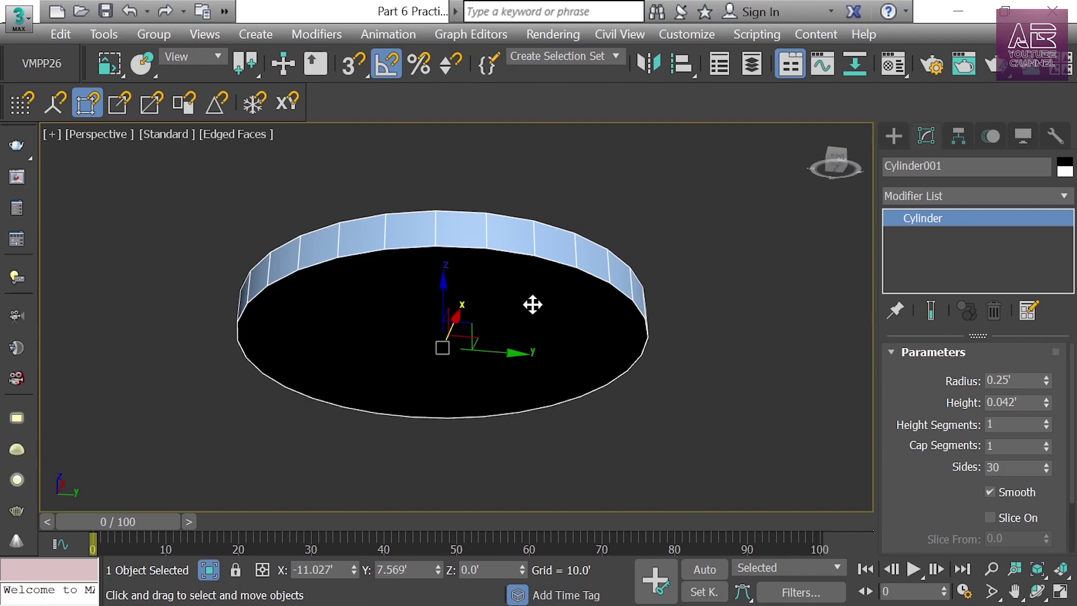
# Convert the cylinder to an Editable Poly
pyautogui.keyDown('alt'); pyautogui.moveTo(553, 308); pyautogui.dragTo(544, 255, button='middle'); pyautogui.keyUp('alt')
pyautogui.rightClick(544, 255)
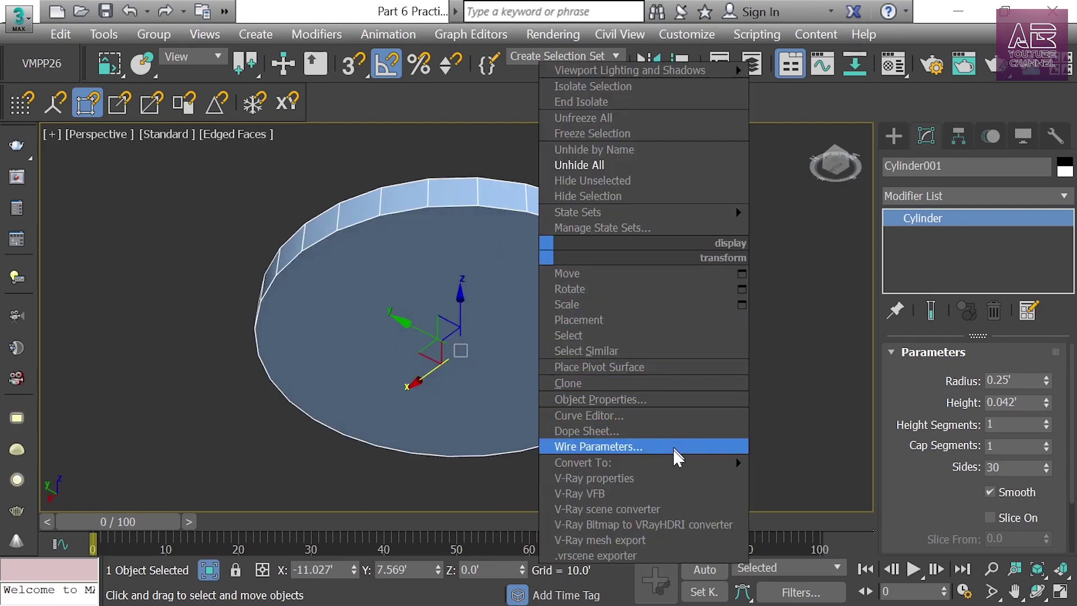
pyautogui.moveTo(672, 462)
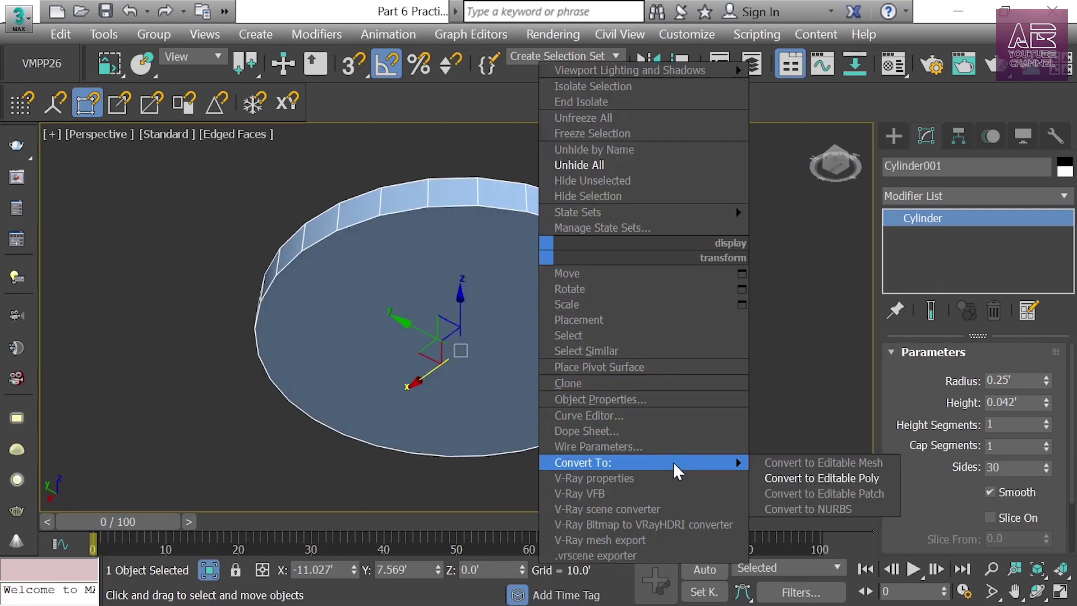
pyautogui.click(810, 478)
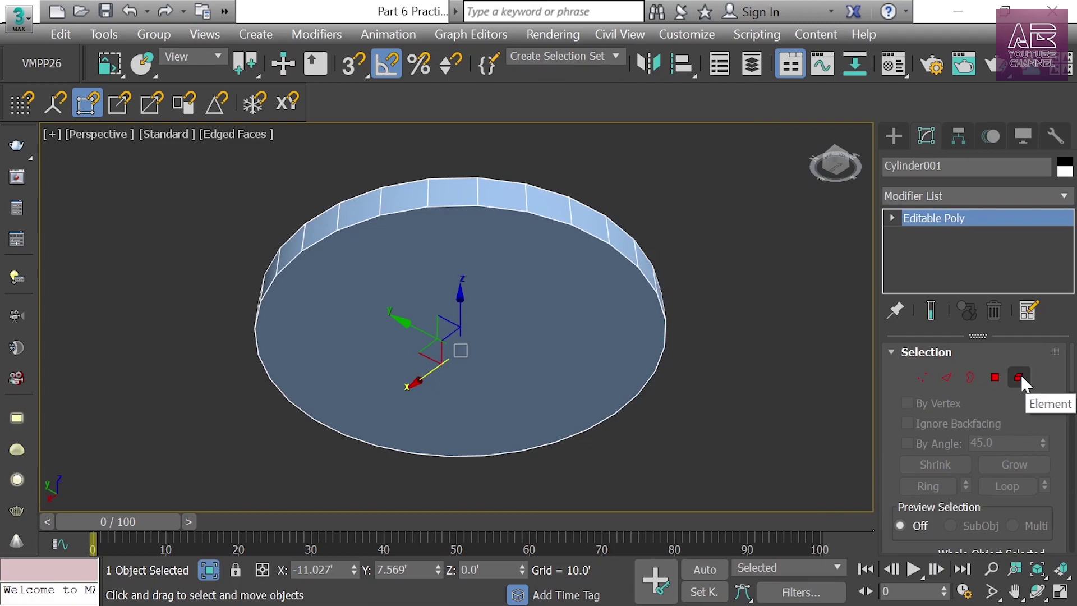
# Inset the cylinder's bottom cap polygon by 0.2"
pyautogui.click(995, 377)
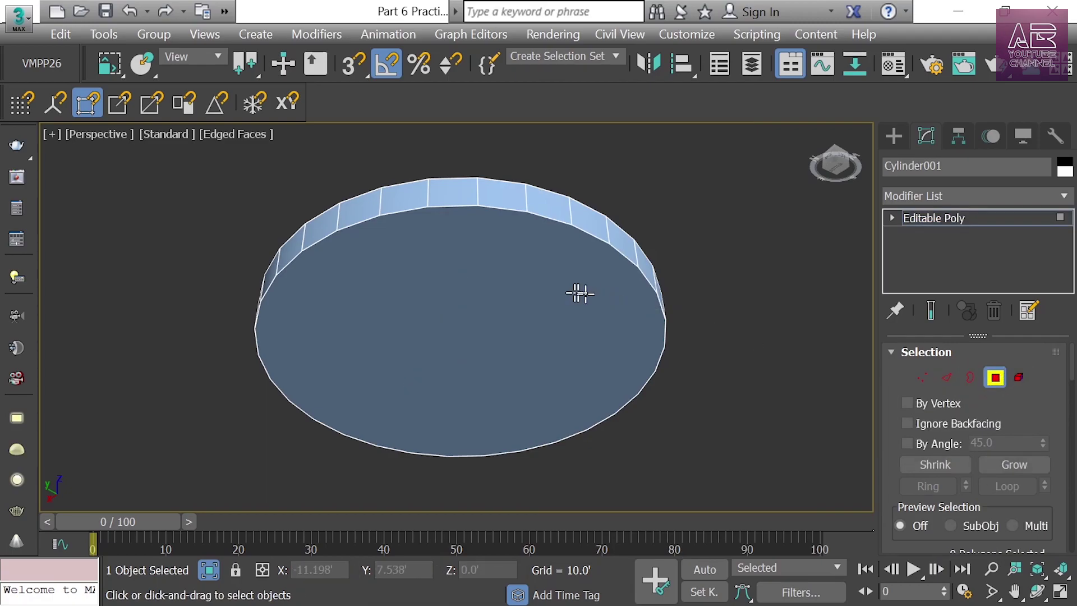
pyautogui.click(569, 282)
pyautogui.rightClick(565, 280)
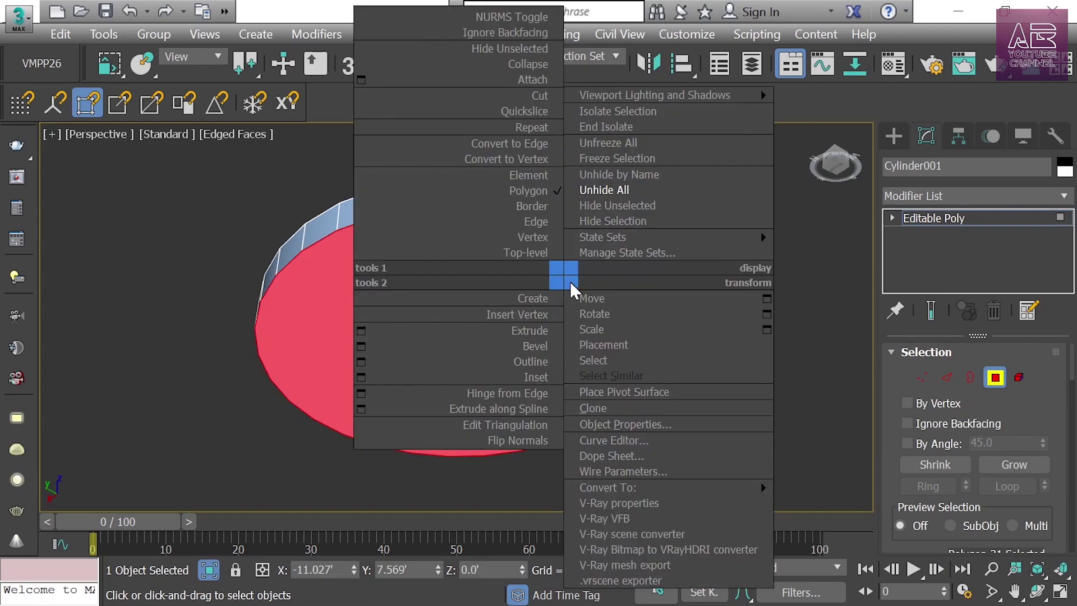
pyautogui.click(361, 377)
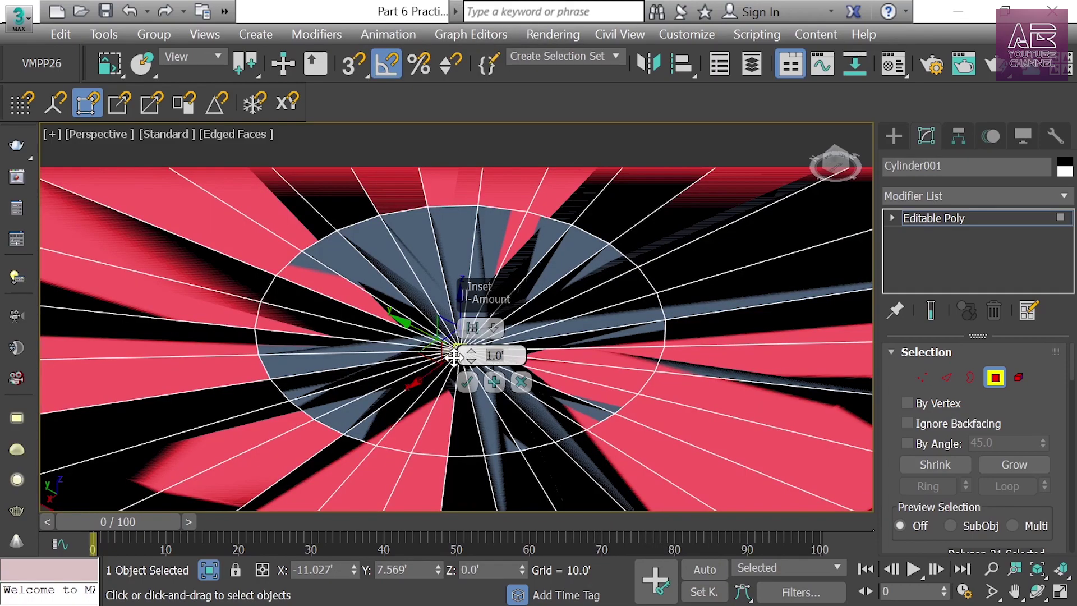
pyautogui.write('0.')
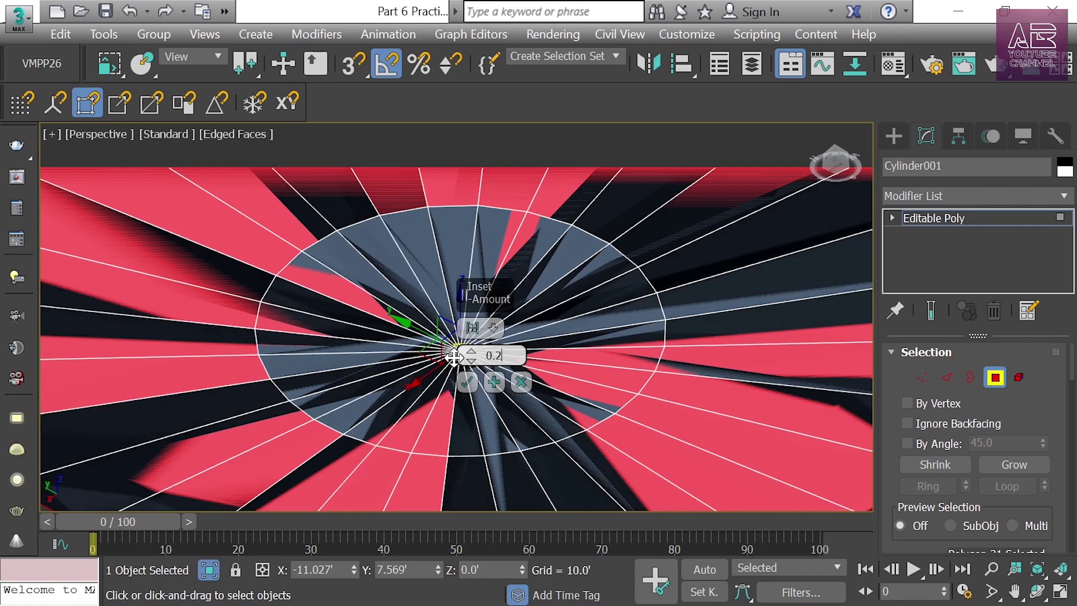
pyautogui.write('2')
pyautogui.scroll(-5, 614, 413)
pyautogui.click(463, 381)
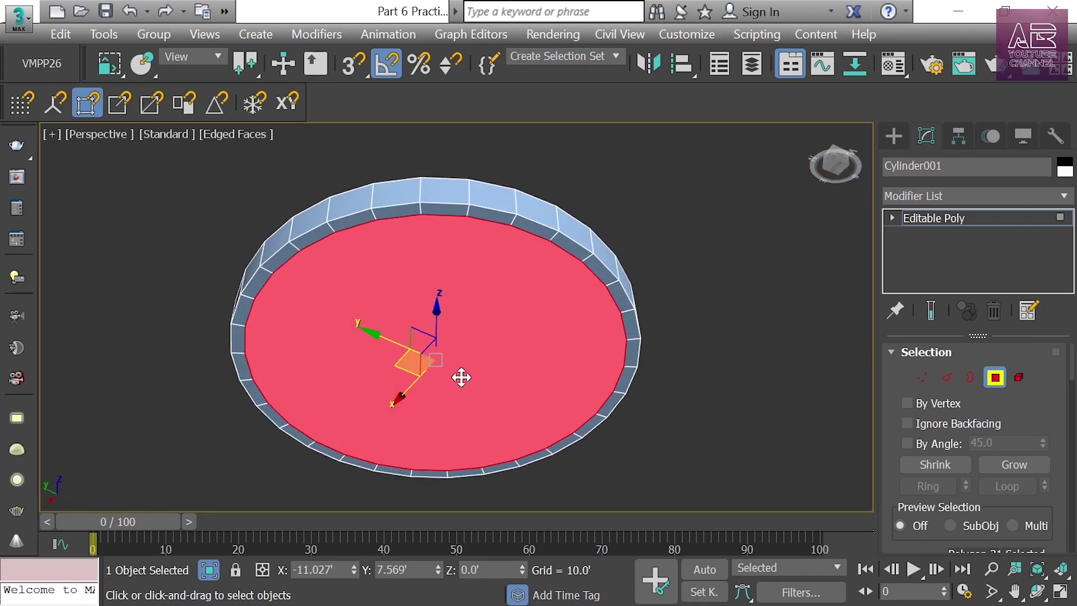
# Chamfer the outer edge loop of the cylinder's bottom by 0.2" with 5 segments
pyautogui.click(948, 379)
pyautogui.scroll(5, 592, 287)
pyautogui.scroll(-5, 588, 287)
pyautogui.click(572, 263)
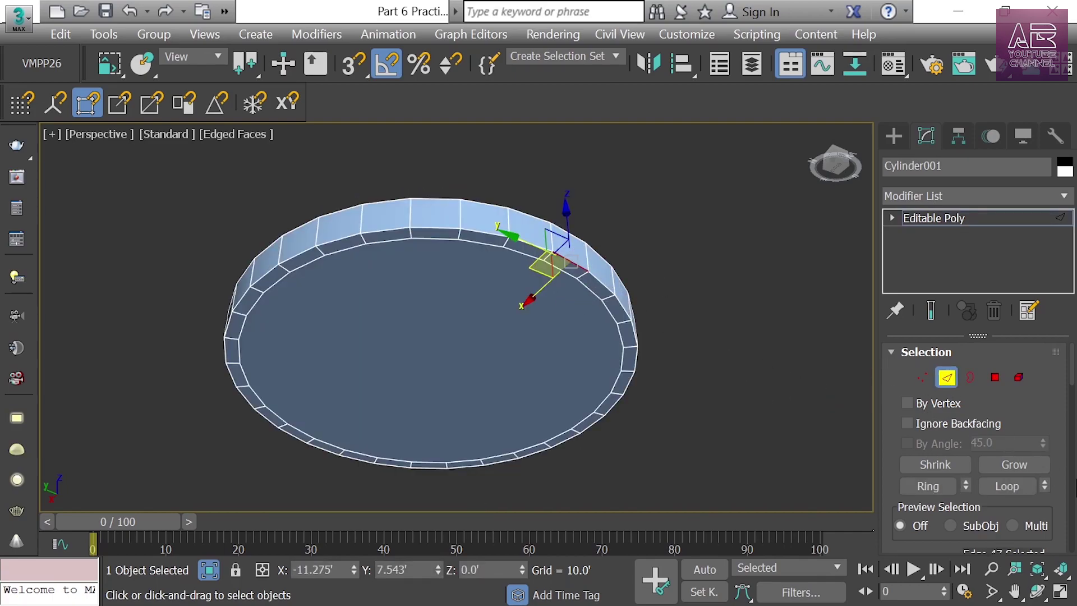
pyautogui.click(1007, 486)
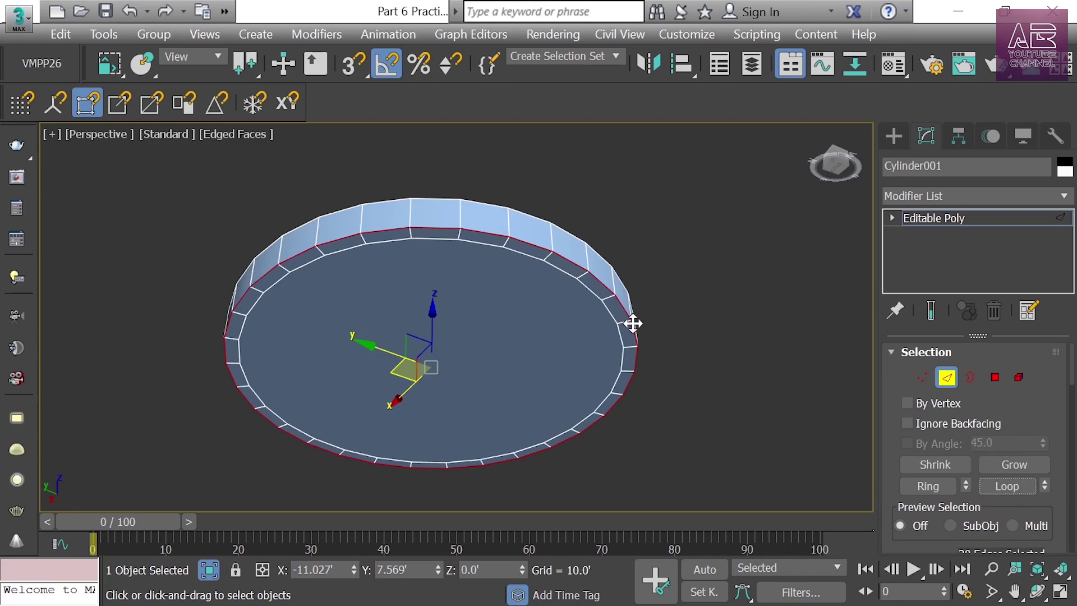
pyautogui.rightClick(627, 298)
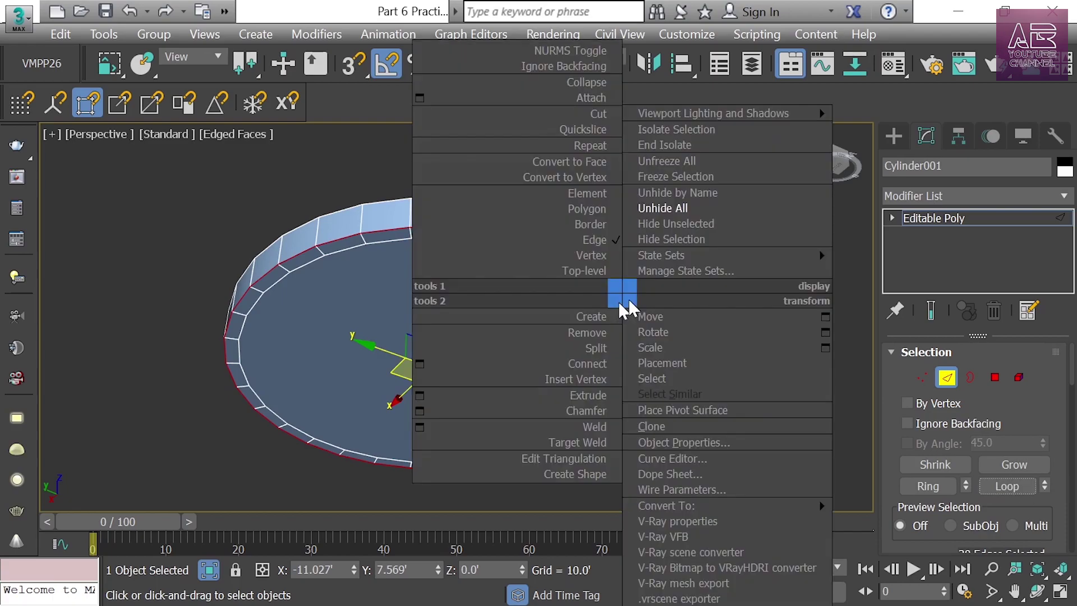
pyautogui.click(419, 411)
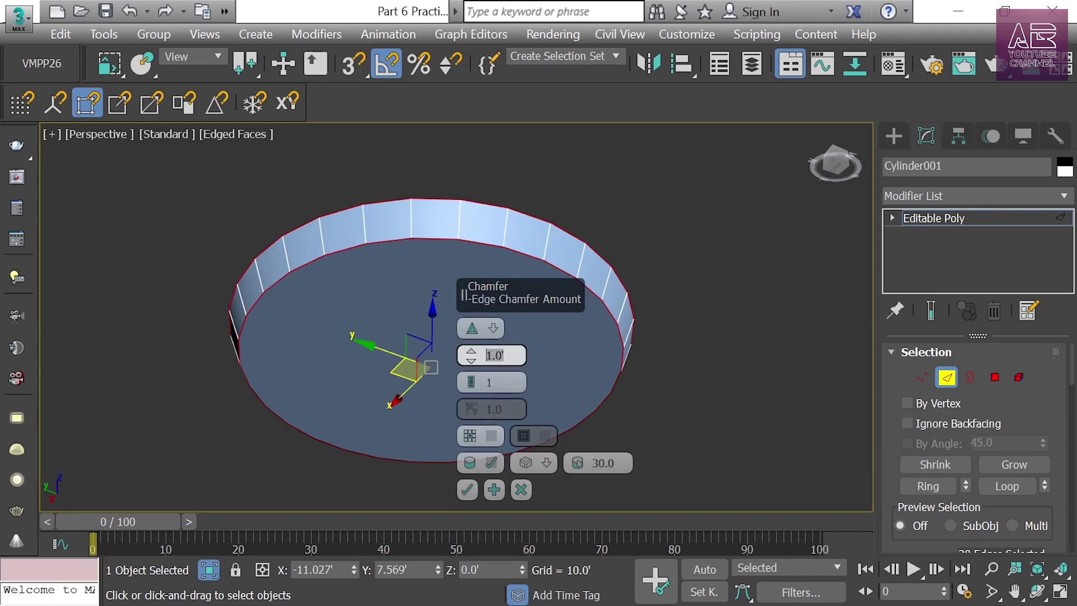
pyautogui.write('0.2"')
pyautogui.press('Return')
pyautogui.moveTo(474, 384); pyautogui.dragTo(469, 369)
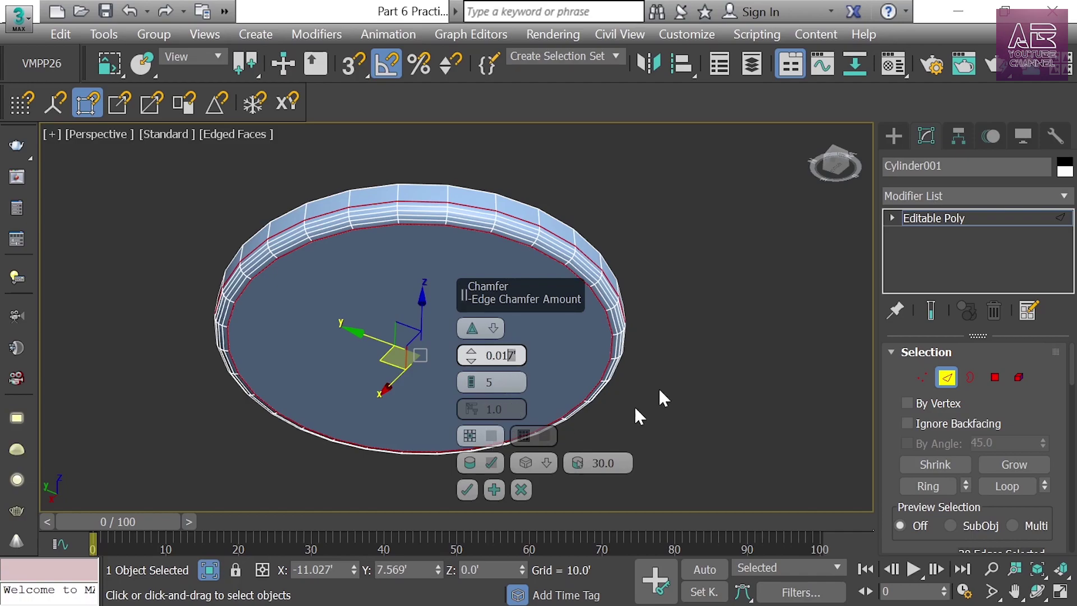
# Reduce the chamfer amount to 0.015' and apply the chamfer
pyautogui.write('5')
pyautogui.press('Return')
pyautogui.moveTo(720, 339); pyautogui.dragTo(709, 351, button='middle')
pyautogui.moveTo(618, 286); pyautogui.dragTo(664, 283, button='middle')
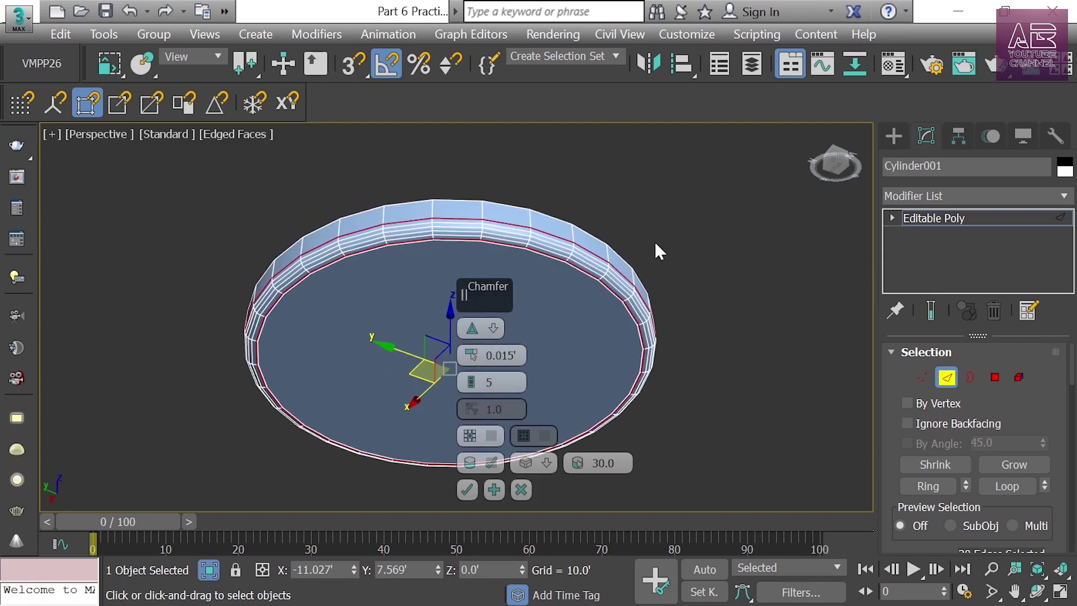
pyautogui.click(467, 490)
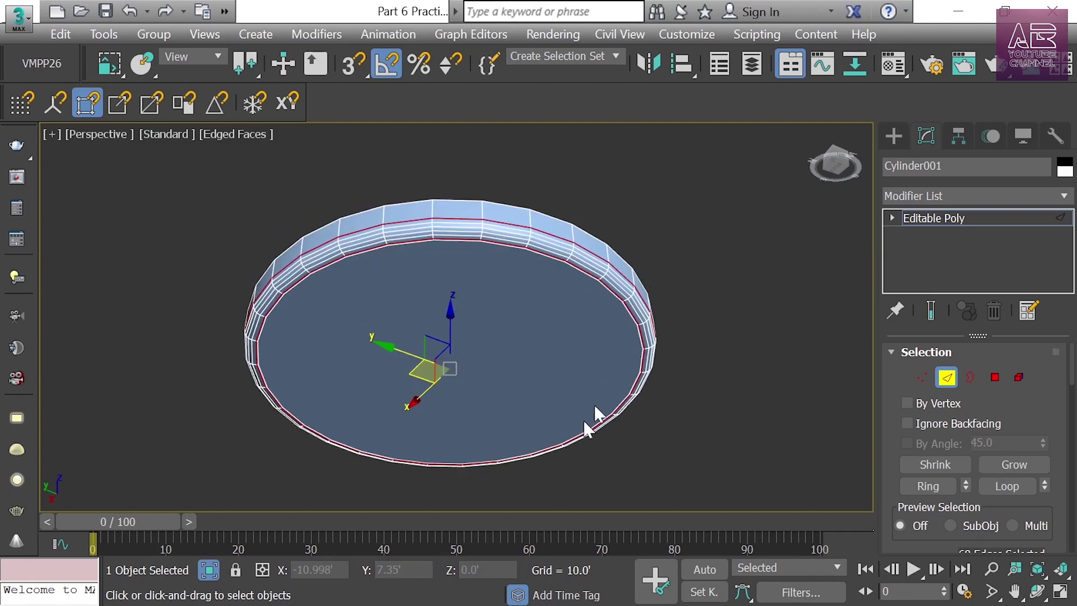
# Extrude the cylinder's bottom cap polygon inward with a height of -0.017'
pyautogui.keyDown('alt'); pyautogui.moveTo(581, 426); pyautogui.dragTo(593, 414, button='middle'); pyautogui.keyUp('alt')
pyautogui.click(995, 376)
pyautogui.click(514, 343)
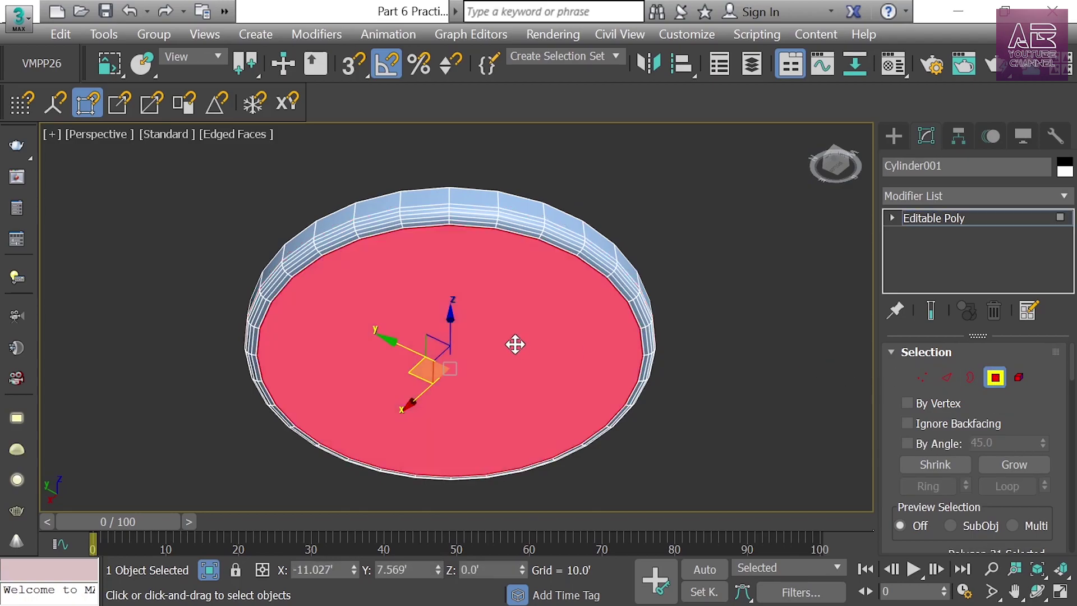
pyautogui.rightClick(515, 298)
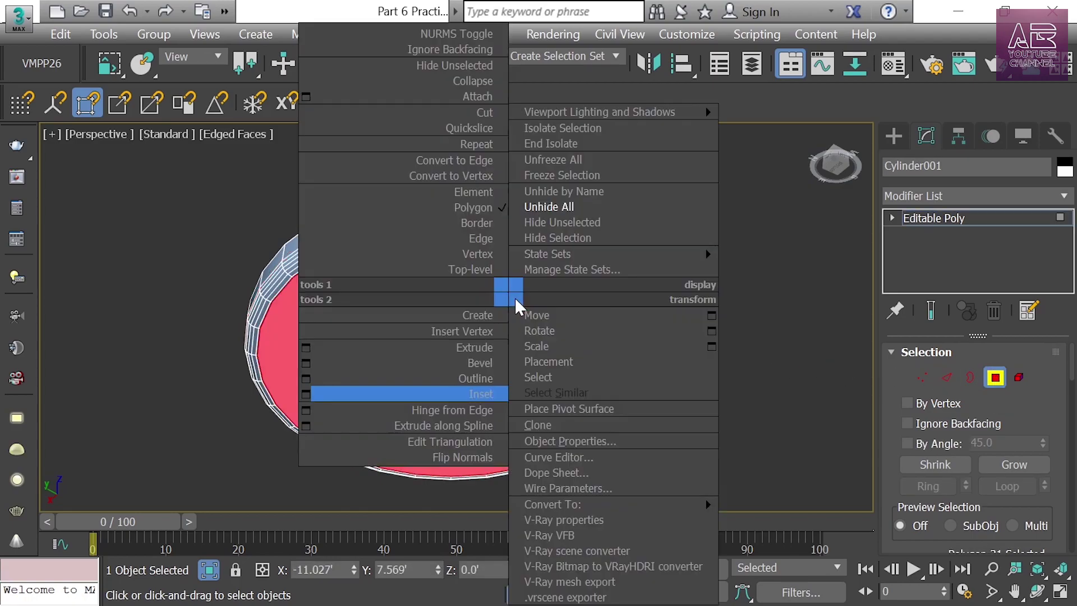
pyautogui.click(308, 347)
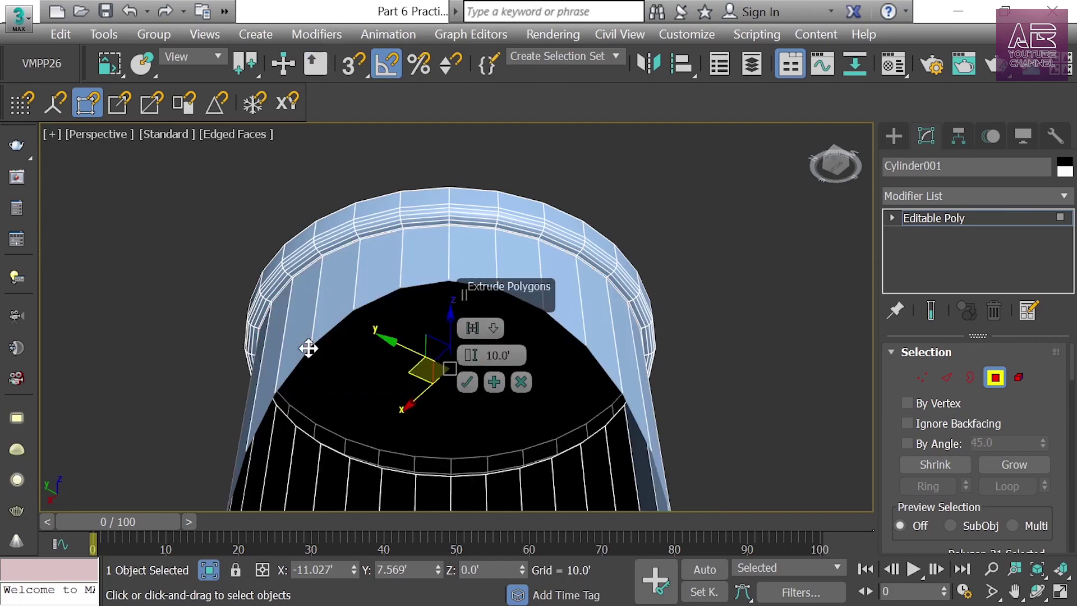
pyautogui.click(497, 356)
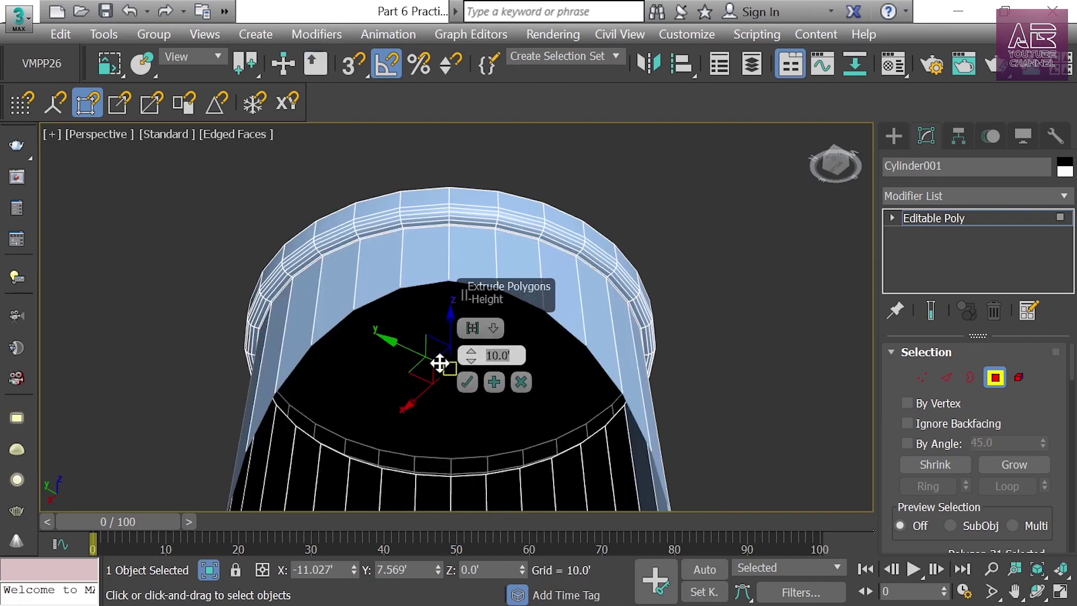
pyautogui.write('-0.2')
pyautogui.press('BackSpace')
pyautogui.write('017')
pyautogui.press('Return')
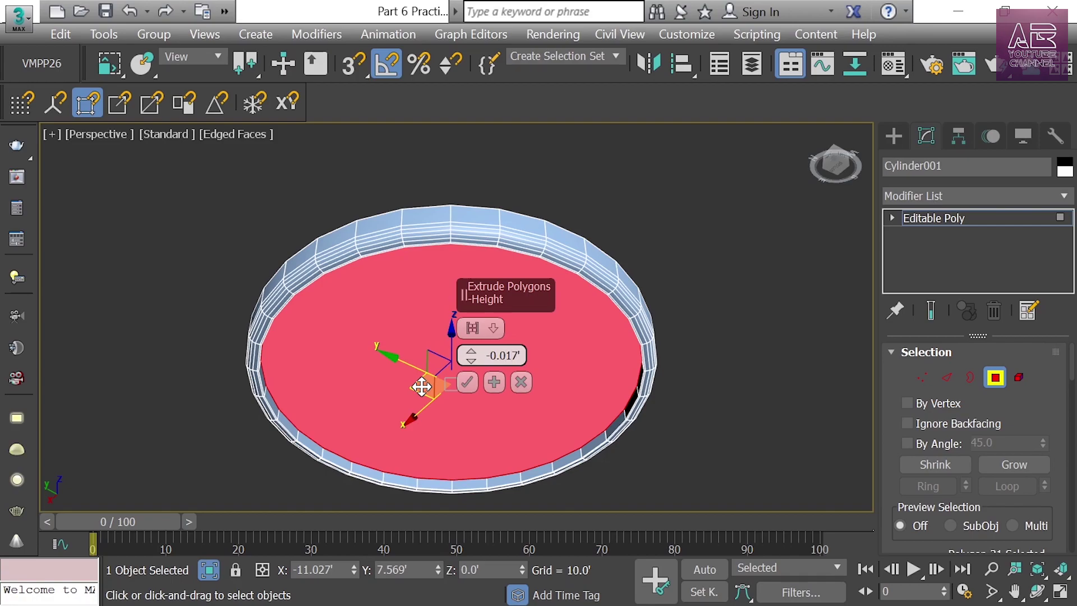
# Change the cap's extrusion height to -0.005' and apply it
pyautogui.write('05')
pyautogui.press('Return')
pyautogui.keyDown('alt'); pyautogui.moveTo(638, 375); pyautogui.dragTo(572, 372, button='middle'); pyautogui.keyUp('alt')
pyautogui.click(466, 382)
# Detach the recessed bottom cap polygon from the cylinder and return to object level
pyautogui.moveTo(894, 415); pyautogui.dragTo(911, 205)
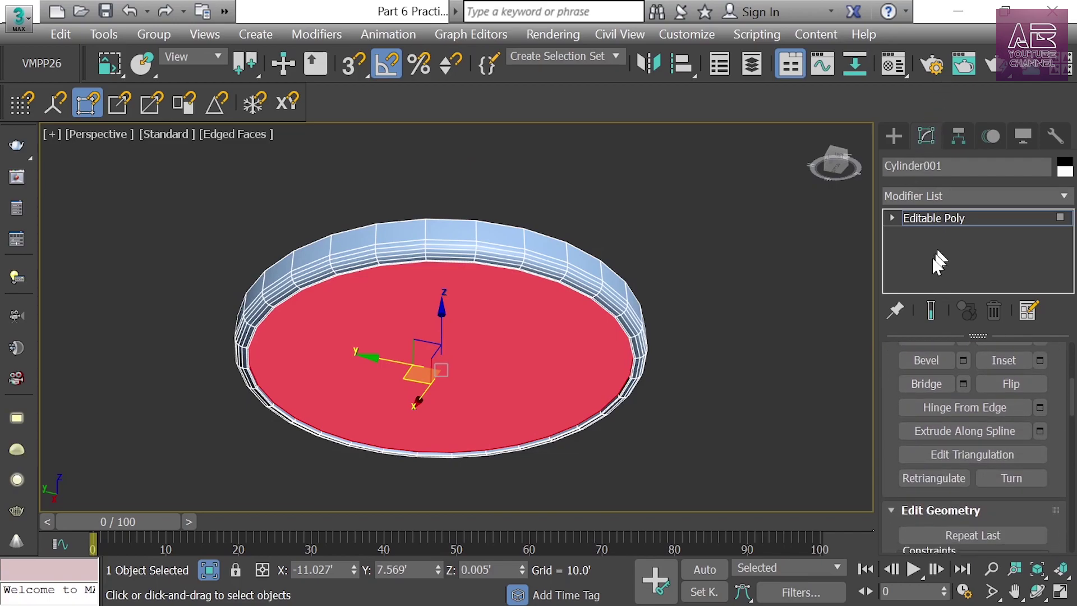
pyautogui.moveTo(889, 393); pyautogui.dragTo(912, 172)
pyautogui.click(1011, 440)
pyautogui.click(604, 319)
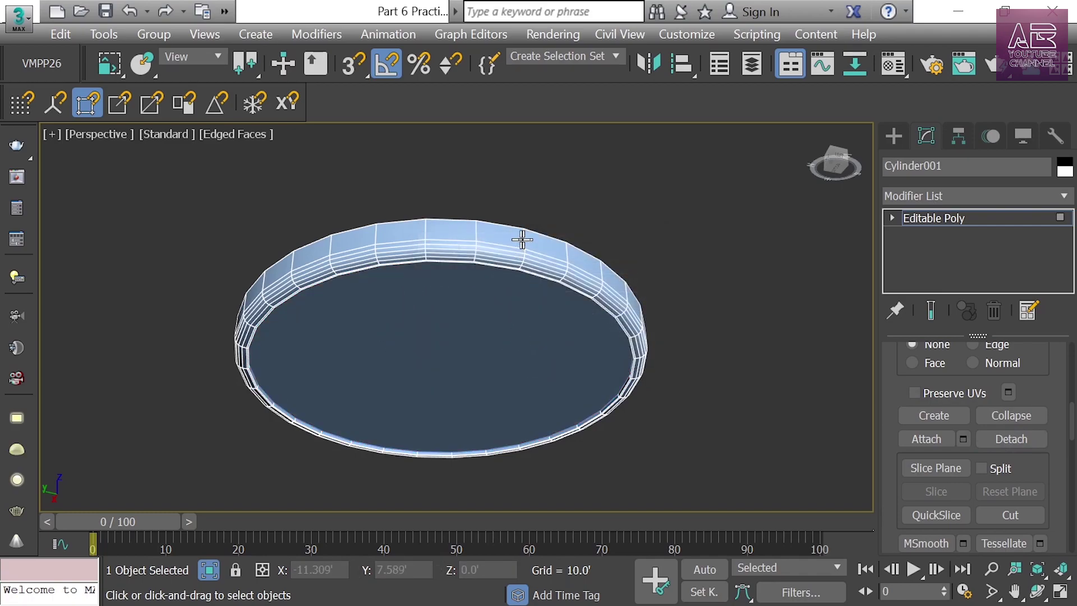
pyautogui.click(981, 217)
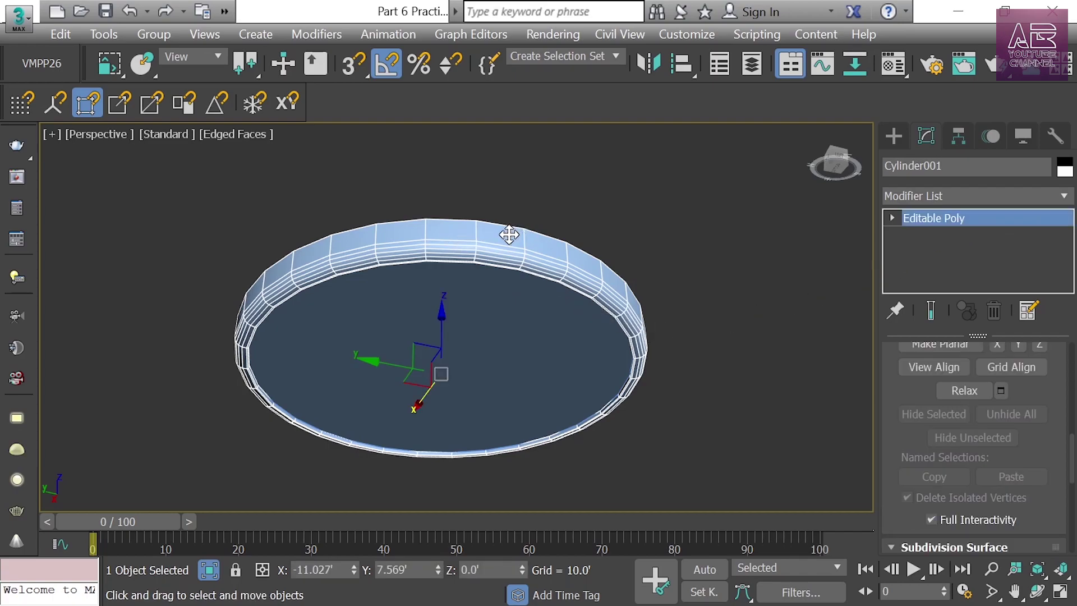
# Copy the Ceramic material onto the glossy beige sample slot and rename the copy white Ceramic
pyautogui.press('m')
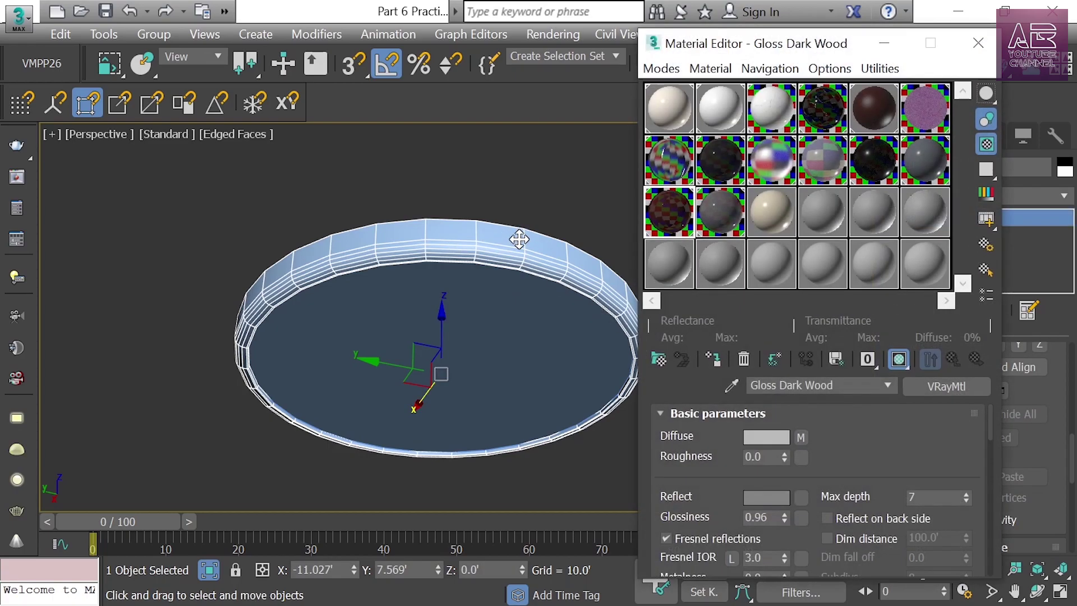
pyautogui.click(727, 104)
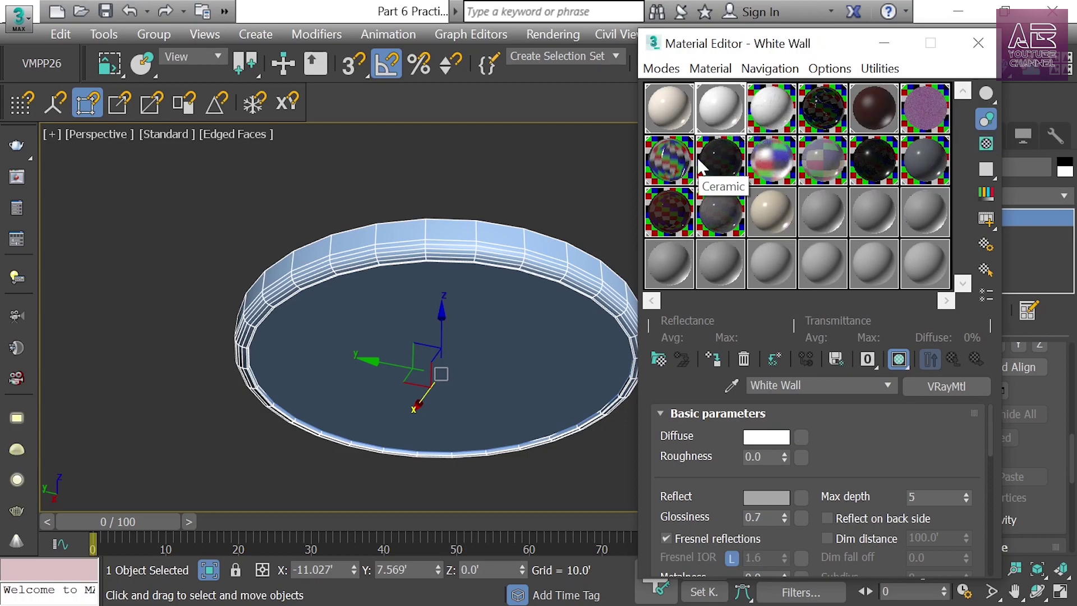
pyautogui.click(720, 158)
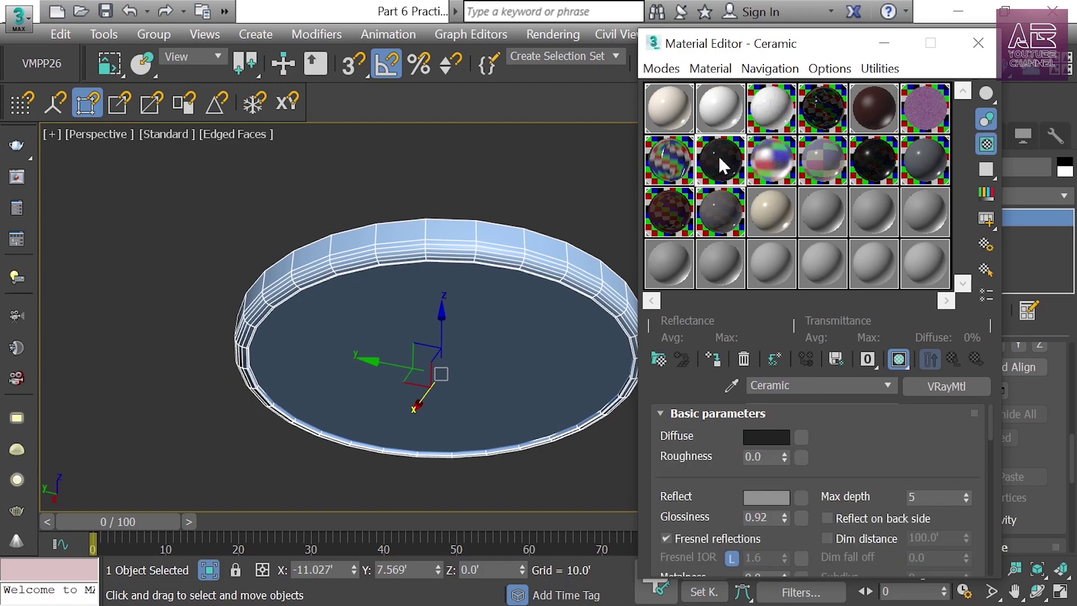
pyautogui.click(770, 212)
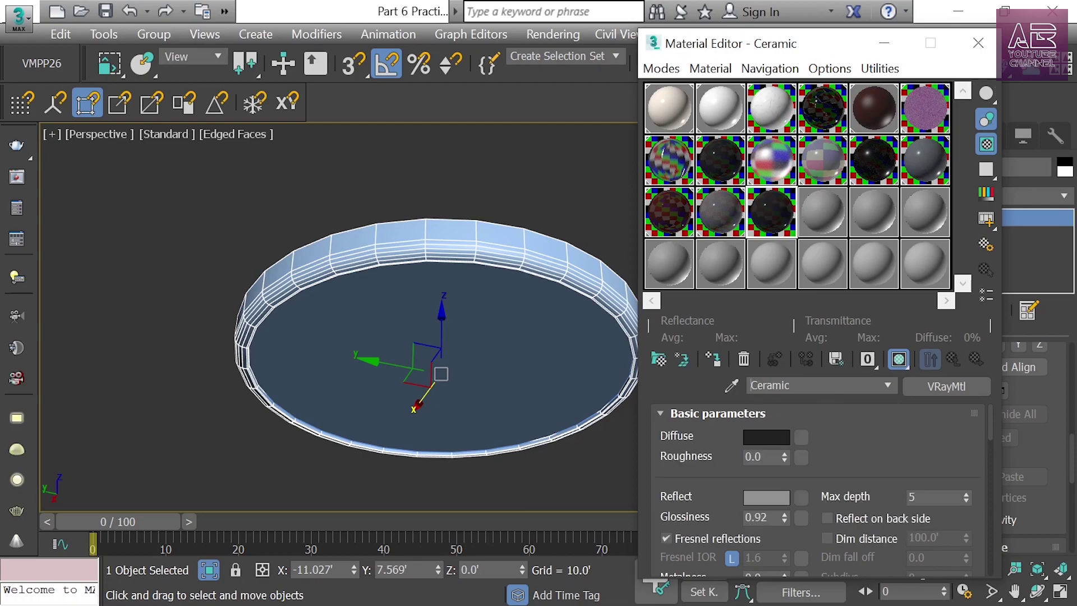
pyautogui.write('white')
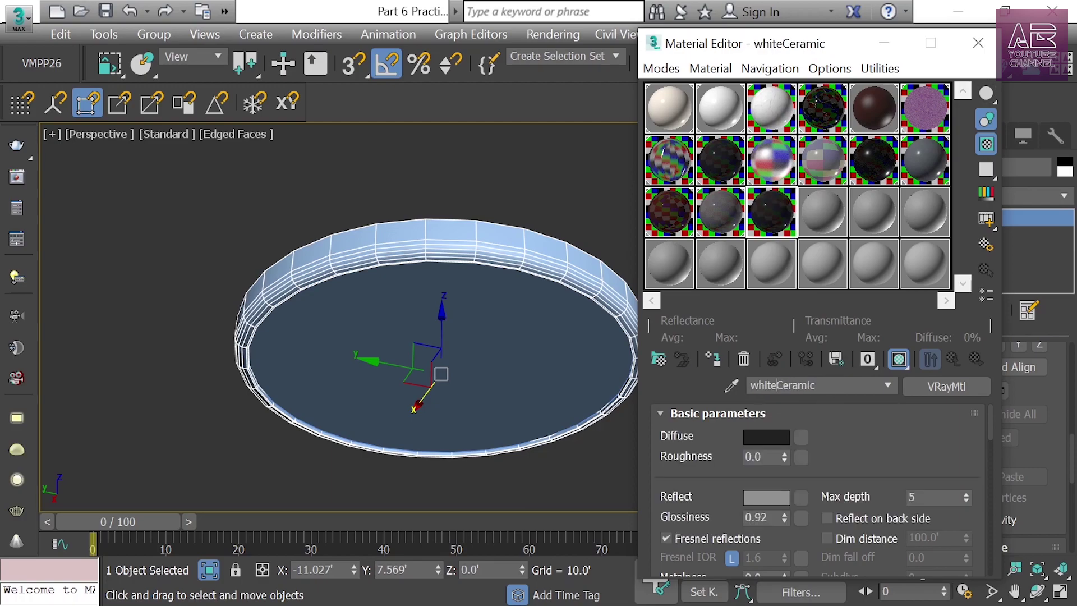
# Set the white Ceramic diffuse colour to near-white, RGB 246, and assign the material to the cylinder ring
pyautogui.click(764, 438)
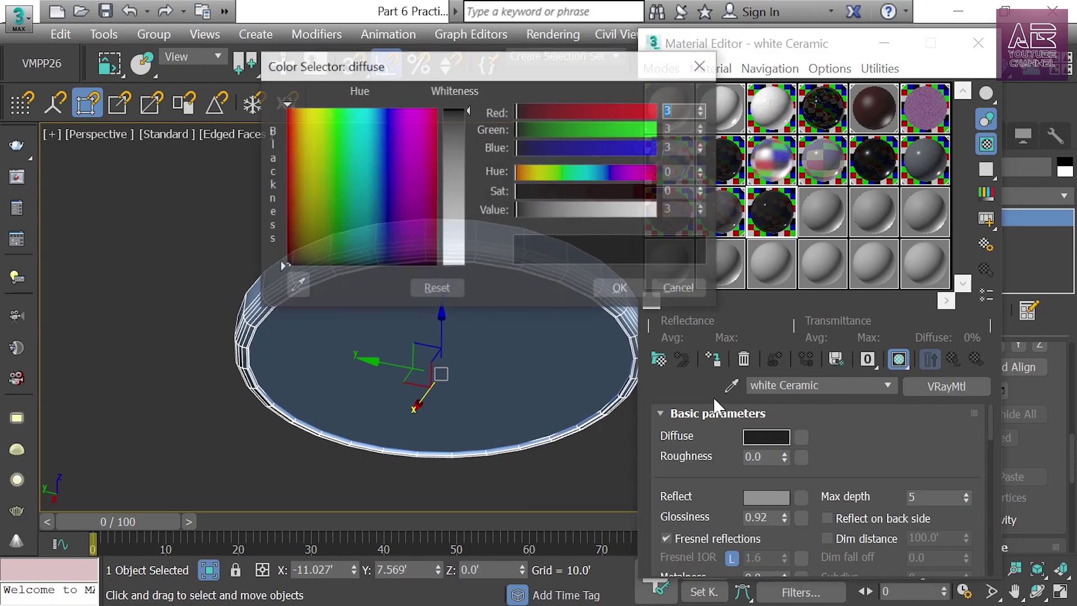
pyautogui.moveTo(455, 235); pyautogui.dragTo(464, 267)
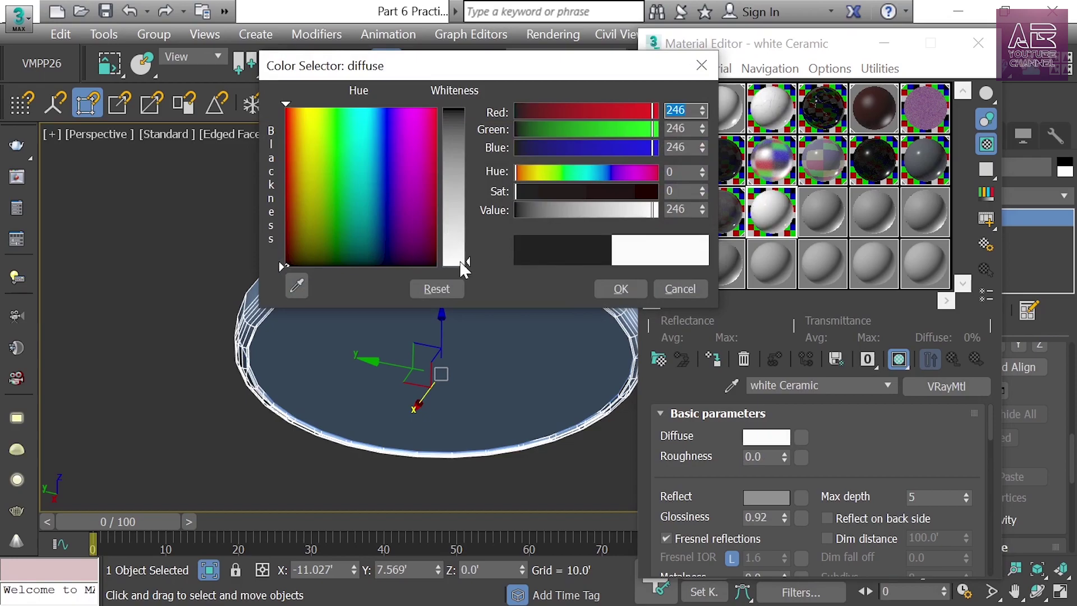
pyautogui.click(623, 289)
pyautogui.click(713, 359)
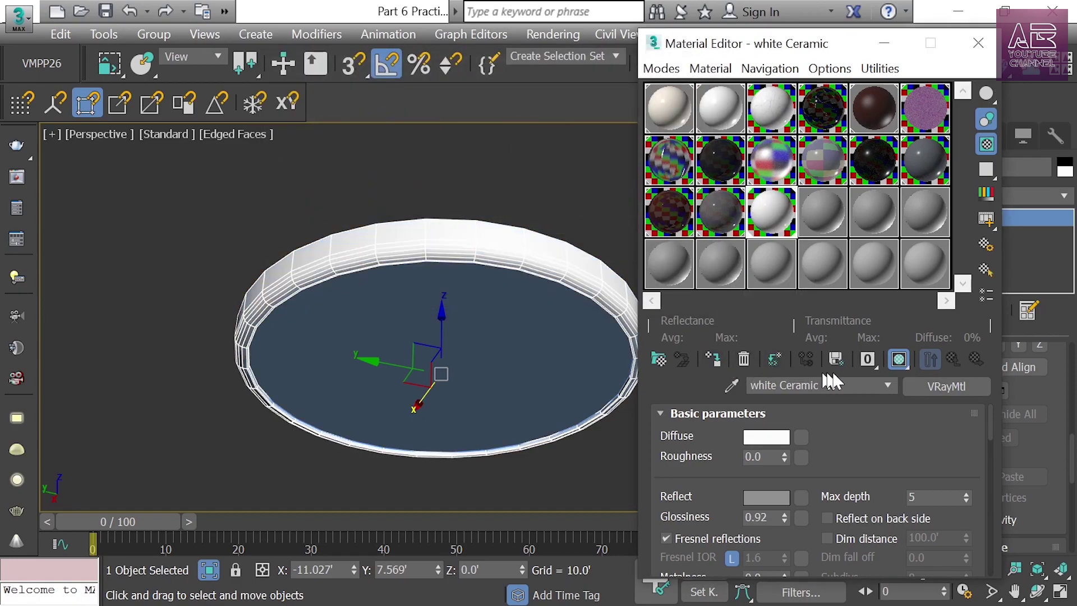
# Change the 16 - Default material to VRayLightMtl and assign it to the detached bottom disc
pyautogui.keyDown('alt'); pyautogui.moveTo(587, 297); pyautogui.dragTo(351, 285, button='middle'); pyautogui.keyUp('alt')
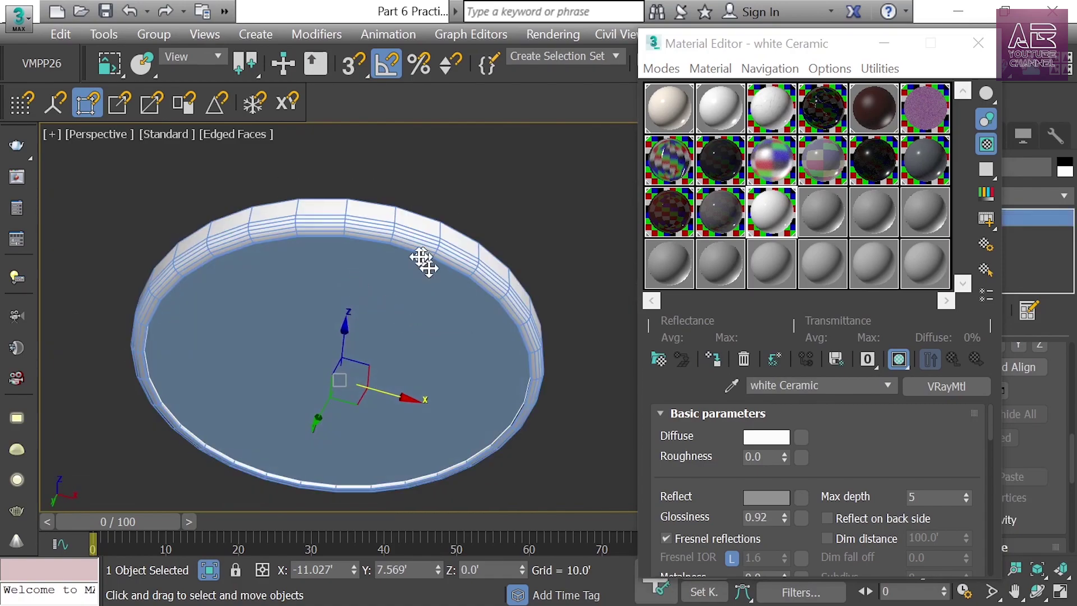
pyautogui.click(823, 209)
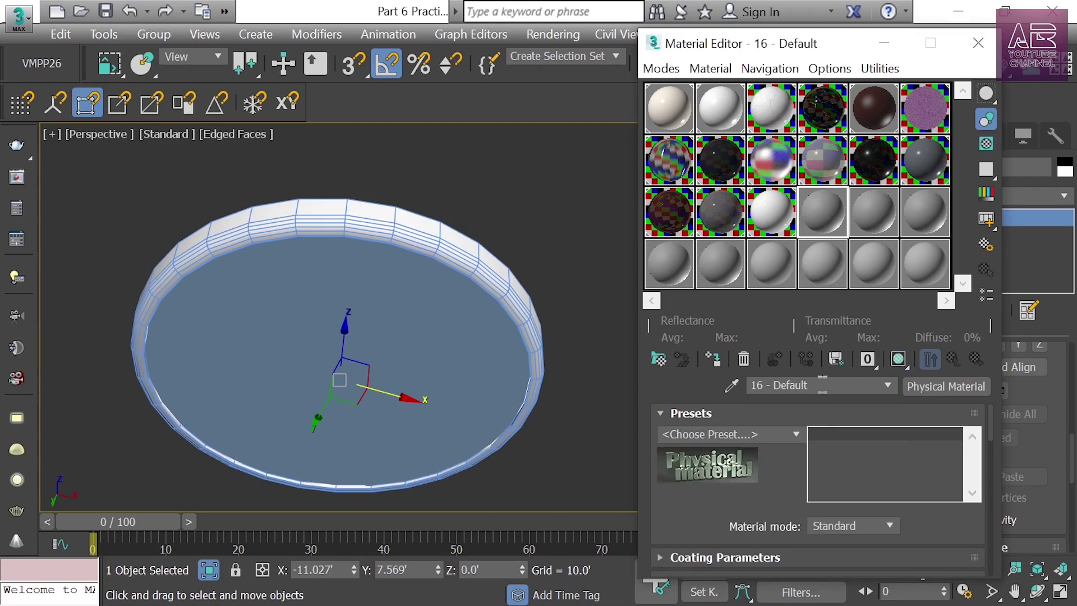
pyautogui.click(955, 386)
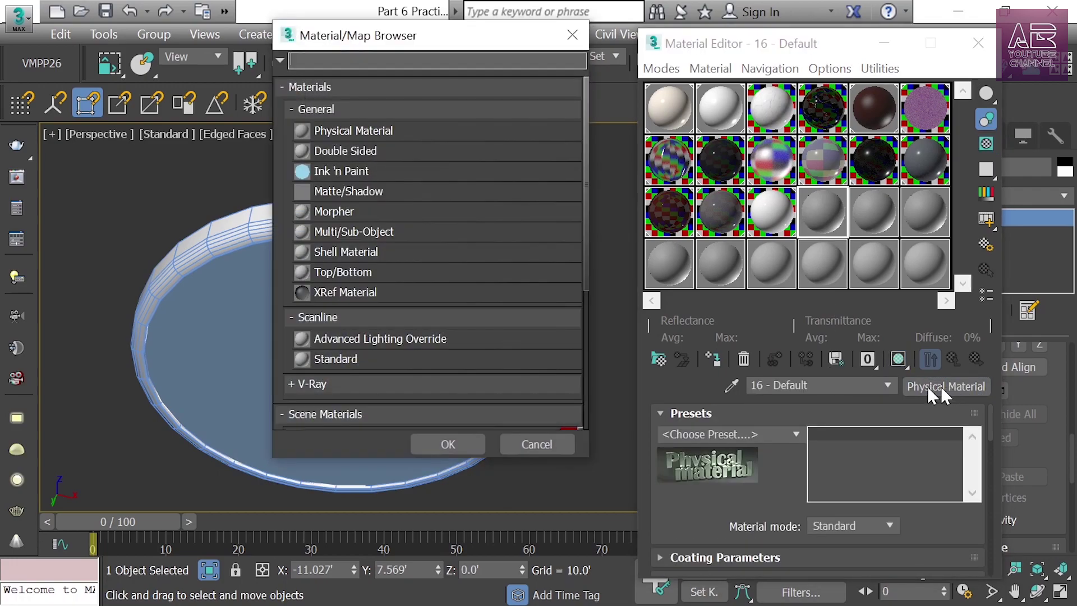
pyautogui.click(378, 384)
pyautogui.scroll(-3, 540, 339)
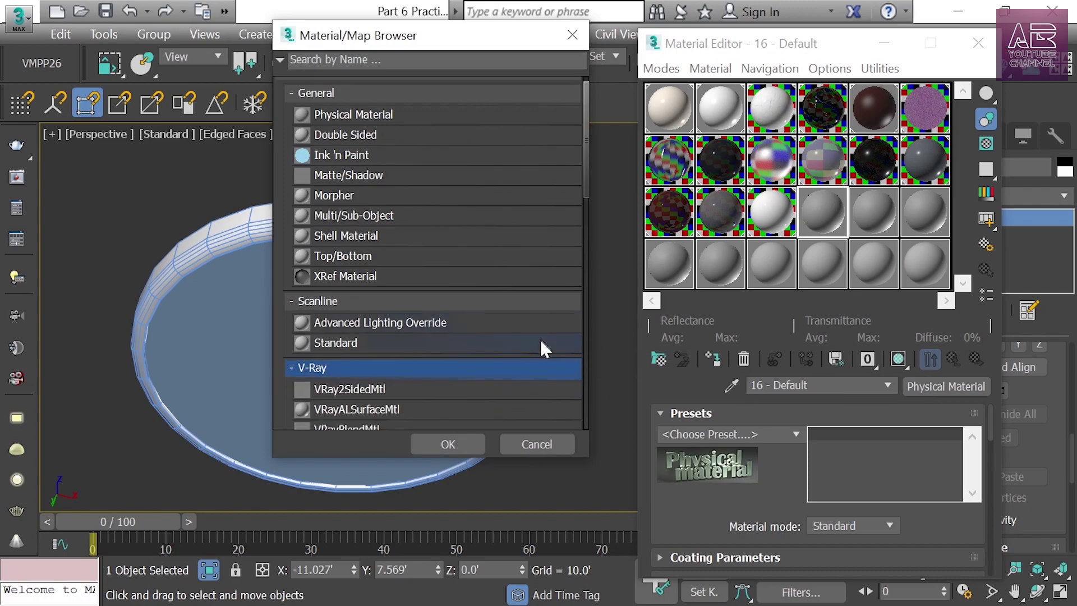
pyautogui.scroll(-2, 540, 339)
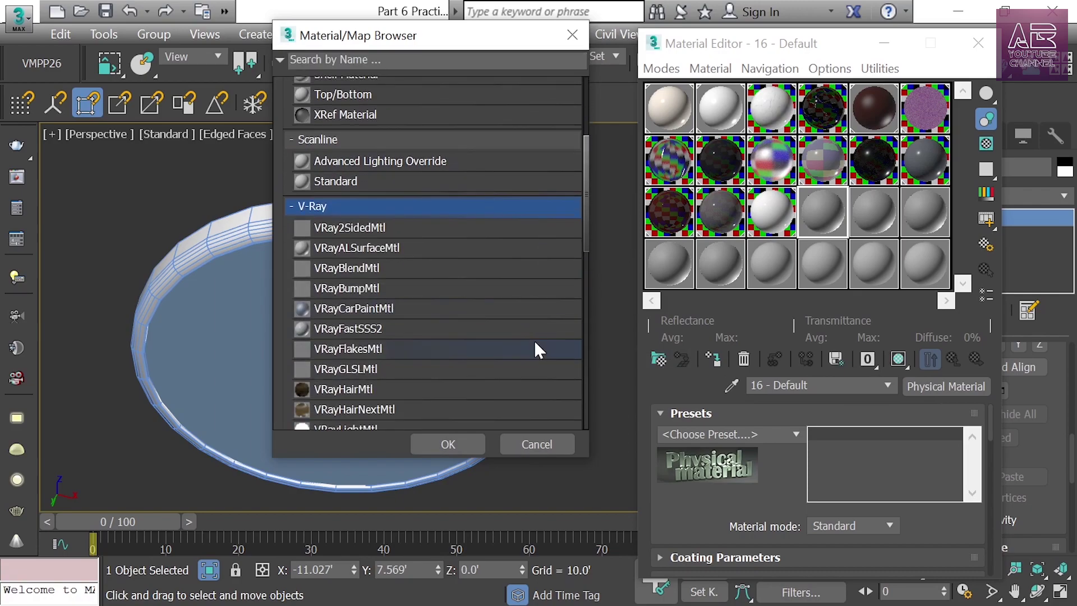
pyautogui.scroll(-2, 534, 340)
pyautogui.click(379, 316)
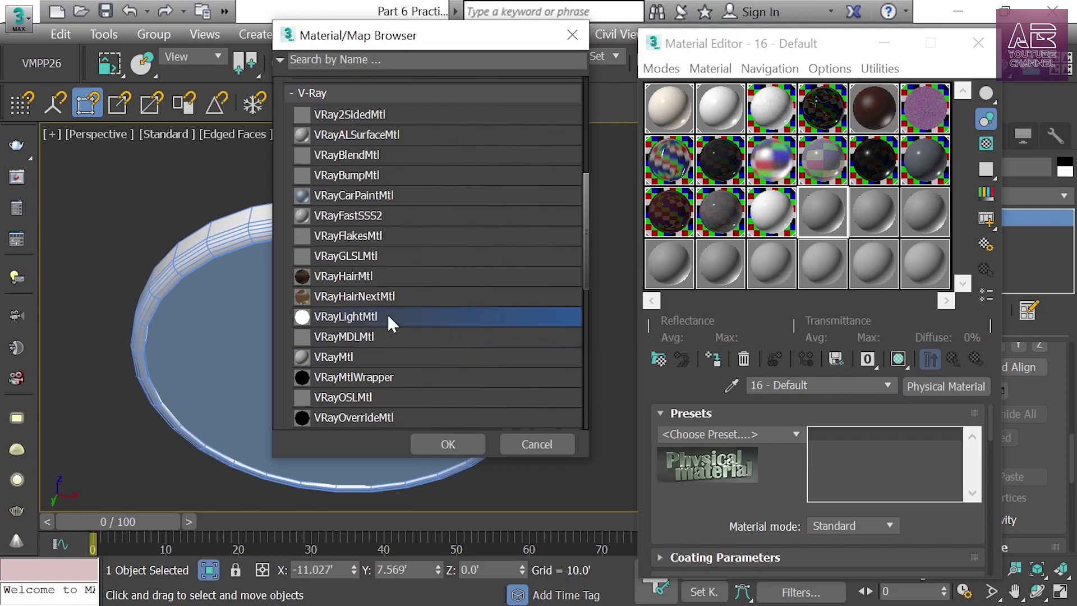
pyautogui.click(454, 443)
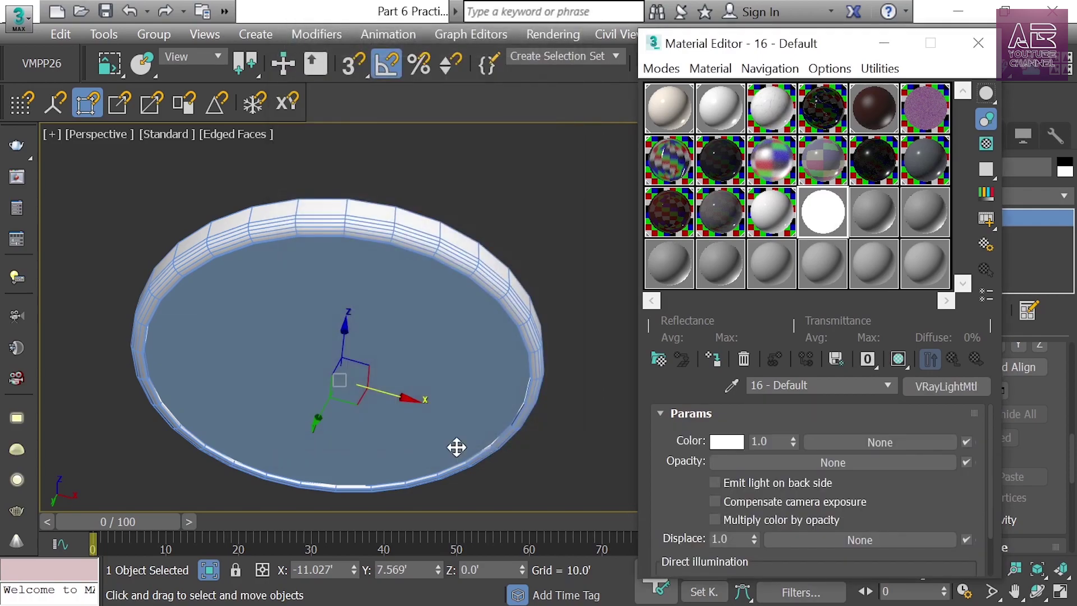
pyautogui.click(714, 360)
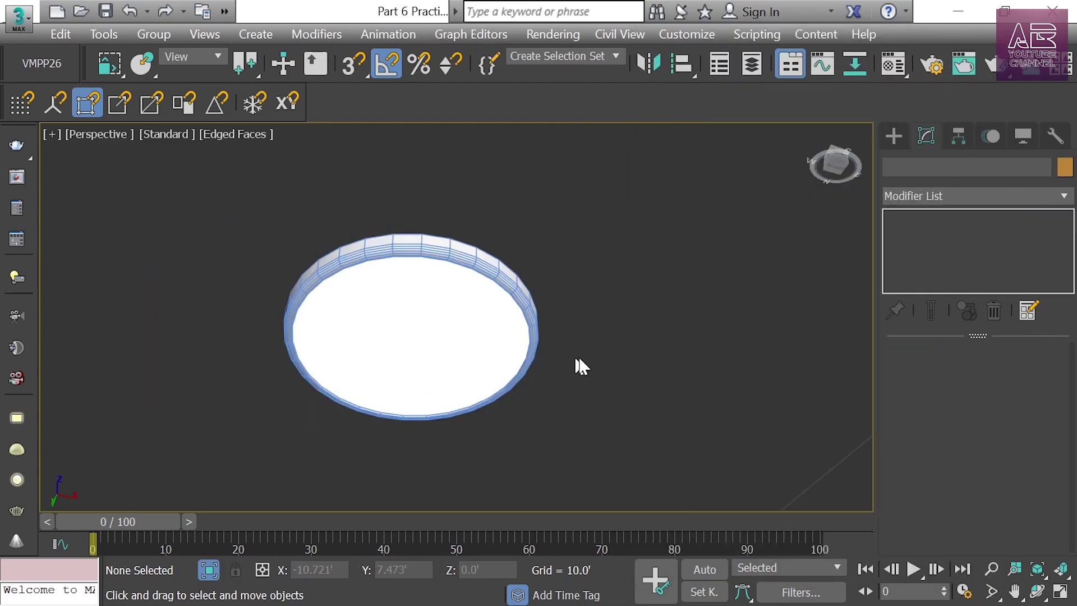
# Group the ring and the disc under the name light and end the isolation
pyautogui.keyDown('alt'); pyautogui.moveTo(578, 359); pyautogui.dragTo(506, 385, button='middle'); pyautogui.keyUp('alt')
pyautogui.moveTo(618, 247); pyautogui.dragTo(493, 393)
pyautogui.click(155, 34)
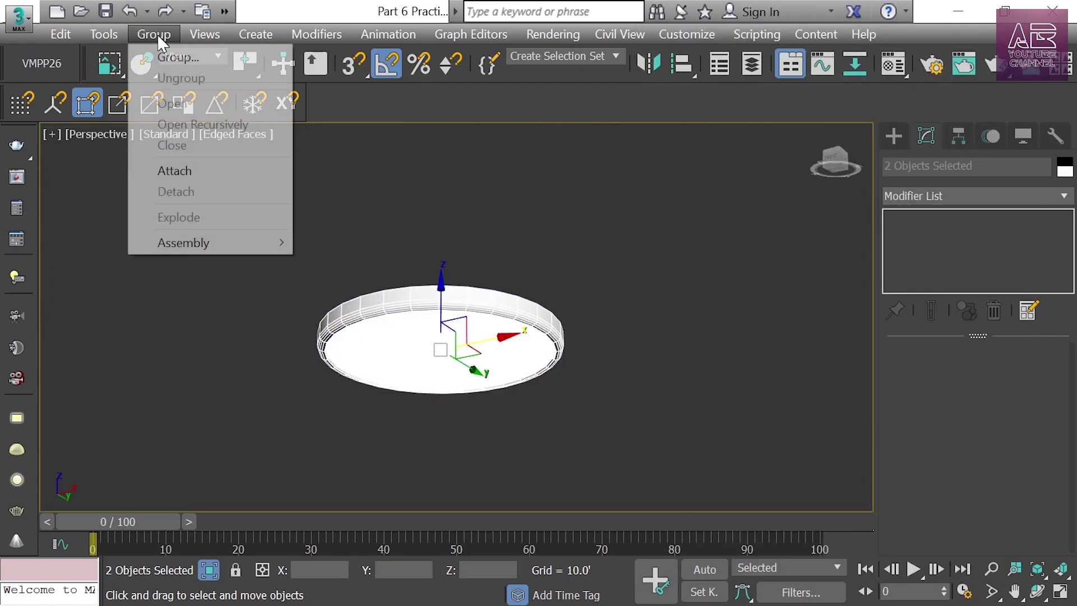
pyautogui.click(171, 57)
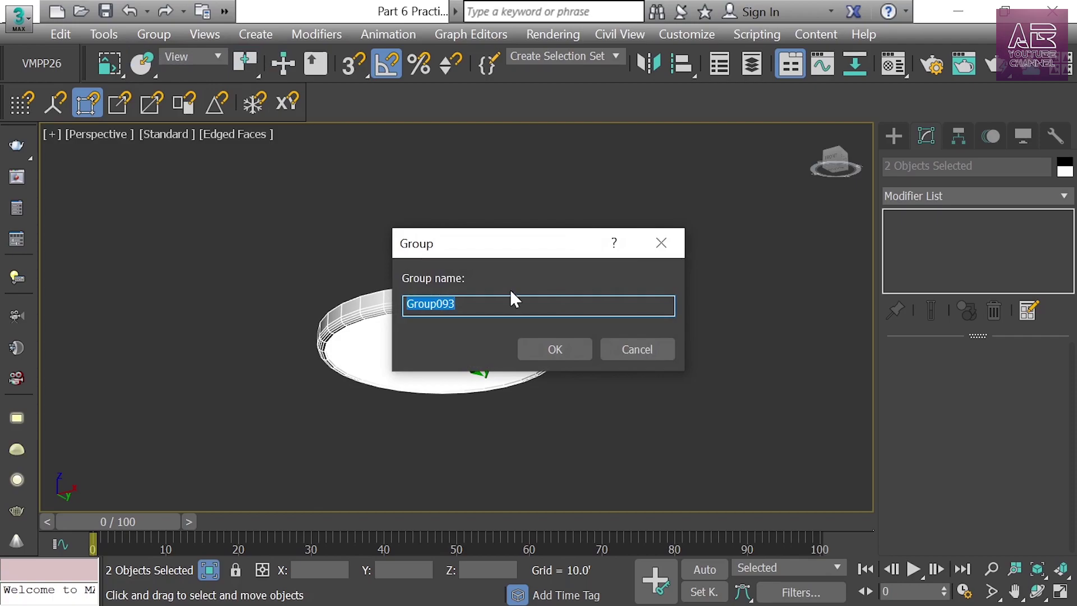
pyautogui.write('light')
pyautogui.click(556, 349)
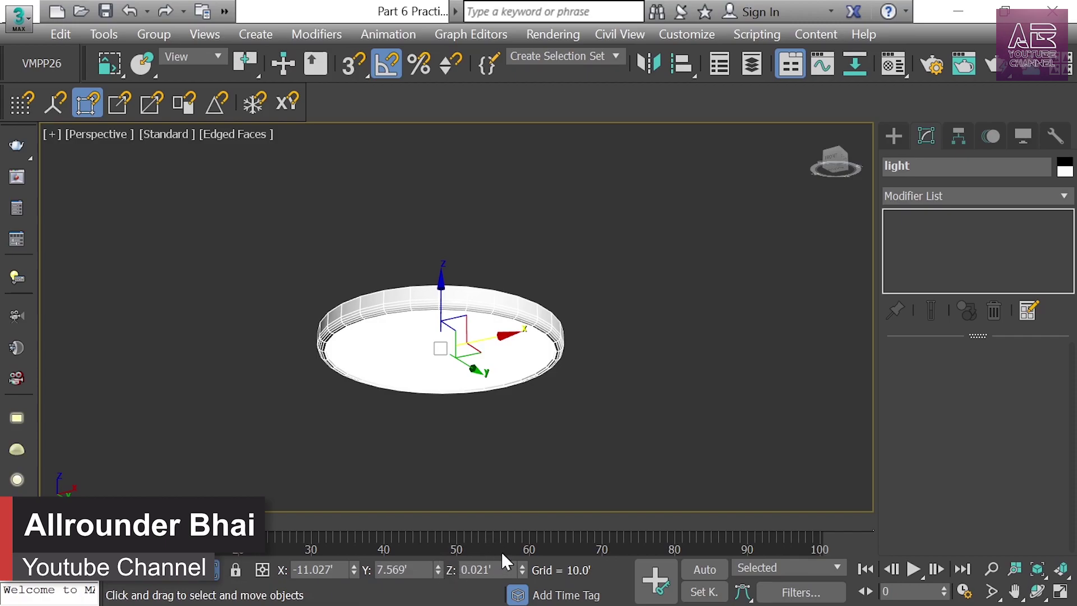
pyautogui.click(216, 569)
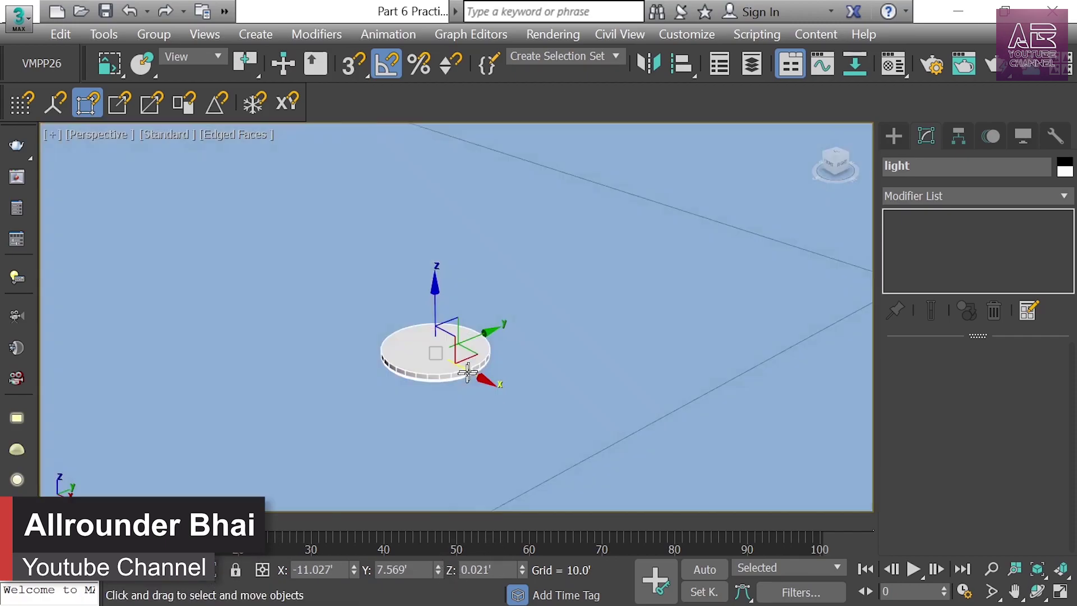
# Lift the light group in the Left view to just beneath the false ceiling, at about Z 12.56'
pyautogui.press('l')
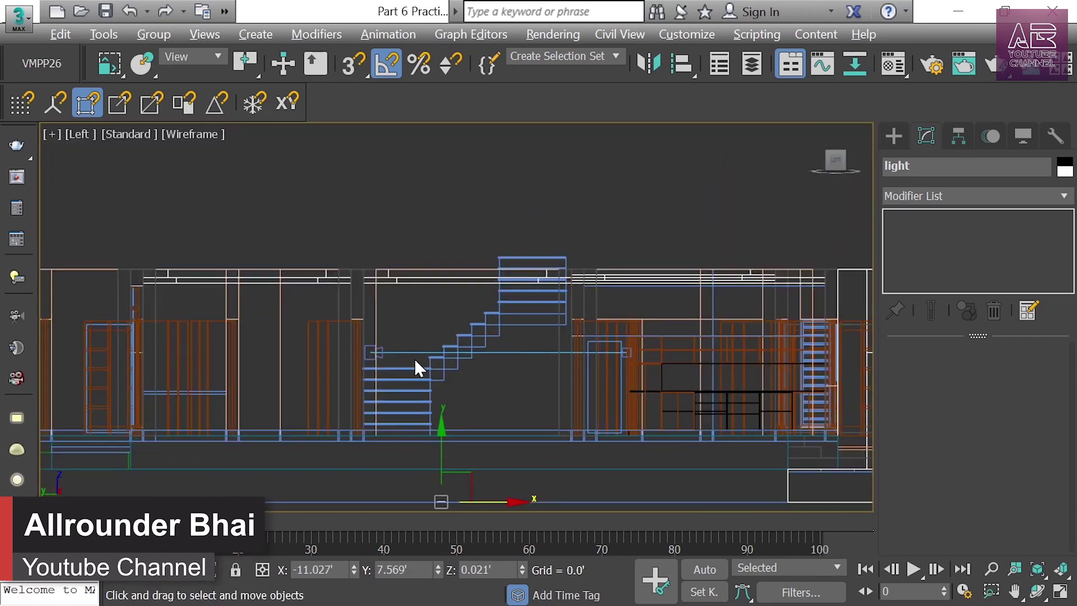
pyautogui.scroll(-3, 415, 362)
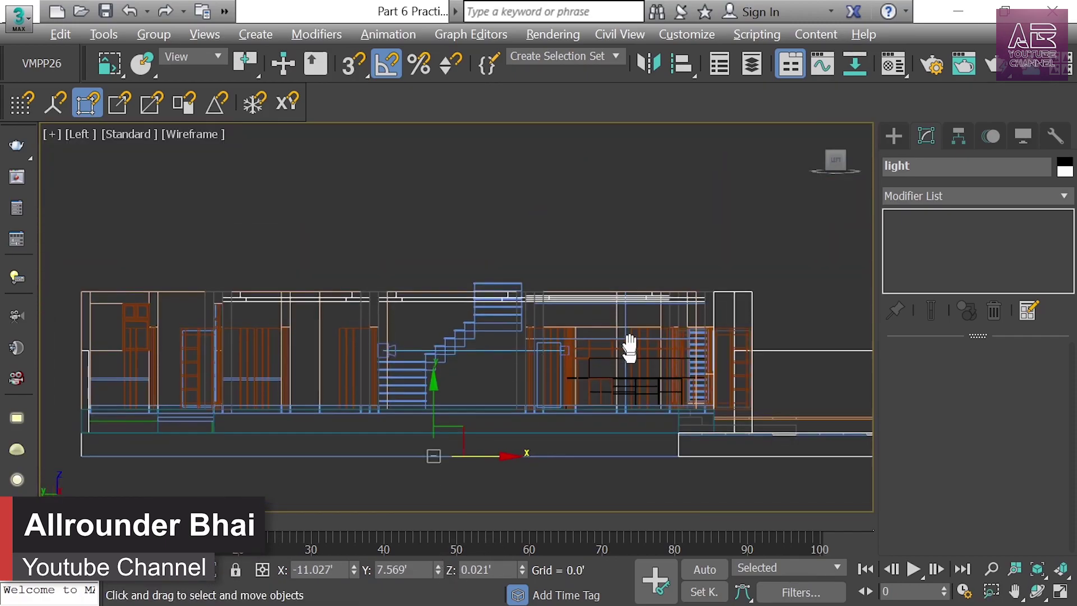
pyautogui.scroll(4, 391, 344)
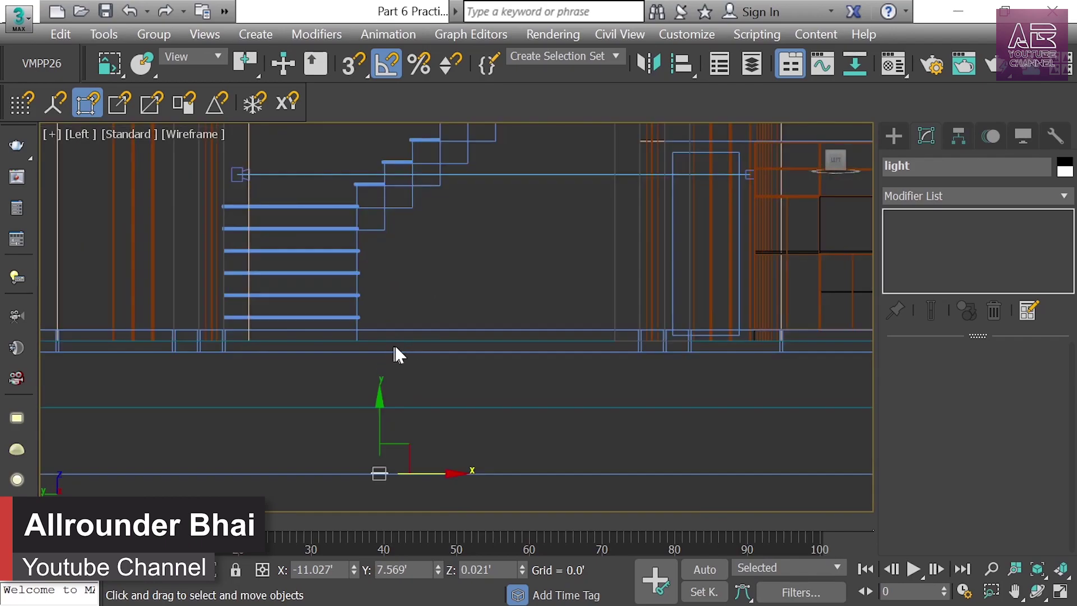
pyautogui.scroll(-2, 413, 357)
pyautogui.moveTo(434, 336); pyautogui.dragTo(588, 337, button='middle')
pyautogui.scroll(-4, 493, 428)
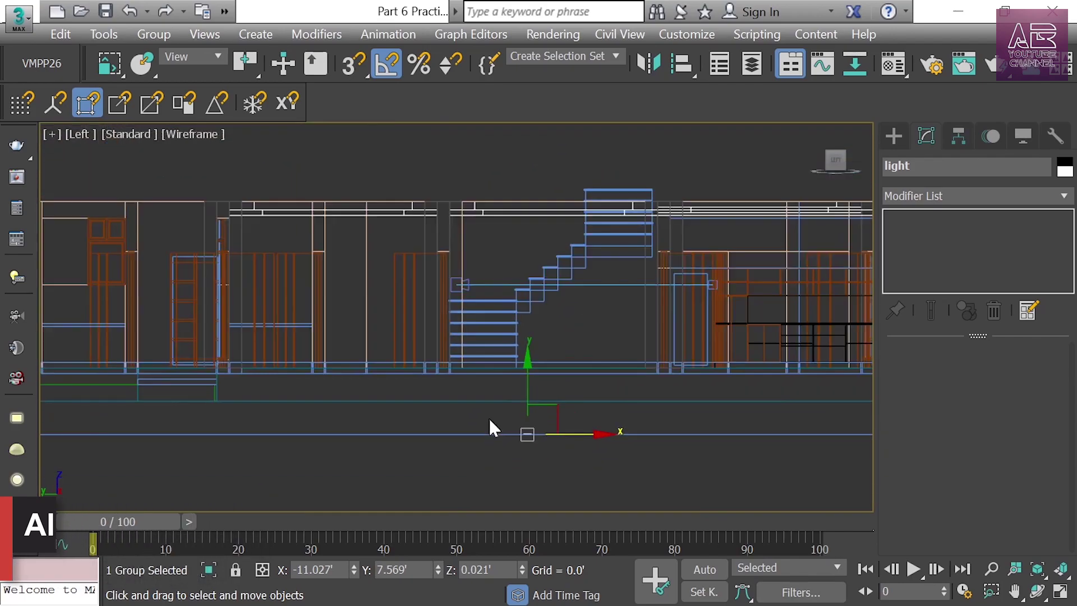
pyautogui.scroll(4, 510, 433)
pyautogui.scroll(3, 509, 434)
pyautogui.scroll(-3, 584, 353)
pyautogui.moveTo(437, 435); pyautogui.dragTo(473, 156)
# Raise the light group against the false ceiling at about Z 13.15' and shift it towards the kitchen, to about Y -7.37'
pyautogui.scroll(5, 432, 236)
pyautogui.scroll(3, 431, 230)
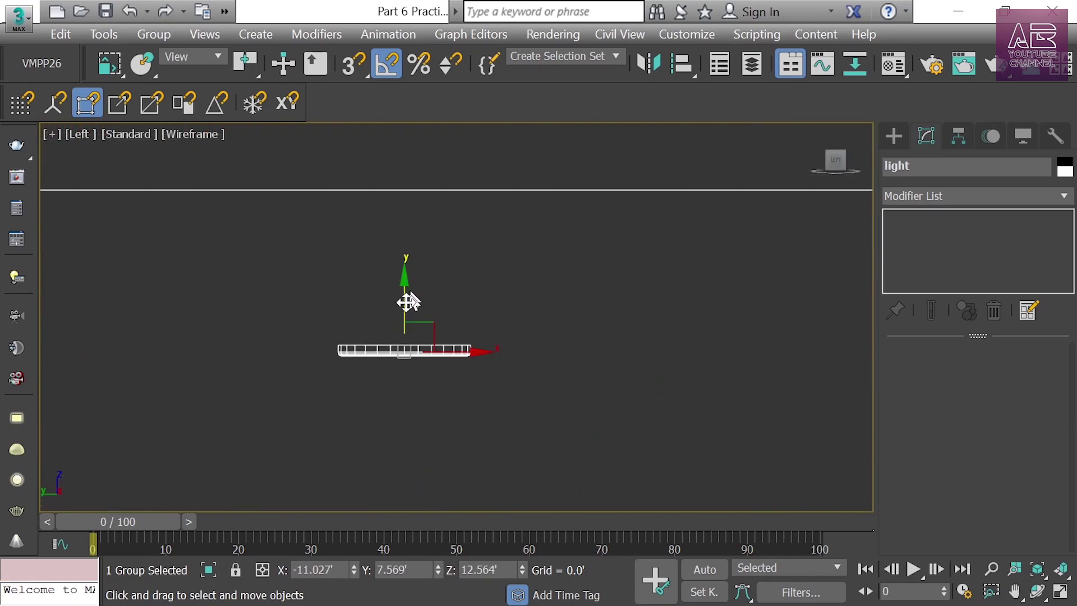
pyautogui.moveTo(406, 304); pyautogui.dragTo(515, 150)
pyautogui.doubleClick(499, 570)
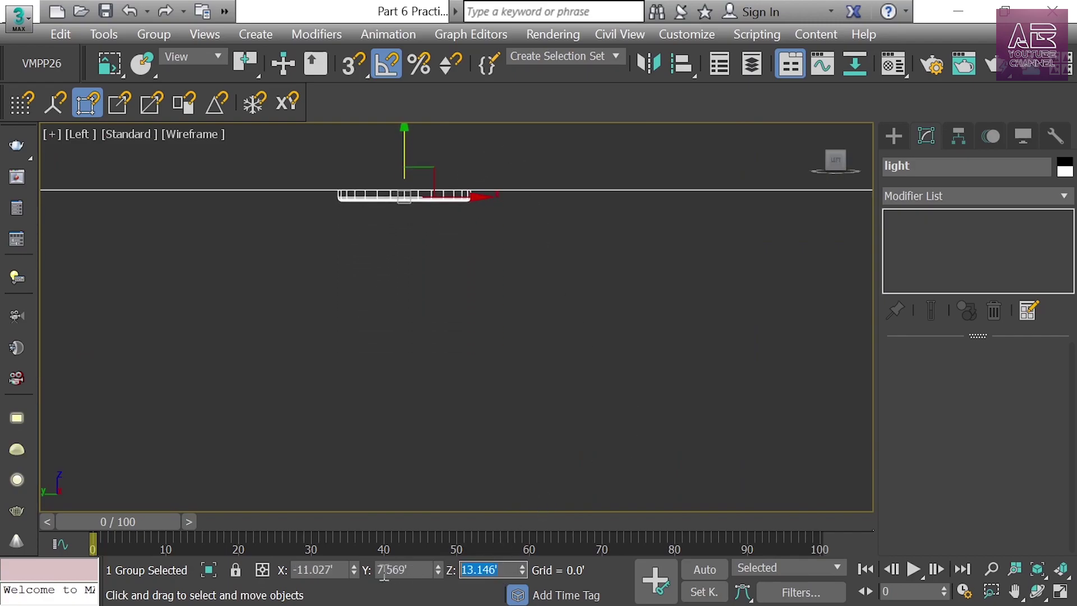
pyautogui.hotkey('alt', 'q')
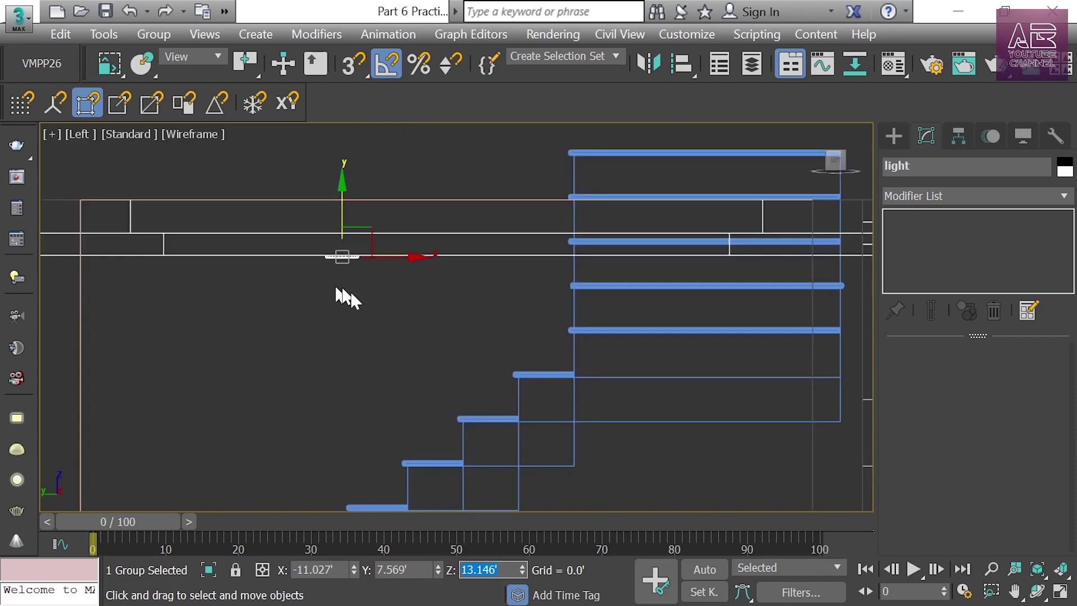
pyautogui.moveTo(239, 238); pyautogui.dragTo(586, 268)
# Move the light group in the Top view across the kitchen onto the left-hand cabinet row
pyautogui.scroll(2, 570, 231)
pyautogui.scroll(2, 570, 231)
pyautogui.hotkey('alt', 'w')
pyautogui.rightClick(238, 205)
pyautogui.hotkey('alt', 'w')
pyautogui.scroll(-10, 371, 242)
pyautogui.scroll(-5, 464, 284)
pyautogui.scroll(15, 561, 188)
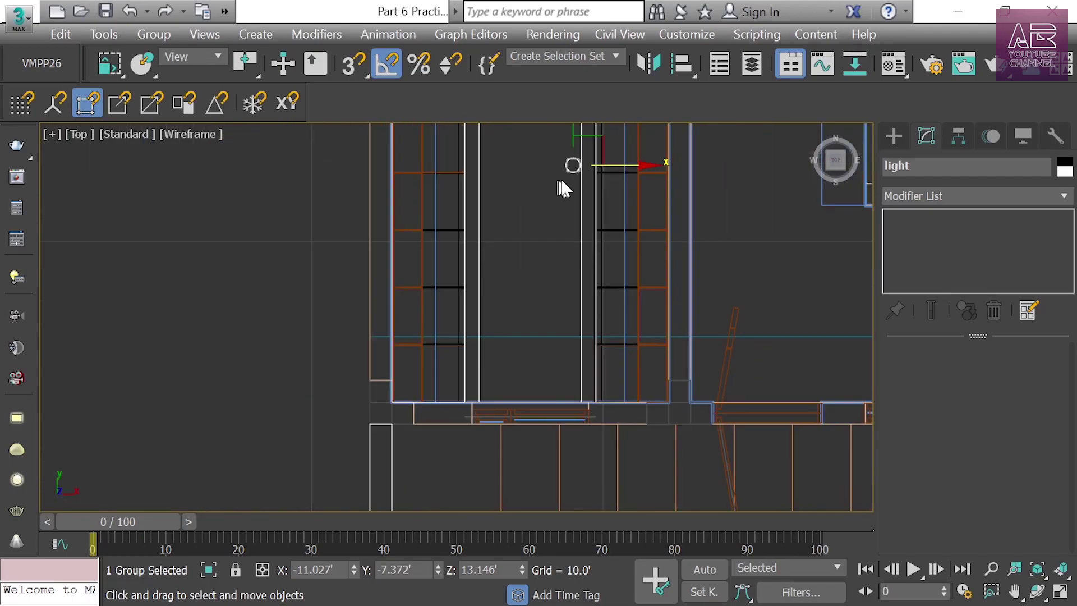
pyautogui.moveTo(568, 164); pyautogui.dragTo(449, 306)
# Align the light with a cabinet divider in the left-hand row, at about X -15.2' and Y -11.57'
pyautogui.scroll(5, 447, 300)
pyautogui.moveTo(529, 339); pyautogui.dragTo(528, 339)
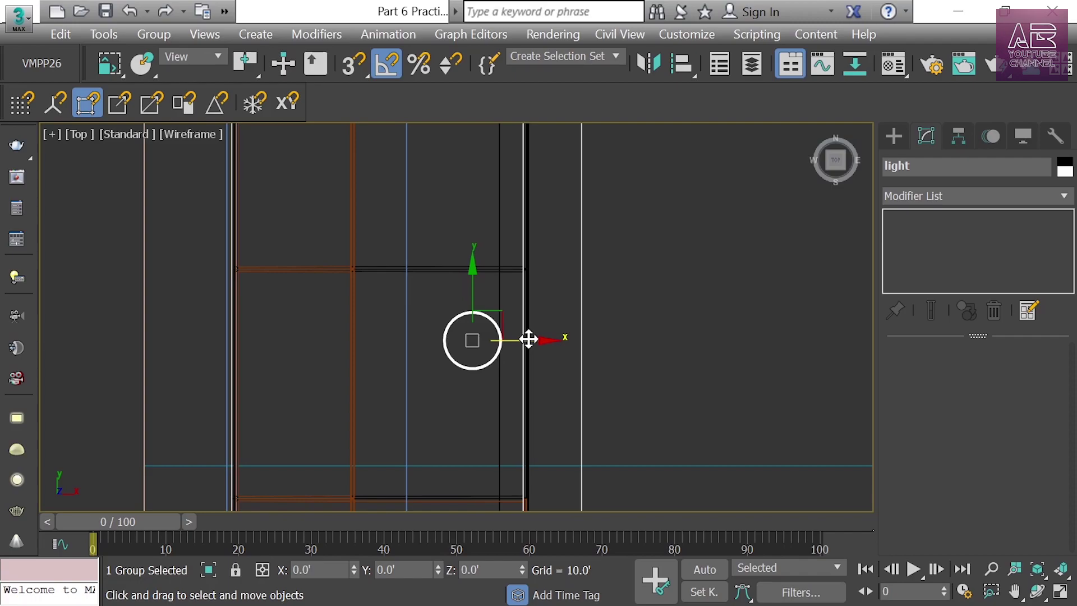
pyautogui.moveTo(471, 284); pyautogui.dragTo(492, 214)
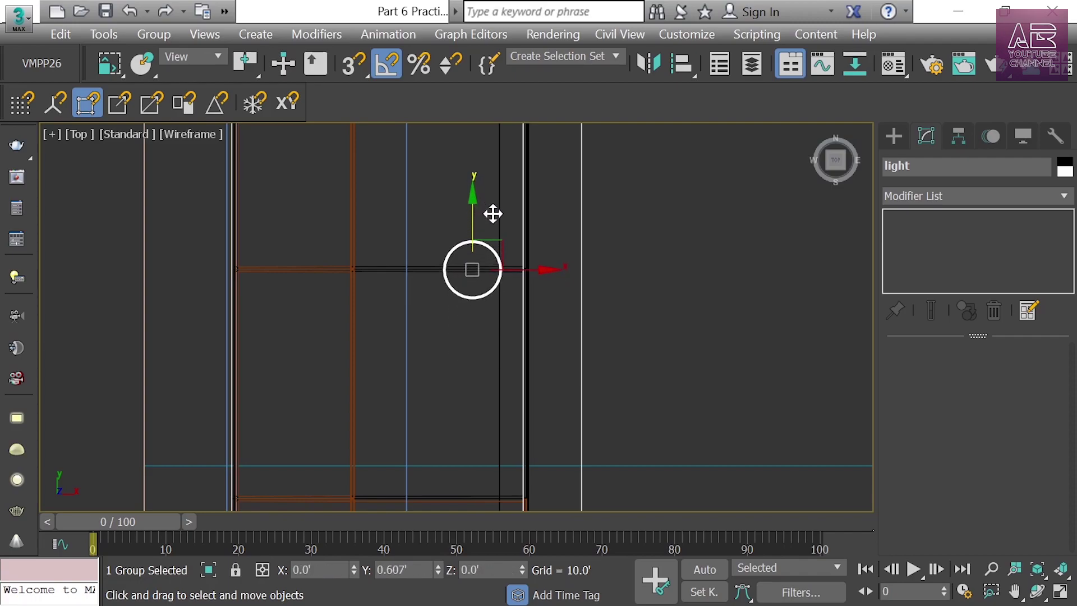
pyautogui.scroll(-3, 409, 288)
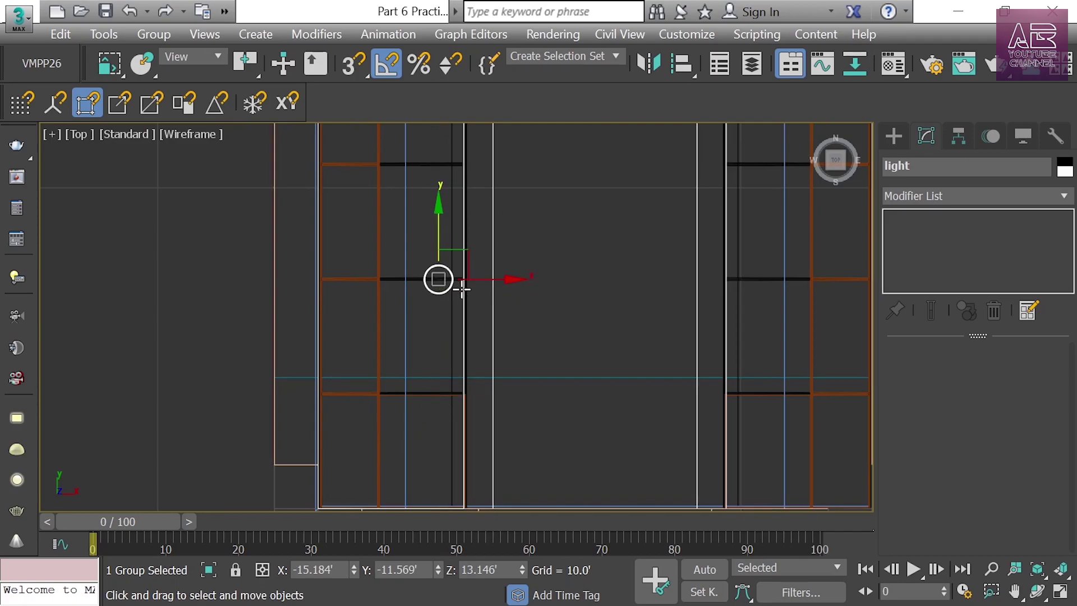
pyautogui.moveTo(461, 288); pyautogui.dragTo(457, 245, button='middle')
pyautogui.scroll(4, 432, 212)
pyautogui.moveTo(433, 212)
pyautogui.mouseDown()
pyautogui.moveTo(429, 233)
pyautogui.moveTo(430, 209)
pyautogui.mouseUp()
pyautogui.scroll(-4, 423, 345)
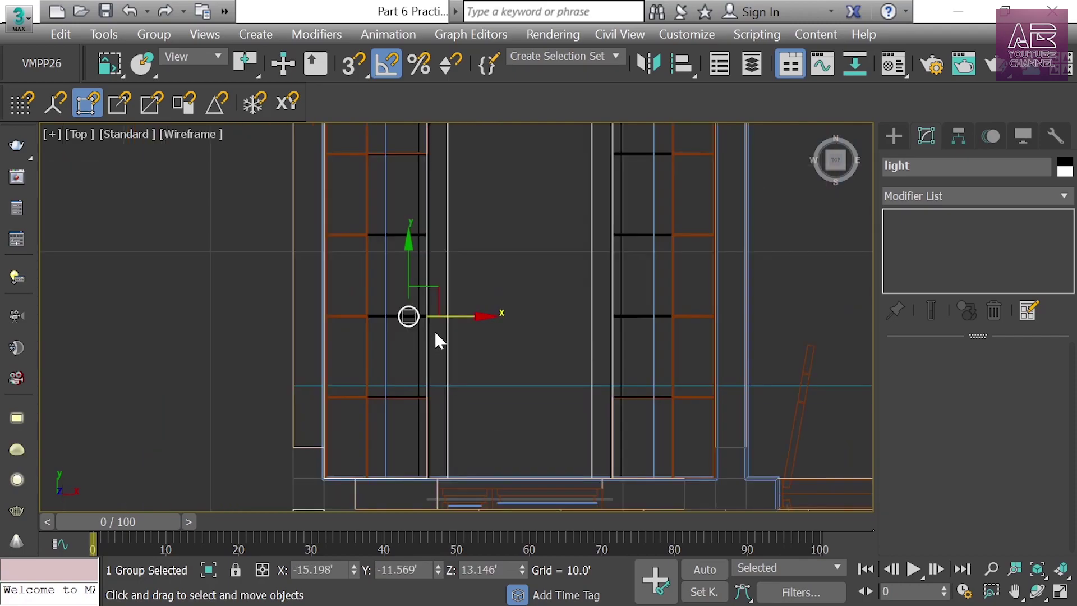
# Clone the light twice as instances along the left-hand cabinet row, spaced about 3.9' apart
pyautogui.moveTo(435, 331); pyautogui.dragTo(440, 288, button='middle')
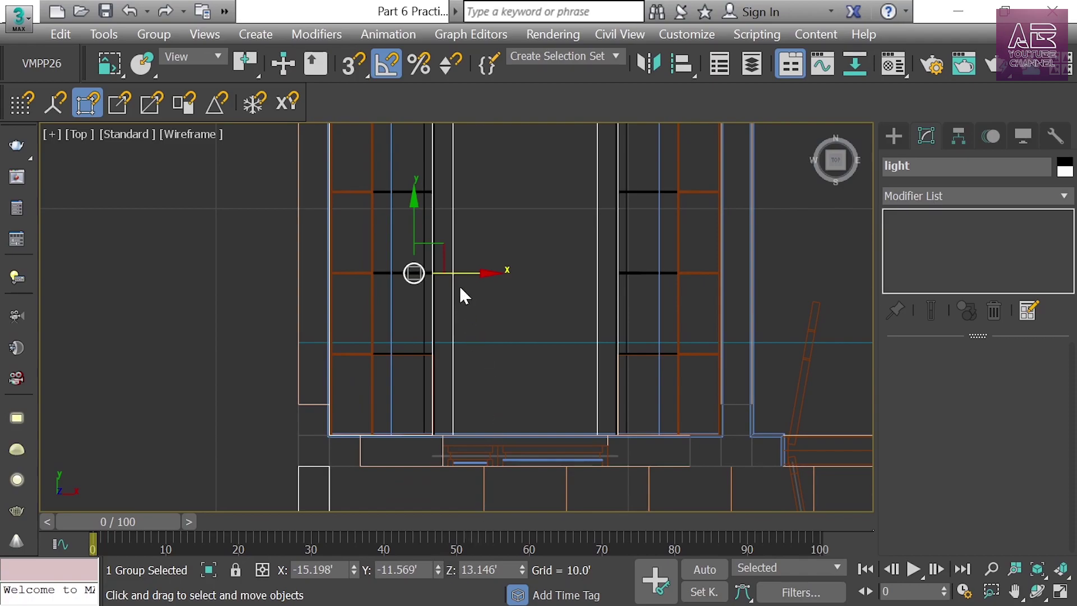
pyautogui.moveTo(459, 291); pyautogui.dragTo(464, 392, button='middle')
pyautogui.scroll(1, 464, 392)
pyautogui.moveTo(459, 420)
pyautogui.keyDown('shift'); pyautogui.mouseDown()
pyautogui.moveTo(510, 212)
pyautogui.moveTo(539, 193)
pyautogui.moveTo(541, 201)
pyautogui.mouseUp(); pyautogui.keyUp('shift')
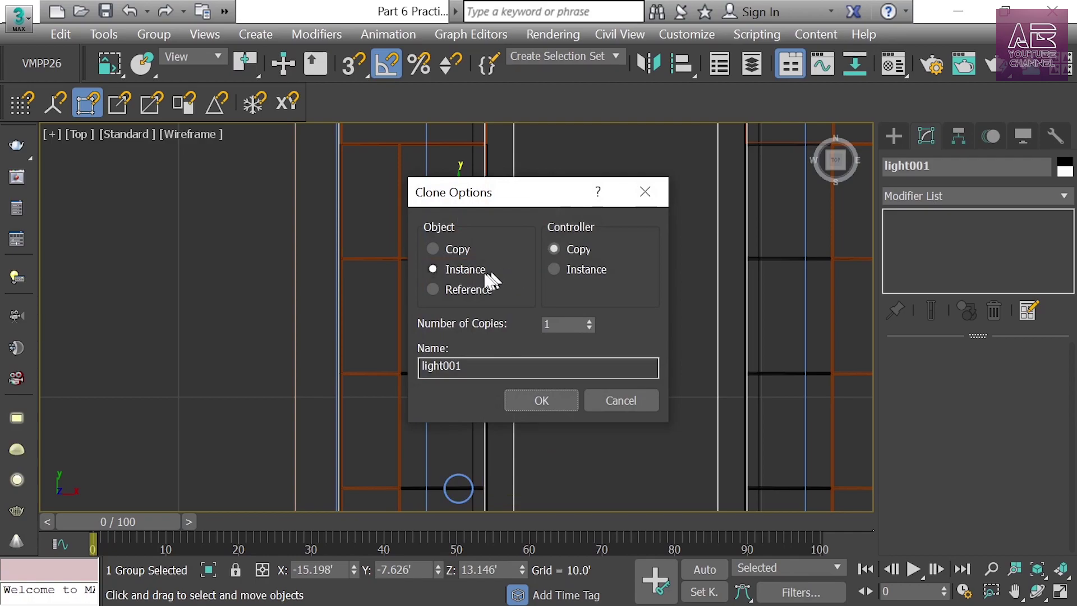
pyautogui.click(549, 403)
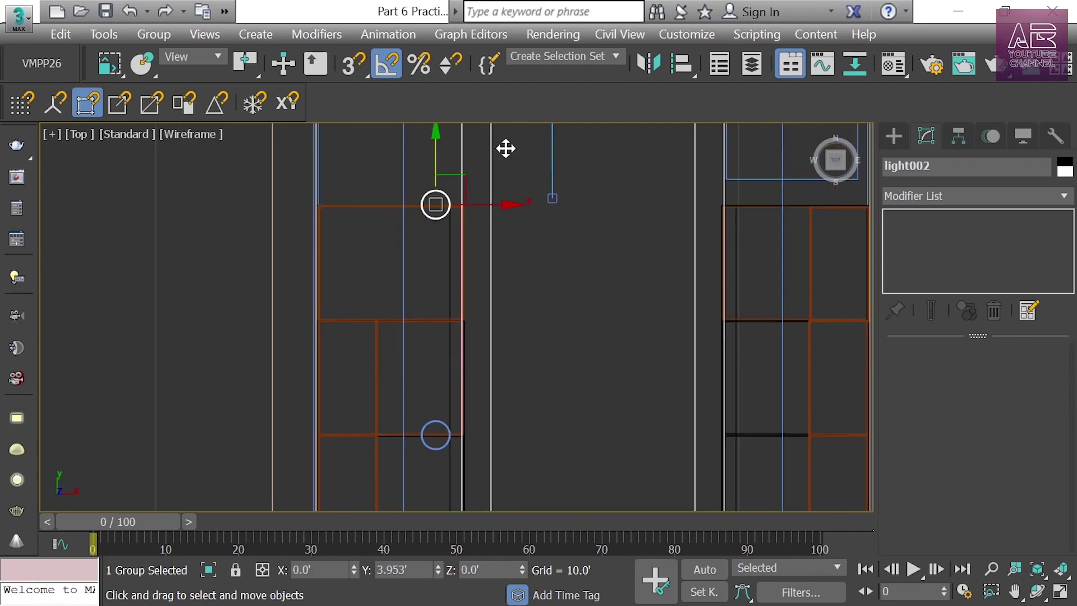
pyautogui.keyDown('shift'); pyautogui.moveTo(508, 151); pyautogui.dragTo(505, 294); pyautogui.keyUp('shift')
pyautogui.click(530, 404)
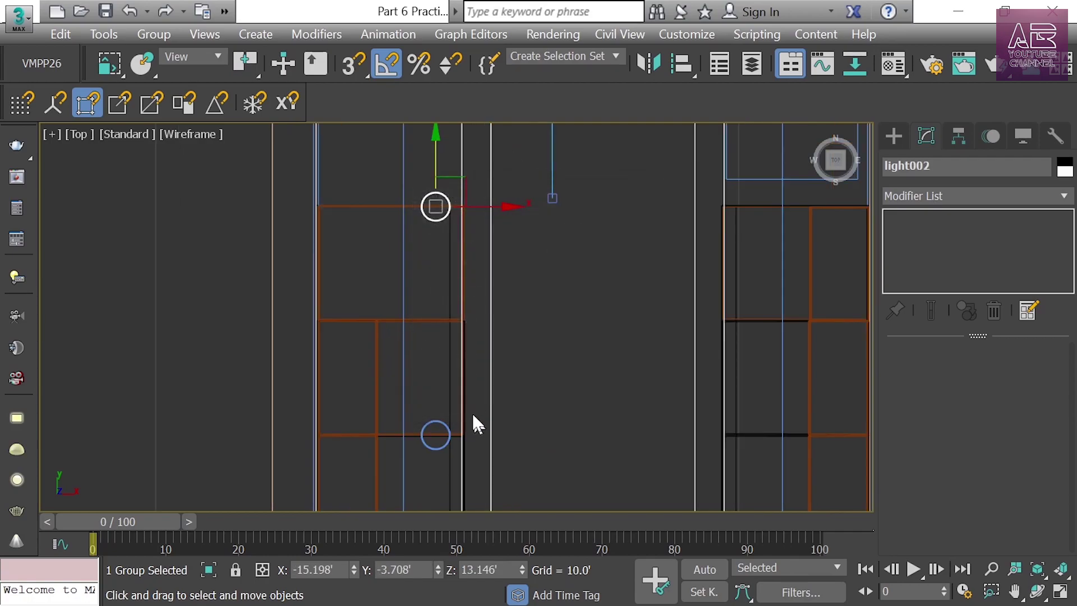
# Clone the three lights together as instances onto the right-hand cabinet row and view them through VRayCam001
pyautogui.keyDown('ctrl'); pyautogui.click(467, 427); pyautogui.keyUp('ctrl')
pyautogui.keyDown('ctrl'); pyautogui.click(467, 428); pyautogui.keyUp('ctrl')
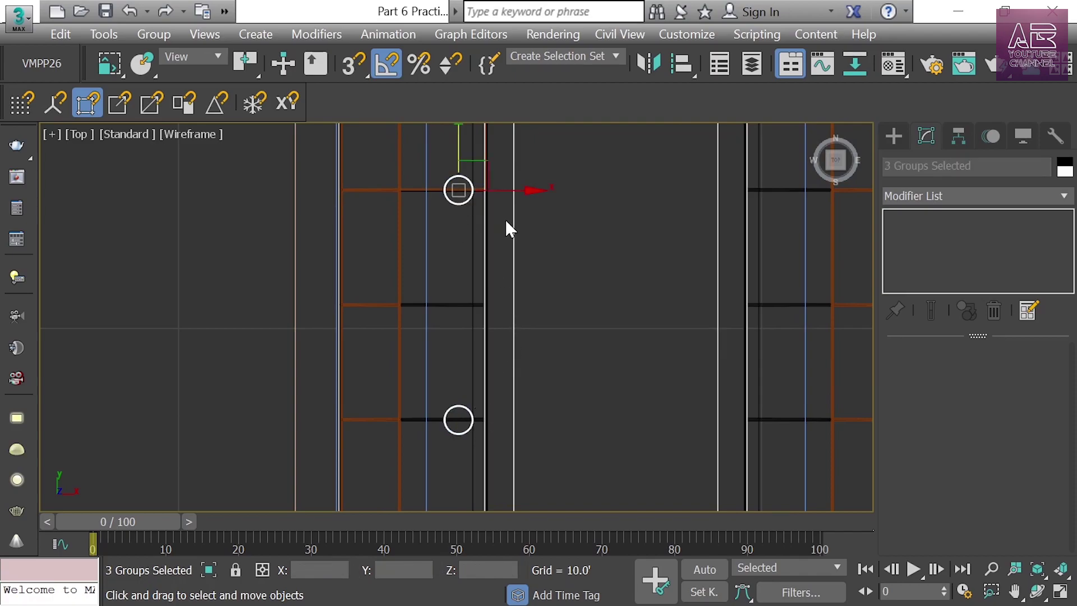
pyautogui.moveTo(505, 228); pyautogui.dragTo(250, 261, button='middle')
pyautogui.moveTo(245, 341)
pyautogui.keyDown('shift'); pyautogui.mouseDown()
pyautogui.moveTo(575, 370)
pyautogui.moveTo(560, 368)
pyautogui.mouseUp(); pyautogui.keyUp('shift')
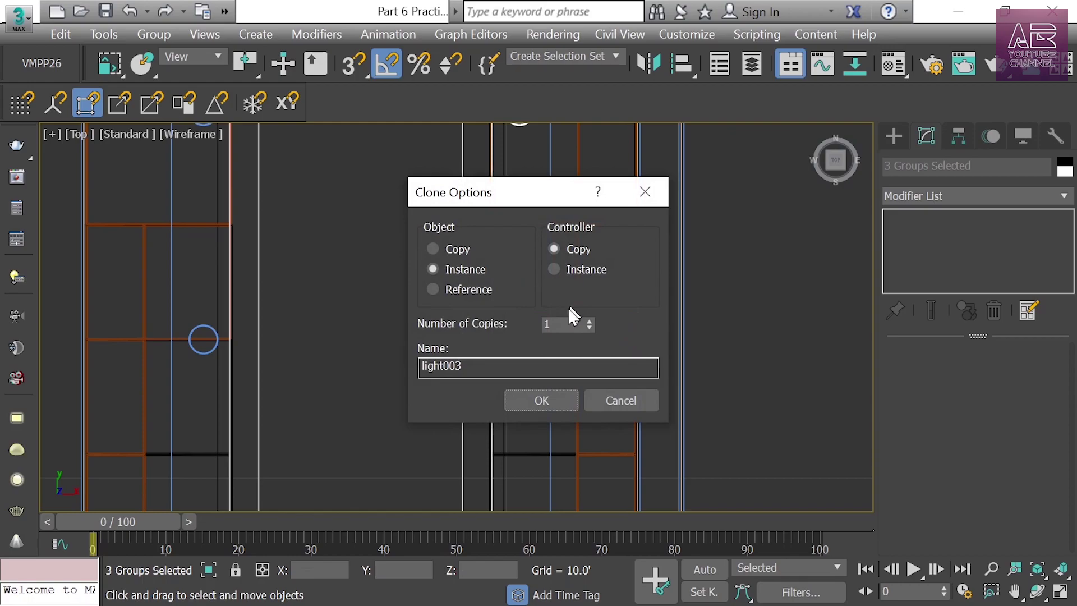
pyautogui.click(541, 401)
pyautogui.hotkey('alt', 'w')
pyautogui.click(515, 338)
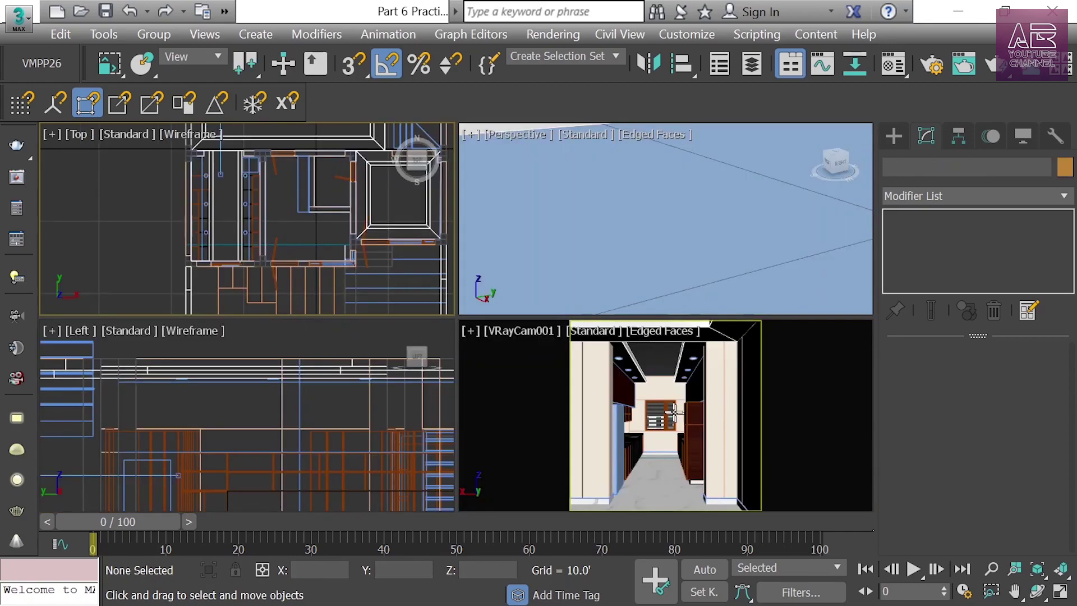
pyautogui.hotkey('alt', 'w')
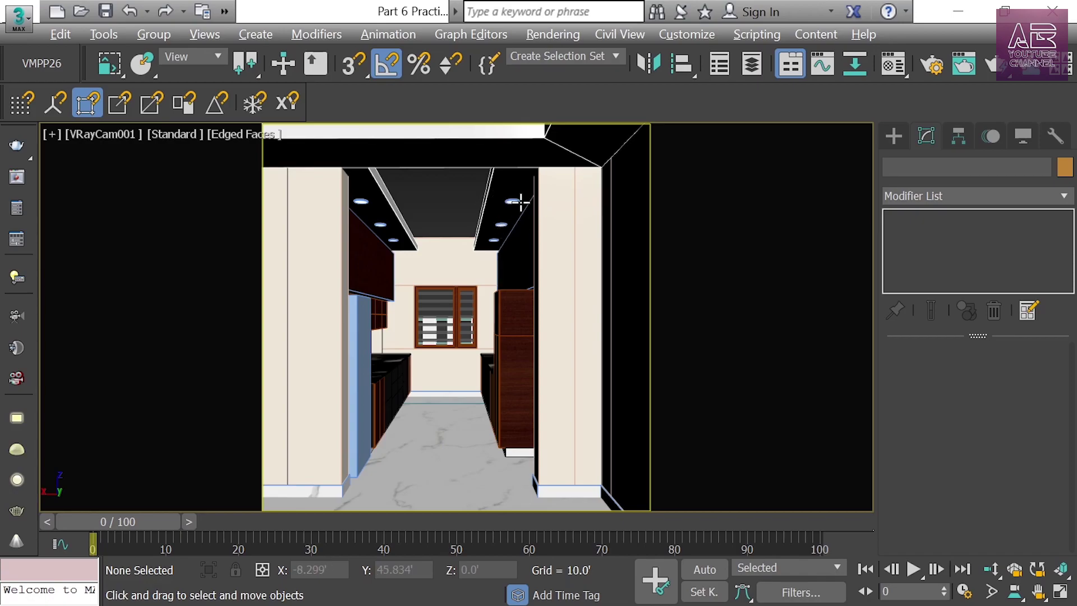
# Shift the three right-hand lights towards the kitchen aisle, up to the front edge of the cabinet row
pyautogui.hotkey('alt', 'w')
pyautogui.click(294, 218)
pyautogui.hotkey('alt', 'w')
pyautogui.scroll(3, 455, 278)
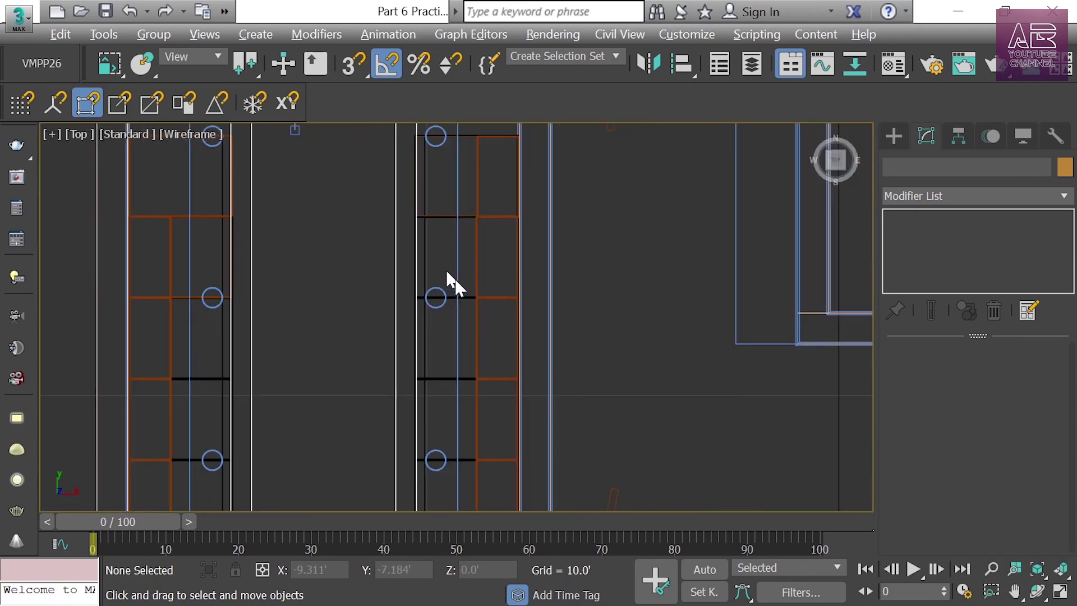
pyautogui.click(439, 137)
pyautogui.keyDown('ctrl'); pyautogui.click(437, 307); pyautogui.keyUp('ctrl')
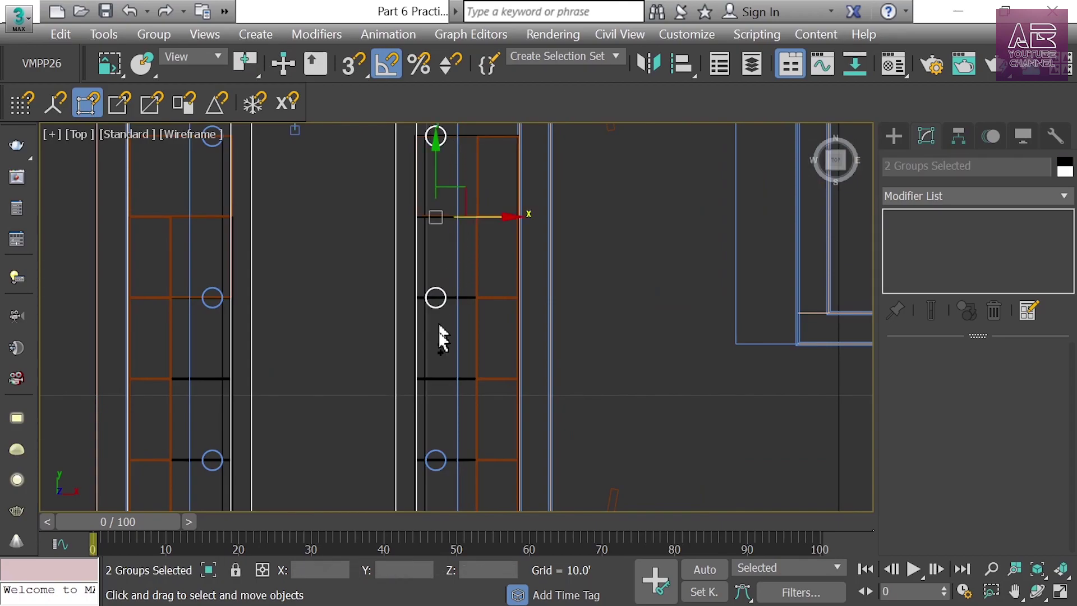
pyautogui.keyDown('ctrl'); pyautogui.click(436, 460); pyautogui.keyUp('ctrl')
pyautogui.scroll(5, 443, 218)
pyautogui.moveTo(522, 221); pyautogui.dragTo(493, 220)
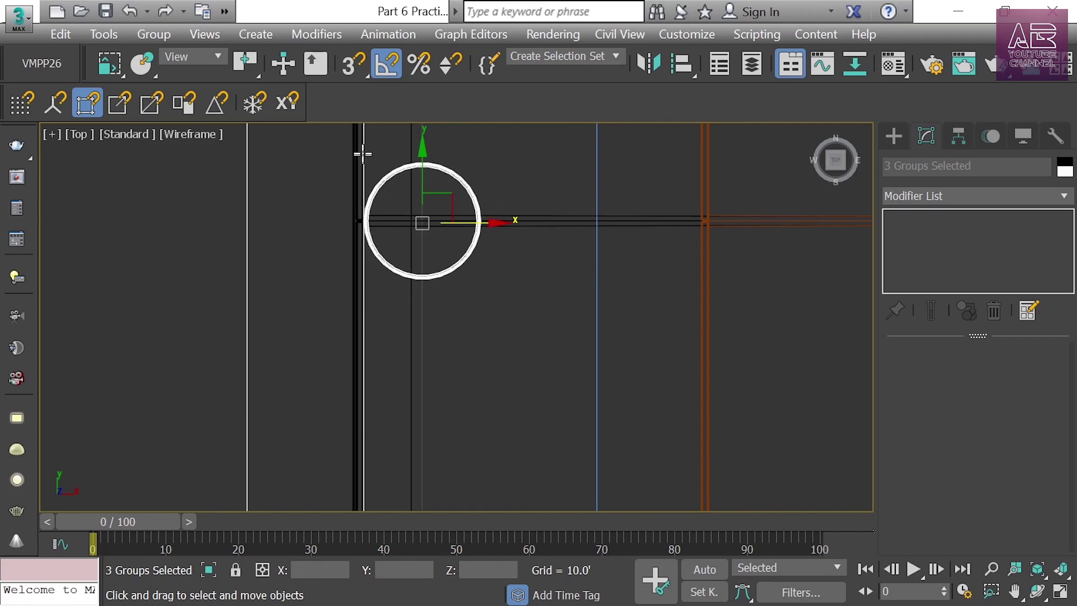
pyautogui.scroll(-5, 517, 279)
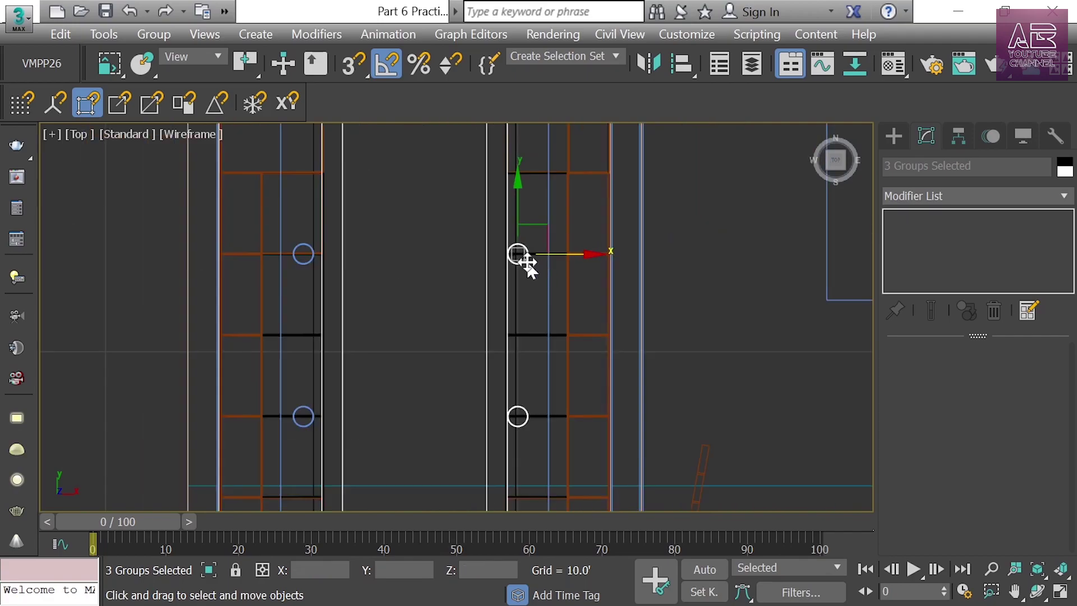
# Shift the three left-hand lights towards the aisle to the cabinet row's front edge and check them through VRayCam001
pyautogui.click(305, 256)
pyautogui.moveTo(306, 256); pyautogui.dragTo(357, 414, button='middle')
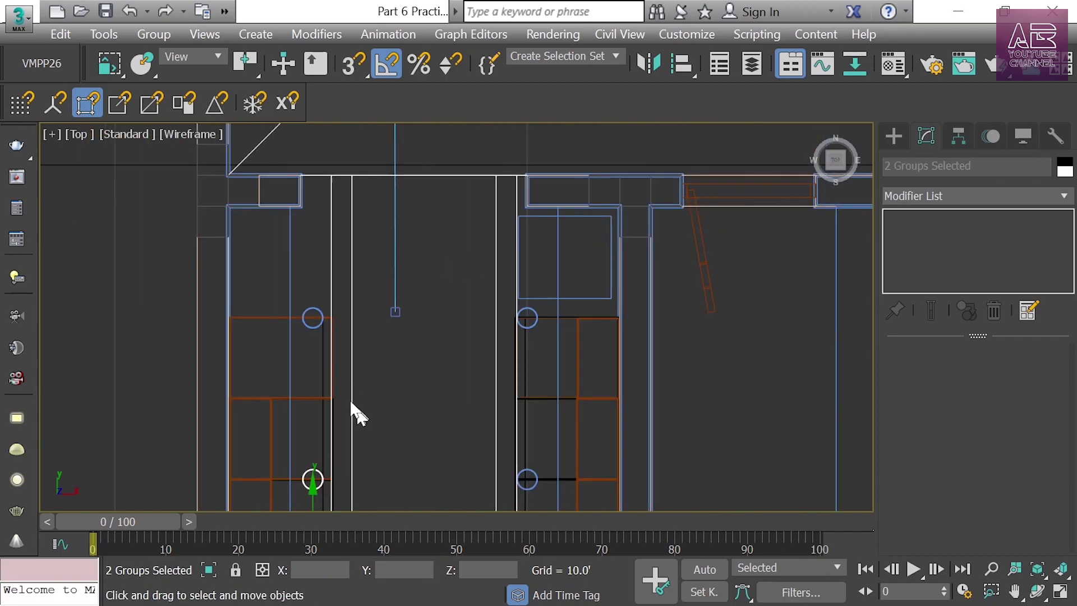
pyautogui.keyDown('ctrl'); pyautogui.click(317, 329); pyautogui.keyUp('ctrl')
pyautogui.moveTo(315, 365); pyautogui.dragTo(303, 270, button='middle')
pyautogui.scroll(5, 305, 275)
pyautogui.moveTo(370, 367); pyautogui.dragTo(376, 371)
pyautogui.scroll(-3, 342, 288)
pyautogui.click(448, 403)
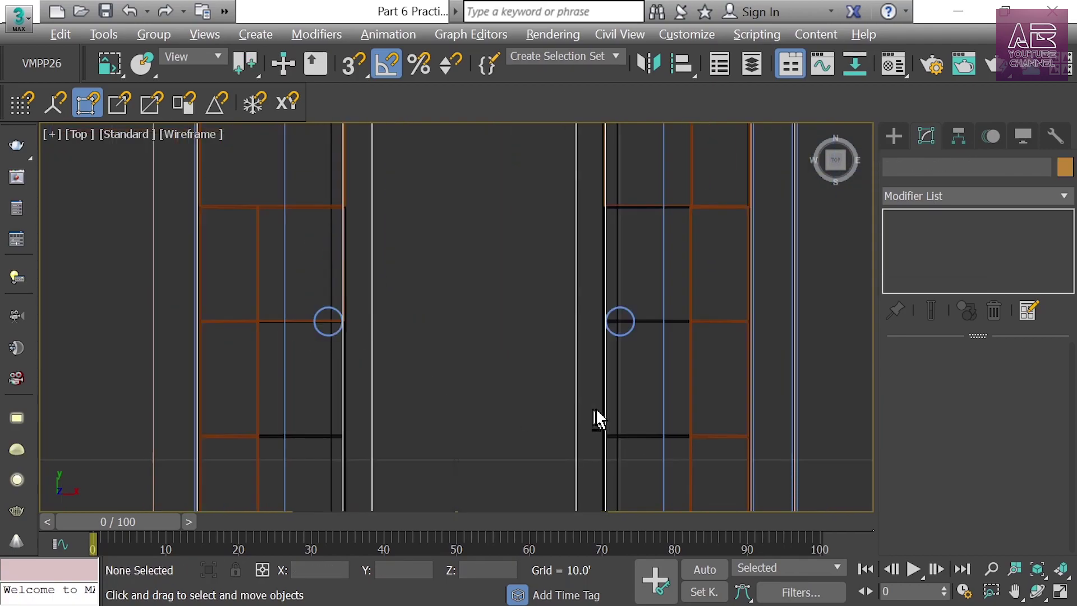
pyautogui.press('c')
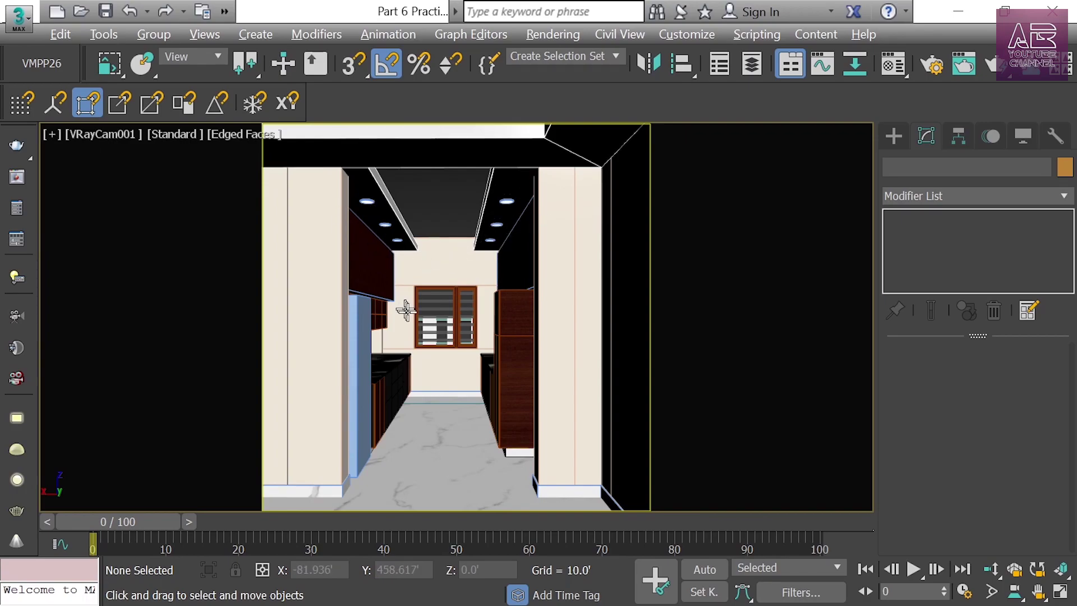
# Draw a vertex-snapped box in the Top view from the kitchen's outer corner, about 36' wide and 29.25' long
pyautogui.hotkey('alt', 'w')
pyautogui.click(307, 204)
pyautogui.hotkey('alt', 'w')
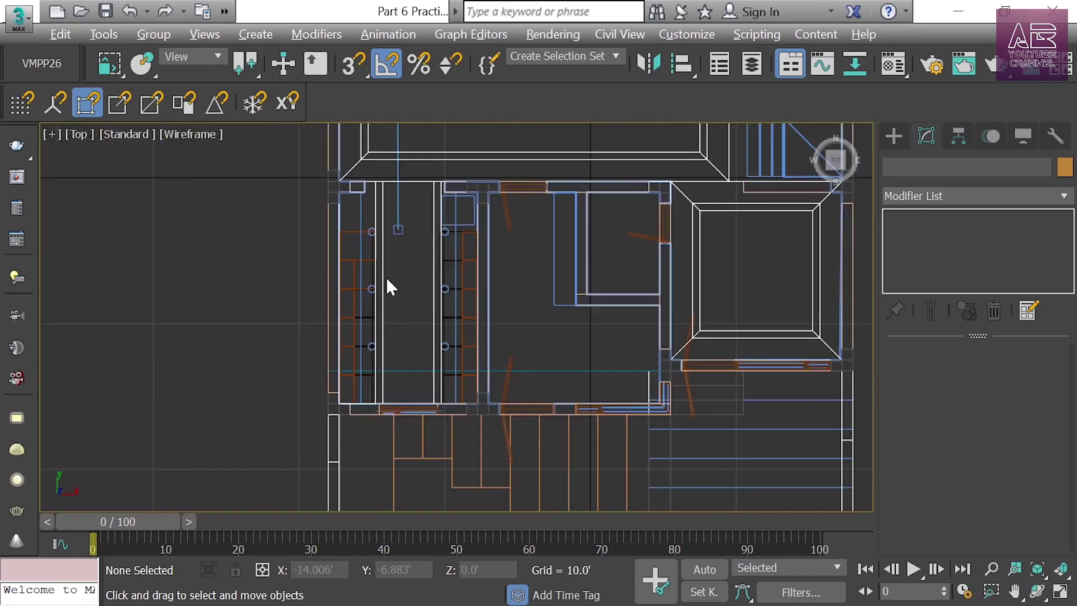
pyautogui.scroll(5, 422, 288)
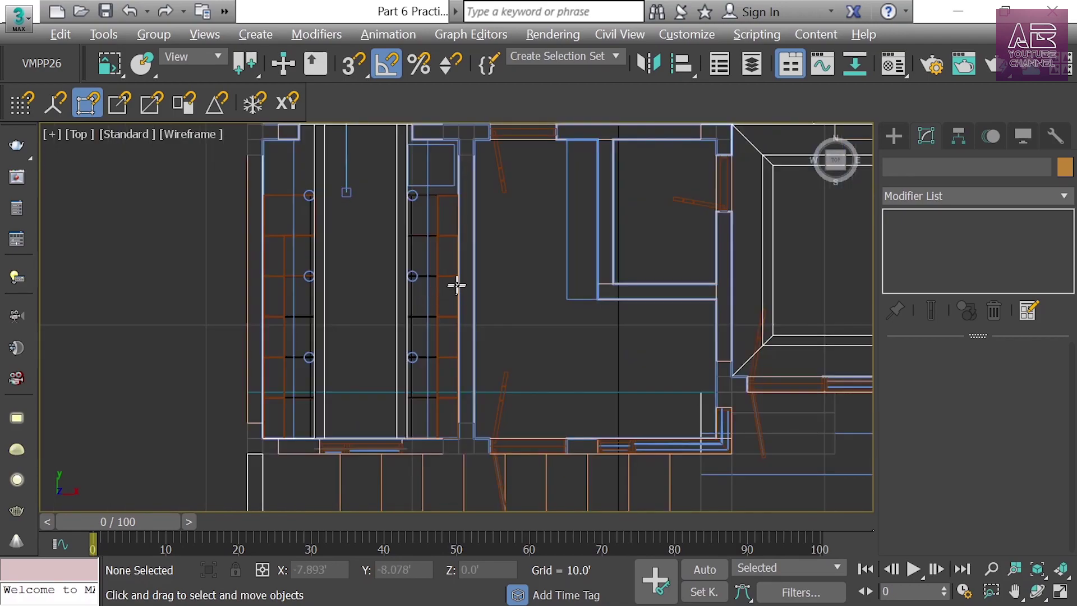
pyautogui.moveTo(455, 283); pyautogui.dragTo(389, 324, button='middle')
pyautogui.click(893, 135)
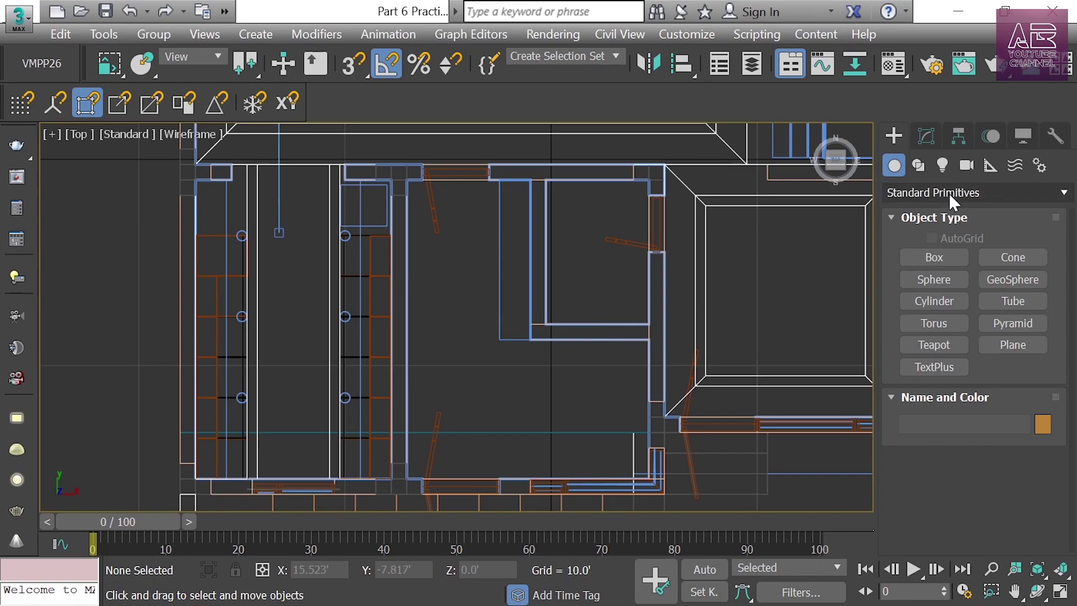
pyautogui.click(933, 257)
pyautogui.moveTo(558, 316); pyautogui.dragTo(495, 300, button='middle')
pyautogui.press('s')
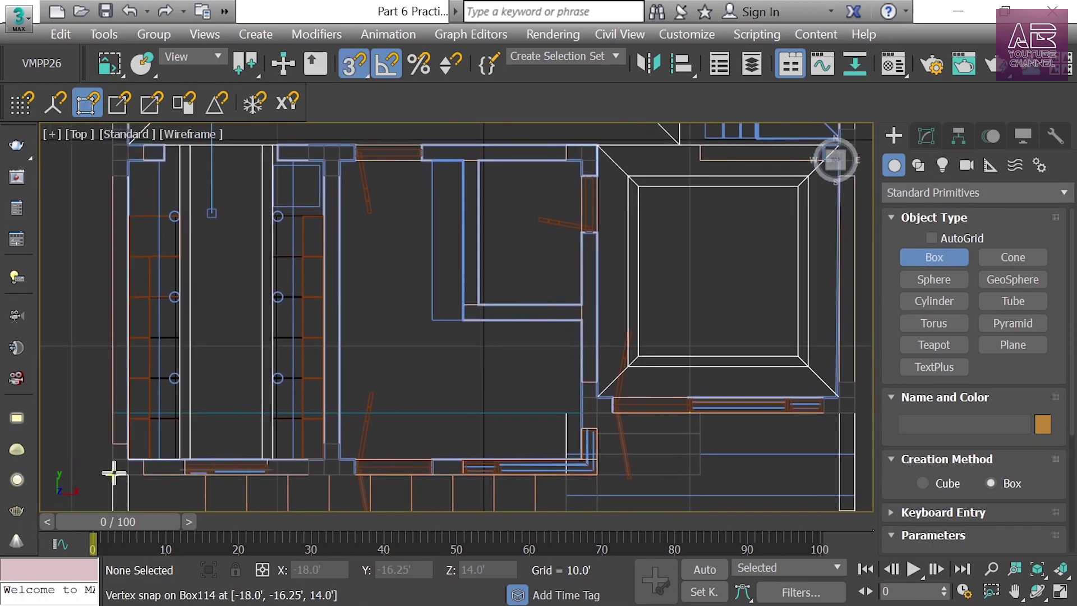
pyautogui.moveTo(109, 477)
pyautogui.mouseDown()
pyautogui.moveTo(217, 389)
pyautogui.moveTo(596, 168)
pyautogui.moveTo(611, 215)
pyautogui.moveTo(618, 149)
pyautogui.moveTo(631, 143)
pyautogui.moveTo(630, 185)
pyautogui.moveTo(689, 136)
pyautogui.mouseUp()
pyautogui.scroll(-2, 597, 168)
pyautogui.scroll(-2, 613, 222)
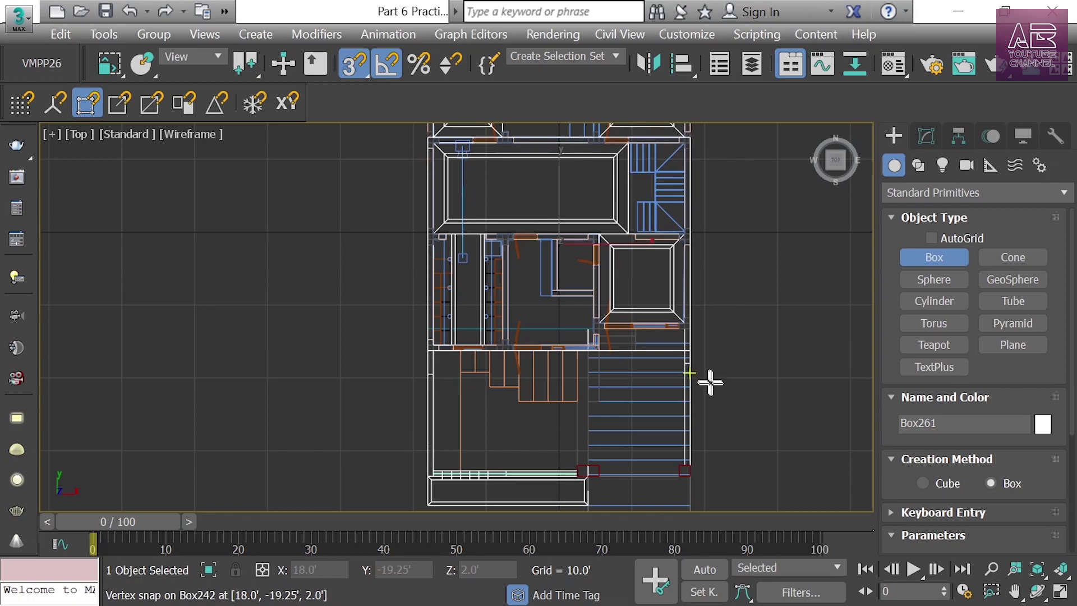
# Set the new roof box's height to 1' and view it on the house in Perspective
pyautogui.click(927, 137)
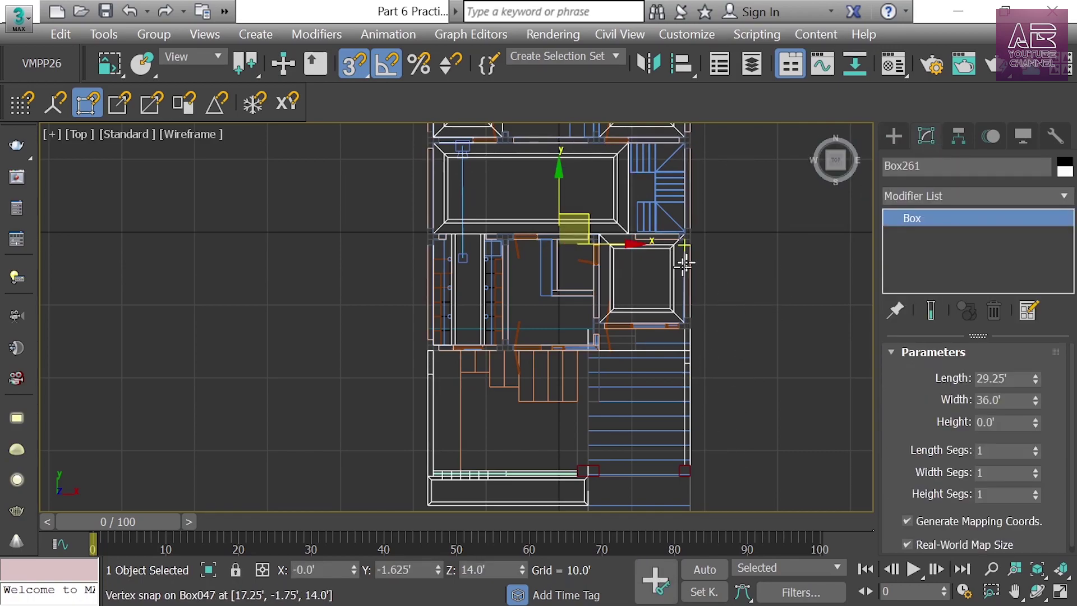
pyautogui.moveTo(685, 259); pyautogui.dragTo(585, 337, button='middle')
pyautogui.click(1004, 422)
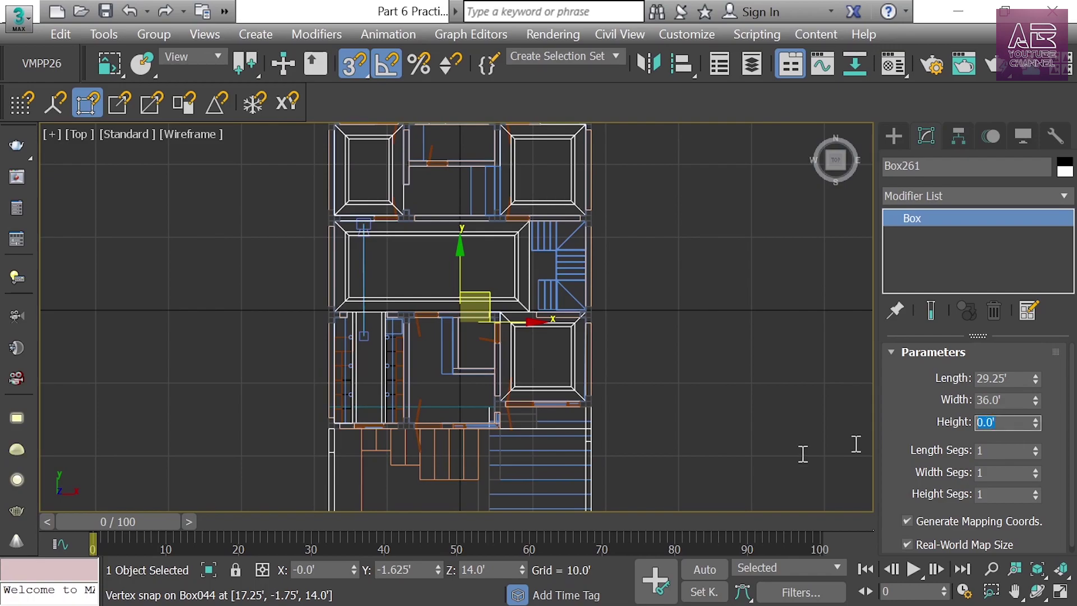
pyautogui.write('1\\')
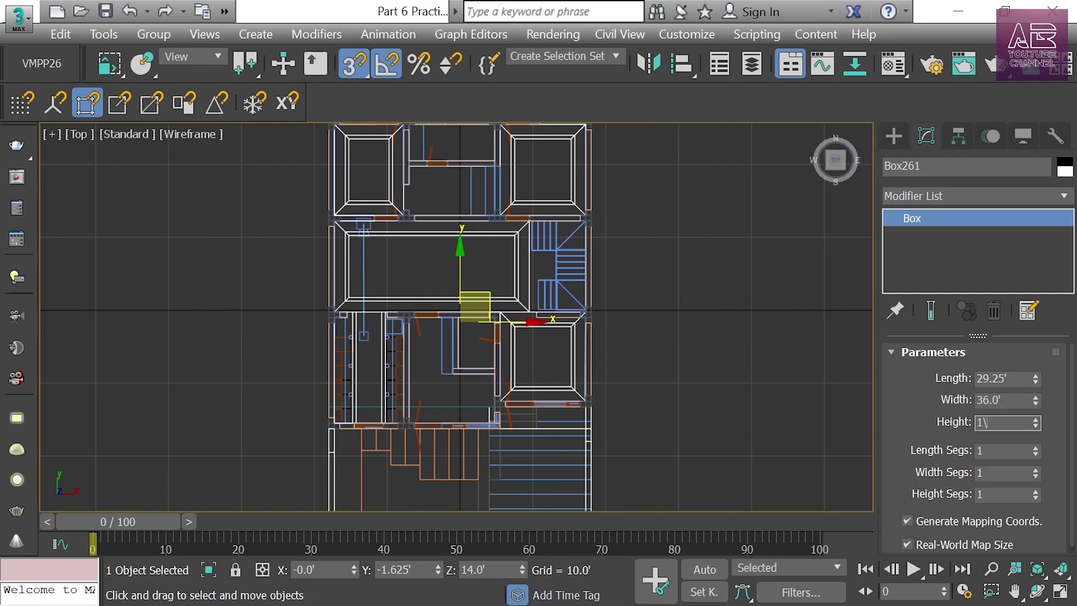
pyautogui.press('Return')
pyautogui.press('p')
pyautogui.scroll(-5, 523, 295)
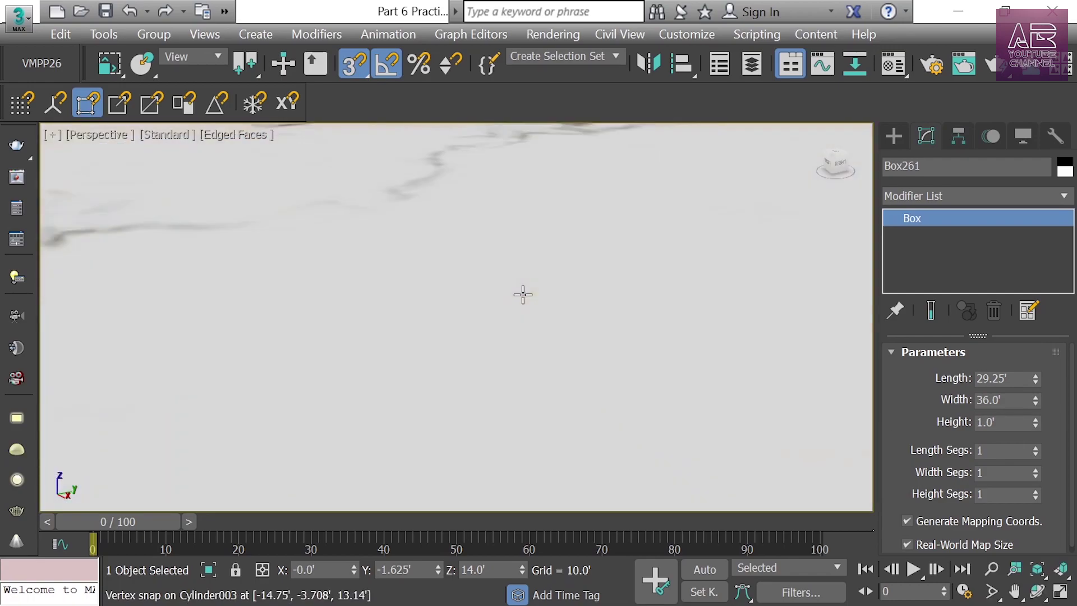
pyautogui.scroll(-10, 522, 294)
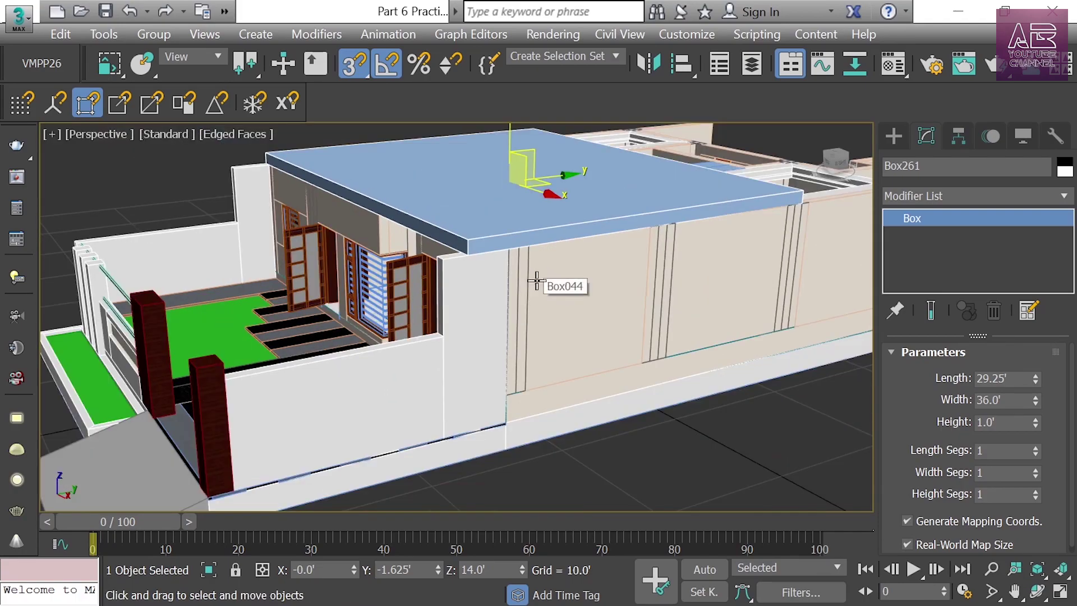
pyautogui.keyDown('alt'); pyautogui.moveTo(556, 256); pyautogui.dragTo(200, 257, button='middle'); pyautogui.keyUp('alt')
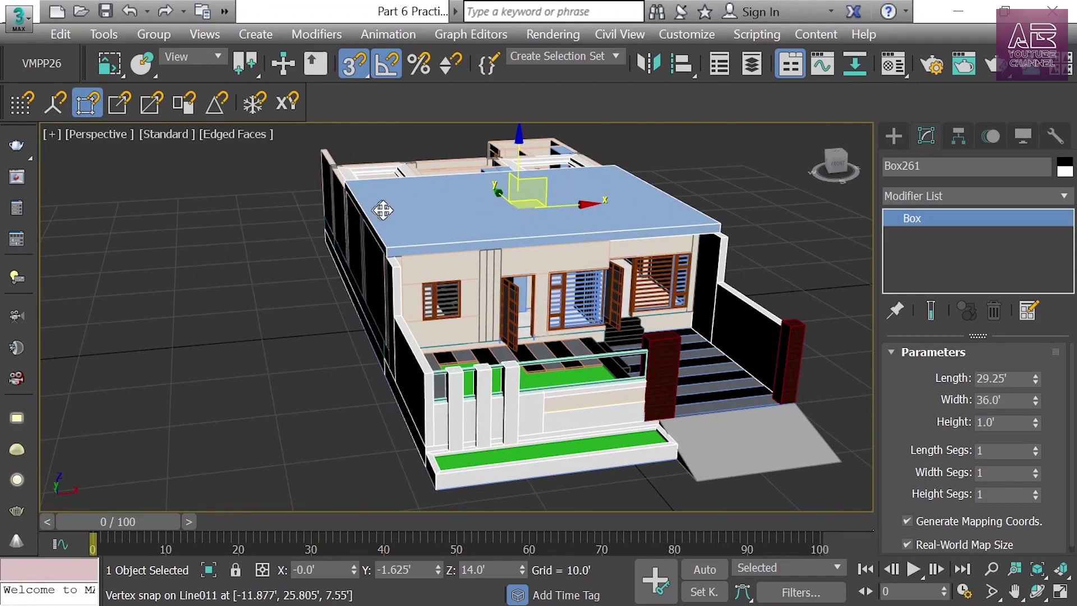
# Assign the White Wall material to the roof box and render the VRayCam001 view
pyautogui.scroll(6, 418, 247)
pyautogui.keyDown('alt'); pyautogui.moveTo(418, 246); pyautogui.dragTo(470, 218, button='middle'); pyautogui.keyUp('alt')
pyautogui.press('m')
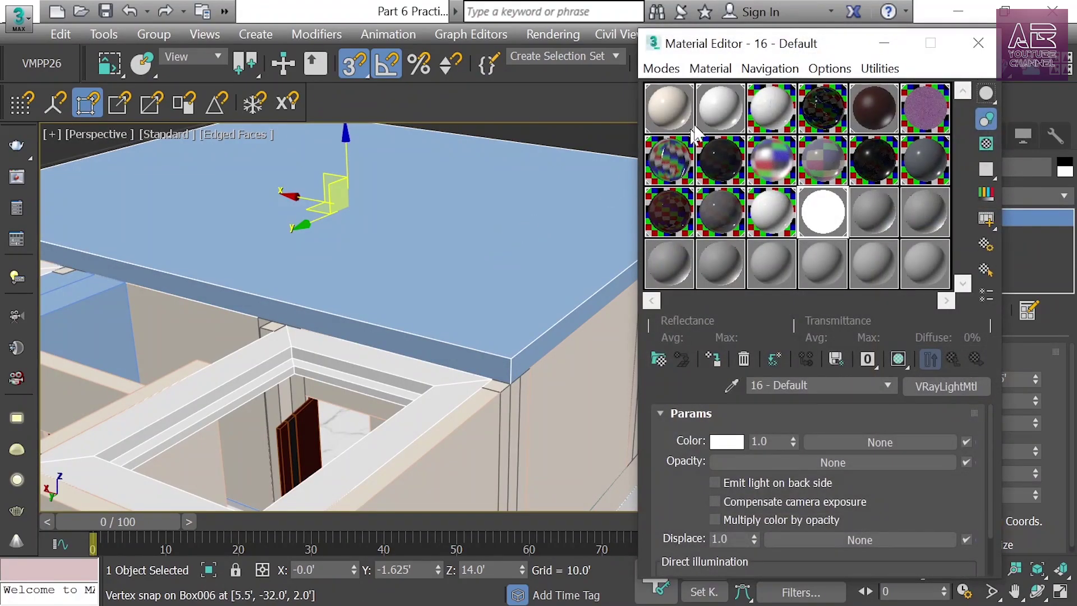
pyautogui.click(724, 109)
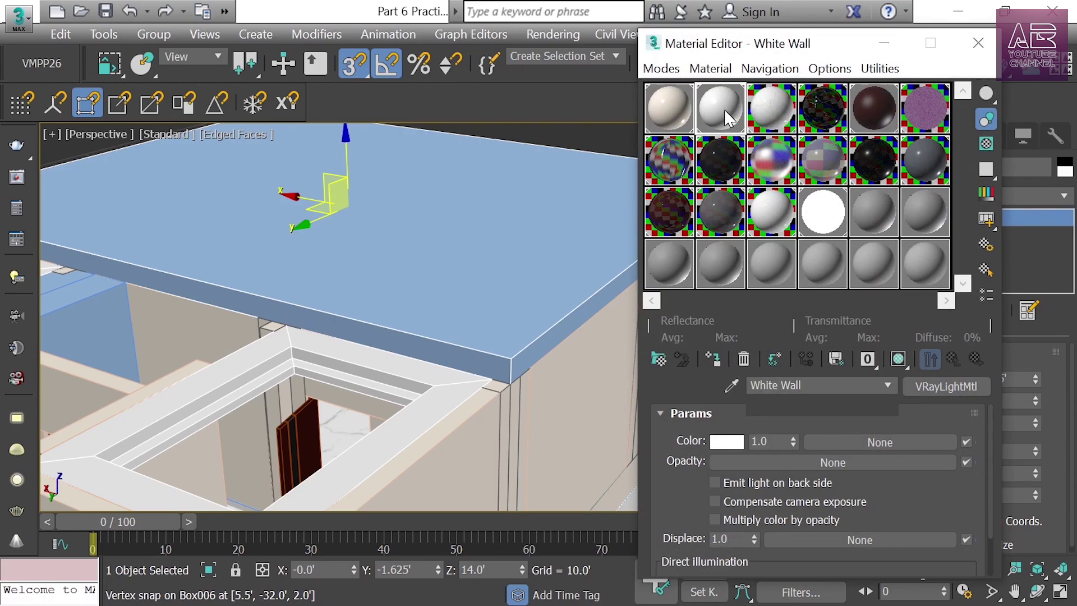
pyautogui.click(715, 353)
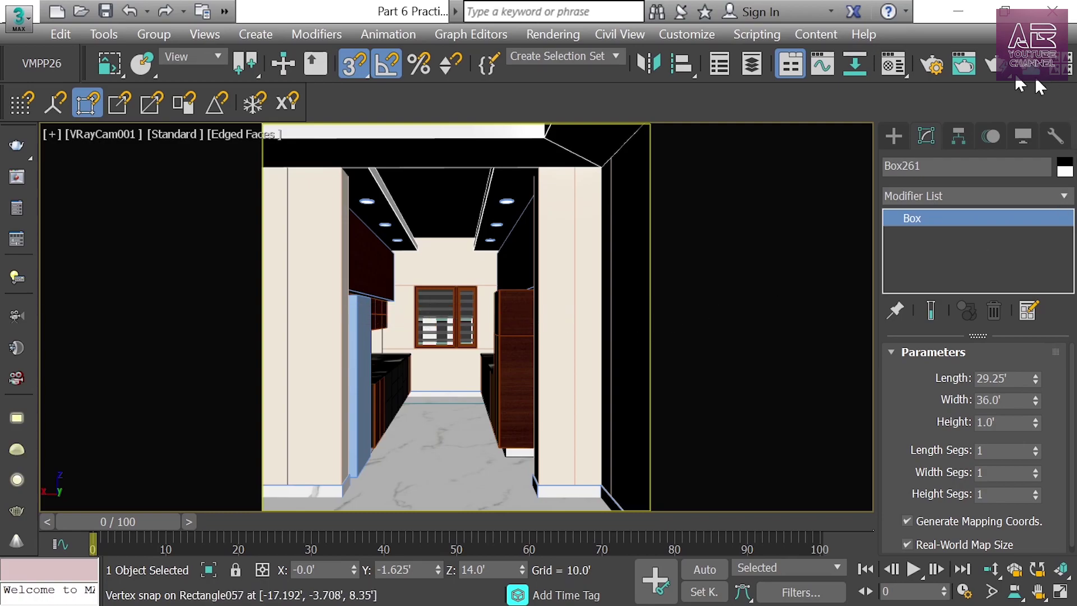
pyautogui.click(995, 67)
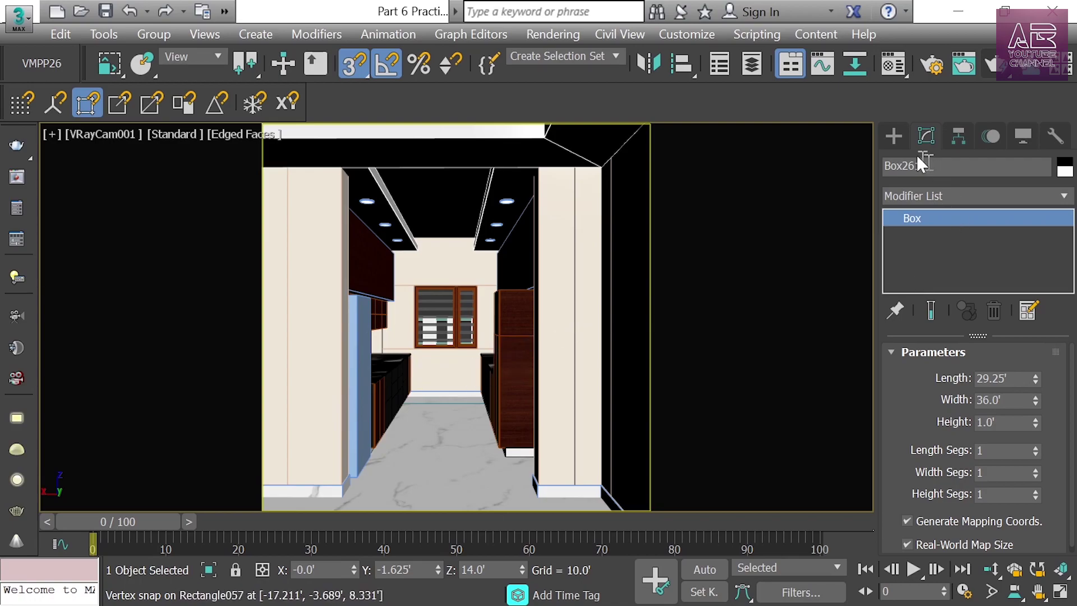
# Create a targeted VRayIES light in the Left view with snapping off, aimed straight down from just below the kitchen ceiling light nearest the window
pyautogui.click(894, 137)
pyautogui.click(943, 165)
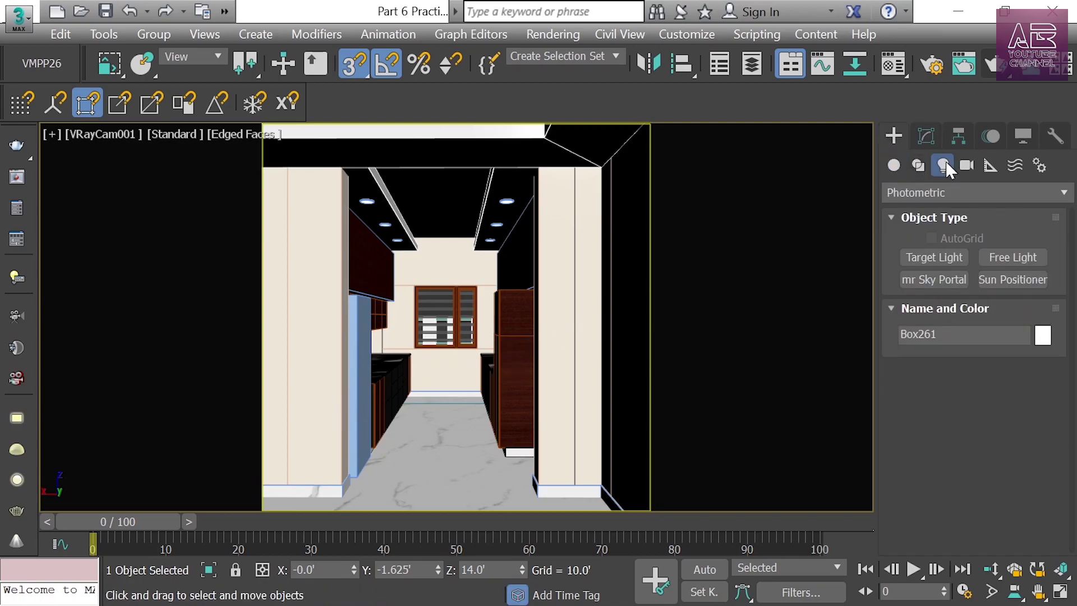
pyautogui.click(941, 193)
pyautogui.click(912, 248)
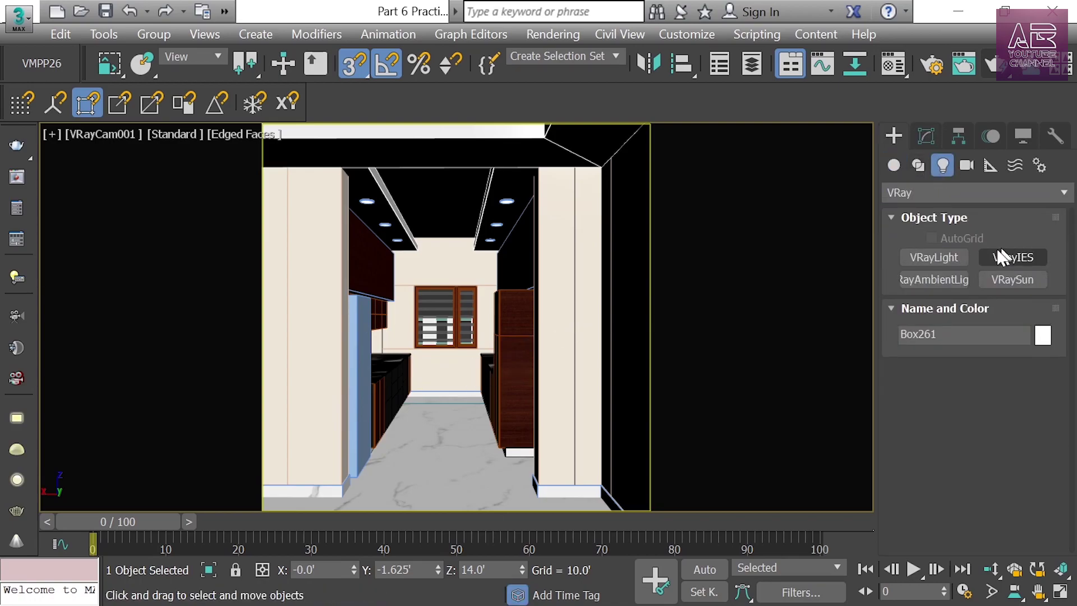
pyautogui.click(1026, 258)
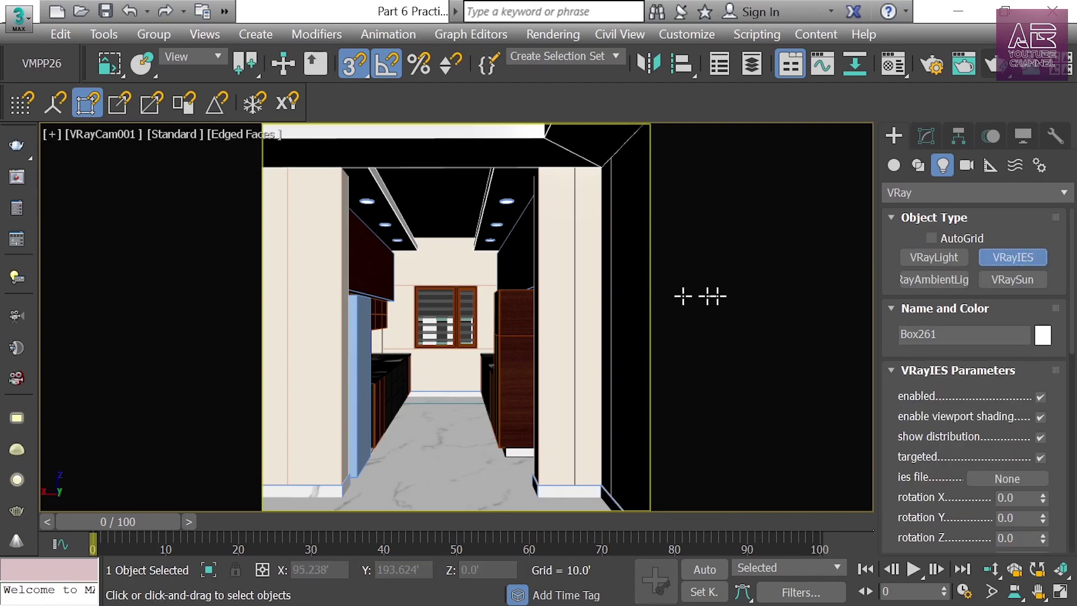
pyautogui.press('l')
pyautogui.scroll(-4, 546, 255)
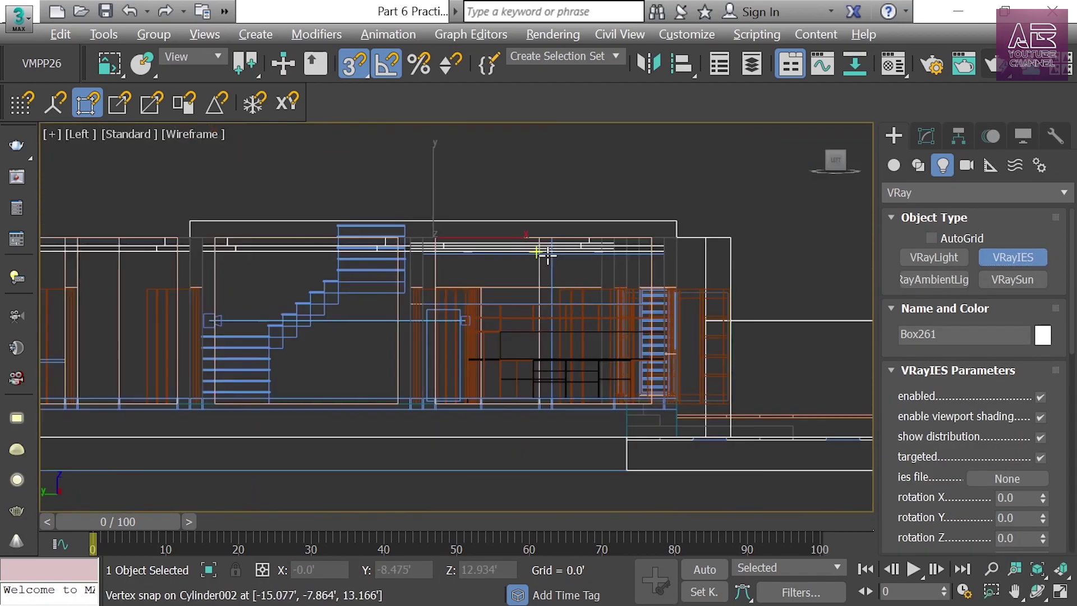
pyautogui.moveTo(547, 299); pyautogui.dragTo(487, 285, button='middle')
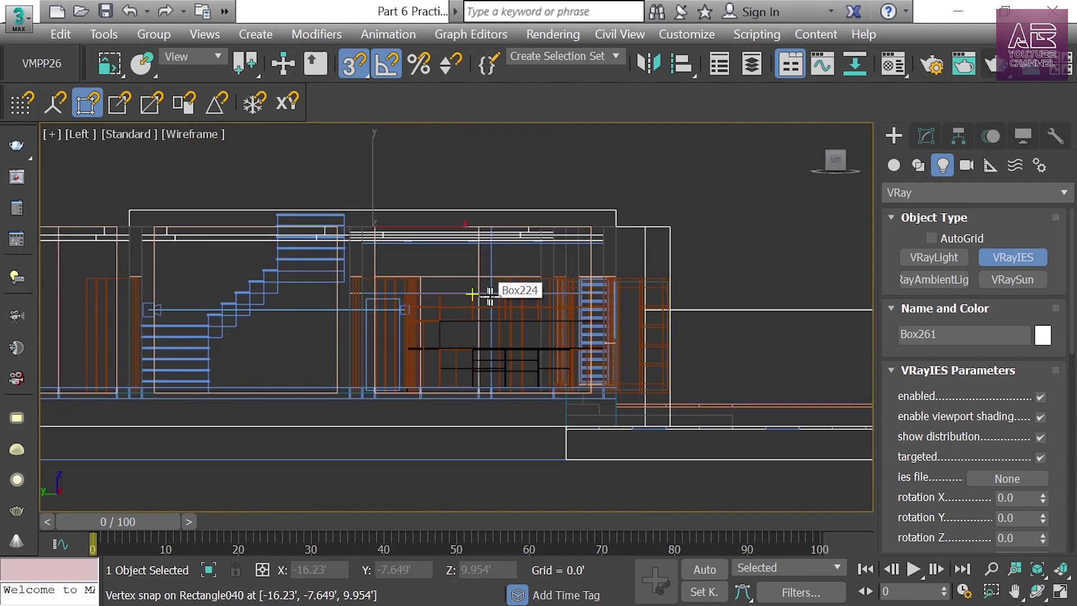
pyautogui.scroll(2, 512, 314)
pyautogui.scroll(2, 552, 301)
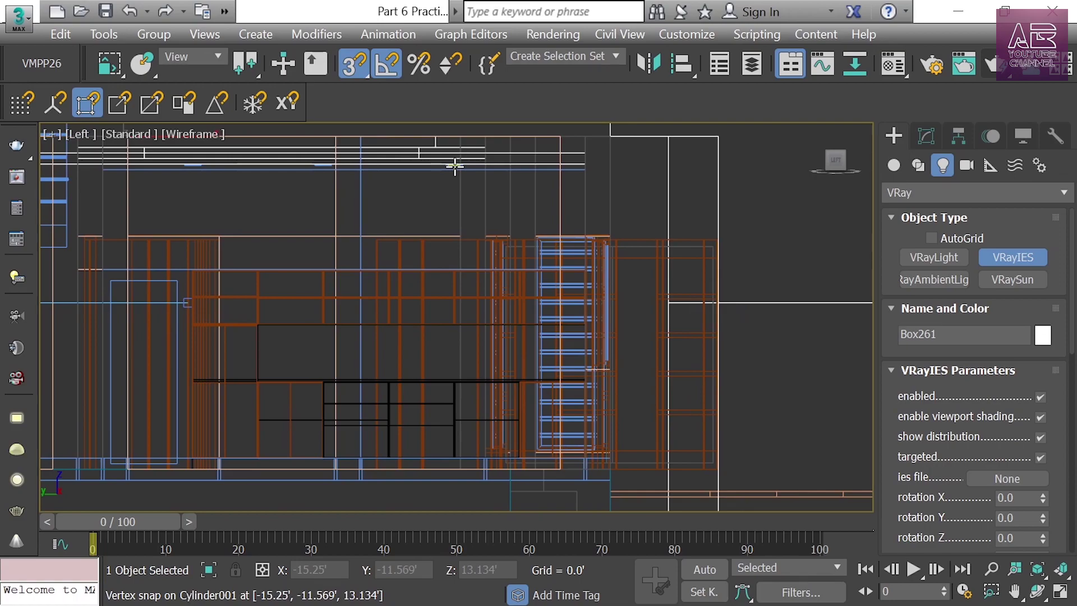
pyautogui.press('s')
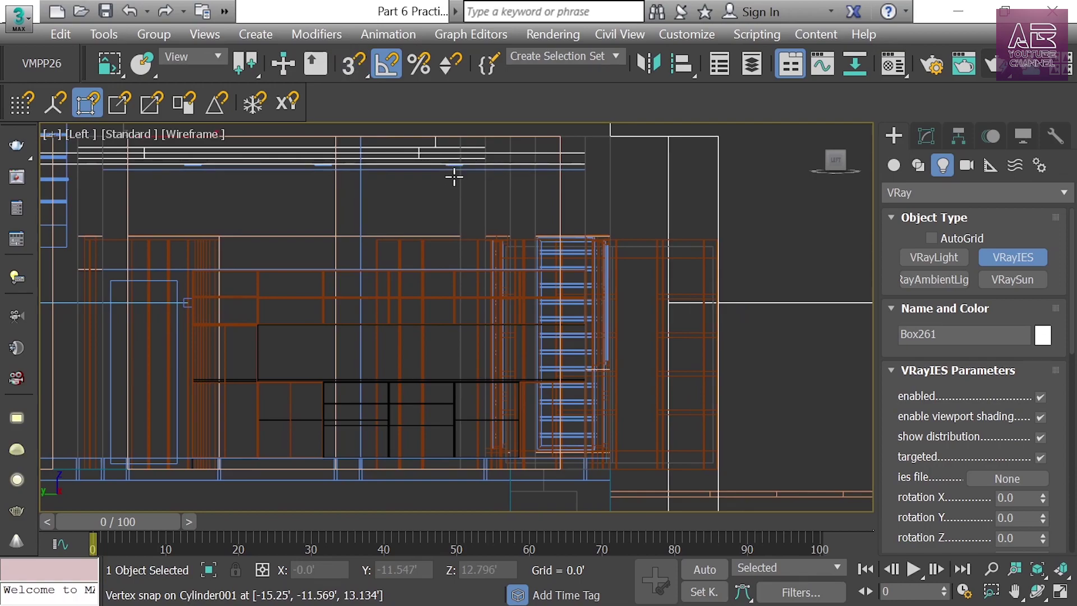
pyautogui.moveTo(455, 174); pyautogui.dragTo(455, 382)
# Move the VRayIES light and its target in the Top view to the centre of the left cabinet row's round light nearest the window
pyautogui.press('t')
pyautogui.scroll(8, 473, 288)
pyautogui.moveTo(575, 355); pyautogui.dragTo(589, 358, button='middle')
pyautogui.press('w')
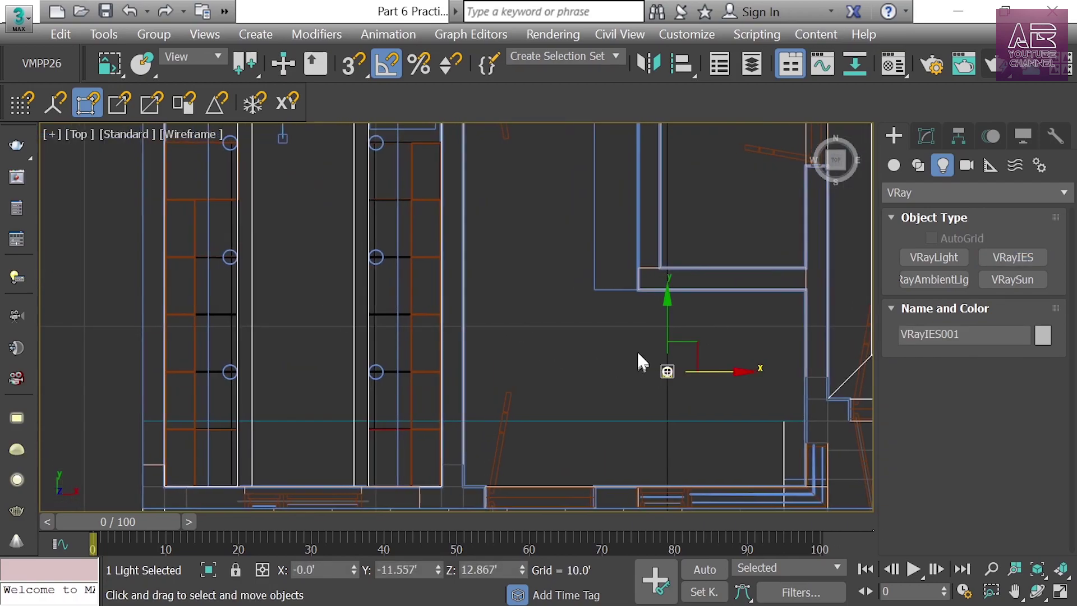
pyautogui.moveTo(716, 386); pyautogui.dragTo(706, 409)
pyautogui.moveTo(729, 372); pyautogui.dragTo(418, 397)
pyautogui.scroll(5, 319, 398)
pyautogui.moveTo(404, 315); pyautogui.dragTo(368, 315)
pyautogui.scroll(4, 368, 315)
pyautogui.moveTo(334, 241); pyautogui.dragTo(339, 225)
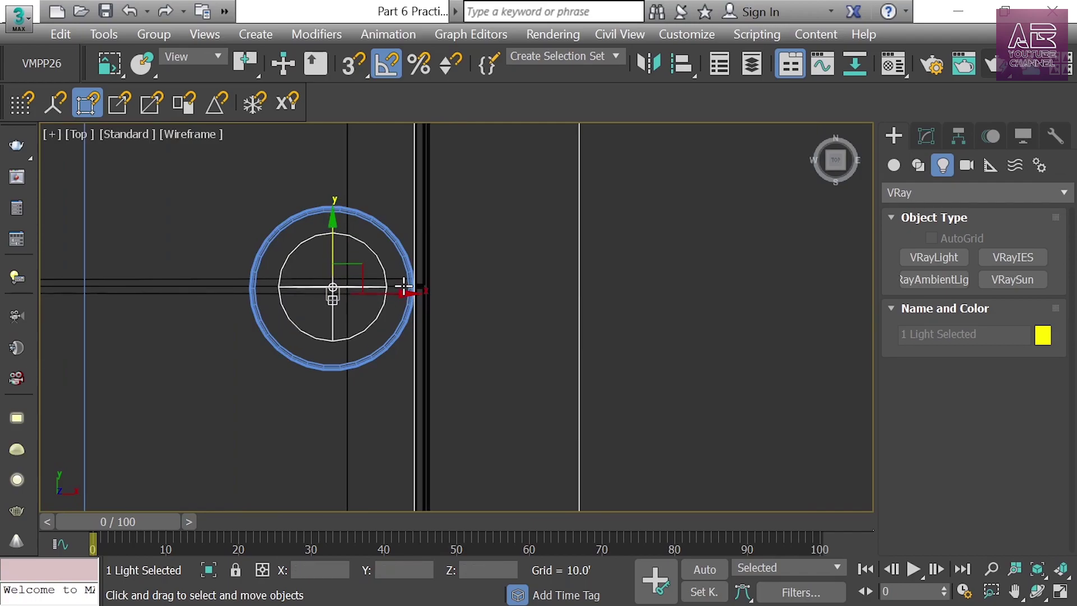
pyautogui.scroll(-4, 395, 289)
pyautogui.click(584, 276)
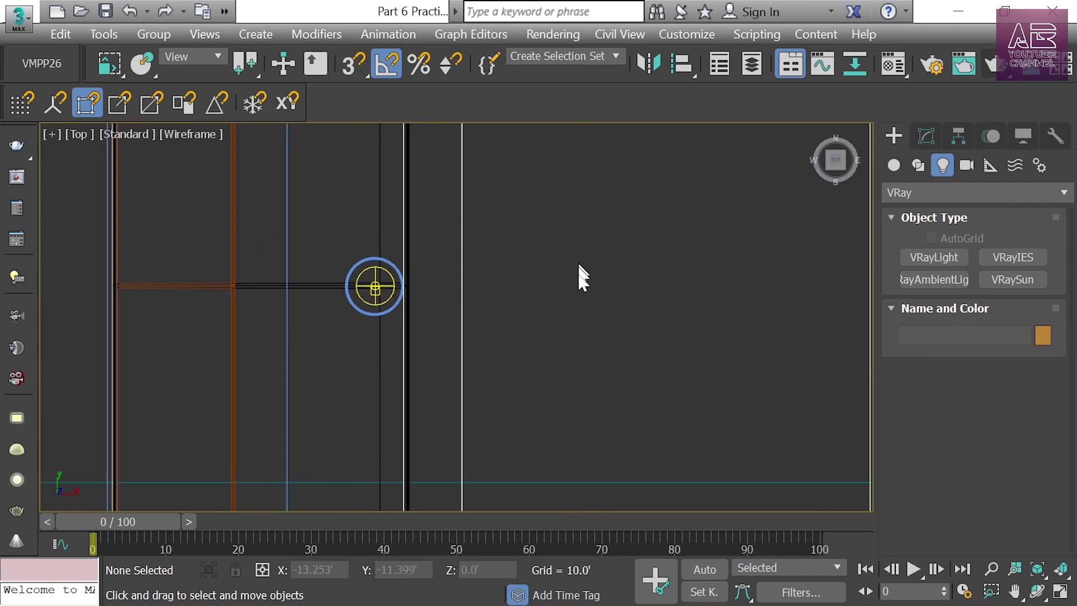
# Load 16.ies from the ies-lights folder as the VRayIES light's profile and review its parameters through the intensity settings
pyautogui.click(380, 298)
pyautogui.click(936, 138)
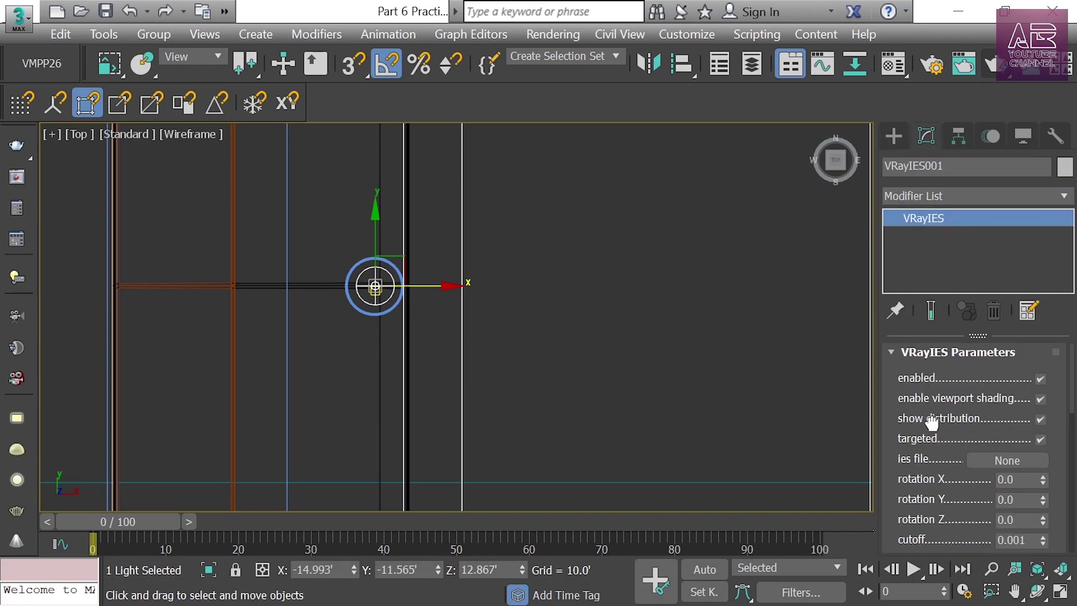
pyautogui.scroll(-3, 925, 422)
pyautogui.click(997, 404)
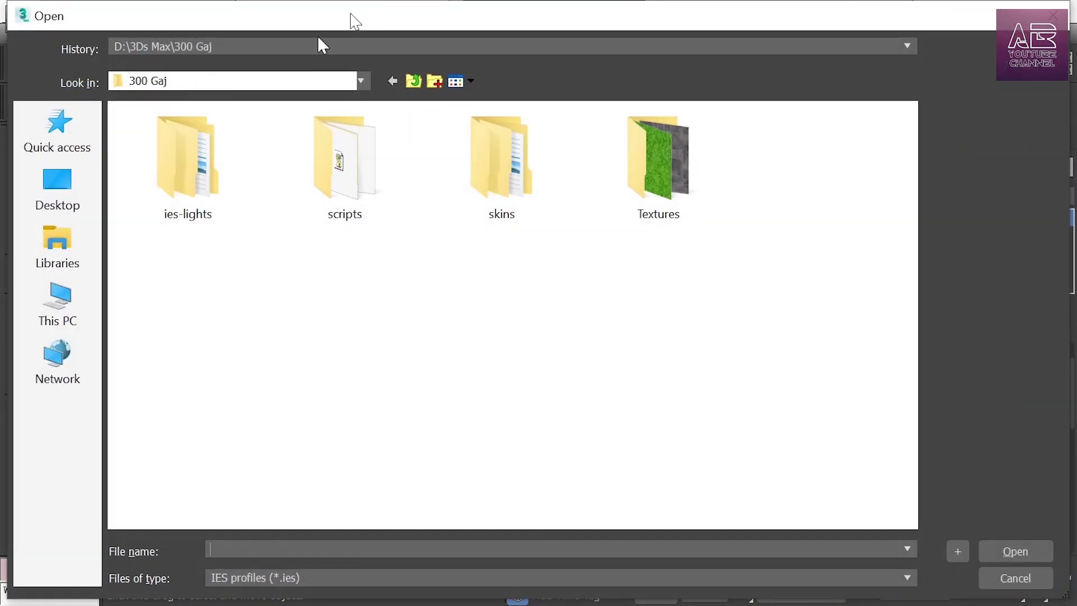
pyautogui.doubleClick(203, 169)
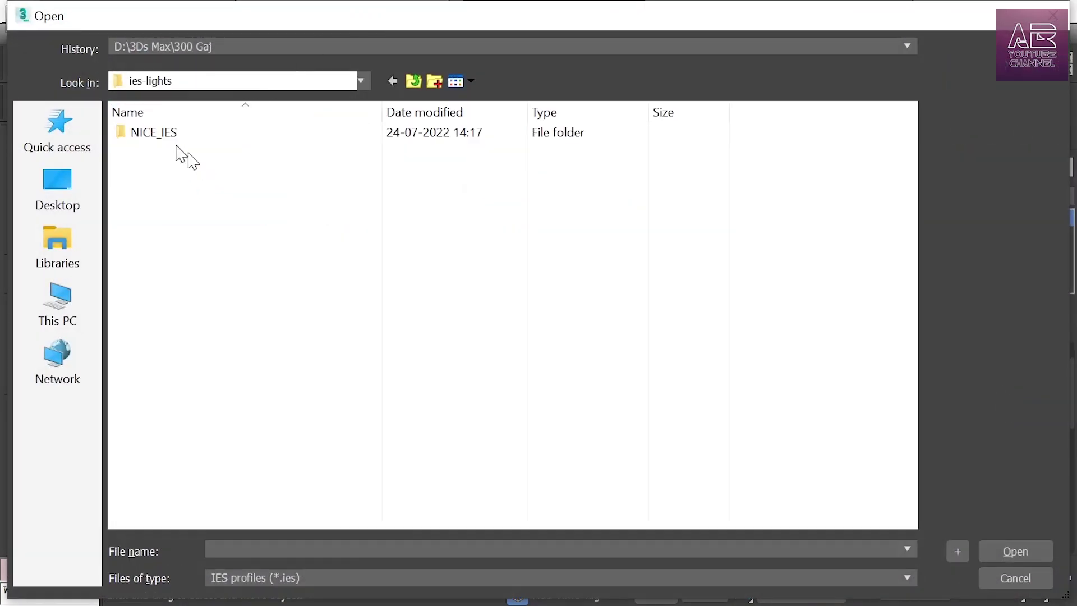
pyautogui.doubleClick(163, 133)
pyautogui.click(156, 138)
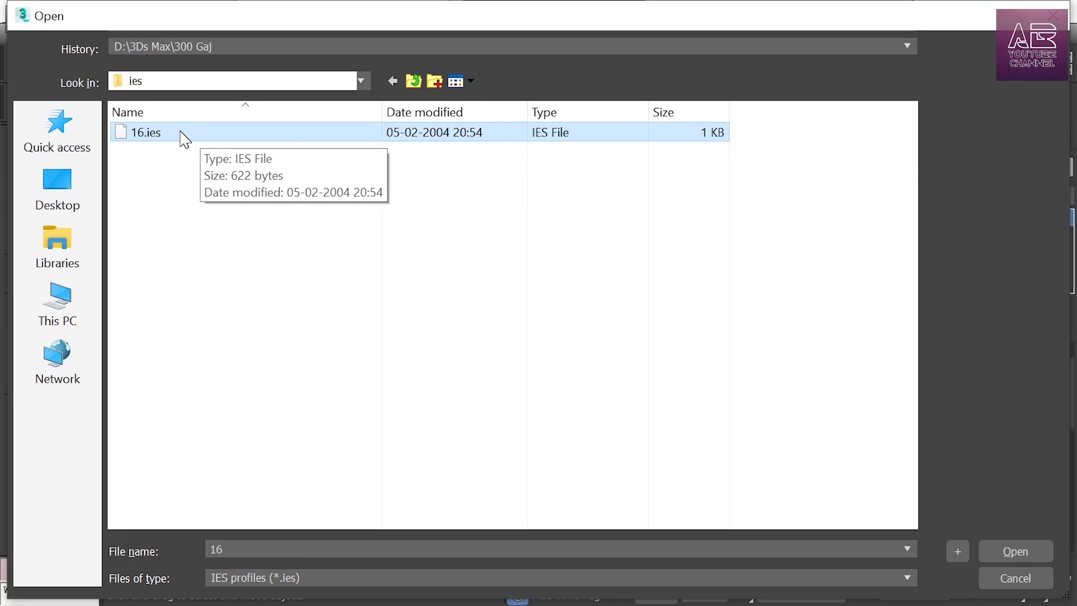
pyautogui.click(1016, 551)
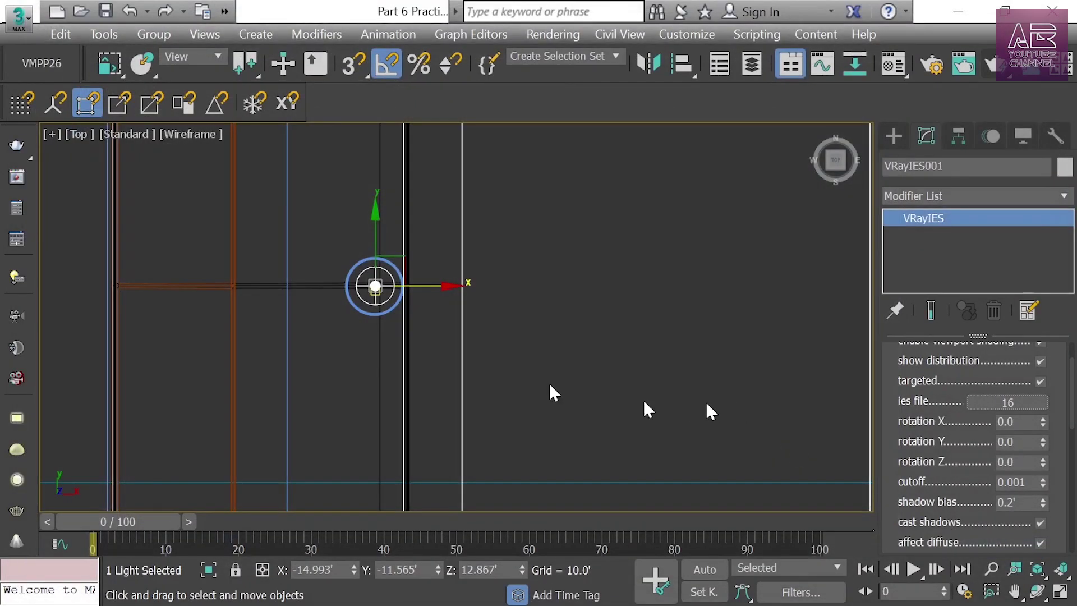
pyautogui.moveTo(958, 370); pyautogui.dragTo(962, 320)
pyautogui.moveTo(940, 440); pyautogui.dragTo(941, 333)
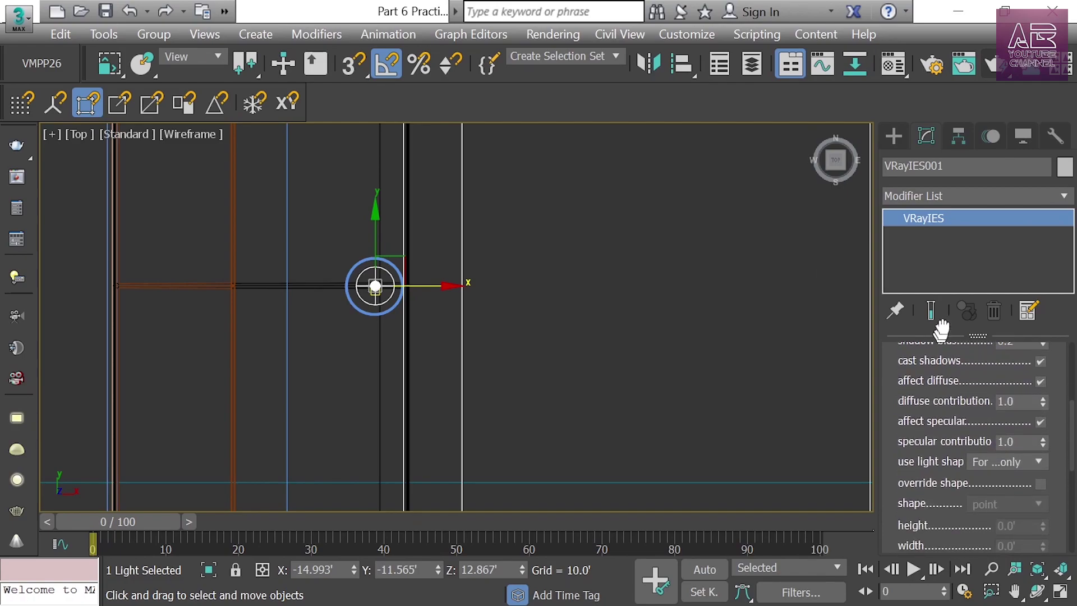
pyautogui.moveTo(924, 502); pyautogui.dragTo(925, 383)
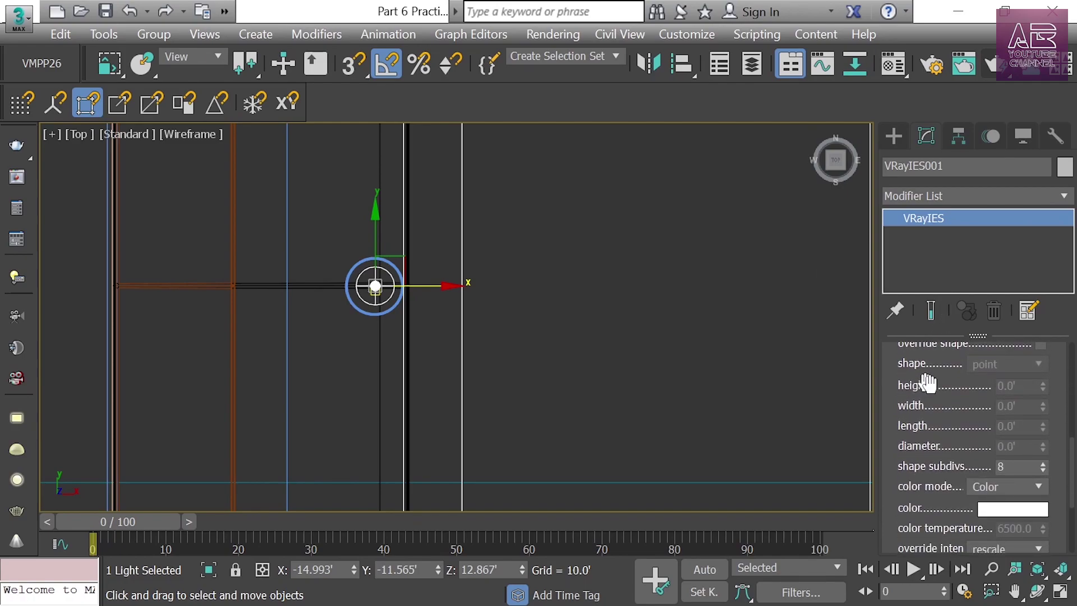
pyautogui.scroll(-3, 949, 432)
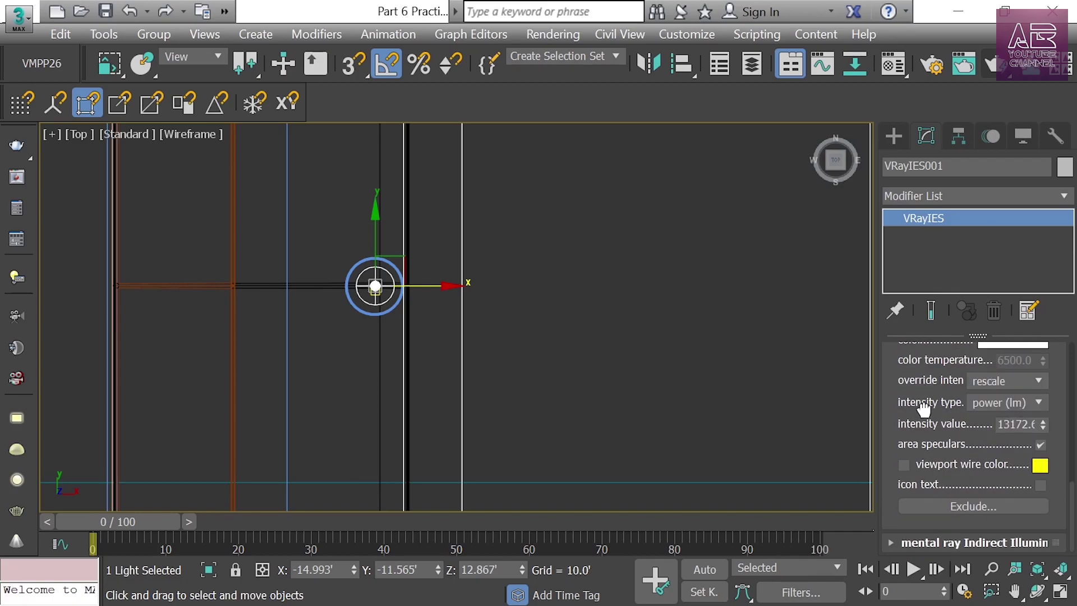
# Restrict the selection filter to Lights and select the VRayIES light together with its target in the Top view
pyautogui.moveTo(534, 129); pyautogui.dragTo(559, 158, button='middle')
pyautogui.click(559, 158)
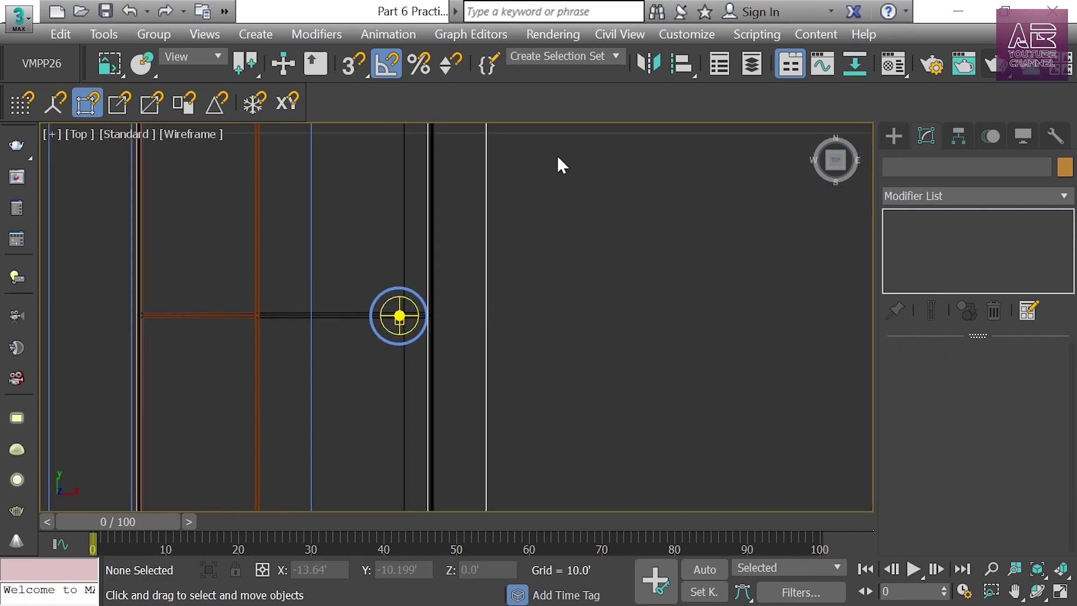
pyautogui.moveTo(548, 67); pyautogui.dragTo(1071, 67)
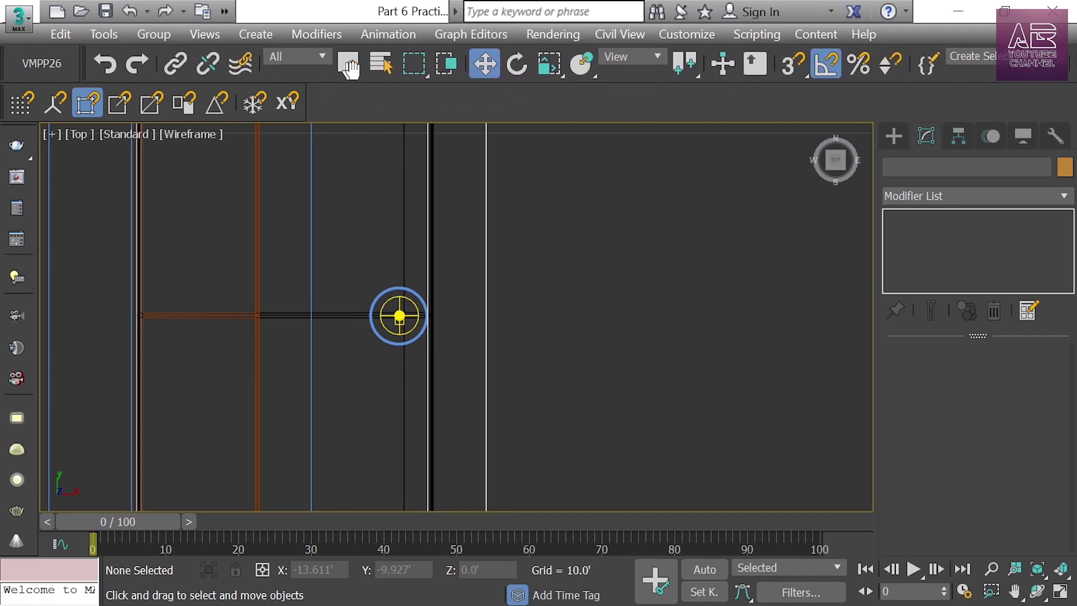
pyautogui.click(318, 58)
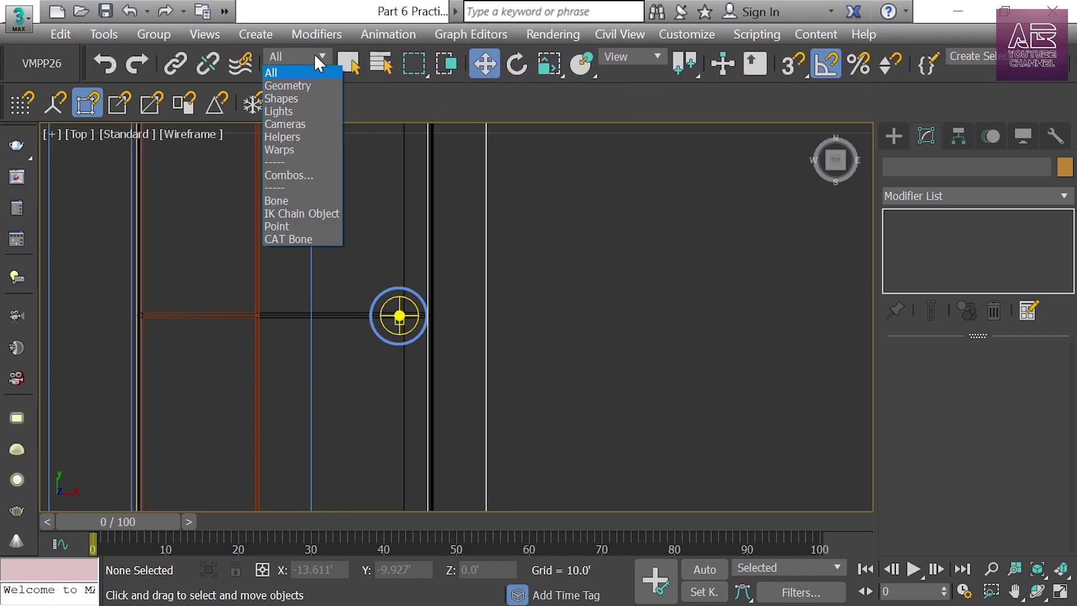
pyautogui.click(294, 112)
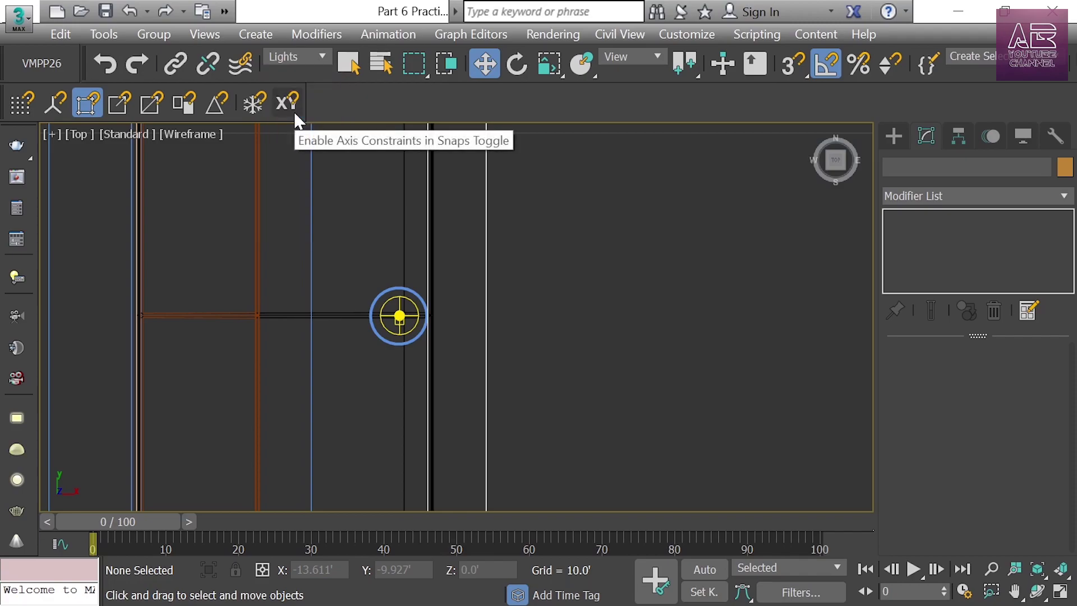
pyautogui.moveTo(487, 275); pyautogui.dragTo(325, 375)
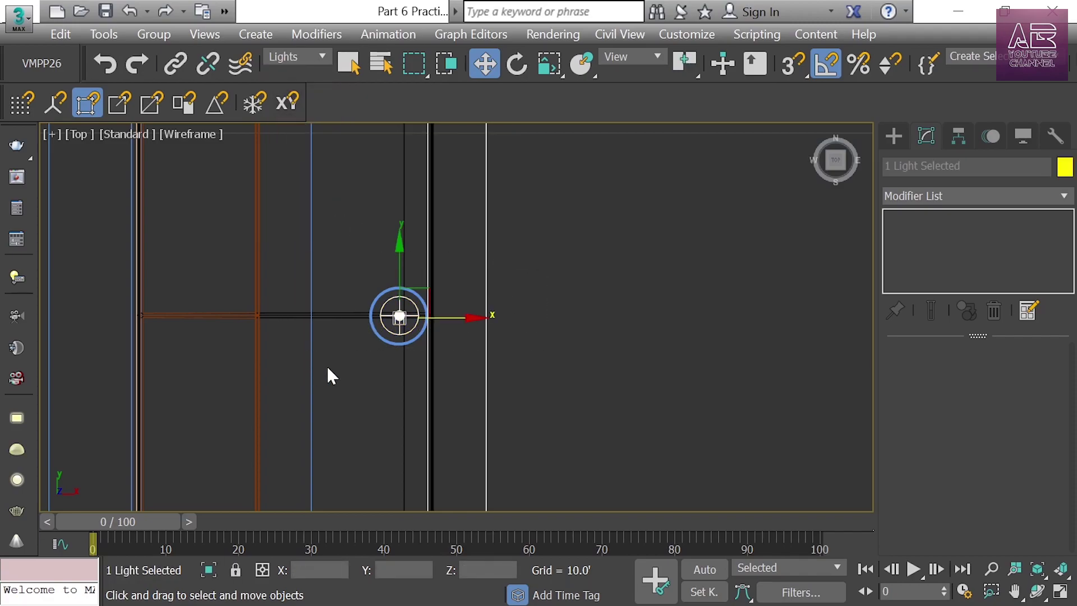
pyautogui.scroll(-2, 425, 368)
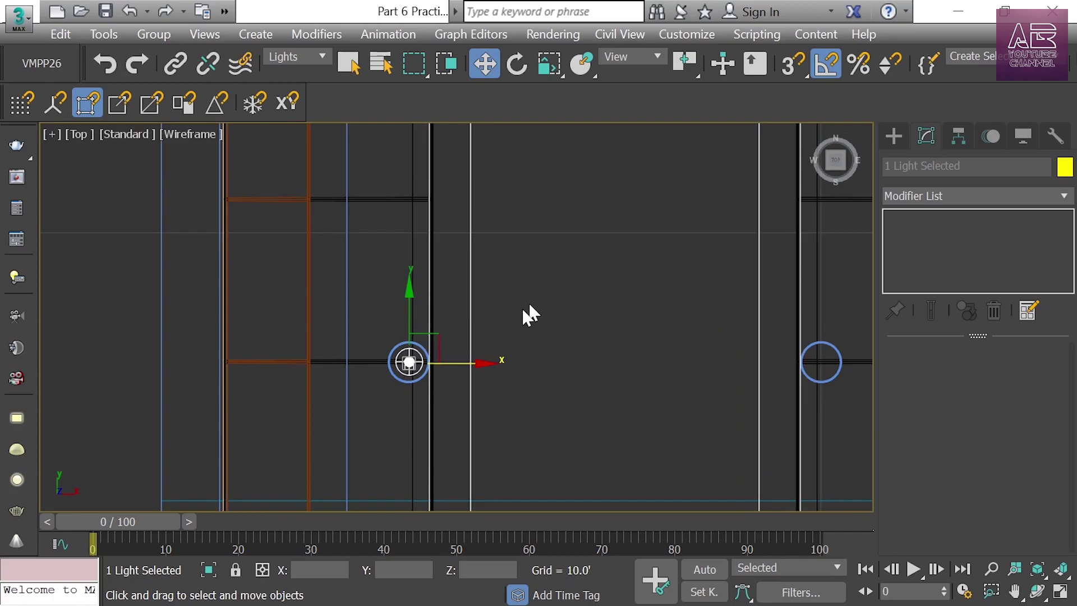
pyautogui.moveTo(439, 270); pyautogui.dragTo(469, 460, button='middle')
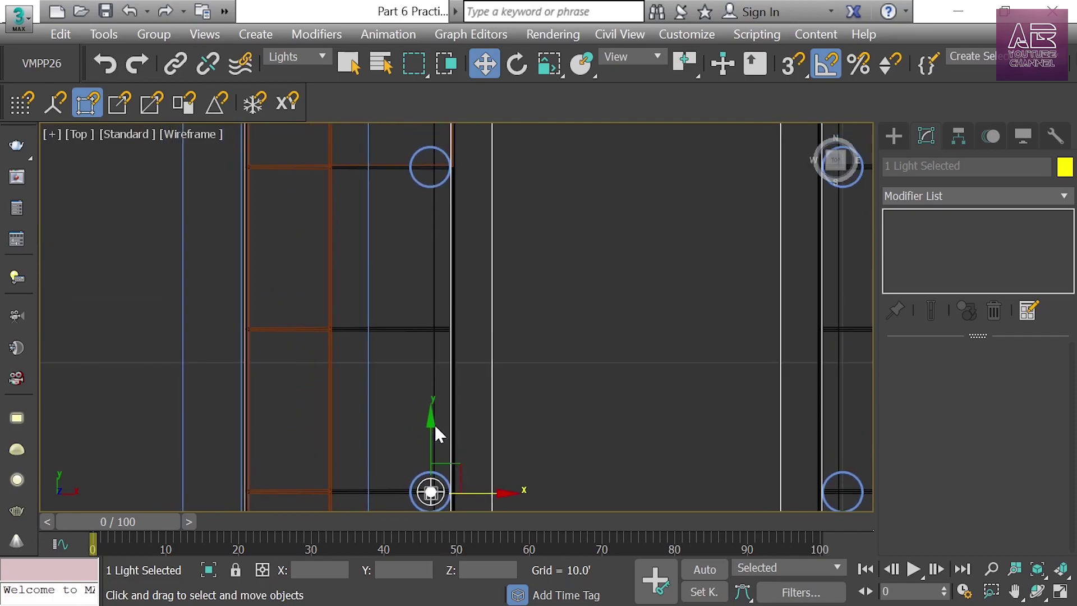
# Copy the VRayIES light and its target as instances in the Top view to the other two round ceiling lights of the left cabinet row
pyautogui.moveTo(426, 426)
pyautogui.mouseDown()
pyautogui.moveTo(456, 207)
pyautogui.moveTo(497, 127)
pyautogui.moveTo(530, 101)
pyautogui.mouseUp()
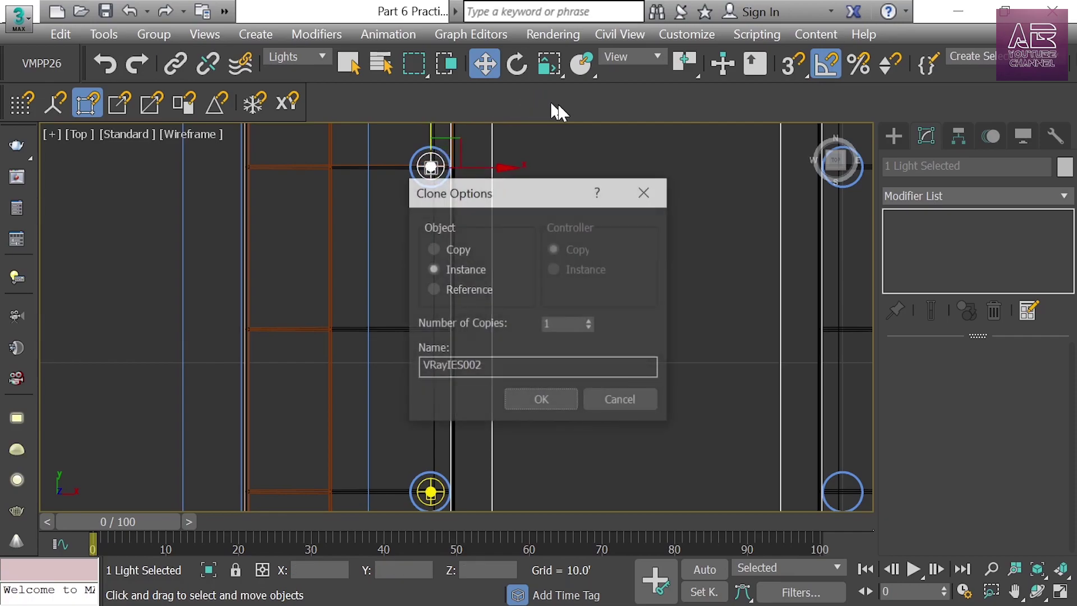
pyautogui.click(536, 401)
pyautogui.moveTo(563, 210); pyautogui.dragTo(546, 214, button='middle')
pyautogui.click(413, 488)
pyautogui.moveTo(414, 440)
pyautogui.keyDown('shift'); pyautogui.mouseDown()
pyautogui.moveTo(440, 161)
pyautogui.moveTo(480, 122)
pyautogui.mouseUp(); pyautogui.keyUp('shift')
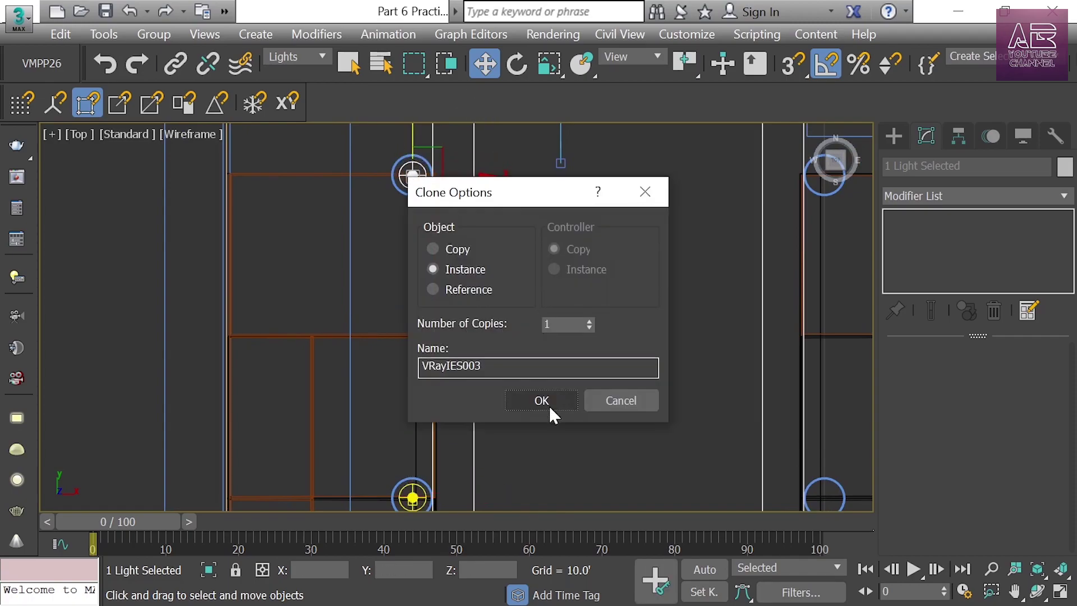
pyautogui.click(550, 406)
# Select the left row's three VRayIES lights with their targets and copy them as instances onto the right cabinet row's round lights
pyautogui.scroll(-5, 372, 260)
pyautogui.moveTo(409, 147); pyautogui.dragTo(333, 490)
pyautogui.scroll(5, 455, 365)
pyautogui.keyDown('shift'); pyautogui.moveTo(384, 349); pyautogui.dragTo(767, 384); pyautogui.keyUp('shift')
pyautogui.press('Return')
# Clear the selection and render the kitchen through the VRayCam001 view
pyautogui.scroll(-3, 539, 339)
pyautogui.click(539, 339)
pyautogui.press('c')
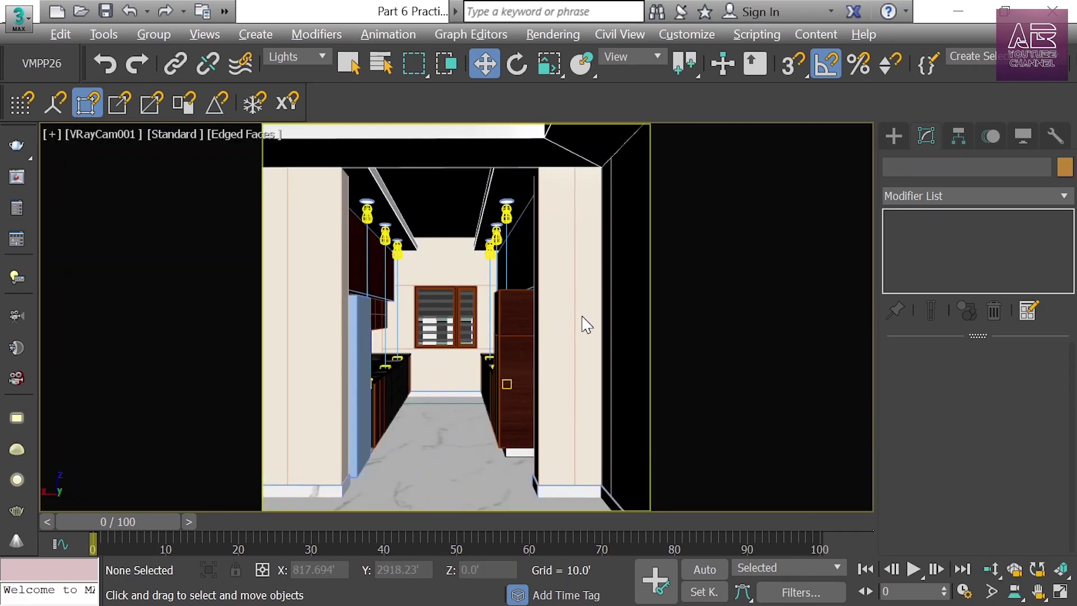
pyautogui.hotkey('shift', 'q')
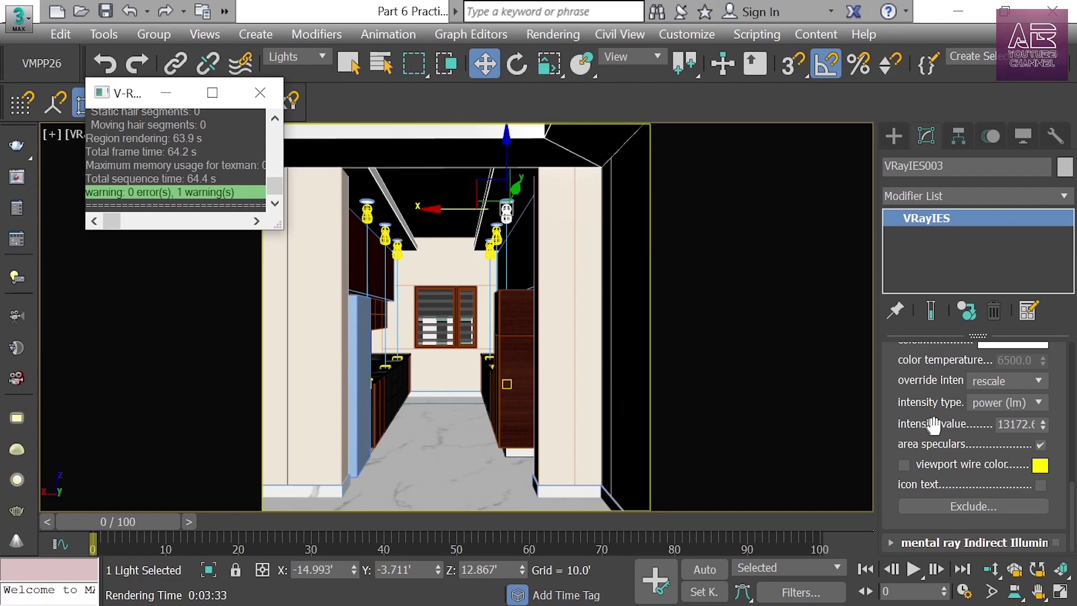
# Set the instanced VRayIES lights' intensity value to 5000 lm and render the VRayCam001 view again
pyautogui.doubleClick(1017, 424)
pyautogui.write('2.61')
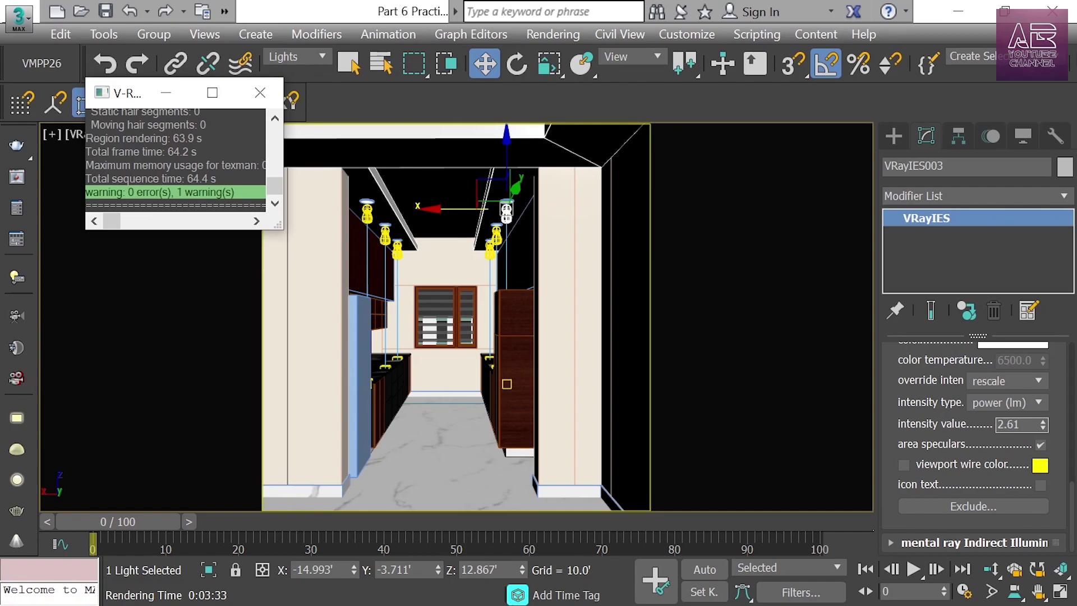
pyautogui.write('5000')
pyautogui.click(520, 210)
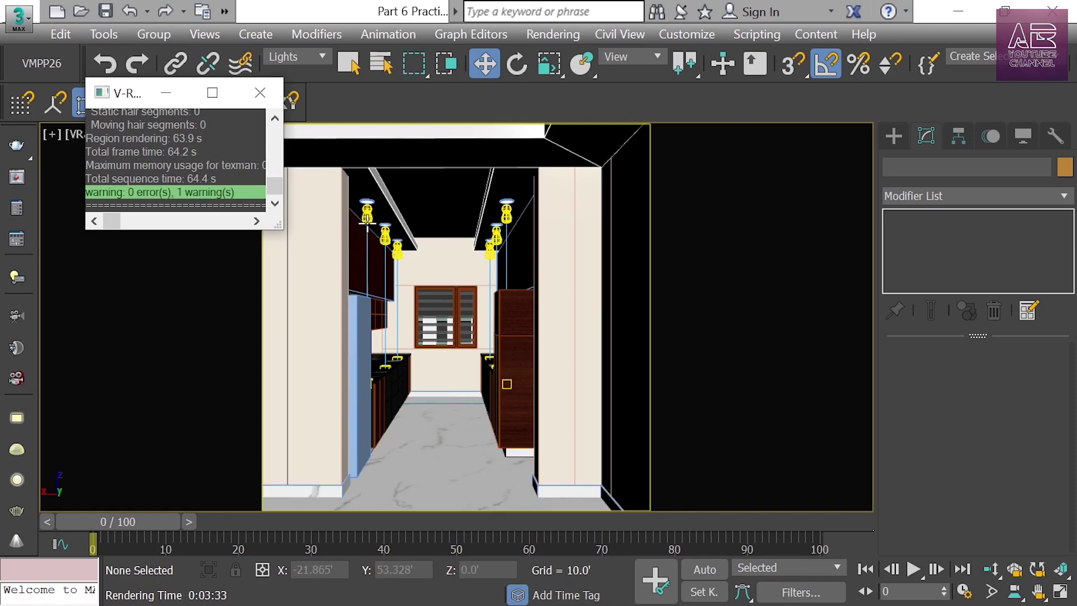
pyautogui.hotkey('shift', 'q')
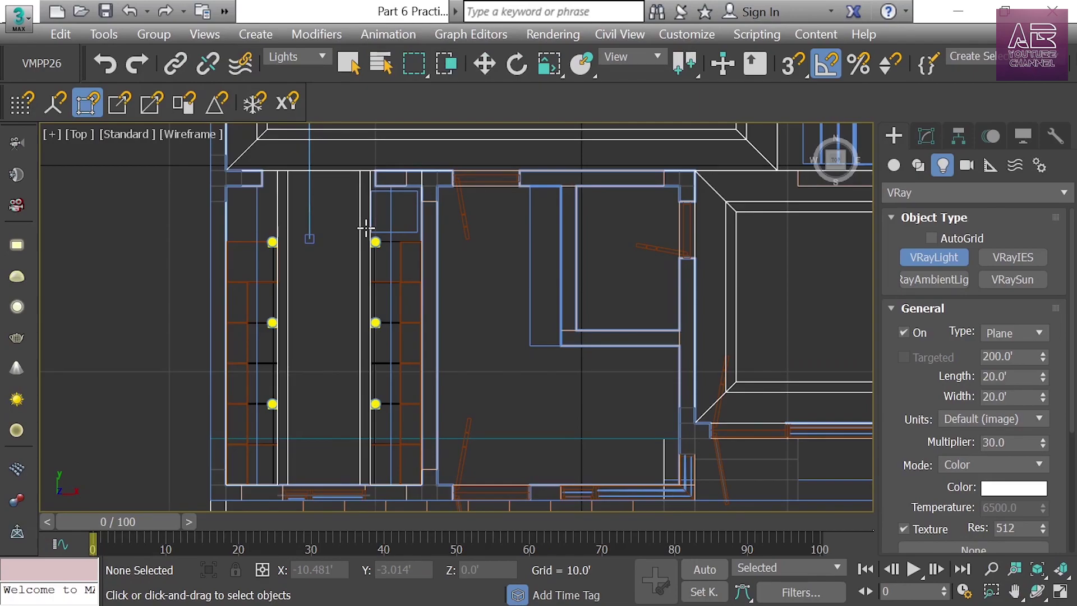
# Create a 4.5' by 15.227' VRayLight plane snapped to the kitchen's central ceiling strip and raise it in the Left view to Z 13.962'
pyautogui.press('s')
pyautogui.moveTo(278, 171); pyautogui.dragTo(369, 482)
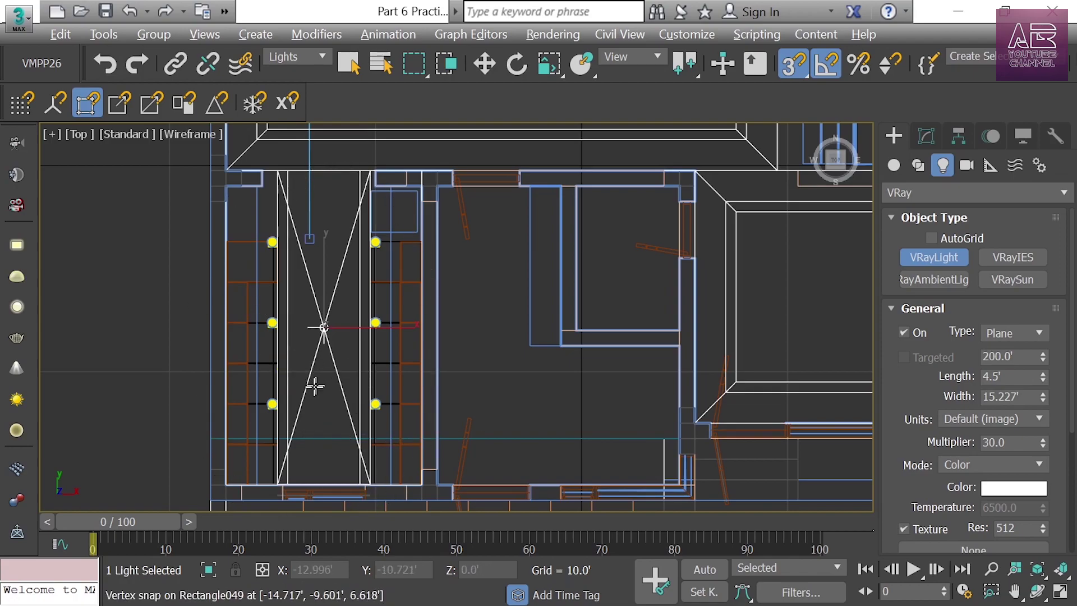
pyautogui.press('l')
pyautogui.moveTo(352, 370); pyautogui.dragTo(491, 331, button='middle')
pyautogui.press('w')
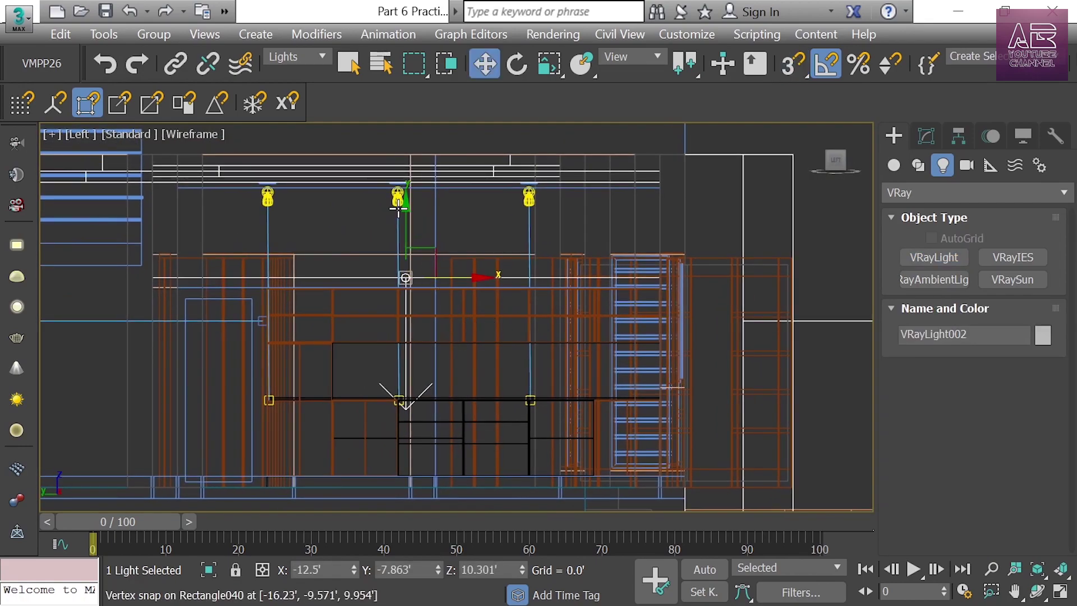
pyautogui.scroll(3, 413, 224)
pyautogui.moveTo(449, 365); pyautogui.dragTo(509, 194)
pyautogui.moveTo(209, 232); pyautogui.dragTo(257, 159)
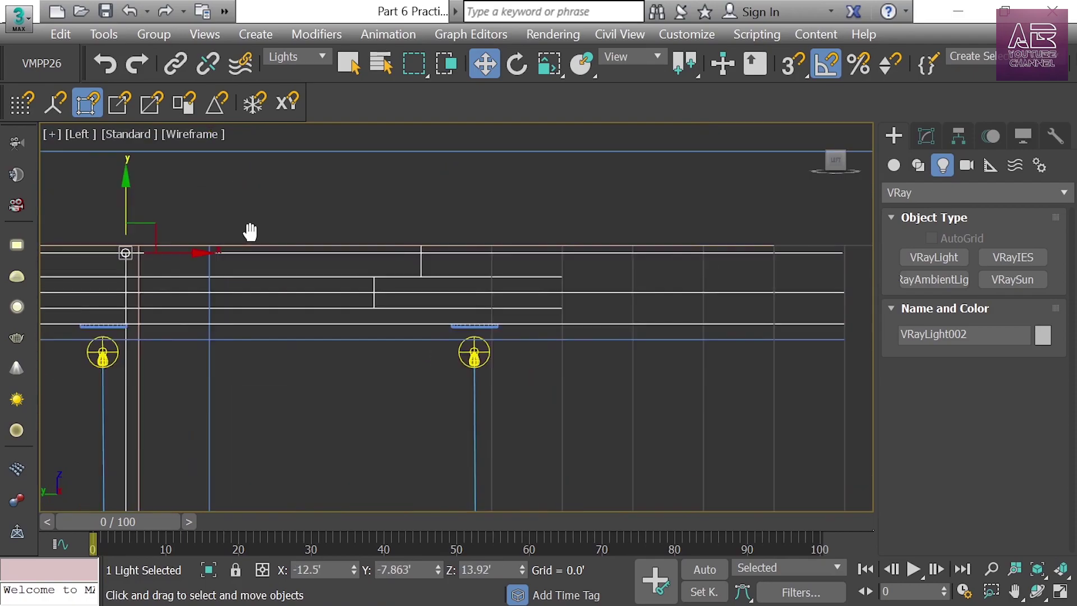
pyautogui.moveTo(129, 203)
pyautogui.mouseDown()
pyautogui.moveTo(127, 193)
pyautogui.moveTo(144, 193)
pyautogui.mouseUp()
# Turn on the plane VRayLight's Invisible option and start a new render of the kitchen from the VRayCam001 view
pyautogui.hotkey('alt', 'w')
pyautogui.hotkey('alt', 'w')
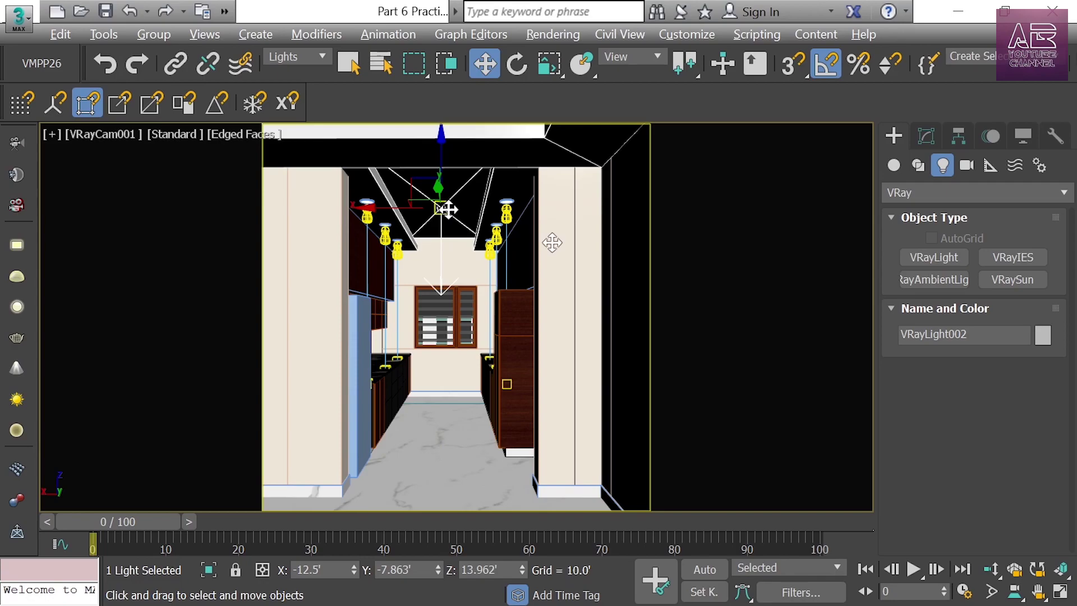
pyautogui.click(926, 136)
pyautogui.moveTo(909, 409); pyautogui.dragTo(927, 316)
pyautogui.click(991, 382)
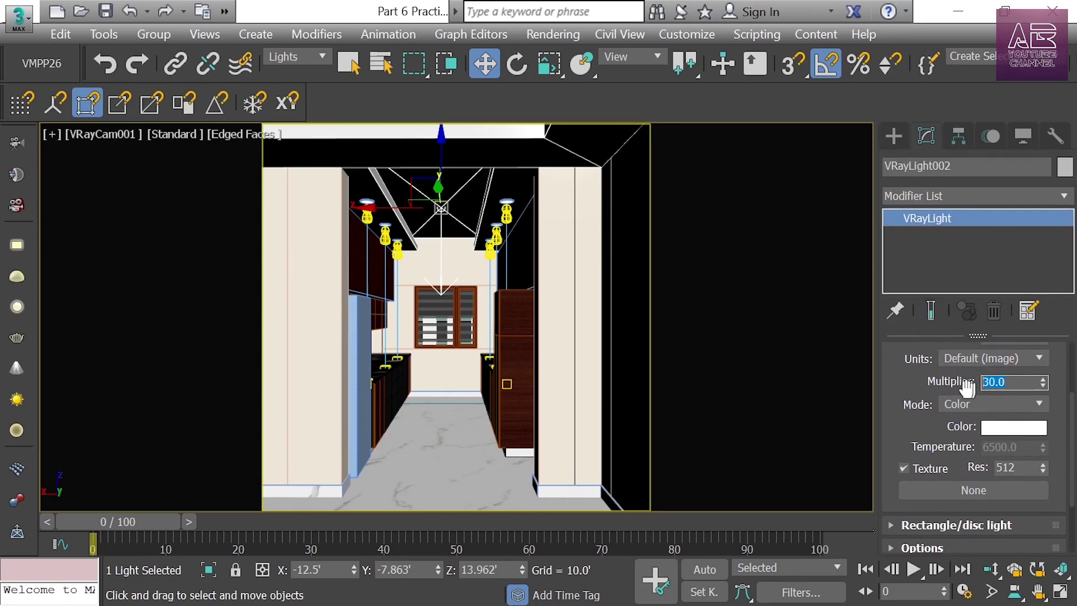
pyautogui.moveTo(904, 384); pyautogui.dragTo(913, 284)
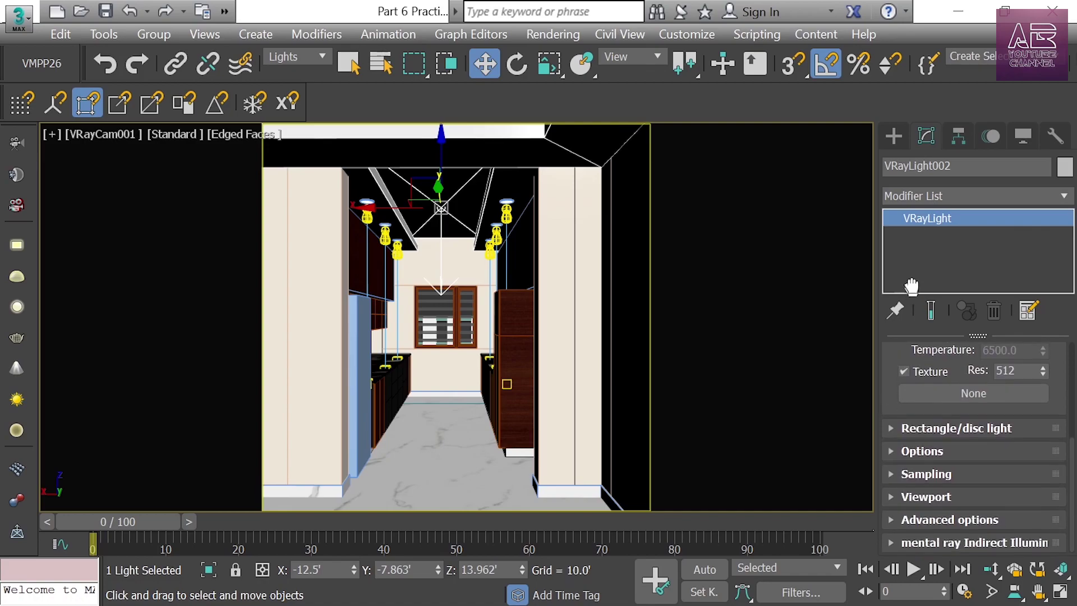
pyautogui.click(920, 449)
pyautogui.moveTo(898, 405); pyautogui.dragTo(891, 378)
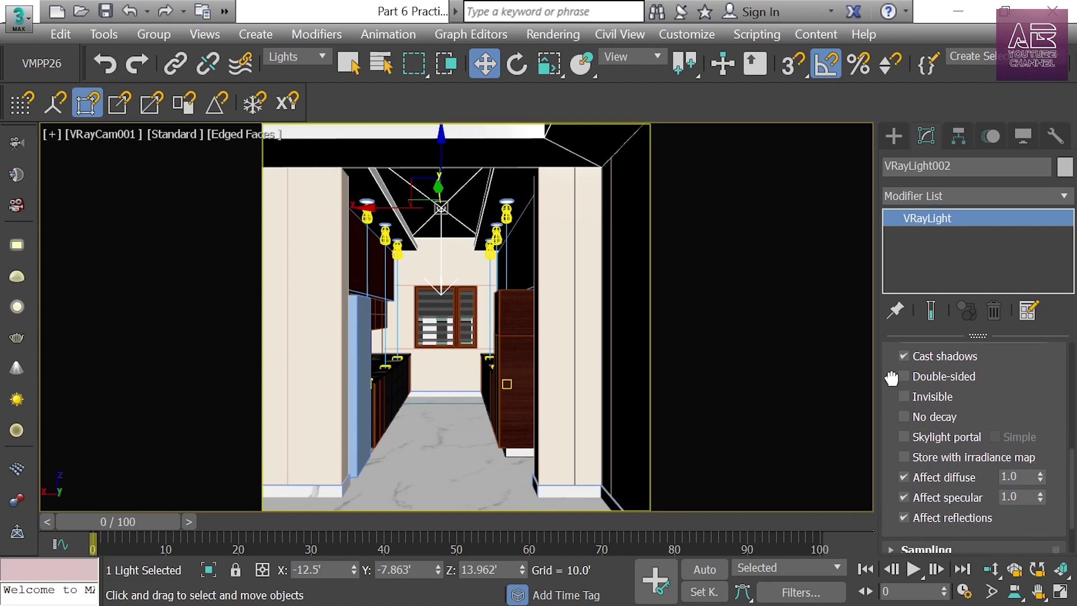
pyautogui.click(930, 395)
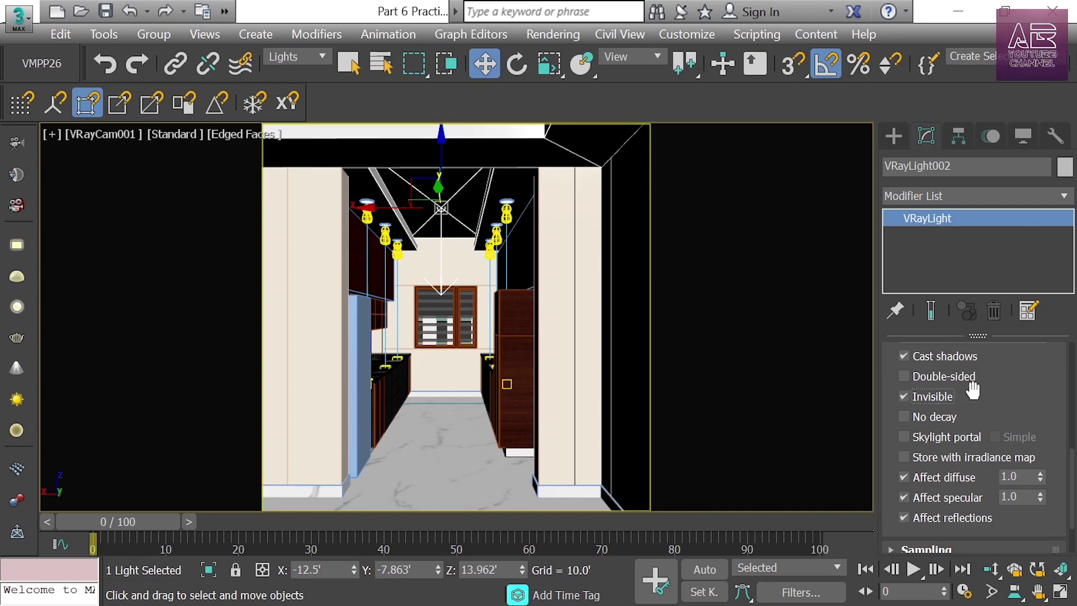
pyautogui.click(617, 365)
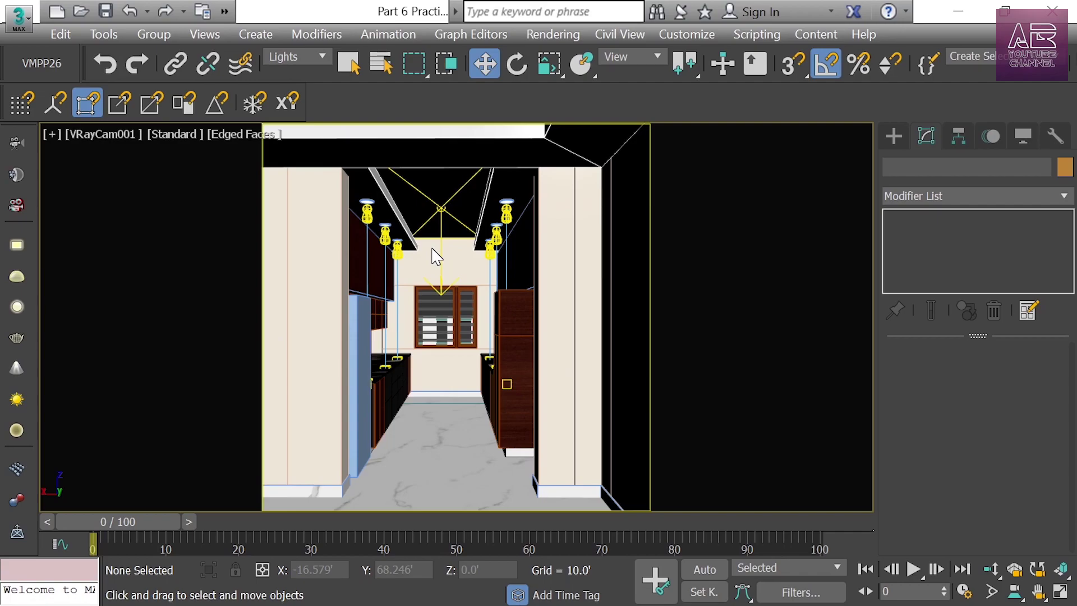
pyautogui.hotkey('shift', 'q')
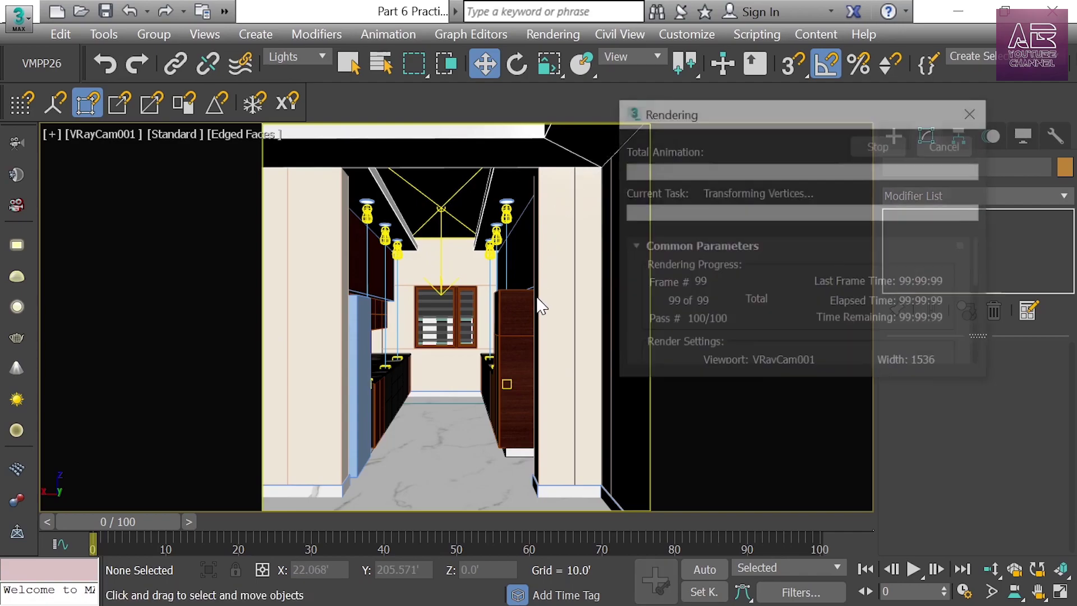